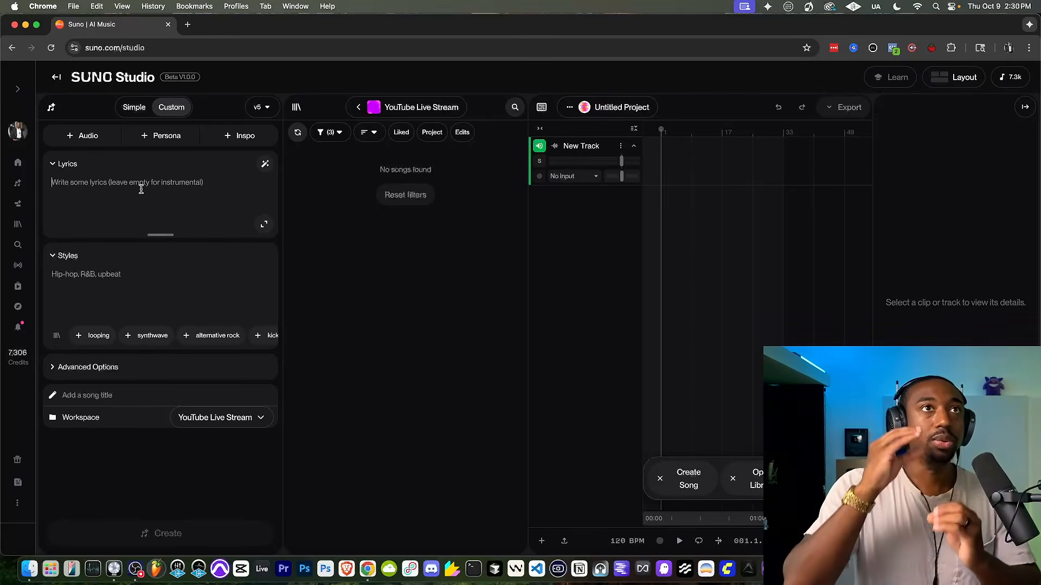
{"action": "left_click", "coordinate": [140, 189]}
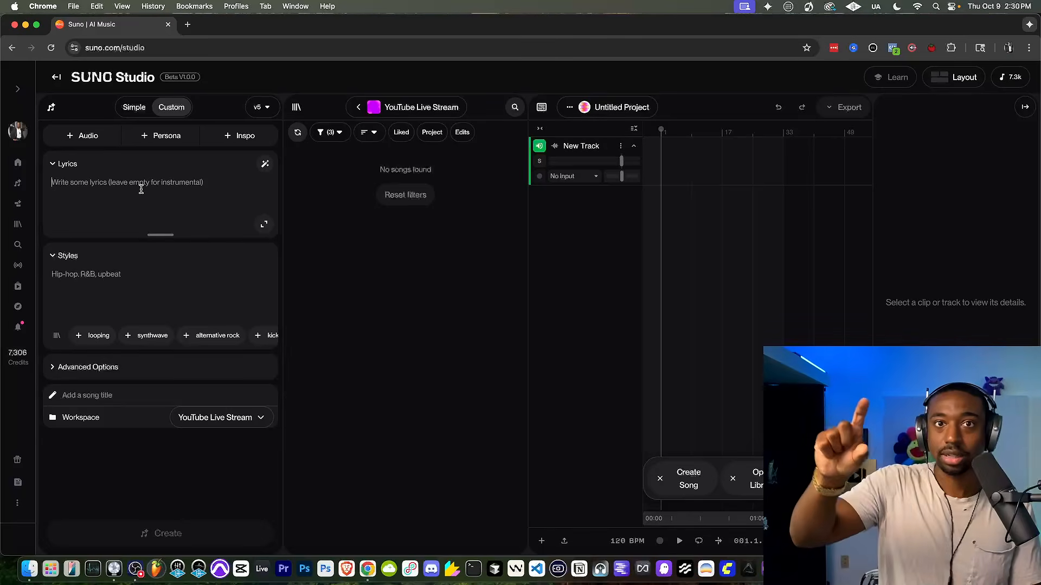
{"action": "left_click", "coordinate": [141, 189]}
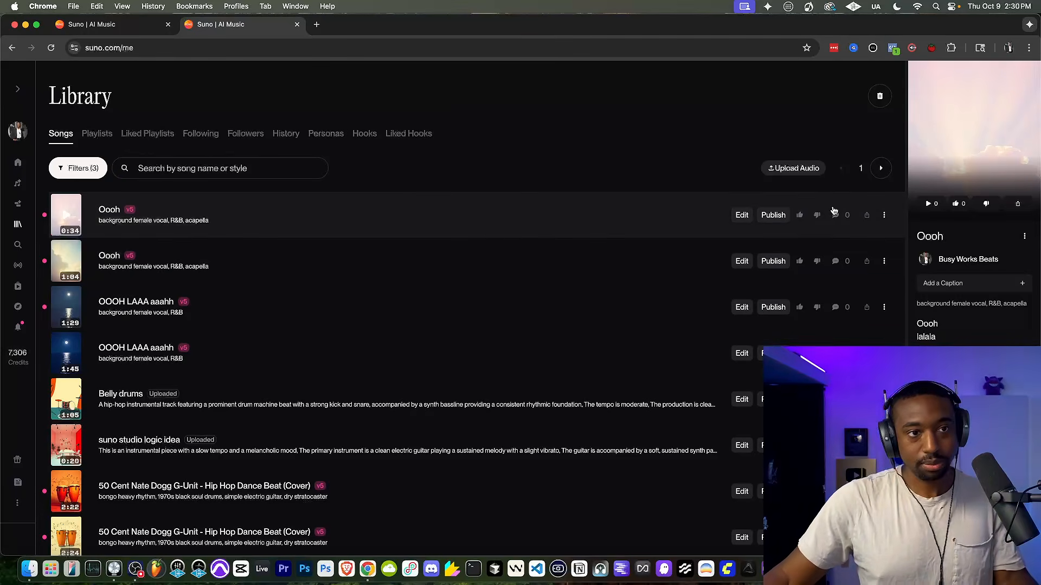
Step: View the Add to Playlist choices for the first "Oooh" song in the library and close them without adding it
{"action": "left_click", "coordinate": [884, 215]}
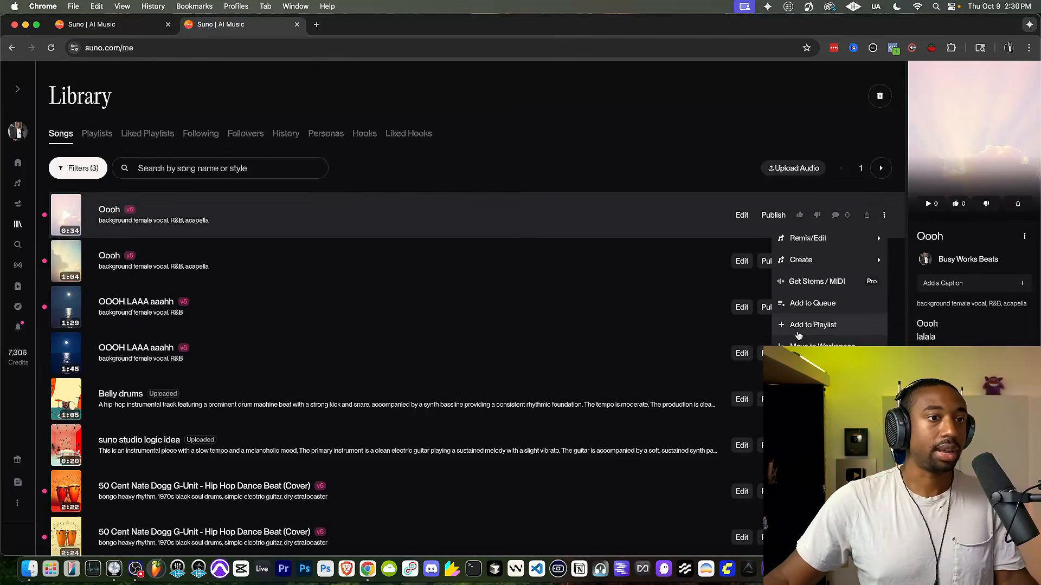
{"action": "left_click", "coordinate": [813, 326]}
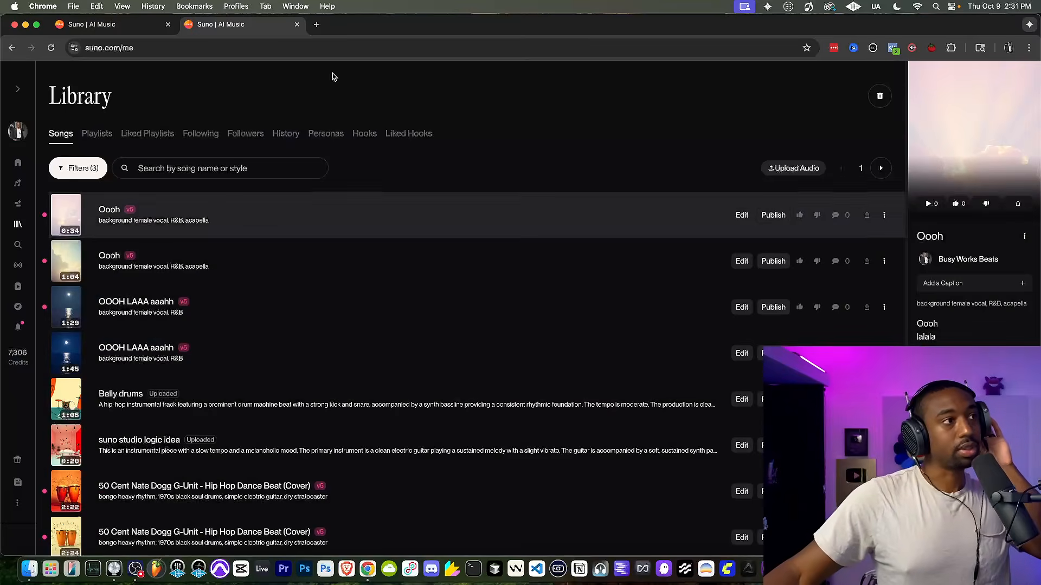
{"action": "left_click", "coordinate": [635, 229]}
Step: Use the playlist "IG Posts 1 - Suno v5" as inspiration for the new song in Suno Studio
{"action": "left_click", "coordinate": [130, 27]}
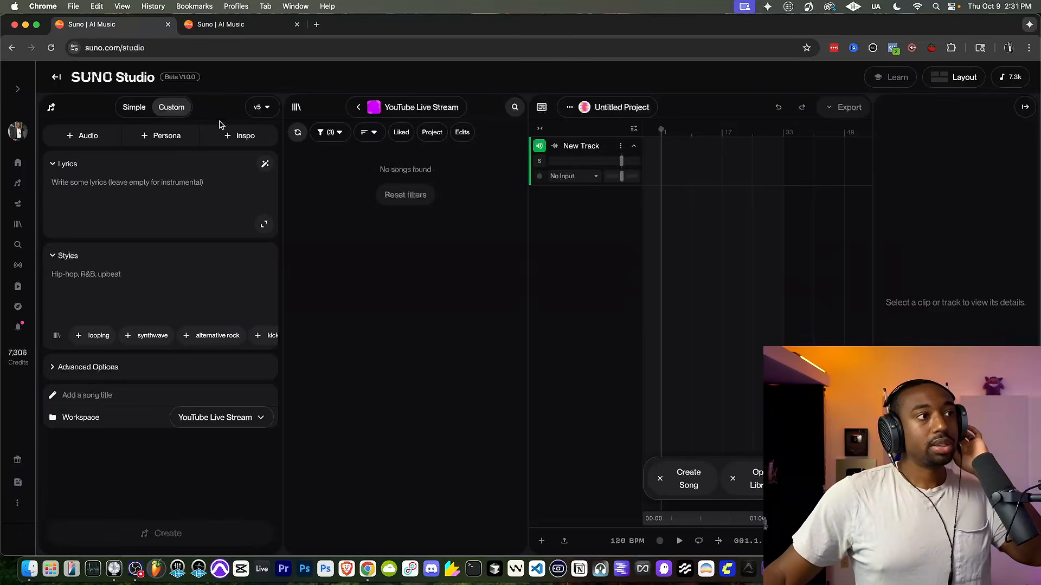
{"action": "left_click", "coordinate": [239, 135]}
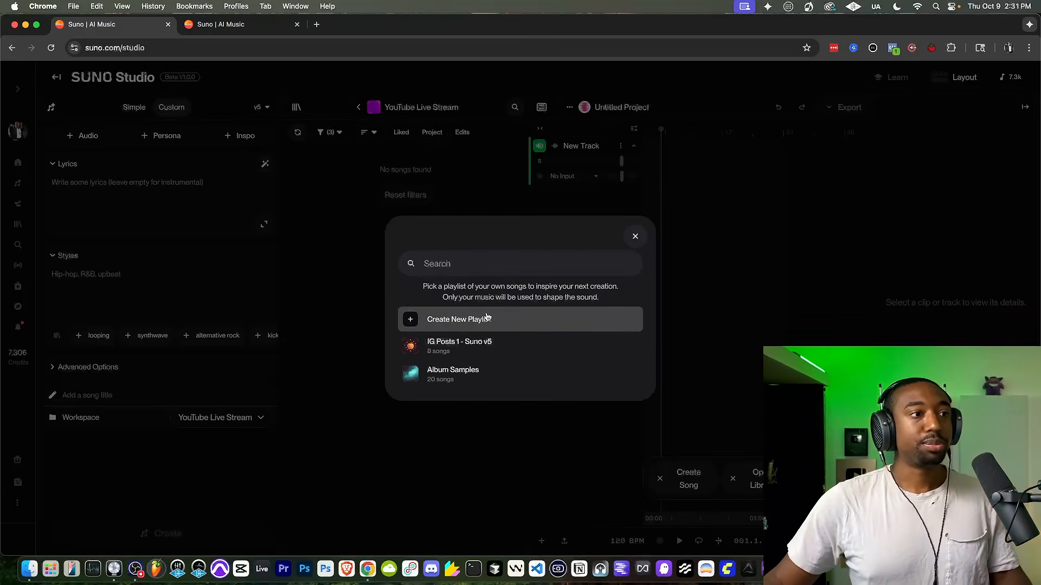
{"action": "left_click", "coordinate": [509, 342]}
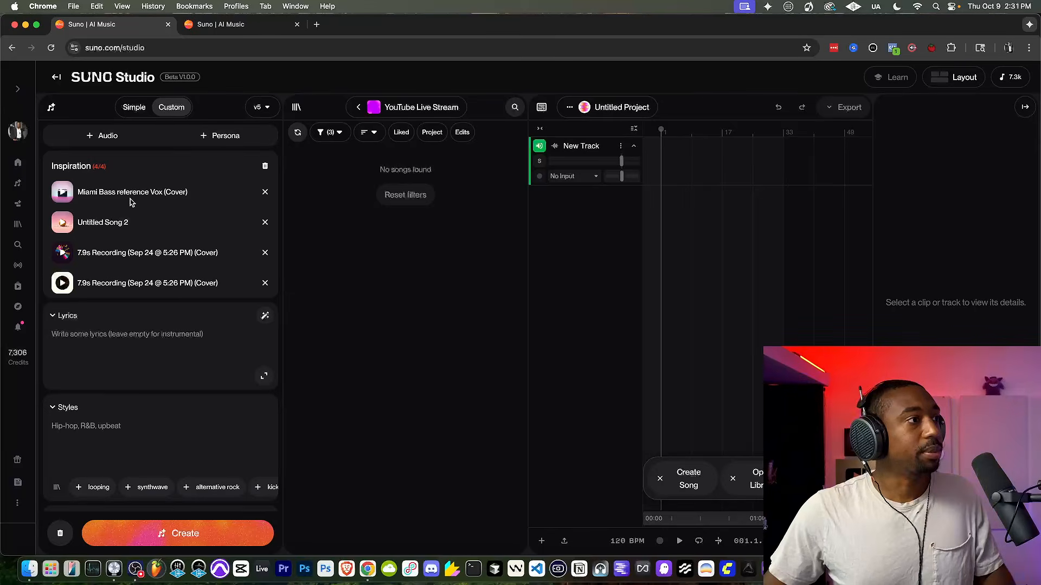
Step: Preview the inspiration songs "Miami Bass reference Vox (Cover)" and "Untitled Song 2"
{"action": "scroll", "coordinate": [130, 204], "scroll_direction": "down", "scroll_amount": 1}
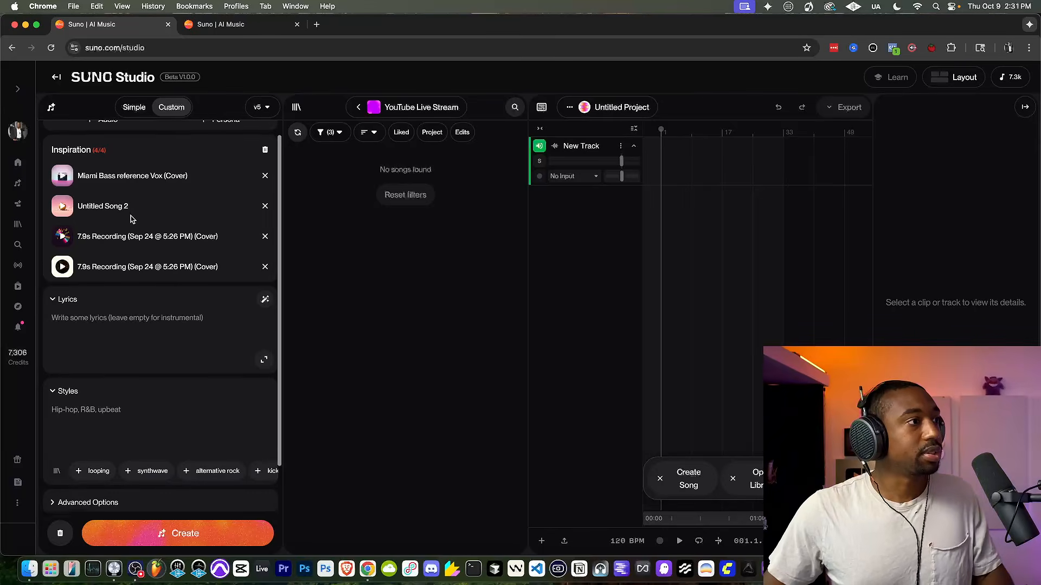
{"action": "left_click", "coordinate": [60, 172]}
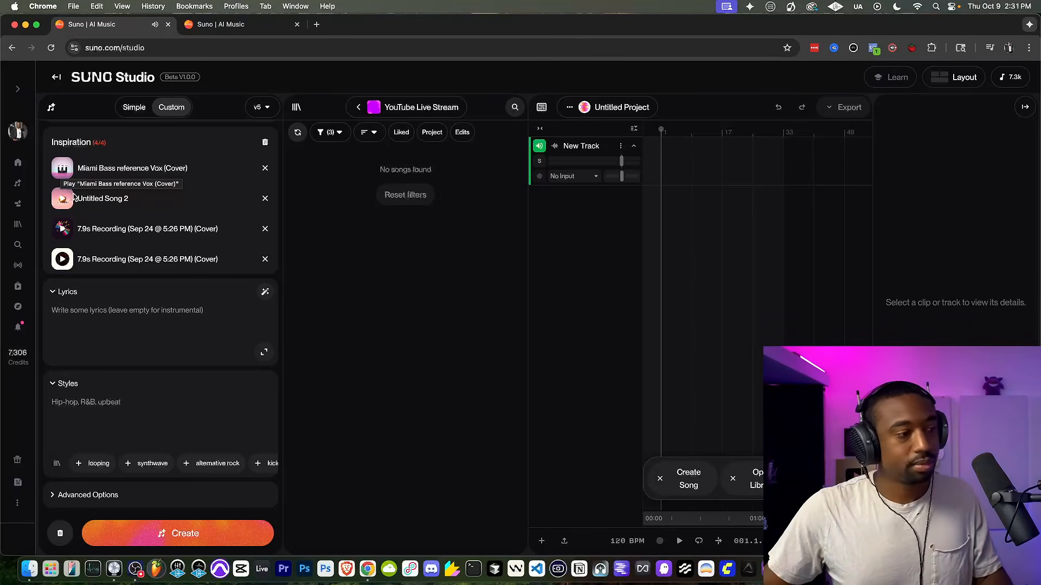
{"action": "left_click", "coordinate": [136, 569]}
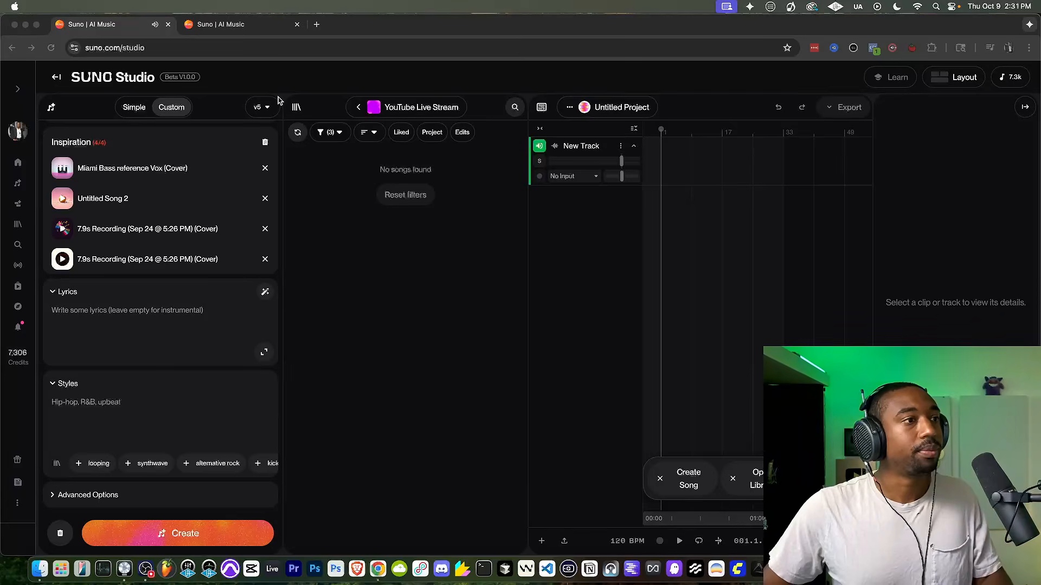
{"action": "left_click", "coordinate": [65, 203]}
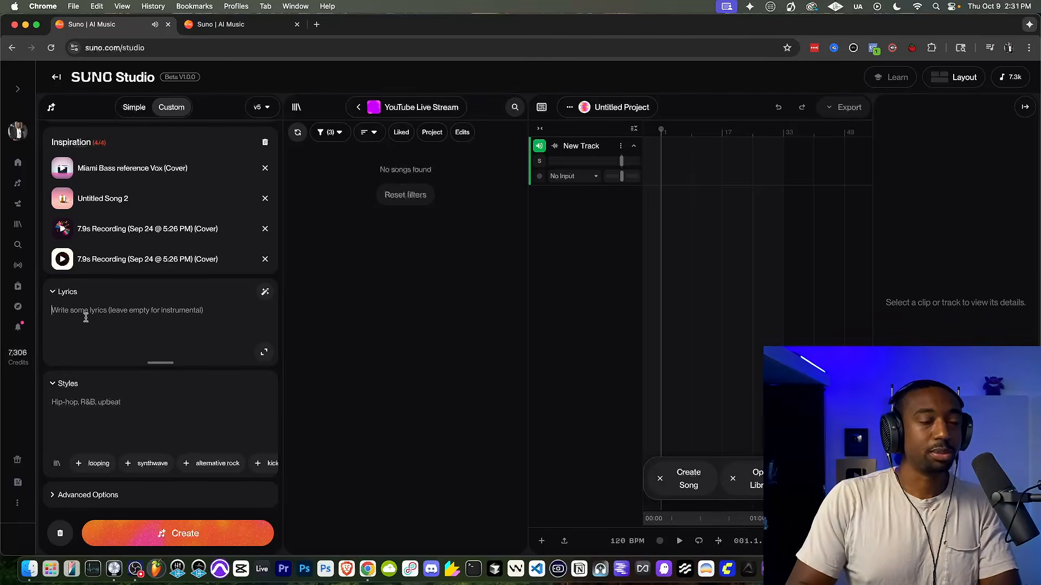
Step: Write the first lyric verse: "I love you / Aint no one above you / you're the apple of my eye / like a diamond in the sky"
{"action": "type", "text": "I love you"}
{"action": "type", "text": " Aint n"}
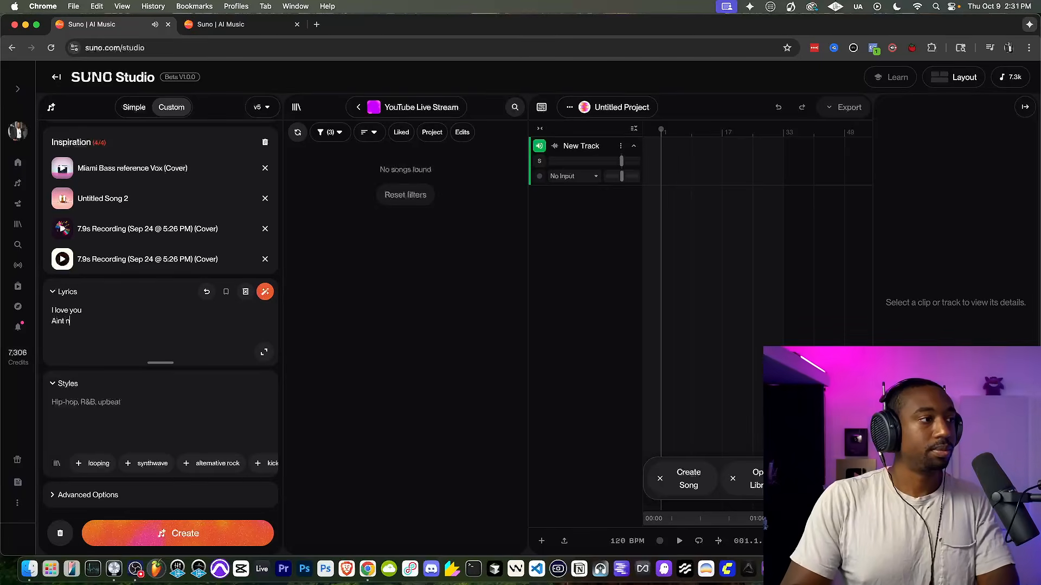
{"action": "type", "text": "o one above "}
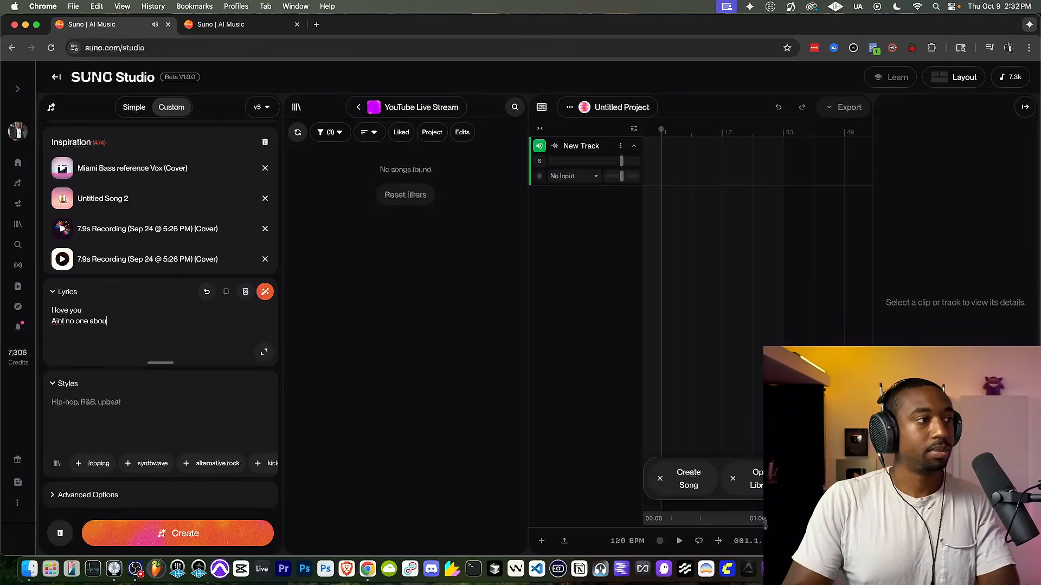
{"action": "type", "text": "you you're the"}
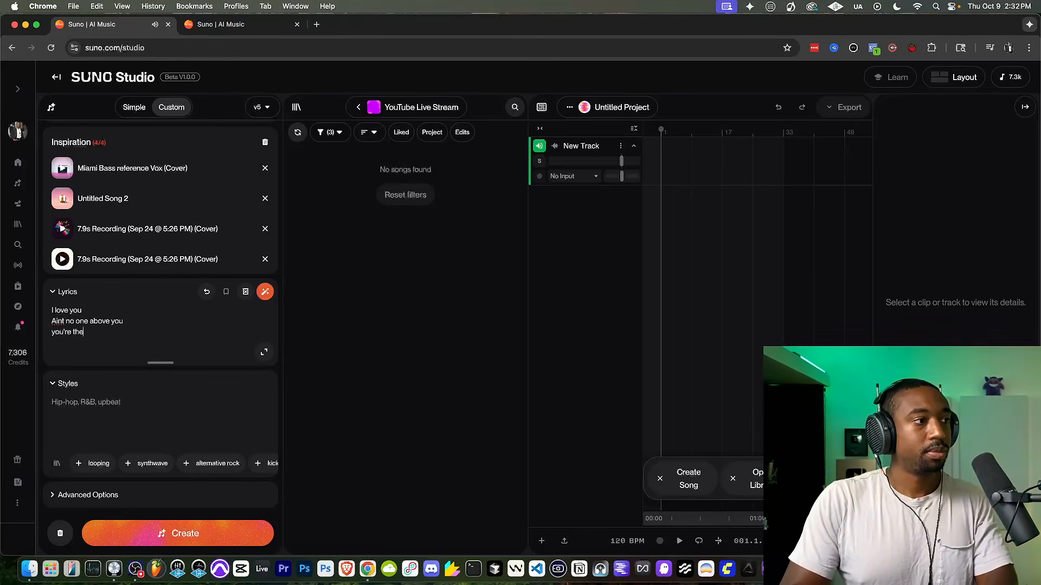
{"action": "type", "text": " apple of my e"}
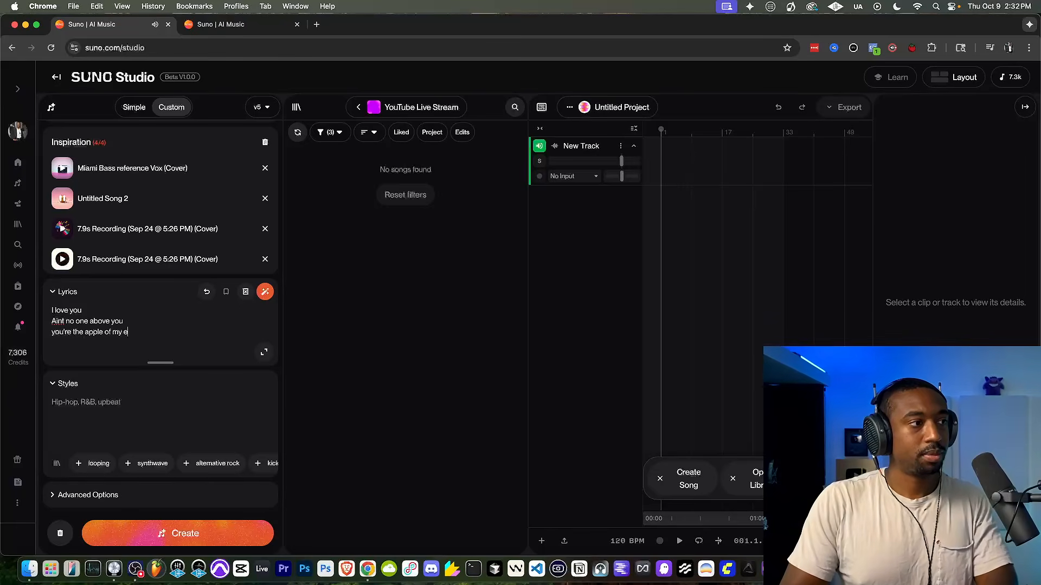
{"action": "type", "text": "ye"}
{"action": "key", "text": "Return"}
{"action": "type", "text": "like a diamond in the e"}
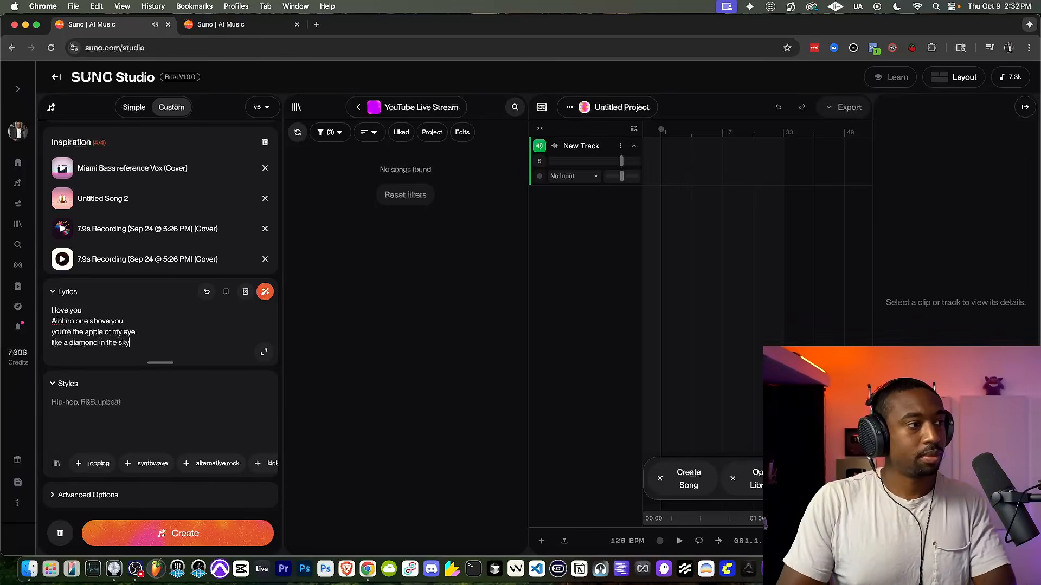
Step: Add a second lyric section, separated by a blank line, with the lines "oooh", "oooh", "la" and "la"
{"action": "key", "text": "Return"}
{"action": "key", "text": "Return"}
{"action": "type", "text": "oooh"}
{"action": "key", "text": "Return"}
{"action": "type", "text": "oooh"}
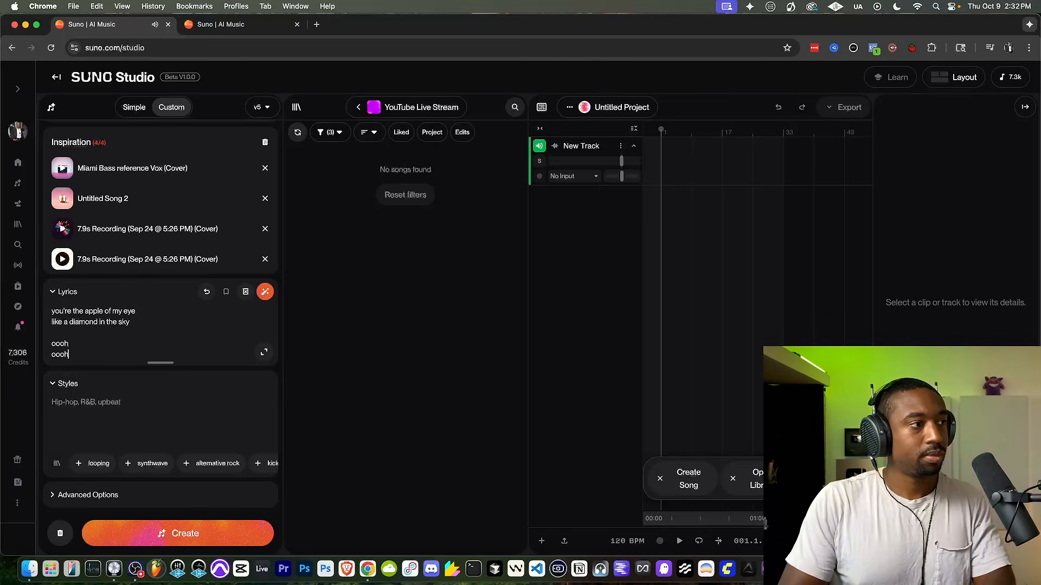
{"action": "key", "text": "Return"}
{"action": "type", "text": "la"}
{"action": "key", "text": "Return"}
{"action": "type", "text": "la"}
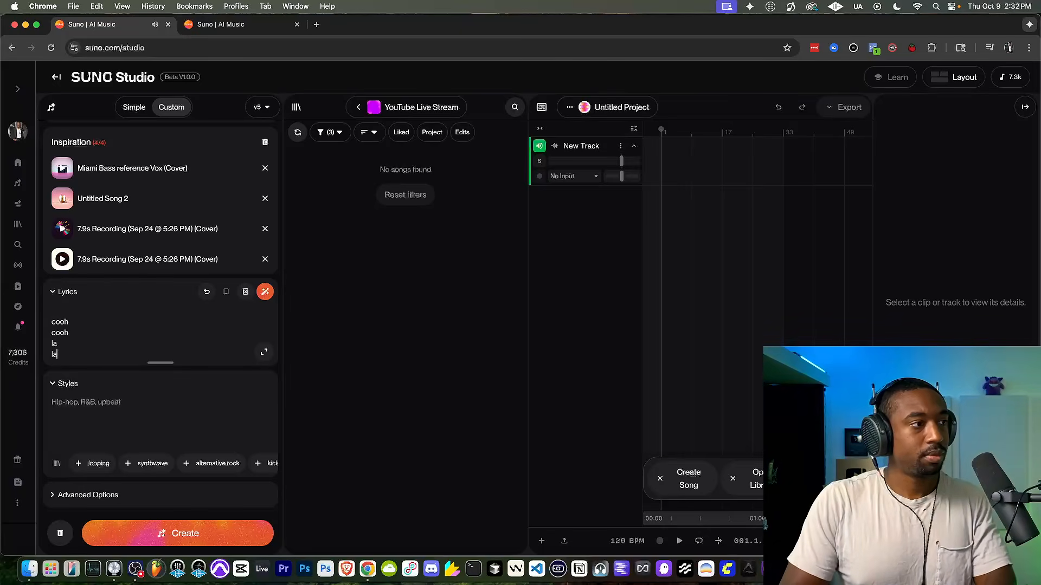
Step: Add a final lyric section, separated by a blank line, with "oooweee" on two lines
{"action": "key", "text": "Return"}
{"action": "key", "text": "Return"}
{"action": "type", "text": "ooow"}
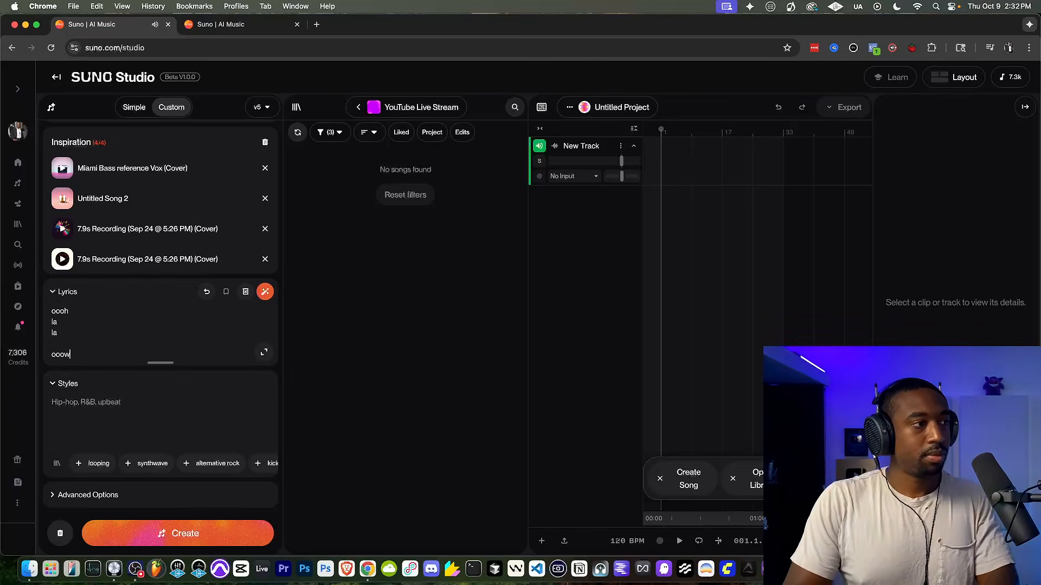
{"action": "type", "text": "ee"}
{"action": "key", "text": "Return"}
{"action": "type", "text": "ow"}
{"action": "key", "text": "BackSpace"}
{"action": "type", "text": "oowee"}
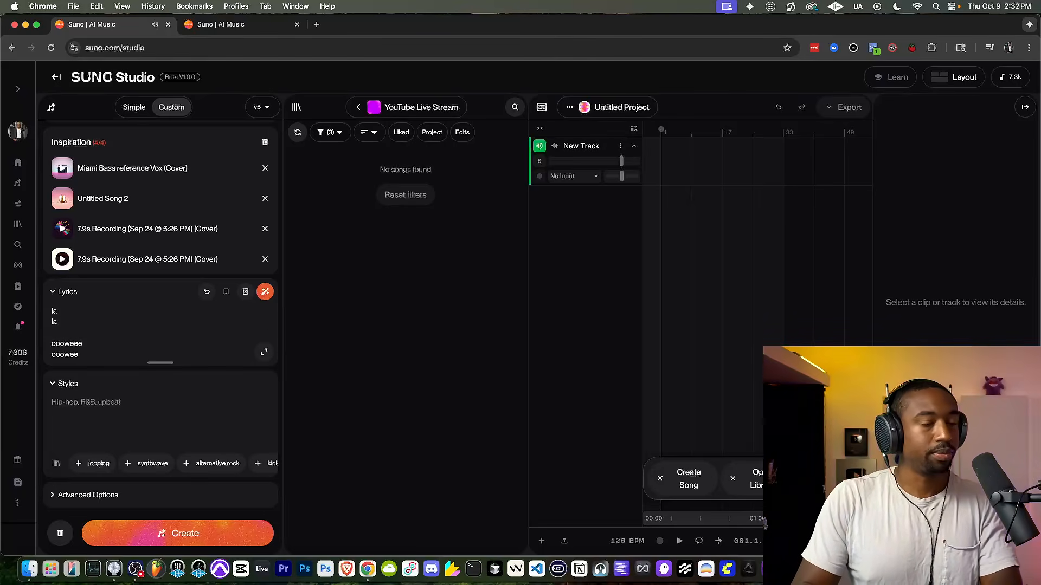
{"action": "type", "text": "e"}
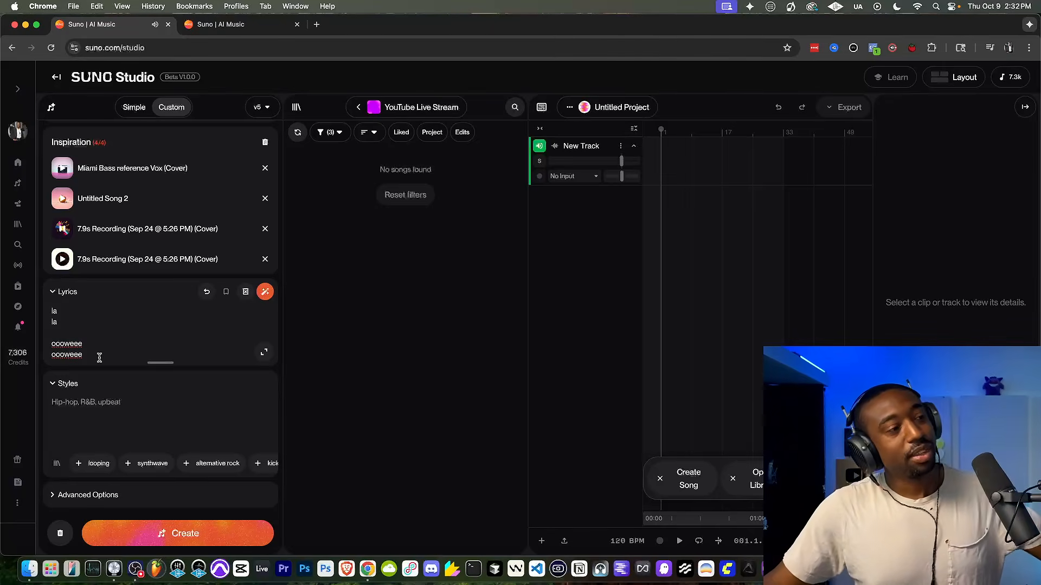
Step: Review the complete lyrics in the expanded lyrics editor and collapse it again
{"action": "scroll", "coordinate": [98, 358], "scroll_direction": "down", "scroll_amount": 2}
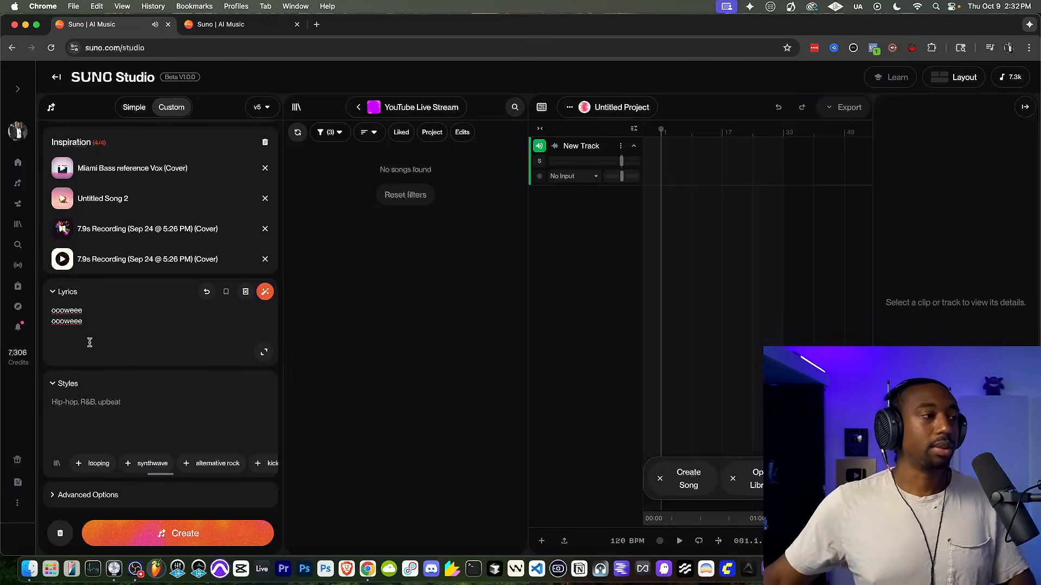
{"action": "left_click", "coordinate": [259, 355]}
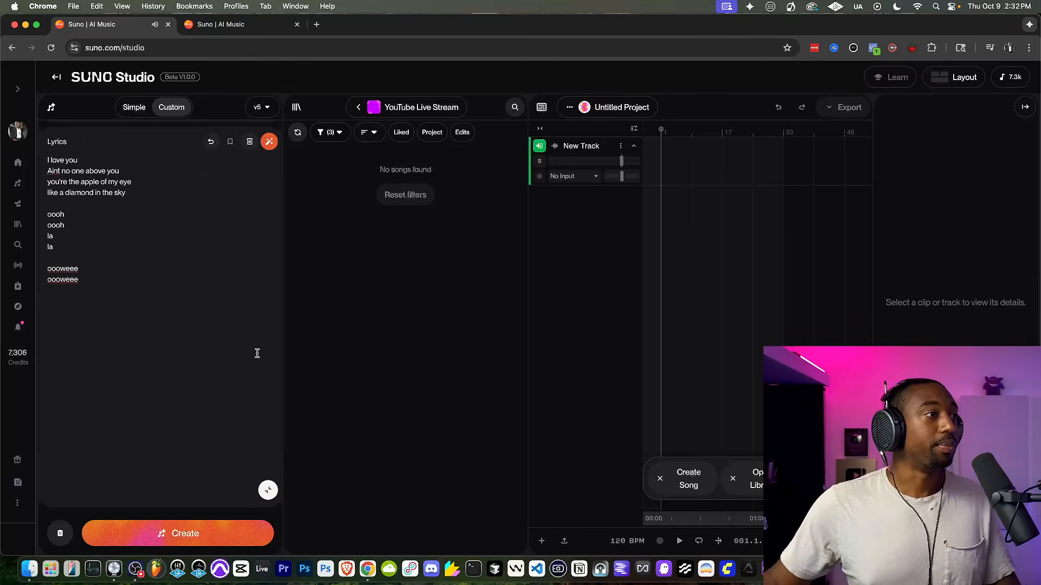
{"action": "left_click", "coordinate": [268, 495]}
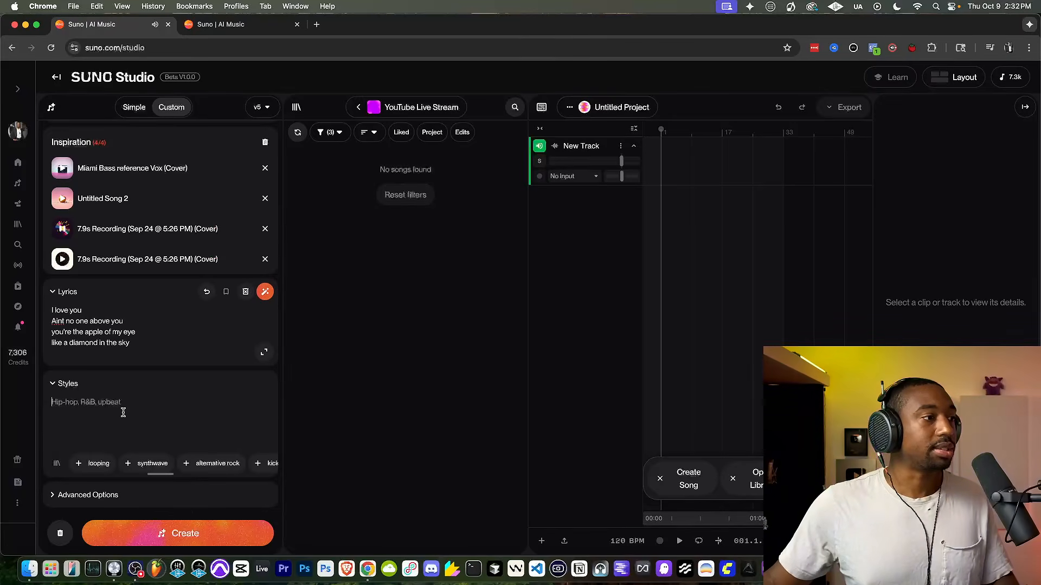
Step: Set the style of the new song to "go go music"
{"action": "type", "text": "go go music"}
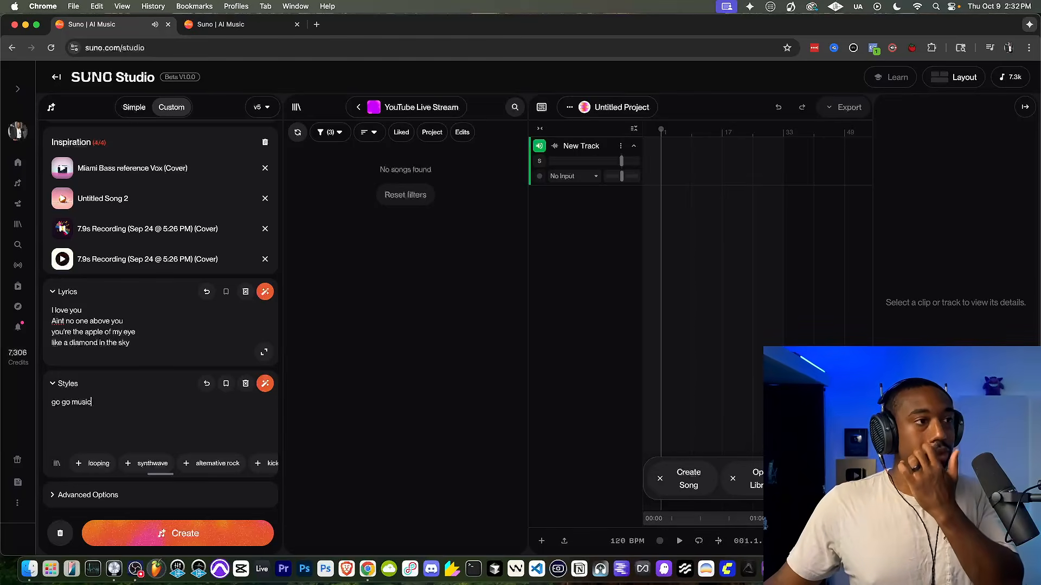
{"action": "scroll", "coordinate": [130, 420], "scroll_direction": "down", "scroll_amount": 2}
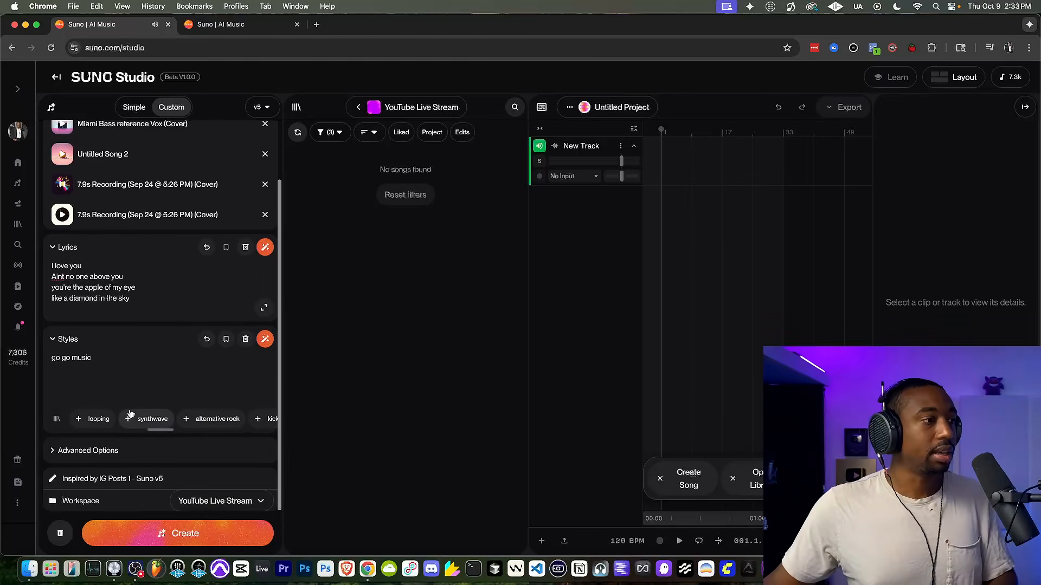
Step: Preview the last inspiration recording and generate the song in the YouTube Live Stream workspace
{"action": "left_click", "coordinate": [218, 500]}
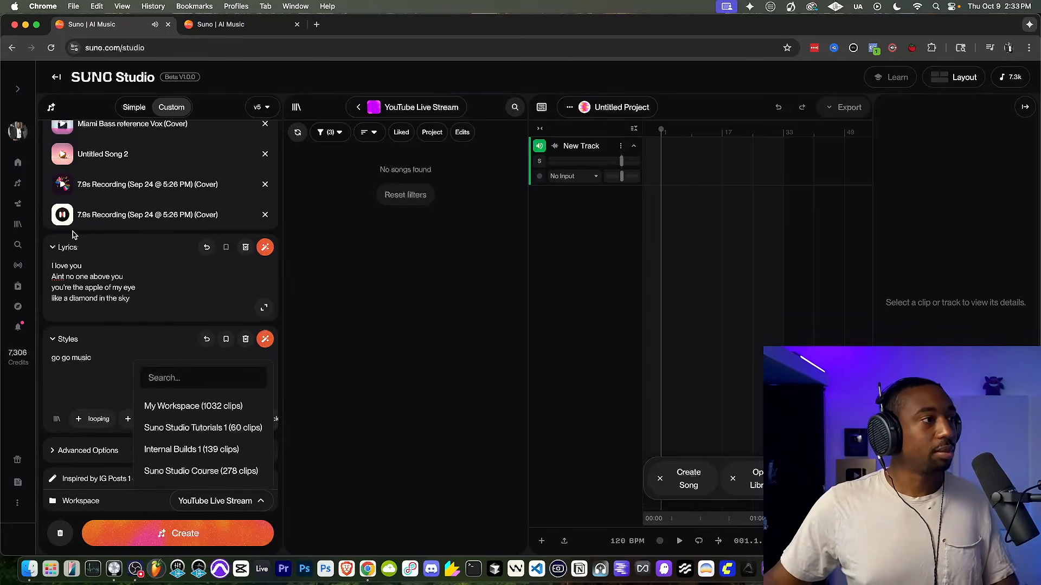
{"action": "scroll", "coordinate": [76, 233], "scroll_direction": "up", "scroll_amount": 3}
{"action": "scroll", "coordinate": [84, 222], "scroll_direction": "down", "scroll_amount": 2}
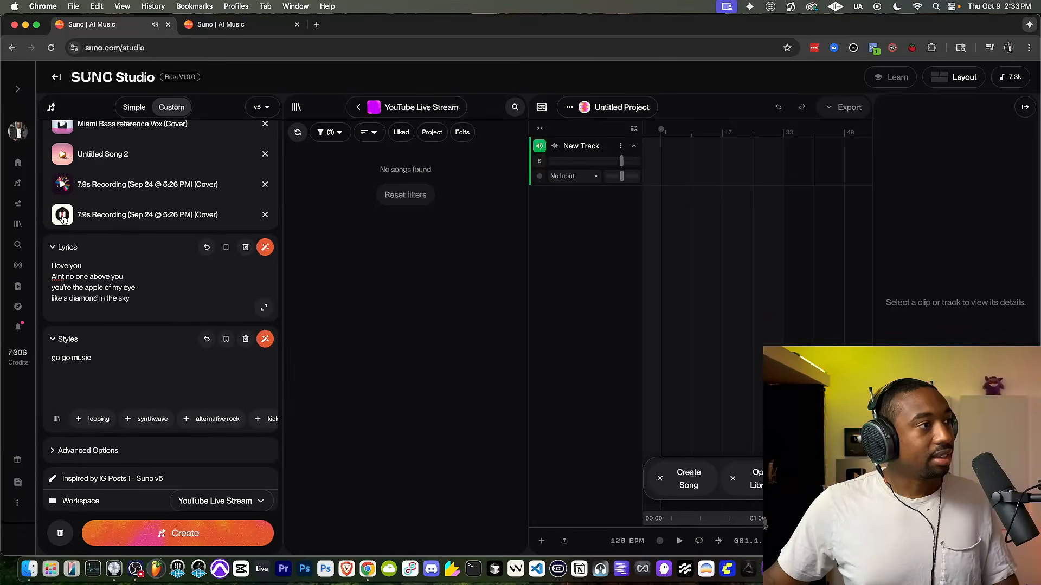
{"action": "left_click", "coordinate": [62, 217]}
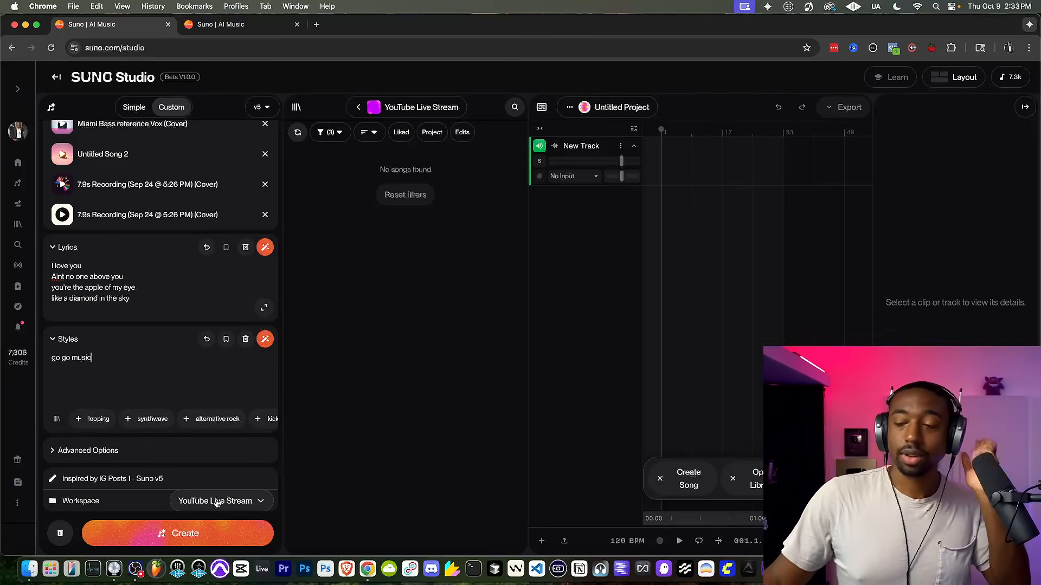
{"action": "left_click", "coordinate": [201, 534]}
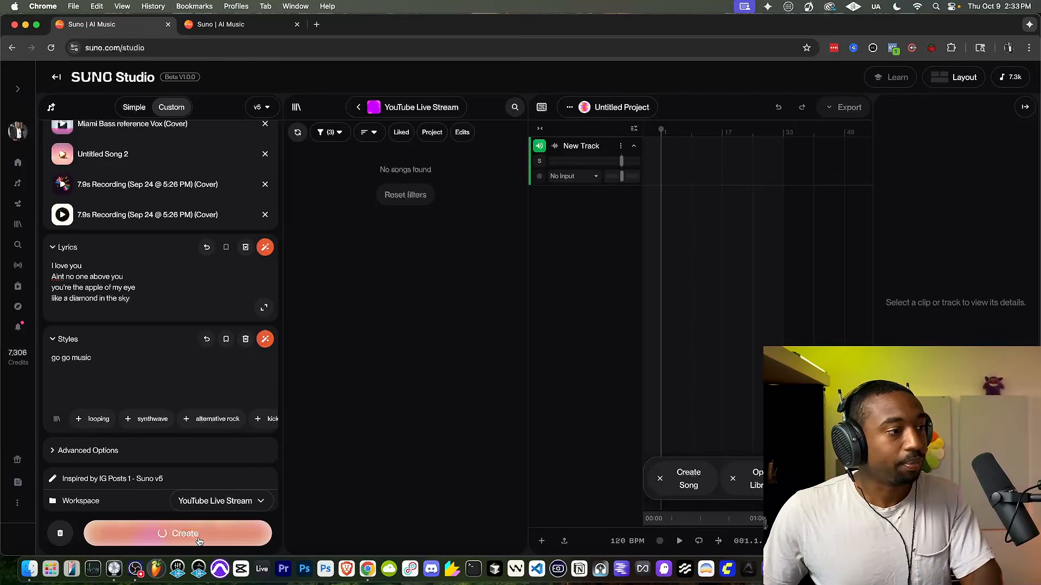
Step: Replace the style with "R&B modern" and generate another song from the same lyrics and inspiration
{"action": "triple_click", "coordinate": [93, 366]}
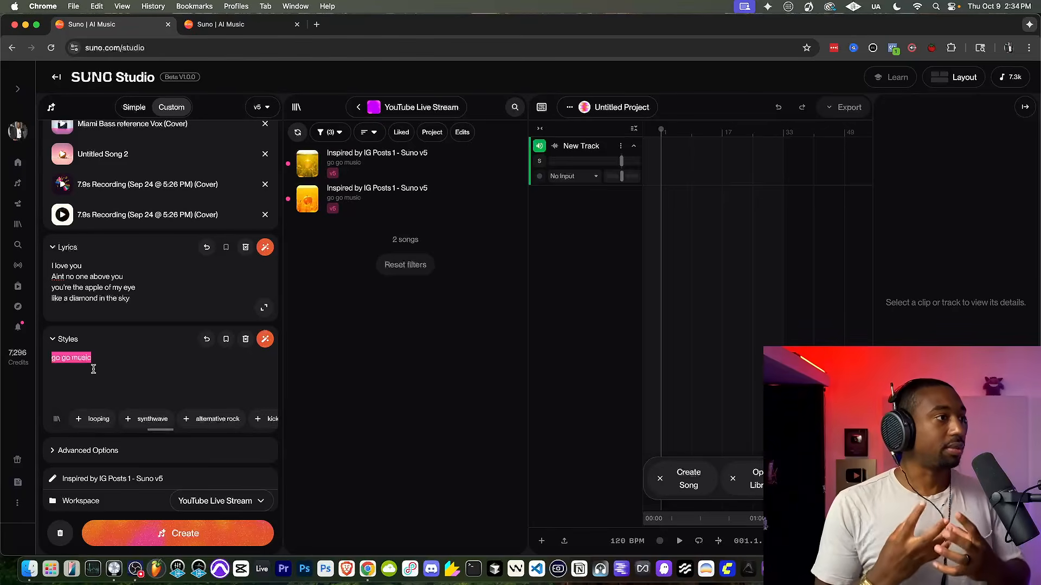
{"action": "left_click_drag", "start_coordinate": [115, 358], "coordinate": [51, 359]}
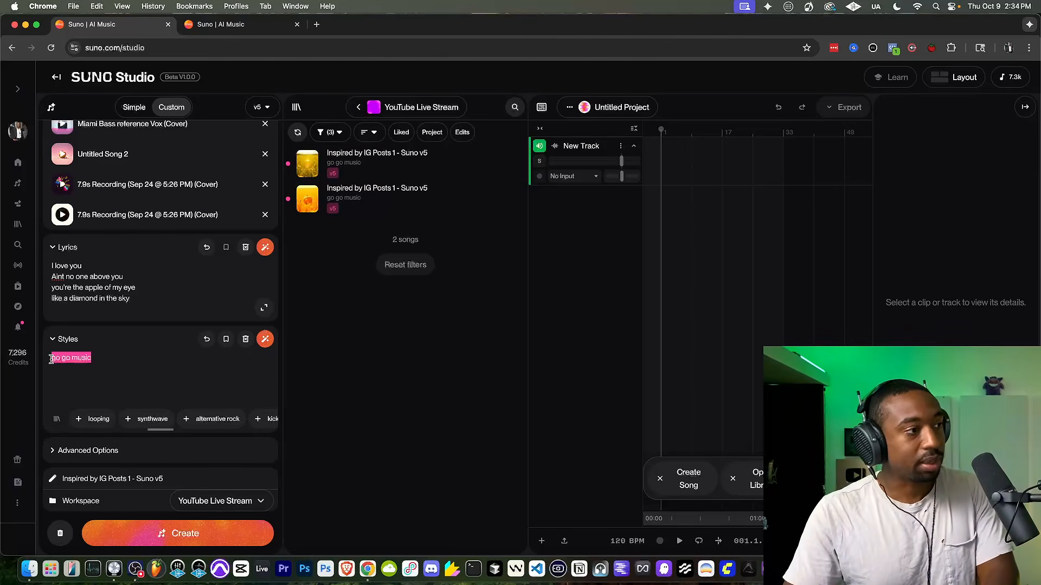
{"action": "type", "text": "R&"}
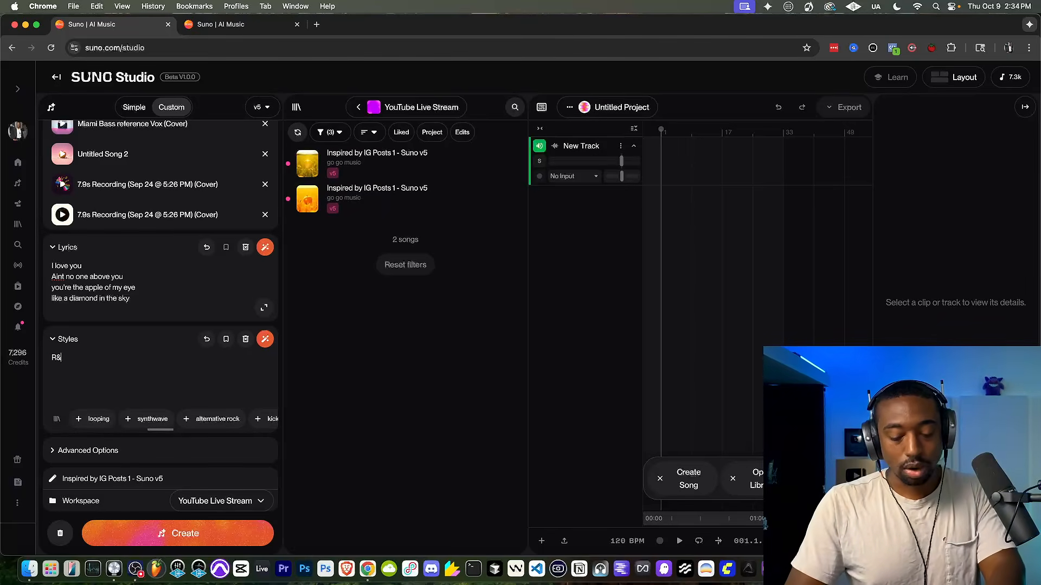
{"action": "type", "text": "B modern"}
{"action": "left_click", "coordinate": [160, 529]}
Step: Replace the style with "1970s black soul" and generate another song from the same lyrics and inspiration
{"action": "triple_click", "coordinate": [100, 356]}
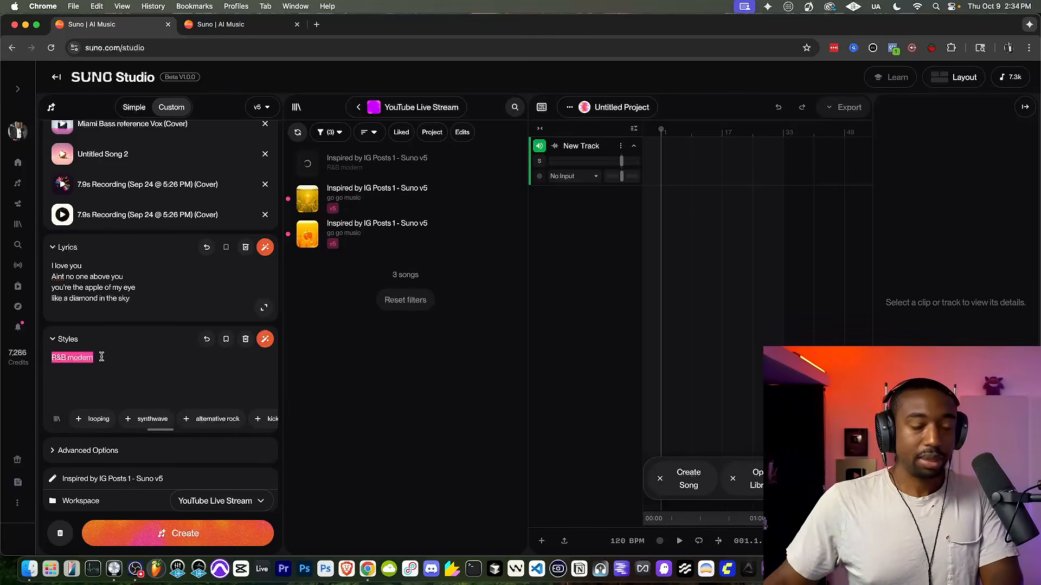
{"action": "type", "text": "1970s "}
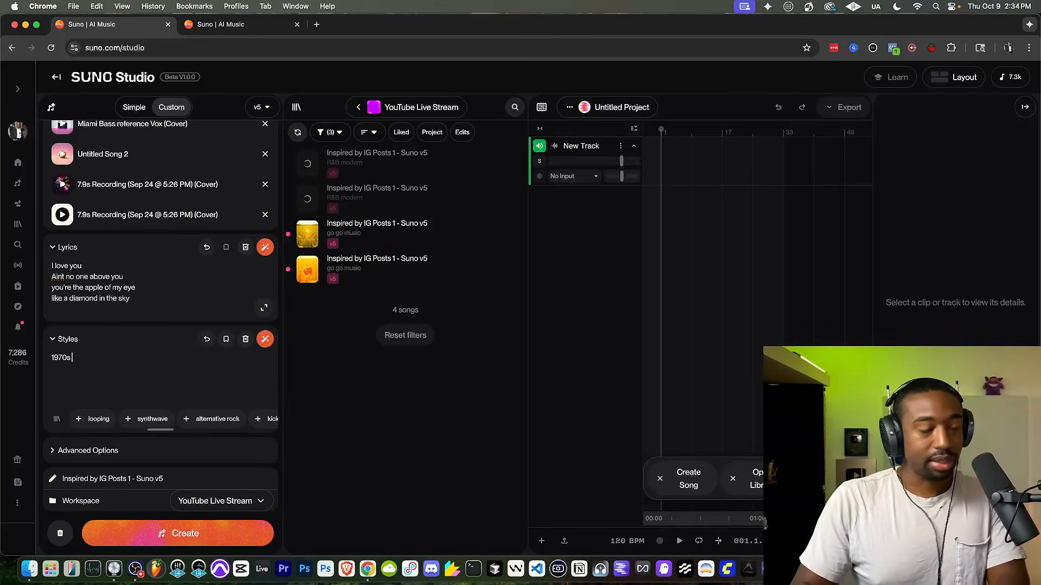
{"action": "type", "text": "bla"}
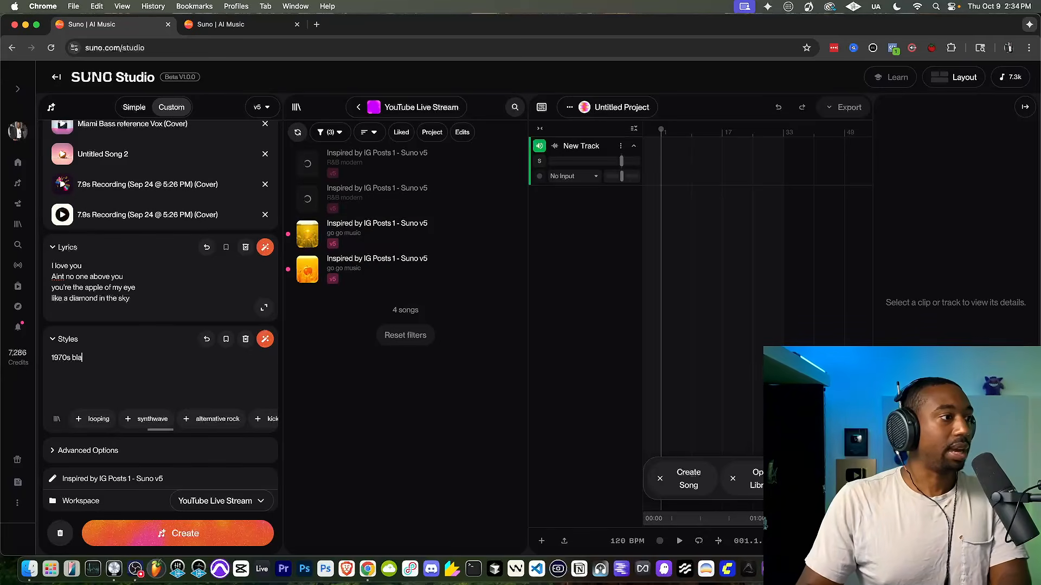
{"action": "type", "text": "kcck soul"}
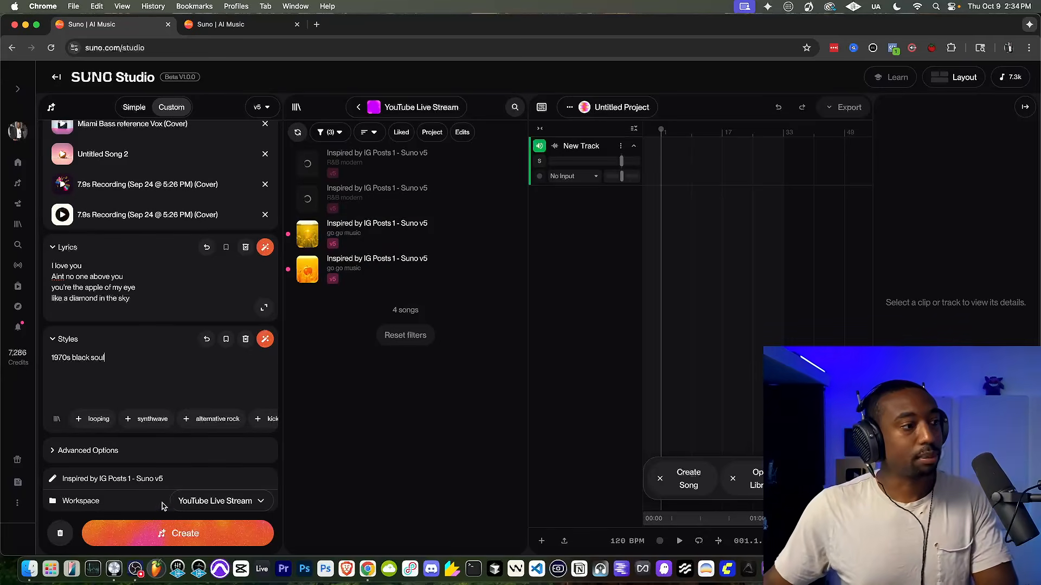
{"action": "left_click", "coordinate": [154, 531]}
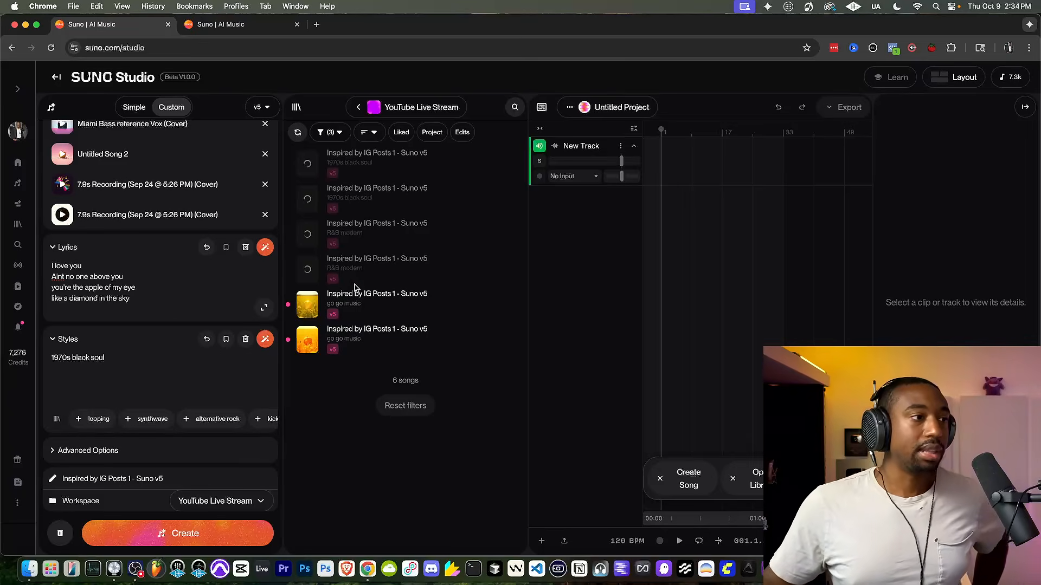
Step: Listen to the opening of the go go music song with the yellow field cover and pause it
{"action": "mouse_move", "coordinate": [309, 307]}
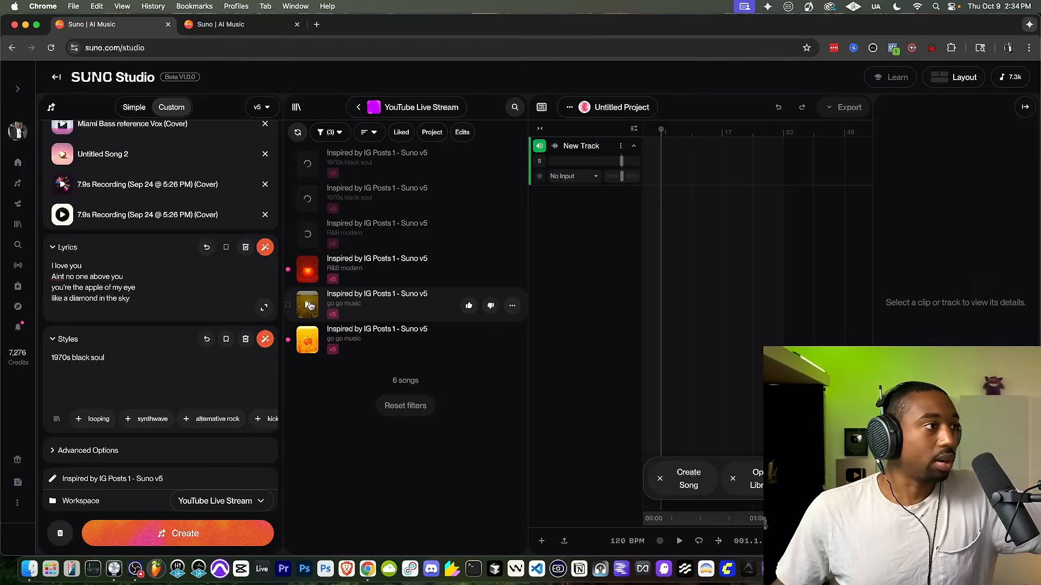
{"action": "left_click", "coordinate": [309, 307]}
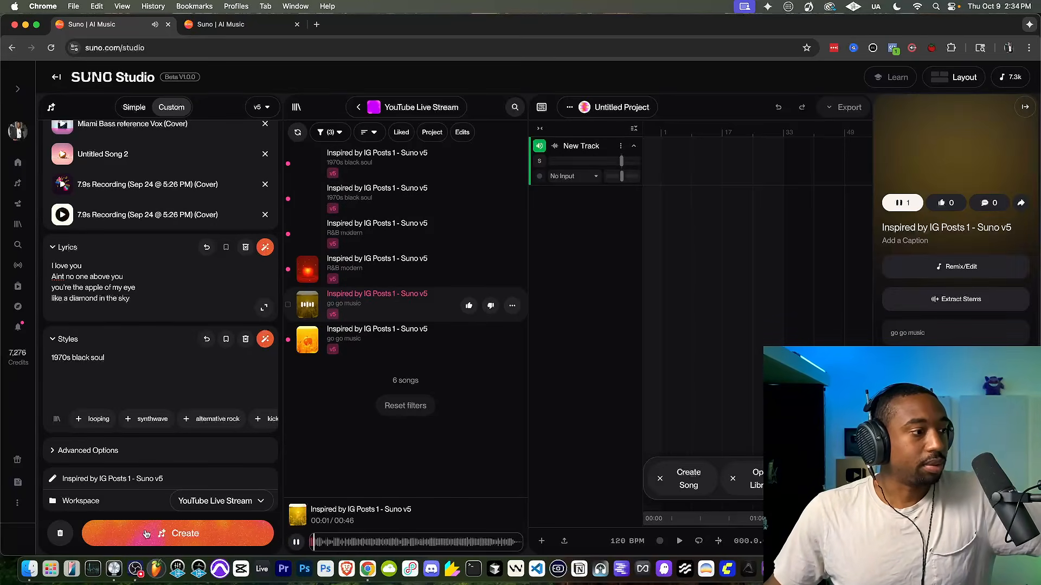
{"action": "left_click", "coordinate": [135, 568]}
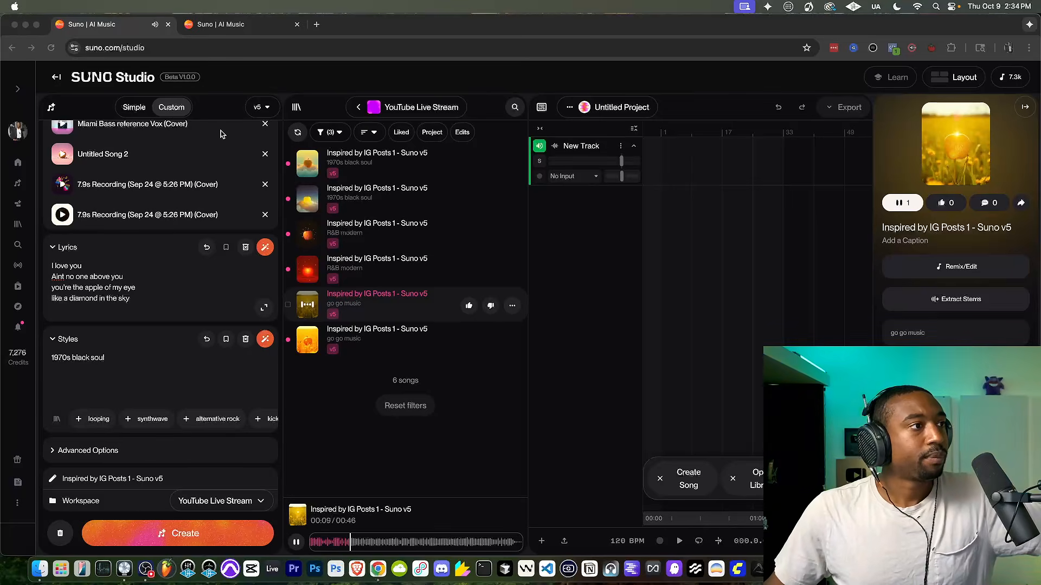
{"action": "left_click", "coordinate": [326, 407]}
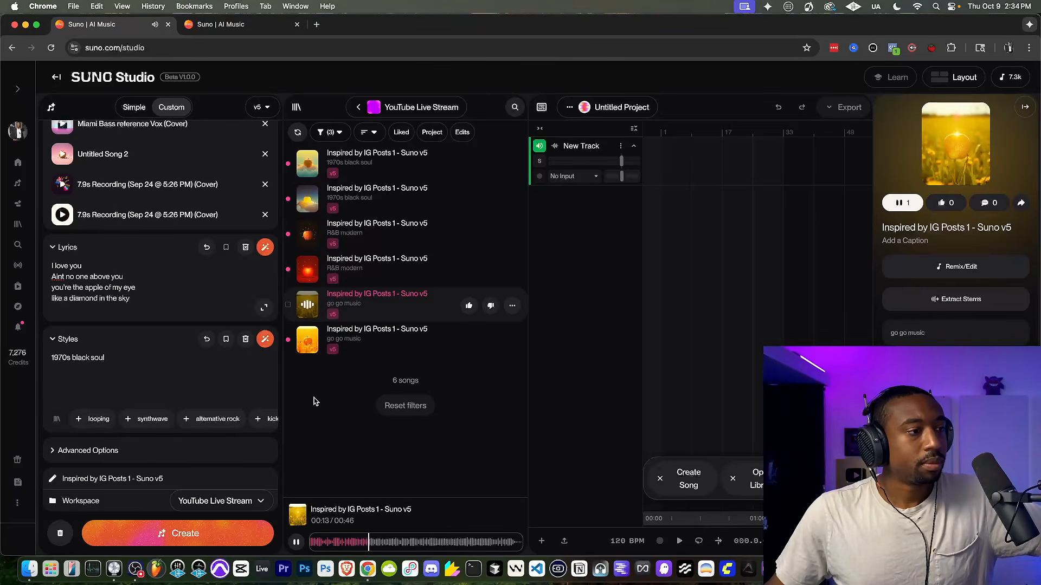
{"action": "left_click", "coordinate": [296, 544]}
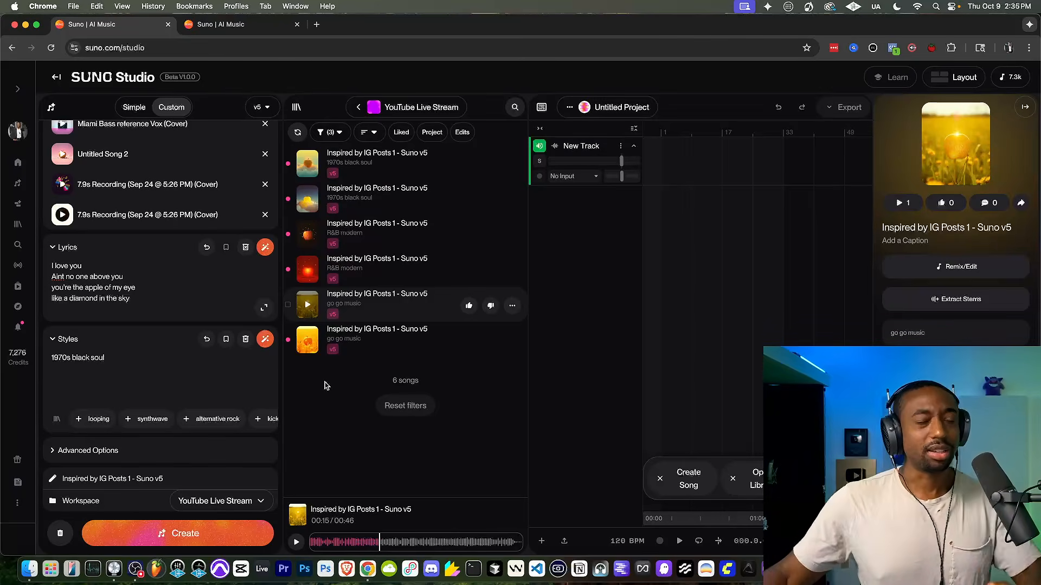
{"action": "mouse_move", "coordinate": [307, 348]}
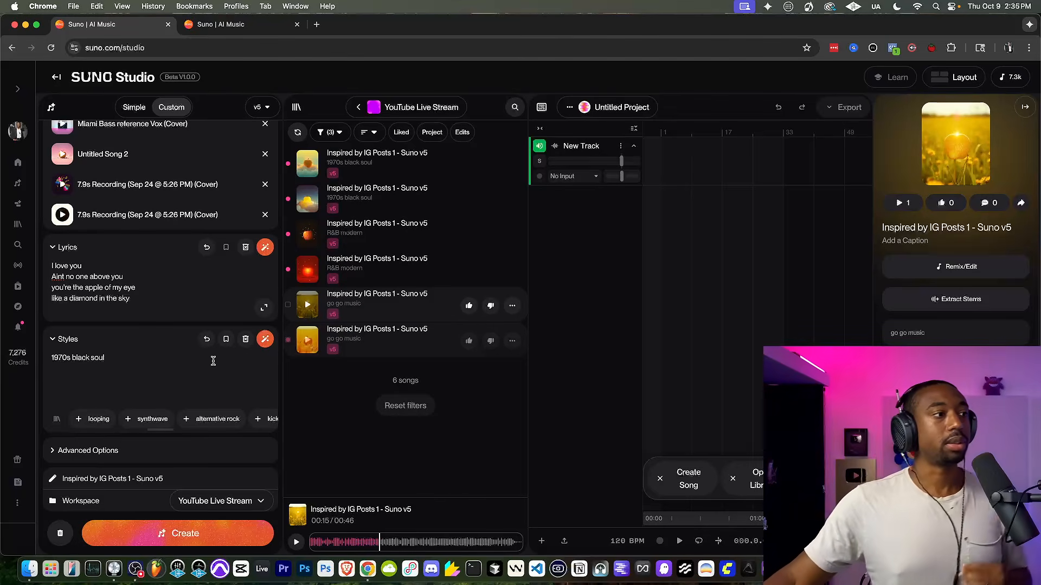
Step: Replace the style with "Hip Hop" and generate another song from the same lyrics and inspiration
{"action": "triple_click", "coordinate": [167, 361]}
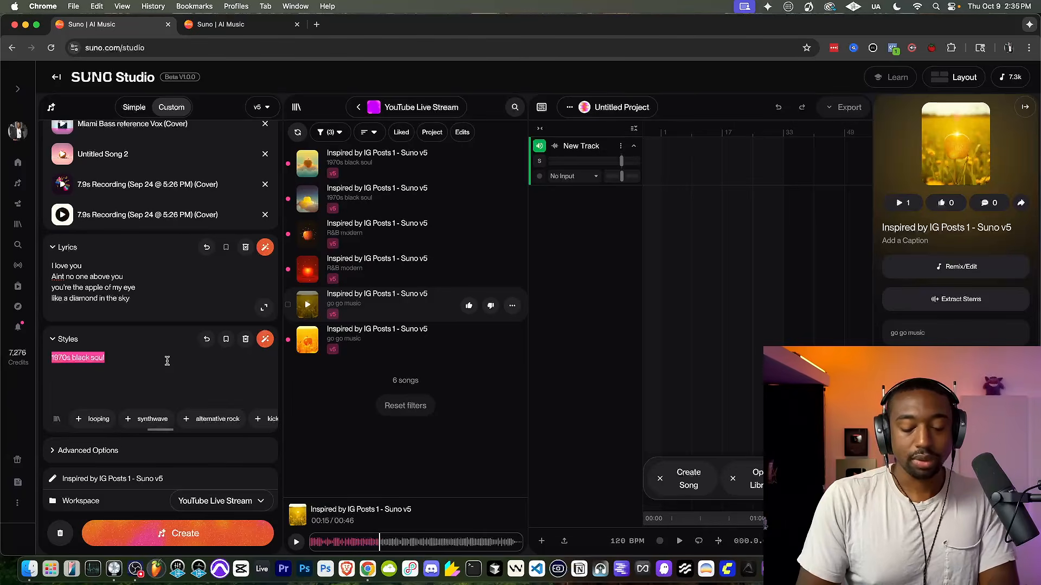
{"action": "type", "text": "Hip Hop"}
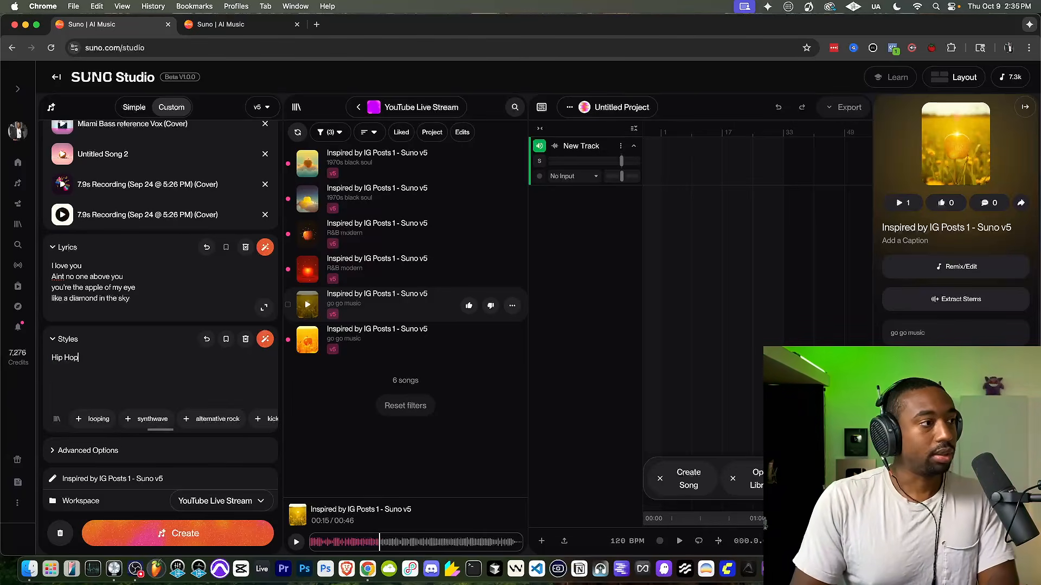
{"action": "left_click", "coordinate": [179, 533]}
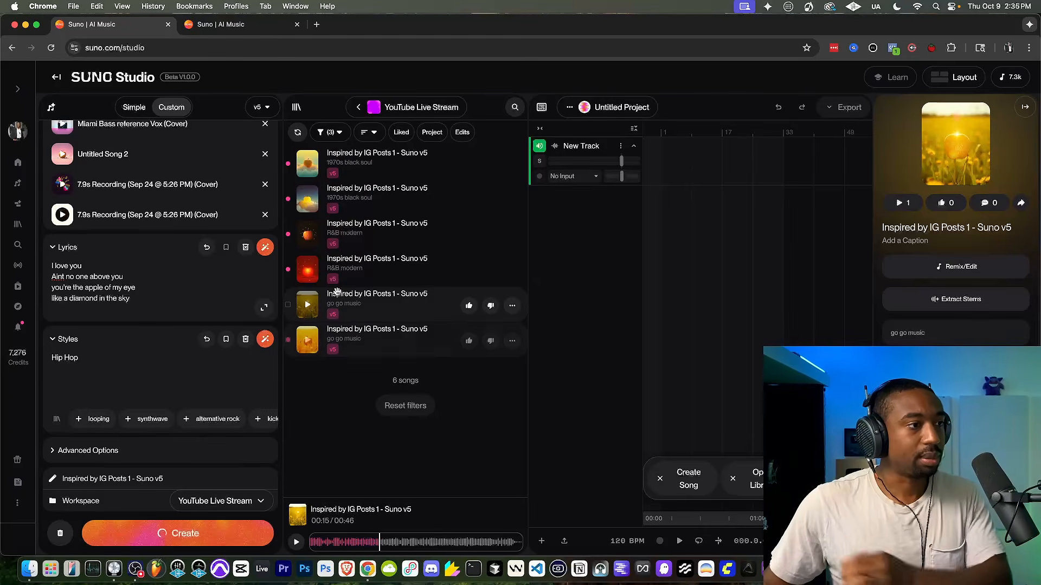
Step: Set the style to "Neo Soul" and generate one more song with the lyrics and inspiration kept
{"action": "triple_click", "coordinate": [115, 360]}
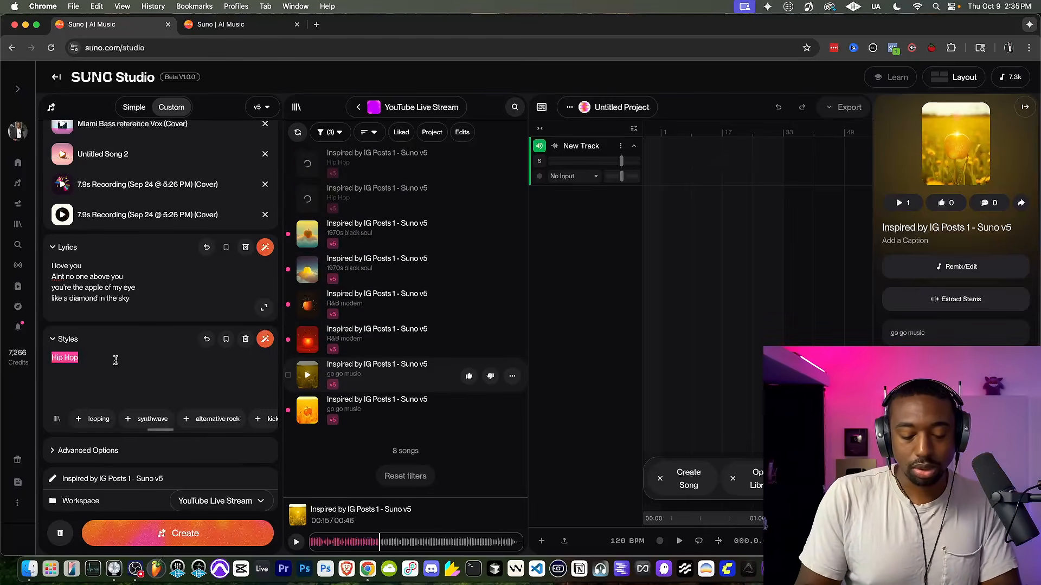
{"action": "type", "text": "Neo Soul"}
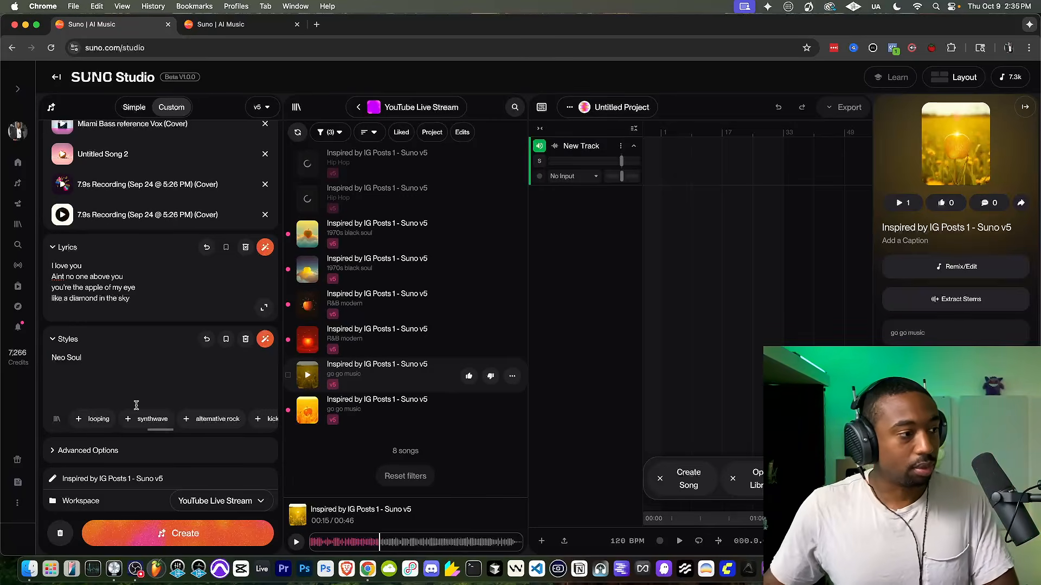
{"action": "left_click", "coordinate": [161, 530]}
Step: Listen to the go go music song with the orange apple cover, replaying the passage around 0:29 before pausing
{"action": "left_click", "coordinate": [308, 445]}
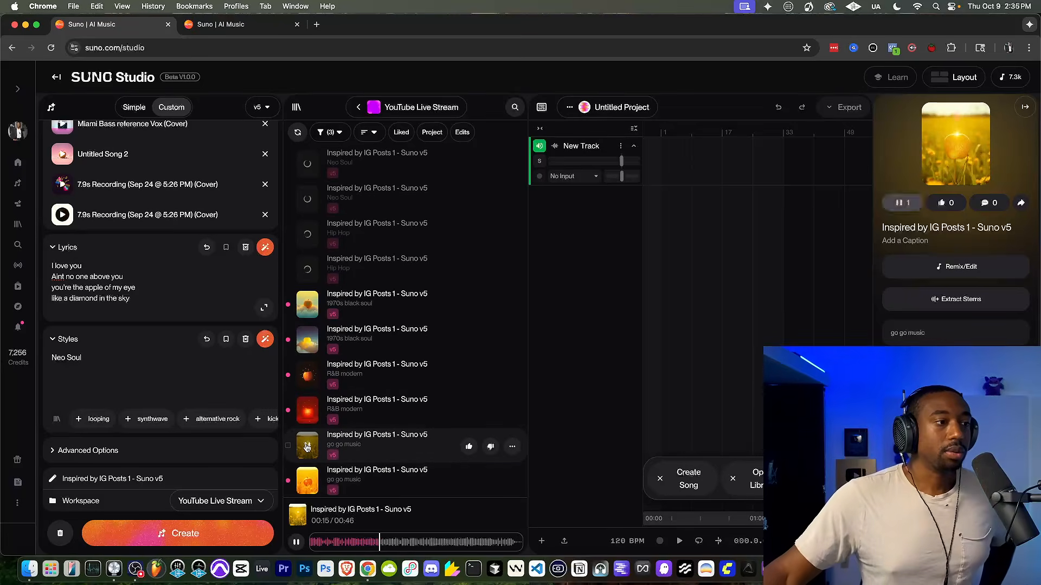
{"action": "left_click", "coordinate": [307, 446]}
{"action": "scroll", "coordinate": [307, 446], "scroll_direction": "down", "scroll_amount": 3}
{"action": "left_click", "coordinate": [307, 378]}
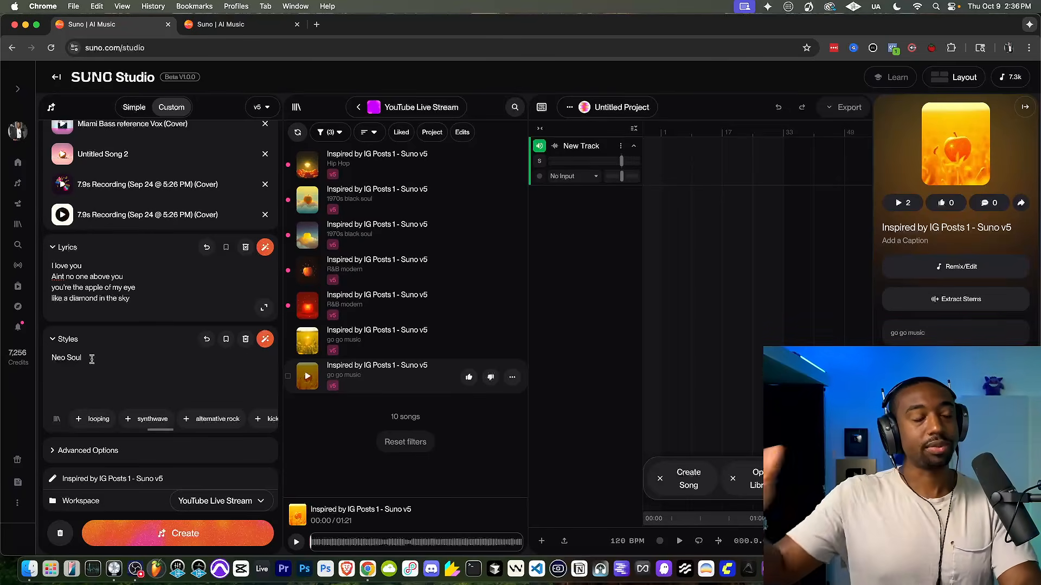
{"action": "left_click", "coordinate": [308, 377]}
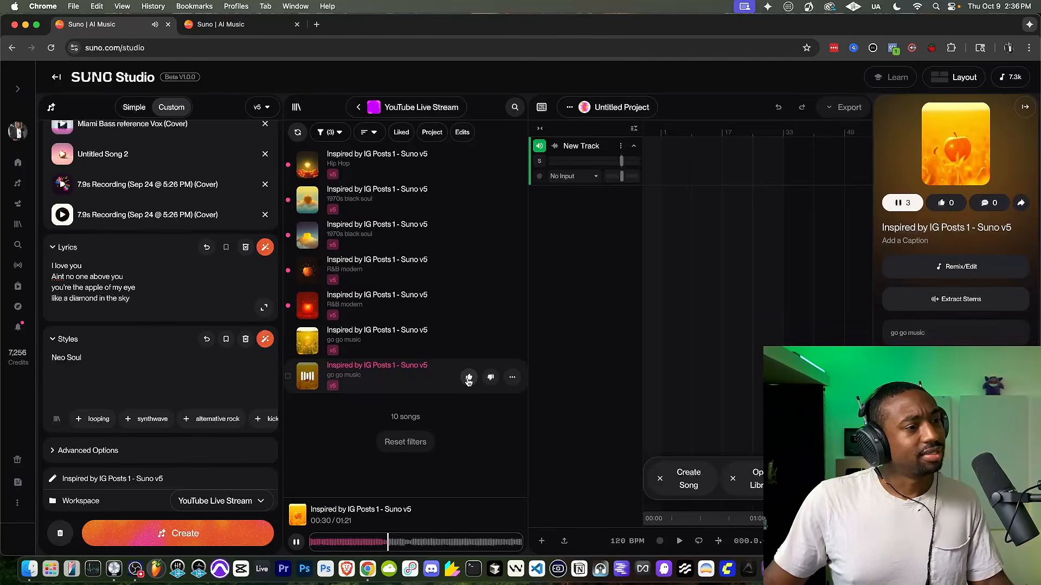
{"action": "left_click", "coordinate": [378, 542]}
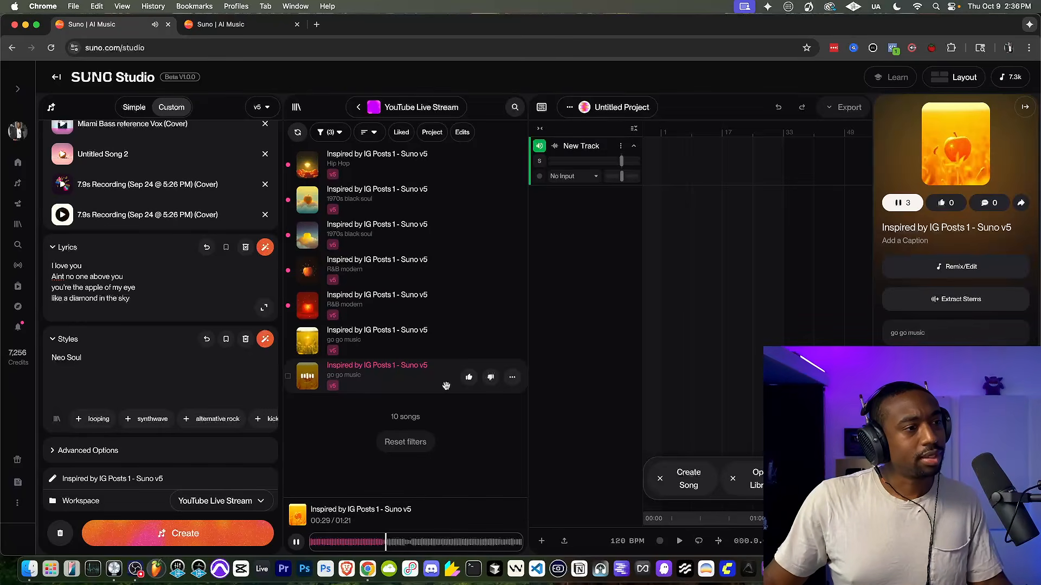
{"action": "left_click_drag", "start_coordinate": [307, 376], "coordinate": [308, 379]}
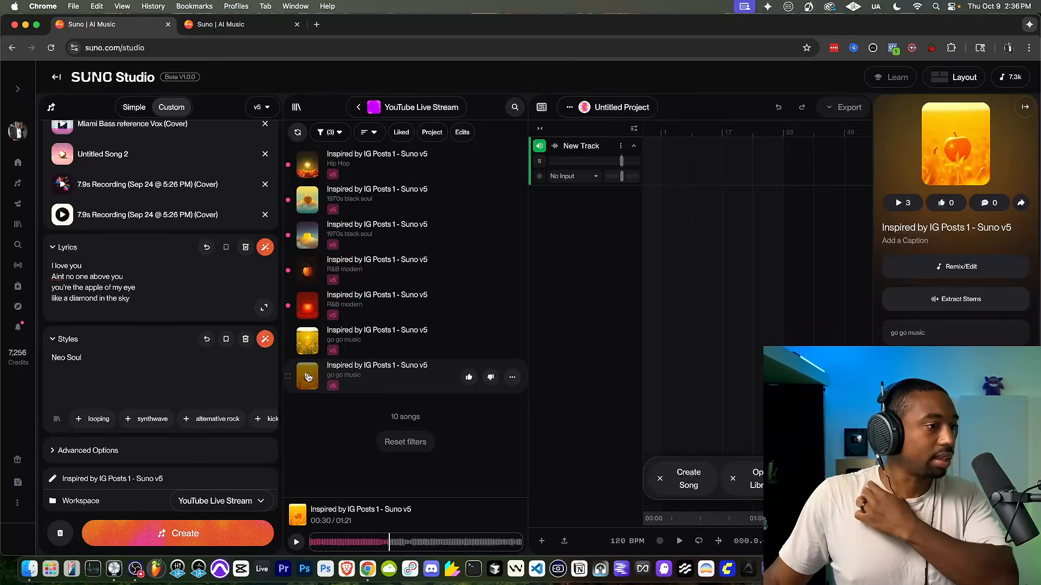
Step: Resume the orange-cover go go song, collapse and re-expand the lyrics section while it plays, and pause playback
{"action": "left_click", "coordinate": [307, 378]}
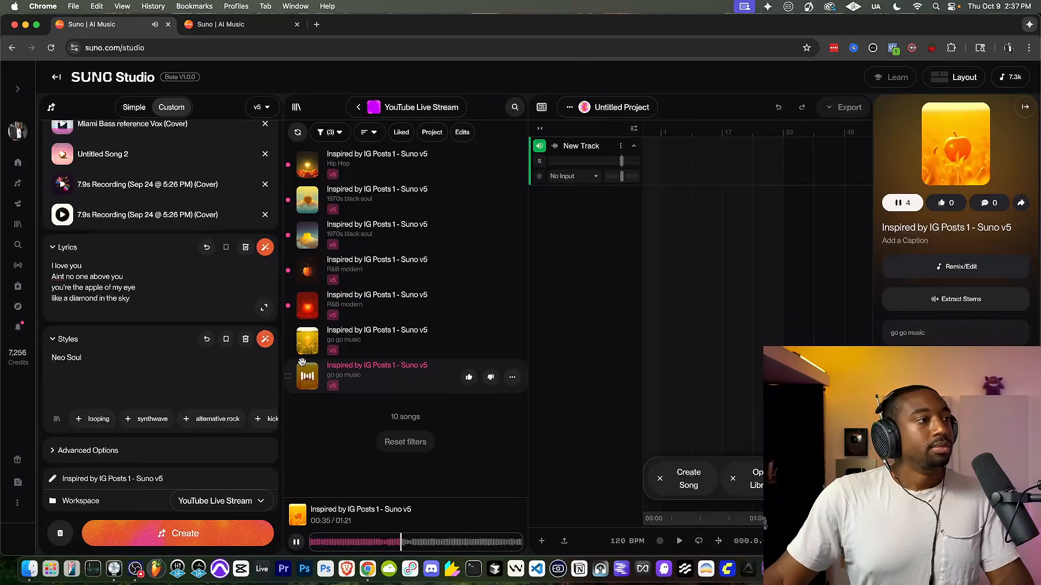
{"action": "left_click", "coordinate": [58, 247]}
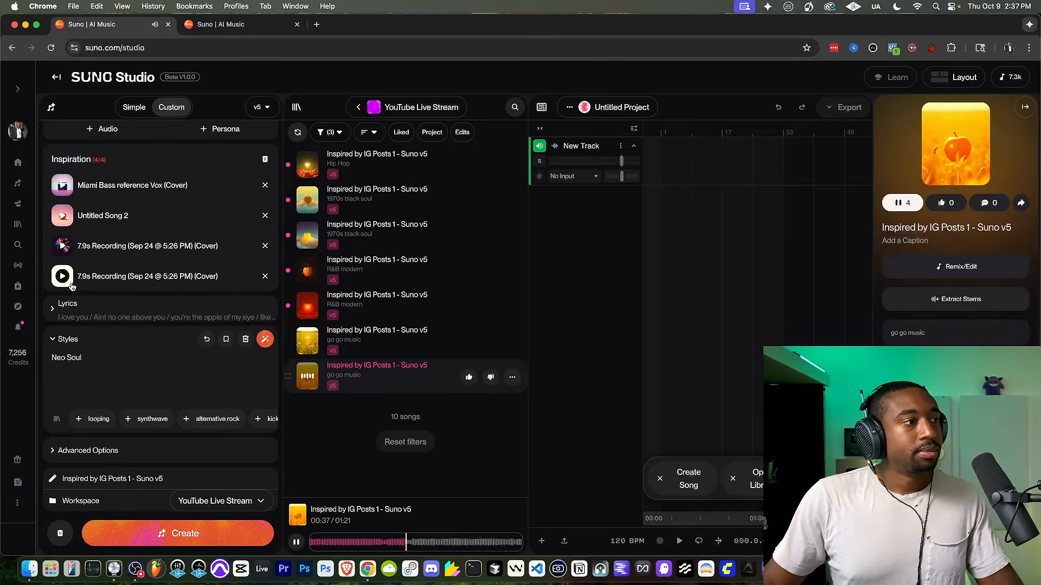
{"action": "left_click", "coordinate": [64, 304]}
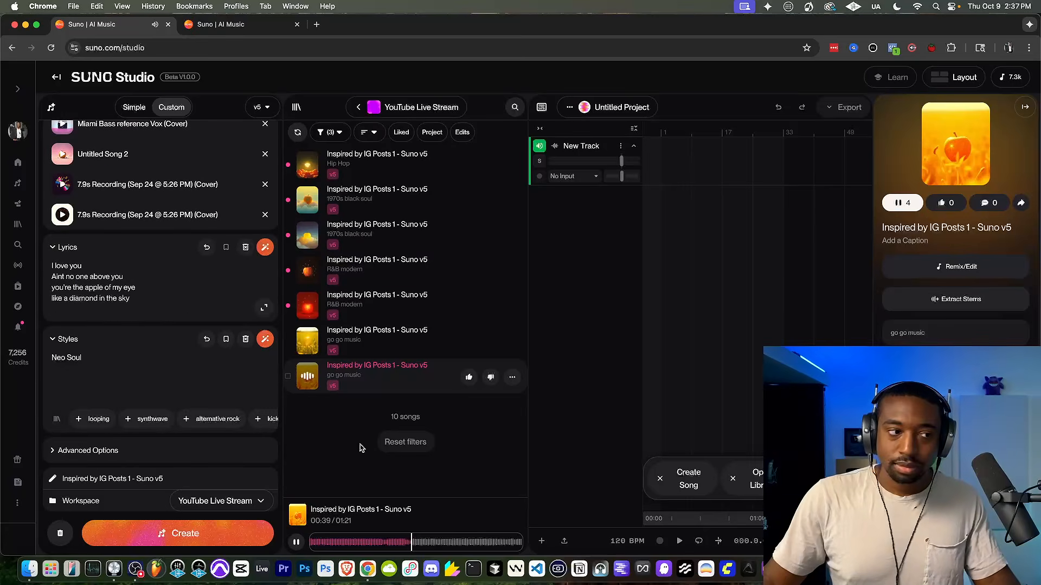
{"action": "left_click", "coordinate": [296, 541]}
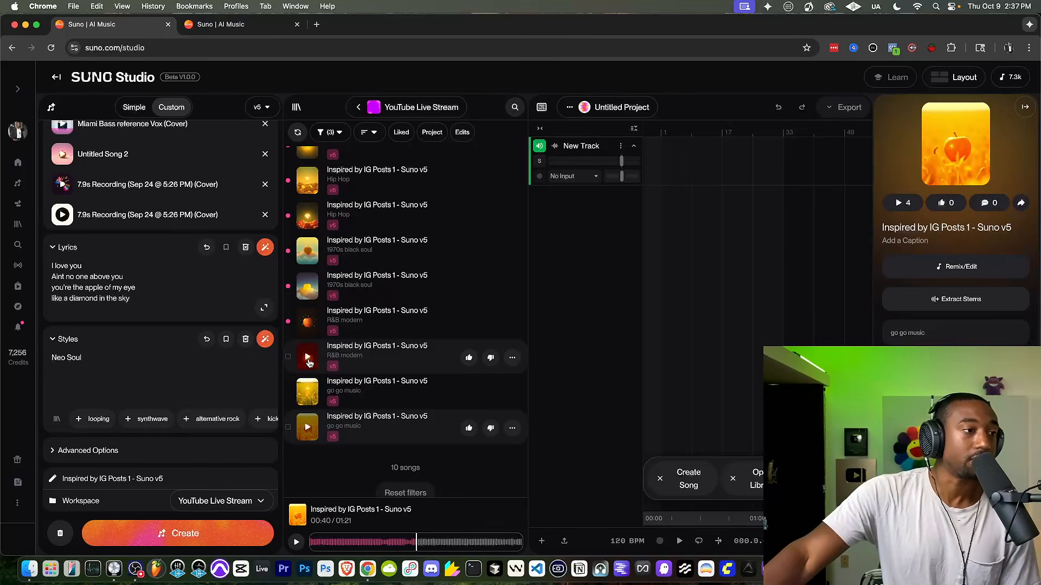
Step: Listen to the R&B modern song with the bright red cover, pause it and mark it as liked
{"action": "left_click", "coordinate": [308, 358]}
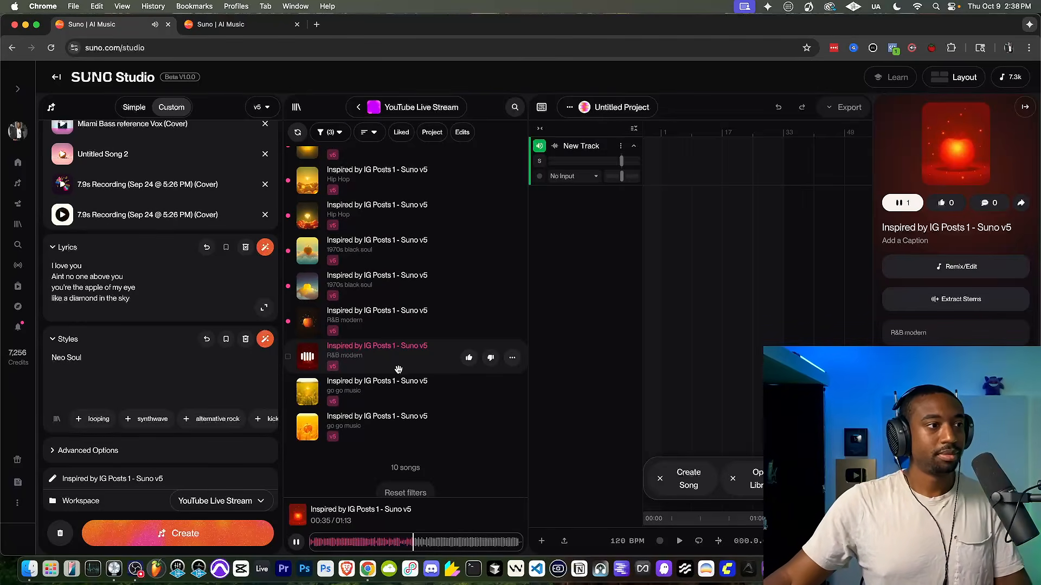
{"action": "left_click", "coordinate": [308, 357]}
{"action": "left_click", "coordinate": [469, 357]}
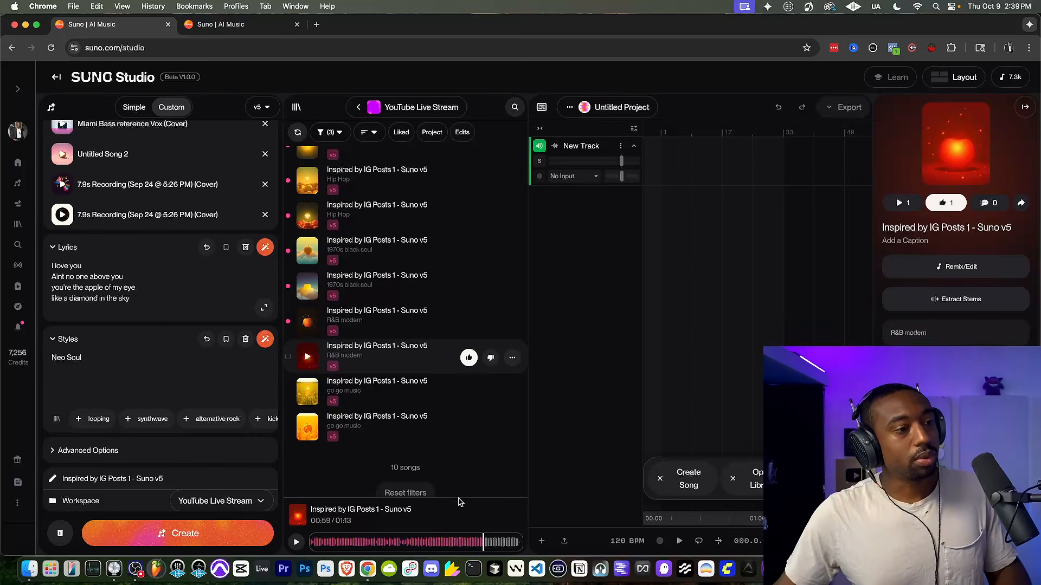
Step: Replay the liked R&B modern song from about 0:48 to review its later passage, and pause it
{"action": "left_click", "coordinate": [454, 541]}
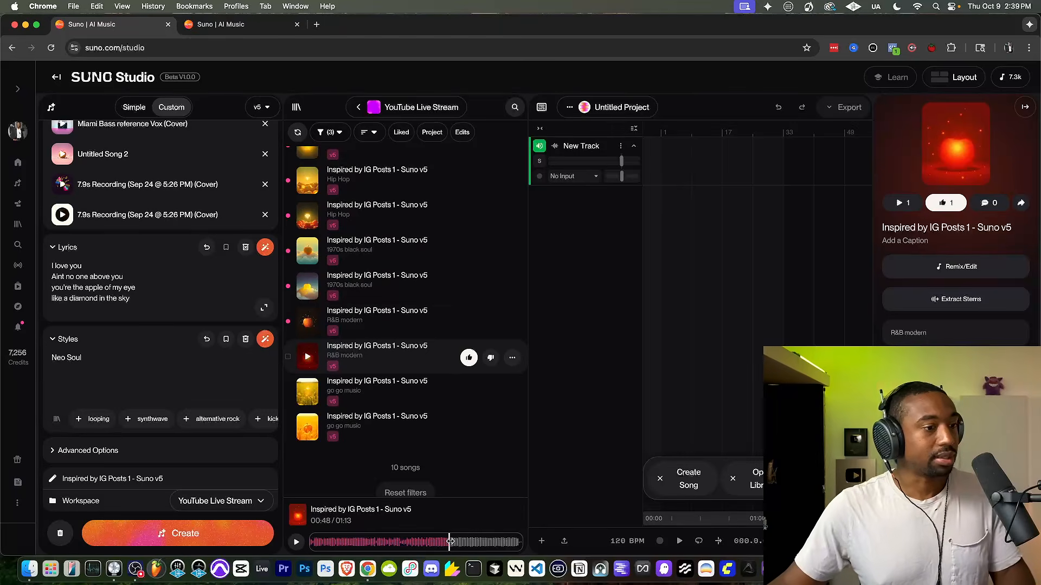
{"action": "key", "text": "space"}
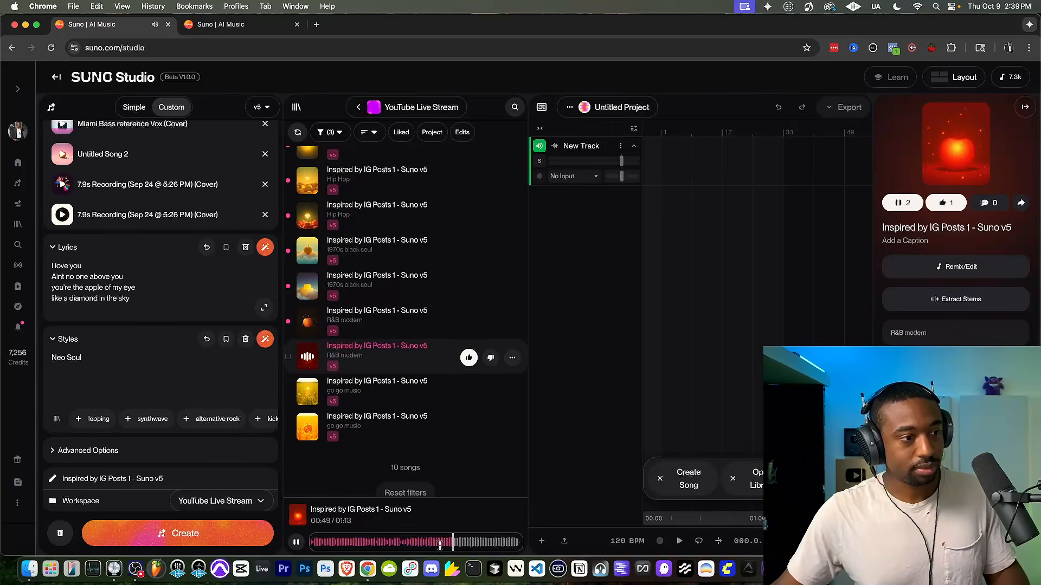
{"action": "left_click", "coordinate": [440, 542]}
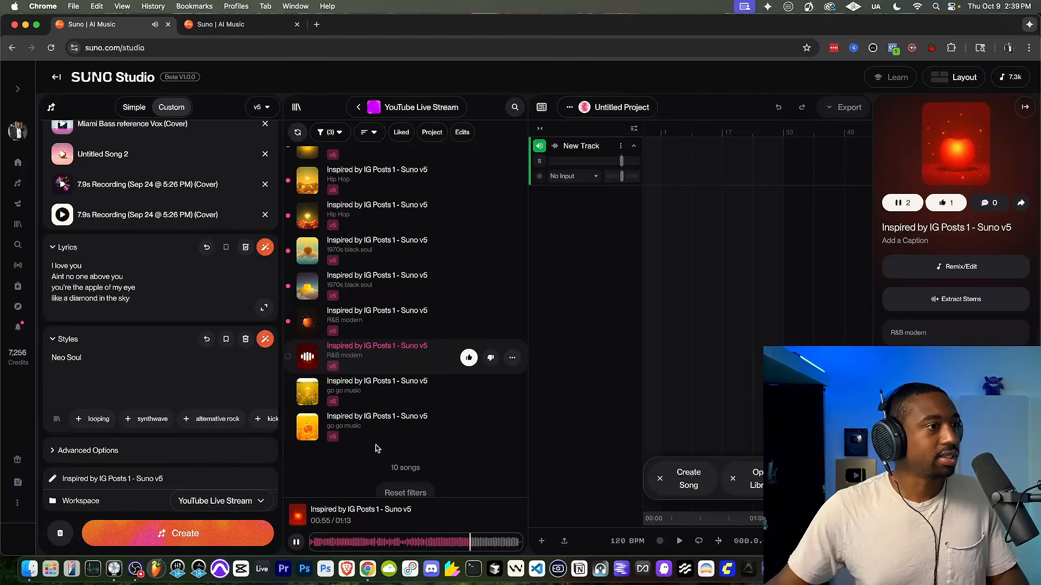
{"action": "left_click", "coordinate": [307, 363]}
{"action": "left_click", "coordinate": [307, 363]}
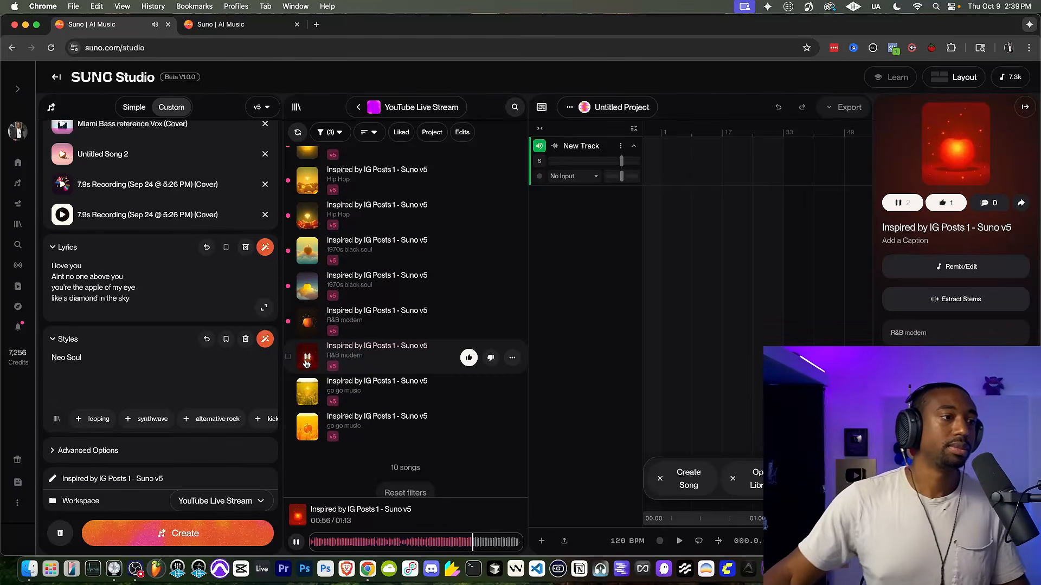
{"action": "left_click", "coordinate": [306, 363]}
Step: Download the liked R&B modern song as a WAV audio file
{"action": "left_click", "coordinate": [514, 366]}
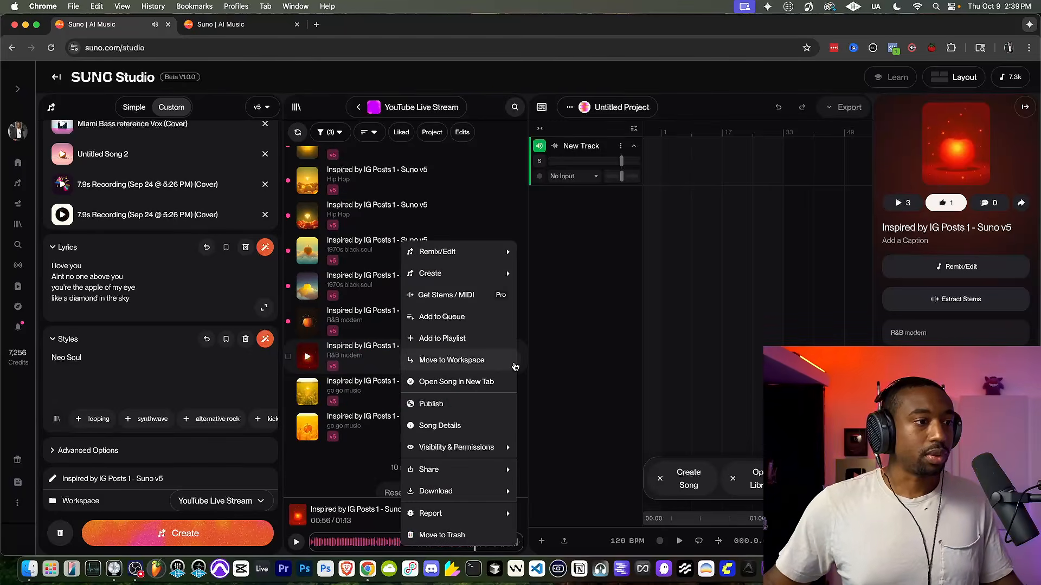
{"action": "mouse_move", "coordinate": [455, 491]}
{"action": "left_click", "coordinate": [547, 513]}
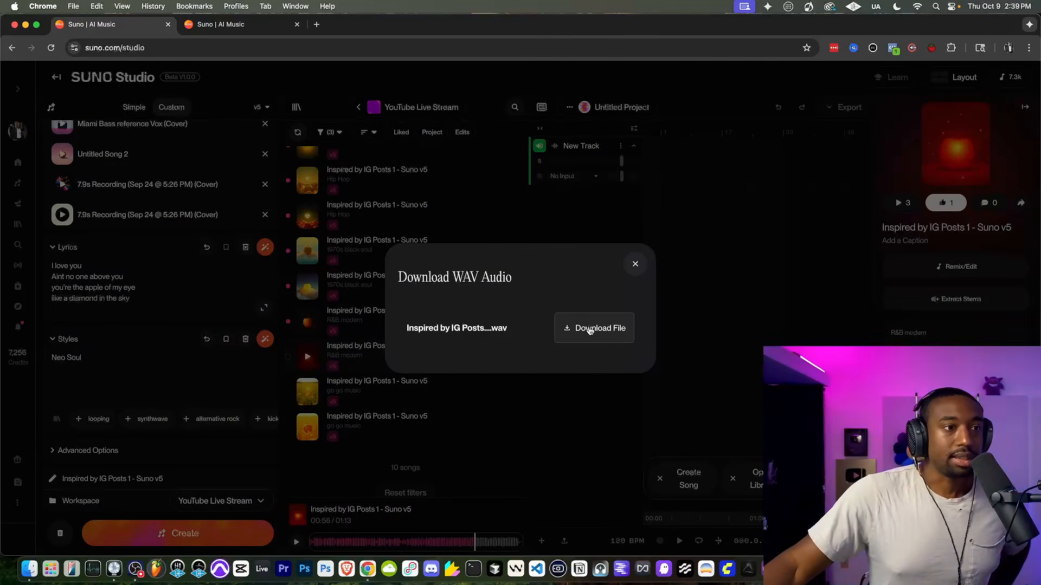
{"action": "left_click", "coordinate": [590, 329]}
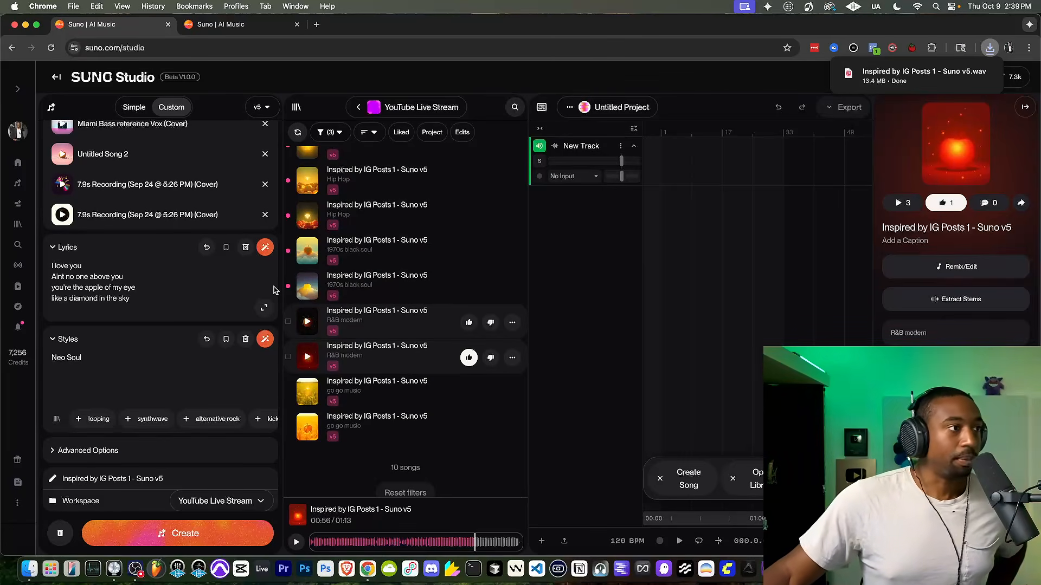
{"action": "scroll", "coordinate": [158, 157], "scroll_direction": "up", "scroll_amount": 3}
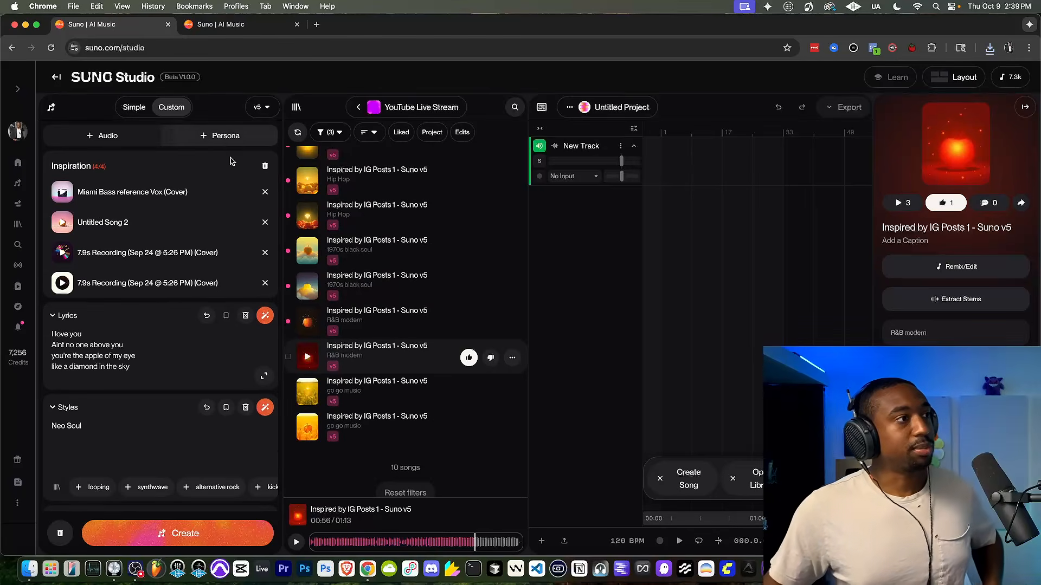
Step: Listen to the R&B modern song with the dark apple cover, mark it as liked and pause it
{"action": "scroll", "coordinate": [346, 336], "scroll_direction": "up", "scroll_amount": 1}
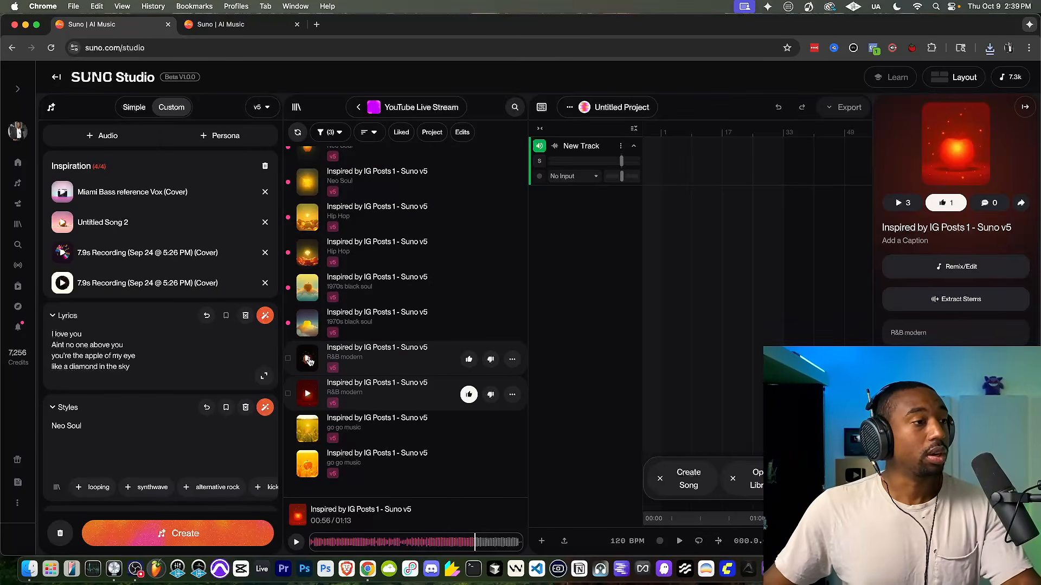
{"action": "left_click", "coordinate": [309, 362]}
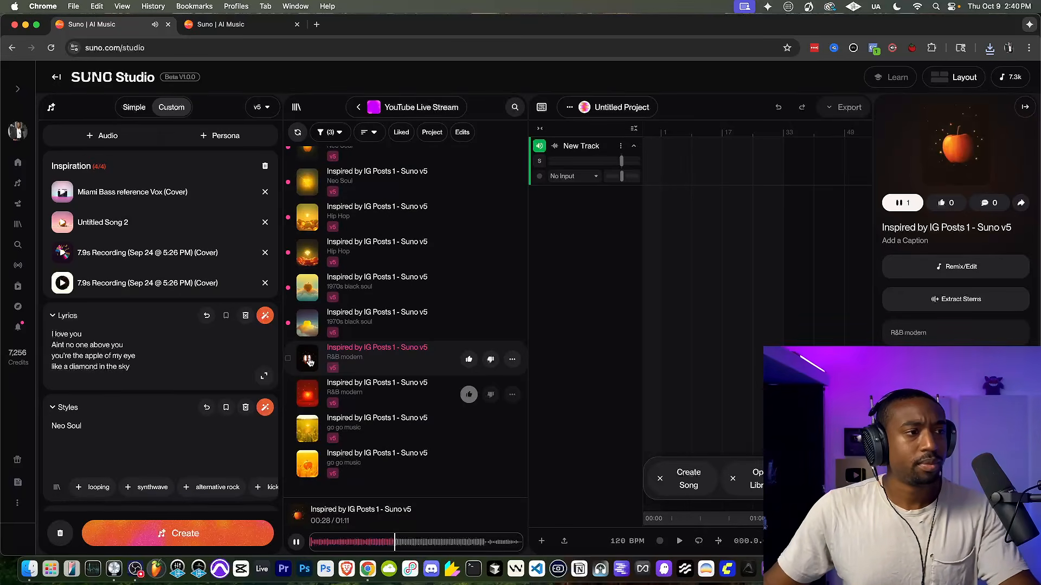
{"action": "left_click", "coordinate": [469, 359]}
{"action": "left_click", "coordinate": [306, 362]}
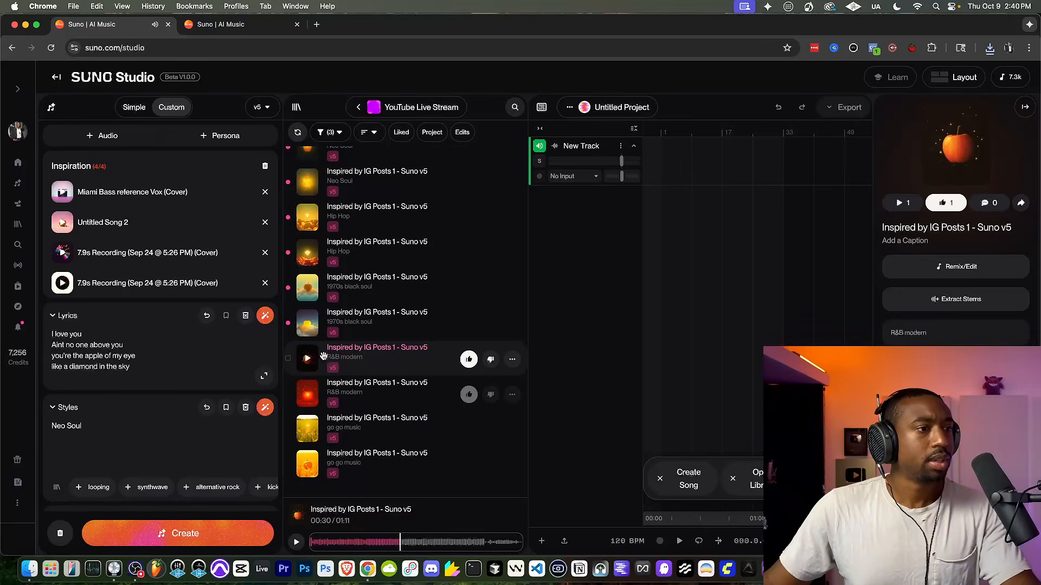
Step: Download the liked dark-cover R&B modern song as a WAV audio file
{"action": "left_click", "coordinate": [512, 359]}
{"action": "mouse_move", "coordinate": [460, 491]}
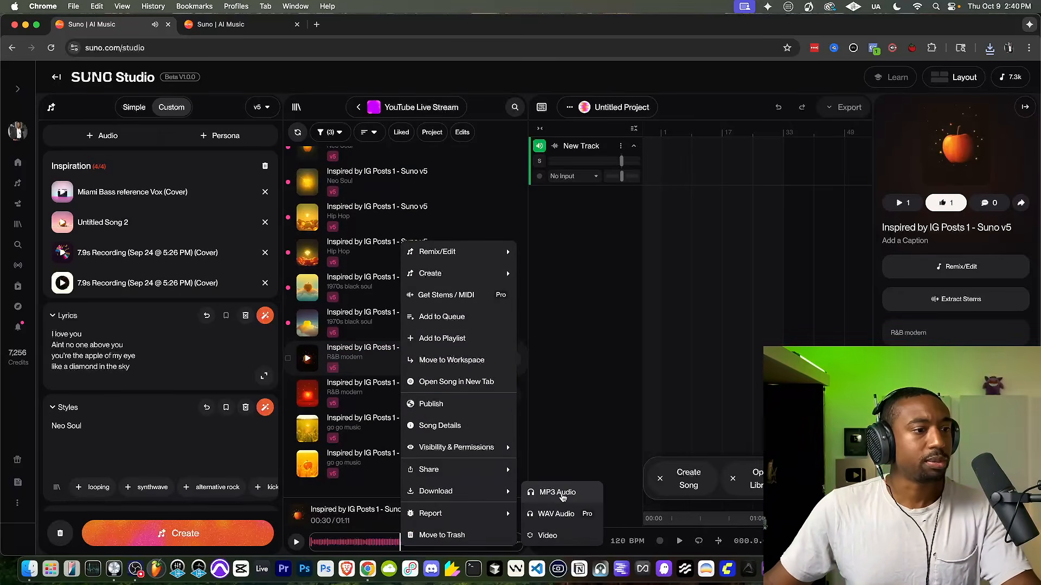
{"action": "left_click", "coordinate": [556, 514]}
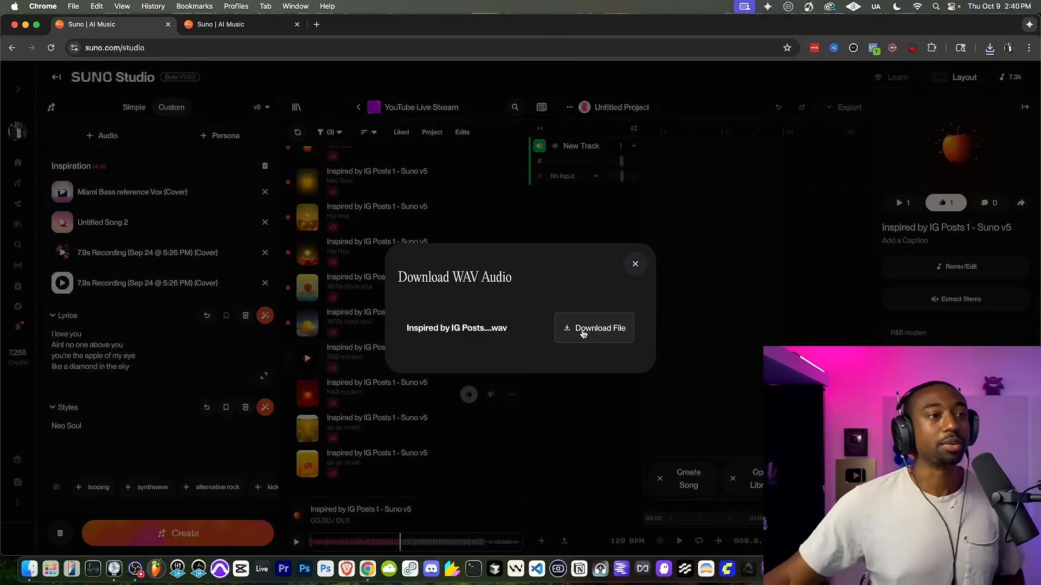
{"action": "left_click", "coordinate": [583, 333]}
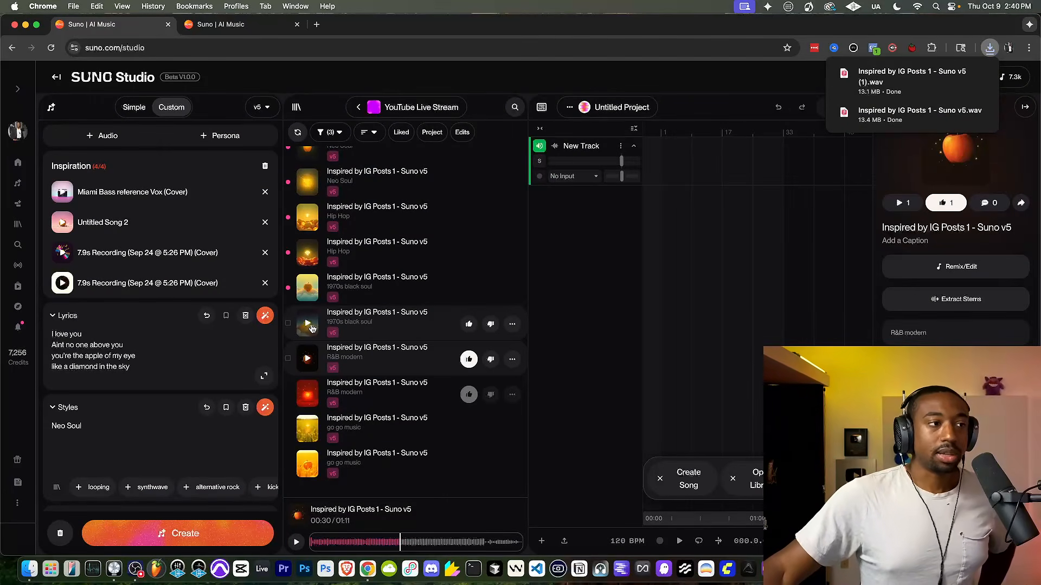
Step: Listen to the 1970s black soul song with the glowing yellow apple cover, restarting playback as needed, and pause it
{"action": "scroll", "coordinate": [310, 332], "scroll_direction": "up", "scroll_amount": 1}
{"action": "left_click", "coordinate": [307, 339]}
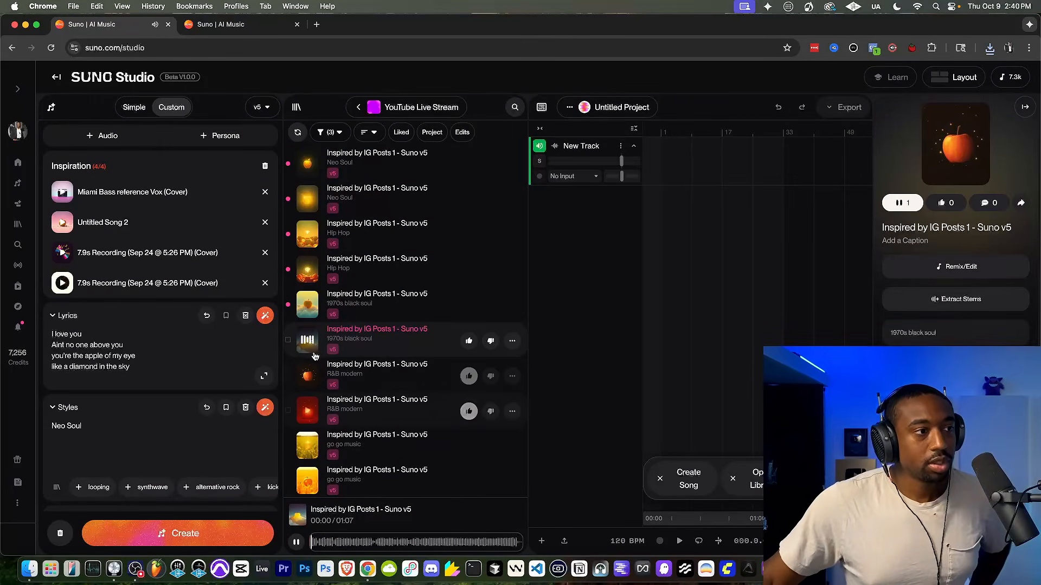
{"action": "left_click", "coordinate": [309, 348]}
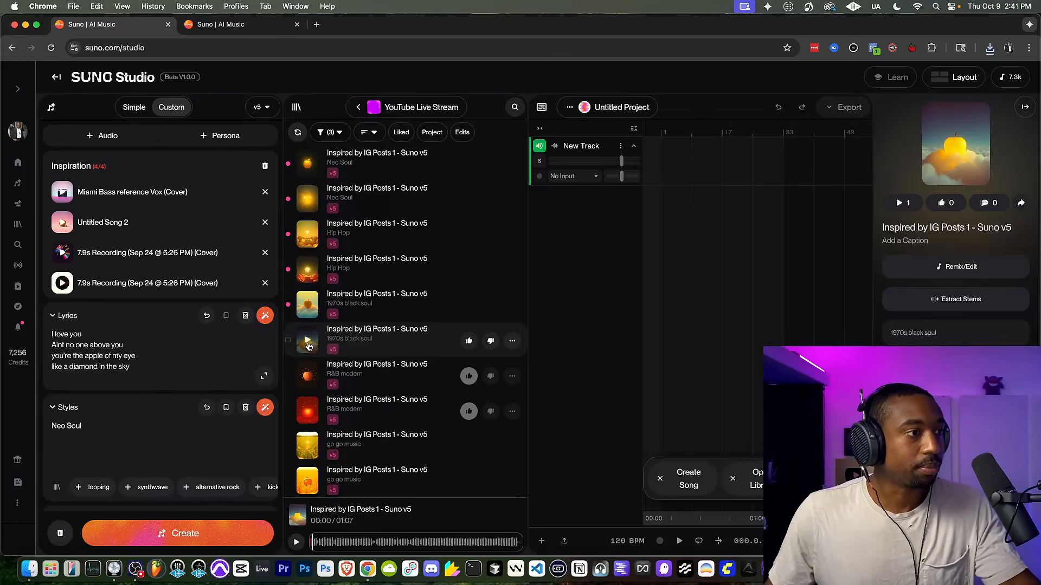
{"action": "left_click", "coordinate": [308, 344]}
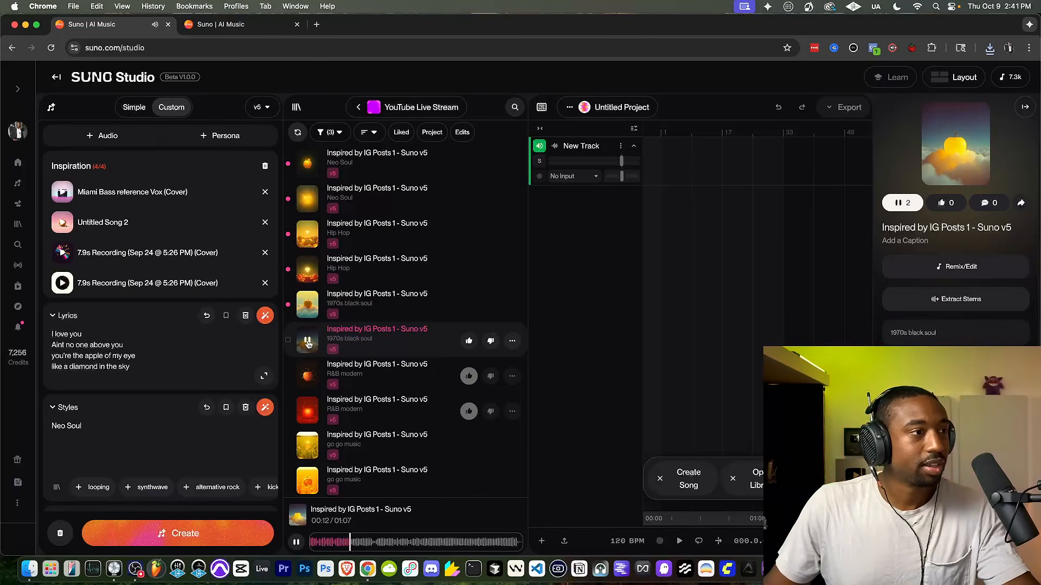
{"action": "left_click", "coordinate": [308, 343]}
{"action": "left_click", "coordinate": [307, 343]}
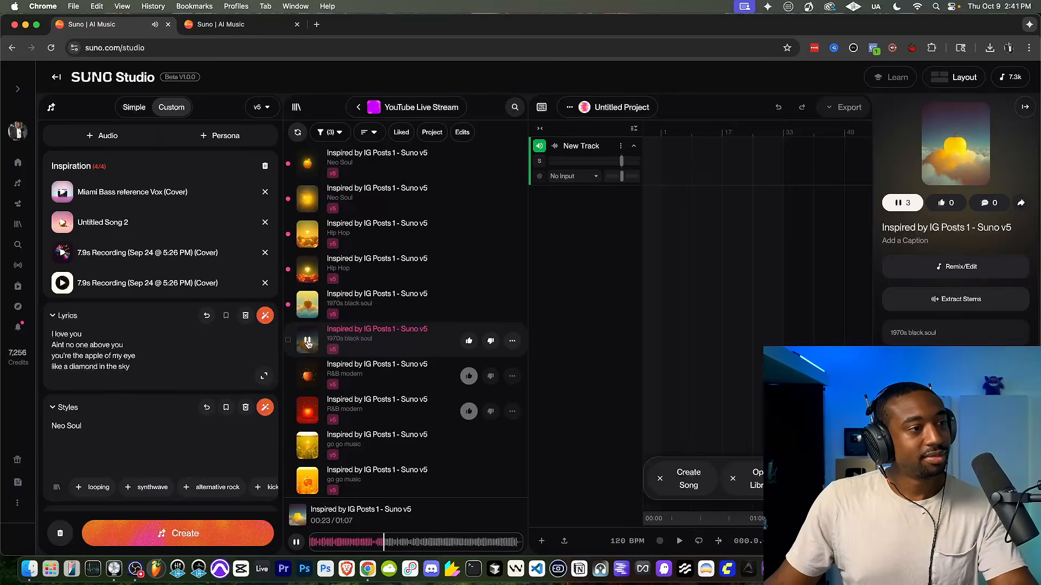
{"action": "left_click", "coordinate": [308, 342]}
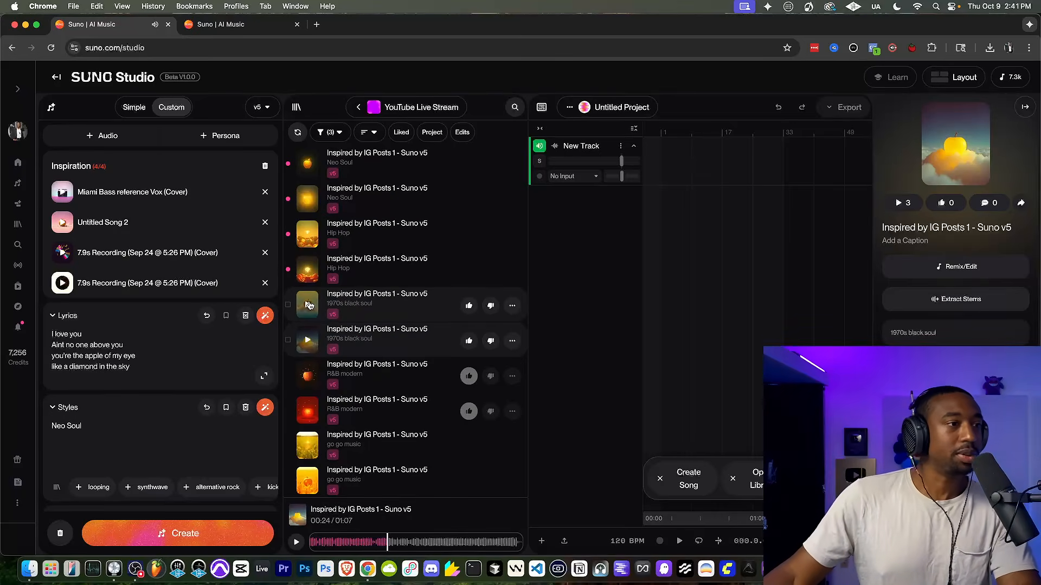
Step: Listen to the teal-cover 1970s black soul song, marking it as liked and downloading it as WAV audio, and pause playback
{"action": "left_click", "coordinate": [308, 306]}
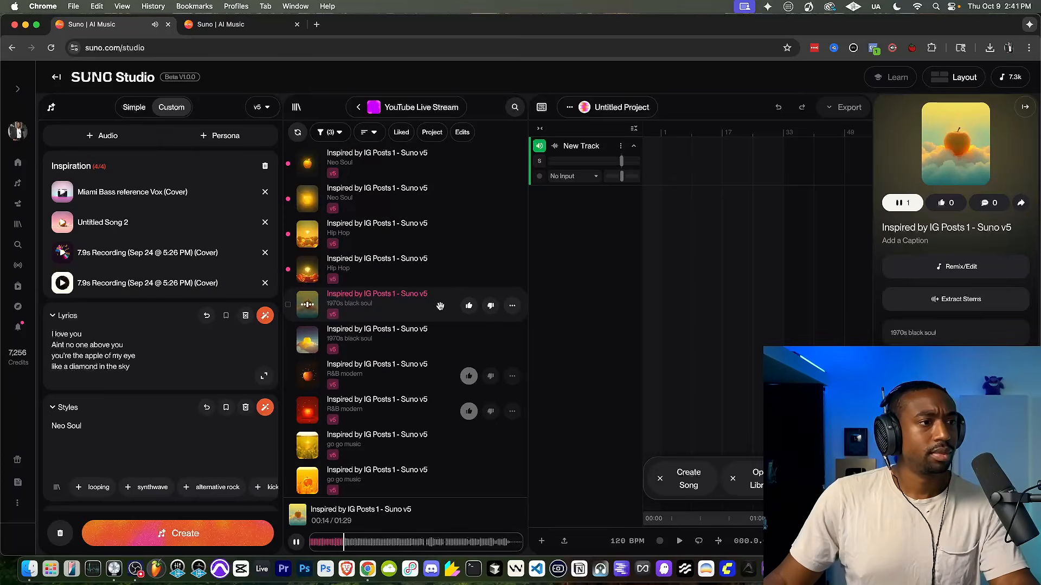
{"action": "left_click", "coordinate": [469, 307]}
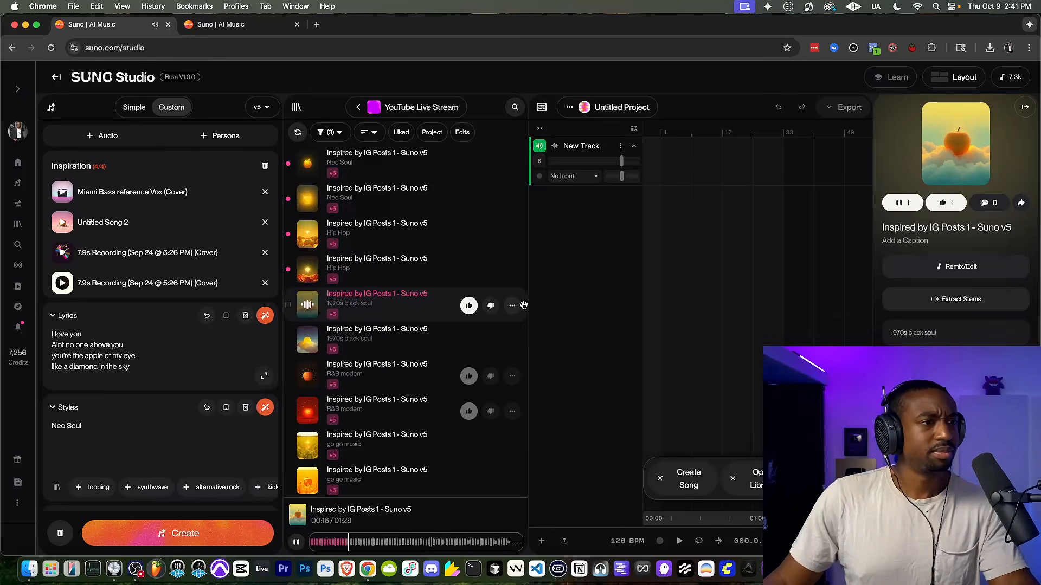
{"action": "left_click", "coordinate": [511, 306]}
{"action": "mouse_move", "coordinate": [475, 493]}
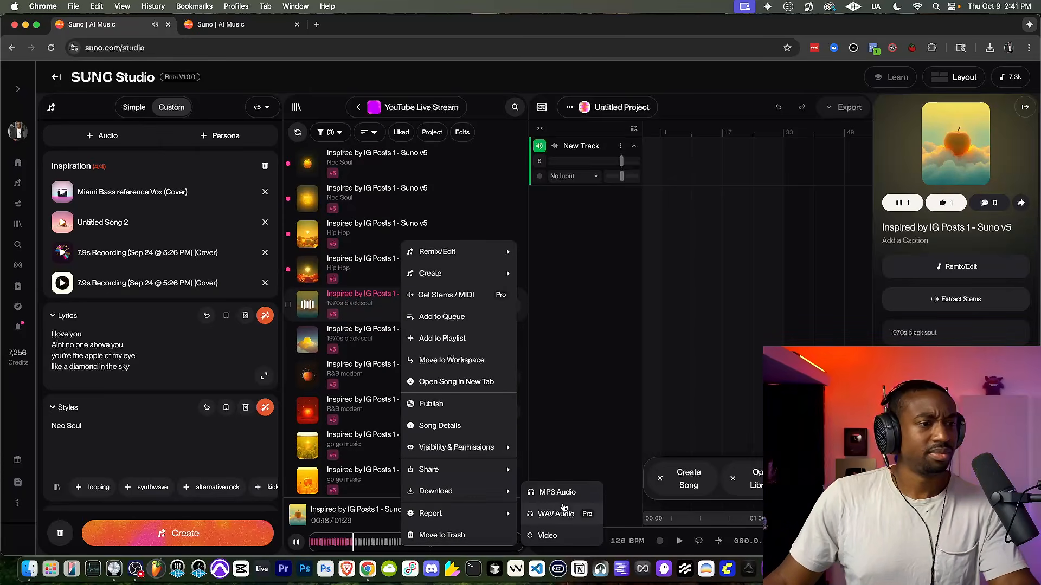
{"action": "left_click", "coordinate": [560, 512]}
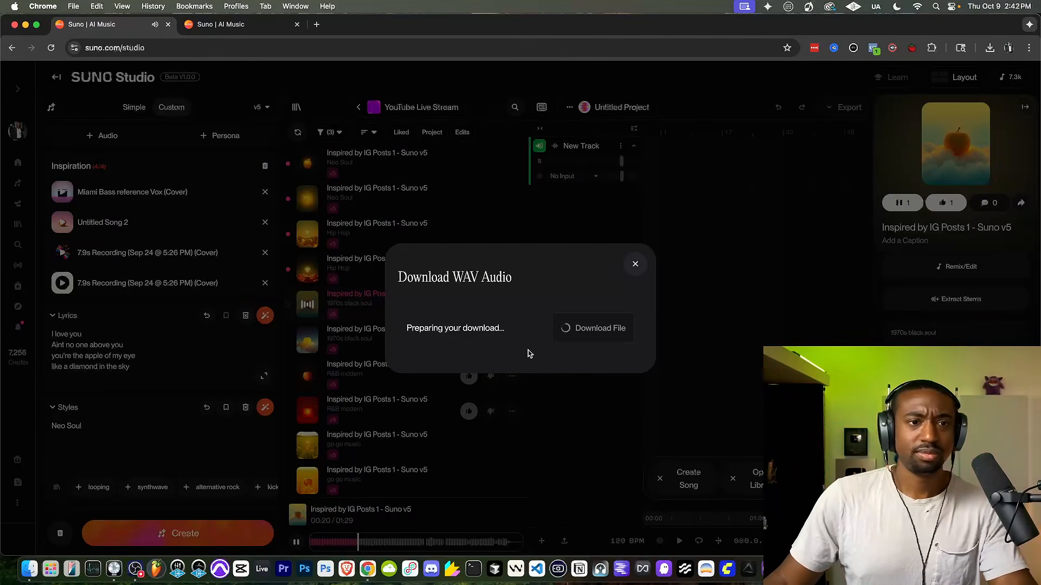
{"action": "left_click", "coordinate": [586, 329]}
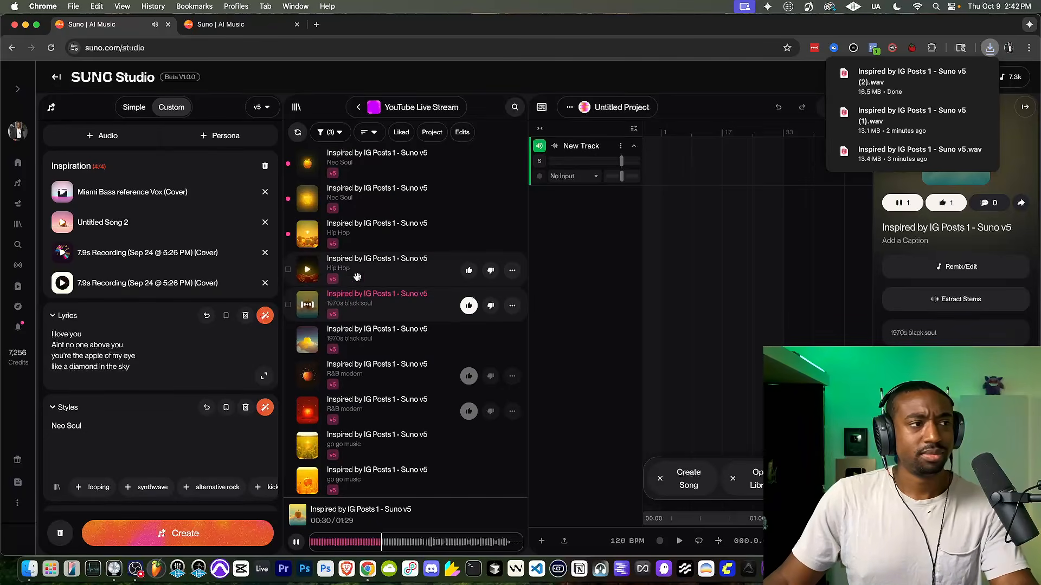
{"action": "left_click", "coordinate": [311, 273]}
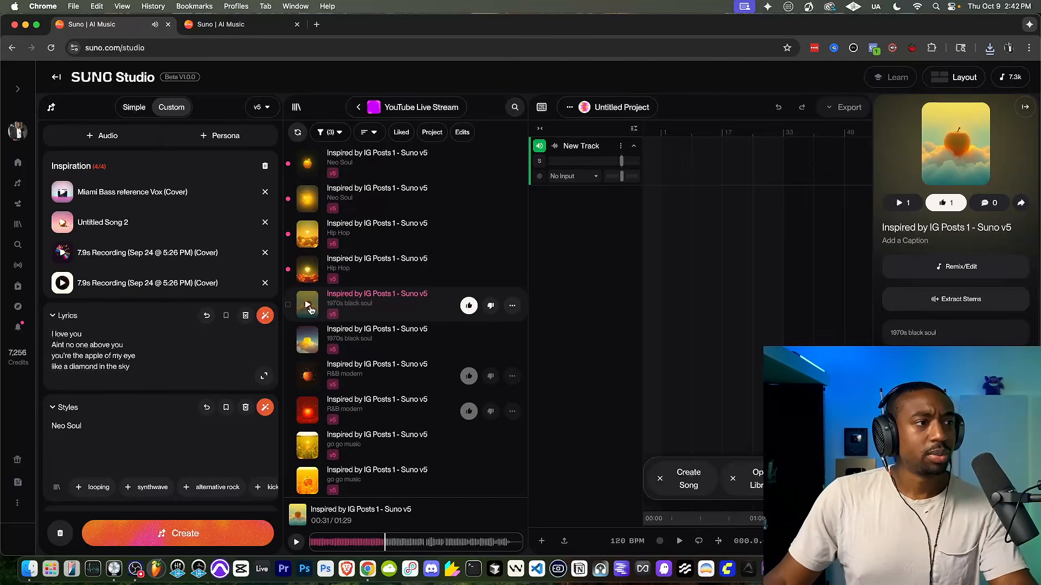
Step: Listen to the Hip Hop song with the dark glowing diamond cover, marking it as liked and downloading it as WAV audio, and pause playback
{"action": "left_click", "coordinate": [308, 269]}
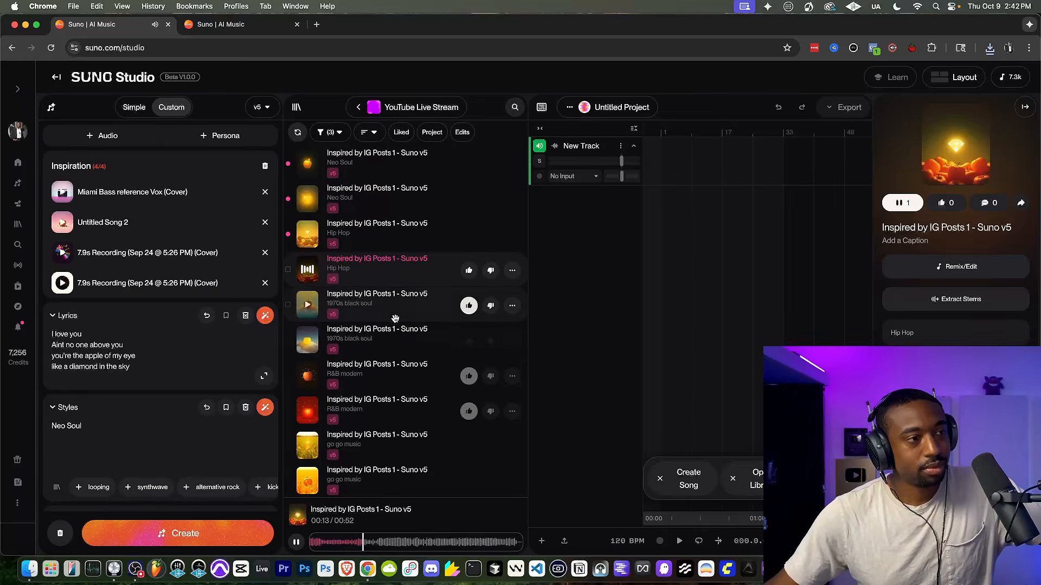
{"action": "left_click", "coordinate": [469, 270]}
{"action": "left_click", "coordinate": [511, 270]}
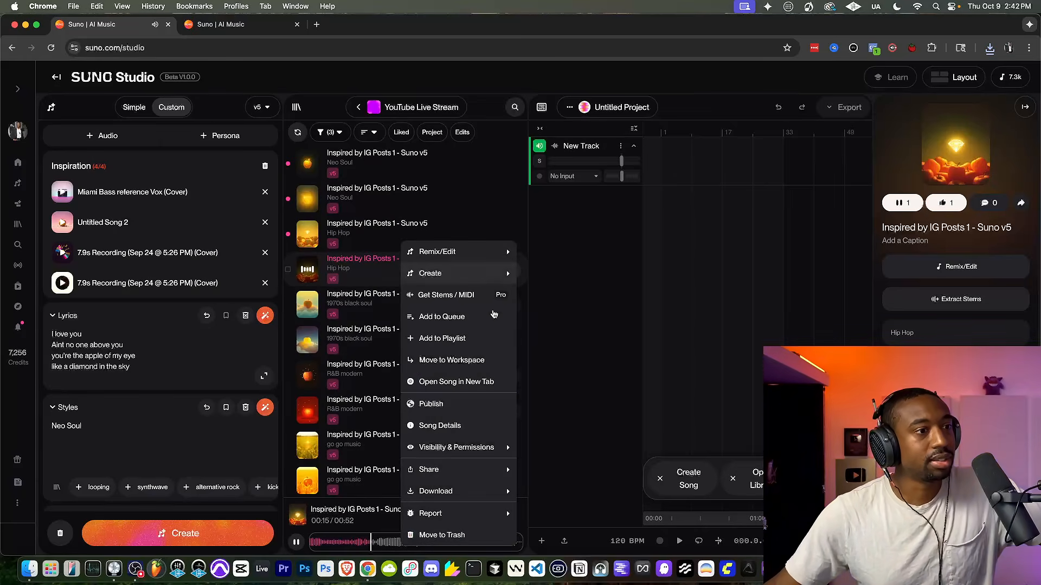
{"action": "mouse_move", "coordinate": [474, 469]}
{"action": "mouse_move", "coordinate": [477, 491]}
{"action": "left_click", "coordinate": [558, 513]}
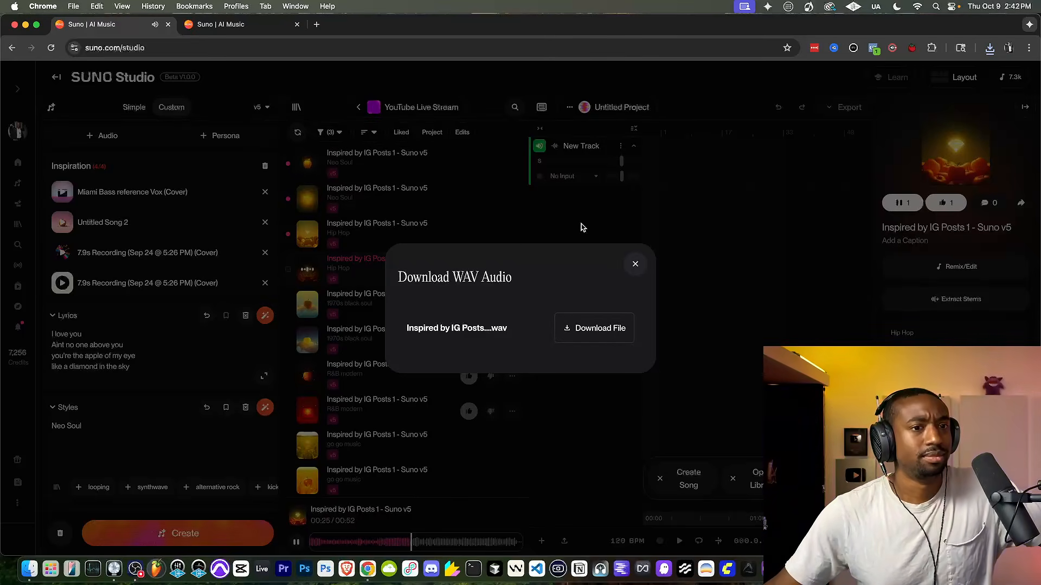
{"action": "left_click", "coordinate": [605, 327]}
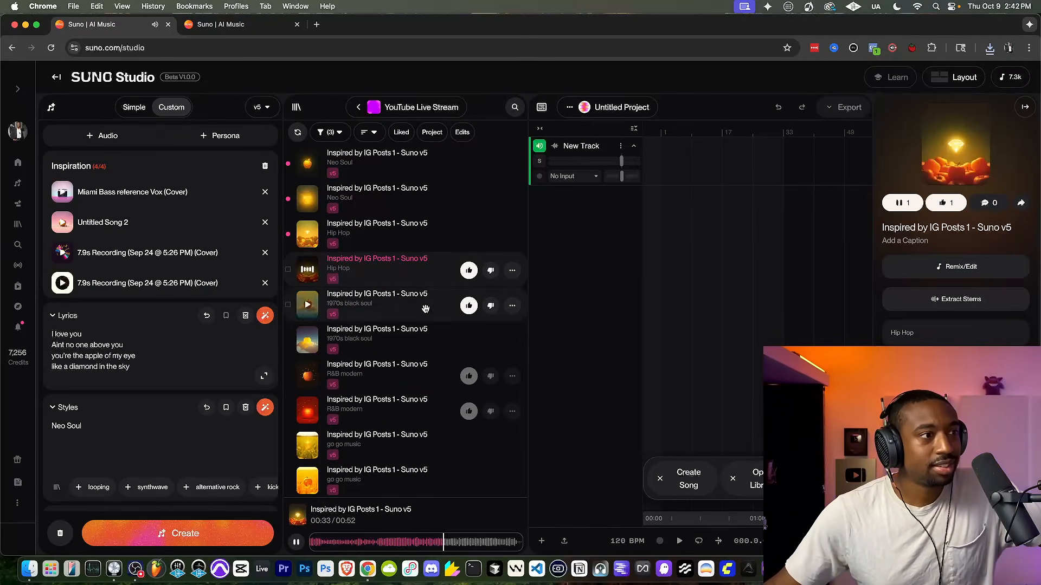
{"action": "left_click", "coordinate": [307, 272]}
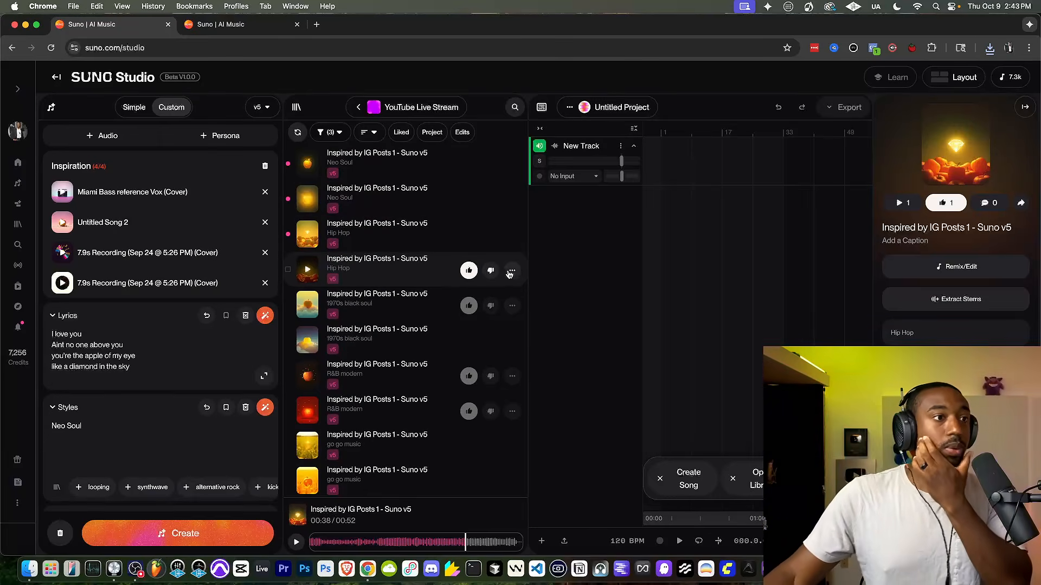
Step: Collapse the song creation panel, place the liked Hip Hop song at bar 1 of the New Track, and briefly play the timeline
{"action": "left_click", "coordinate": [47, 111]}
{"action": "left_click_drag", "start_coordinate": [154, 259], "coordinate": [471, 158]}
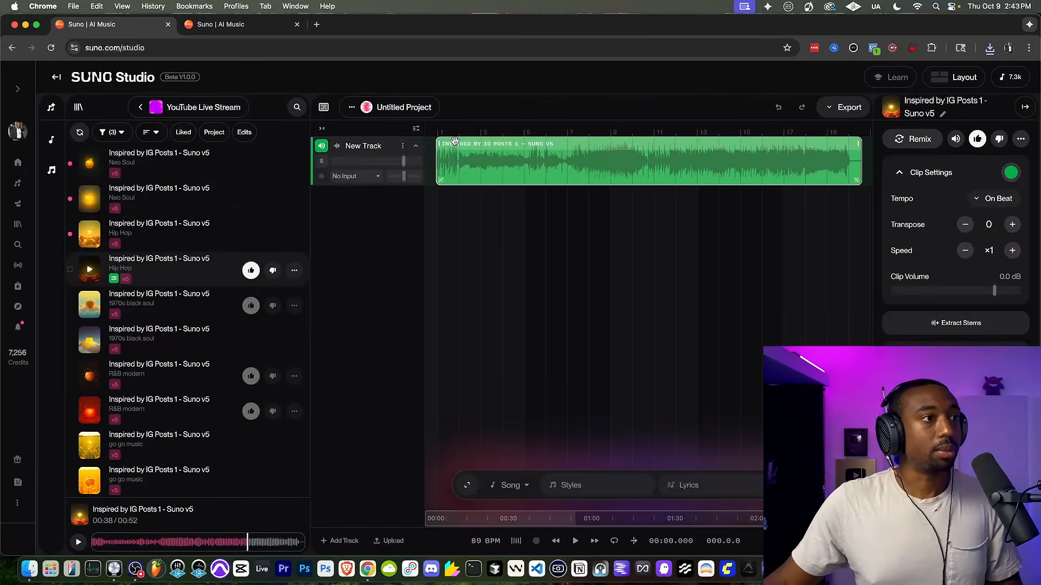
{"action": "scroll", "coordinate": [455, 141], "scroll_direction": "up", "scroll_amount": 2}
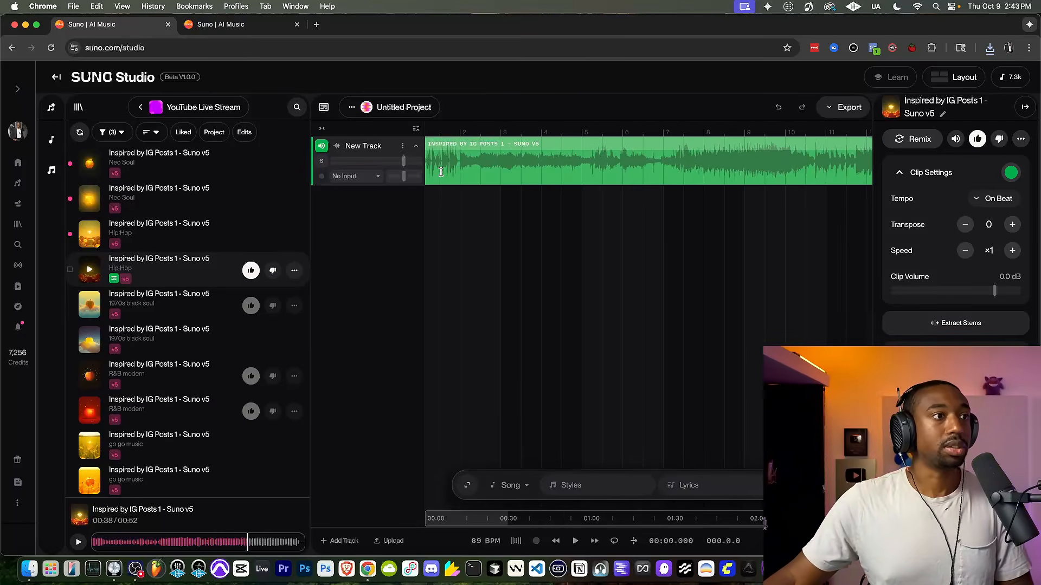
{"action": "scroll", "coordinate": [440, 172], "scroll_direction": "up", "scroll_amount": 4}
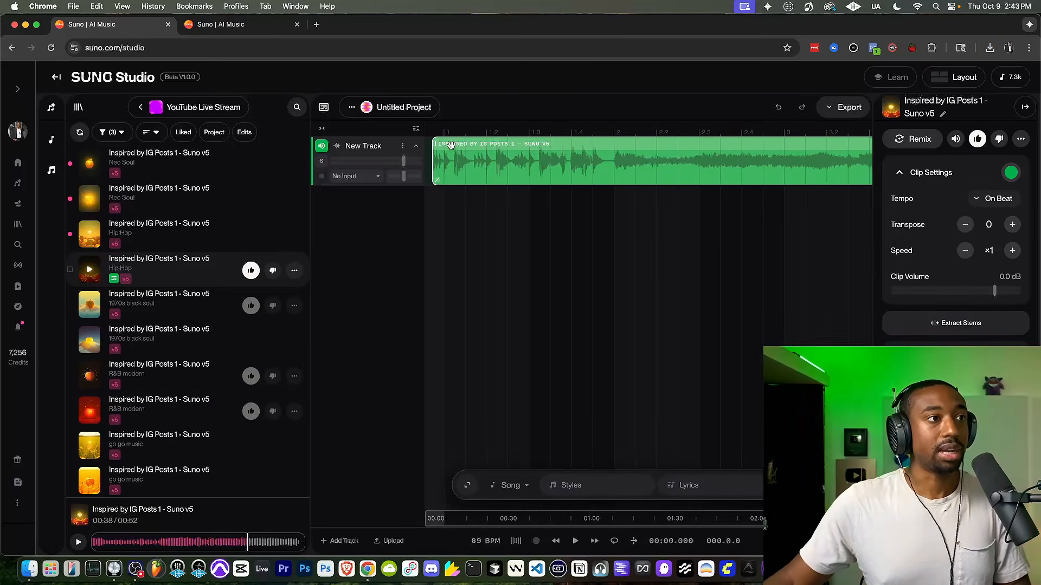
{"action": "scroll", "coordinate": [451, 144], "scroll_direction": "left", "scroll_amount": 2}
{"action": "scroll", "coordinate": [475, 142], "scroll_direction": "down", "scroll_amount": 2}
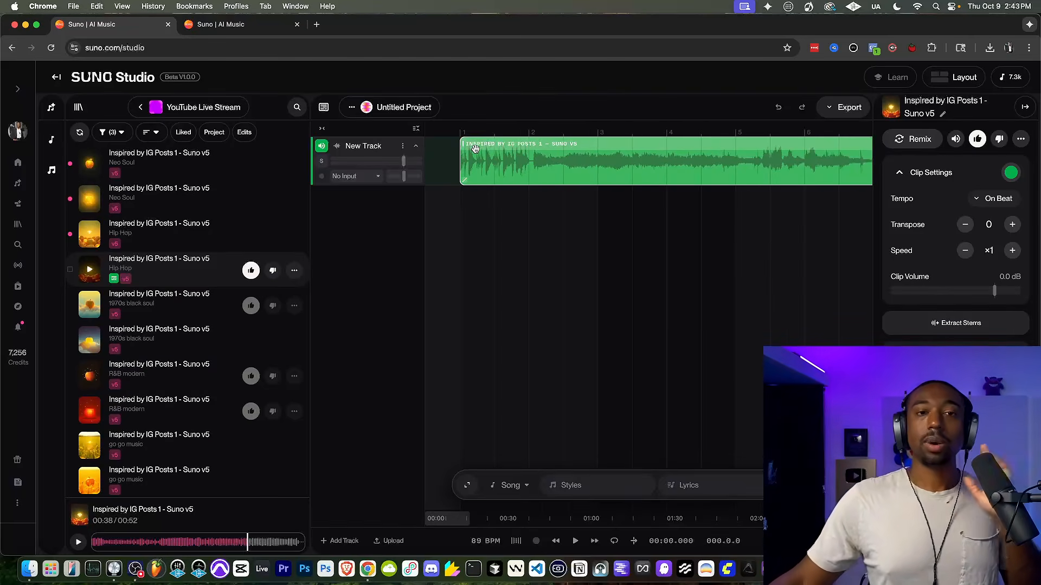
{"action": "scroll", "coordinate": [475, 148], "scroll_direction": "down", "scroll_amount": 2}
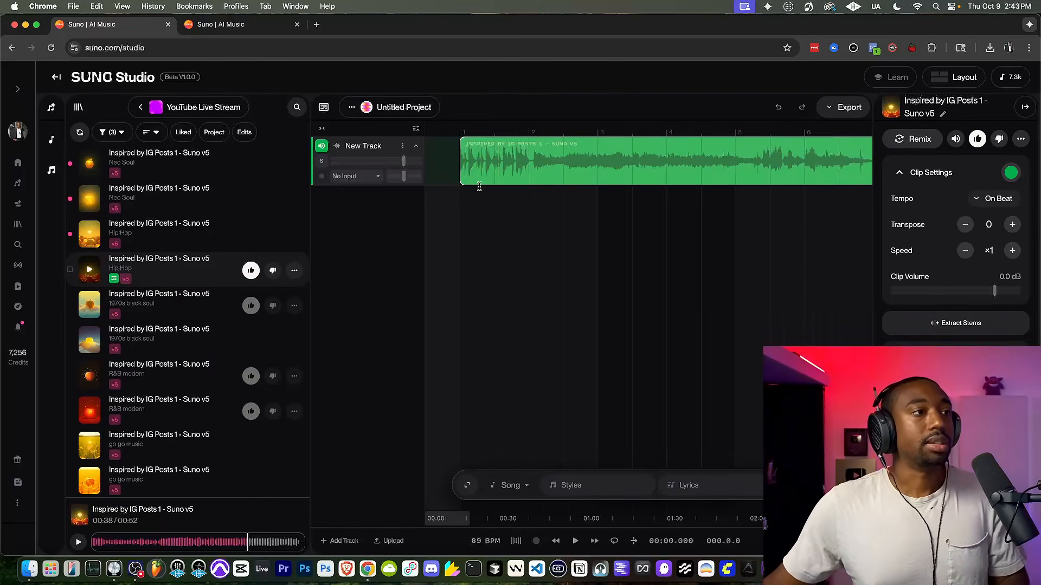
{"action": "key", "text": "space"}
{"action": "key", "text": "space"}
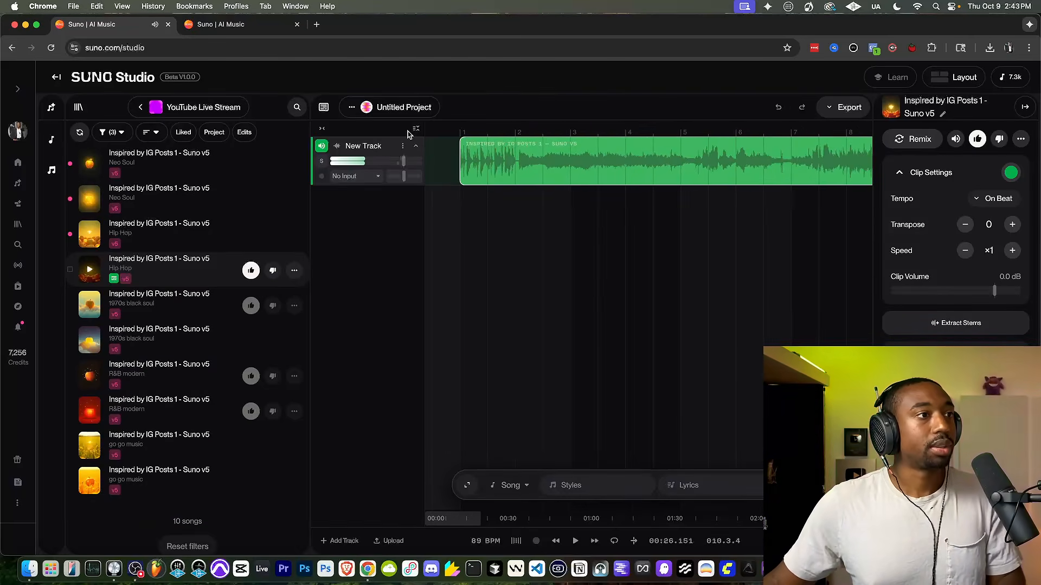
Step: Rename the untitled project as "YouTube - 1 - Inspo feature"
{"action": "left_click", "coordinate": [351, 107]}
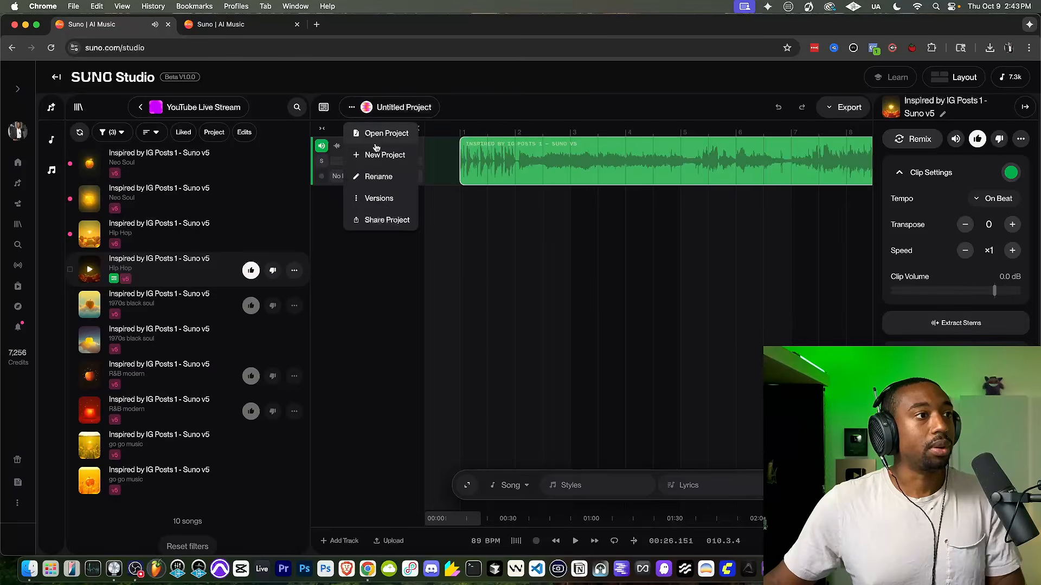
{"action": "left_click", "coordinate": [374, 176]}
{"action": "key", "text": "super+a"}
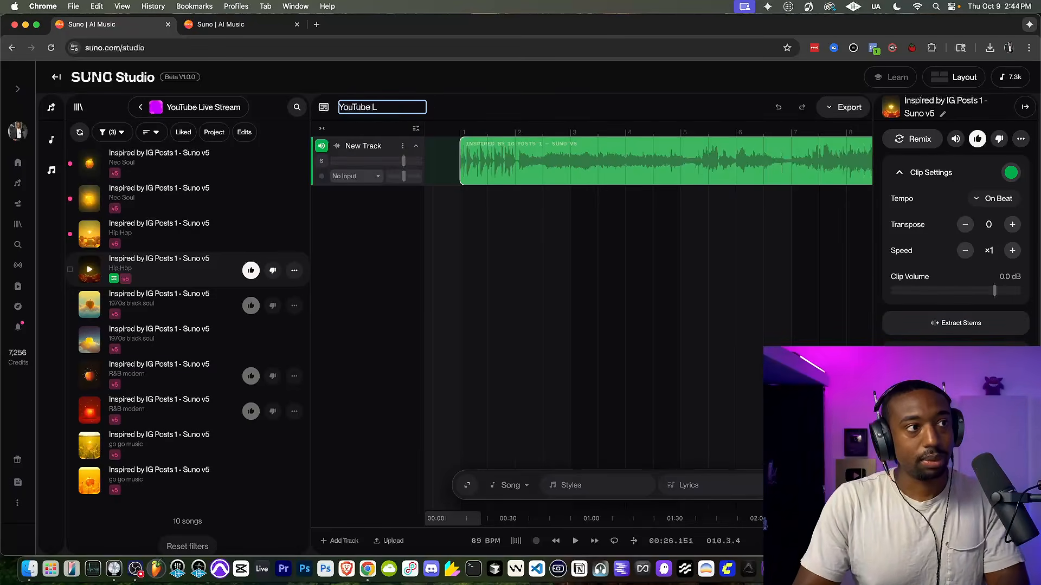
{"action": "type", "text": "YouTube - 1 - "}
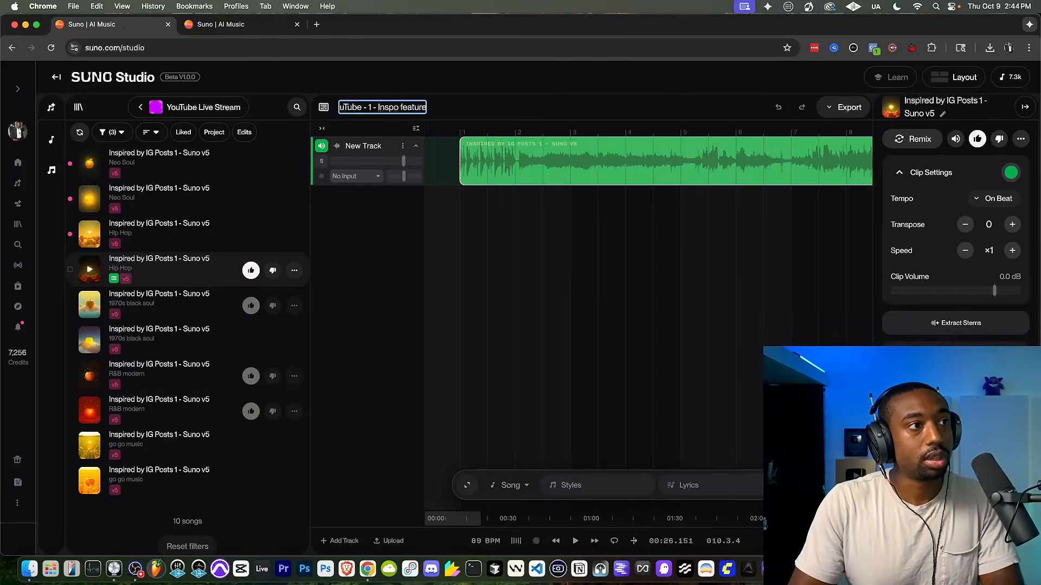
{"action": "type", "text": "Inspo feature"}
{"action": "key", "text": "Return"}
Step: Play the project from bar 1 and fit the whole Hip Hop clip in the timeline view
{"action": "left_click", "coordinate": [460, 131]}
{"action": "key", "text": "space"}
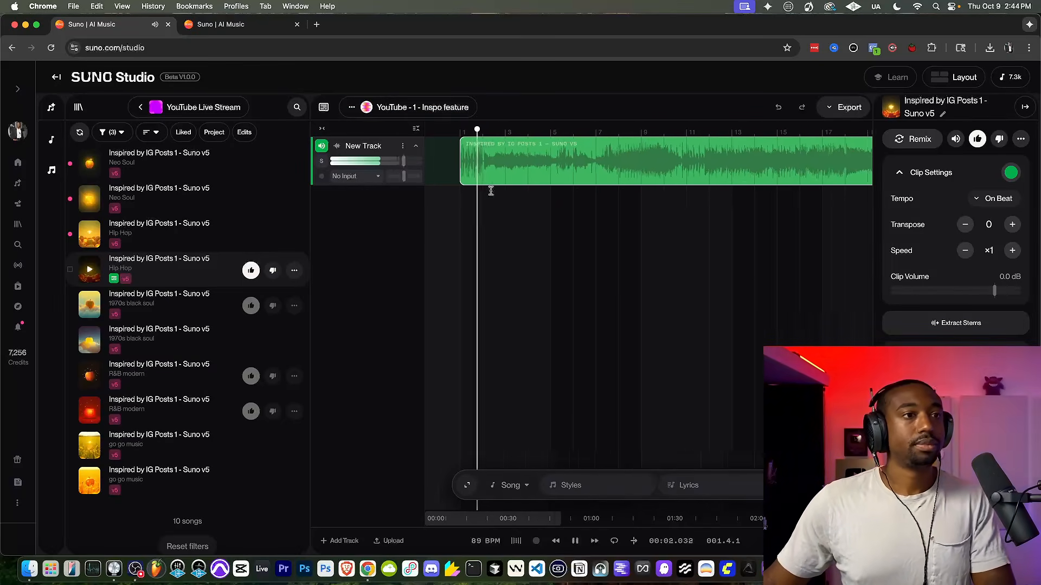
{"action": "scroll", "coordinate": [490, 191], "scroll_direction": "down", "scroll_amount": 5}
{"action": "scroll", "coordinate": [488, 190], "scroll_direction": "up", "scroll_amount": 3}
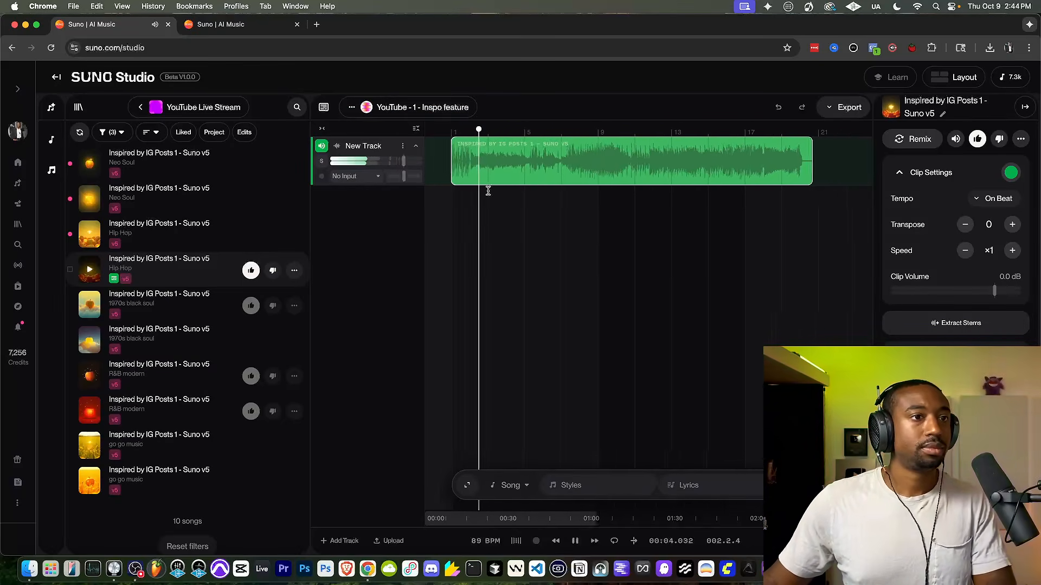
Step: Rename the track holding the Hip Hop song as "Full Track" and stop playback
{"action": "left_click", "coordinate": [402, 146]}
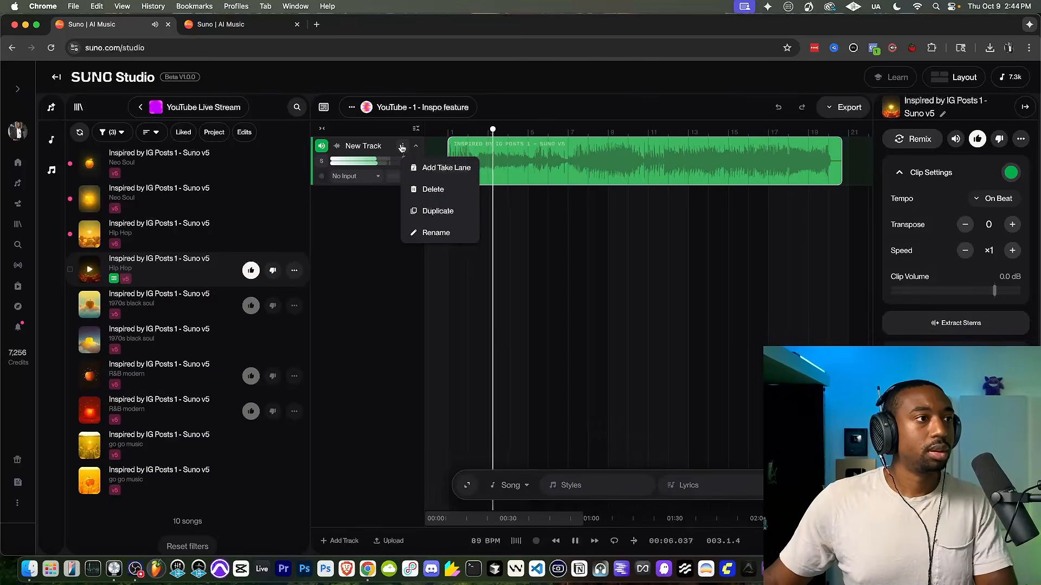
{"action": "left_click", "coordinate": [436, 232]}
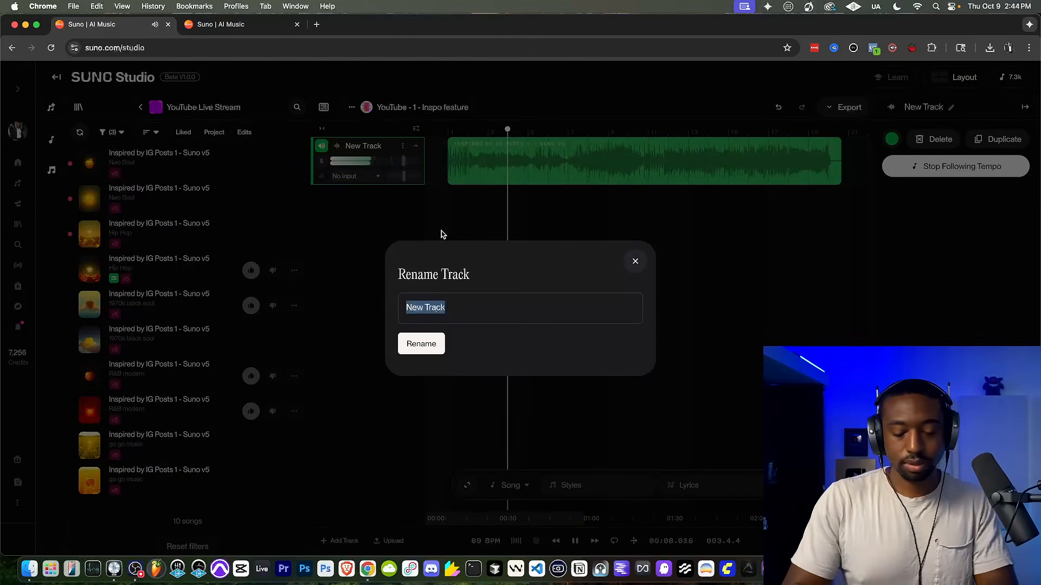
{"action": "type", "text": "Full Track"}
{"action": "key", "text": "Return"}
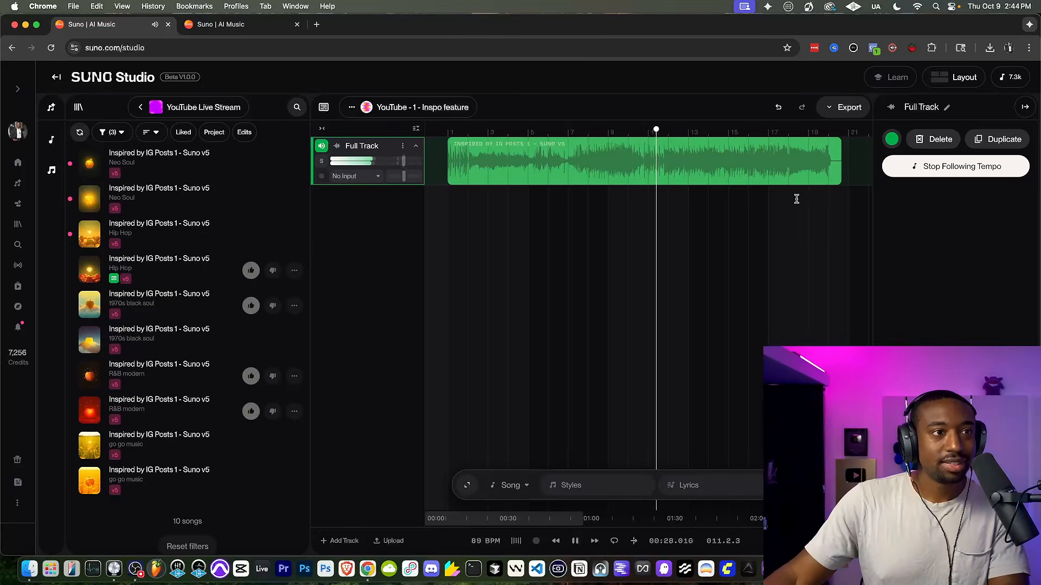
{"action": "scroll", "coordinate": [781, 199], "scroll_direction": "up", "scroll_amount": 3}
{"action": "scroll", "coordinate": [781, 199], "scroll_direction": "up", "scroll_amount": 2}
{"action": "key", "text": "space"}
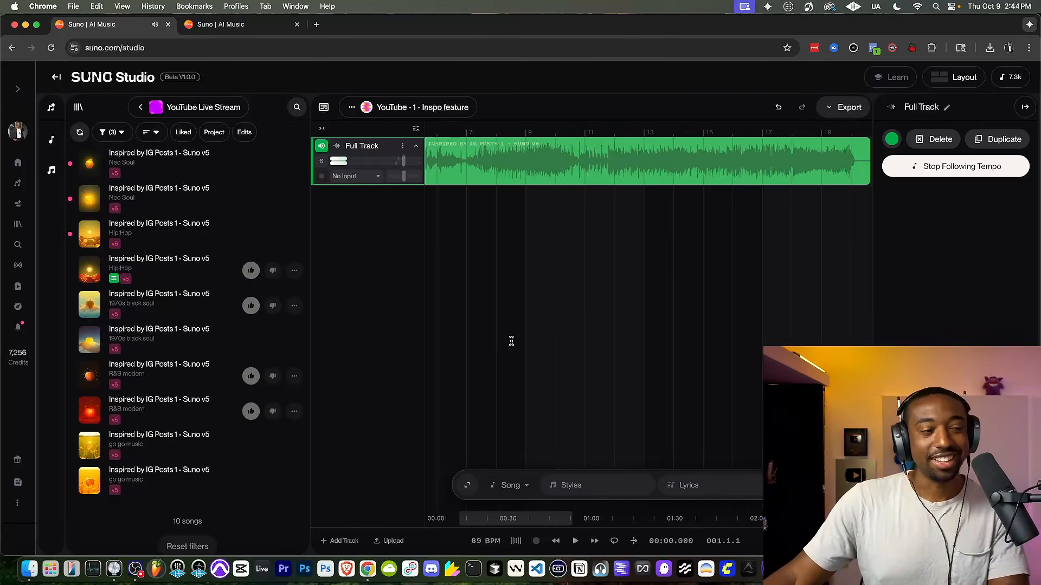
Step: Add a second track below Full Track and collapse the song library to widen the timeline
{"action": "left_click", "coordinate": [339, 541]}
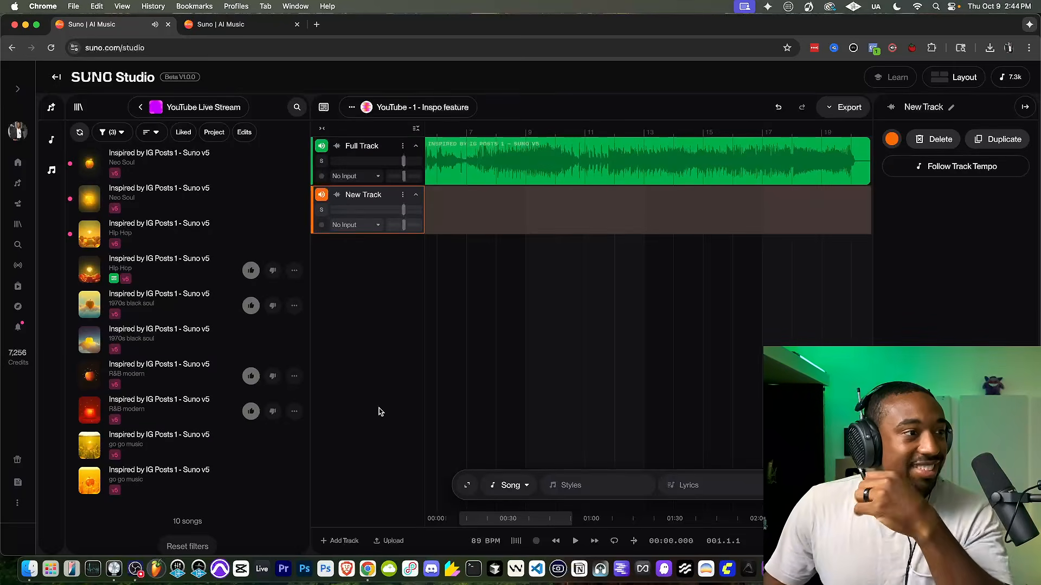
{"action": "scroll", "coordinate": [526, 217], "scroll_direction": "down", "scroll_amount": 2}
{"action": "scroll", "coordinate": [567, 204], "scroll_direction": "down", "scroll_amount": 3}
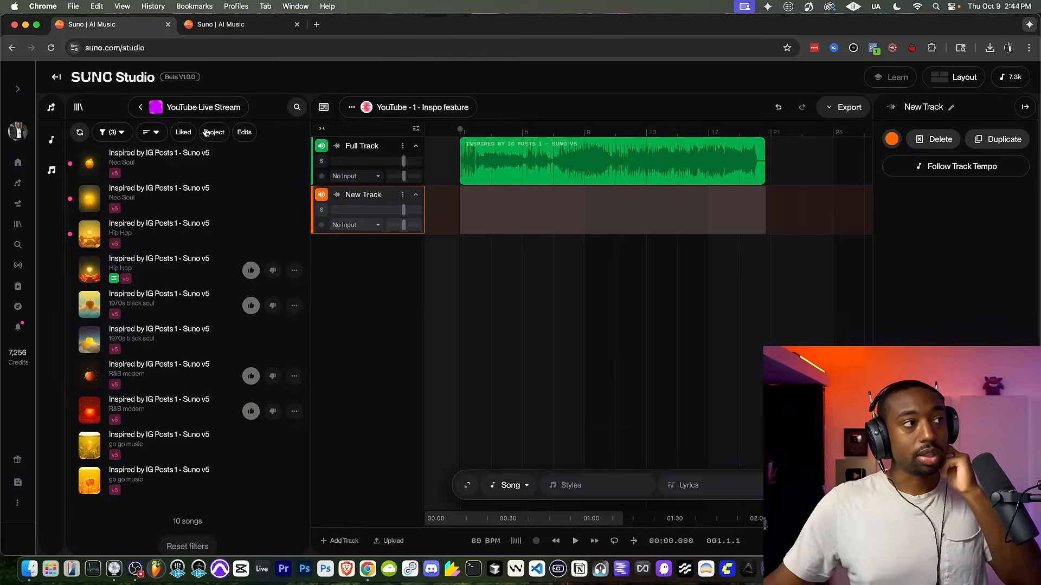
{"action": "left_click", "coordinate": [82, 109]}
{"action": "left_click", "coordinate": [82, 108]}
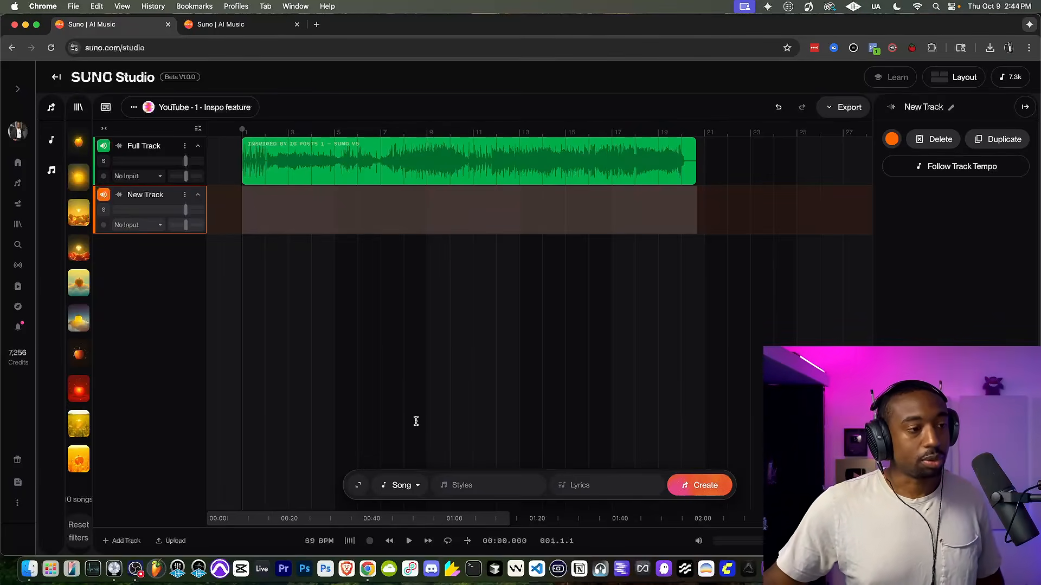
Step: Generate a Percussion part in the style "bongos and congas" on the second track
{"action": "left_click", "coordinate": [400, 485]}
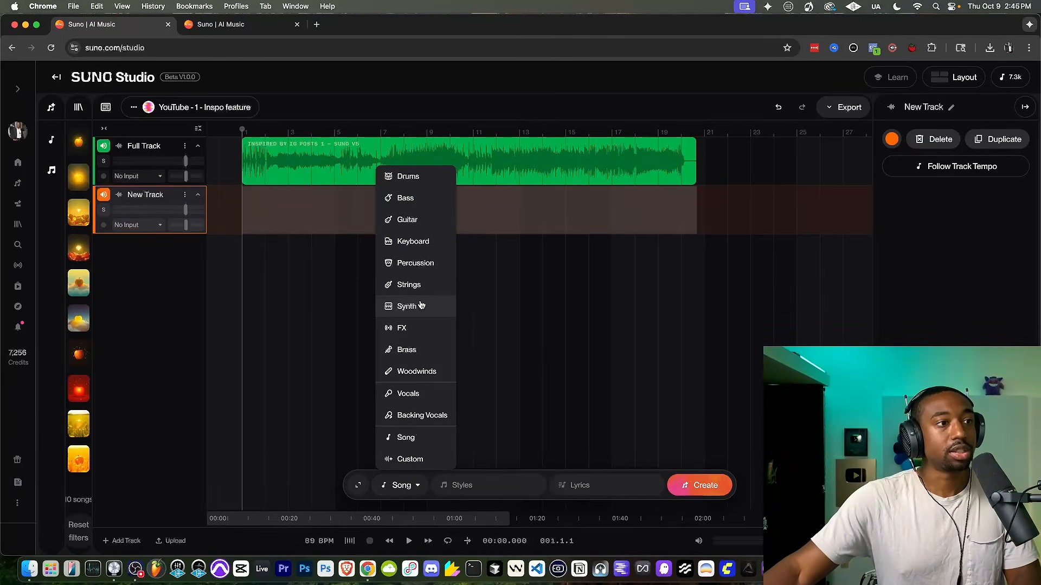
{"action": "left_click", "coordinate": [415, 264]}
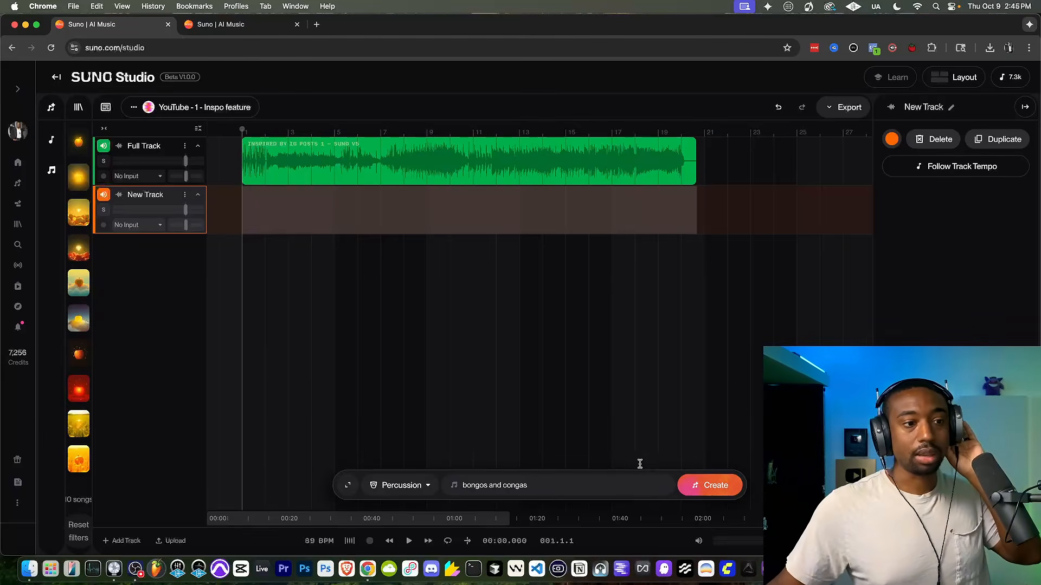
{"action": "left_click", "coordinate": [687, 484]}
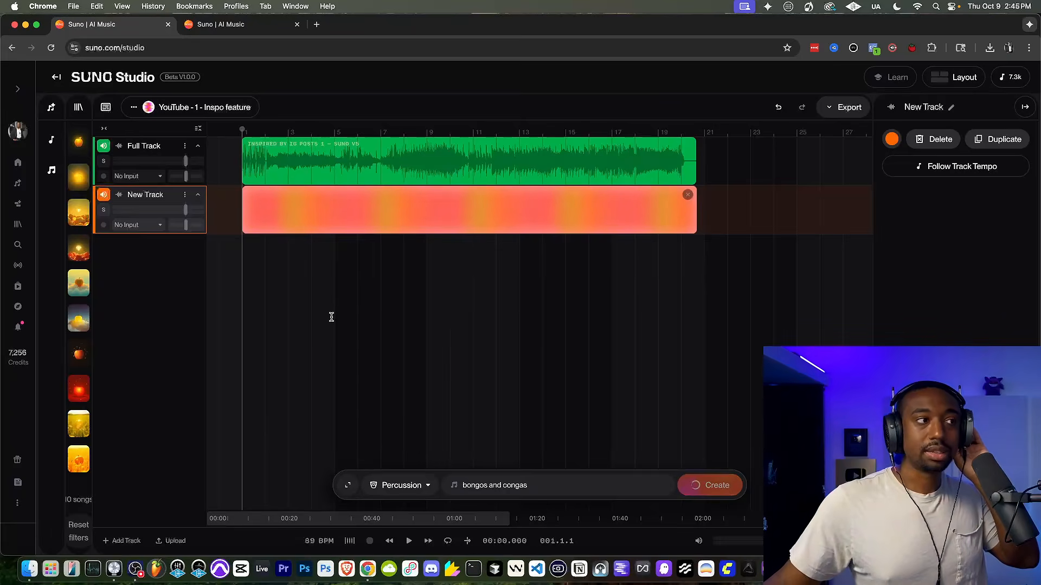
Step: Add a third track and set up a Backing Vocals part for it with the lyrics "oooh oooh aahhh ahhh"
{"action": "left_click", "coordinate": [125, 541]}
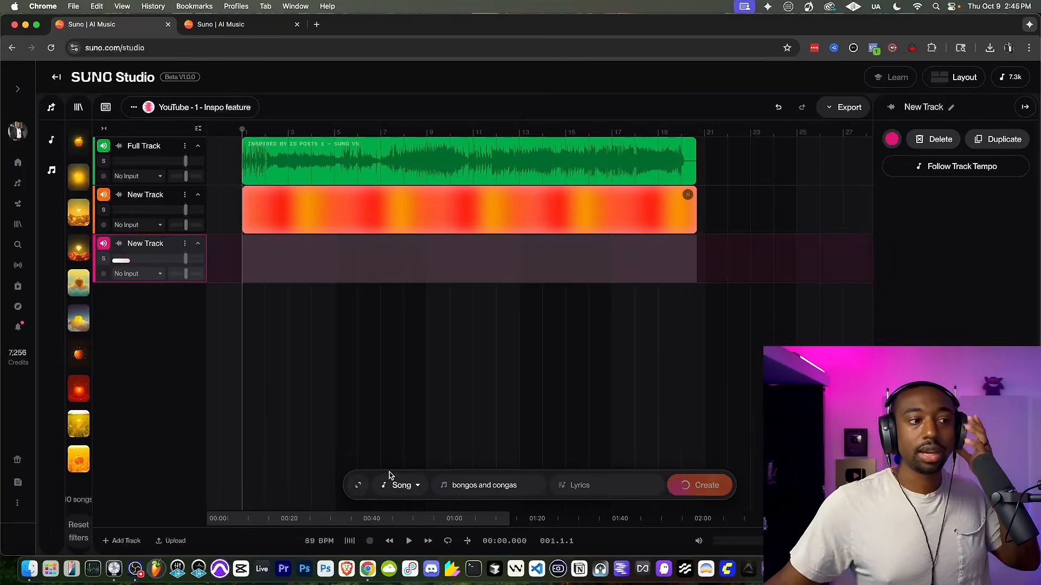
{"action": "left_click", "coordinate": [401, 485]}
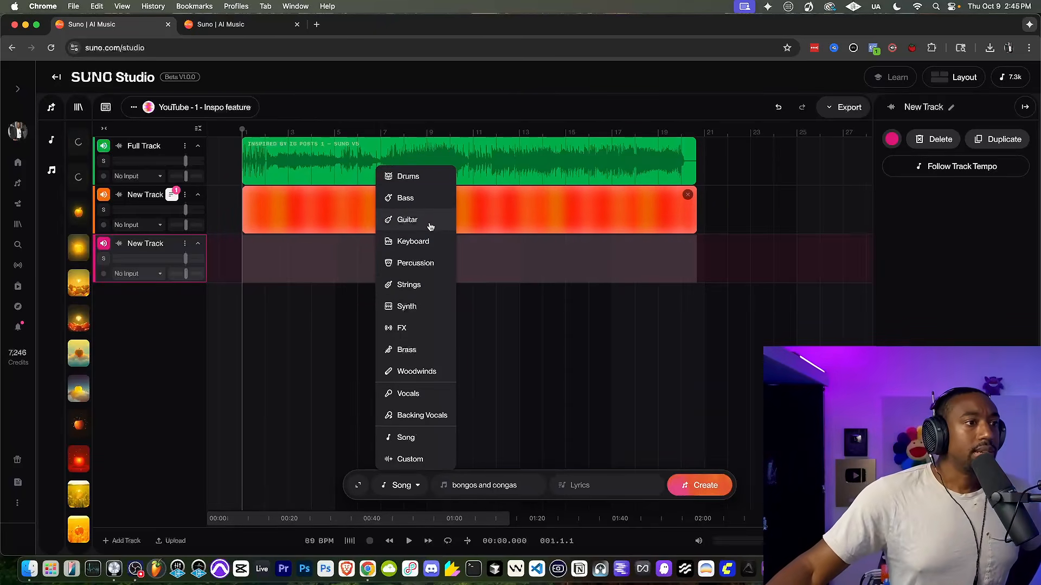
{"action": "left_click", "coordinate": [422, 415]}
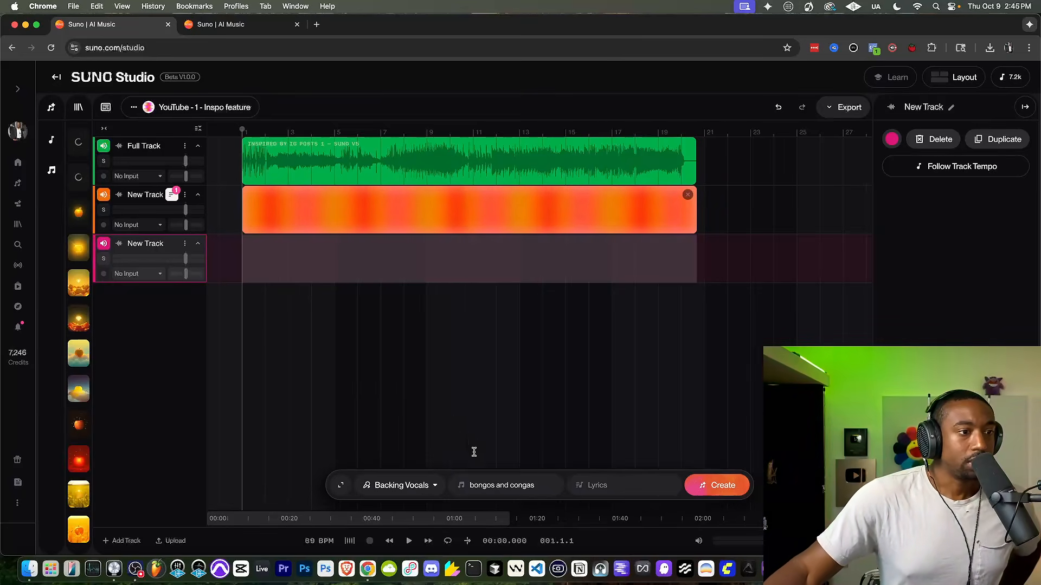
{"action": "left_click", "coordinate": [599, 478]}
{"action": "type", "text": "oooh"}
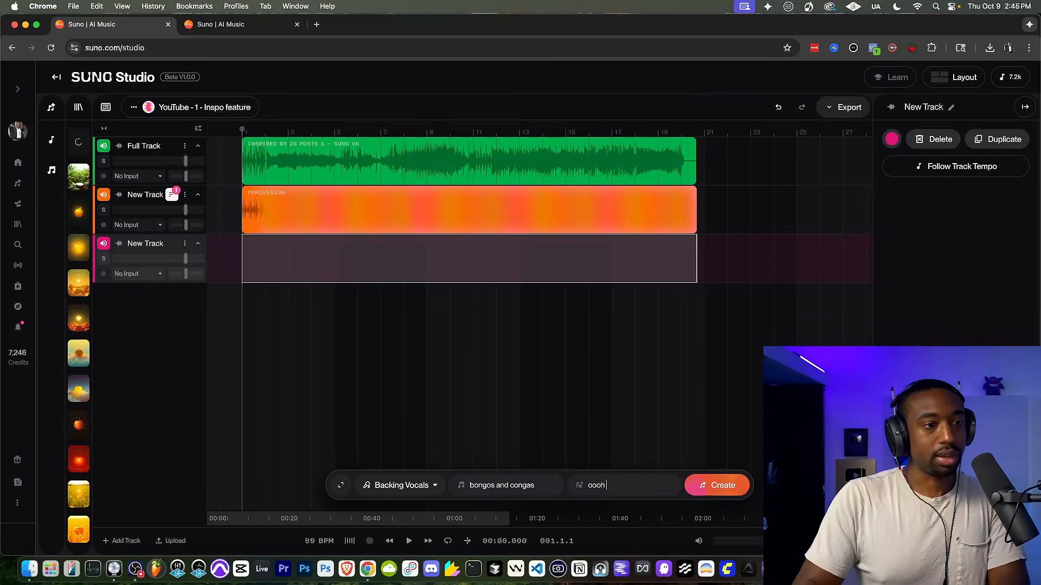
{"action": "type", "text": " oooh aahhh ahhh"}
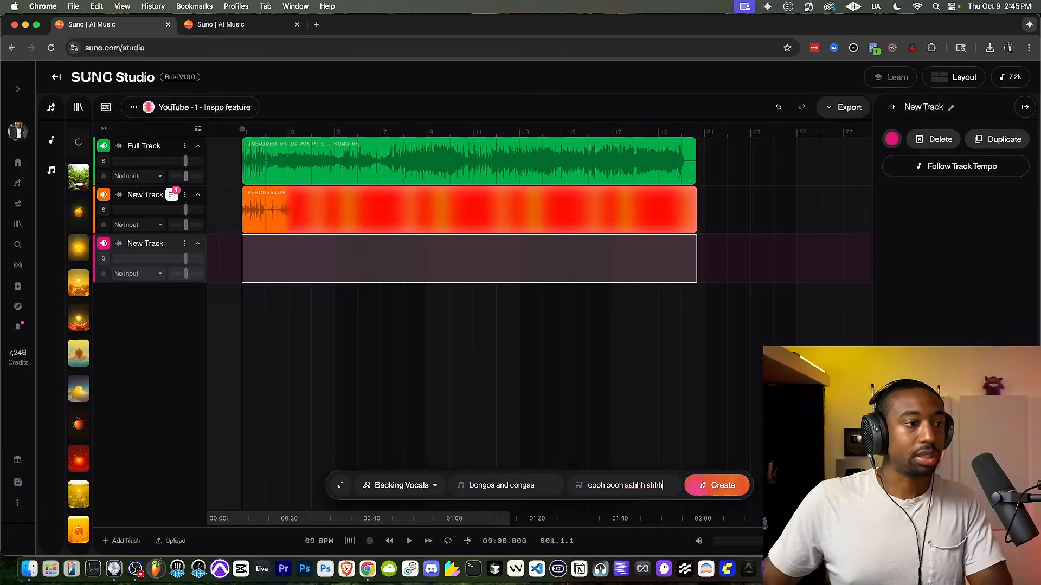
Step: Replace the backing vocals style with "R&B female singer, modern" in the expanded creation panel and generate the part
{"action": "left_click_drag", "start_coordinate": [537, 487], "coordinate": [407, 495]}
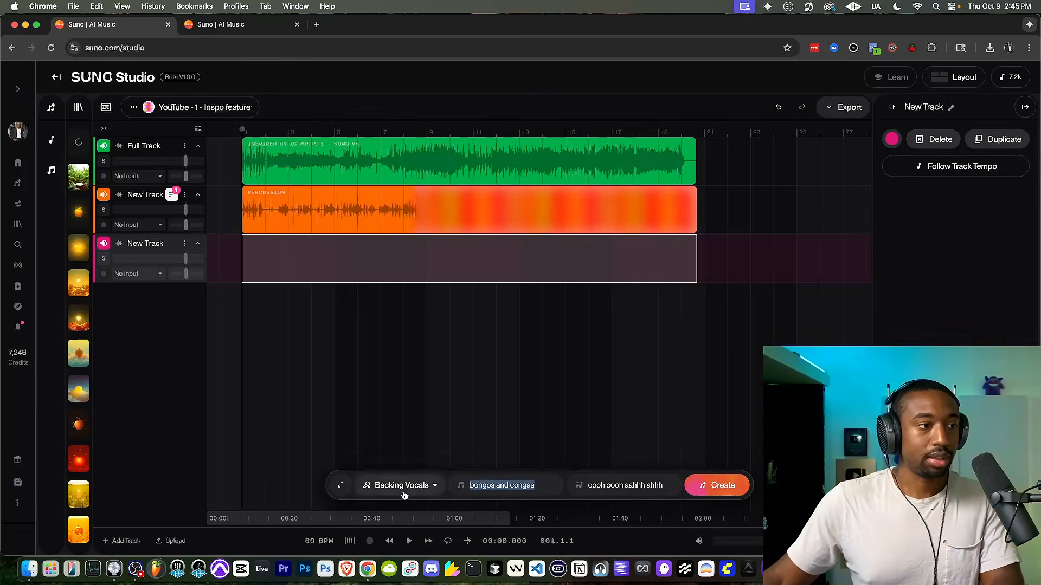
{"action": "left_click", "coordinate": [340, 485]}
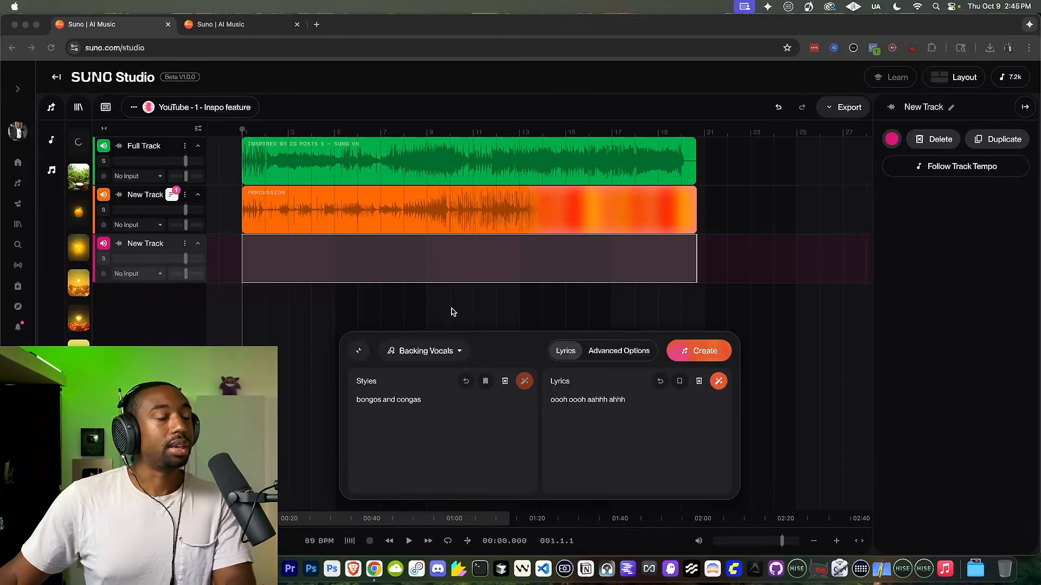
{"action": "left_click", "coordinate": [460, 439]}
{"action": "left_click_drag", "start_coordinate": [430, 414], "coordinate": [351, 407]}
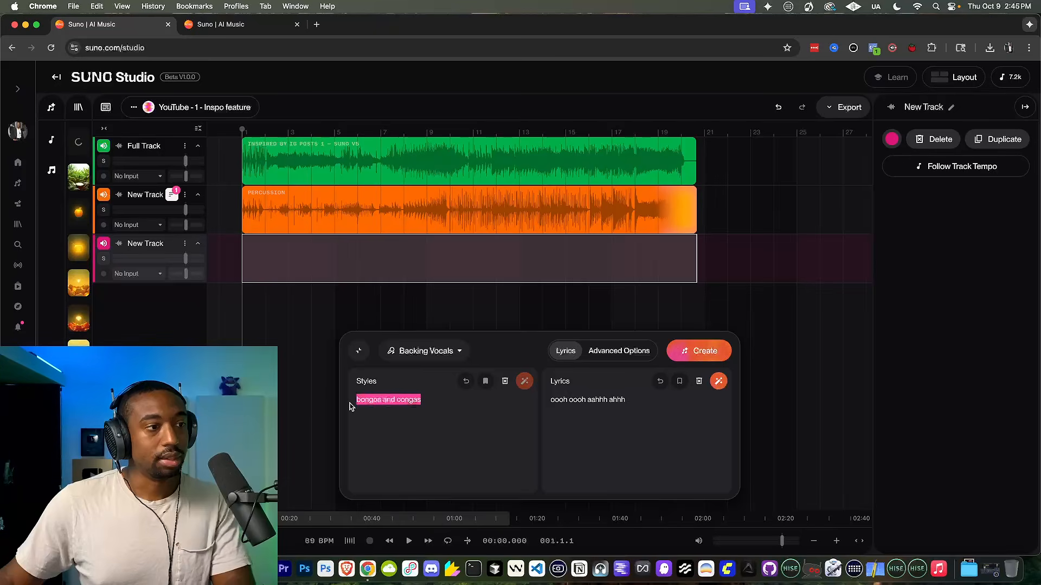
{"action": "type", "text": "R&B f"}
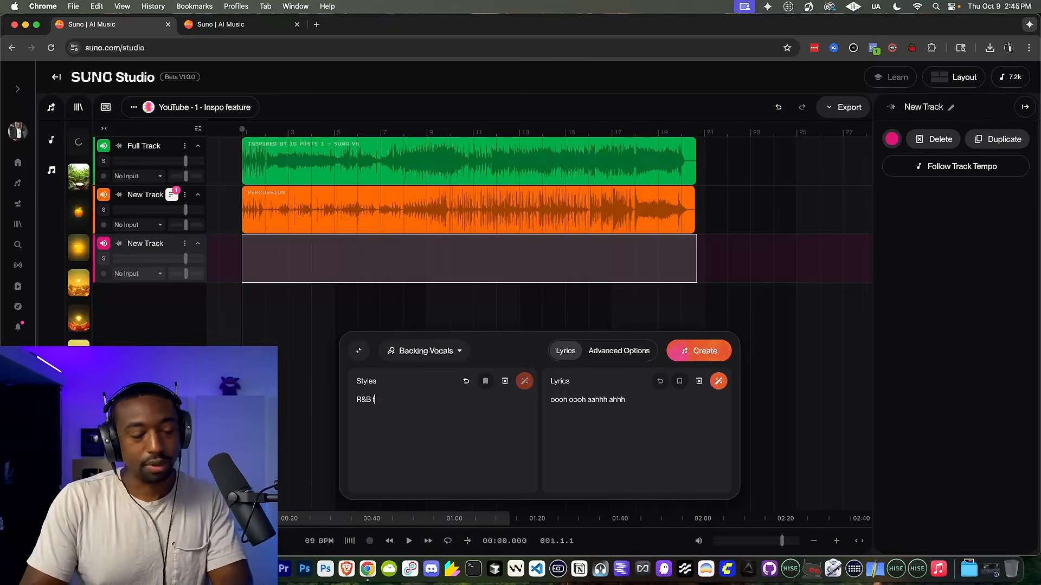
{"action": "type", "text": "emale singer, mo"}
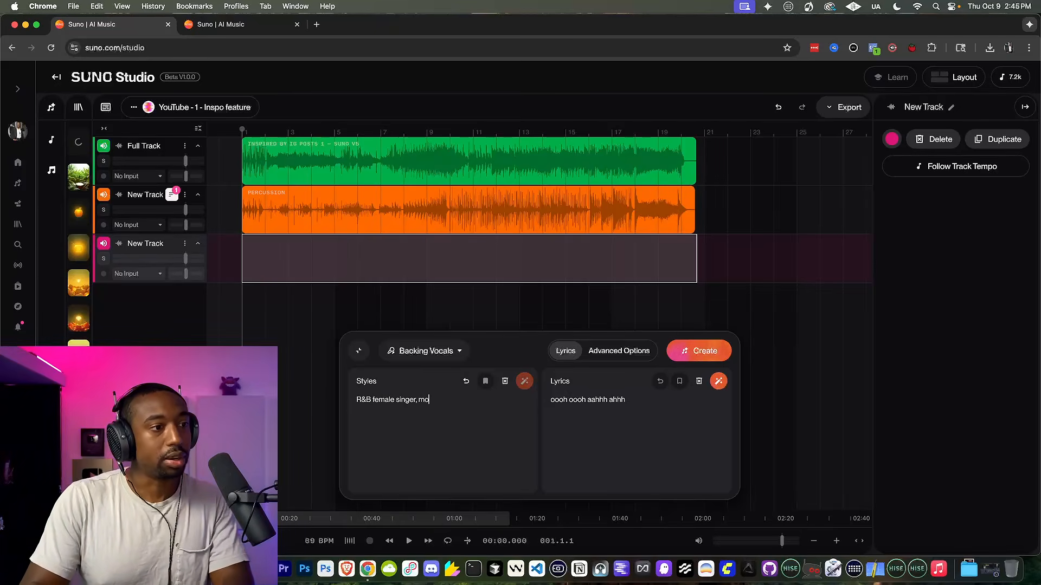
{"action": "type", "text": "dern"}
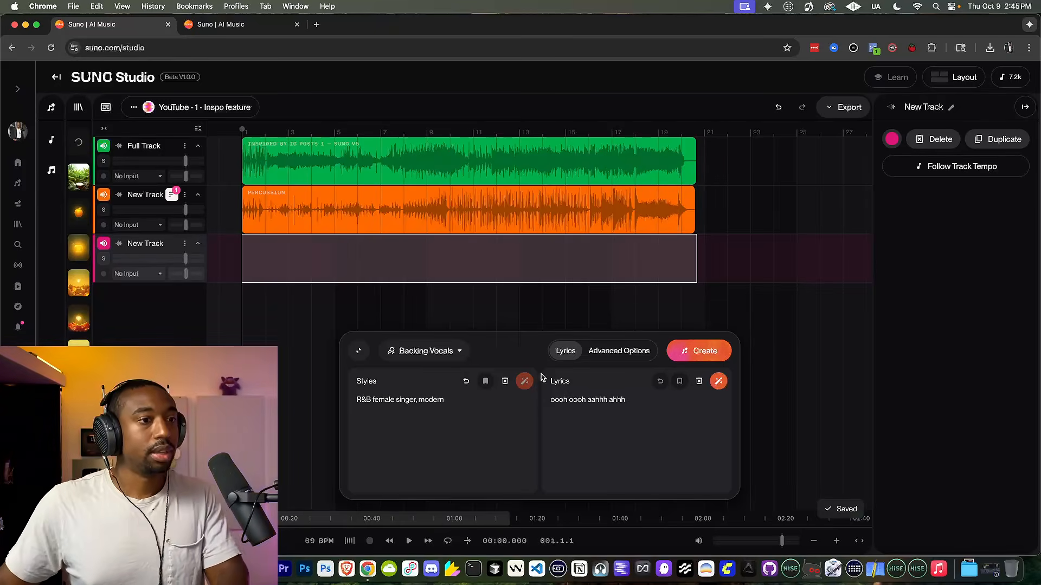
{"action": "left_click", "coordinate": [700, 350]}
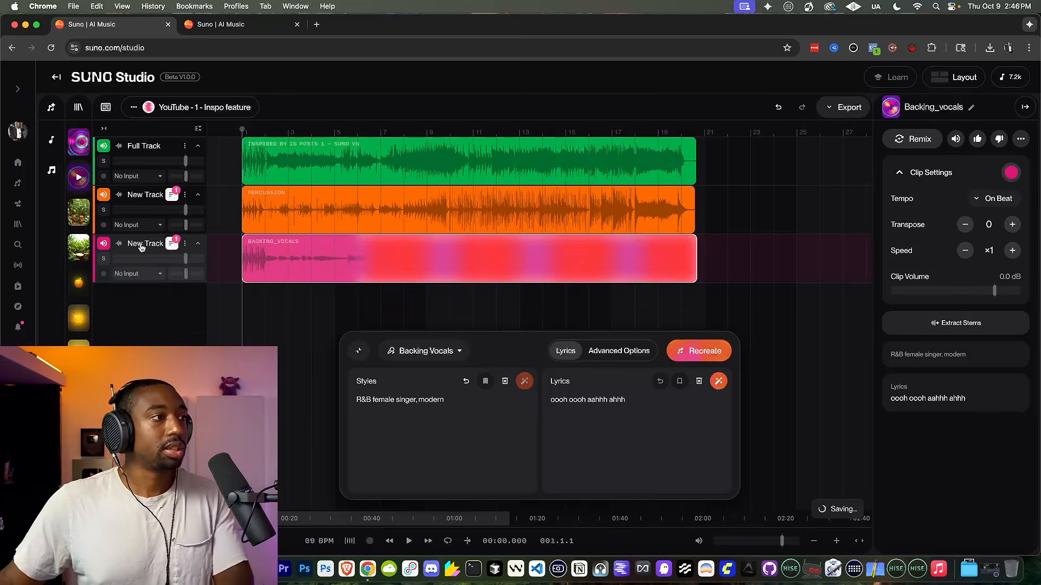
Step: Mute the backing vocals track and play the full song with the percussion from bar 1
{"action": "left_click", "coordinate": [103, 243]}
{"action": "key", "text": "space"}
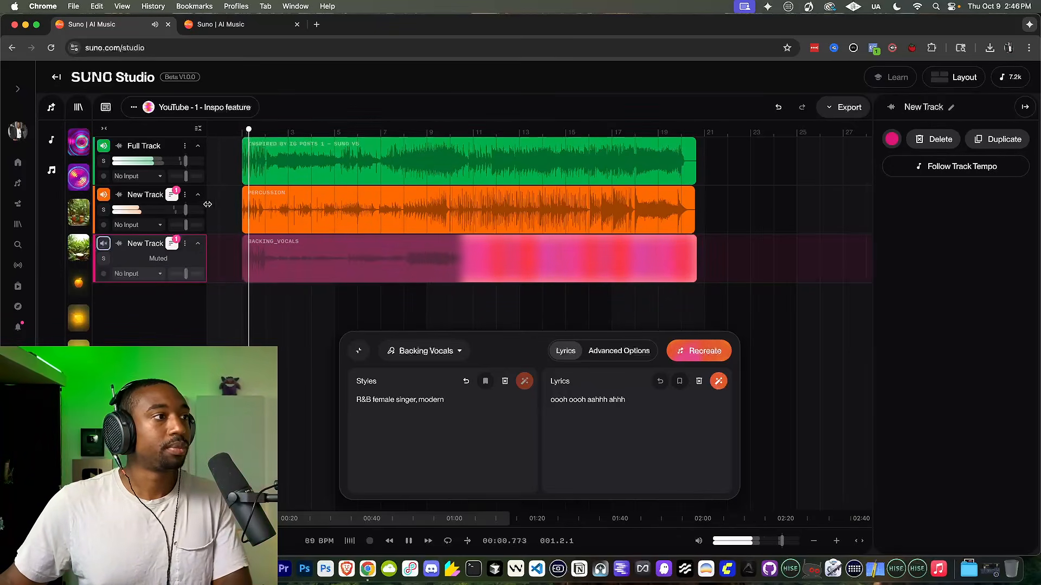
{"action": "left_click", "coordinate": [257, 195]}
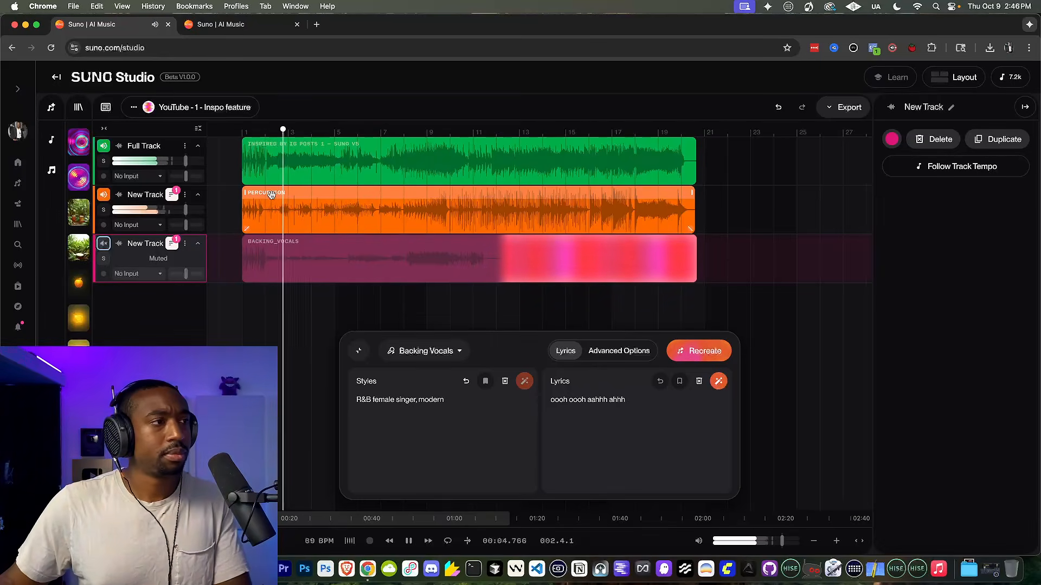
Step: Rename the percussion track as "Bongos and Congas", keep listening to the mix, and stop playback
{"action": "left_click", "coordinate": [185, 195]}
{"action": "left_click", "coordinate": [216, 303]}
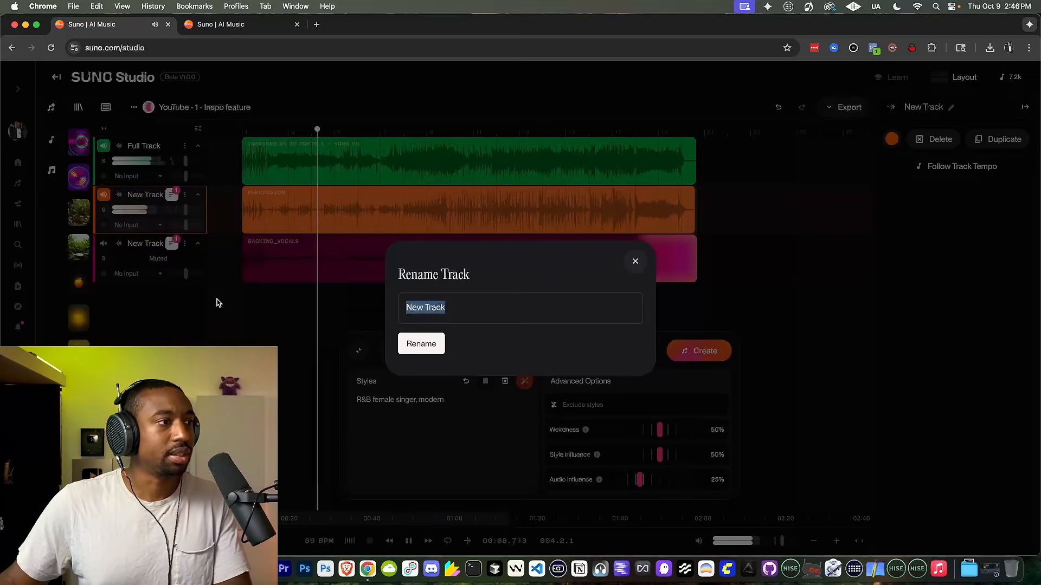
{"action": "type", "text": "Bongo"}
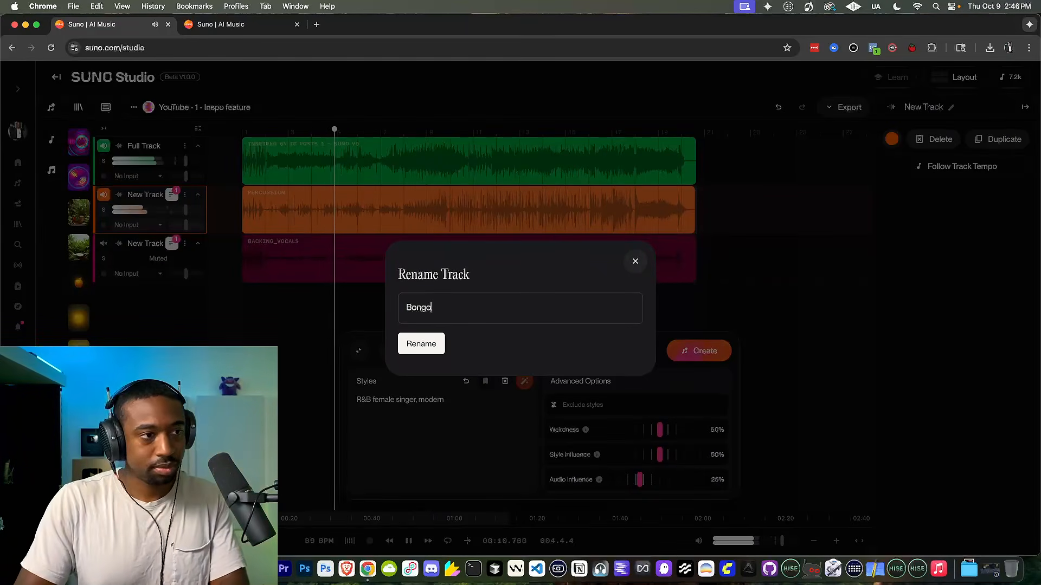
{"action": "type", "text": "s and Congas"}
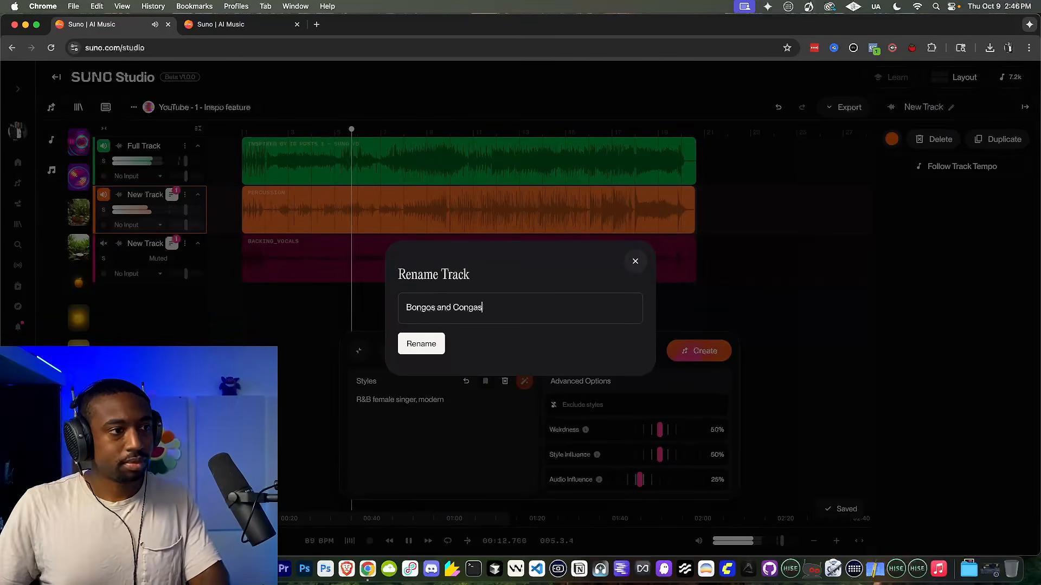
{"action": "left_click", "coordinate": [437, 344]}
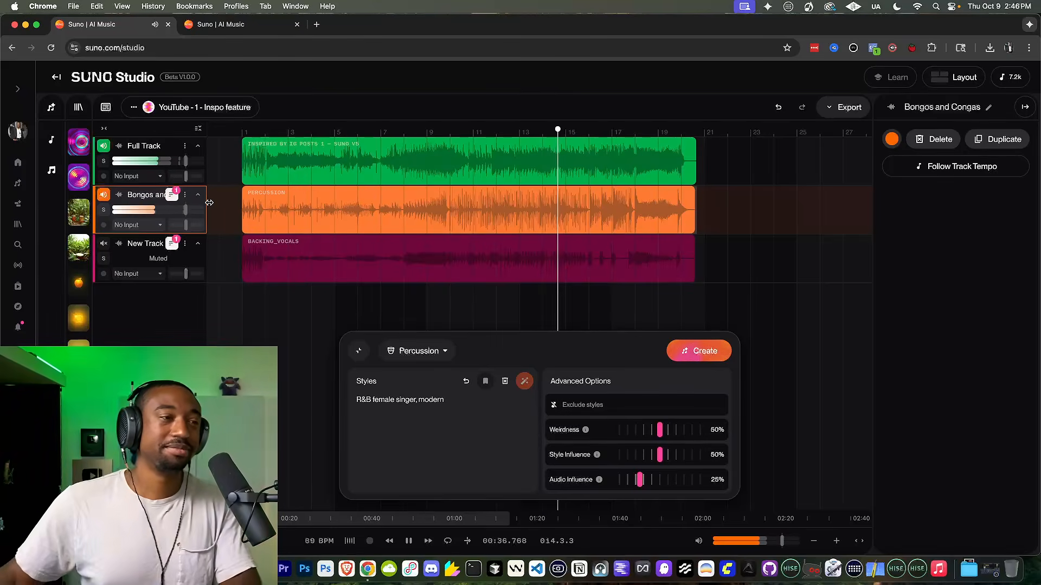
{"action": "key", "text": "space"}
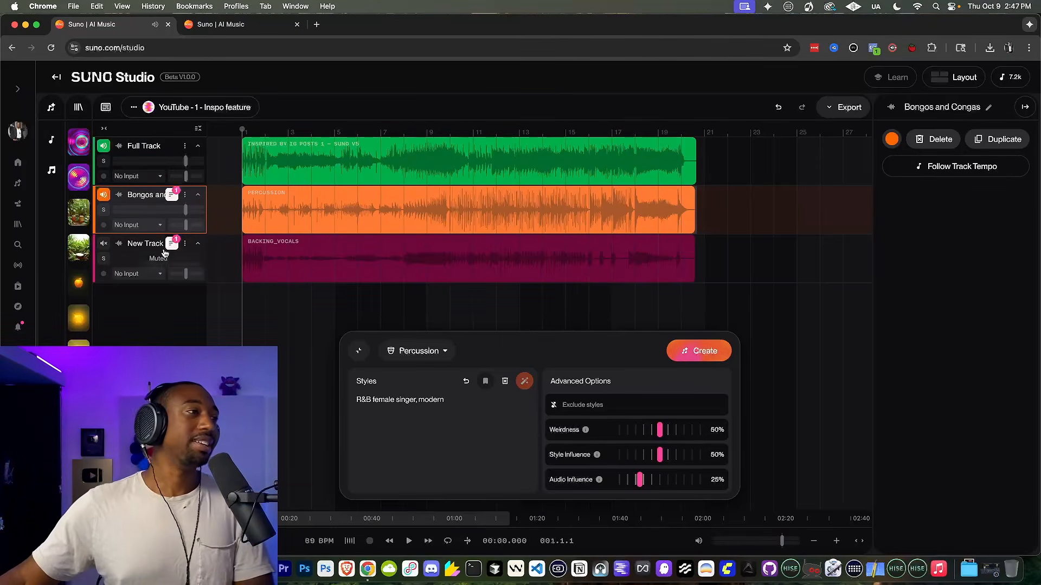
Step: Unmute the backing vocals track and briefly play all three tracks together
{"action": "left_click", "coordinate": [105, 248]}
{"action": "key", "text": "space"}
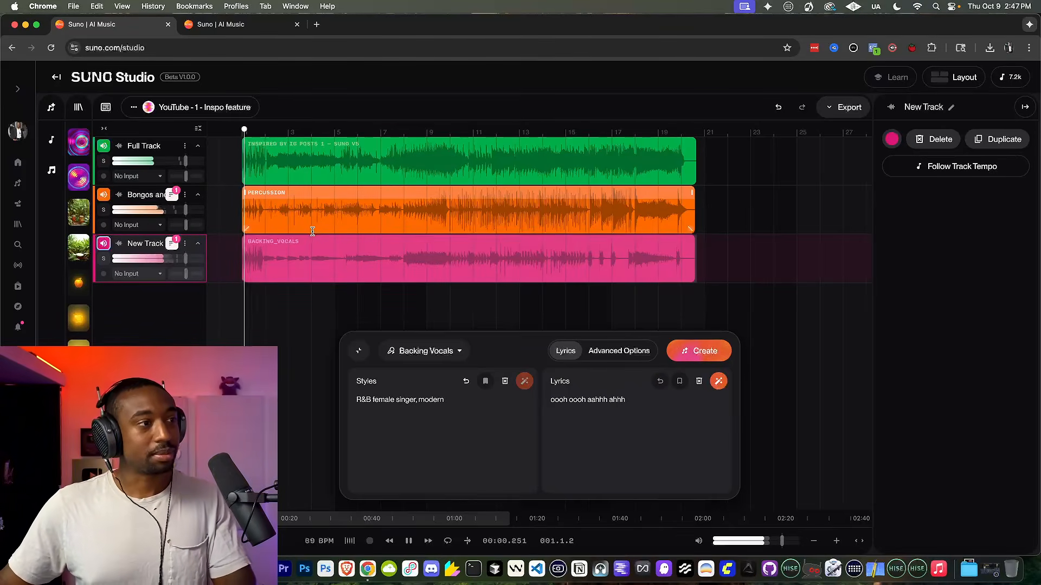
{"action": "key", "text": "space"}
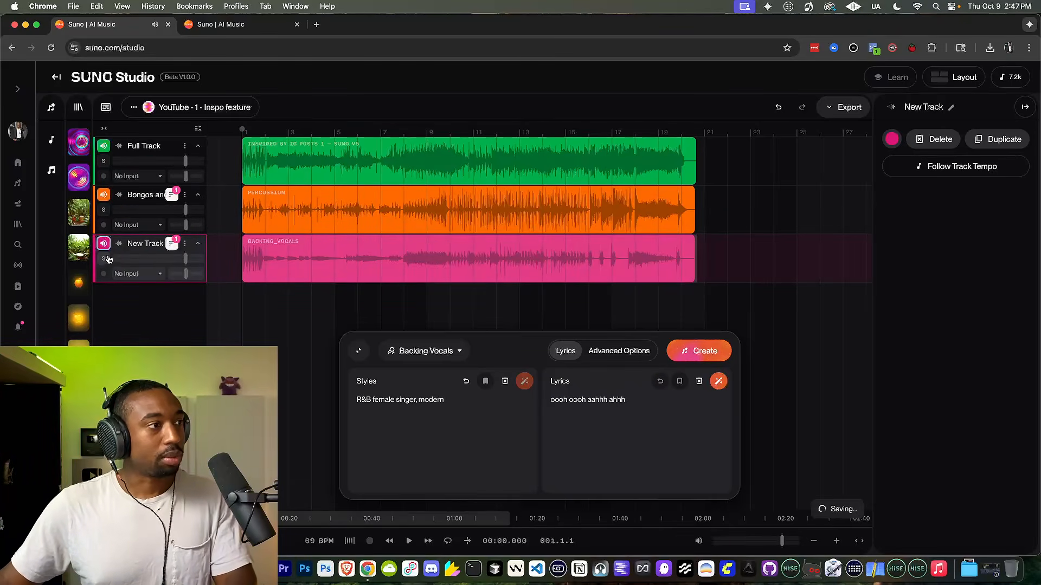
Step: Solo the backing vocals track and listen to it from bar 1 and around bar 12
{"action": "left_click", "coordinate": [104, 260]}
{"action": "key", "text": "space"}
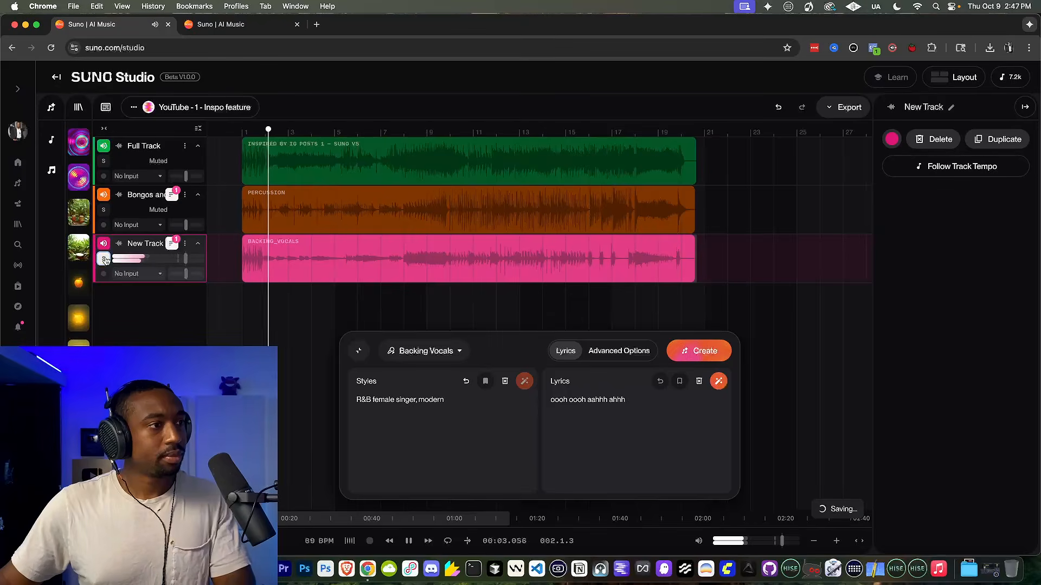
{"action": "left_click", "coordinate": [401, 147]}
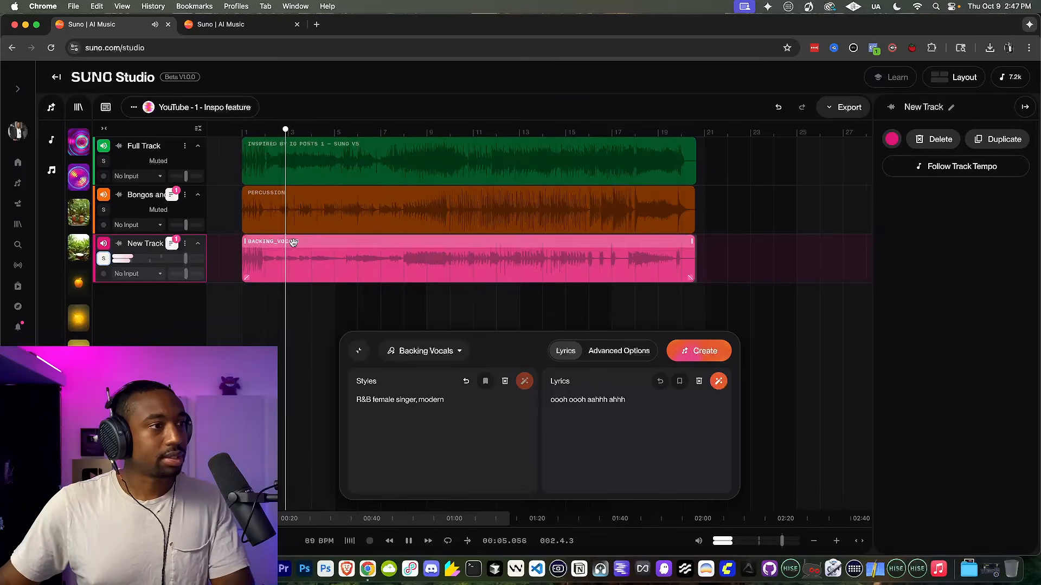
{"action": "left_click", "coordinate": [406, 132]}
{"action": "left_click_drag", "start_coordinate": [442, 121], "coordinate": [507, 129]}
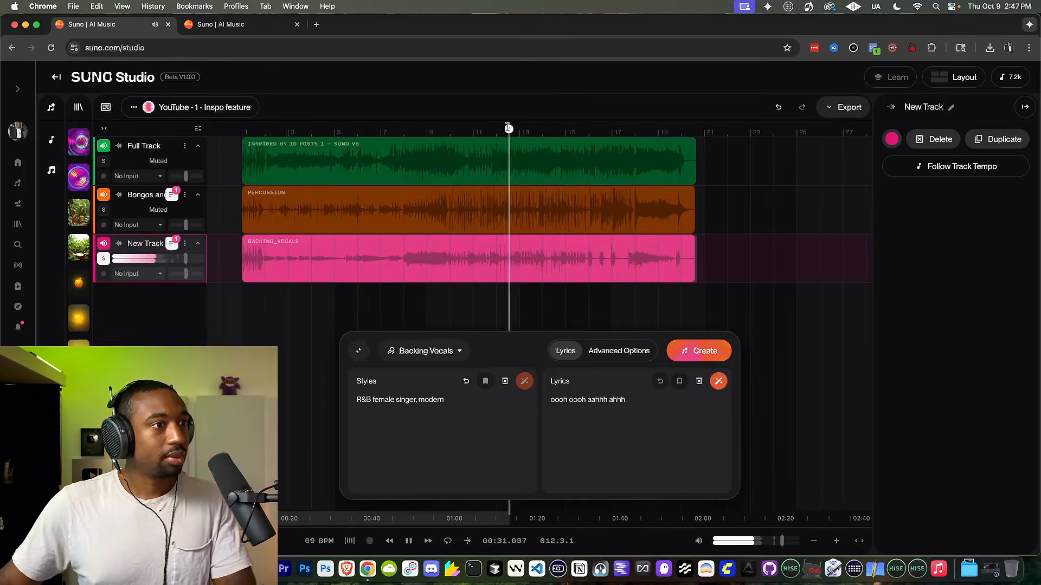
Step: Listen to the soloed backing vocals track from around bar 12 to bar 14
{"action": "left_click", "coordinate": [417, 352]}
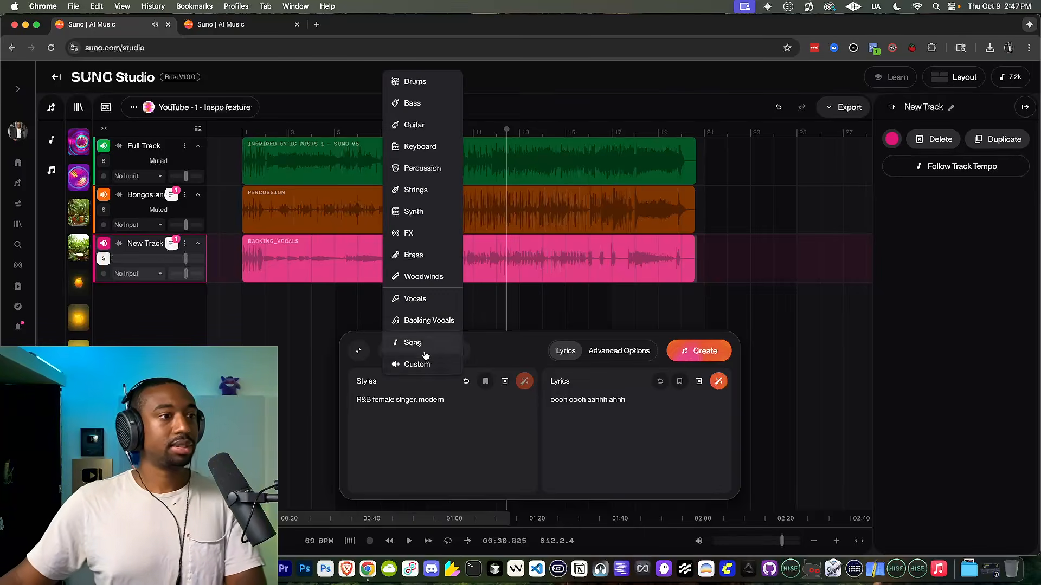
{"action": "left_click", "coordinate": [410, 414]}
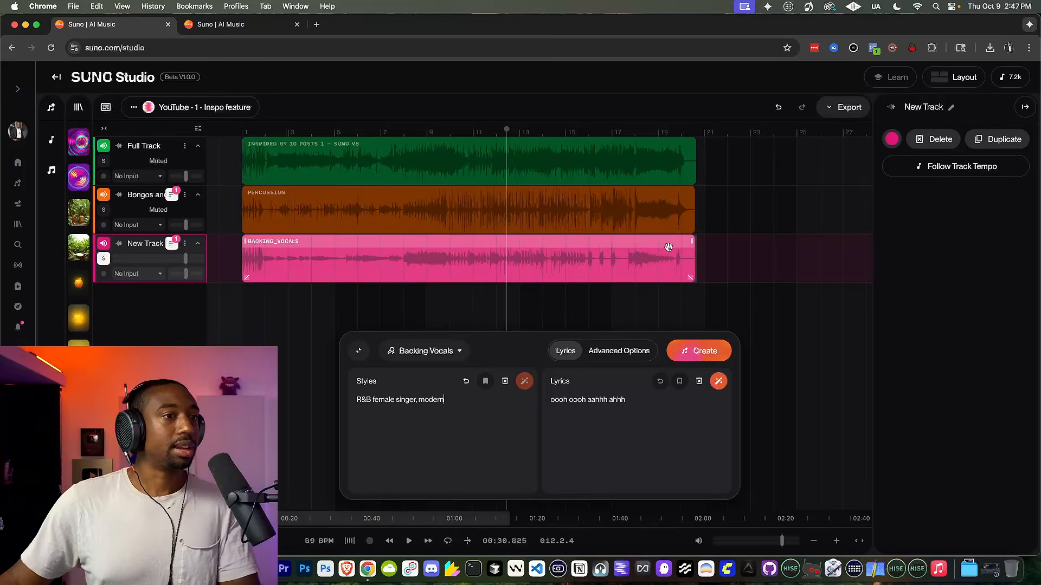
{"action": "key", "text": "space"}
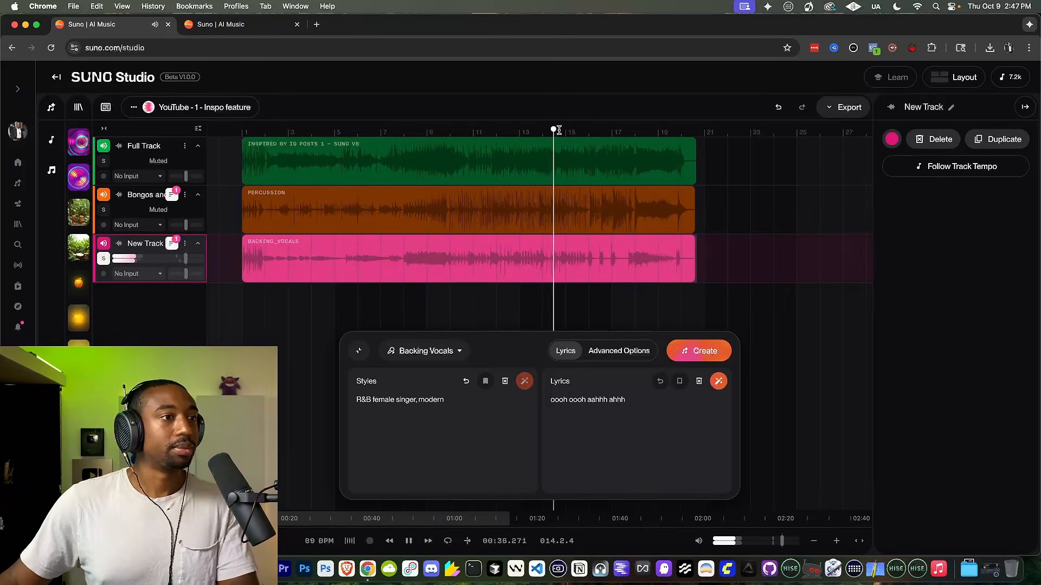
{"action": "key", "text": "space"}
Step: Delete the backing vocals clip and generate new Backing Vocals in its place with the style "R&B female singer, modern" and lyrics "oooh oooh aahhh ahhh"
{"action": "left_click", "coordinate": [563, 244]}
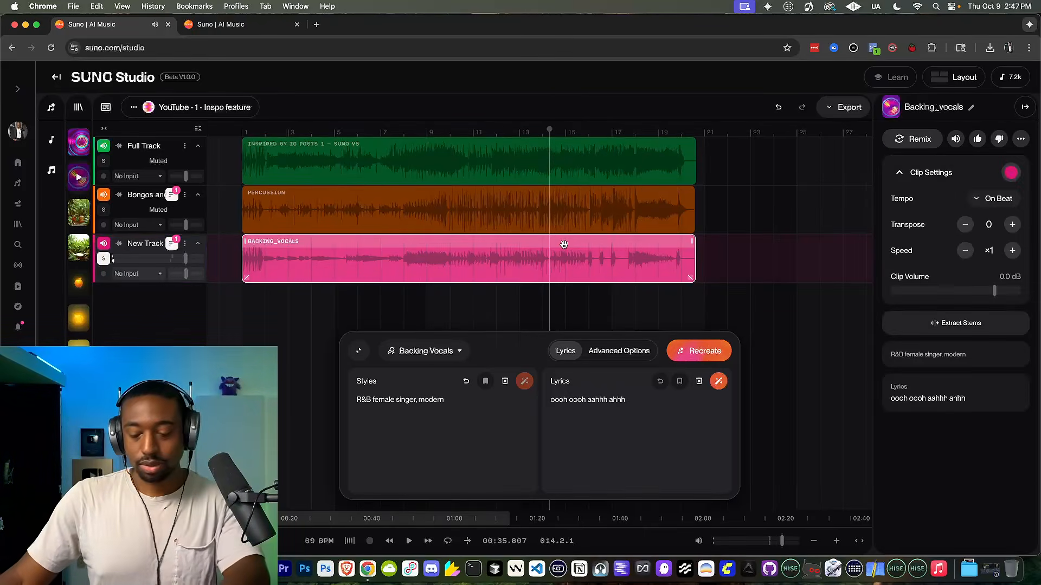
{"action": "key", "text": "Delete"}
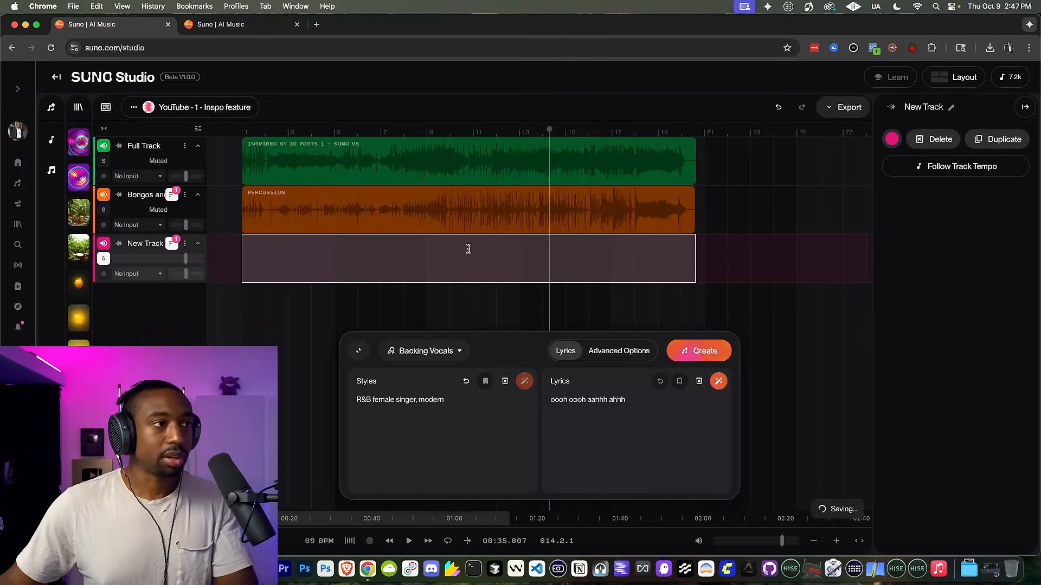
{"action": "left_click", "coordinate": [437, 351]}
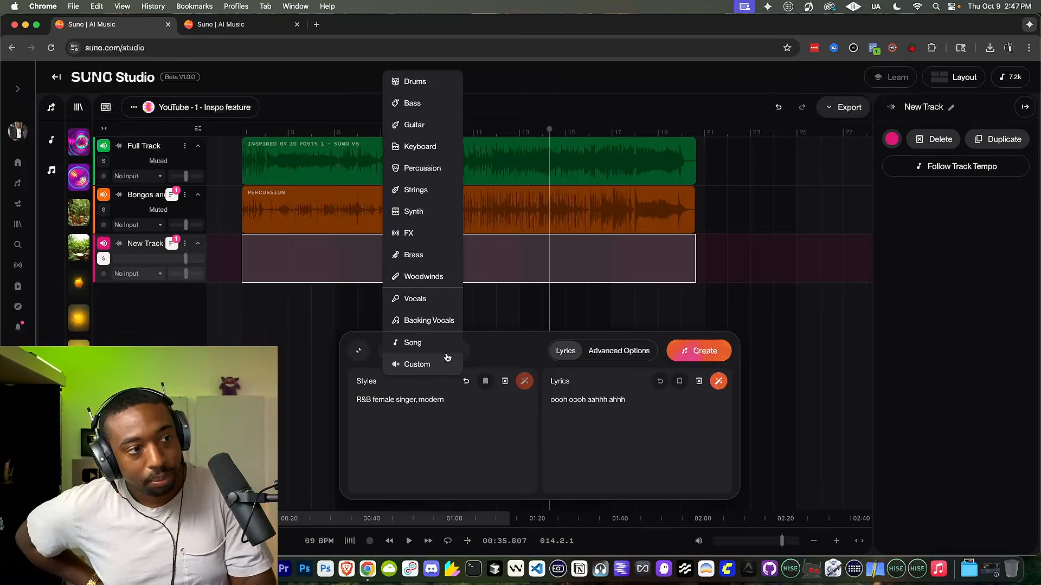
{"action": "left_click", "coordinate": [442, 320]}
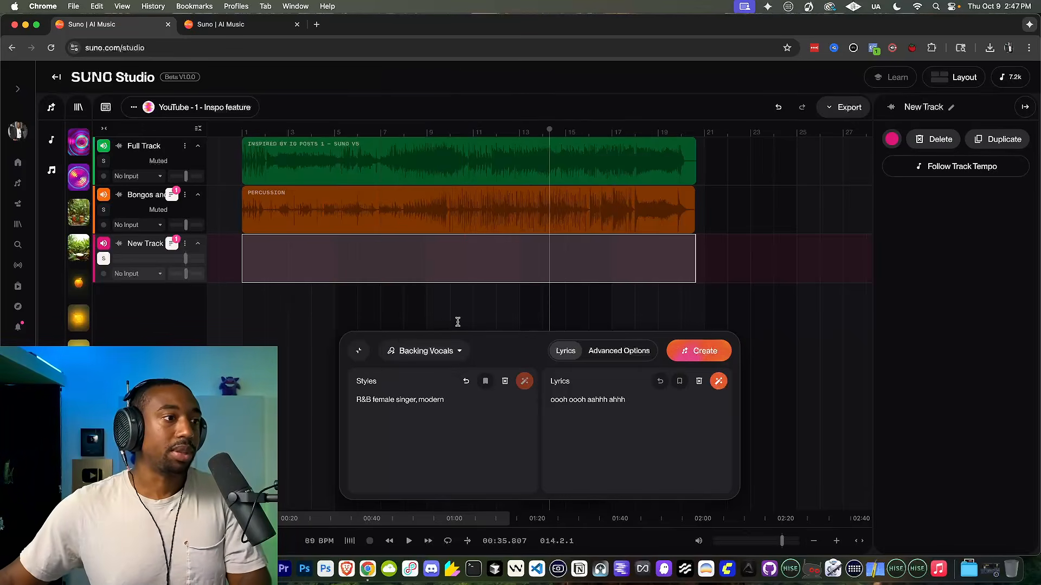
{"action": "left_click", "coordinate": [685, 348]}
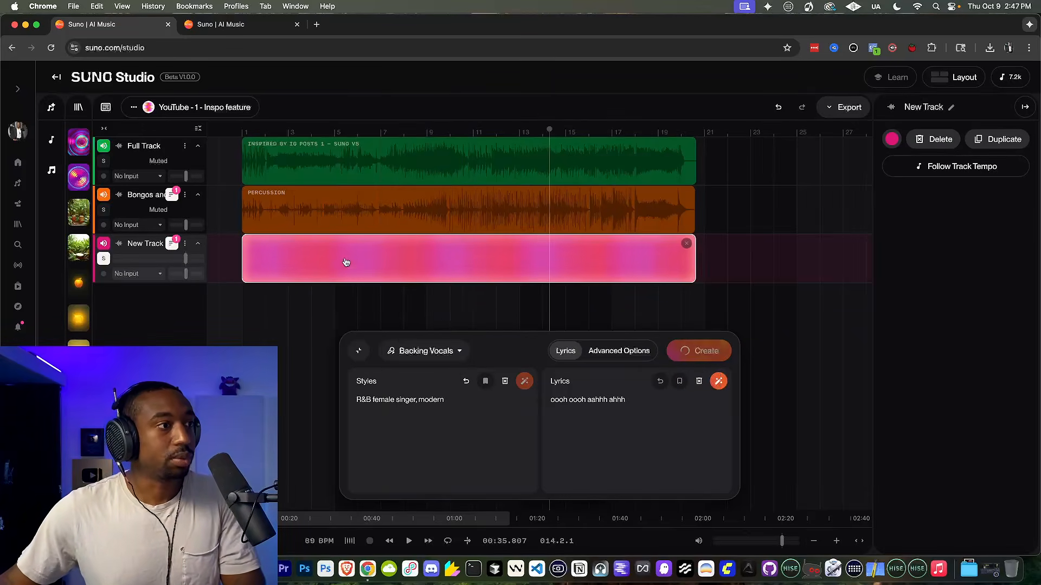
Step: Unsolo the backing vocals track and briefly play the project from bar 3
{"action": "left_click", "coordinate": [103, 259]}
{"action": "left_click", "coordinate": [289, 130]}
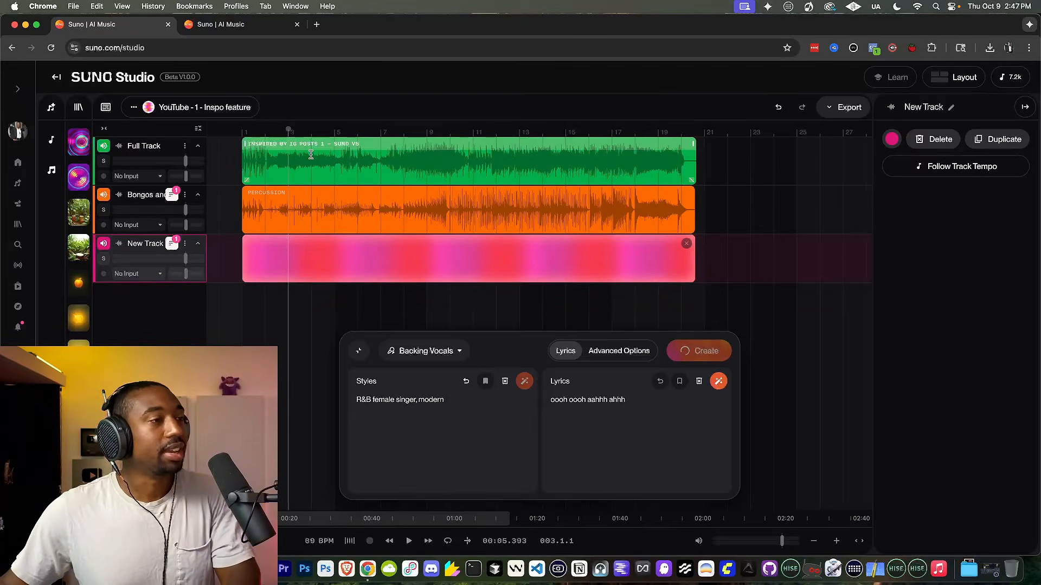
{"action": "key", "text": "space"}
{"action": "key", "text": "space"}
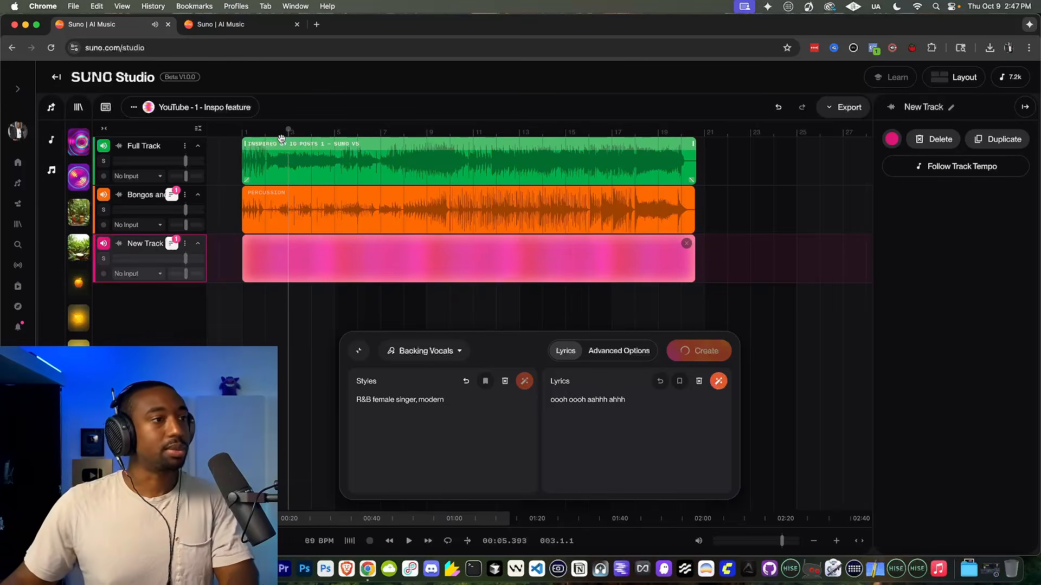
Step: Review the available export options for the project
{"action": "left_click", "coordinate": [835, 107]}
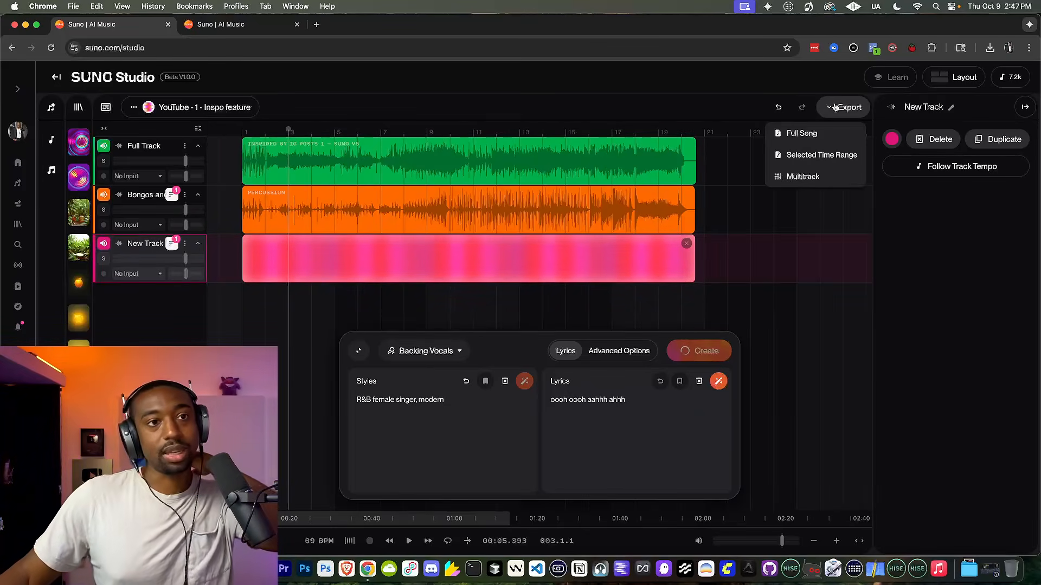
{"action": "left_click", "coordinate": [646, 102]}
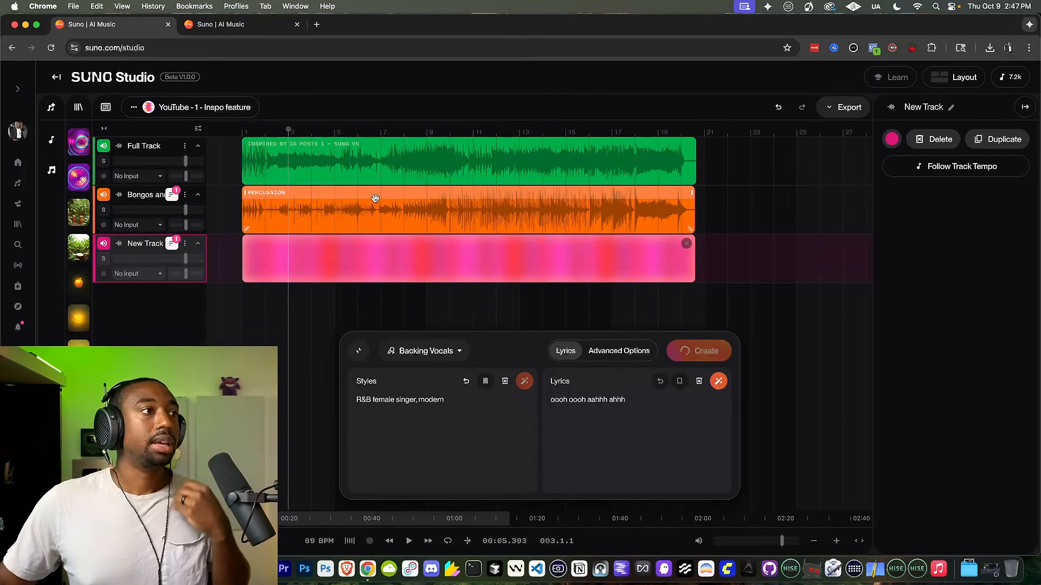
Step: Extract all detected stems from the full song clip and look through the list of stems
{"action": "left_click", "coordinate": [317, 147]}
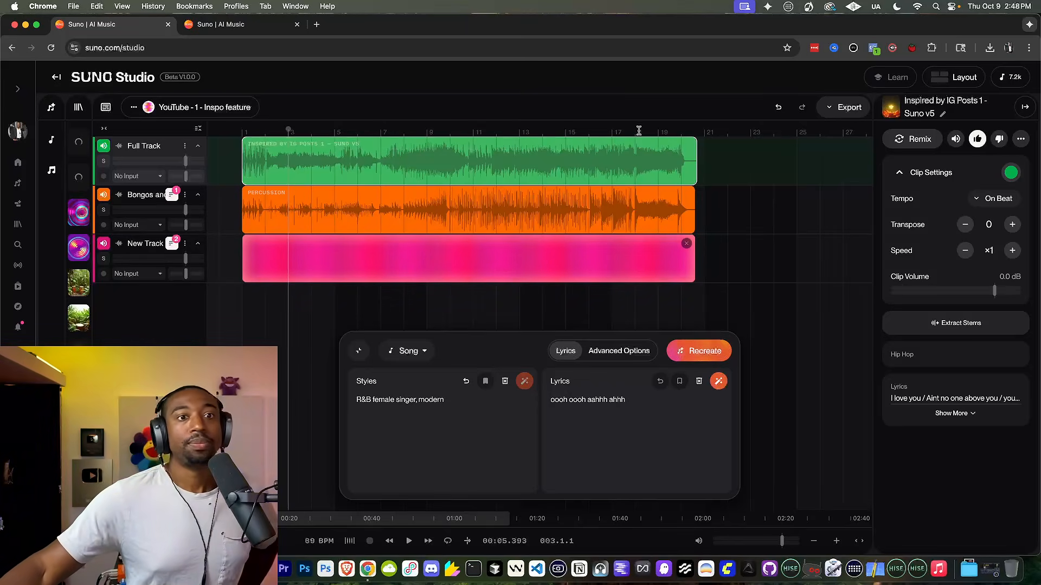
{"action": "left_click", "coordinate": [967, 322]}
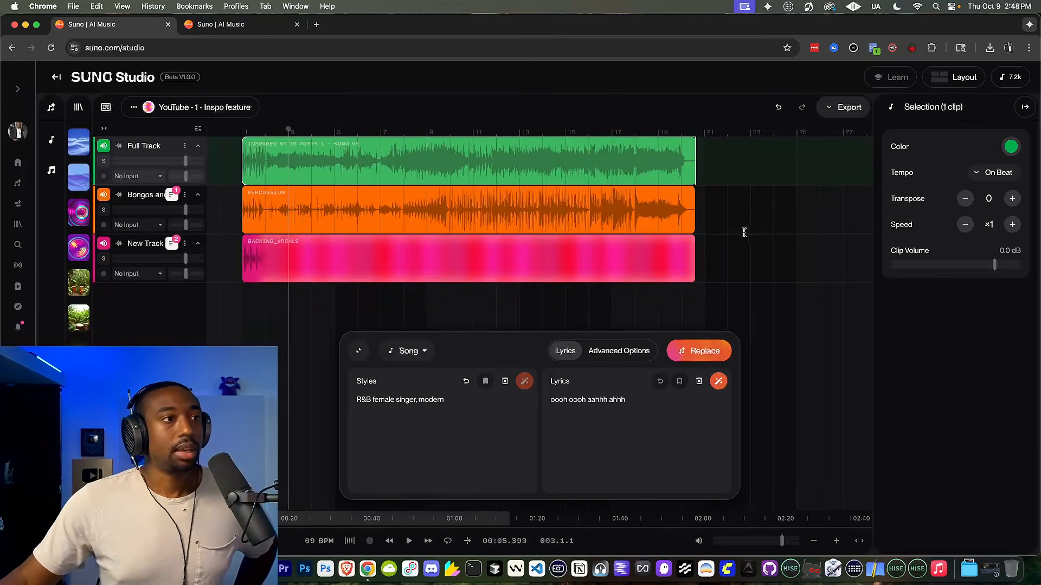
{"action": "left_click", "coordinate": [486, 145]}
{"action": "left_click", "coordinate": [931, 320]}
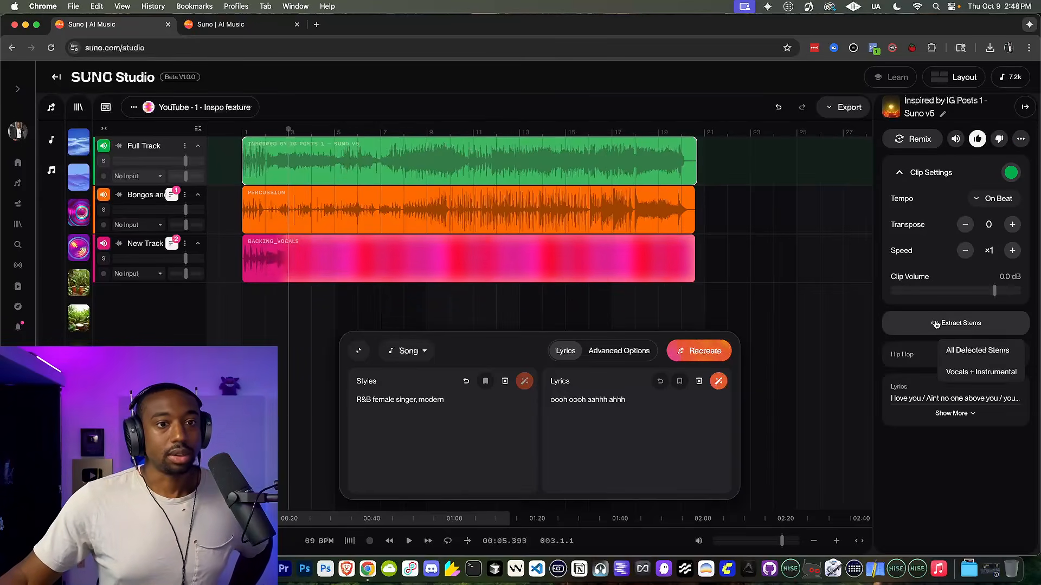
{"action": "left_click", "coordinate": [969, 350]}
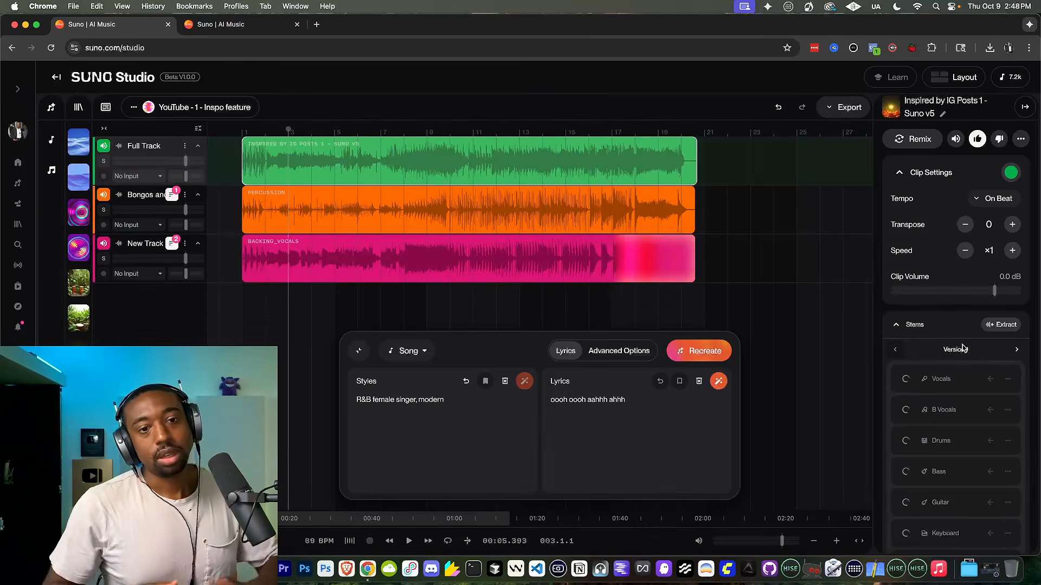
{"action": "scroll", "coordinate": [943, 365], "scroll_direction": "down", "scroll_amount": 5}
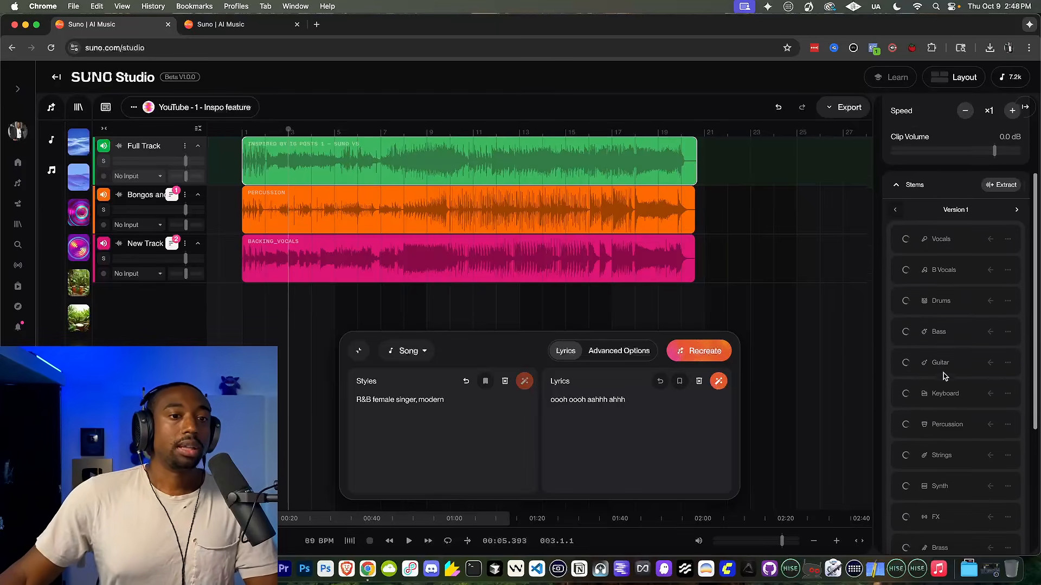
{"action": "scroll", "coordinate": [943, 376], "scroll_direction": "up", "scroll_amount": 2}
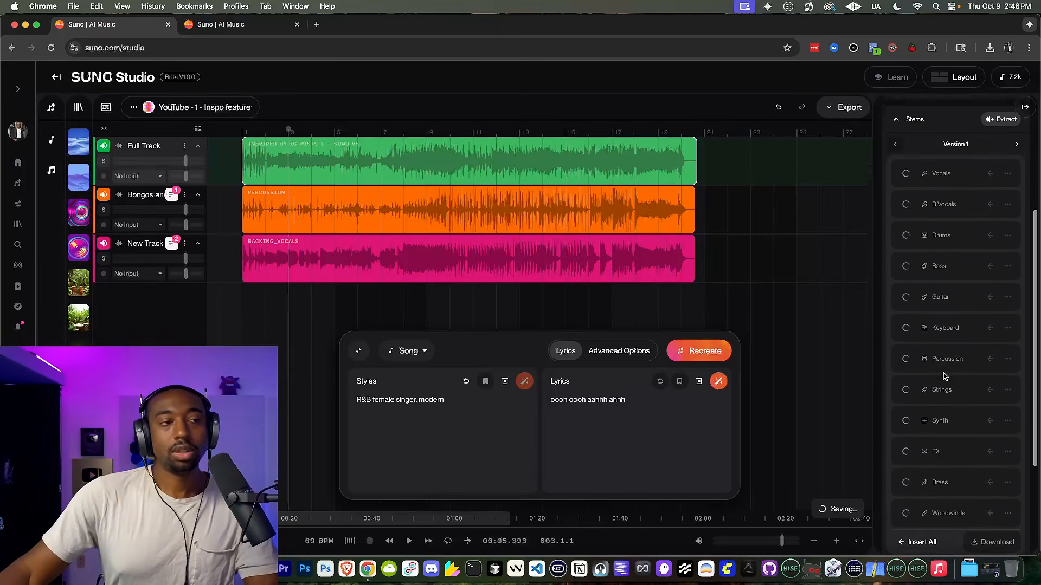
{"action": "scroll", "coordinate": [943, 375], "scroll_direction": "down", "scroll_amount": 1}
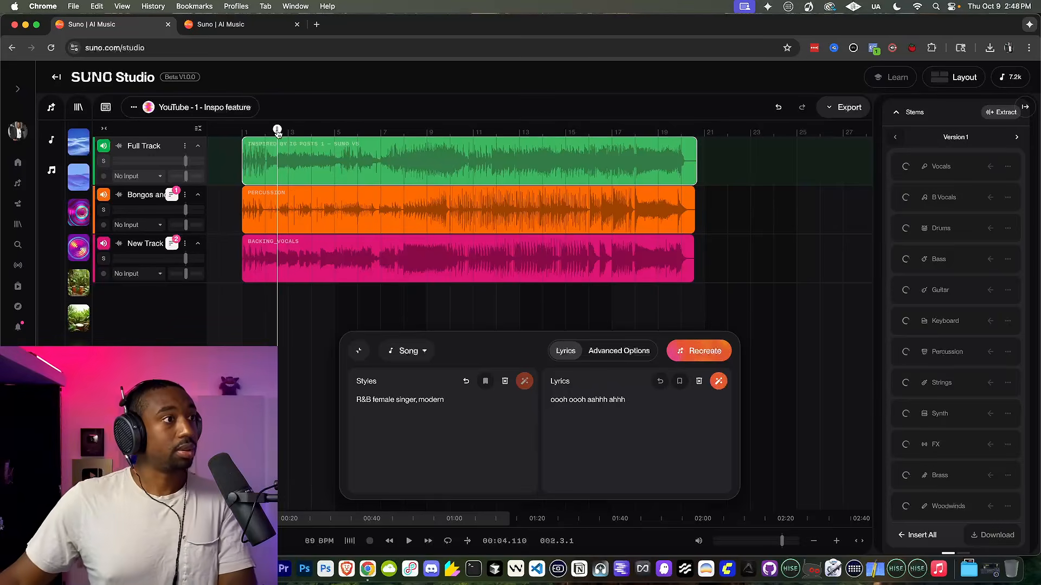
Step: Play the mix from bar 2, solo the new backing vocals, and listen to them alone from bar 7
{"action": "key", "text": "space"}
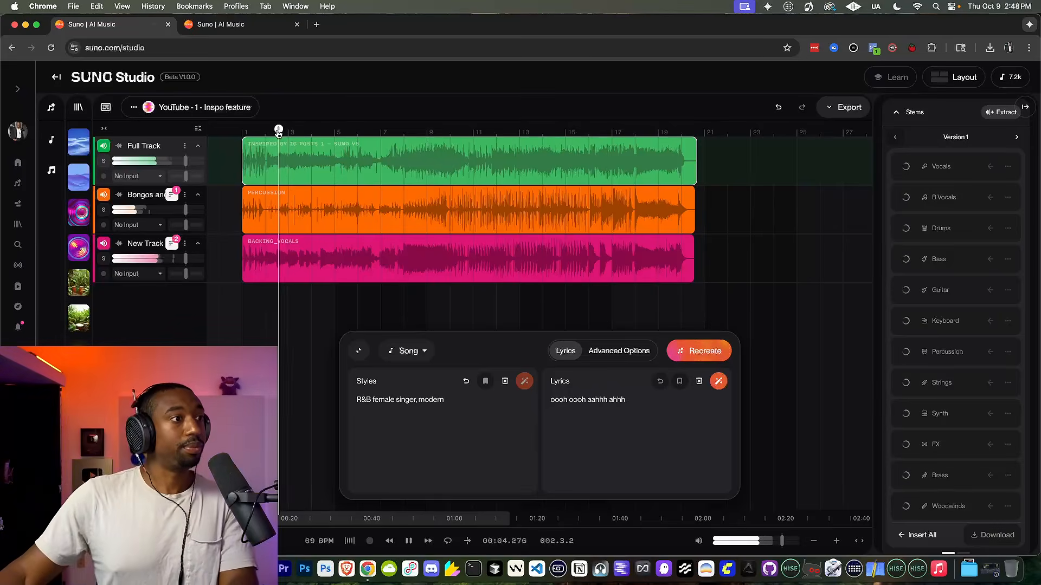
{"action": "left_click", "coordinate": [103, 259]}
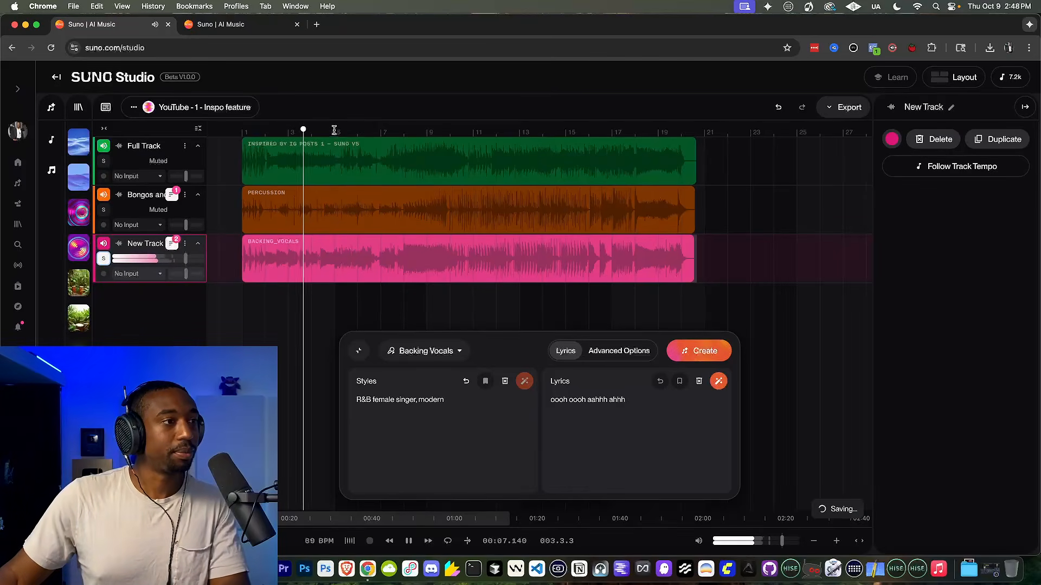
{"action": "key", "text": "space"}
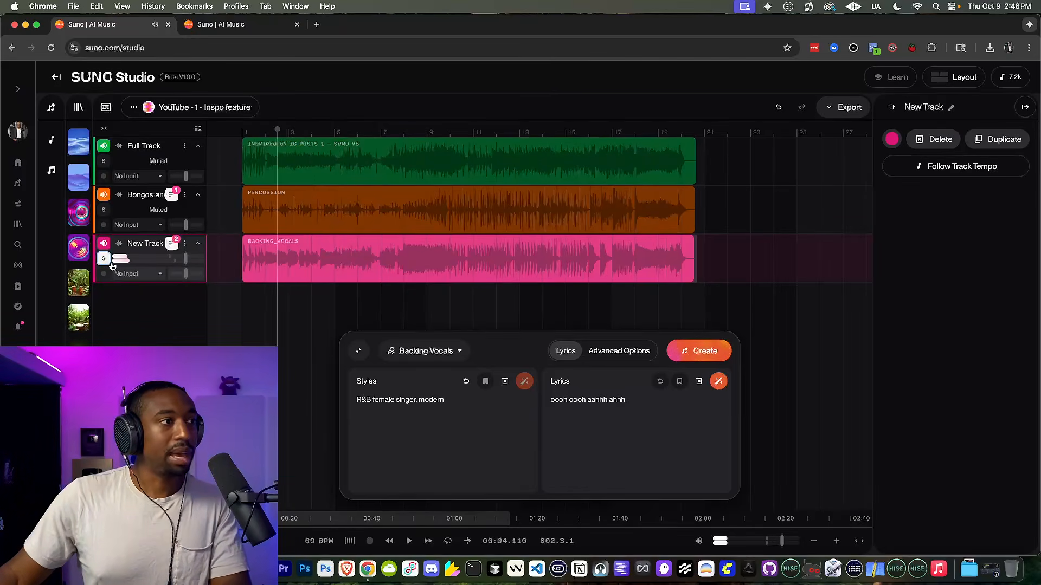
{"action": "left_click", "coordinate": [383, 134]}
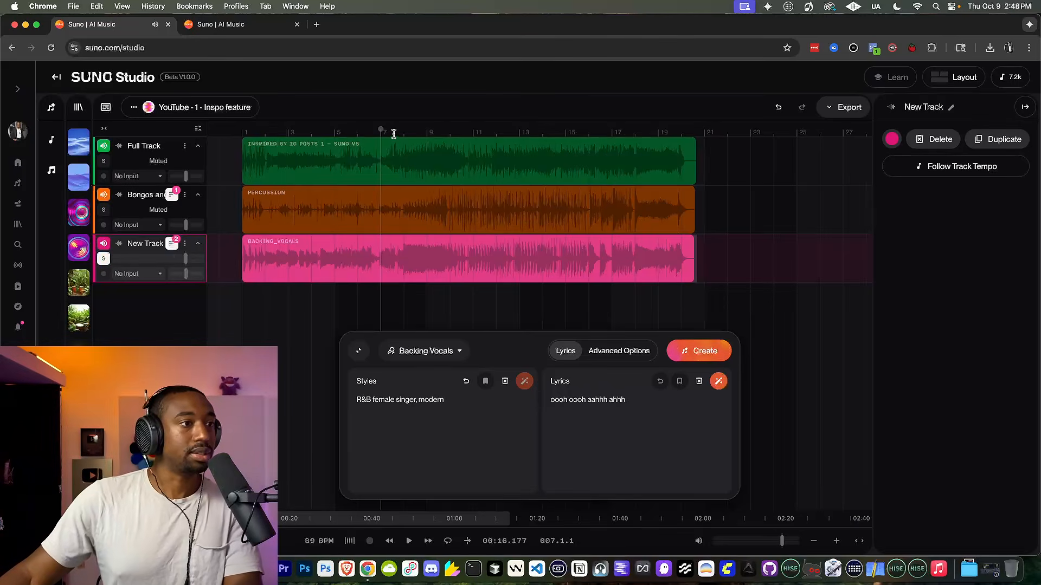
{"action": "key", "text": "space"}
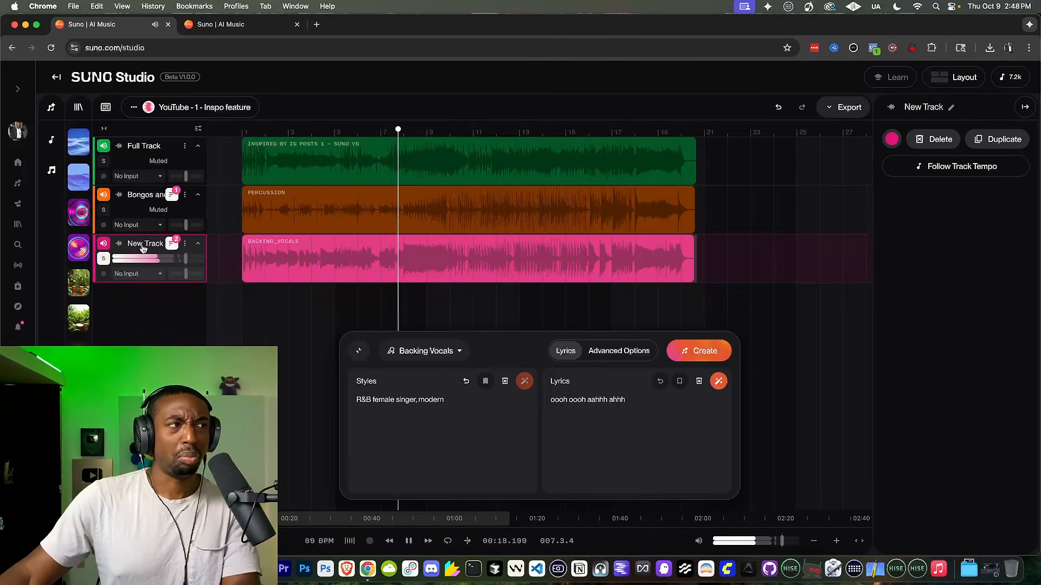
Step: Unsolo the backing vocals track and briefly play all three tracks from bar 1
{"action": "left_click", "coordinate": [105, 262]}
{"action": "key", "text": "space"}
{"action": "left_click", "coordinate": [106, 261]}
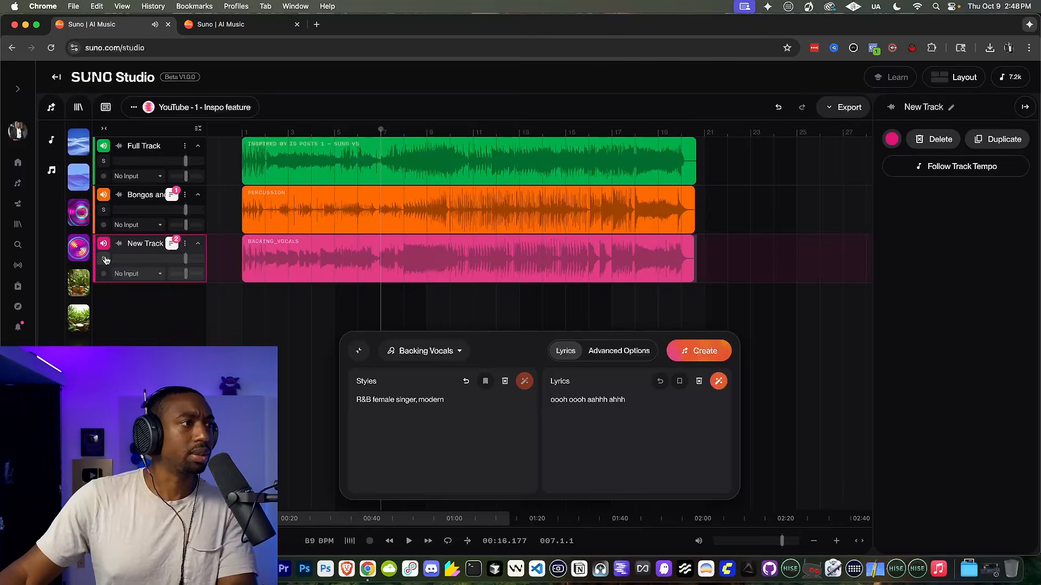
{"action": "left_click", "coordinate": [245, 130]}
{"action": "key", "text": "space"}
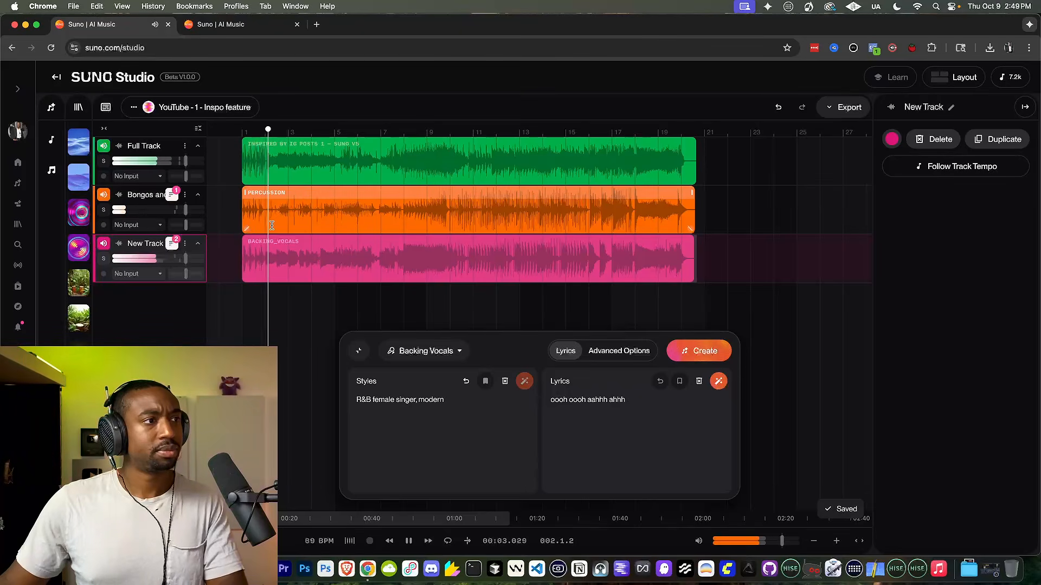
{"action": "scroll", "coordinate": [271, 232], "scroll_direction": "up", "scroll_amount": 5}
{"action": "key", "text": "space"}
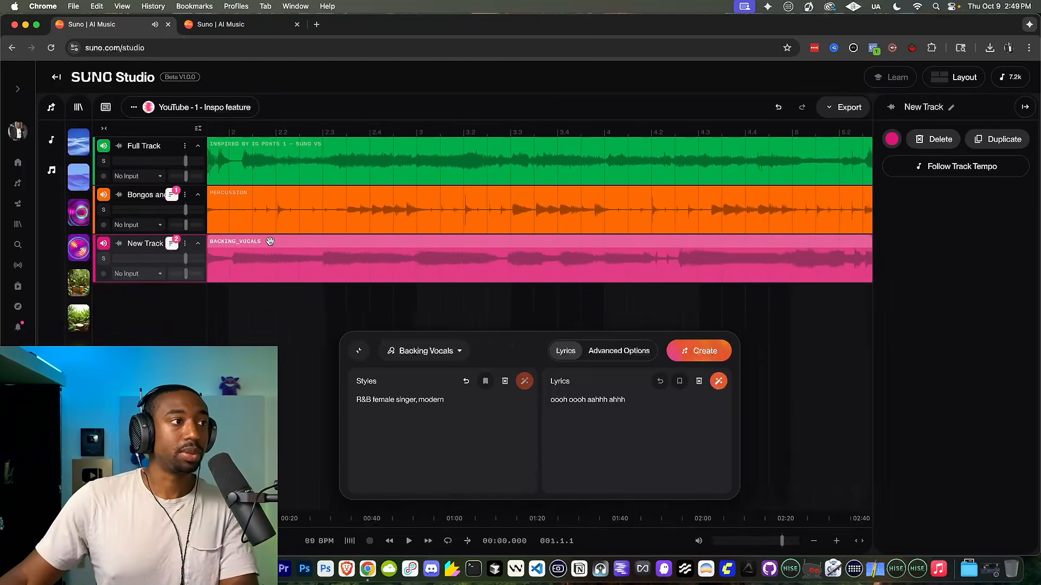
Step: Examine the three tracks' waveforms around bars 15 and 16 and play the mix from late bar 15
{"action": "scroll", "coordinate": [271, 241], "scroll_direction": "down", "scroll_amount": 3}
{"action": "scroll", "coordinate": [434, 253], "scroll_direction": "down", "scroll_amount": 3}
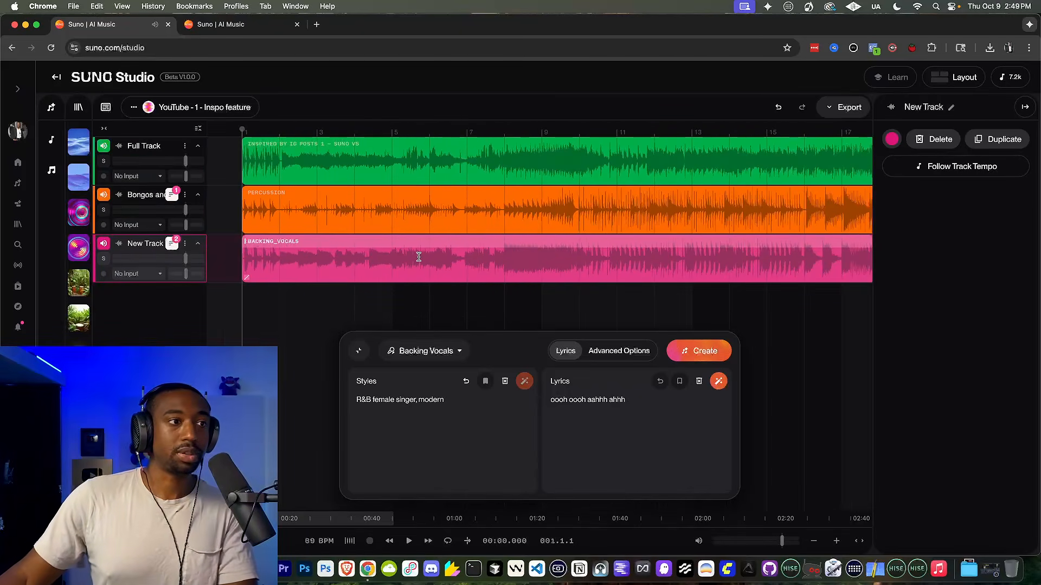
{"action": "scroll", "coordinate": [522, 240], "scroll_direction": "down", "scroll_amount": 2}
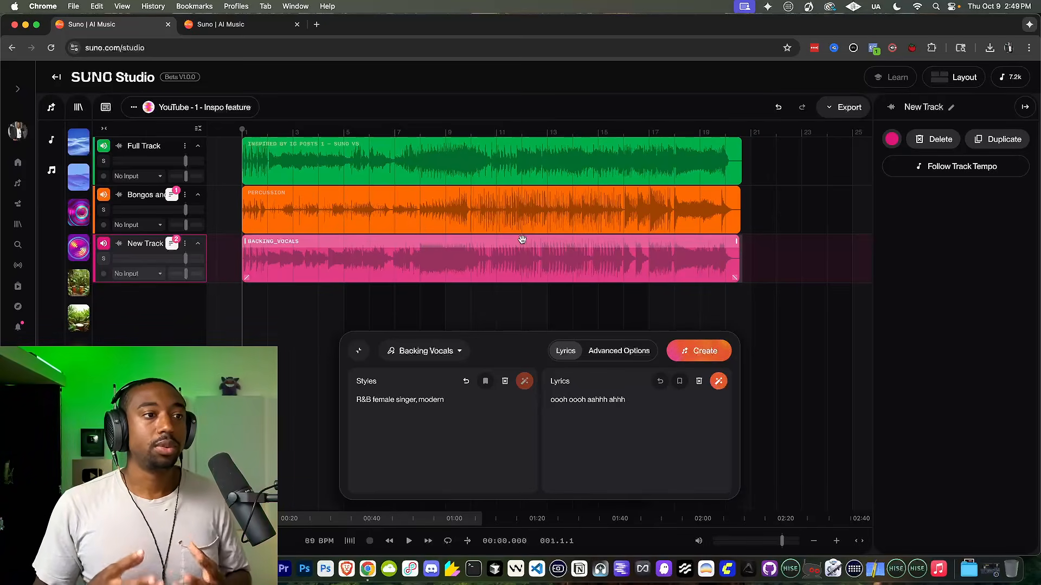
{"action": "scroll", "coordinate": [622, 239], "scroll_direction": "up", "scroll_amount": 3}
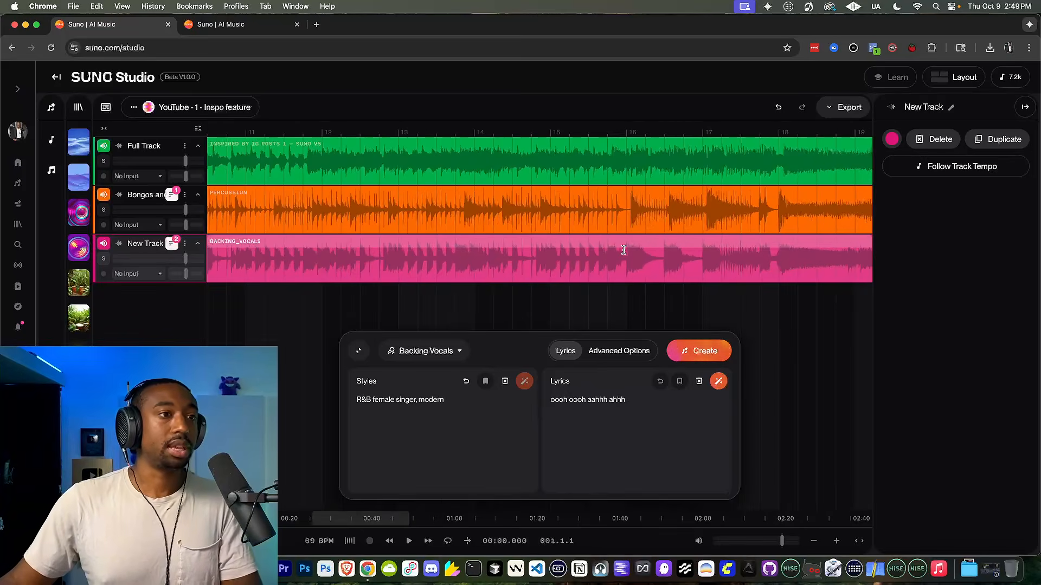
{"action": "scroll", "coordinate": [653, 235], "scroll_direction": "up", "scroll_amount": 4}
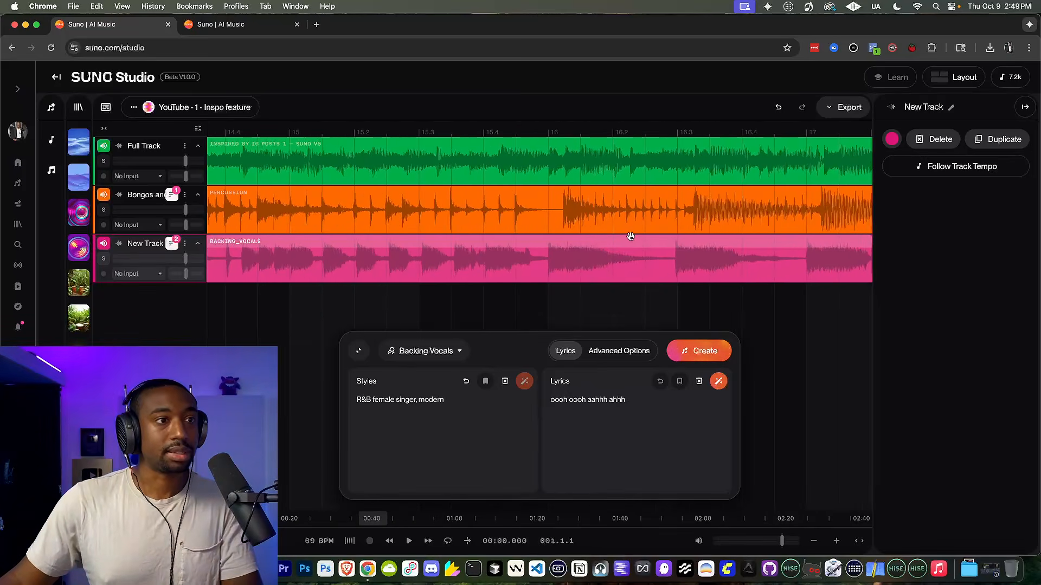
{"action": "scroll", "coordinate": [565, 238], "scroll_direction": "up", "scroll_amount": 3}
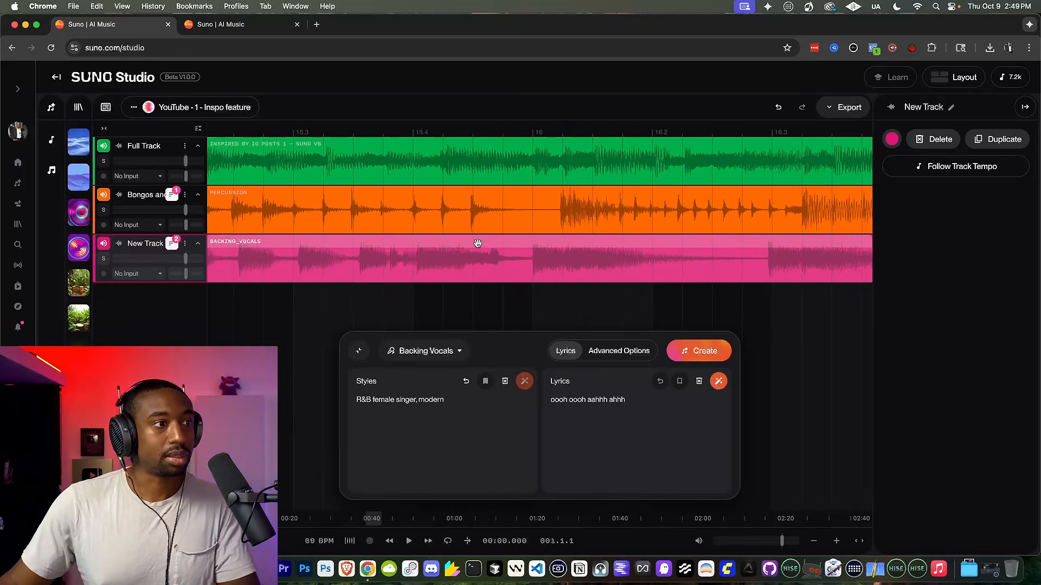
{"action": "scroll", "coordinate": [477, 239], "scroll_direction": "down", "scroll_amount": 2}
{"action": "left_click", "coordinate": [470, 135]}
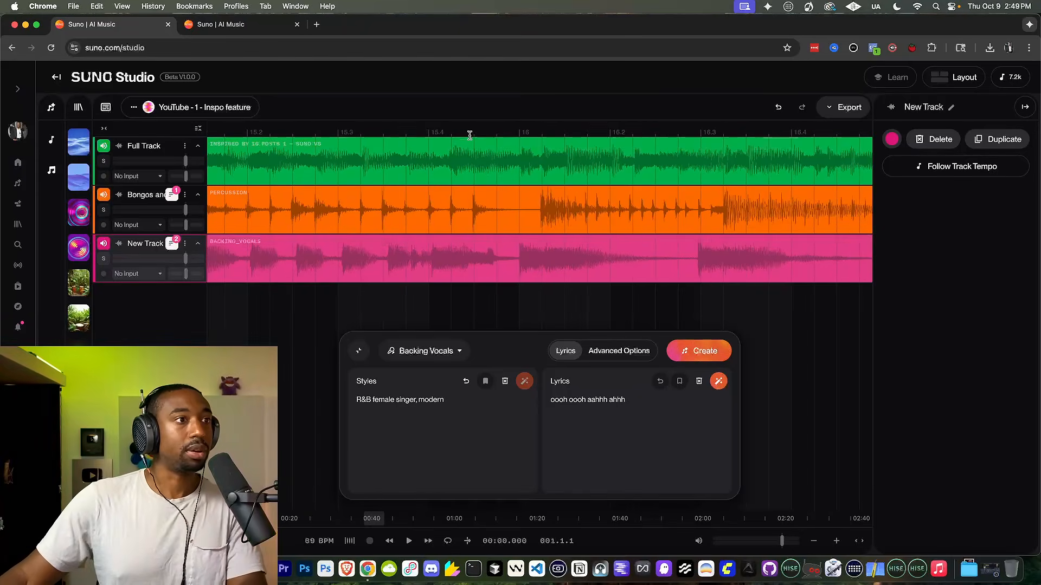
{"action": "key", "text": "space"}
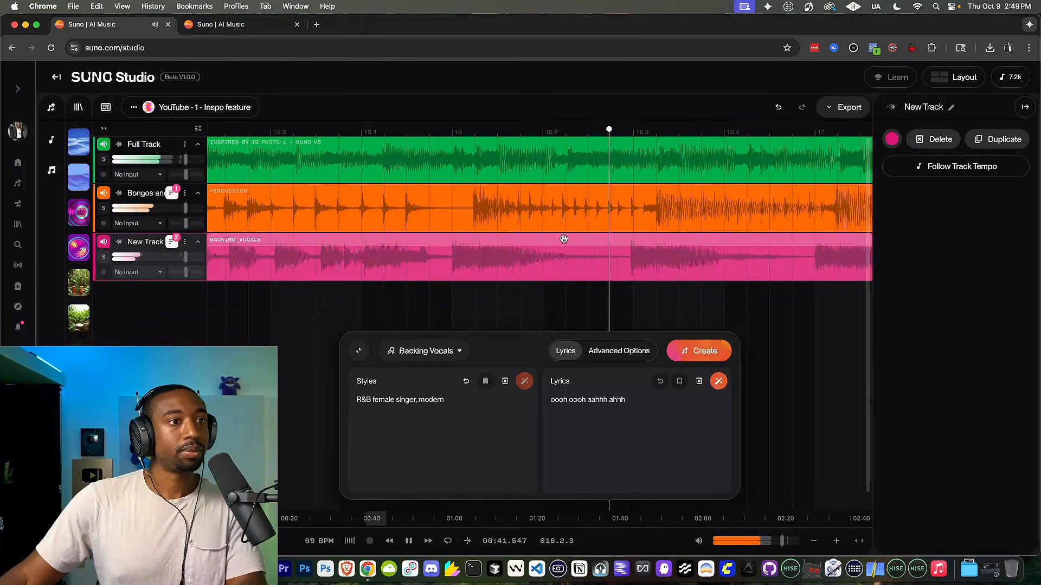
{"action": "scroll", "coordinate": [564, 239], "scroll_direction": "down", "scroll_amount": 3}
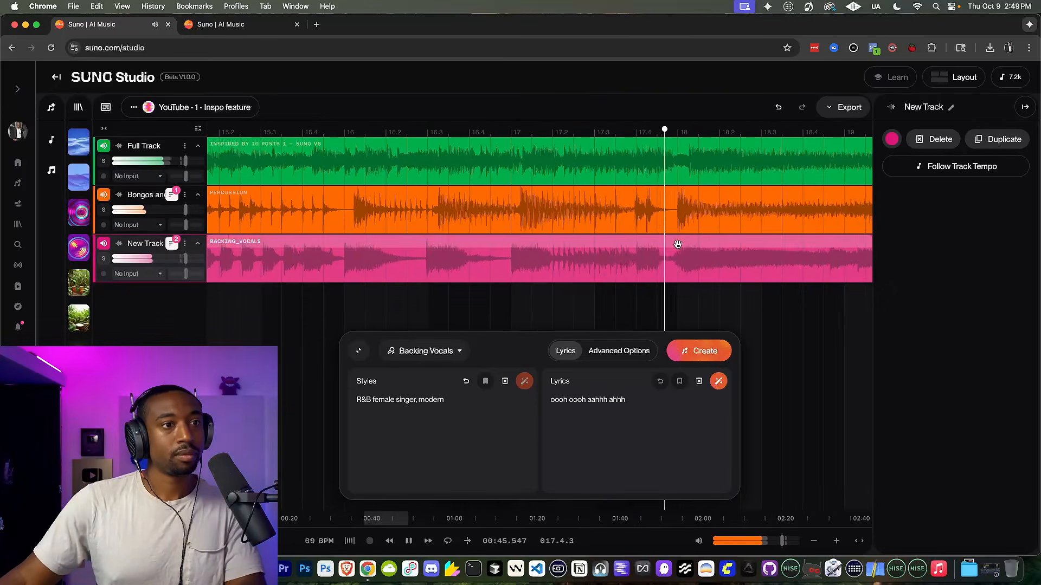
Step: Stop the current playback, play the three-track mix from late bar 12, and look over the waveforms
{"action": "scroll", "coordinate": [704, 242], "scroll_direction": "down", "scroll_amount": 3}
{"action": "key", "text": "space"}
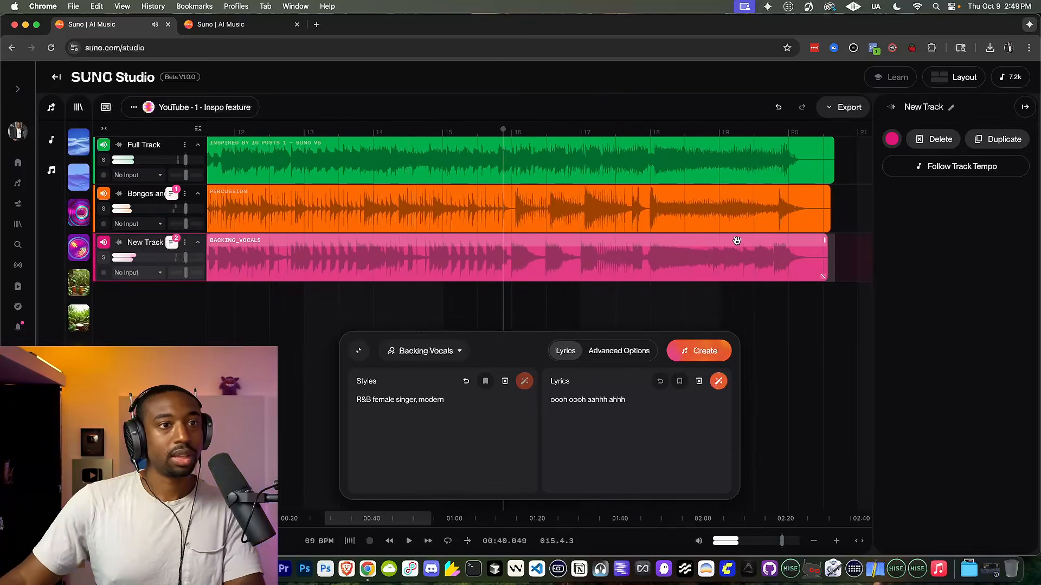
{"action": "scroll", "coordinate": [730, 243], "scroll_direction": "up", "scroll_amount": 1}
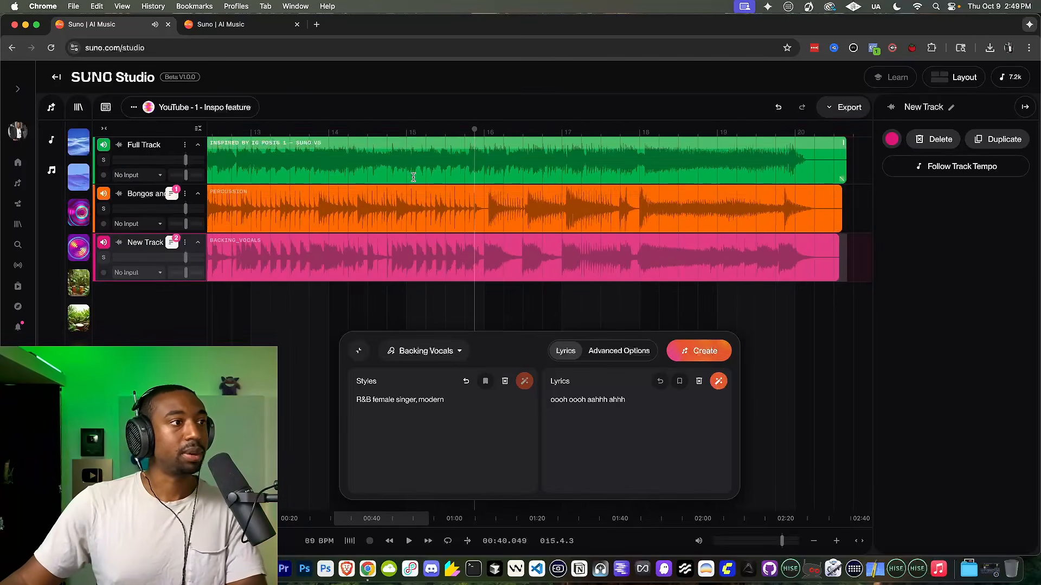
{"action": "scroll", "coordinate": [413, 177], "scroll_direction": "down", "scroll_amount": 2}
{"action": "left_click", "coordinate": [274, 129]}
{"action": "key", "text": "space"}
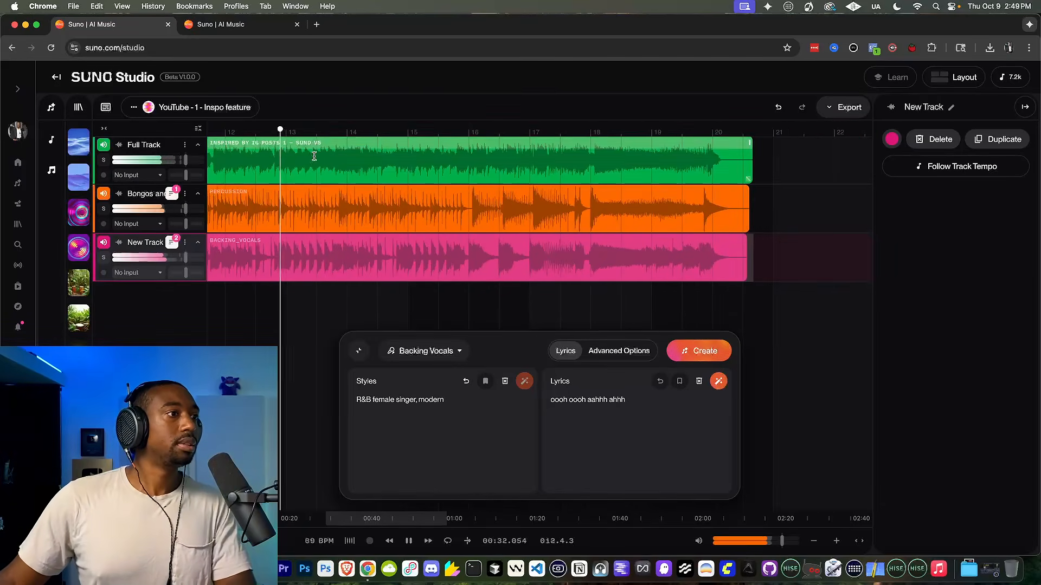
{"action": "scroll", "coordinate": [330, 195], "scroll_direction": "up", "scroll_amount": 3}
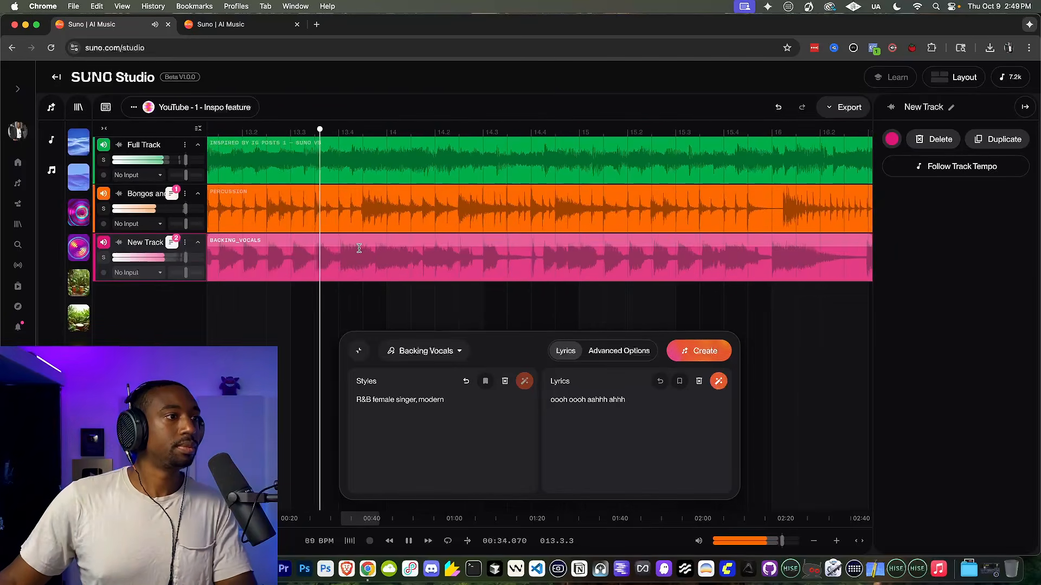
{"action": "scroll", "coordinate": [342, 249], "scroll_direction": "down", "scroll_amount": 4}
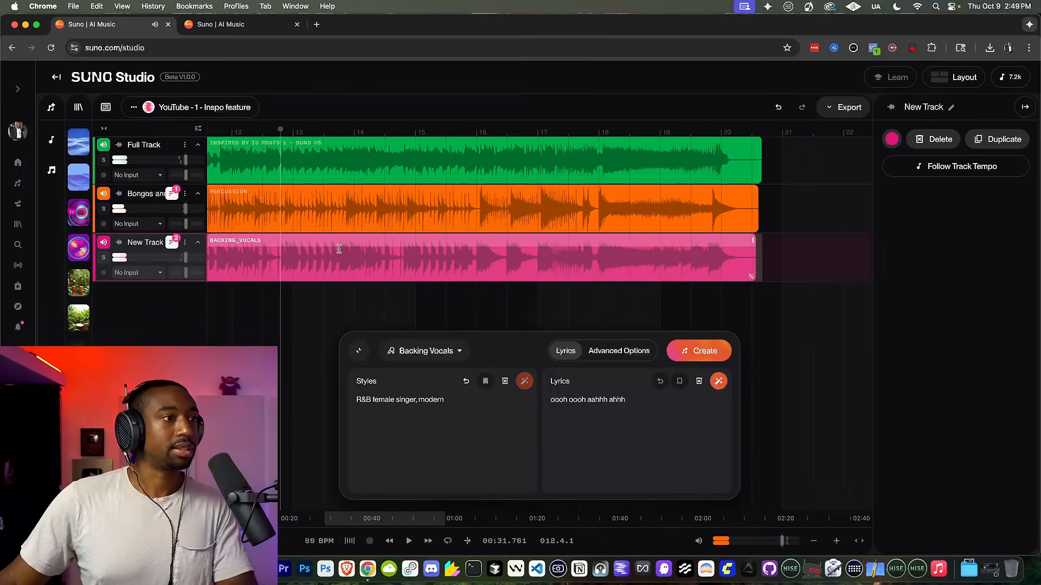
{"action": "key", "text": "space"}
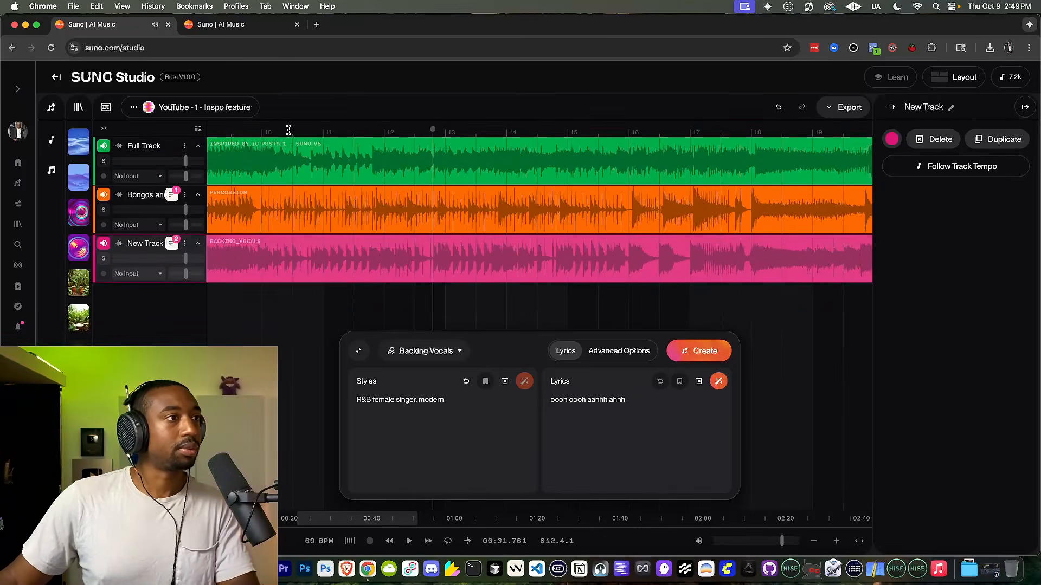
Step: Play the mix from bar 10.2, briefly muting and unmuting the backing vocals track to compare
{"action": "key", "text": "space"}
{"action": "left_click", "coordinate": [103, 244]}
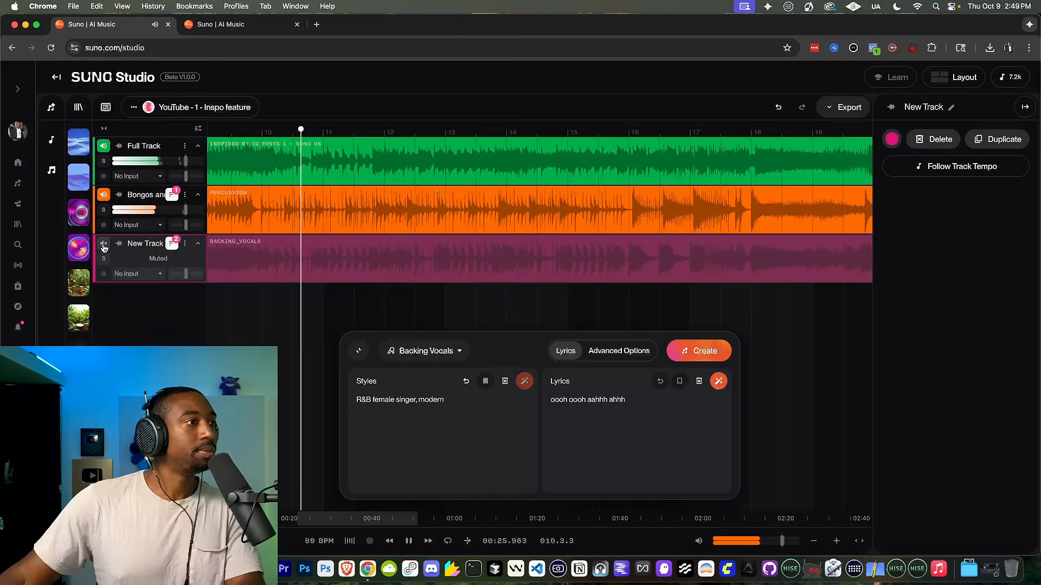
{"action": "left_click", "coordinate": [104, 244]}
{"action": "key", "text": "space"}
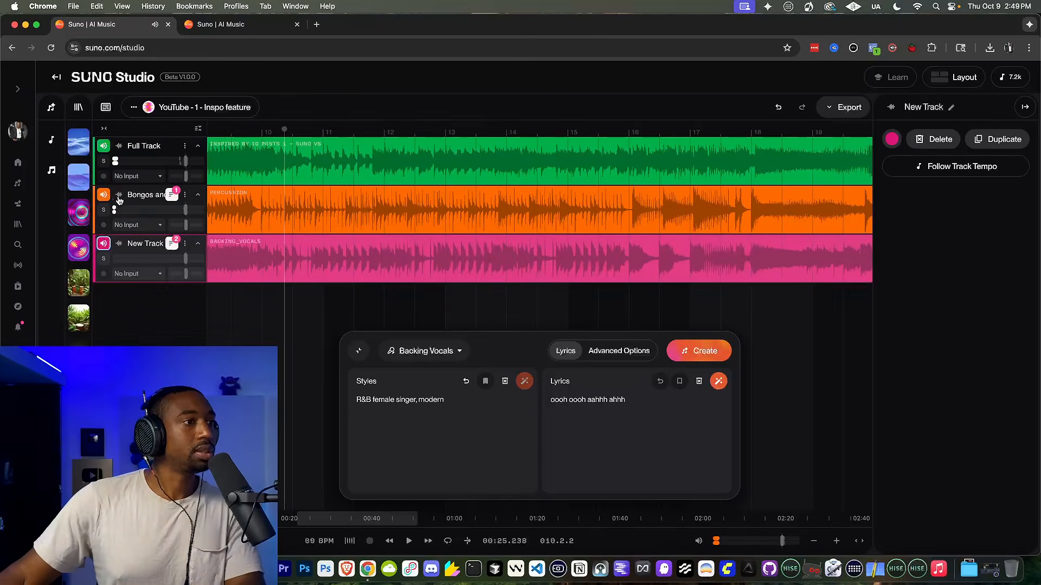
Step: Mute the backing vocals and listen to the full track with the bongos percussion from bar 10.2
{"action": "scroll", "coordinate": [328, 163], "scroll_direction": "up", "scroll_amount": 3}
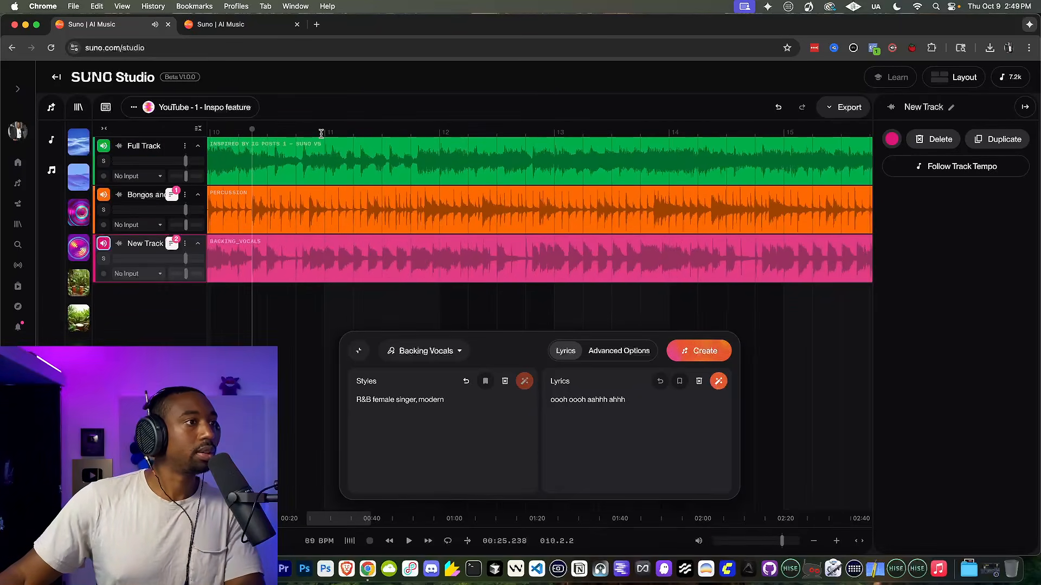
{"action": "left_click", "coordinate": [104, 244]}
{"action": "key", "text": "space"}
{"action": "scroll", "coordinate": [404, 128], "scroll_direction": "up", "scroll_amount": 3}
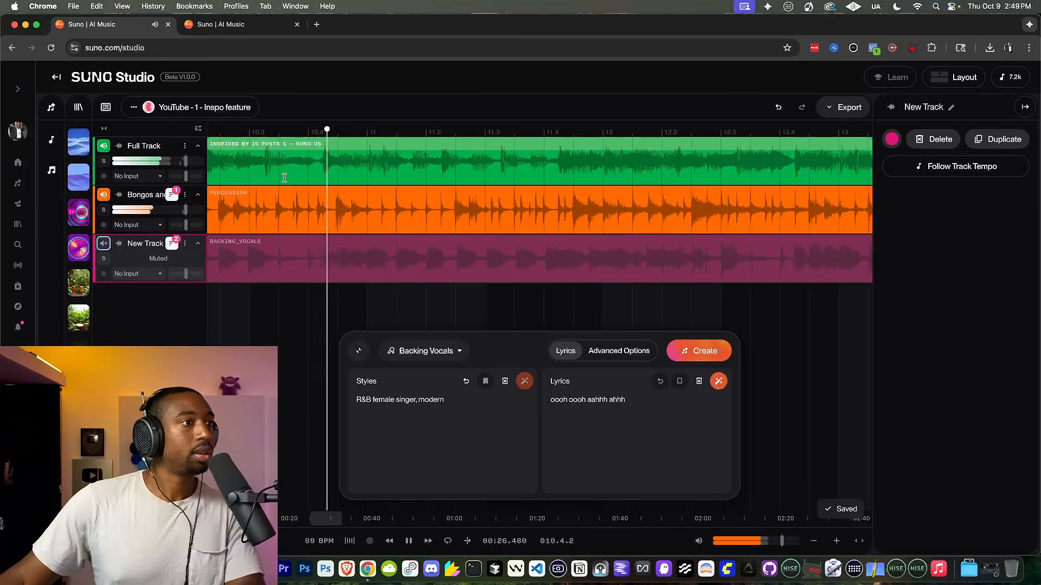
{"action": "key", "text": "space"}
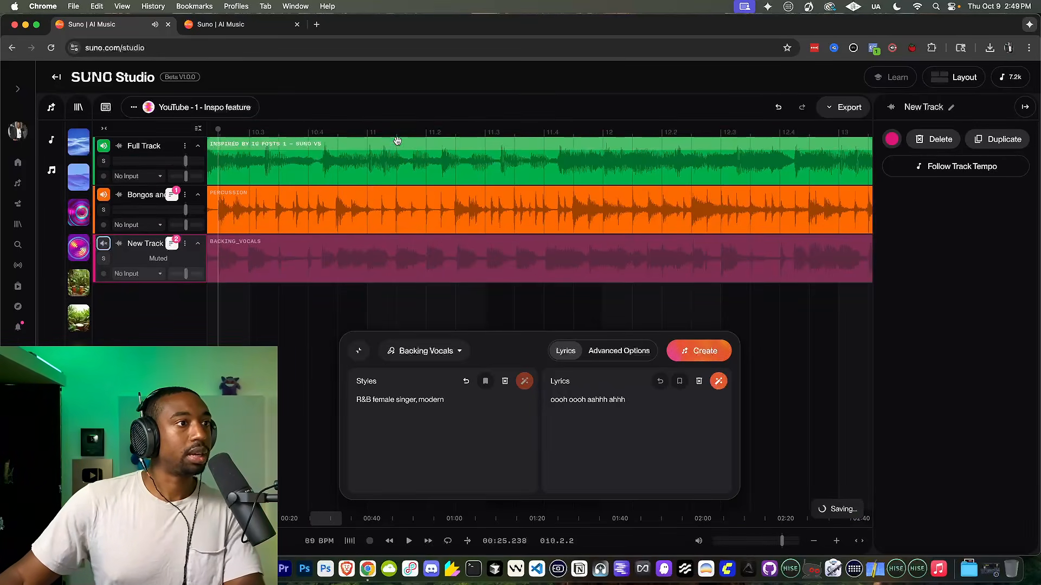
Step: Unmute the backing vocals, mute the full track, and listen to only the percussion and backing vocals in bar 10
{"action": "left_click", "coordinate": [104, 243]}
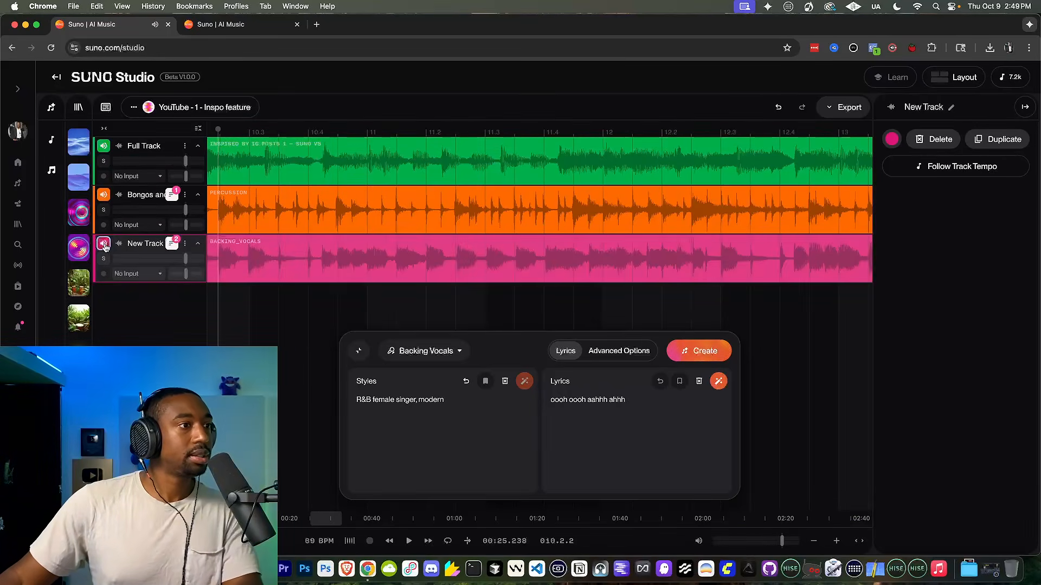
{"action": "left_click", "coordinate": [103, 146]}
{"action": "key", "text": "space"}
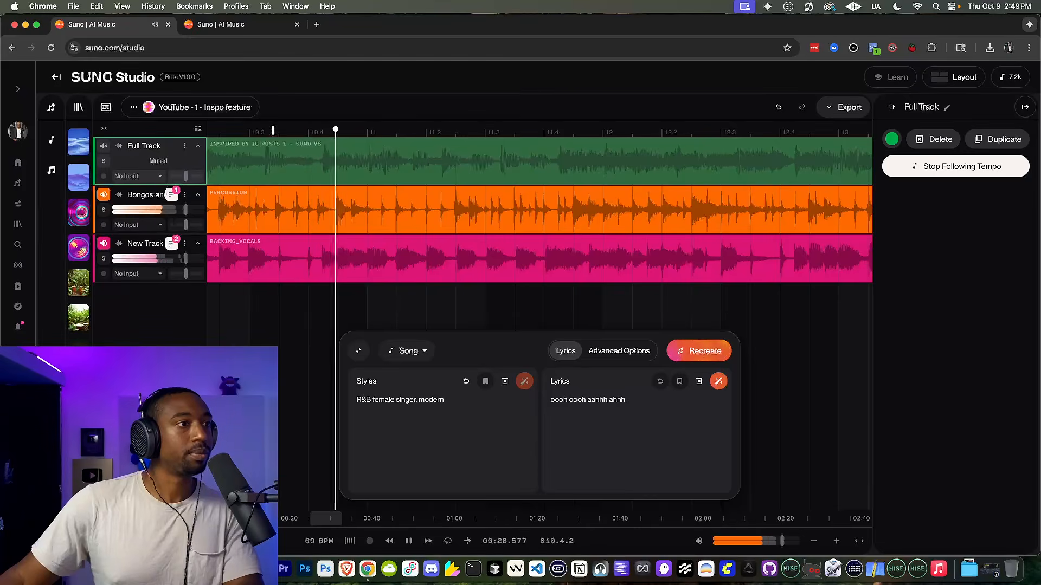
{"action": "key", "text": "space"}
{"action": "scroll", "coordinate": [347, 225], "scroll_direction": "up", "scroll_amount": 5}
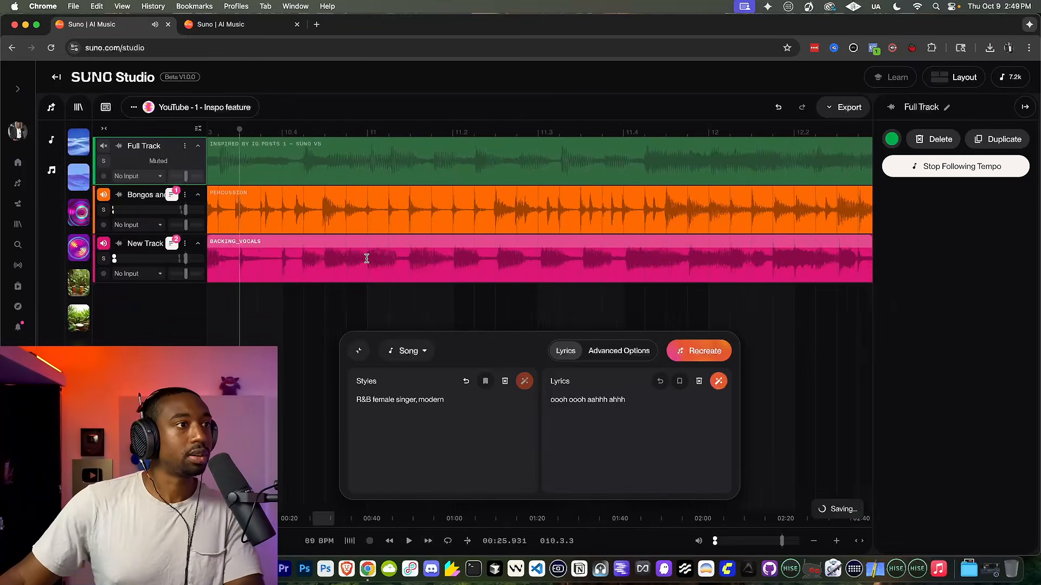
Step: Unmute the full track and listen to all three tracks together from late bar 10
{"action": "left_click", "coordinate": [375, 241]}
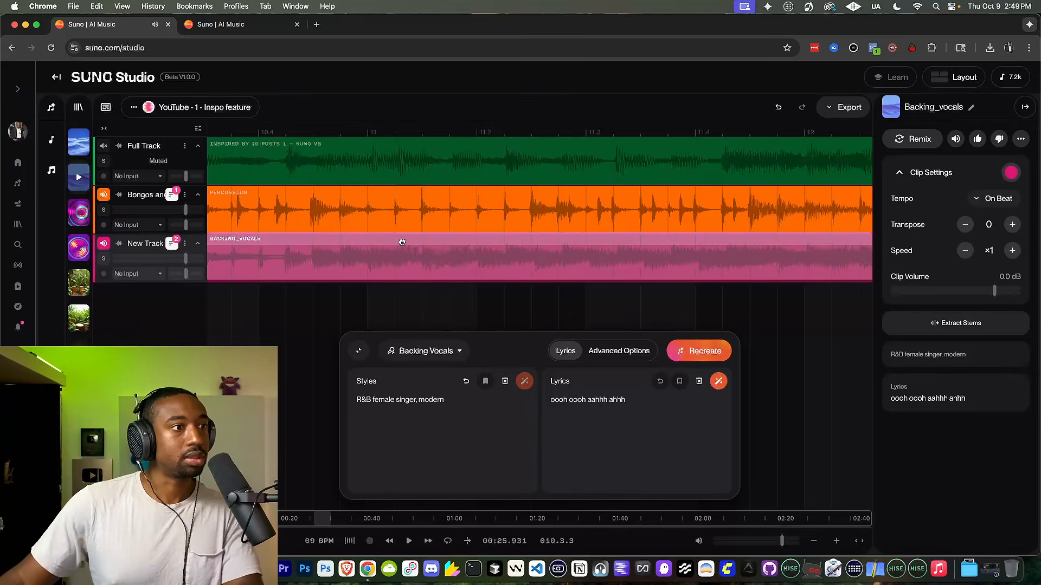
{"action": "left_click", "coordinate": [103, 146]}
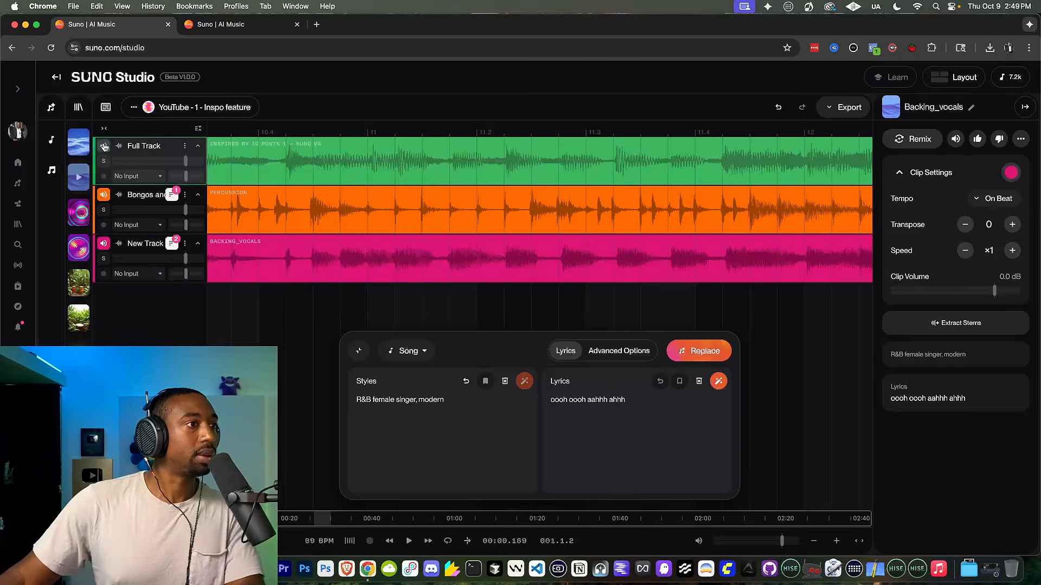
{"action": "left_click", "coordinate": [303, 126]}
{"action": "key", "text": "space"}
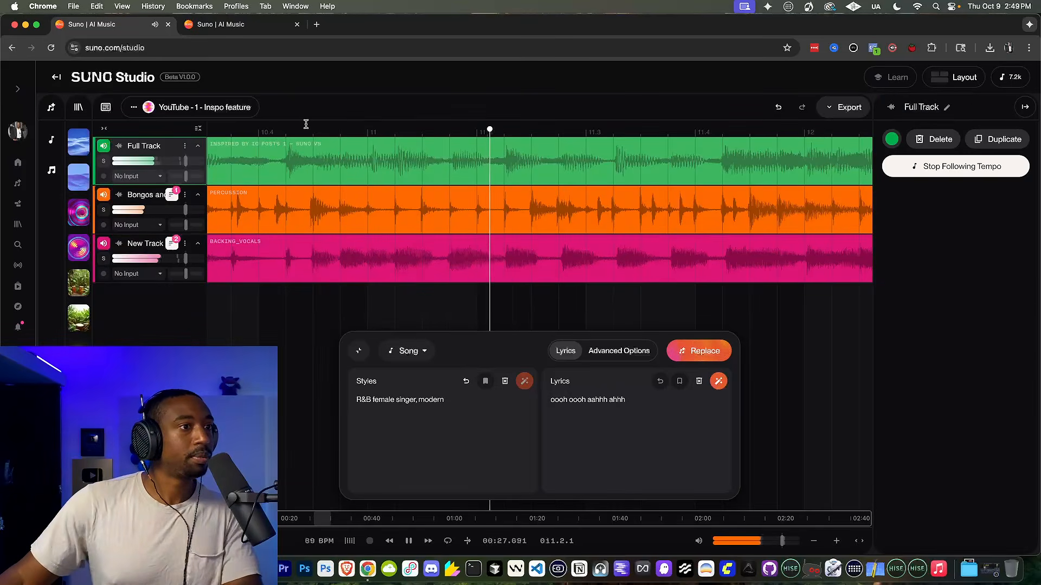
{"action": "key", "text": "space"}
{"action": "scroll", "coordinate": [522, 268], "scroll_direction": "down", "scroll_amount": 2}
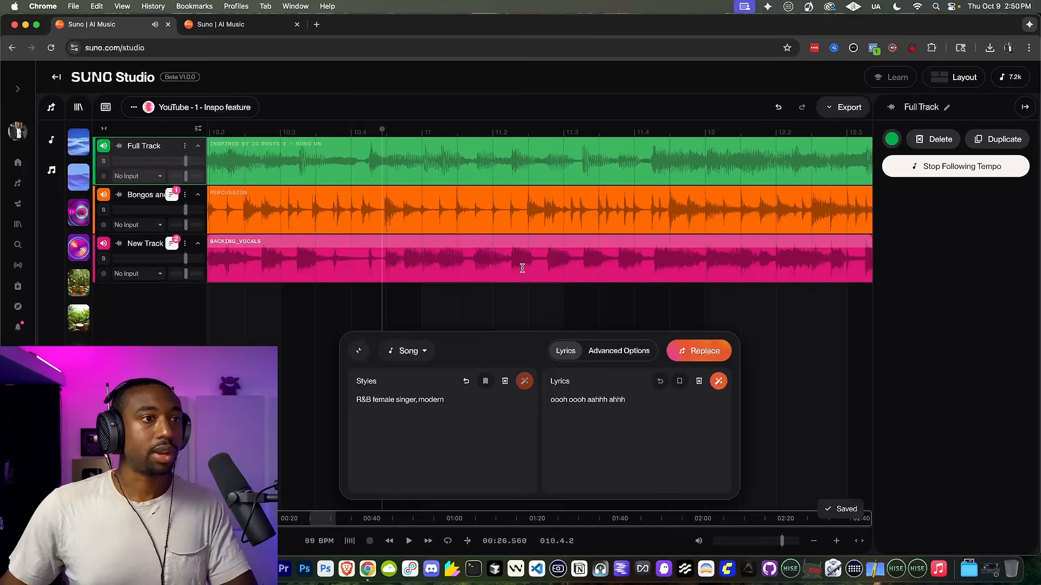
{"action": "key", "text": "space"}
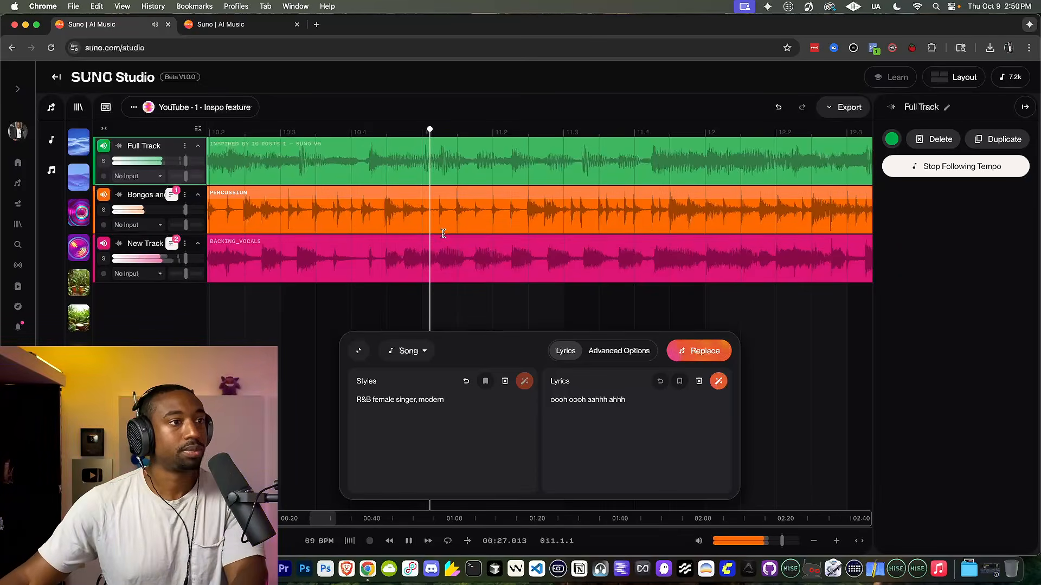
{"action": "scroll", "coordinate": [578, 225], "scroll_direction": "down", "scroll_amount": 3}
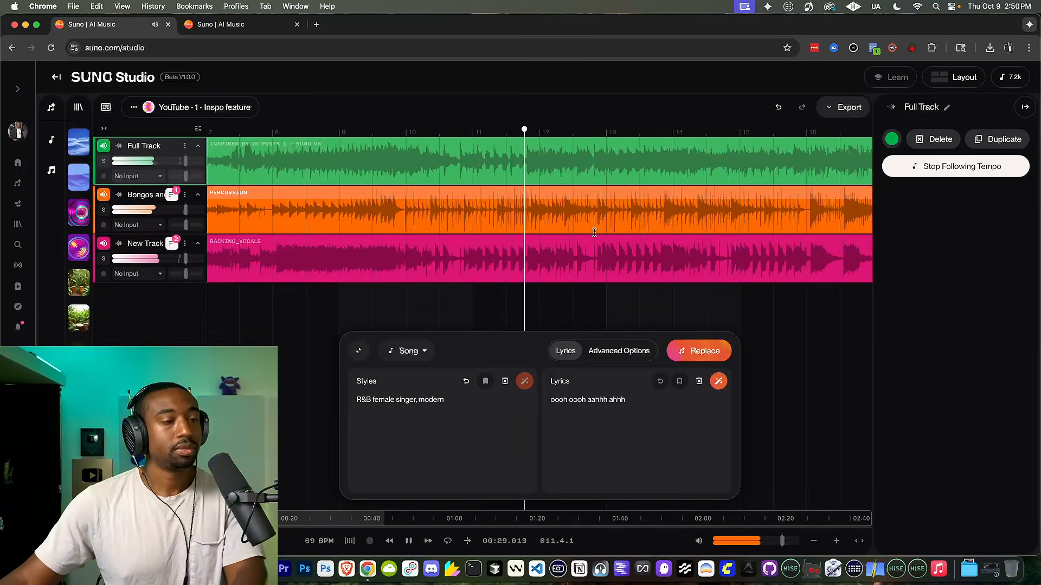
{"action": "scroll", "coordinate": [605, 252], "scroll_direction": "down", "scroll_amount": 3}
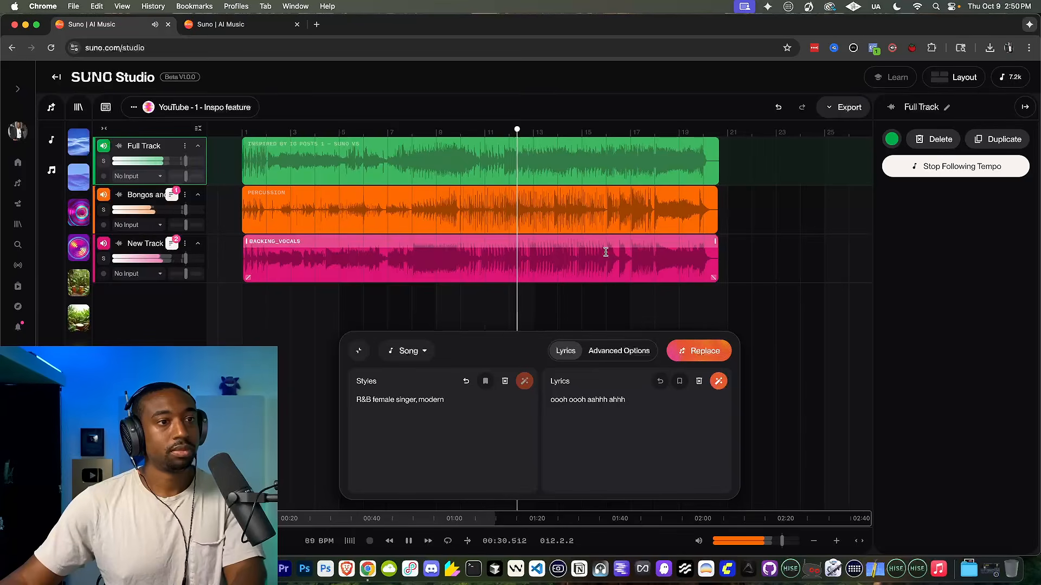
{"action": "key", "text": "space"}
Step: Select the backing vocals clip, collapse the song creation area, and view the clip's tempo options
{"action": "left_click", "coordinate": [564, 247]}
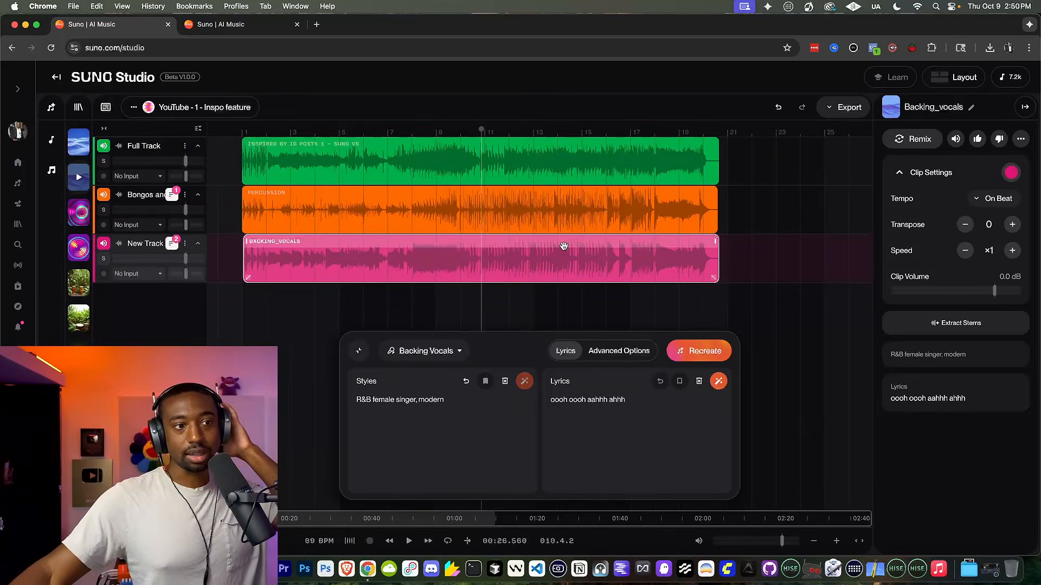
{"action": "left_click", "coordinate": [356, 360]}
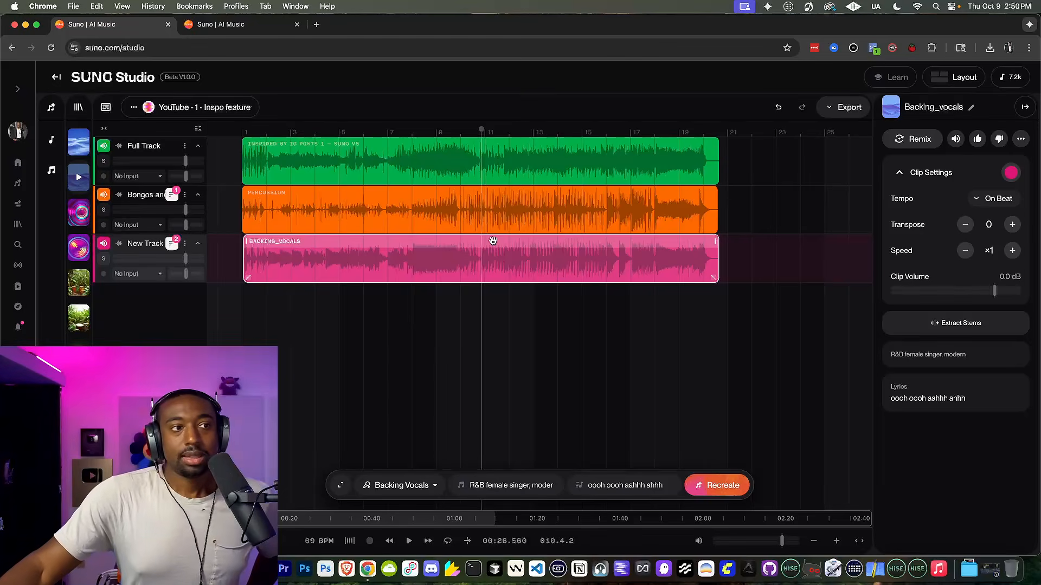
{"action": "left_click", "coordinate": [669, 206]}
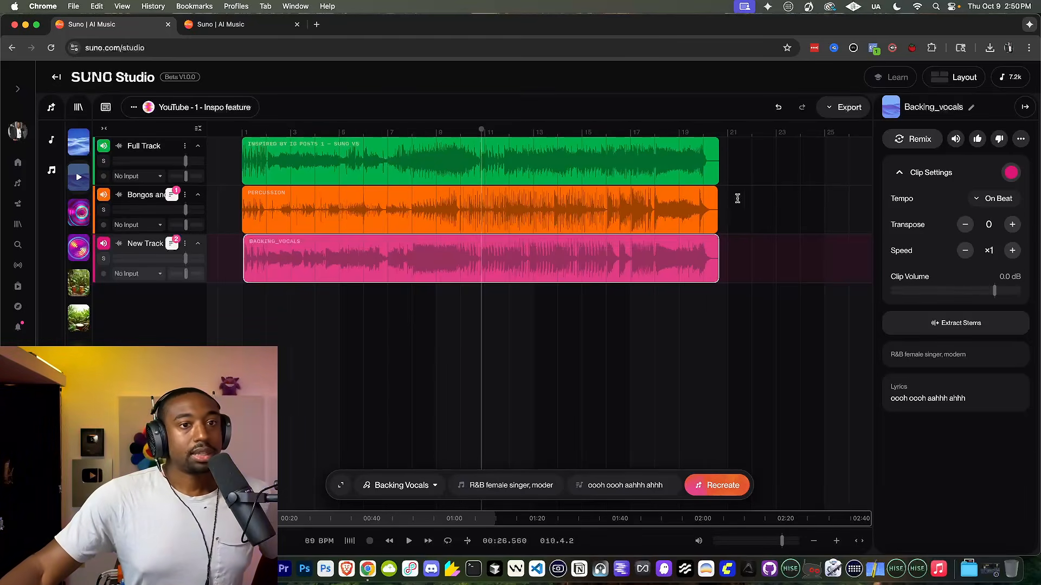
{"action": "left_click", "coordinate": [978, 198]}
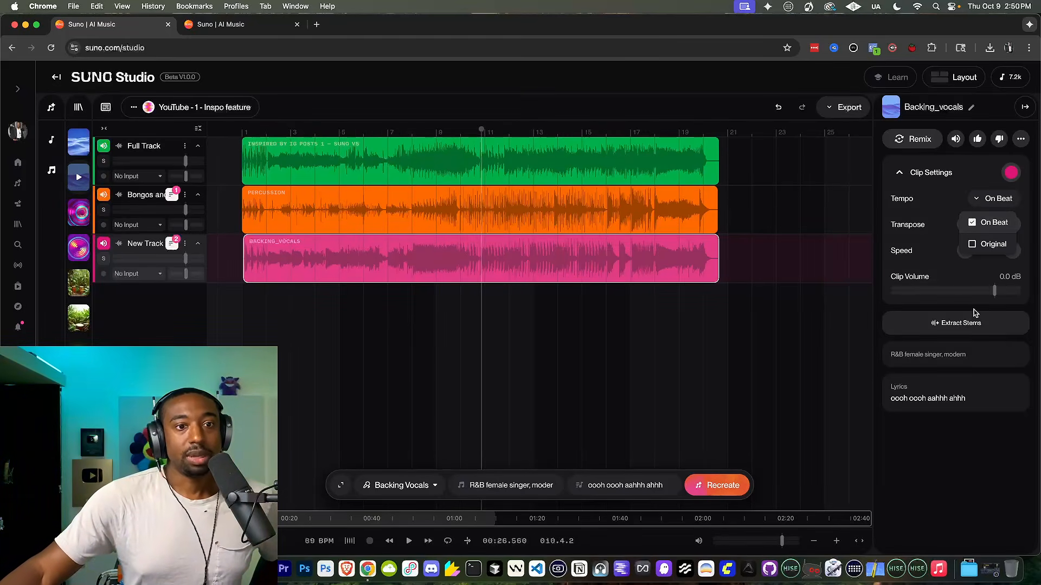
{"action": "left_click", "coordinate": [965, 453]}
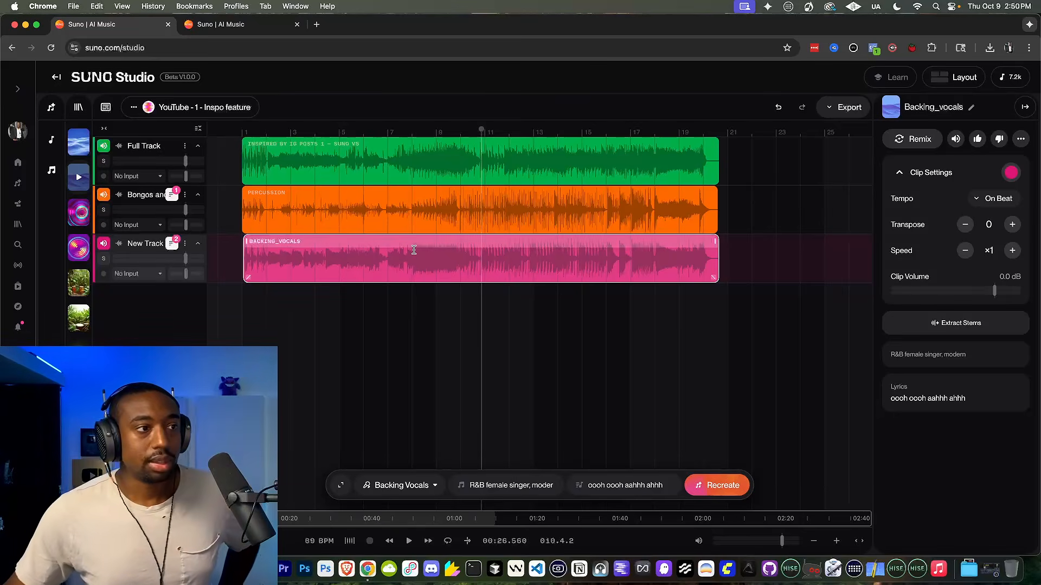
Step: Insert all Version 1 stems of the full song clip as separate tracks and unmute the full track
{"action": "left_click", "coordinate": [386, 145]}
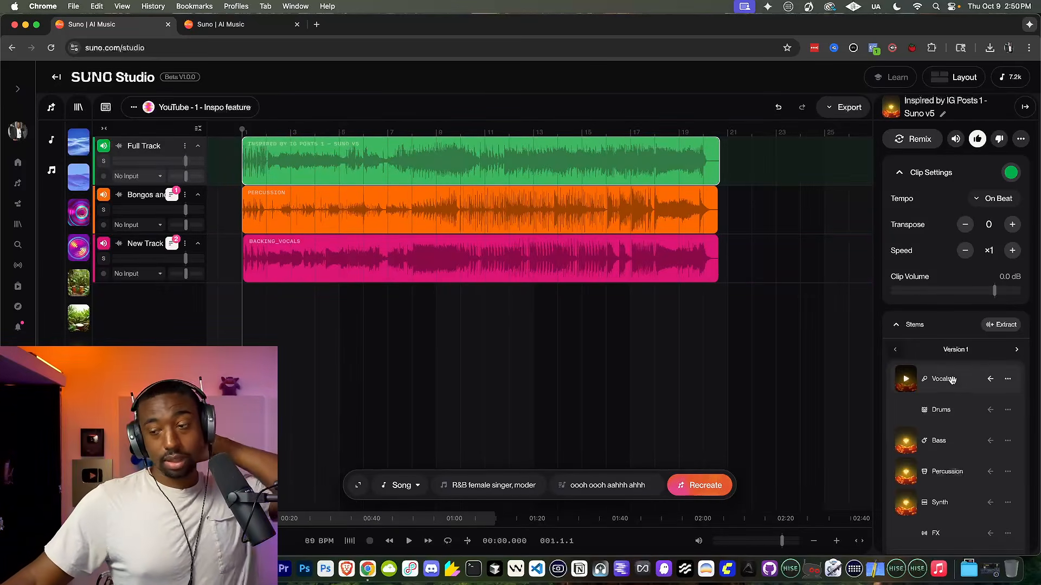
{"action": "scroll", "coordinate": [953, 380], "scroll_direction": "down", "scroll_amount": 3}
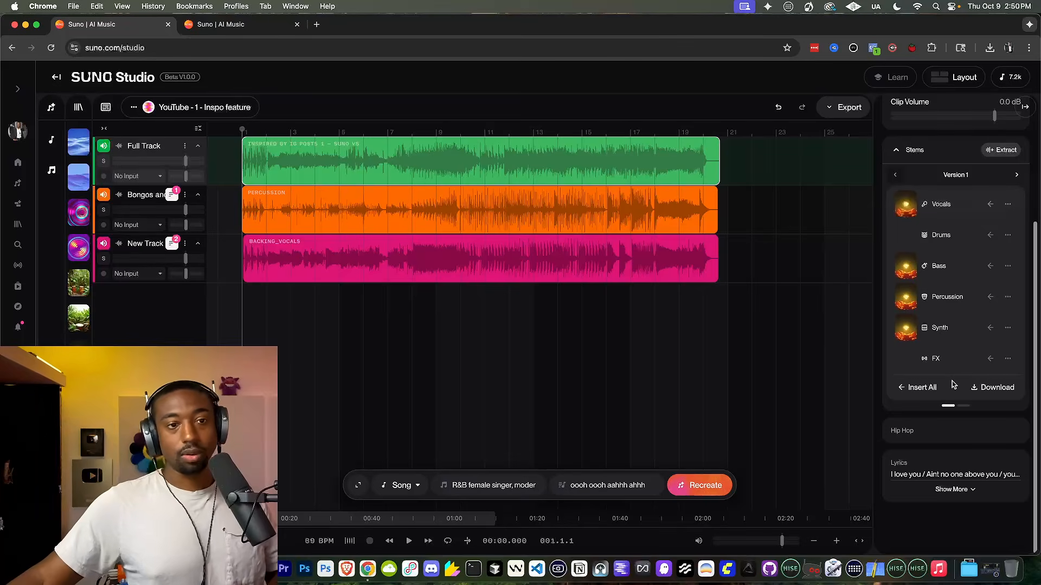
{"action": "left_click", "coordinate": [921, 387]}
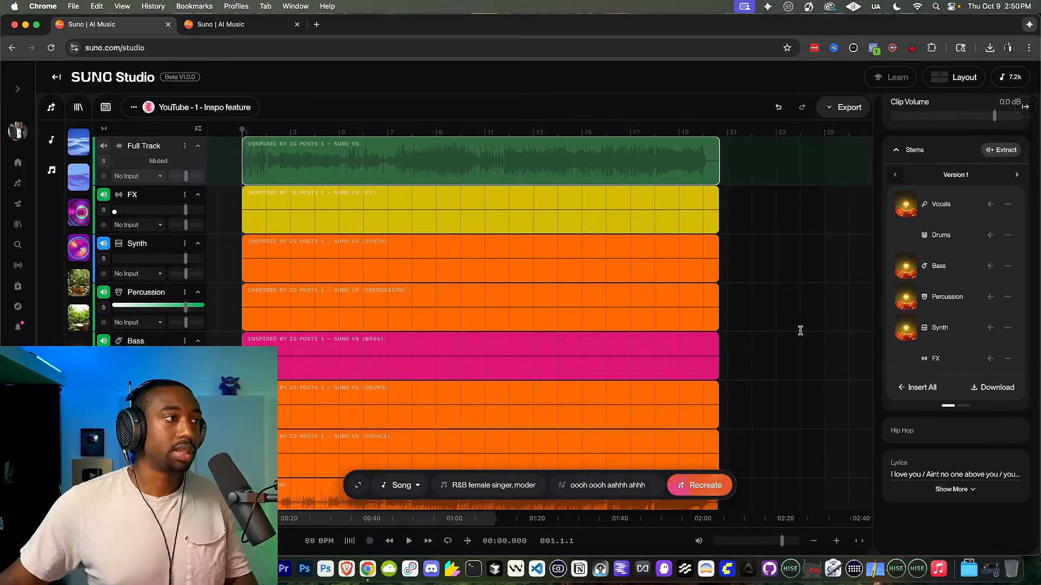
{"action": "left_click", "coordinate": [103, 146]}
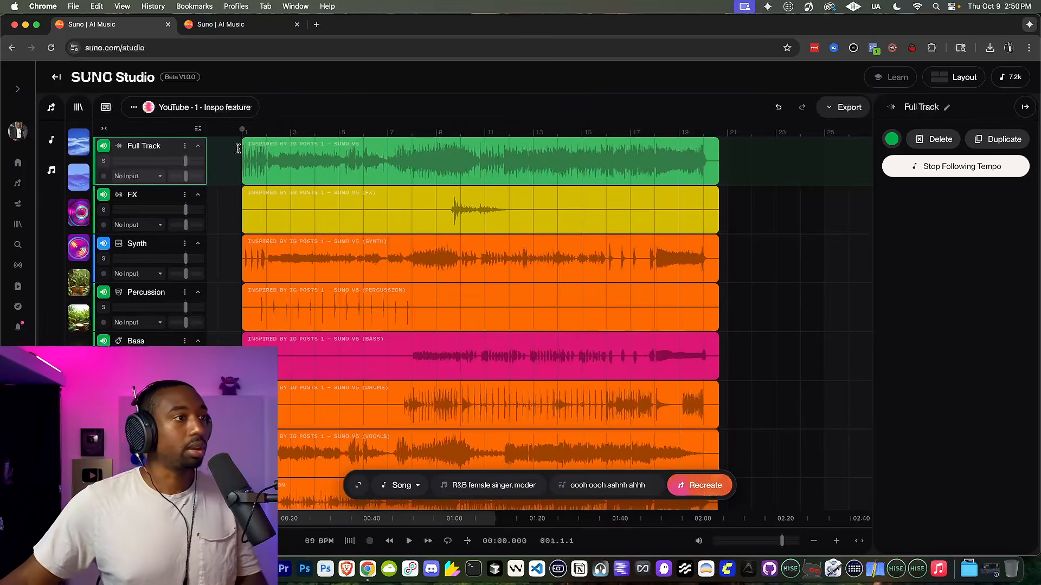
Step: Export the project with its stem tracks as a multitrack and show the downloaded ZIP file in Finder
{"action": "scroll", "coordinate": [447, 239], "scroll_direction": "down", "scroll_amount": 3}
{"action": "scroll", "coordinate": [447, 239], "scroll_direction": "down", "scroll_amount": 3}
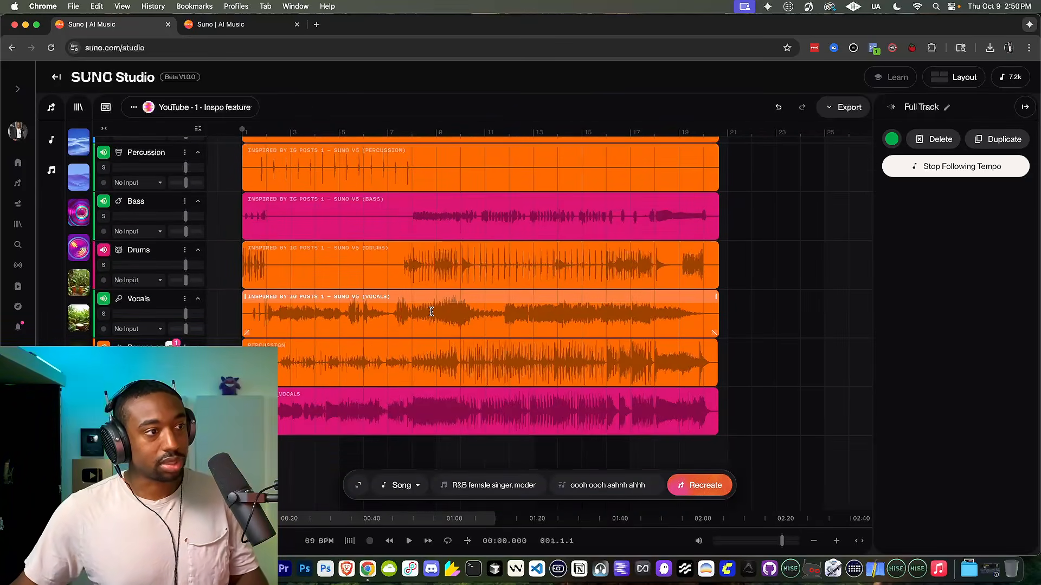
{"action": "scroll", "coordinate": [431, 324], "scroll_direction": "up", "scroll_amount": 6}
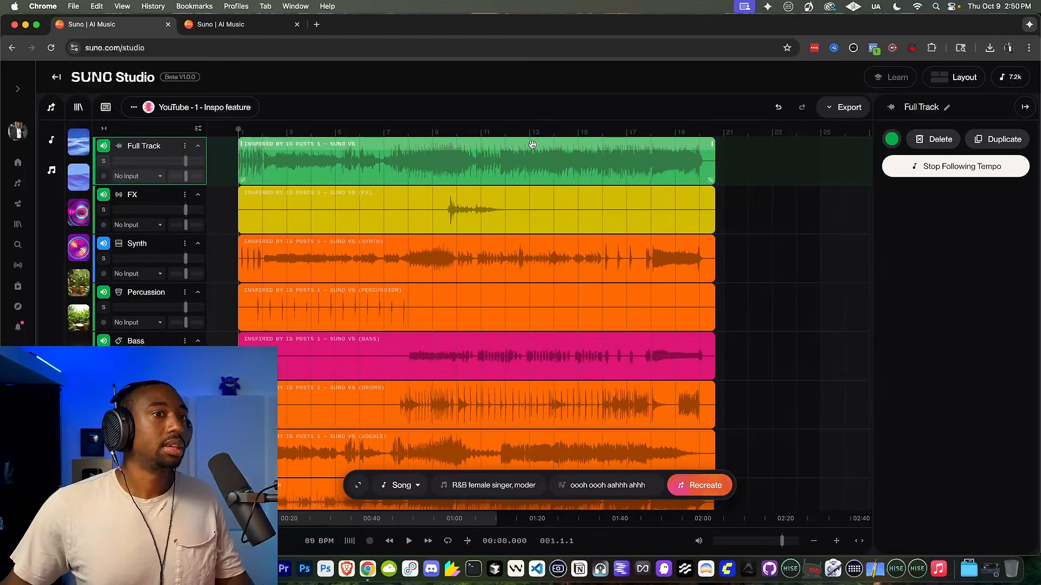
{"action": "left_click", "coordinate": [833, 114]}
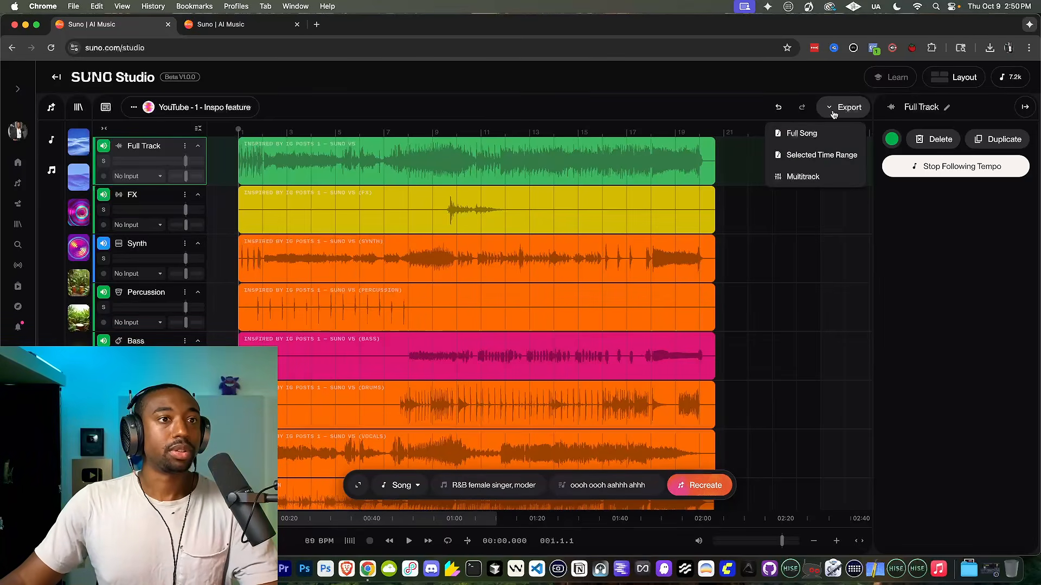
{"action": "left_click", "coordinate": [808, 178]}
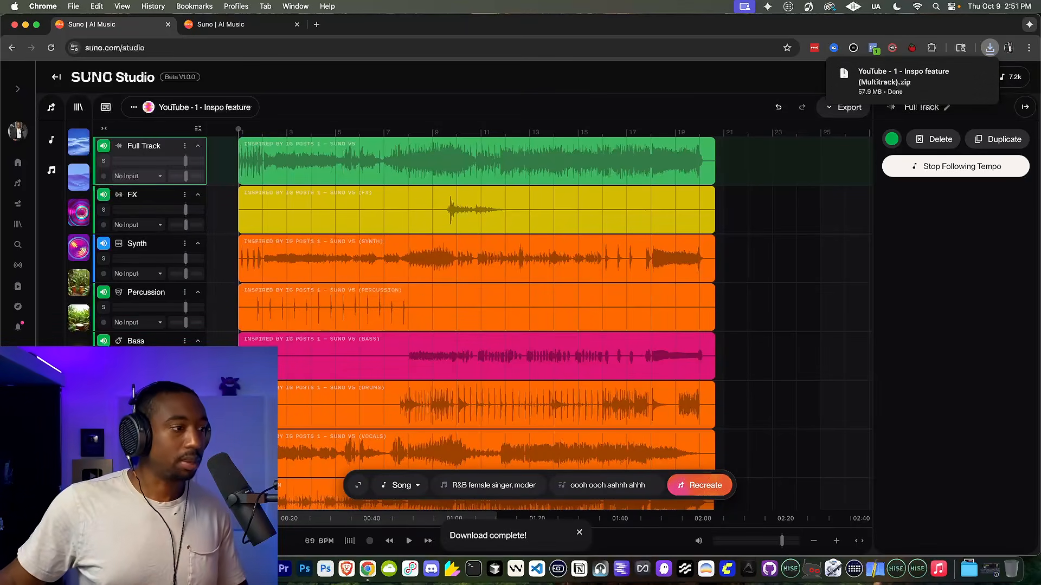
{"action": "left_click", "coordinate": [965, 76]}
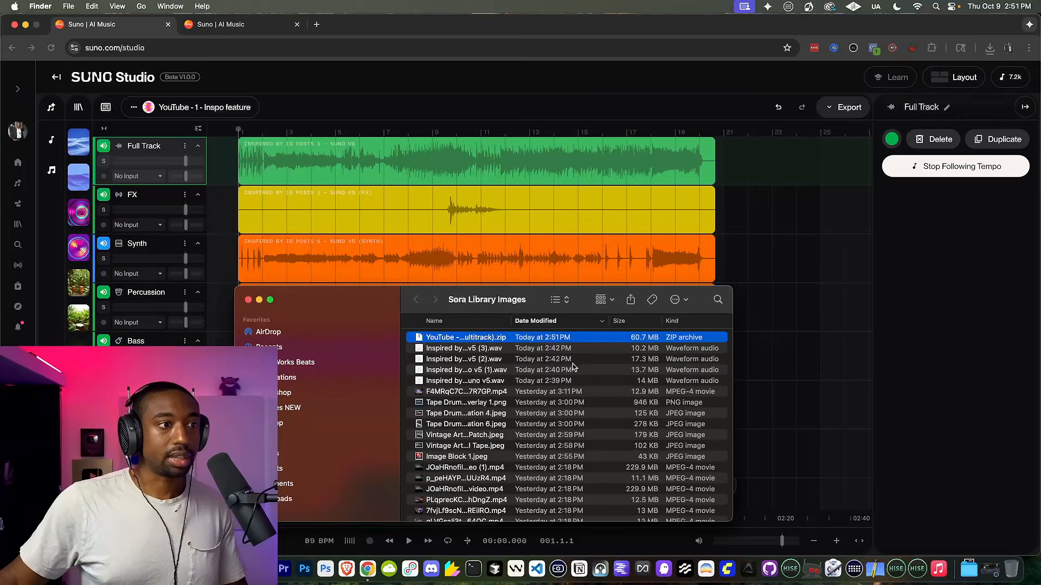
Step: Unpack the downloaded multitrack ZIP and, after viewing the full track clip in Suno Studio, set the Logic Pro project tempo to 89 BPM
{"action": "double_click", "coordinate": [474, 338]}
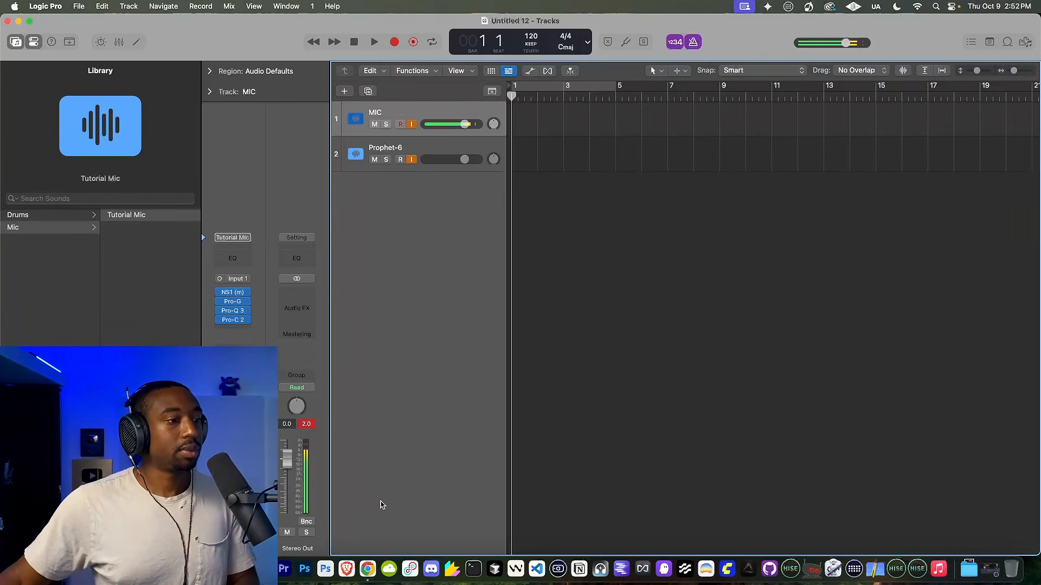
{"action": "left_click", "coordinate": [368, 569]}
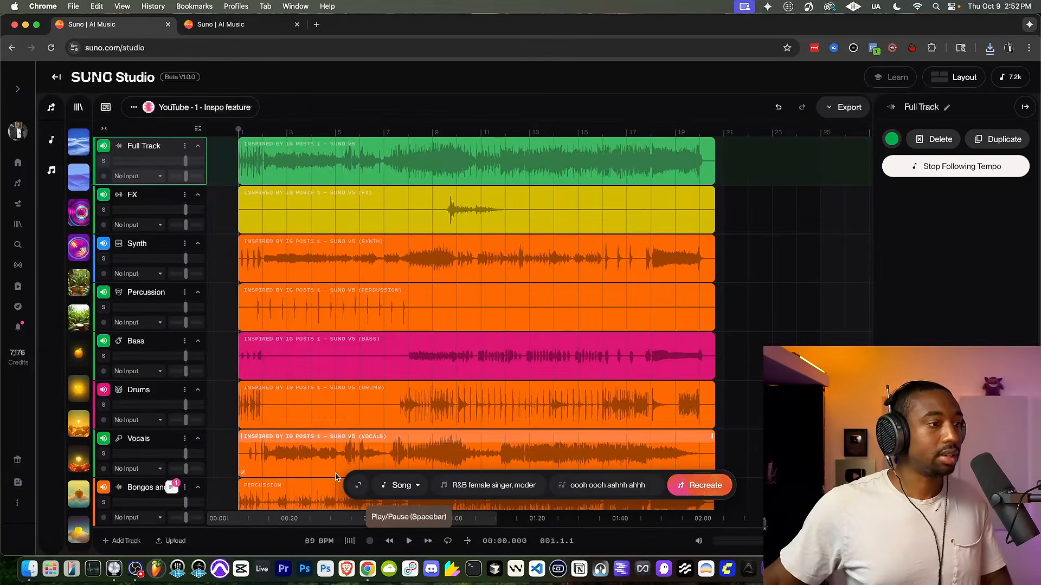
{"action": "left_click", "coordinate": [285, 146]}
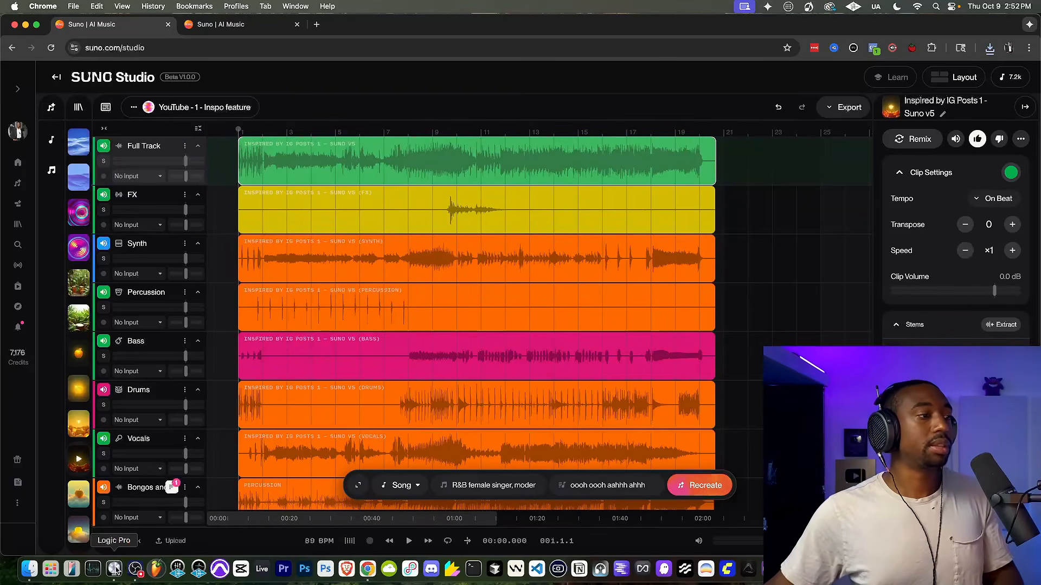
{"action": "left_click", "coordinate": [114, 569]}
{"action": "double_click", "coordinate": [533, 36]}
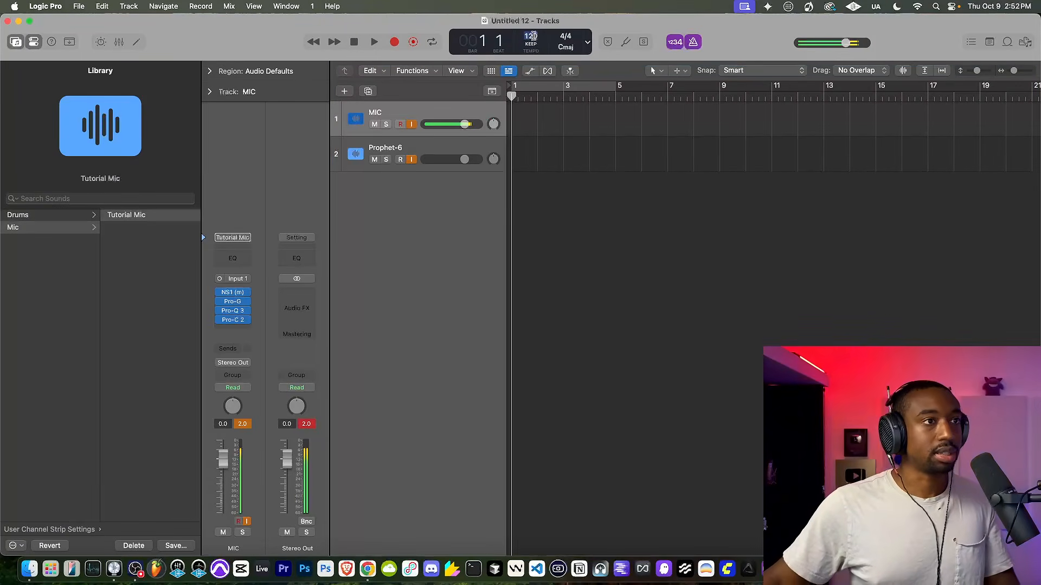
{"action": "type", "text": "89"}
{"action": "key", "text": "Return"}
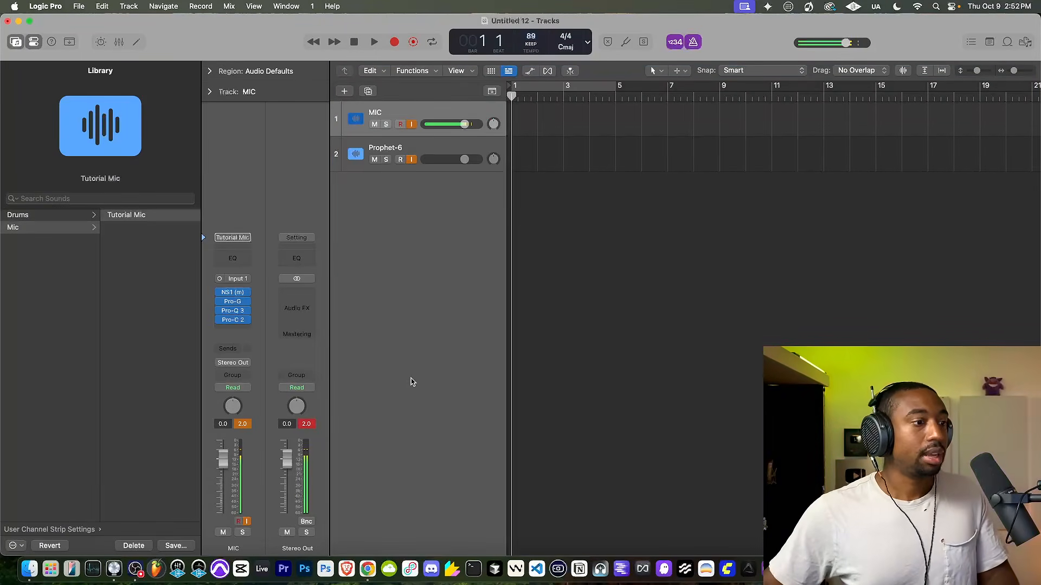
Step: Switch to Suno Studio in Chrome and view the exact project tempo and its Follow Track and Manual BPM options
{"action": "left_click", "coordinate": [368, 568]}
{"action": "left_click", "coordinate": [310, 542]}
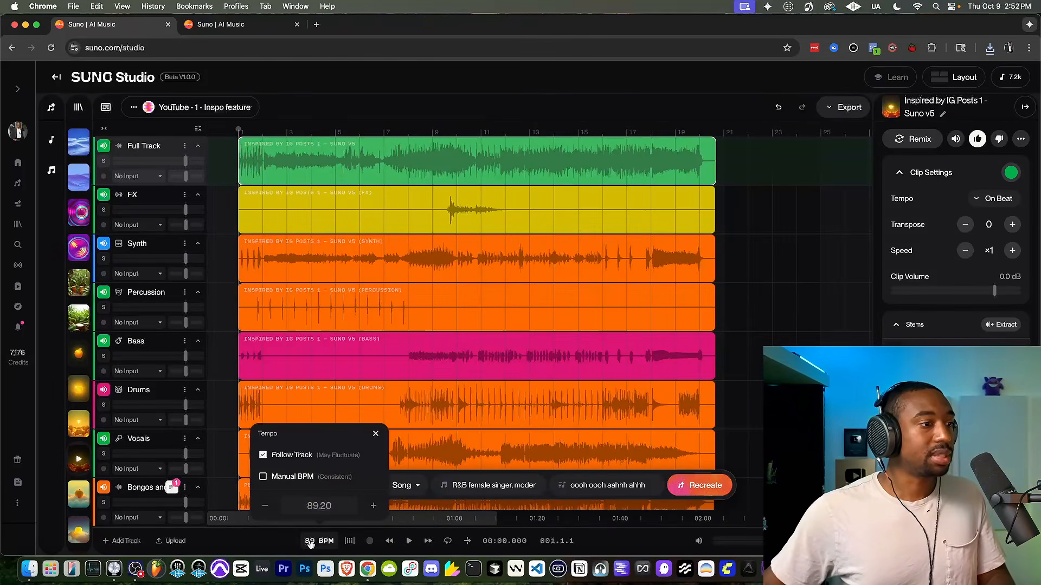
{"action": "left_click", "coordinate": [310, 541]}
{"action": "left_click", "coordinate": [310, 542]}
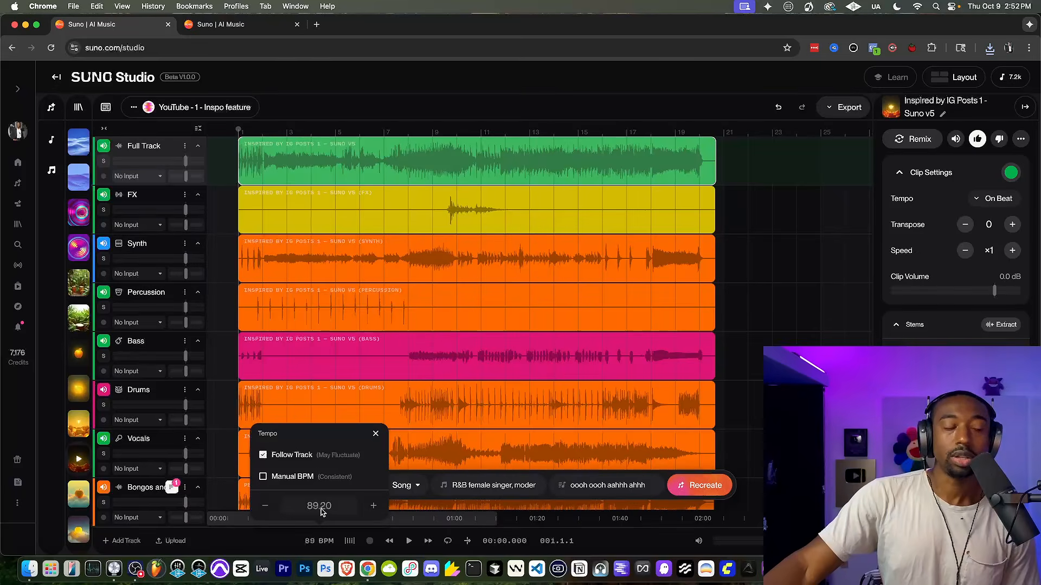
{"action": "left_click", "coordinate": [310, 542]}
{"action": "left_click", "coordinate": [310, 542]}
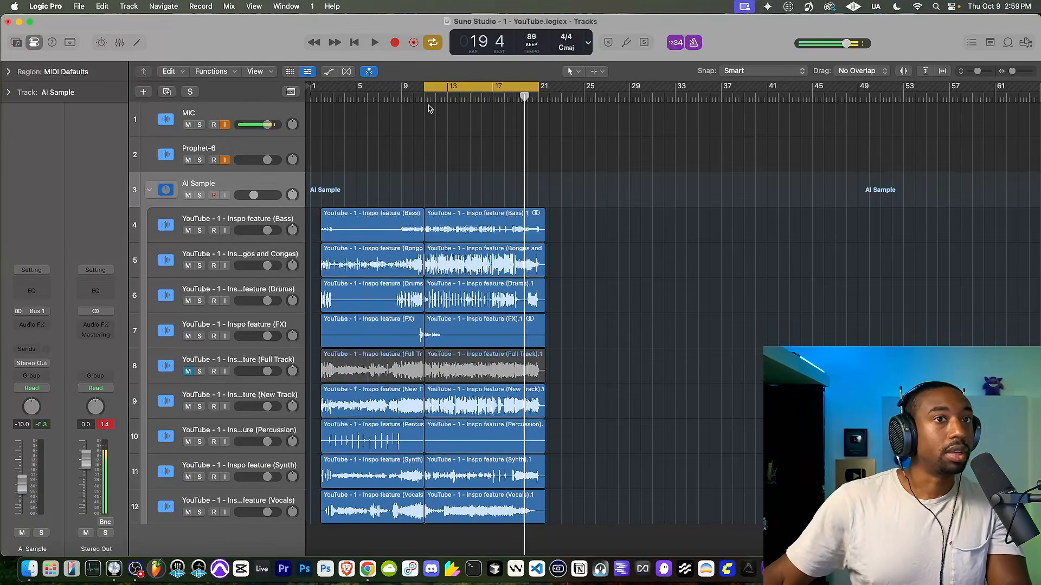
Step: In the Logic Pro project, briefly play the imported stems from bar 11 and inspect how the regions sit on the grid
{"action": "left_click", "coordinate": [423, 97]}
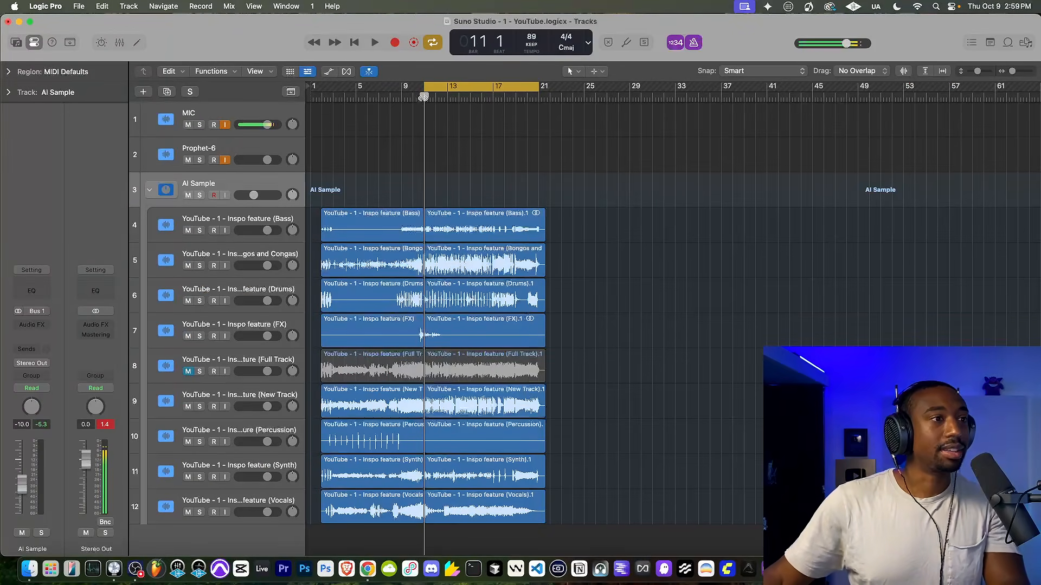
{"action": "key", "text": "space"}
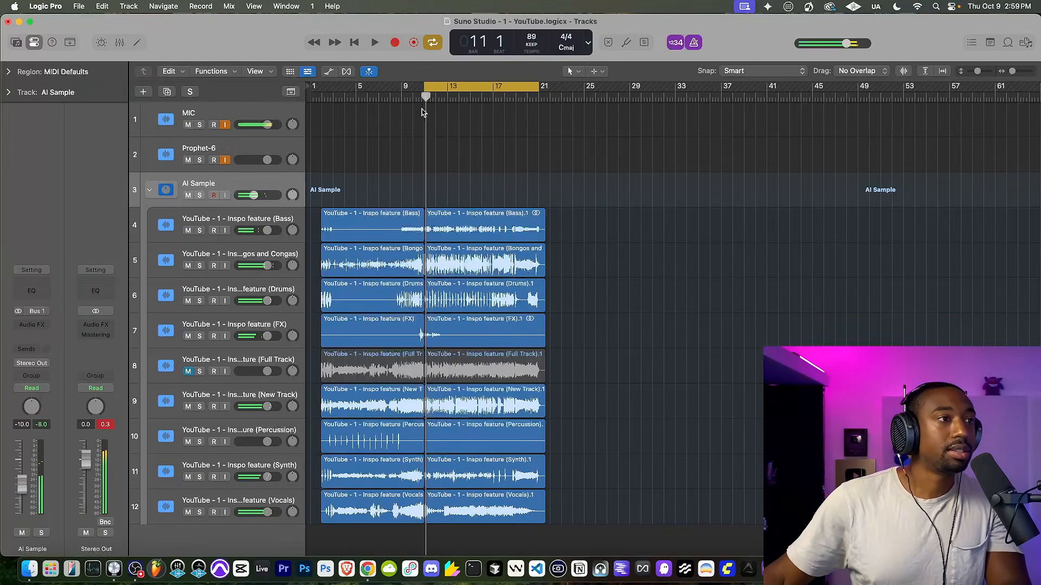
{"action": "key", "text": "space"}
{"action": "scroll", "coordinate": [341, 193], "scroll_direction": "up", "scroll_amount": 5}
{"action": "scroll", "coordinate": [341, 193], "scroll_direction": "down", "scroll_amount": 5}
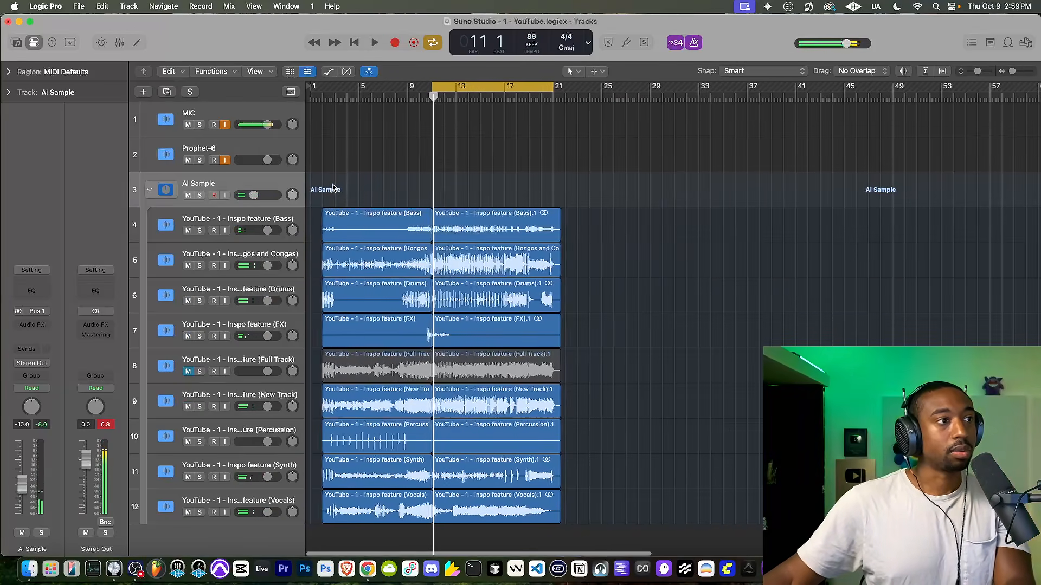
{"action": "scroll", "coordinate": [331, 186], "scroll_direction": "up", "scroll_amount": 5}
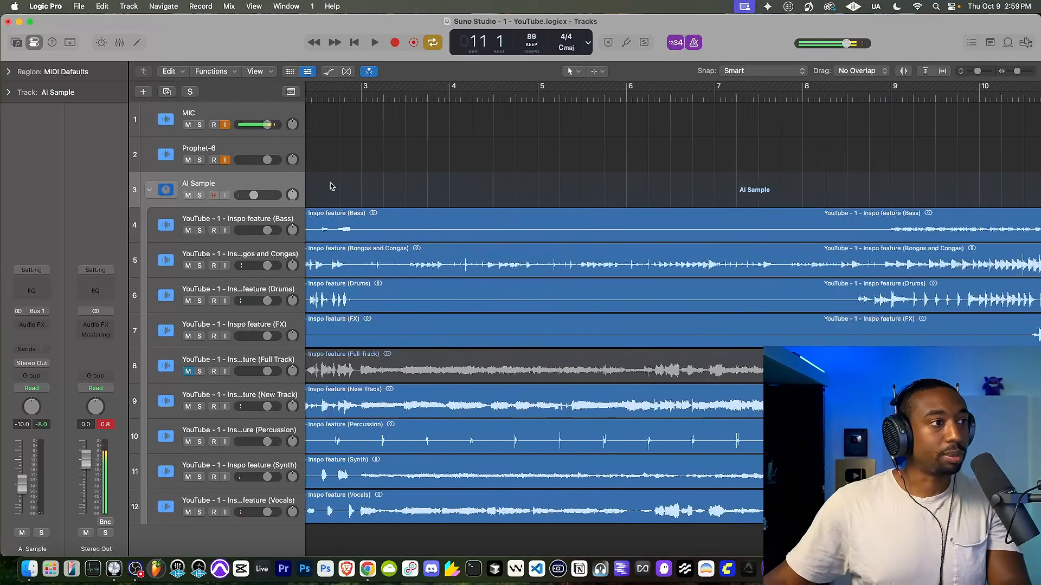
{"action": "scroll", "coordinate": [331, 186], "scroll_direction": "down", "scroll_amount": 5}
Step: Check the tempo in Suno Studio again, switch back to Logic Pro and listen to the stems across the bar 11 cut
{"action": "left_click", "coordinate": [367, 568]}
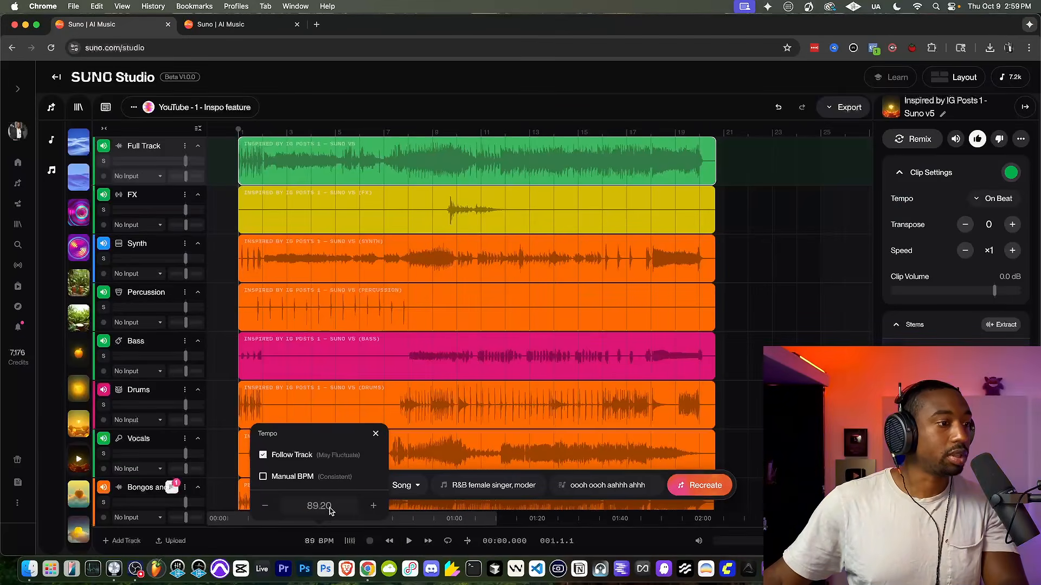
{"action": "left_click", "coordinate": [114, 569]}
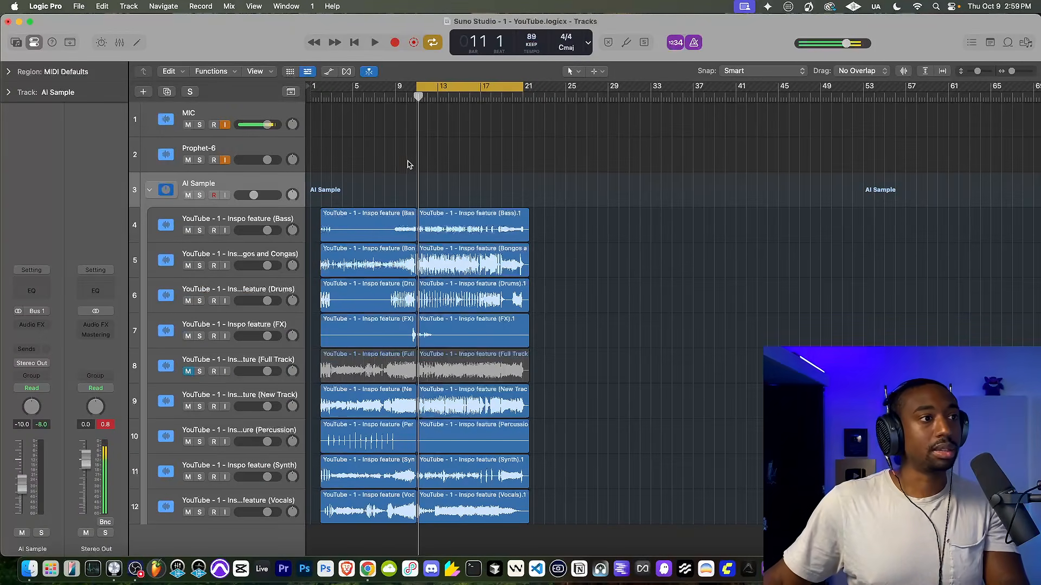
{"action": "scroll", "coordinate": [421, 197], "scroll_direction": "up", "scroll_amount": 5}
{"action": "scroll", "coordinate": [420, 198], "scroll_direction": "down", "scroll_amount": 2}
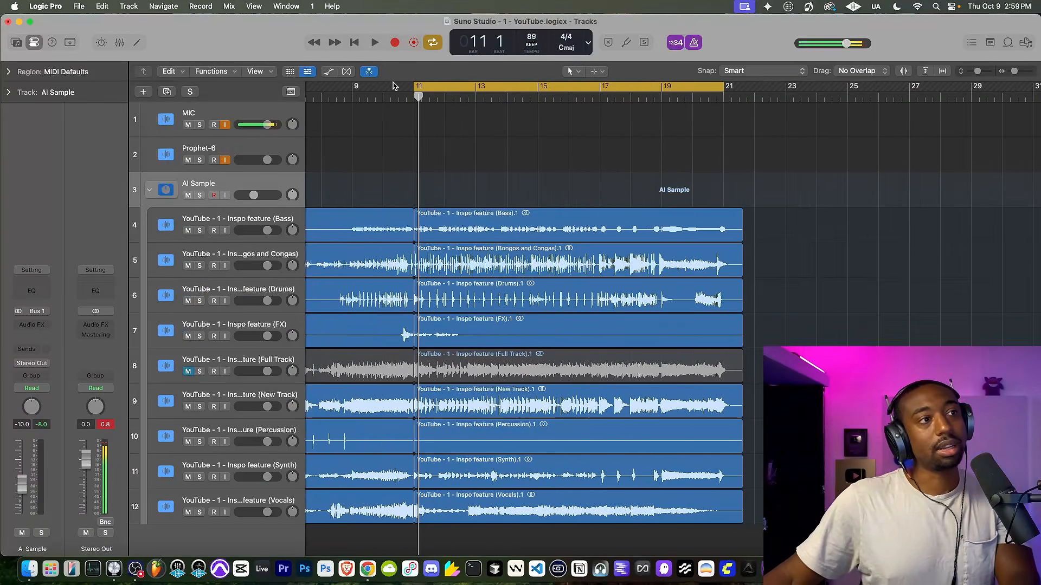
{"action": "left_click", "coordinate": [341, 98]}
{"action": "key", "text": "space"}
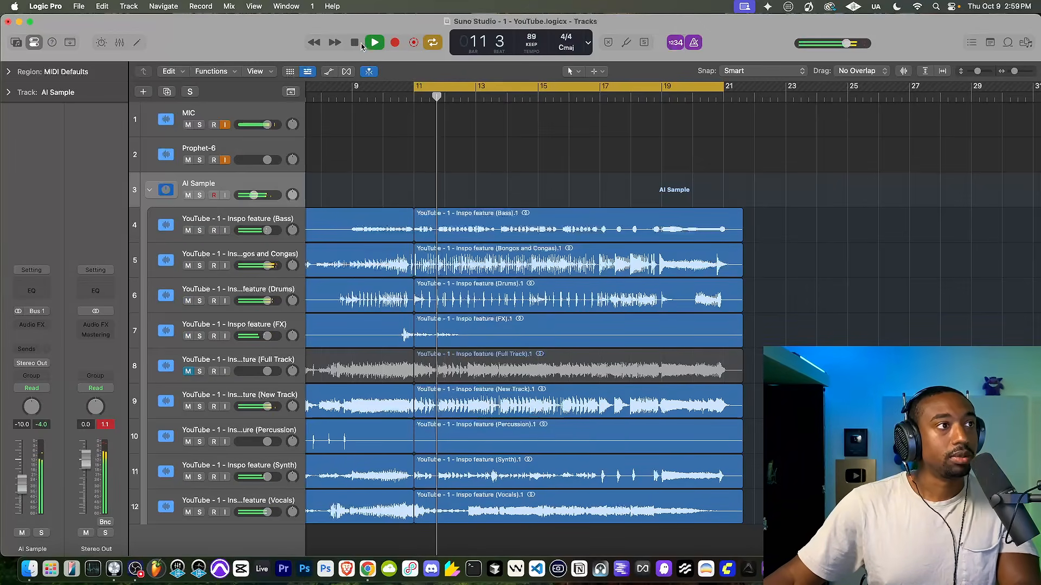
{"action": "key", "text": "space"}
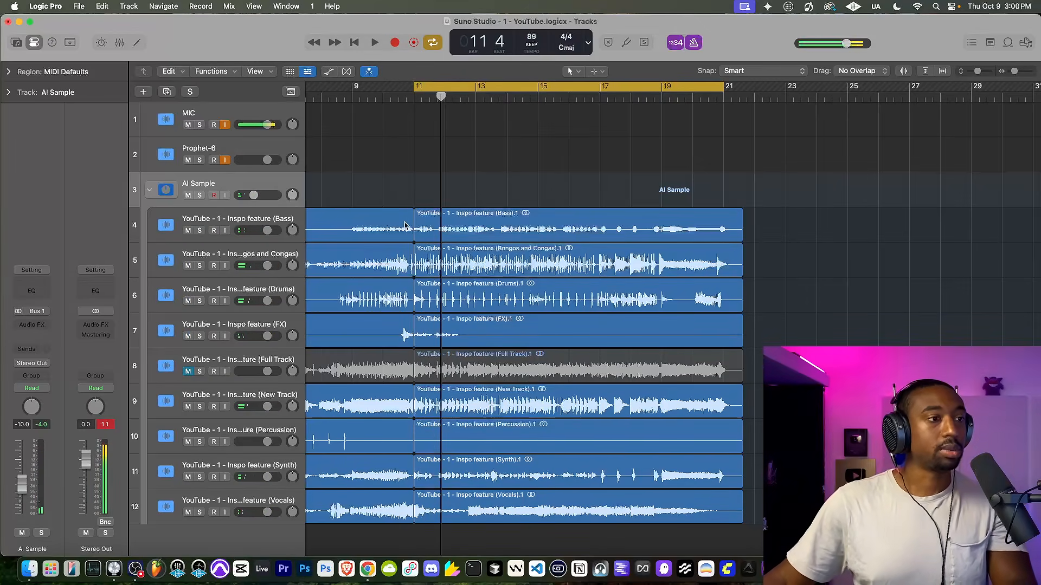
Step: Move the playhead to the bar 11 cut, select all stem regions before it, and clear the selection
{"action": "scroll", "coordinate": [407, 225], "scroll_direction": "up", "scroll_amount": 10}
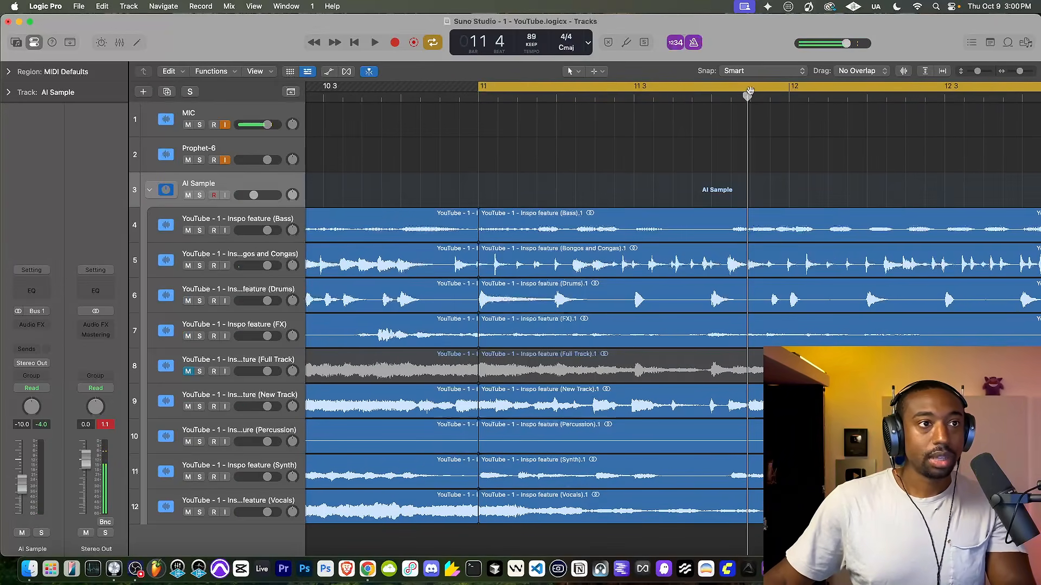
{"action": "left_click_drag", "start_coordinate": [748, 92], "coordinate": [476, 127]}
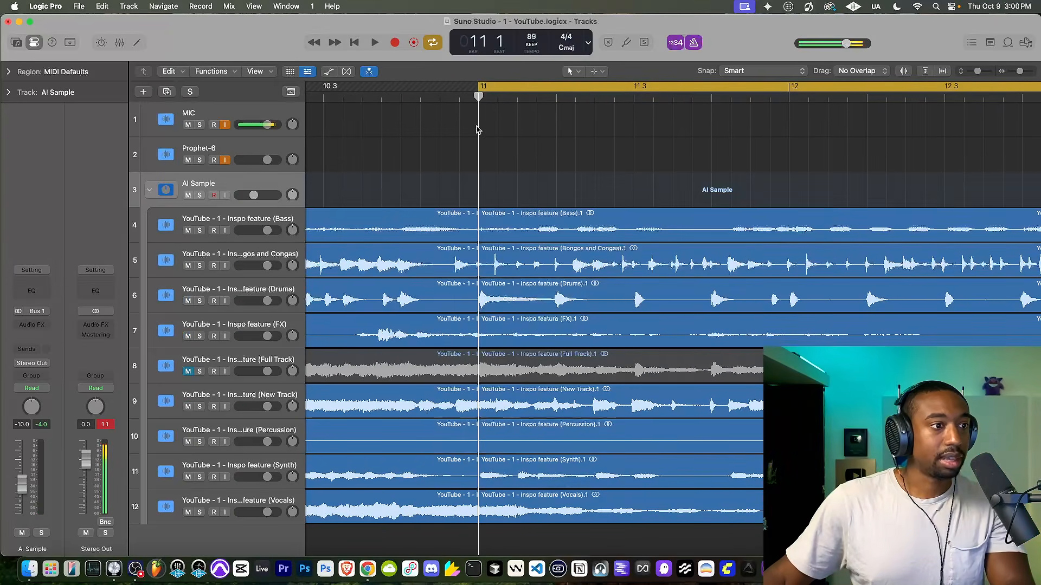
{"action": "left_click_drag", "start_coordinate": [440, 175], "coordinate": [465, 498]}
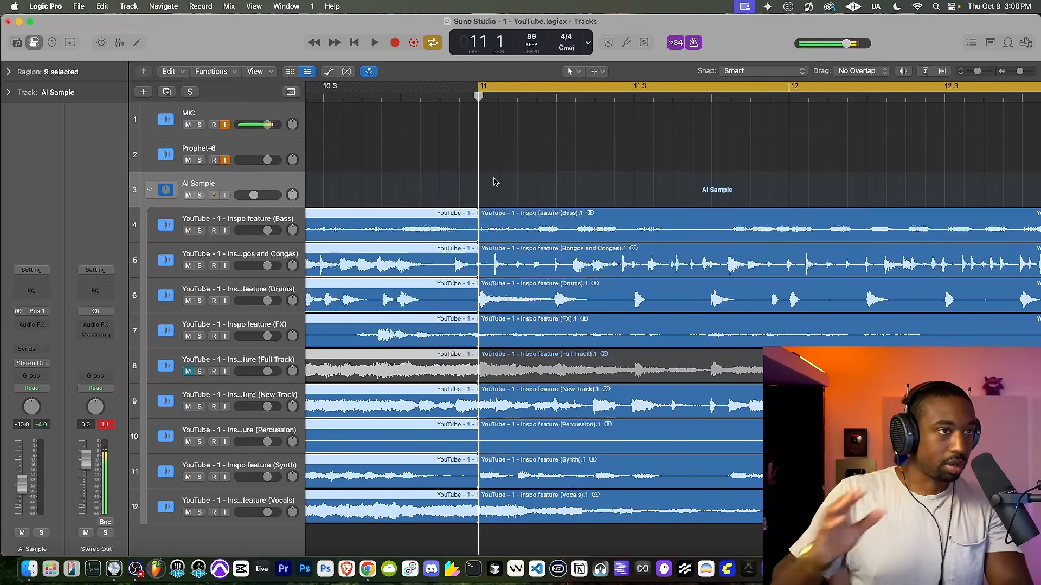
{"action": "scroll", "coordinate": [494, 182], "scroll_direction": "down", "scroll_amount": 5}
{"action": "scroll", "coordinate": [494, 182], "scroll_direction": "left", "scroll_amount": 2}
{"action": "scroll", "coordinate": [493, 182], "scroll_direction": "down", "scroll_amount": 10}
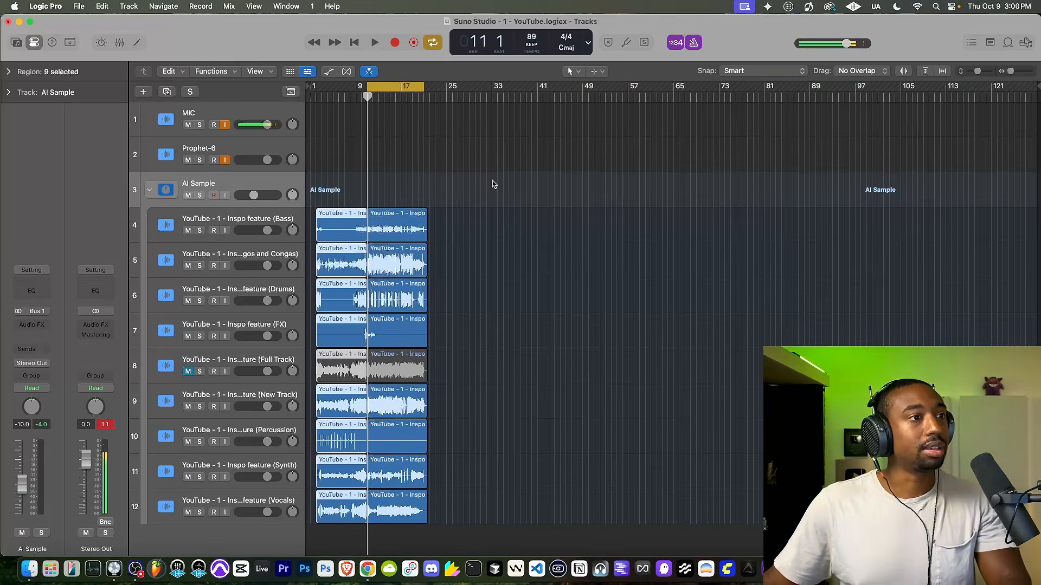
{"action": "left_click", "coordinate": [365, 191]}
Step: Place the playhead at bar 2 and examine where the first stem regions start relative to the grid
{"action": "scroll", "coordinate": [365, 190], "scroll_direction": "up", "scroll_amount": 10}
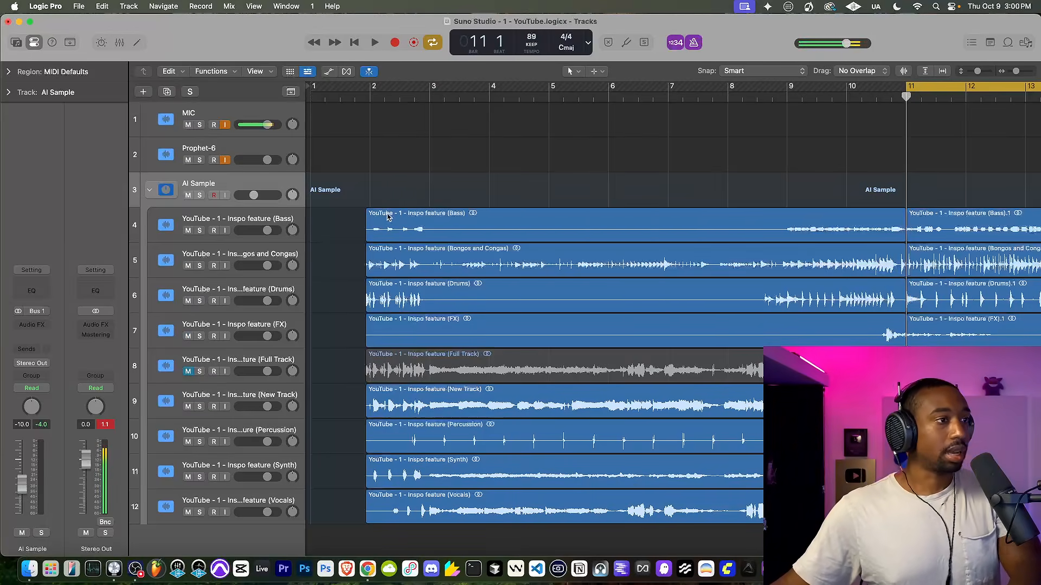
{"action": "left_click", "coordinate": [368, 97]}
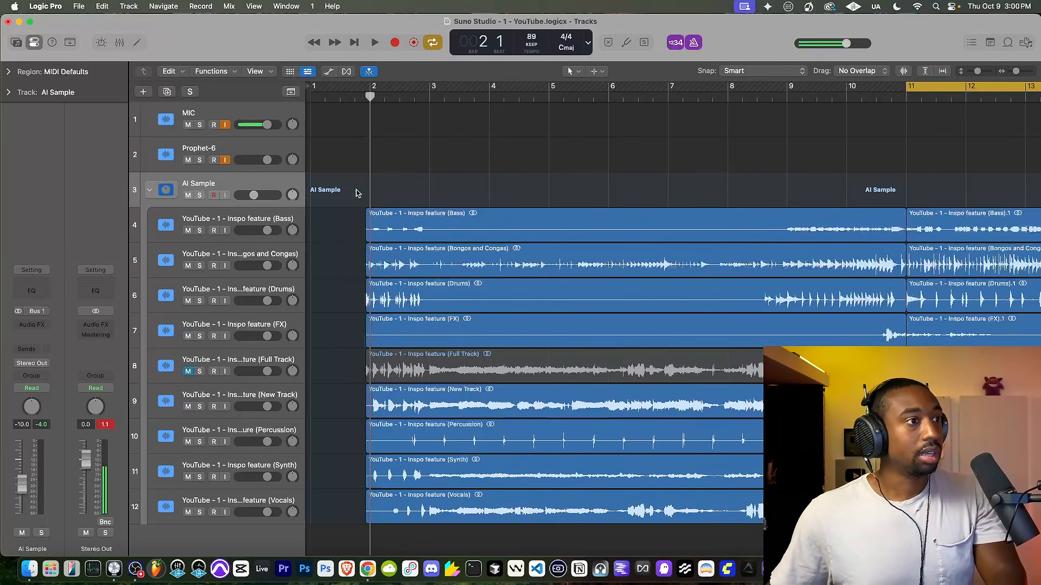
{"action": "scroll", "coordinate": [356, 193], "scroll_direction": "up", "scroll_amount": 3}
{"action": "scroll", "coordinate": [413, 187], "scroll_direction": "up", "scroll_amount": 5}
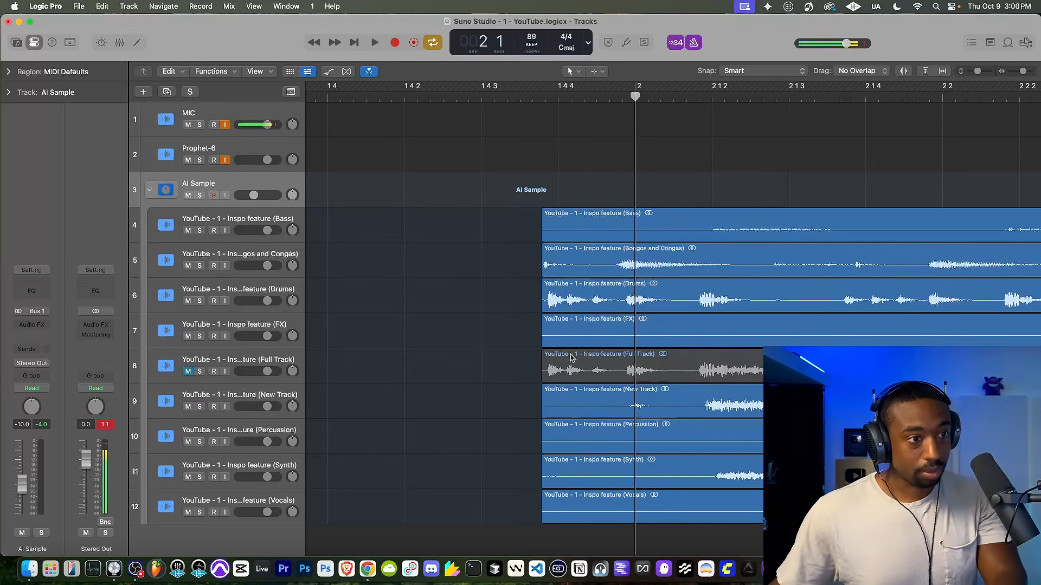
{"action": "scroll", "coordinate": [570, 358], "scroll_direction": "down", "scroll_amount": 10}
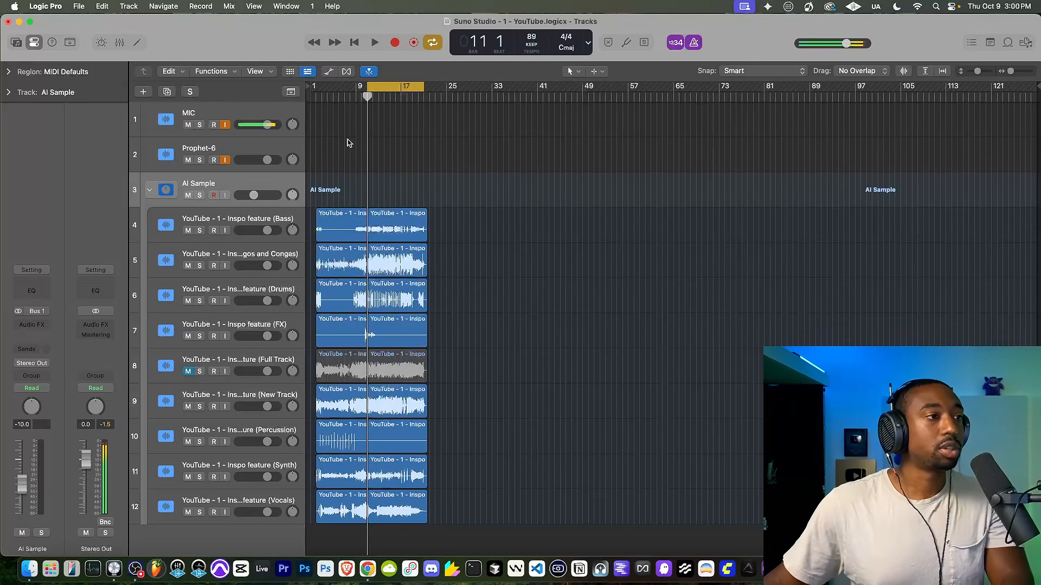
Step: Briefly play the opening of the stems from just before bar 2
{"action": "scroll", "coordinate": [378, 146], "scroll_direction": "up", "scroll_amount": 5}
{"action": "scroll", "coordinate": [378, 145], "scroll_direction": "left", "scroll_amount": 3}
{"action": "scroll", "coordinate": [424, 146], "scroll_direction": "left", "scroll_amount": 5}
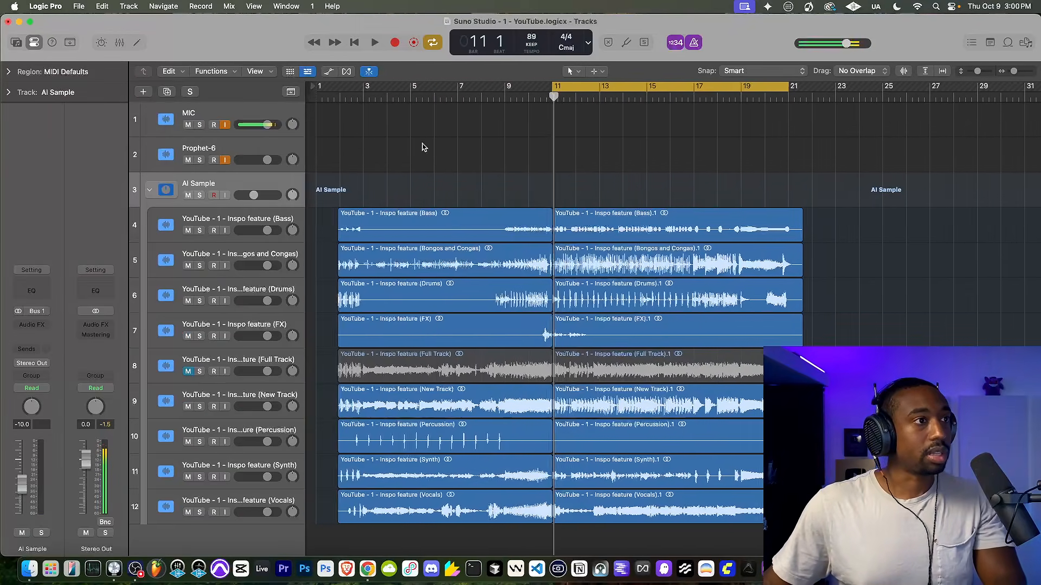
{"action": "left_click", "coordinate": [334, 95]}
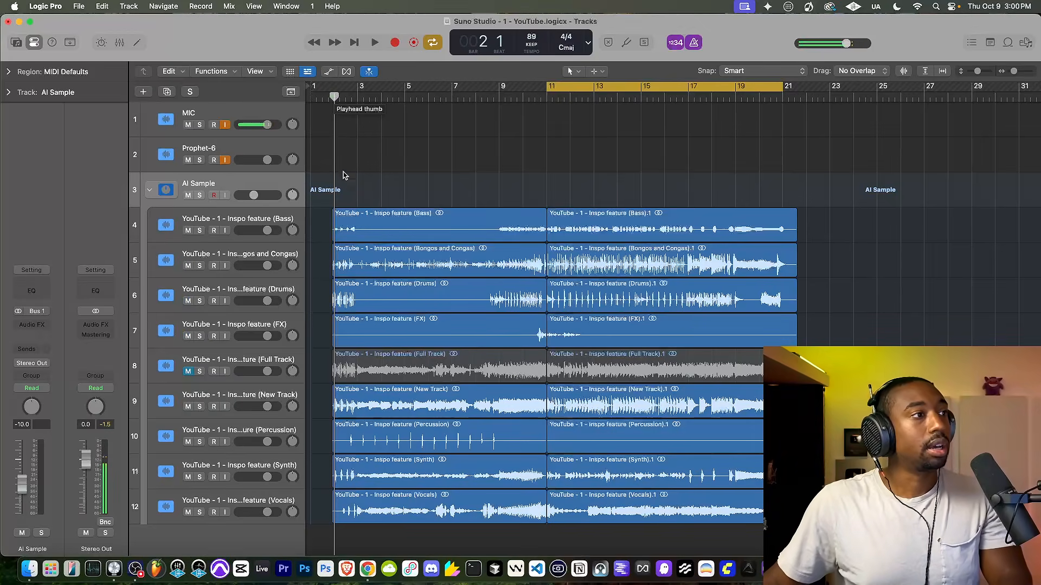
{"action": "left_click", "coordinate": [327, 97]}
{"action": "key", "text": "space"}
{"action": "key", "text": "space"}
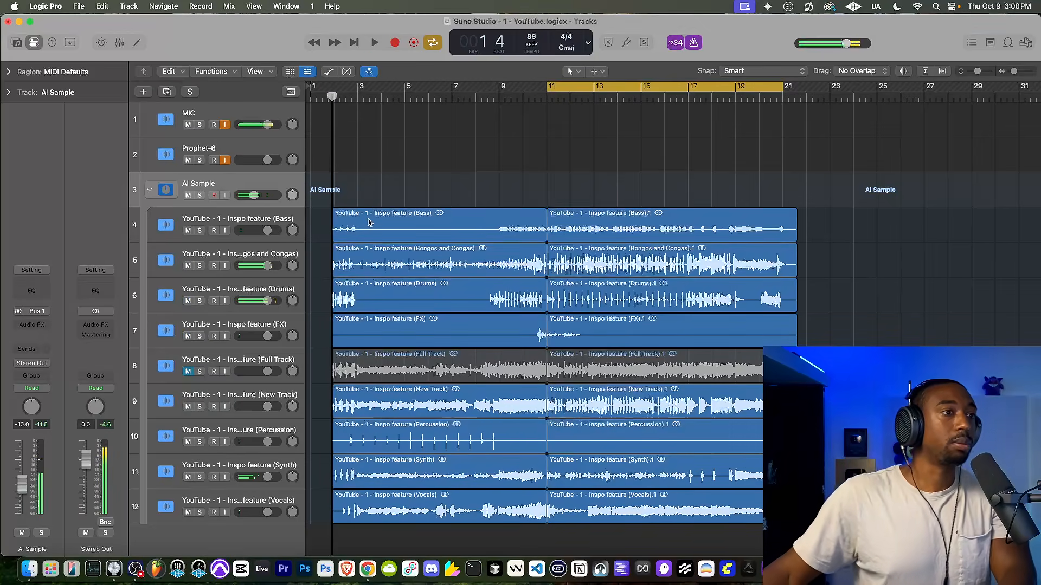
Step: Mute the bass region before bar 11 and play the arrangement from bar 2
{"action": "left_click", "coordinate": [368, 222]}
{"action": "right_click", "coordinate": [359, 223]}
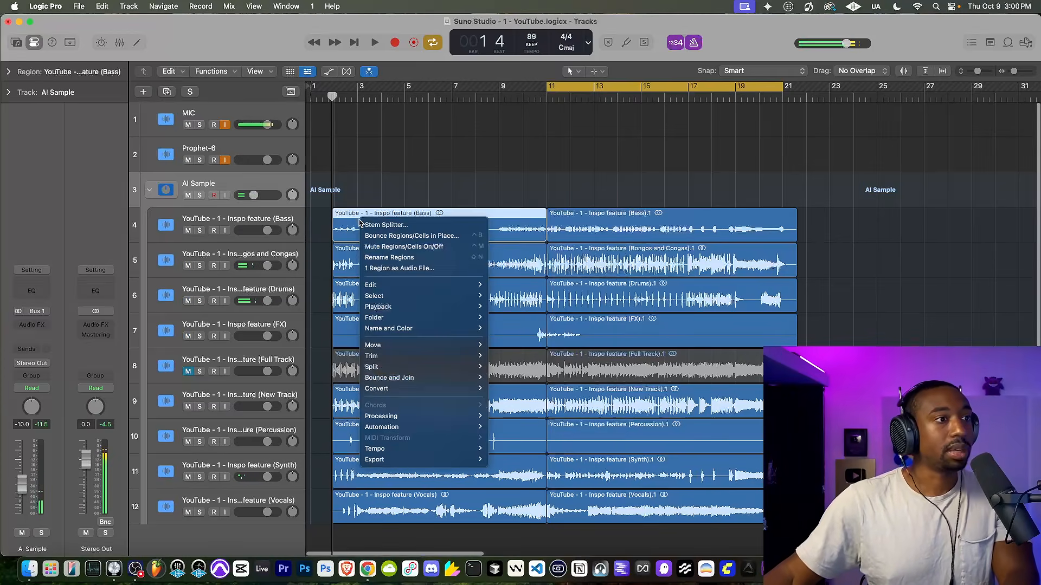
{"action": "left_click", "coordinate": [392, 247]}
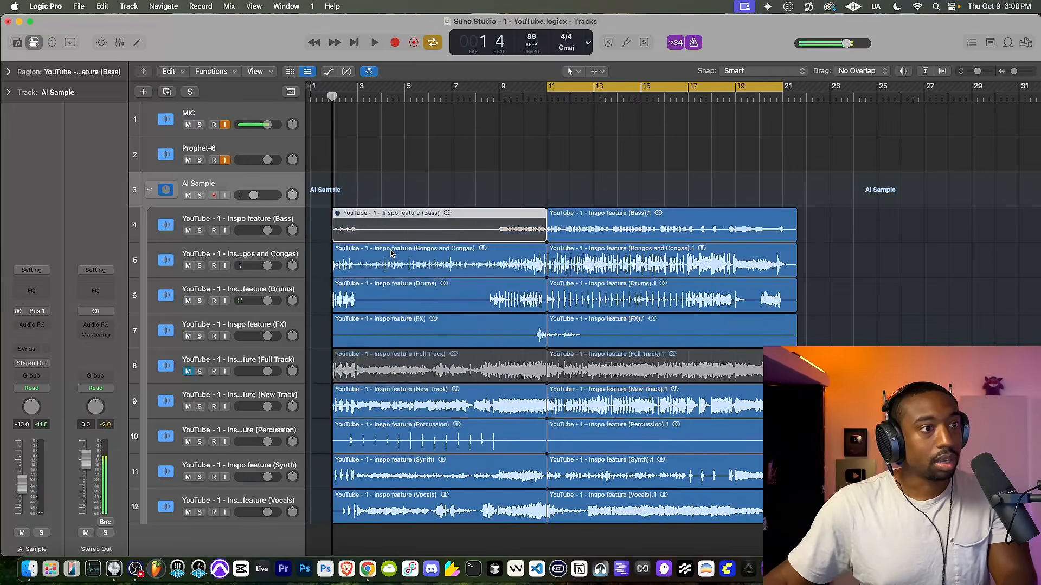
{"action": "key", "text": "space"}
{"action": "left_click", "coordinate": [333, 99]}
{"action": "key", "text": "space"}
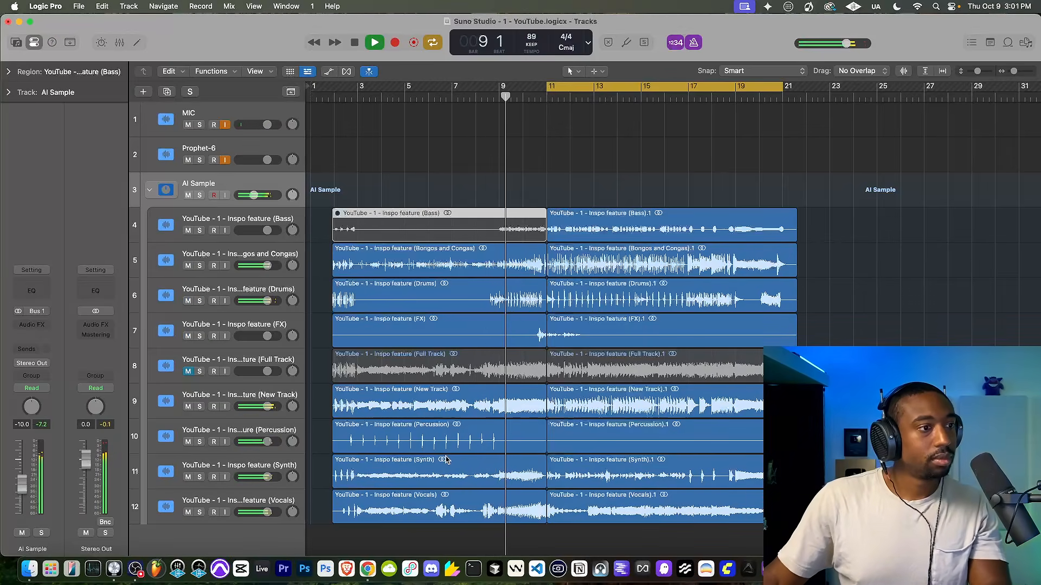
Step: Lower the Full Track stem's volume to the minimum while listening on past bar 11
{"action": "scroll", "coordinate": [477, 374], "scroll_direction": "right", "scroll_amount": 2}
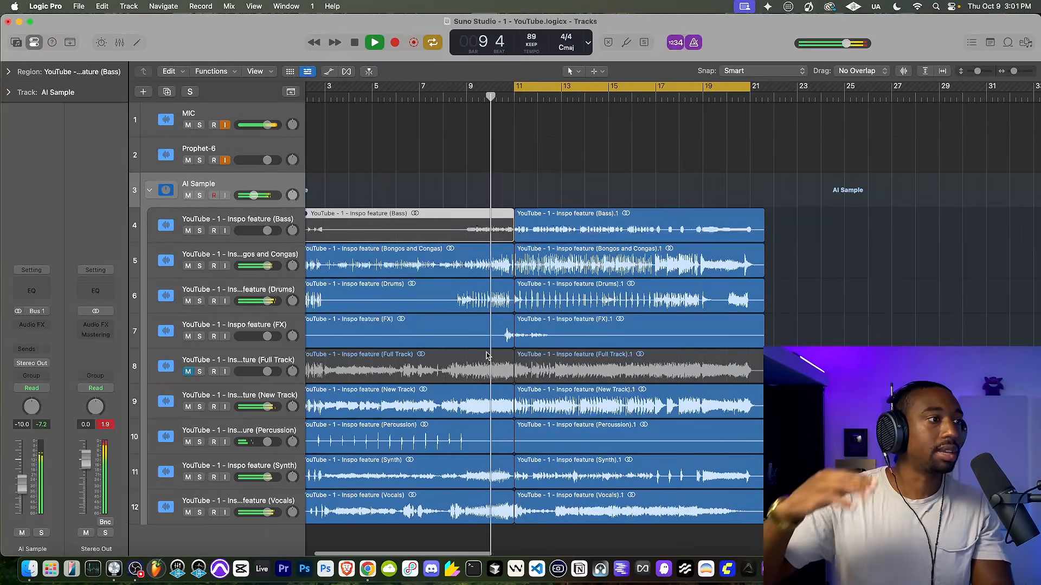
{"action": "scroll", "coordinate": [486, 356], "scroll_direction": "right", "scroll_amount": 2}
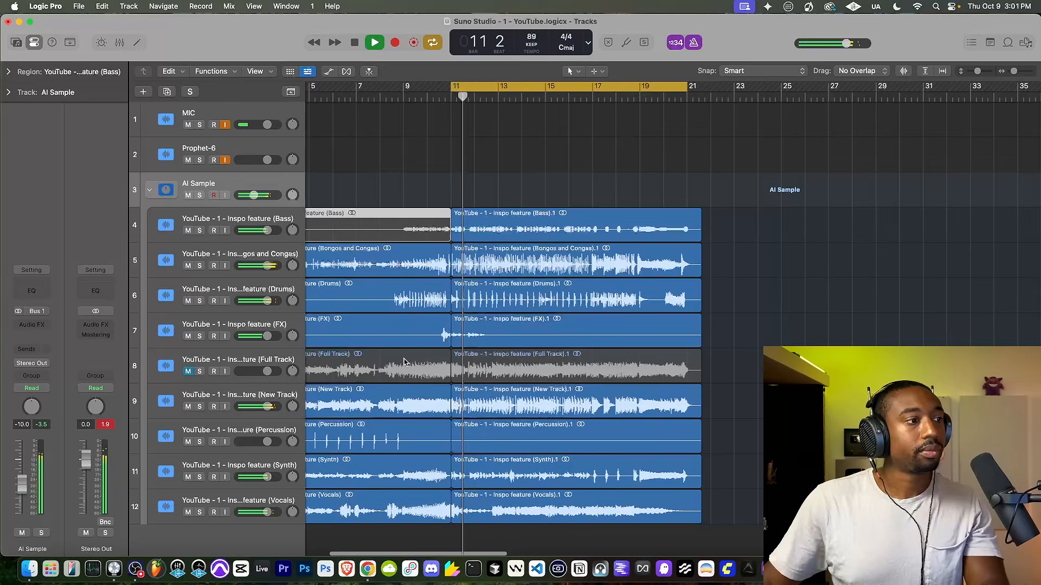
{"action": "mouse_move", "coordinate": [267, 371]}
{"action": "left_click_drag", "start_coordinate": [268, 372], "coordinate": [237, 371]}
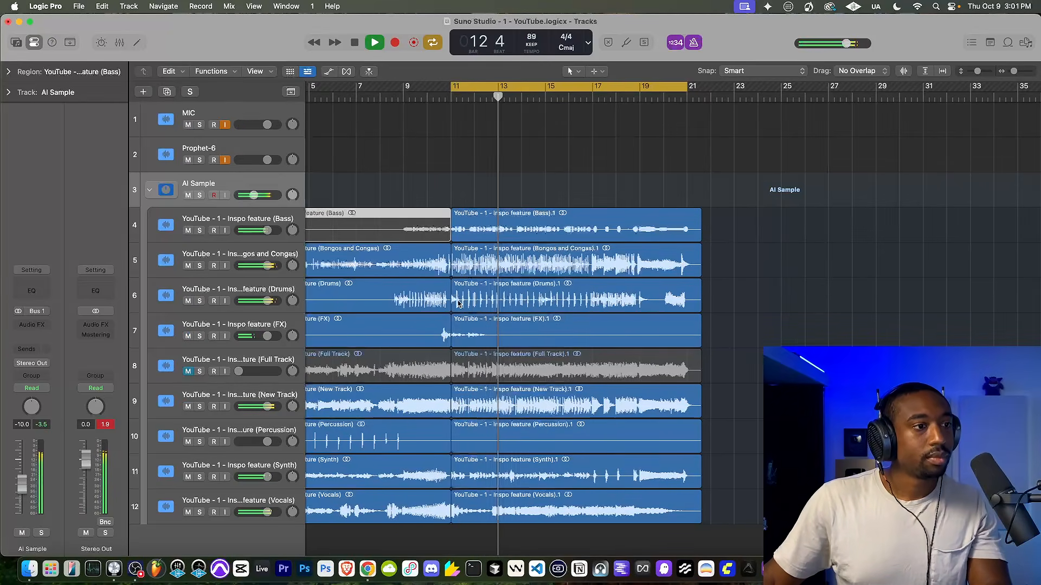
{"action": "scroll", "coordinate": [455, 298], "scroll_direction": "right", "scroll_amount": 1}
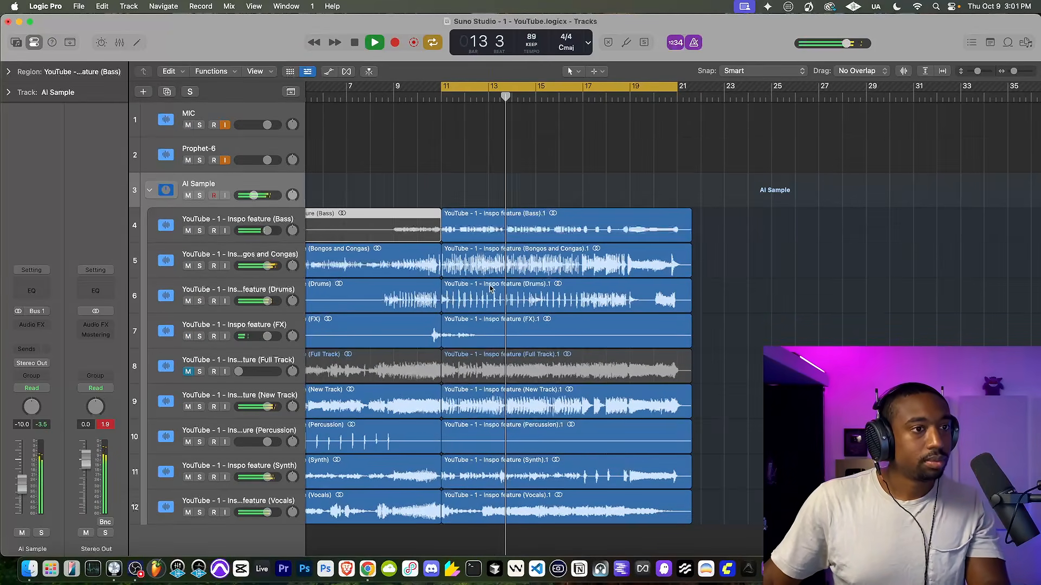
Step: Listen on to bar 14, then briefly replay the stems from the section start at bar 11
{"action": "scroll", "coordinate": [472, 297], "scroll_direction": "right", "scroll_amount": 1}
{"action": "scroll", "coordinate": [479, 292], "scroll_direction": "up", "scroll_amount": 4}
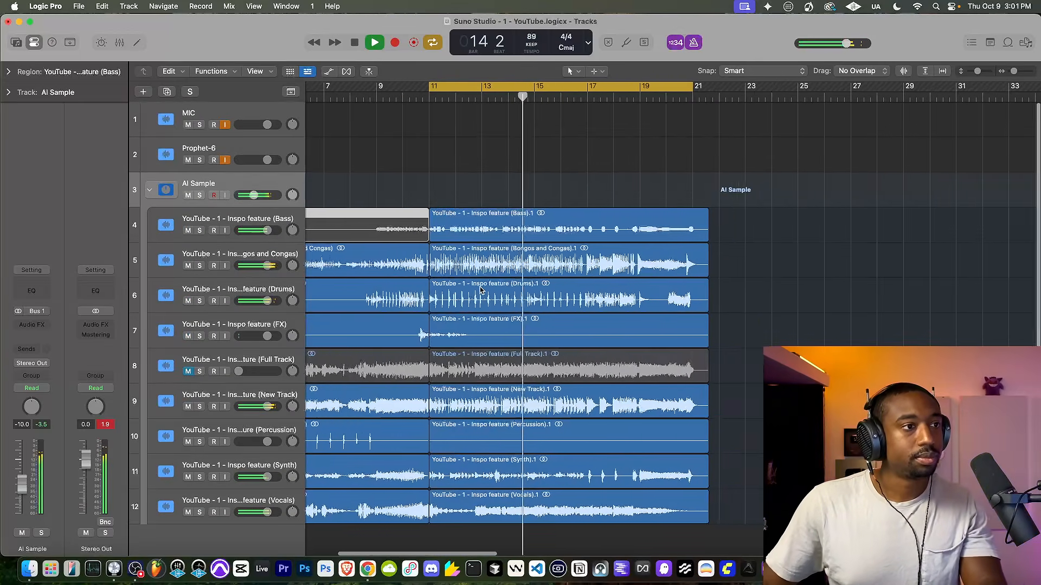
{"action": "key", "text": "space"}
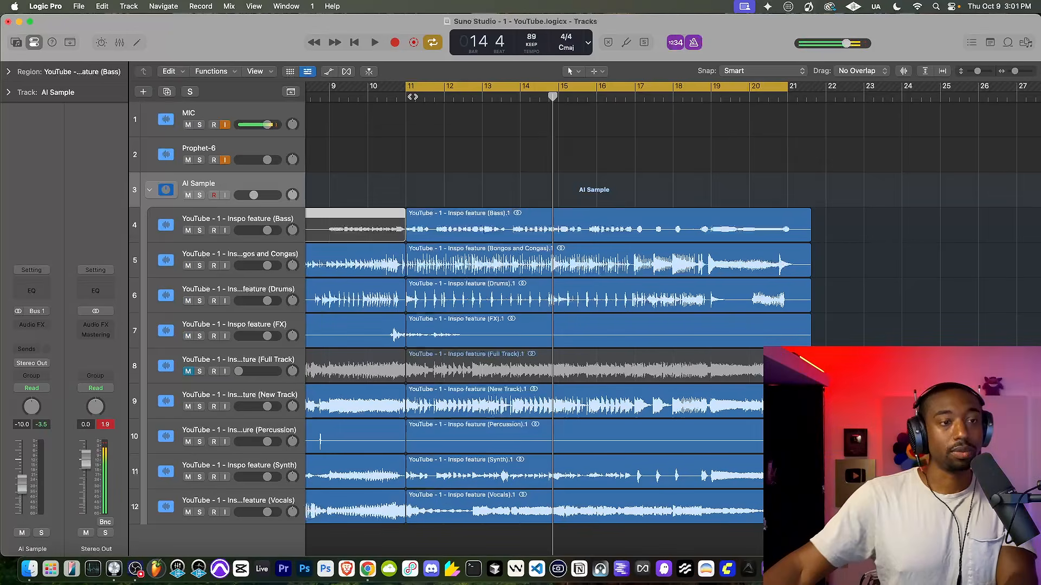
{"action": "double_click", "coordinate": [406, 98]}
{"action": "key", "text": "space"}
{"action": "left_click", "coordinate": [405, 97]}
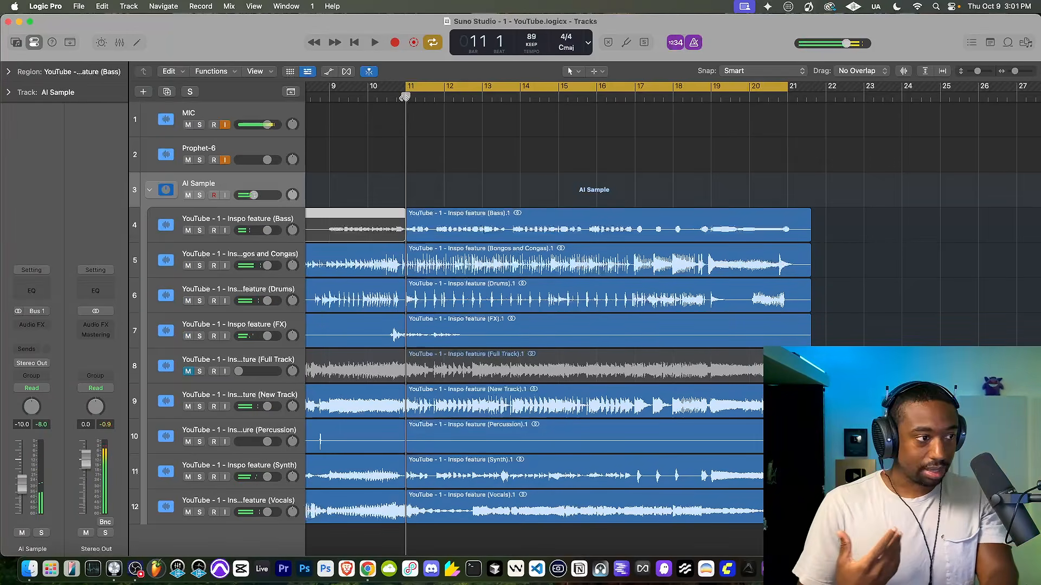
{"action": "key", "text": "space"}
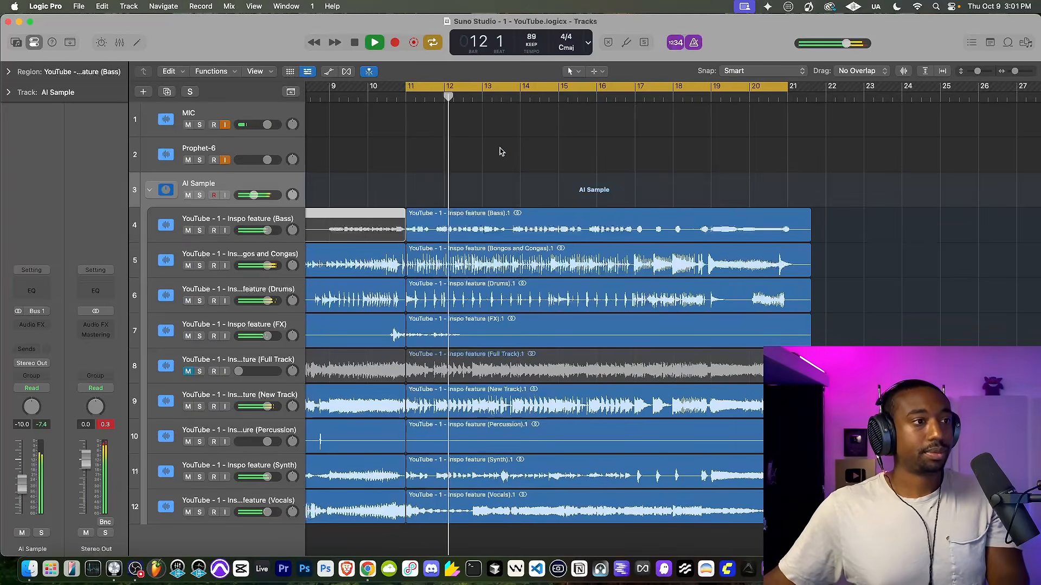
{"action": "key", "text": "space"}
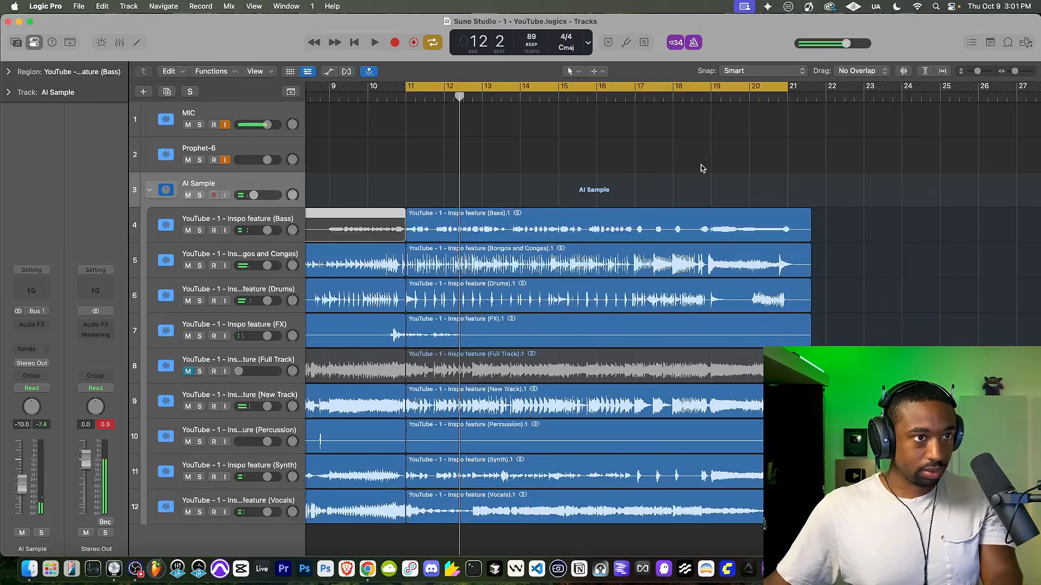
Step: Audition the stems around bars 17 and 18 to judge where the section changes
{"action": "double_click", "coordinate": [666, 96]}
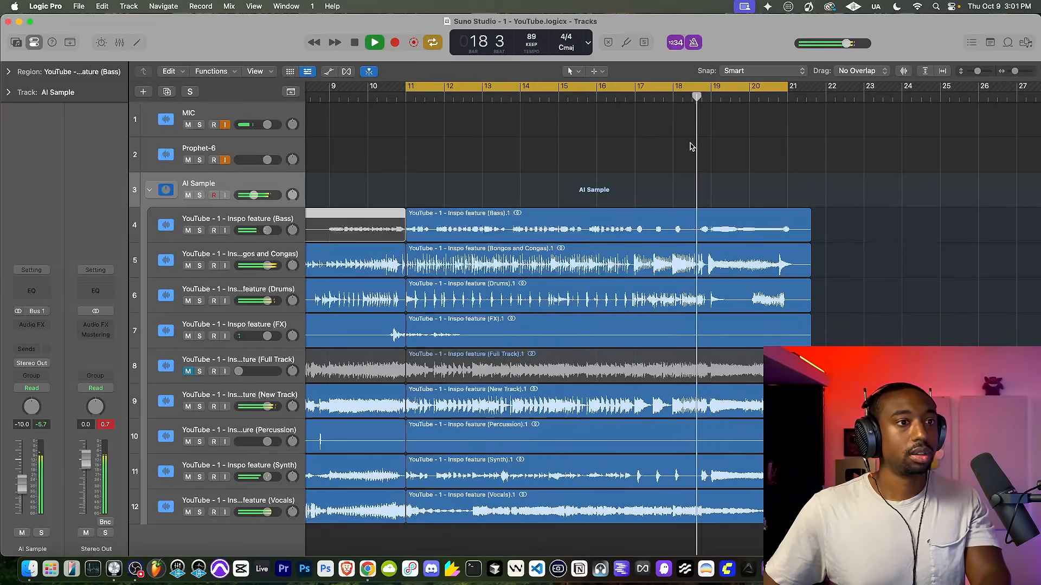
{"action": "key", "text": "space"}
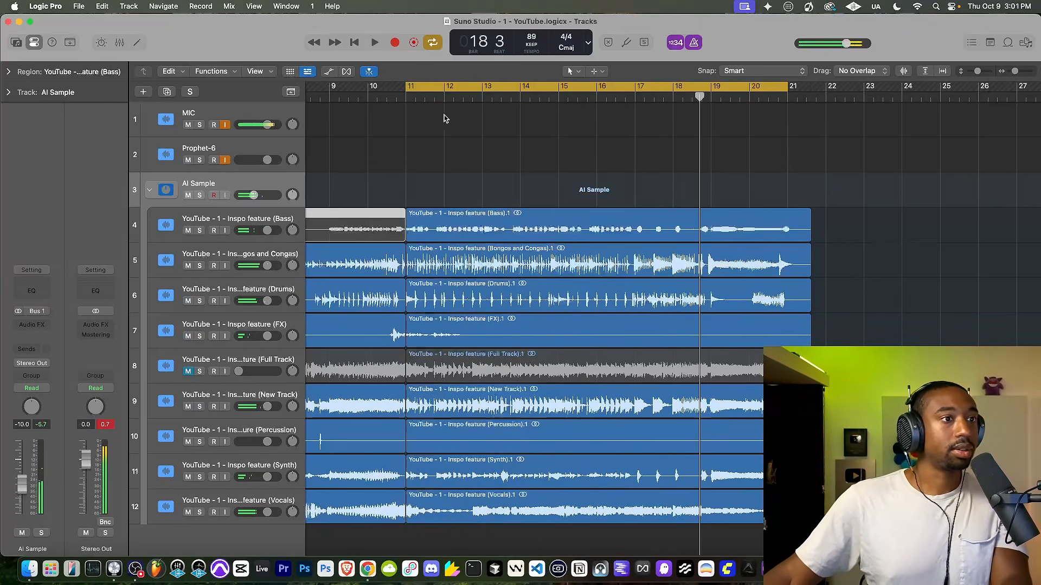
{"action": "key", "text": "space"}
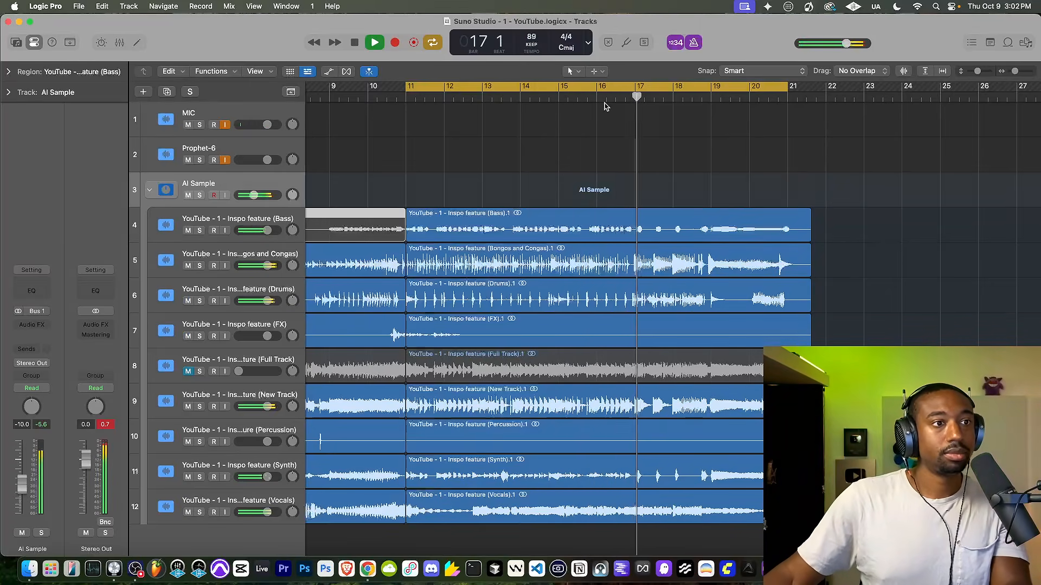
Step: Split all nine stem regions of the section starting at bar 11 at bar 15
{"action": "left_click_drag", "start_coordinate": [649, 98], "coordinate": [425, 112]}
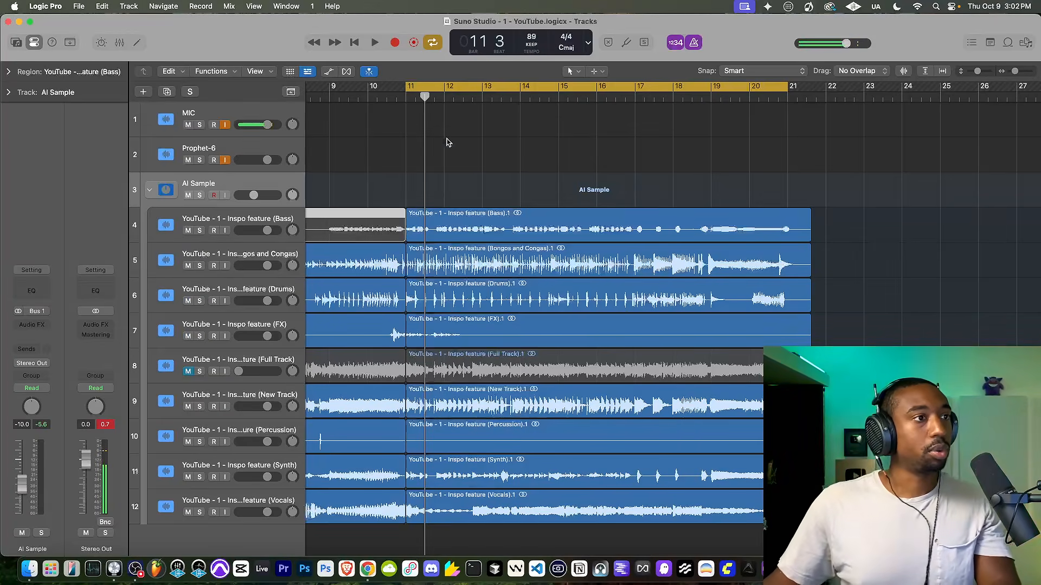
{"action": "mouse_move", "coordinate": [421, 95]}
{"action": "left_mouse_down"}
{"action": "mouse_move", "coordinate": [394, 96]}
{"action": "mouse_move", "coordinate": [403, 97]}
{"action": "left_mouse_up"}
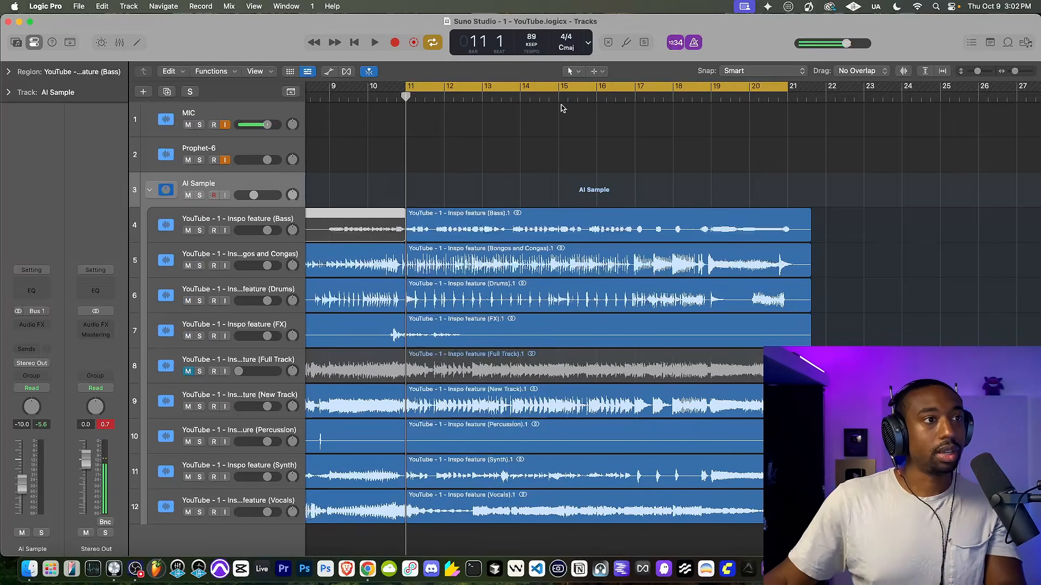
{"action": "left_click", "coordinate": [558, 97]}
{"action": "left_click", "coordinate": [581, 190]}
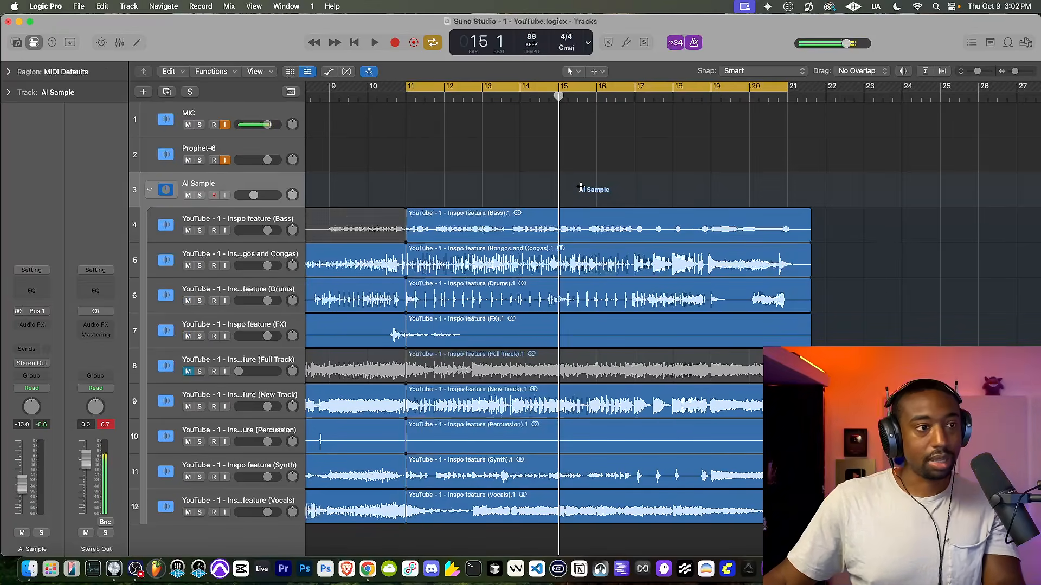
{"action": "key", "text": "super+z"}
{"action": "left_click_drag", "start_coordinate": [581, 190], "coordinate": [573, 507]}
{"action": "key", "text": "super+t"}
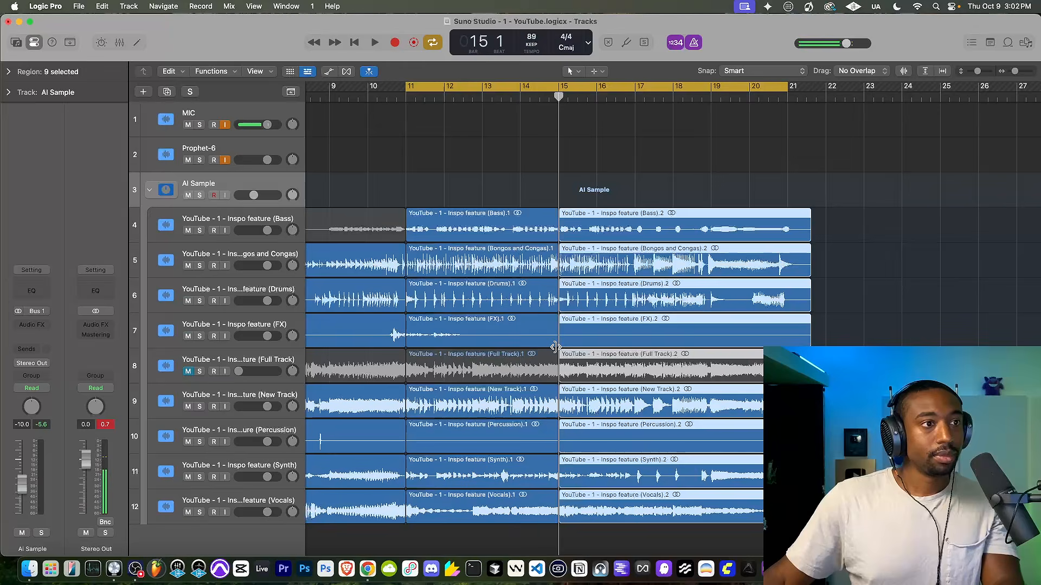
Step: Split the nine stem regions that start at bar 15 at bar 17
{"action": "left_click_drag", "start_coordinate": [507, 151], "coordinate": [443, 545]}
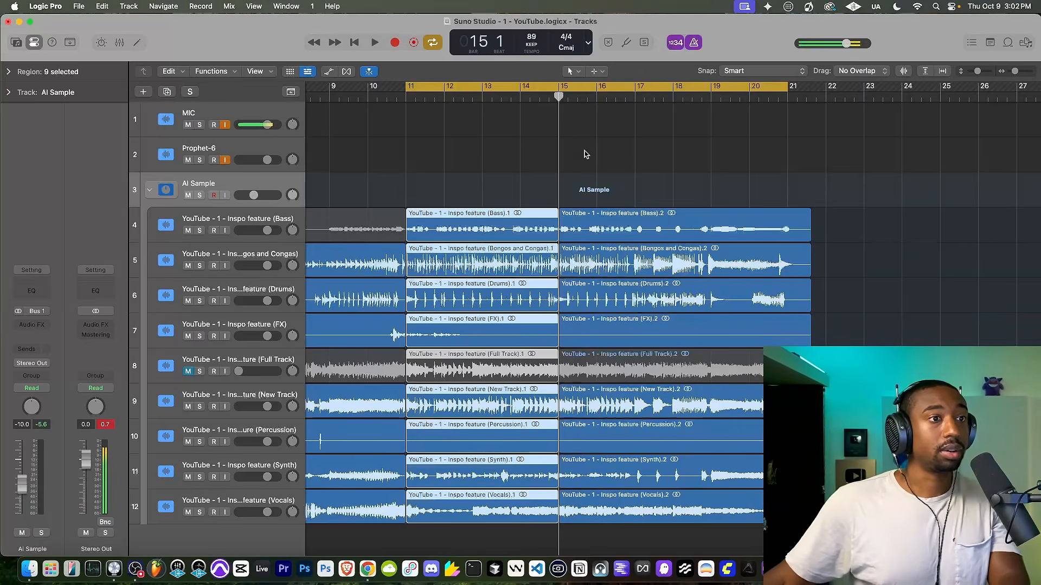
{"action": "left_click_drag", "start_coordinate": [561, 105], "coordinate": [633, 100]}
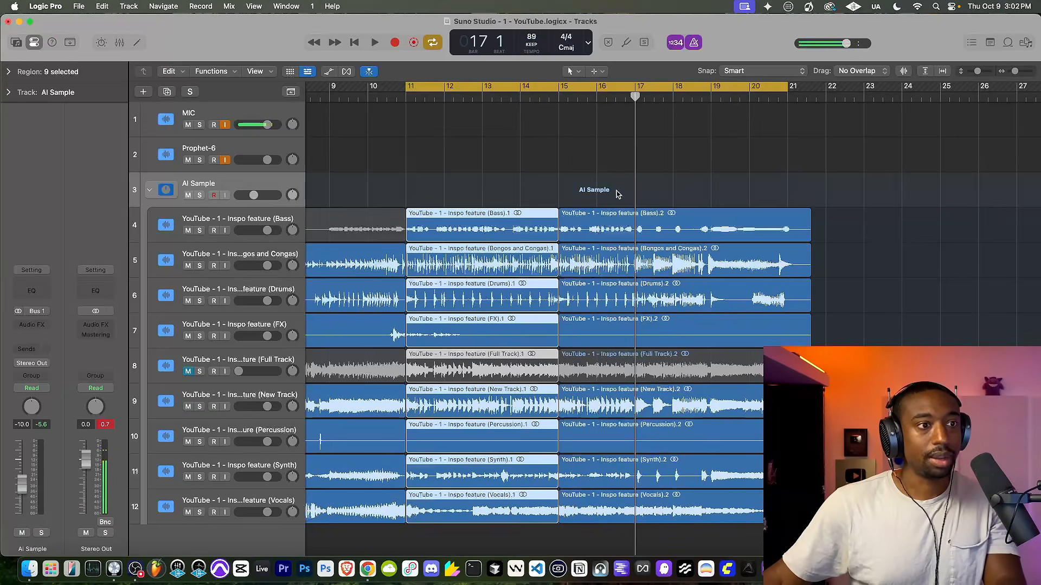
{"action": "left_click_drag", "start_coordinate": [617, 194], "coordinate": [618, 500]}
{"action": "key", "text": "super+t"}
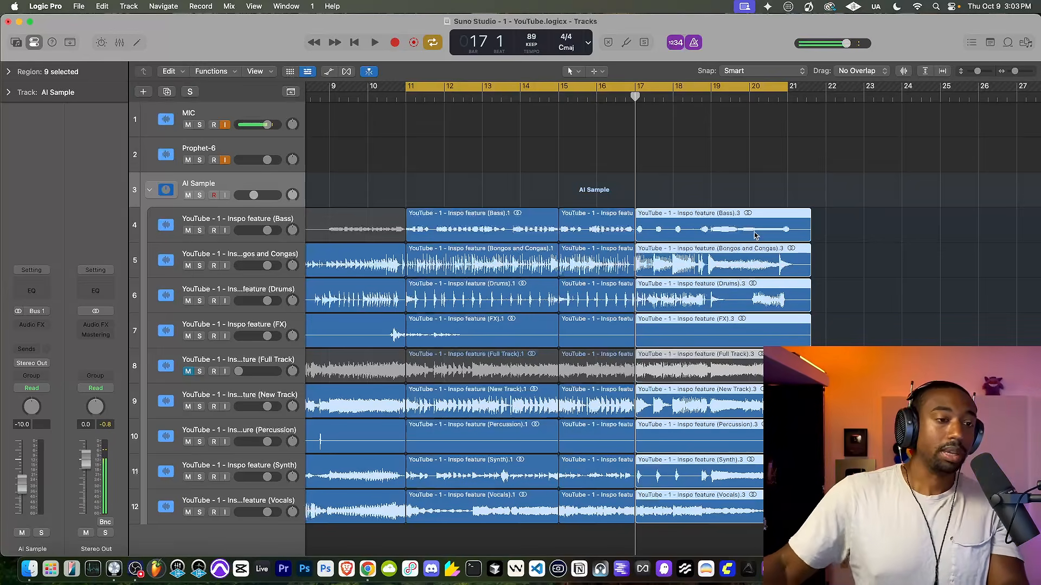
Step: Move the nine stem regions starting at bar 17 far along the timeline, well past the rest of the arrangement
{"action": "key", "text": "super+Left"}
{"action": "key", "text": "super+Left"}
{"action": "key", "text": "super+Left"}
{"action": "key", "text": "super+Left"}
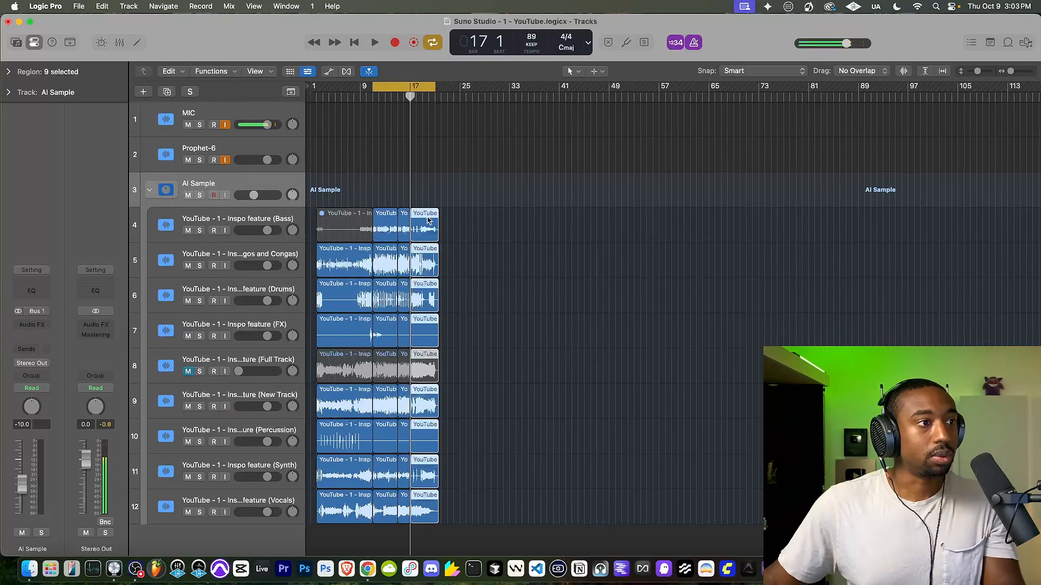
{"action": "left_click_drag", "start_coordinate": [424, 219], "coordinate": [820, 219]}
{"action": "key", "text": "super+Right"}
{"action": "key", "text": "super+Right"}
{"action": "key", "text": "super+Right"}
{"action": "key", "text": "super+Right"}
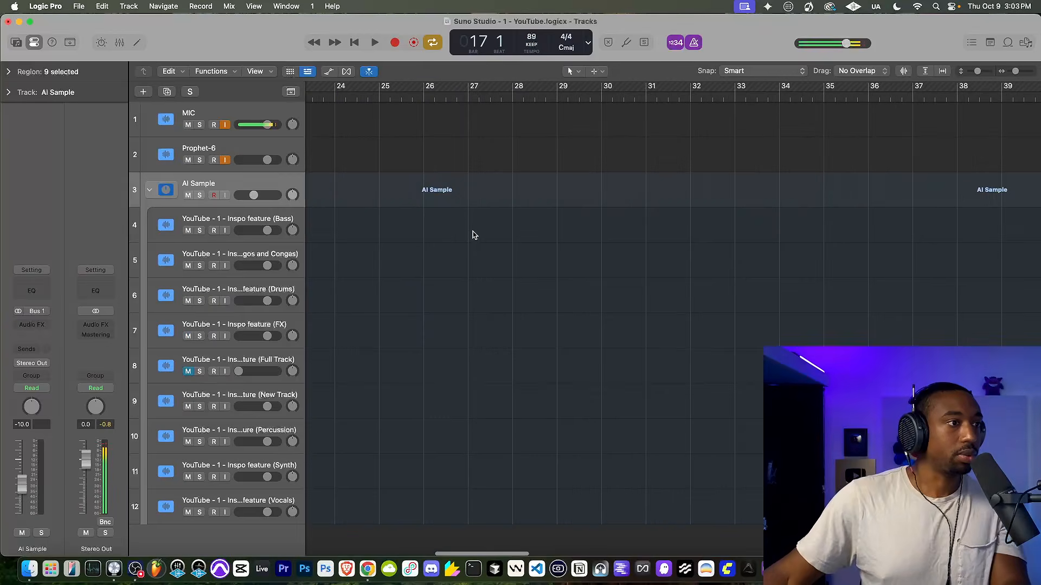
{"action": "key", "text": "super+Left"}
{"action": "key", "text": "super+Left"}
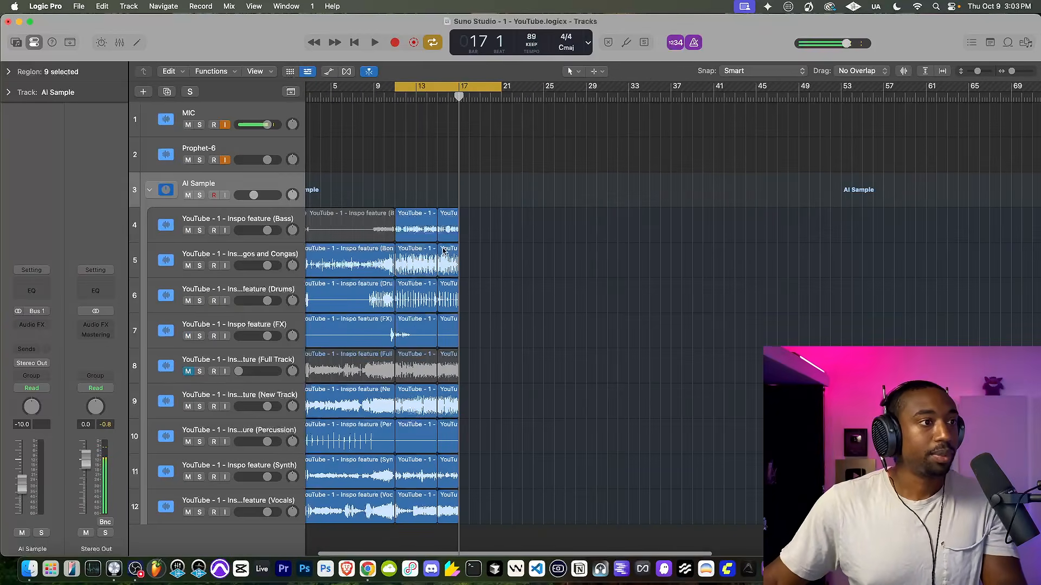
Step: Move the nine two-bar stem regions from bar 15 to bar 17
{"action": "left_click_drag", "start_coordinate": [478, 192], "coordinate": [441, 521]}
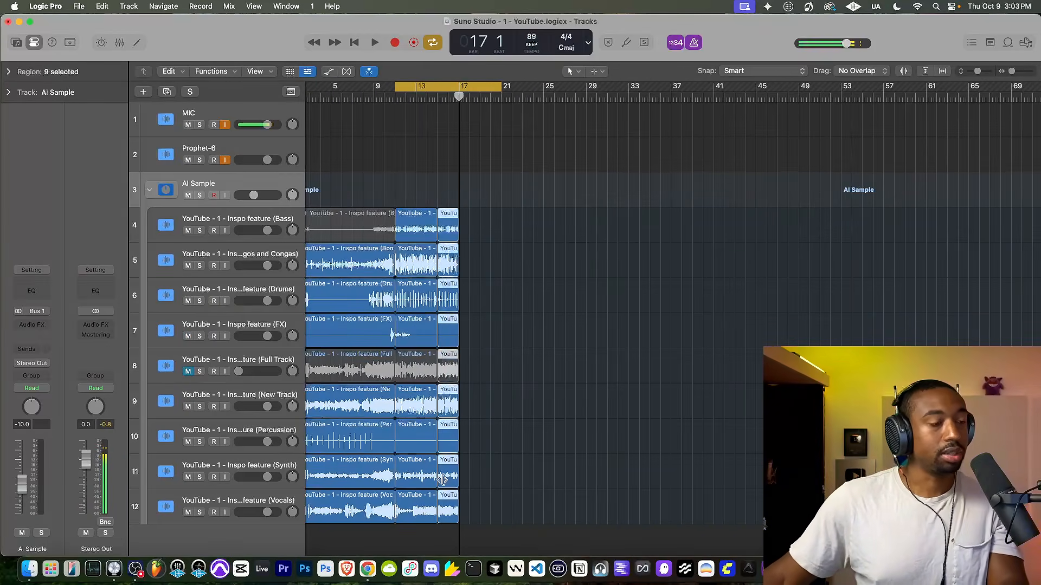
{"action": "scroll", "coordinate": [450, 280], "scroll_direction": "up", "scroll_amount": 5}
{"action": "scroll", "coordinate": [450, 282], "scroll_direction": "up", "scroll_amount": 5}
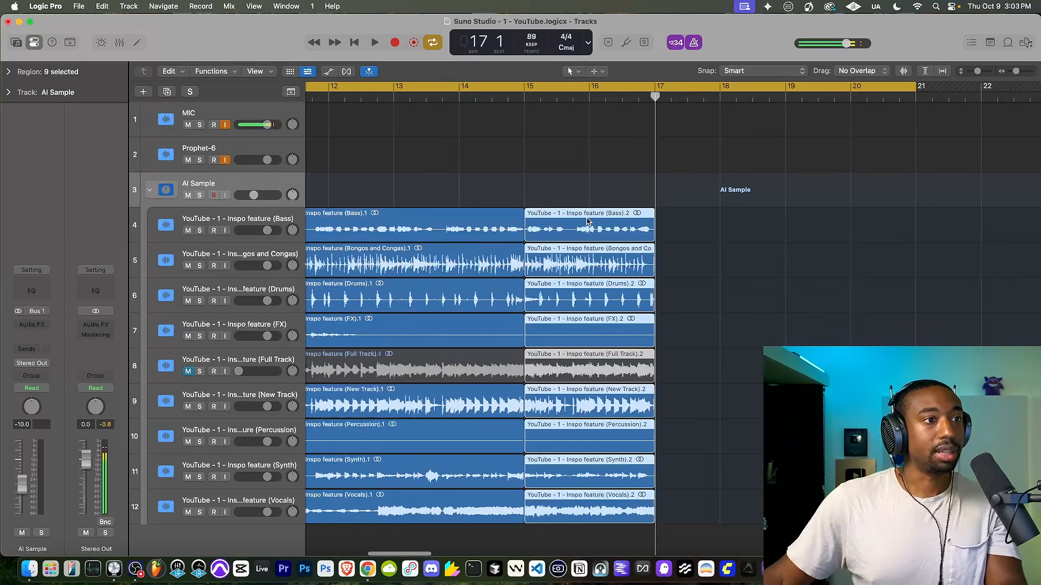
{"action": "scroll", "coordinate": [558, 279], "scroll_direction": "down", "scroll_amount": 10}
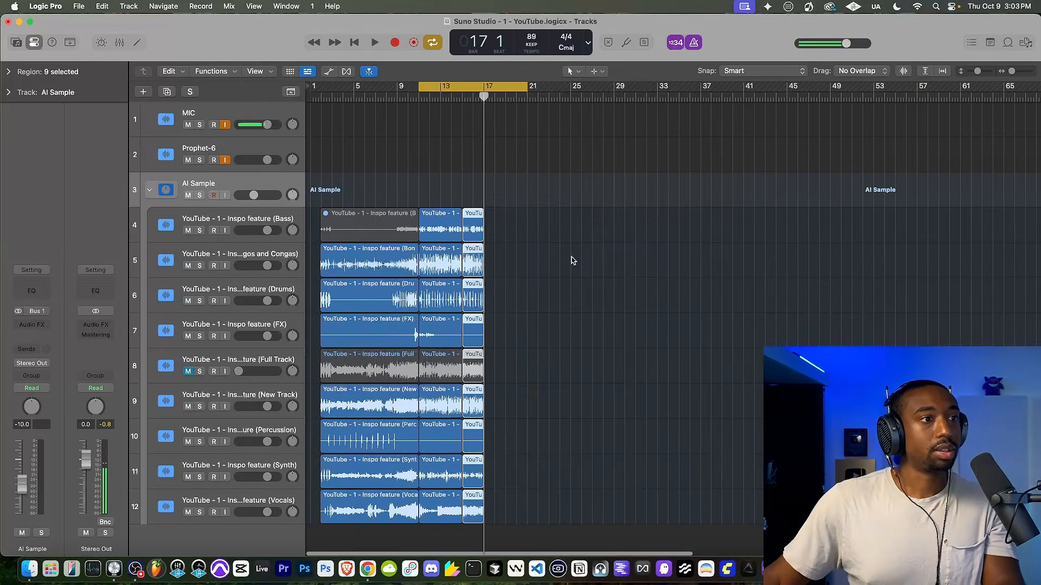
{"action": "scroll", "coordinate": [440, 251], "scroll_direction": "up", "scroll_amount": 10}
{"action": "scroll", "coordinate": [440, 251], "scroll_direction": "down", "scroll_amount": 6}
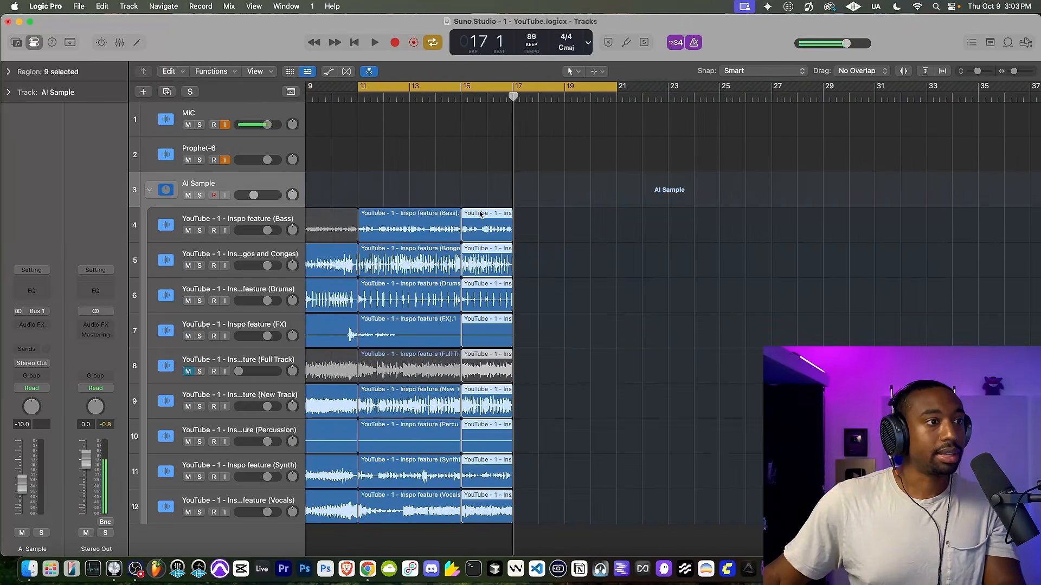
{"action": "mouse_move", "coordinate": [481, 214]}
{"action": "left_mouse_down"}
{"action": "mouse_move", "coordinate": [567, 220]}
{"action": "mouse_move", "coordinate": [490, 221]}
{"action": "left_mouse_up"}
Step: Deselect the moved stem regions and examine up close how their starts line up with the grid at bar 17
{"action": "key", "text": "super+Right"}
{"action": "key", "text": "super+Right"}
{"action": "key", "text": "super+Right"}
{"action": "key", "text": "super+Right"}
{"action": "key", "text": "super+Right"}
{"action": "scroll", "coordinate": [451, 224], "scroll_direction": "down", "scroll_amount": 5}
{"action": "left_click", "coordinate": [451, 224]}
{"action": "scroll", "coordinate": [451, 224], "scroll_direction": "up", "scroll_amount": 10}
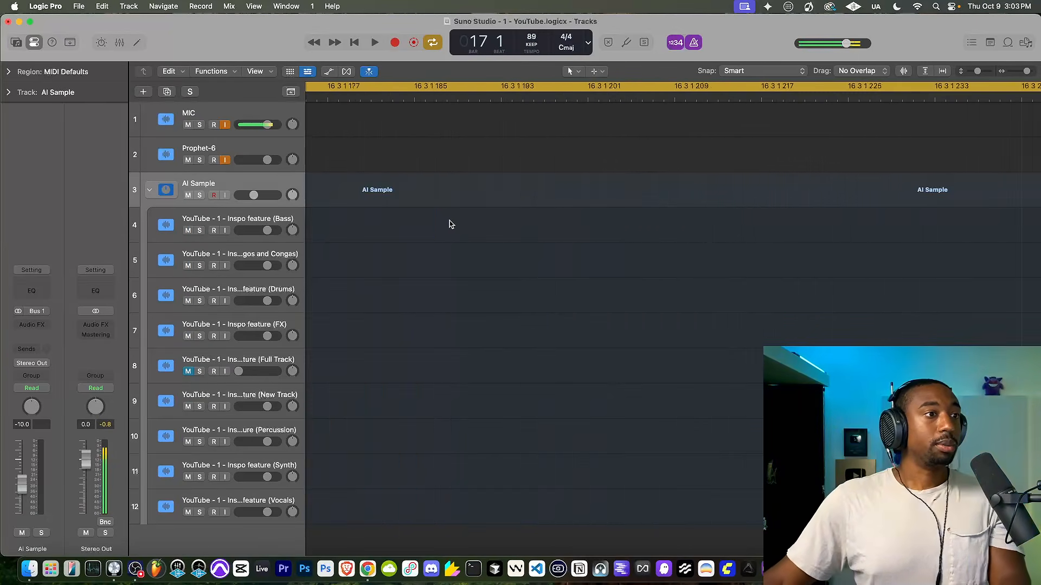
{"action": "scroll", "coordinate": [587, 239], "scroll_direction": "down", "scroll_amount": 4}
{"action": "scroll", "coordinate": [888, 255], "scroll_direction": "down", "scroll_amount": 6}
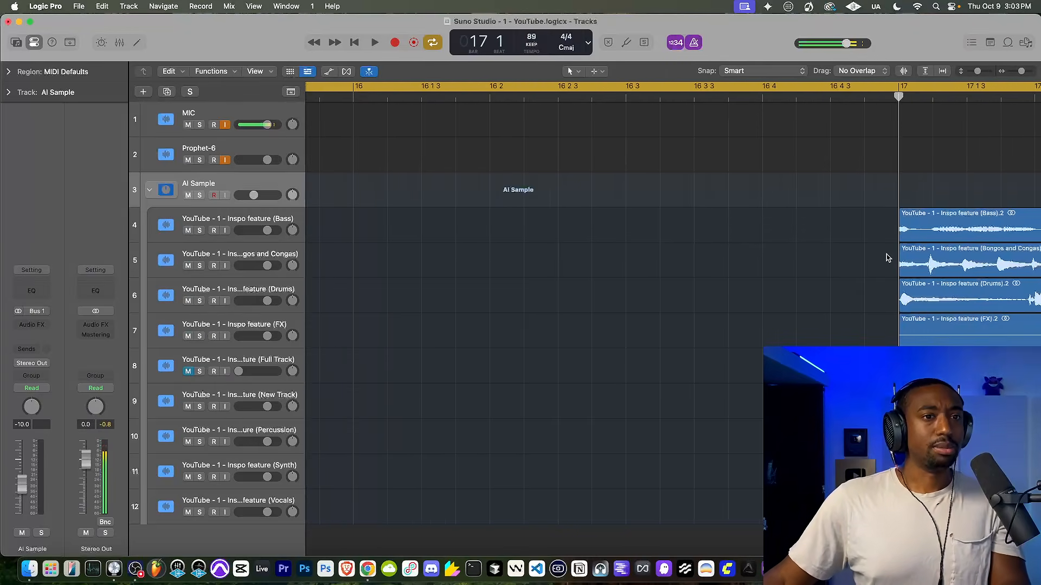
{"action": "scroll", "coordinate": [887, 256], "scroll_direction": "up", "scroll_amount": 10}
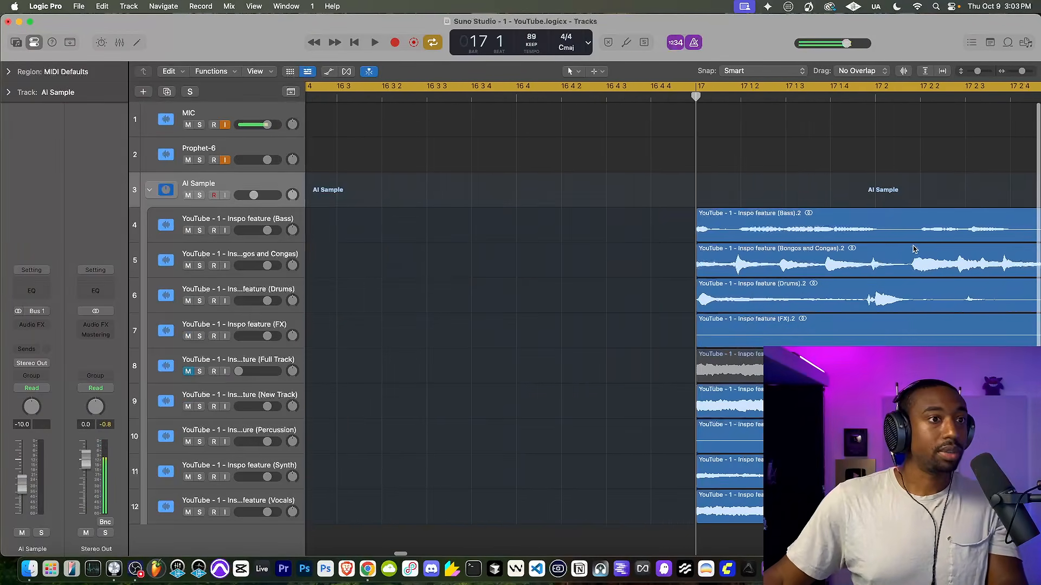
{"action": "scroll", "coordinate": [915, 249], "scroll_direction": "down", "scroll_amount": 3}
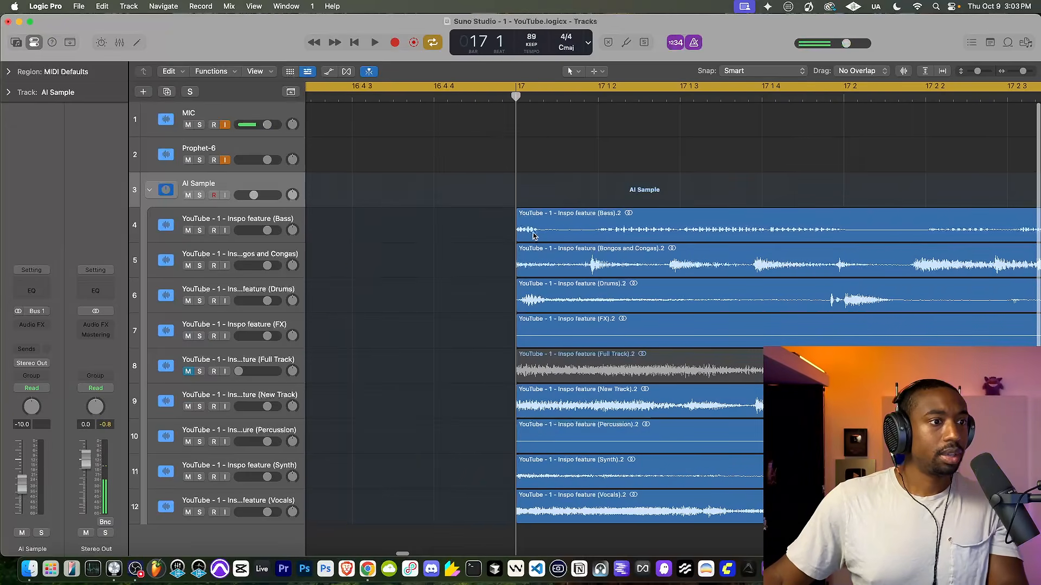
{"action": "scroll", "coordinate": [534, 234], "scroll_direction": "up", "scroll_amount": 6}
{"action": "scroll", "coordinate": [534, 234], "scroll_direction": "down", "scroll_amount": 6}
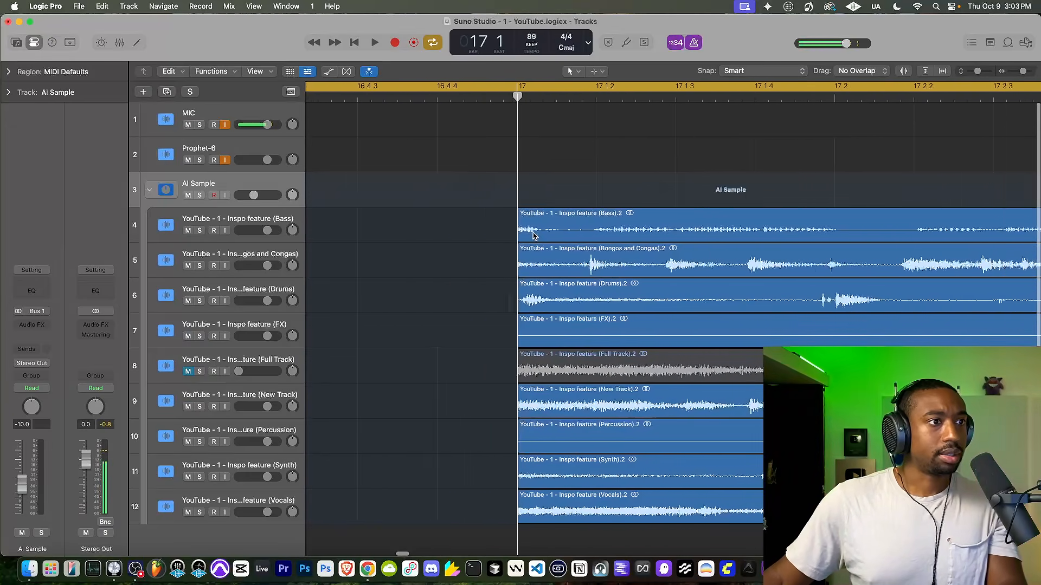
{"action": "scroll", "coordinate": [534, 234], "scroll_direction": "down", "scroll_amount": 12}
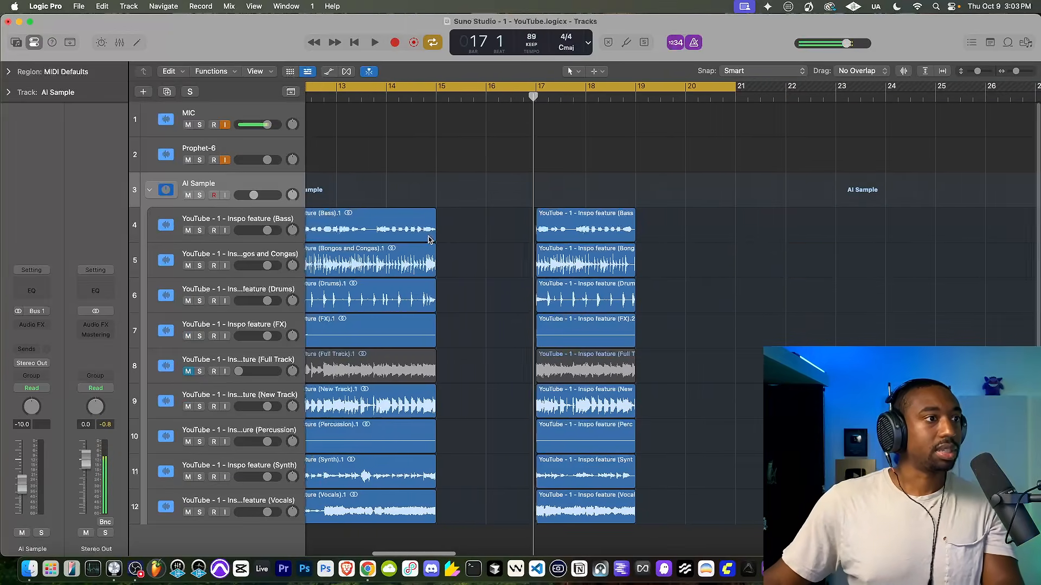
Step: Move the nine two-bar stem regions from bar 17 to bar 21
{"action": "scroll", "coordinate": [428, 239], "scroll_direction": "left", "scroll_amount": 5}
{"action": "left_click_drag", "start_coordinate": [523, 170], "coordinate": [410, 508]}
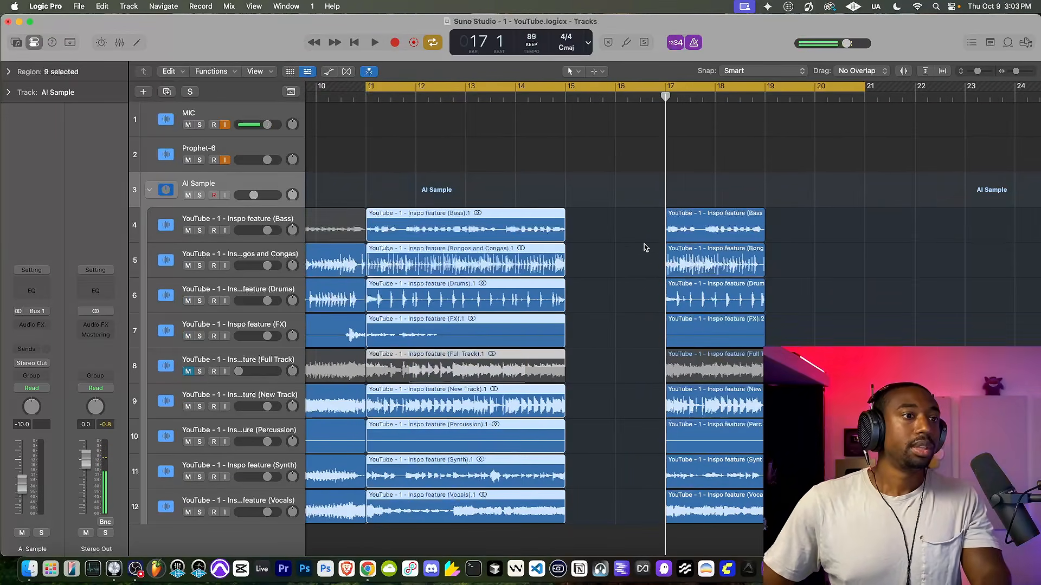
{"action": "left_click_drag", "start_coordinate": [647, 189], "coordinate": [769, 504]}
{"action": "left_click_drag", "start_coordinate": [698, 216], "coordinate": [896, 237]}
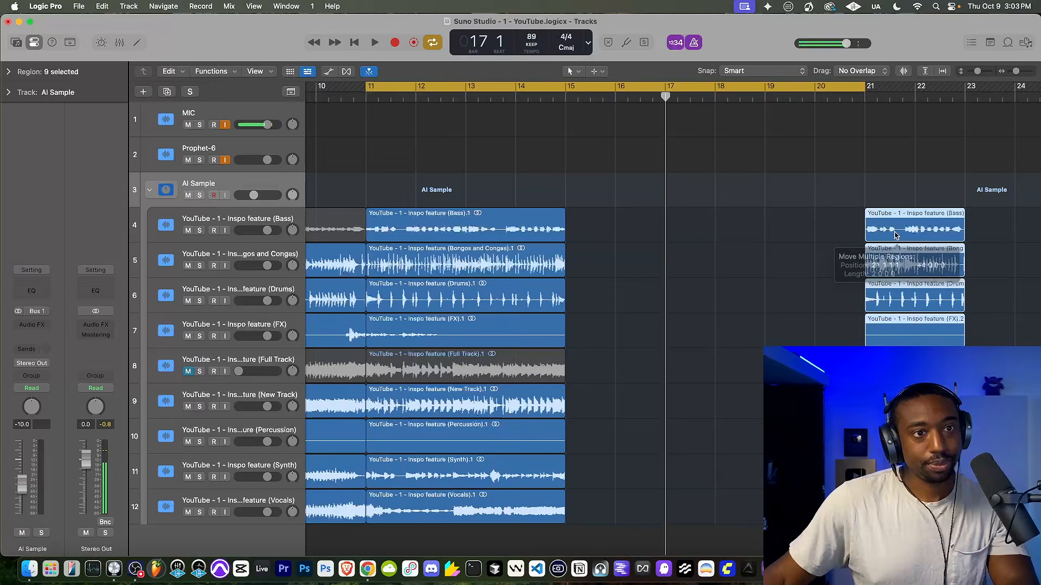
Step: Repeat the nine four-bar stem regions starting at bar 11 once, directly after themselves at bar 15, and check the seam
{"action": "left_click_drag", "start_coordinate": [585, 182], "coordinate": [442, 505]}
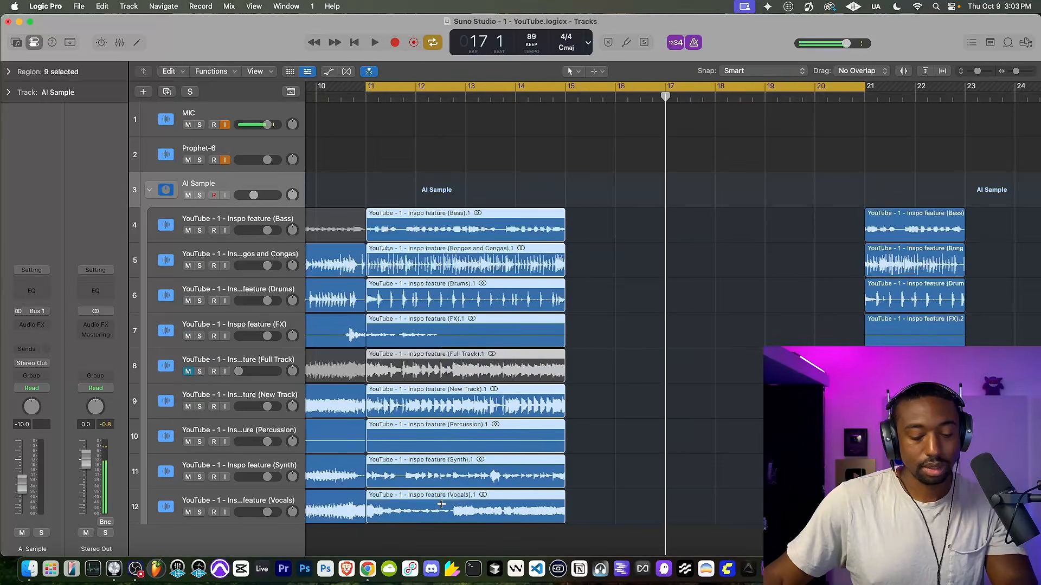
{"action": "key", "text": "super+r"}
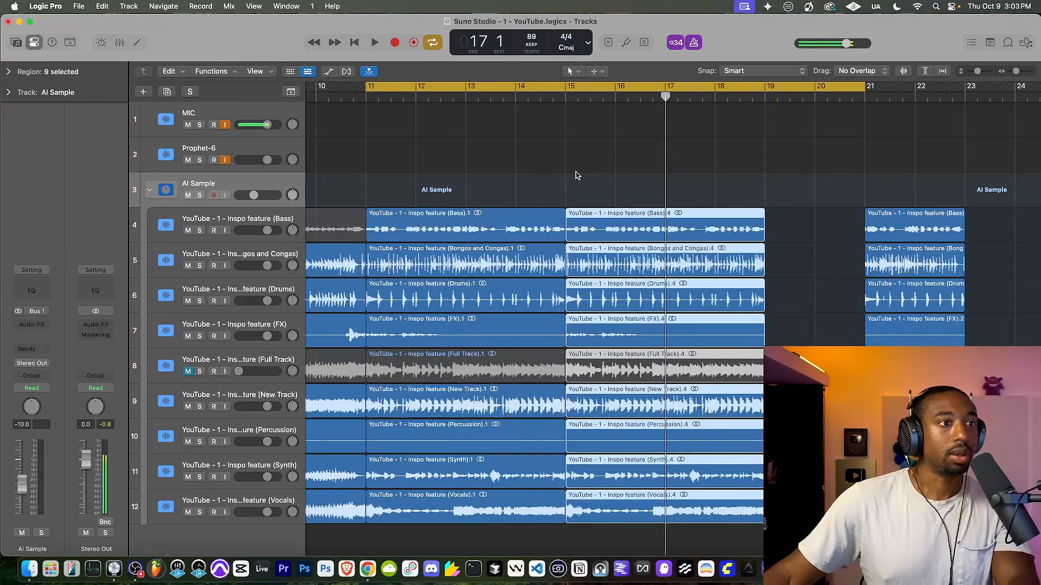
{"action": "scroll", "coordinate": [578, 175], "scroll_direction": "up", "scroll_amount": 10}
{"action": "scroll", "coordinate": [579, 175], "scroll_direction": "down", "scroll_amount": 6}
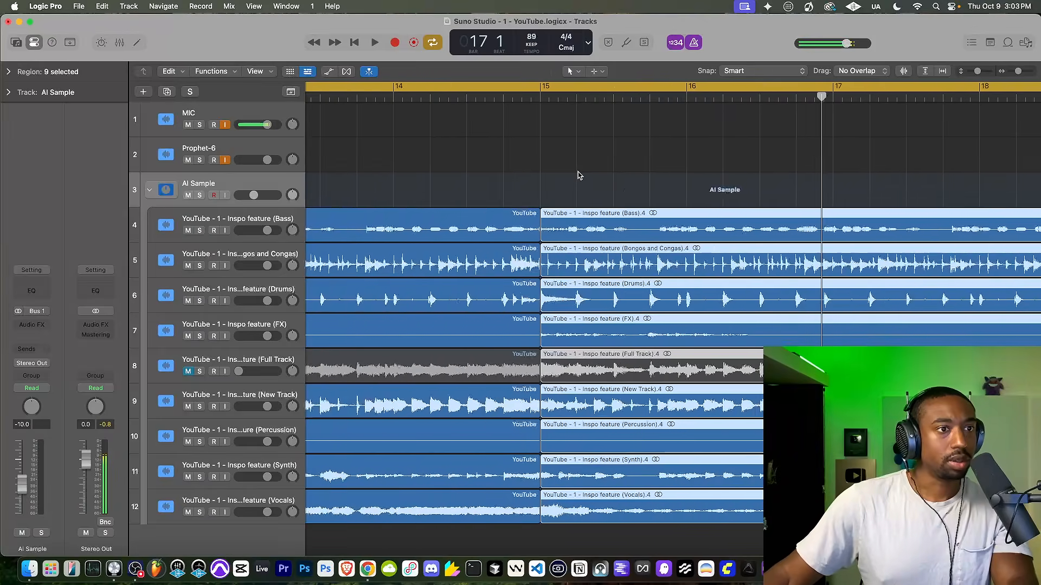
{"action": "scroll", "coordinate": [578, 176], "scroll_direction": "down", "scroll_amount": 6}
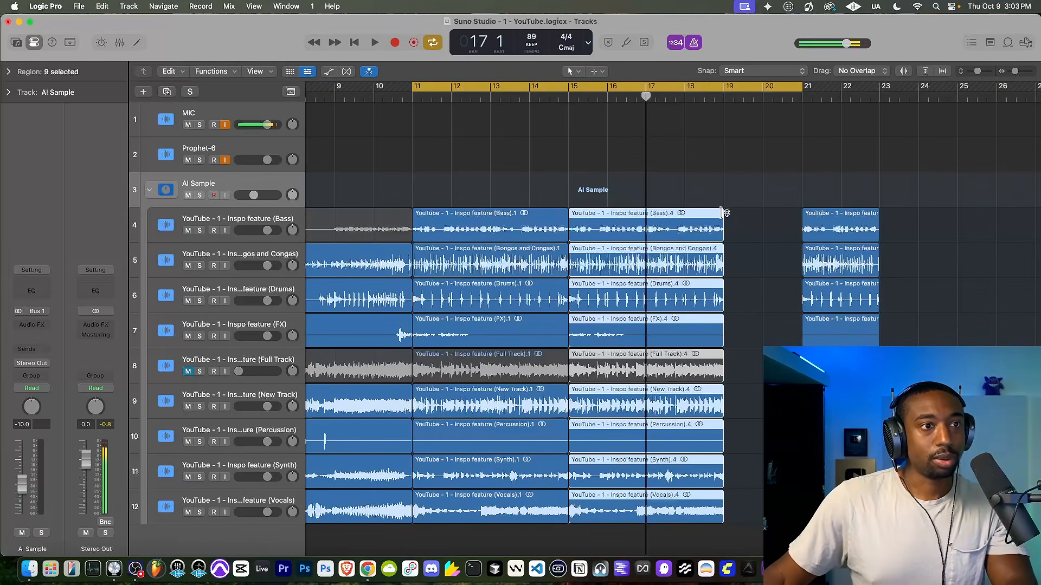
Step: Trim the repeated stem regions to end at bar 17 and select the nine two-bar regions at bar 21
{"action": "left_click_drag", "start_coordinate": [723, 228], "coordinate": [646, 239]}
{"action": "left_click_drag", "start_coordinate": [758, 184], "coordinate": [913, 510]}
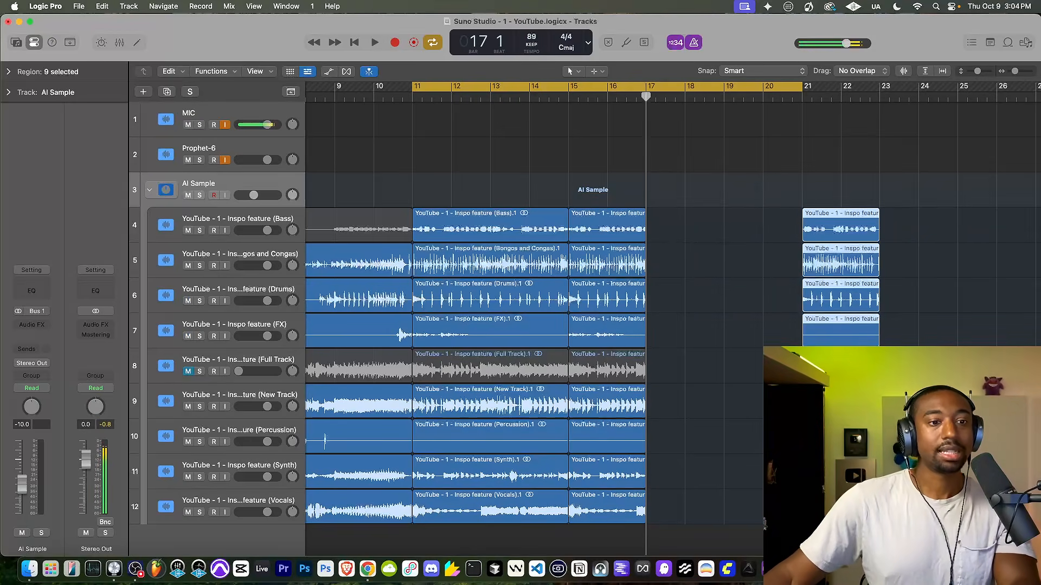
Step: Move the nine two-bar stem regions from bar 21 to bar 17 and shorten the playing cycle to bars 11–19
{"action": "left_click_drag", "start_coordinate": [853, 214], "coordinate": [698, 217]}
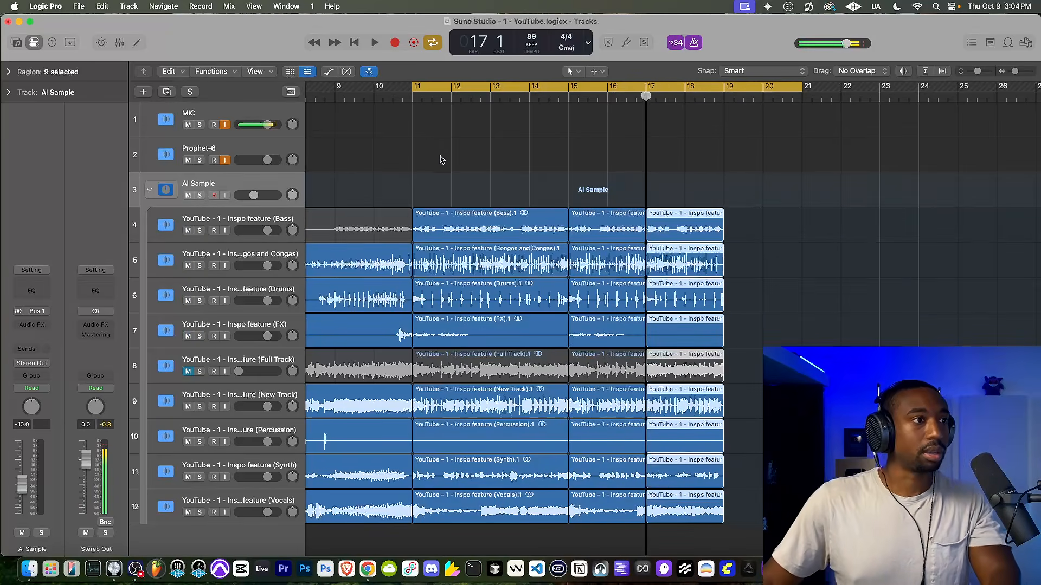
{"action": "left_click", "coordinate": [413, 98]}
{"action": "key", "text": "space"}
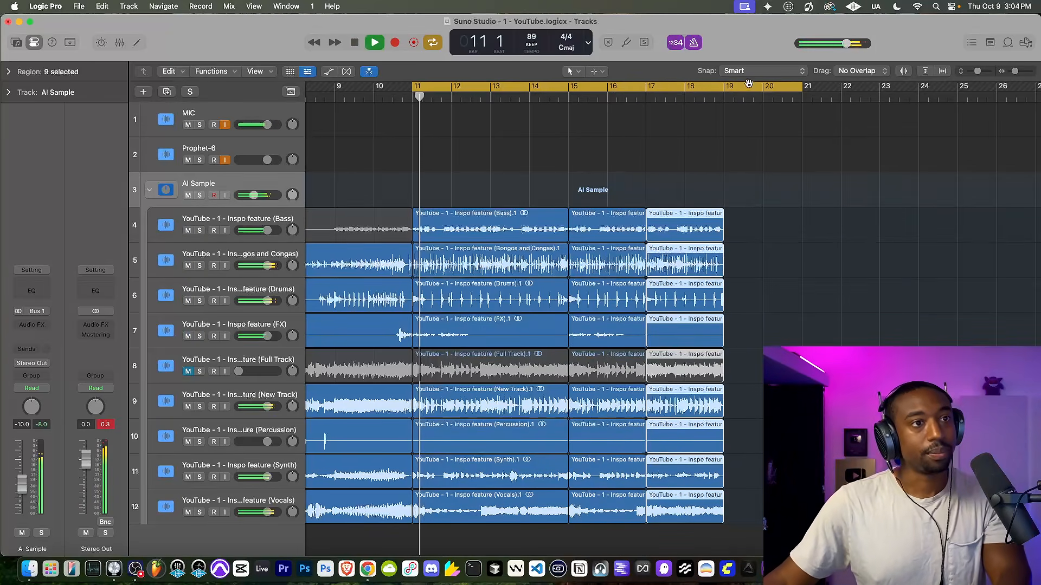
{"action": "left_click_drag", "start_coordinate": [801, 87], "coordinate": [723, 105]}
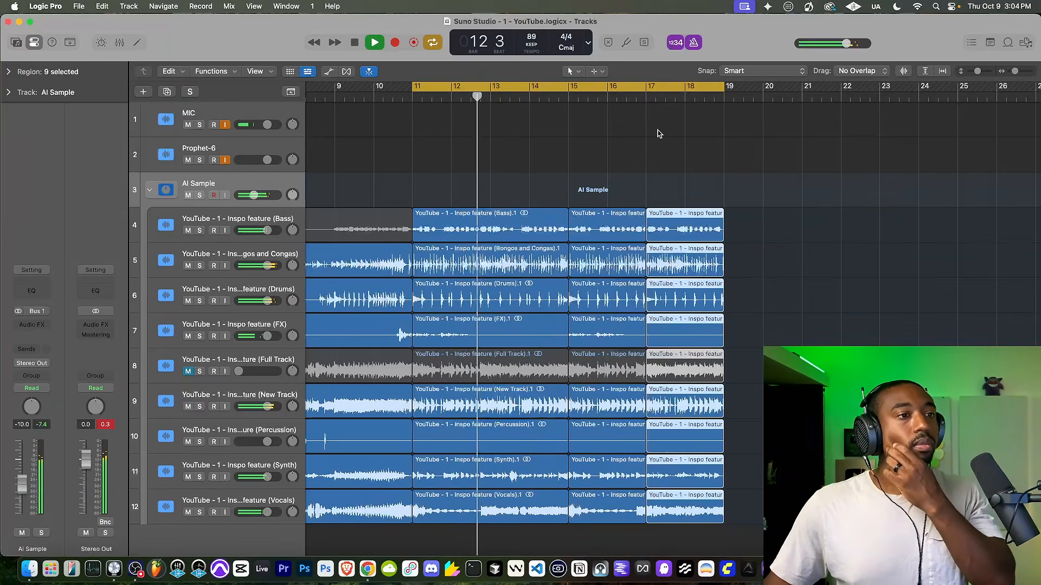
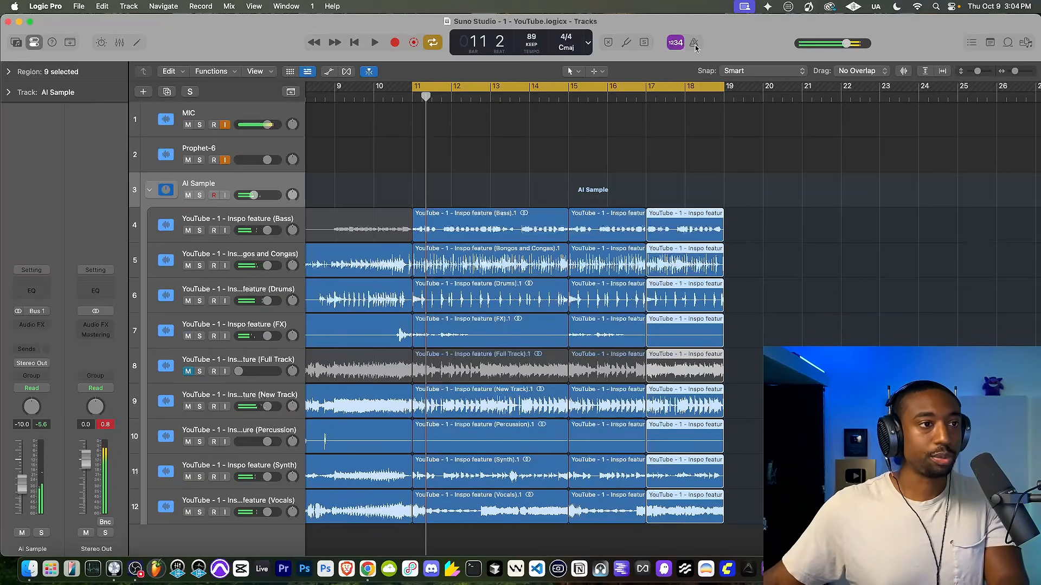
{"action": "left_click_drag", "start_coordinate": [516, 192], "coordinate": [491, 512]}
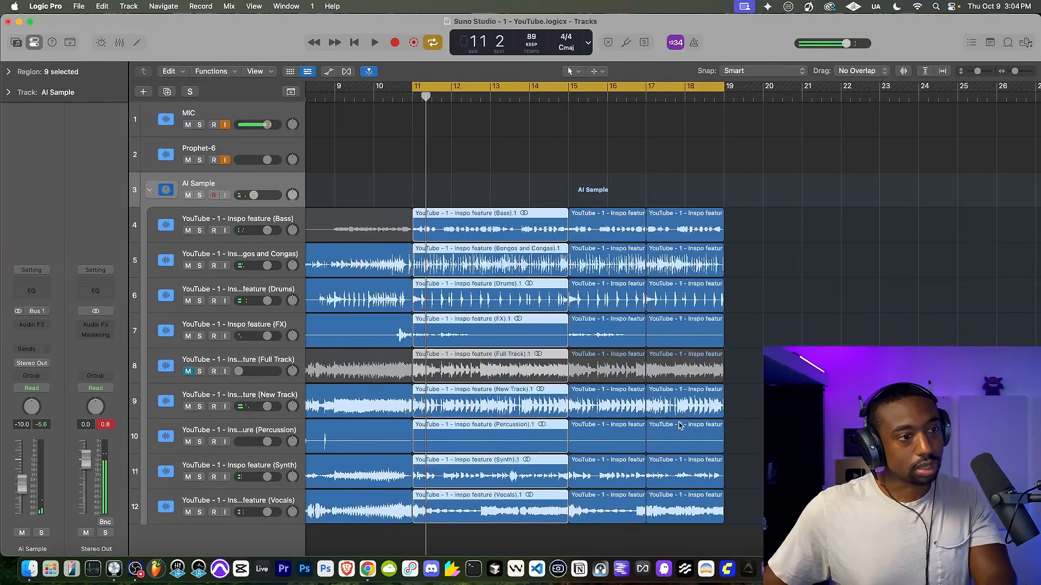
{"action": "left_click", "coordinate": [759, 509]}
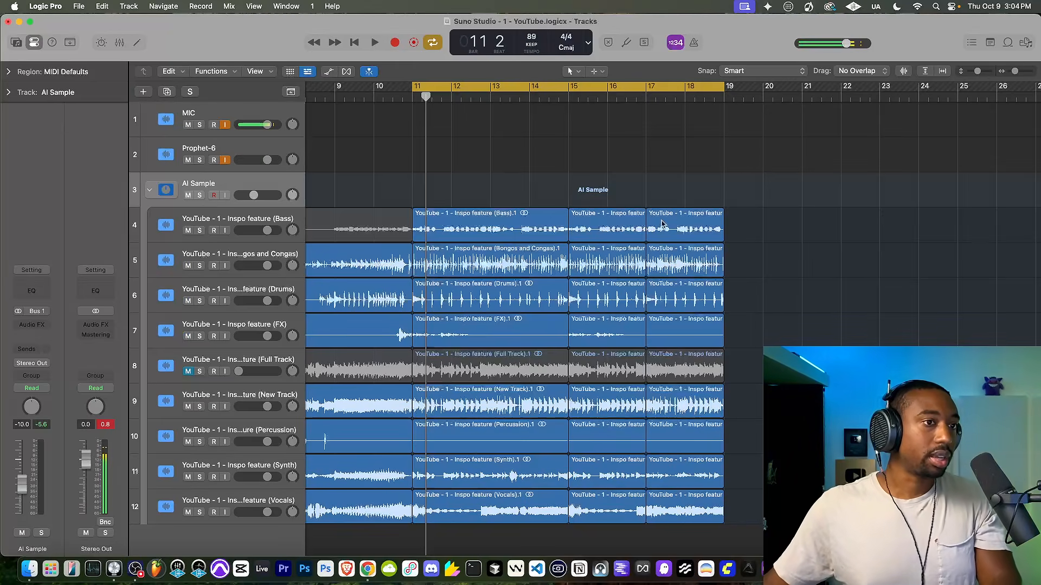
{"action": "left_click_drag", "start_coordinate": [652, 193], "coordinate": [736, 510]}
{"action": "left_click", "coordinate": [746, 513]}
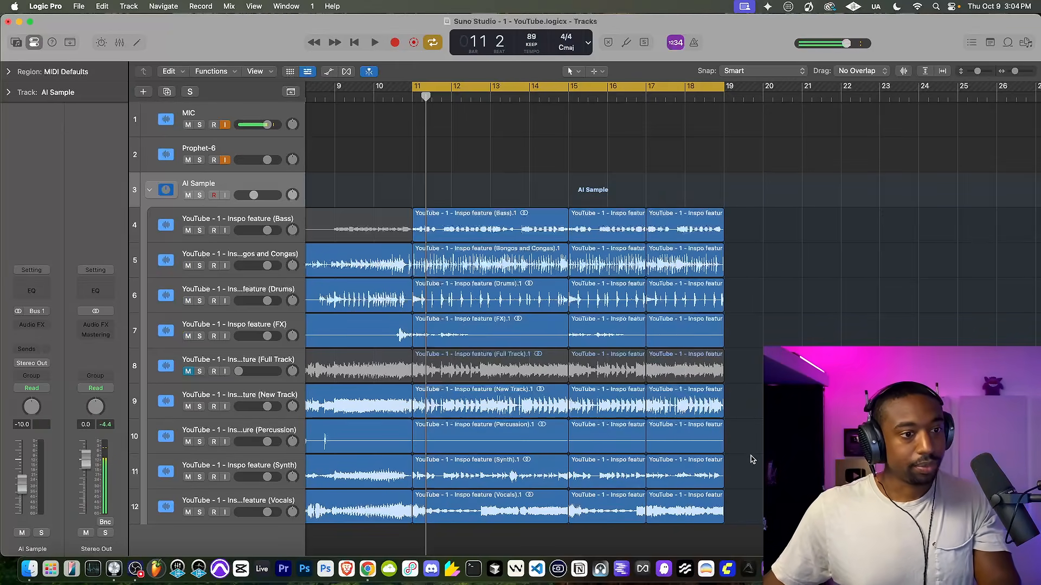
Step: Repeat all 27 stem regions spanning bars 11 to 19 once at bar 19, and extend the cycle to bar 27
{"action": "left_click_drag", "start_coordinate": [757, 502], "coordinate": [433, 214]}
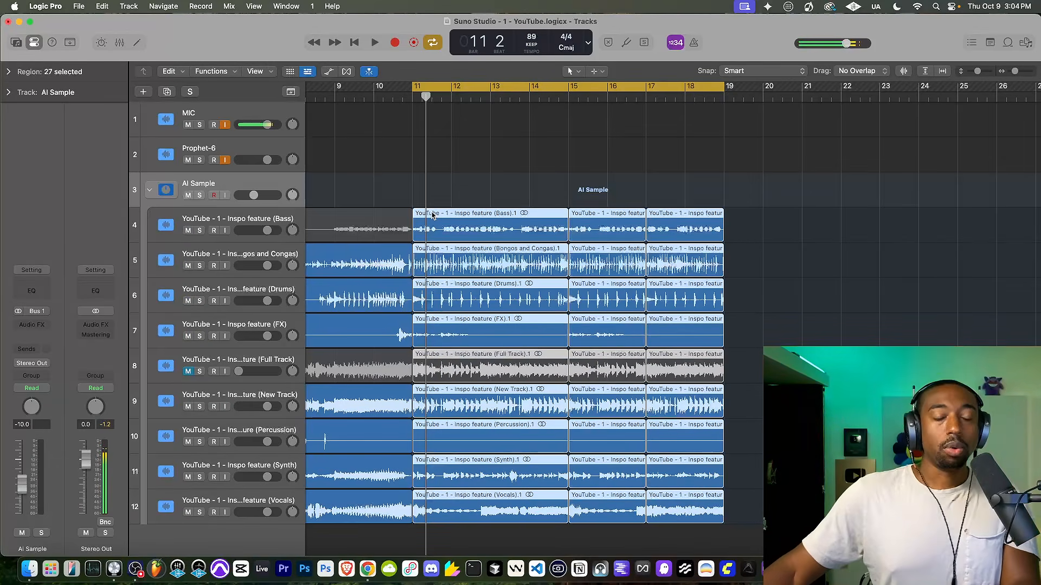
{"action": "left_click_drag", "start_coordinate": [432, 190], "coordinate": [701, 514]}
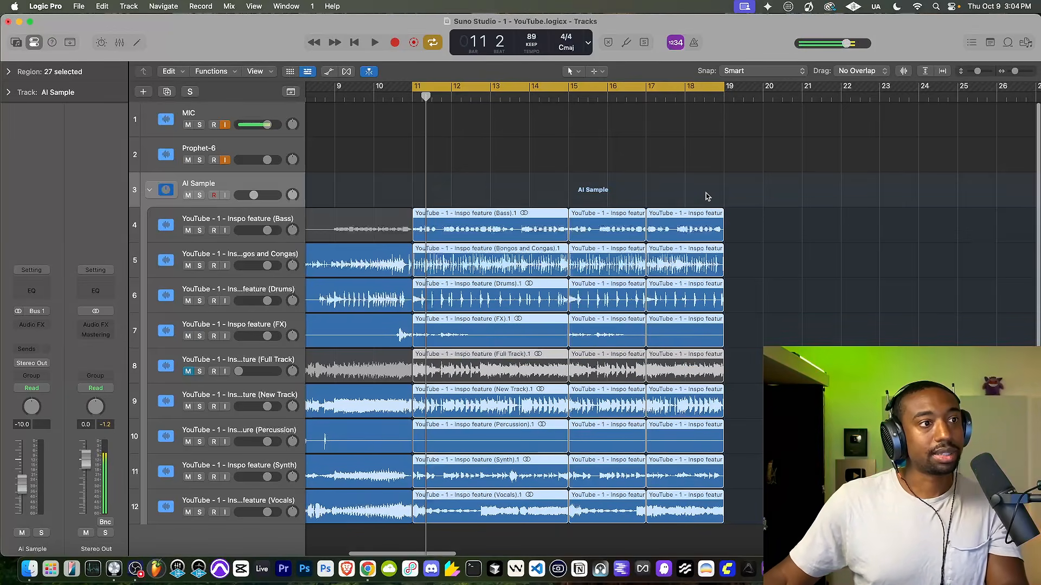
{"action": "scroll", "coordinate": [667, 209], "scroll_direction": "down", "scroll_amount": 8}
{"action": "scroll", "coordinate": [401, 197], "scroll_direction": "up", "scroll_amount": 8}
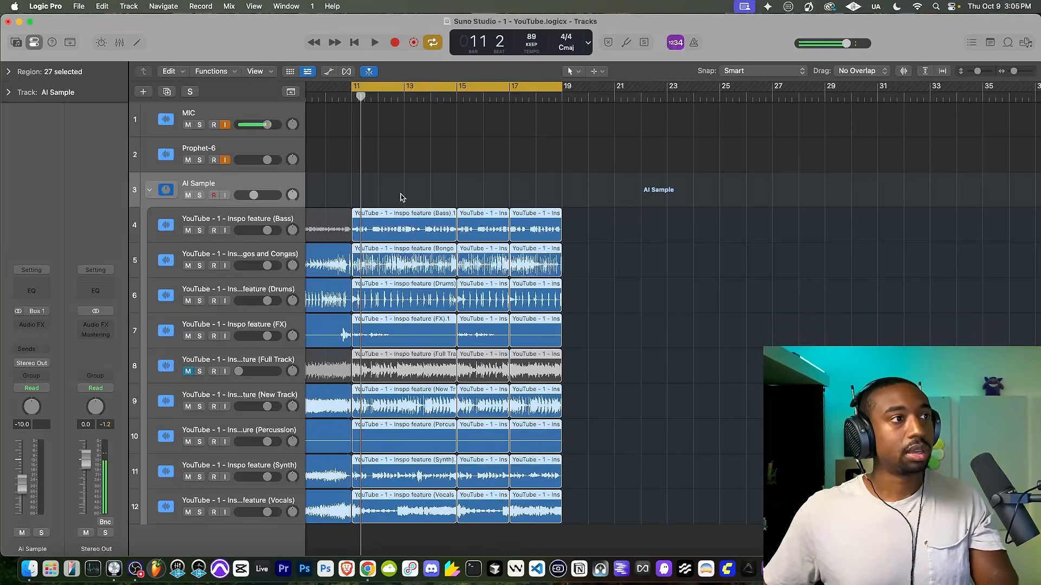
{"action": "left_click_drag", "start_coordinate": [362, 100], "coordinate": [352, 100]}
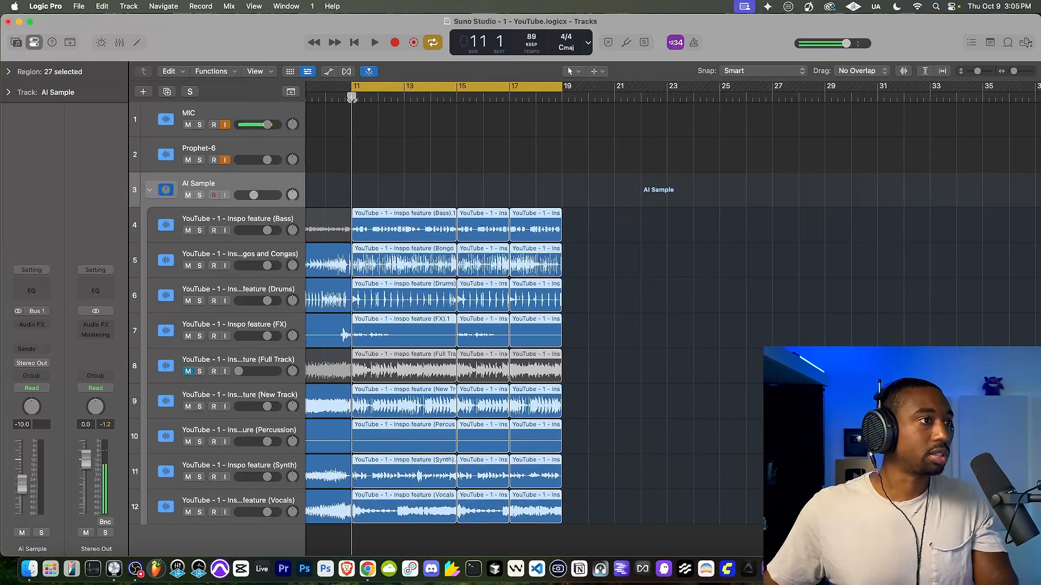
{"action": "left_click_drag", "start_coordinate": [571, 195], "coordinate": [368, 510]}
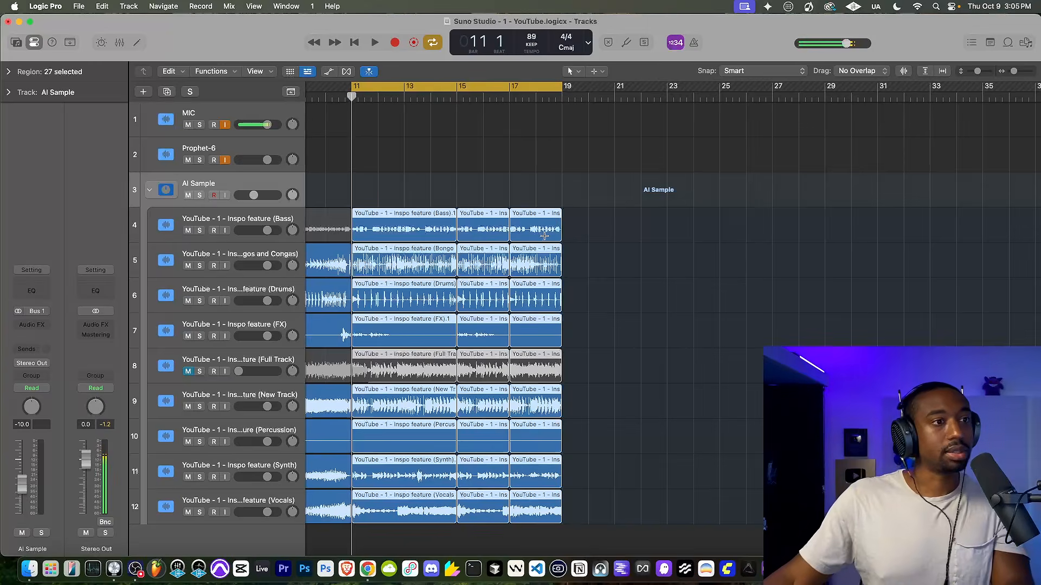
{"action": "key", "text": "super+r"}
{"action": "left_click_drag", "start_coordinate": [560, 89], "coordinate": [773, 109]}
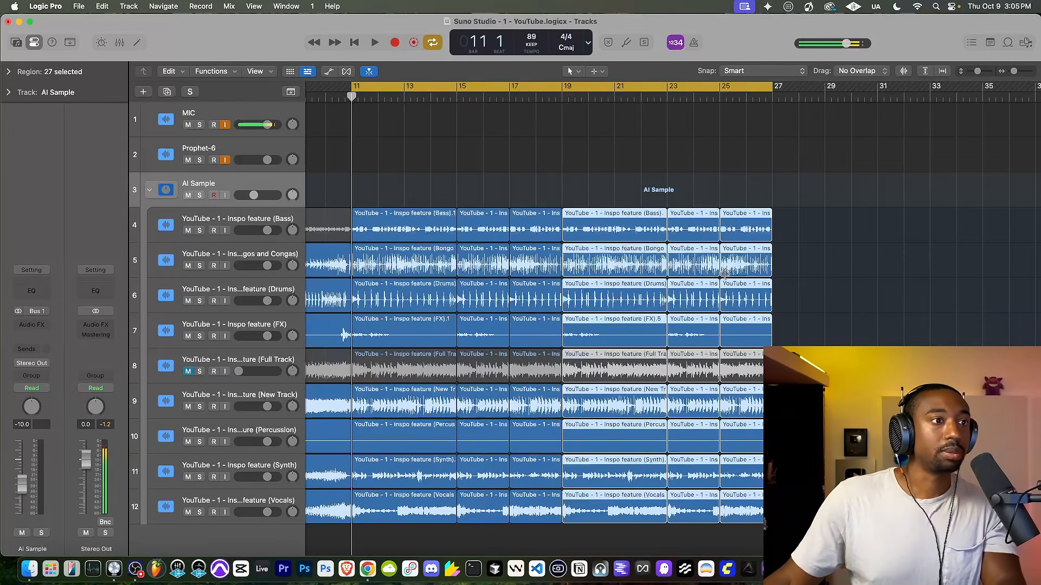
Step: Deselect the repeated regions and listen to the transition into the repeated section at bar 19
{"action": "left_click", "coordinate": [552, 100]}
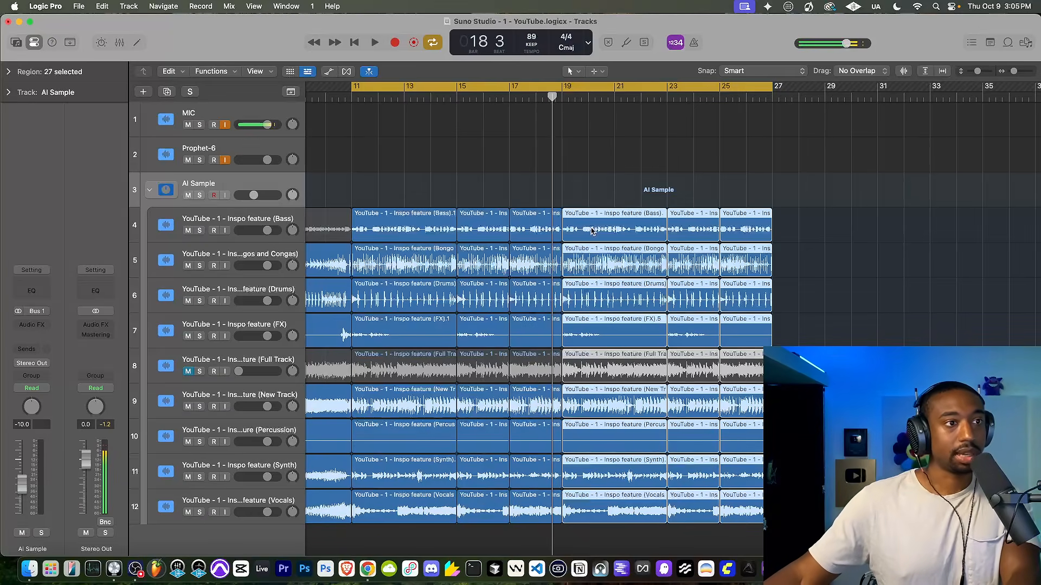
{"action": "left_click", "coordinate": [590, 196]}
{"action": "key", "text": "space"}
{"action": "left_click", "coordinate": [564, 98]}
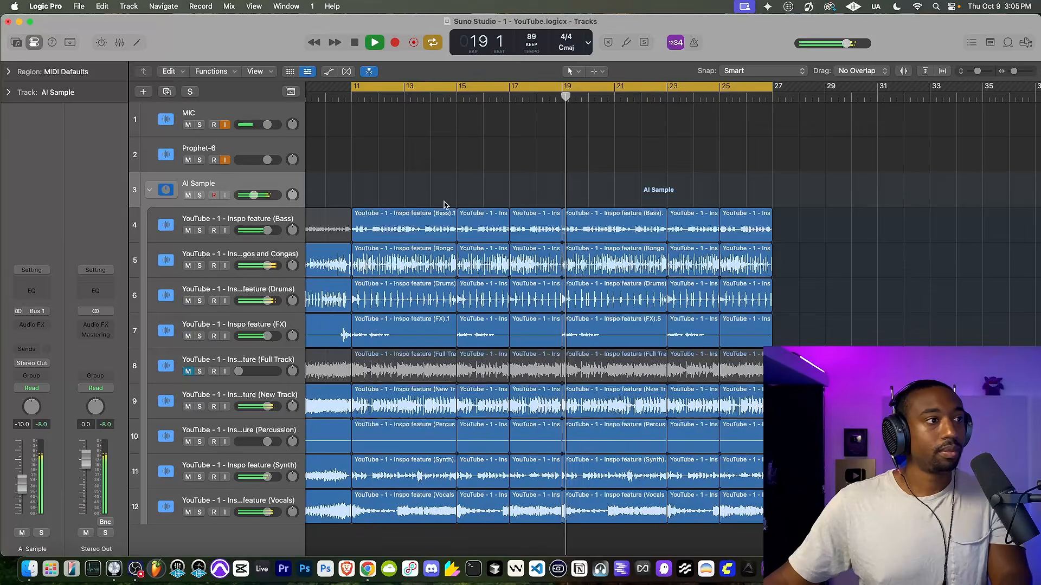
{"action": "left_click", "coordinate": [592, 239]}
{"action": "key", "text": "space"}
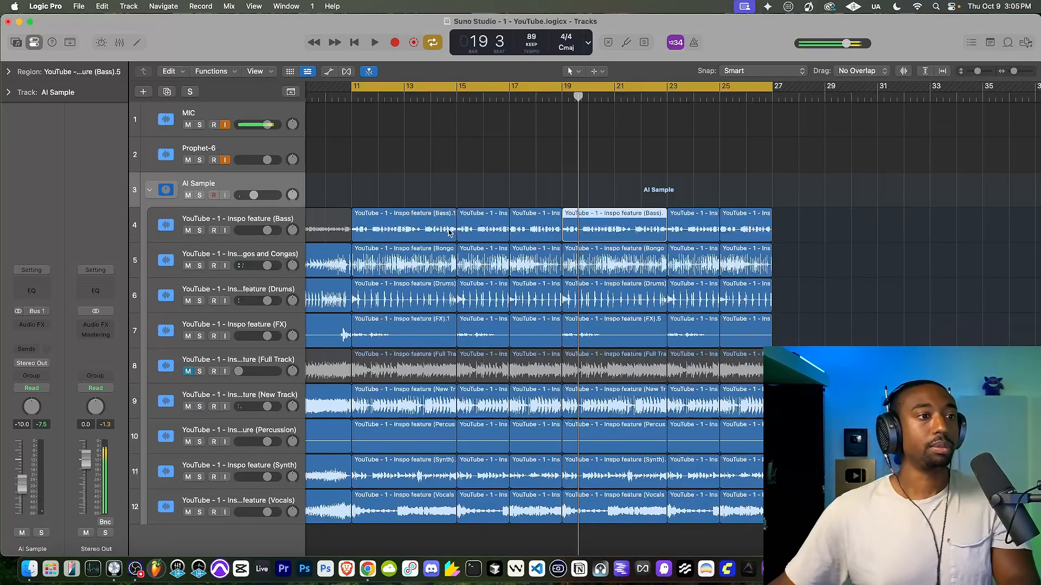
Step: Mute the Bongos and Congas region spanning bars 19 to 23 and listen to the section start just before bar 19
{"action": "left_click", "coordinate": [605, 272]}
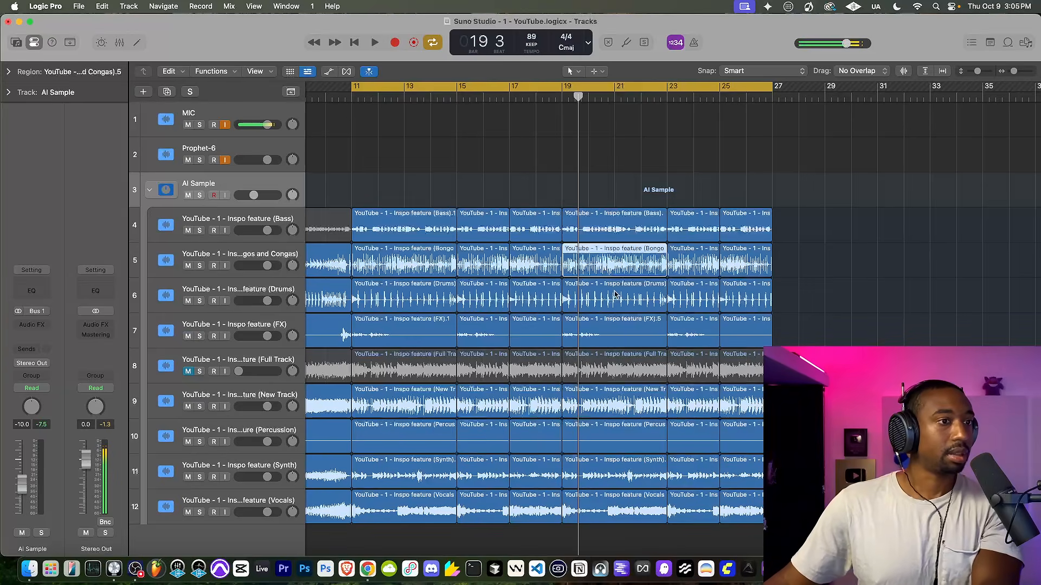
{"action": "right_click", "coordinate": [603, 262]}
{"action": "left_click", "coordinate": [623, 273]}
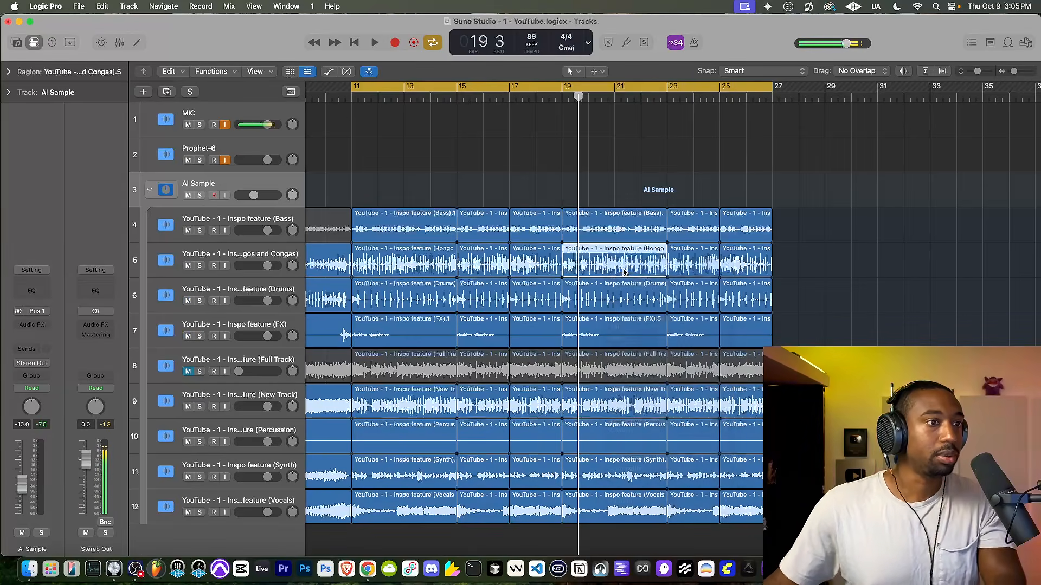
{"action": "key", "text": "space"}
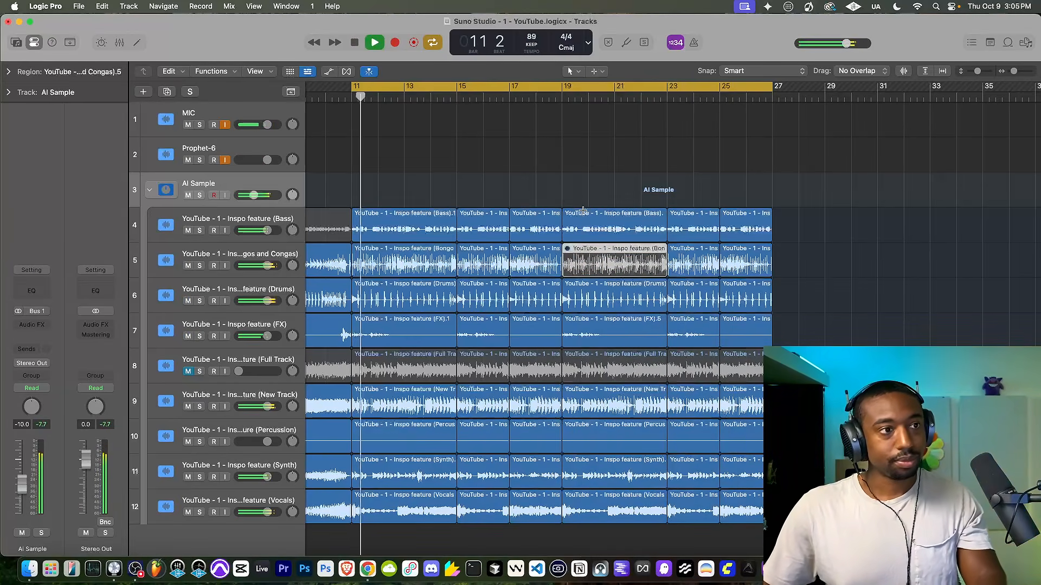
{"action": "left_click", "coordinate": [551, 97]}
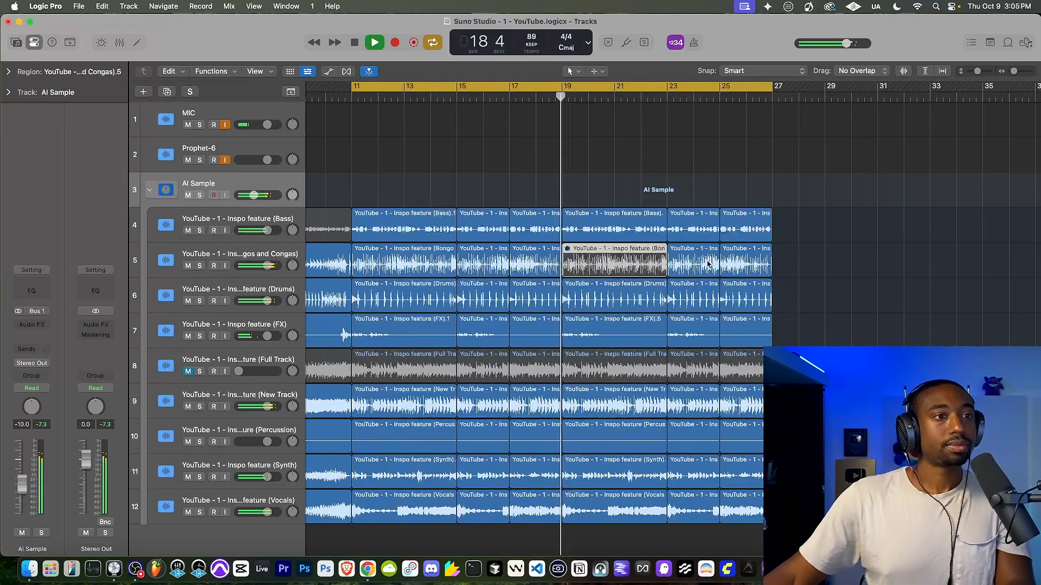
{"action": "key", "text": "space"}
Step: Mute the two remaining Bongos and Congas regions at bars 23 and 25 and listen to the second section without them
{"action": "right_click", "coordinate": [693, 264]}
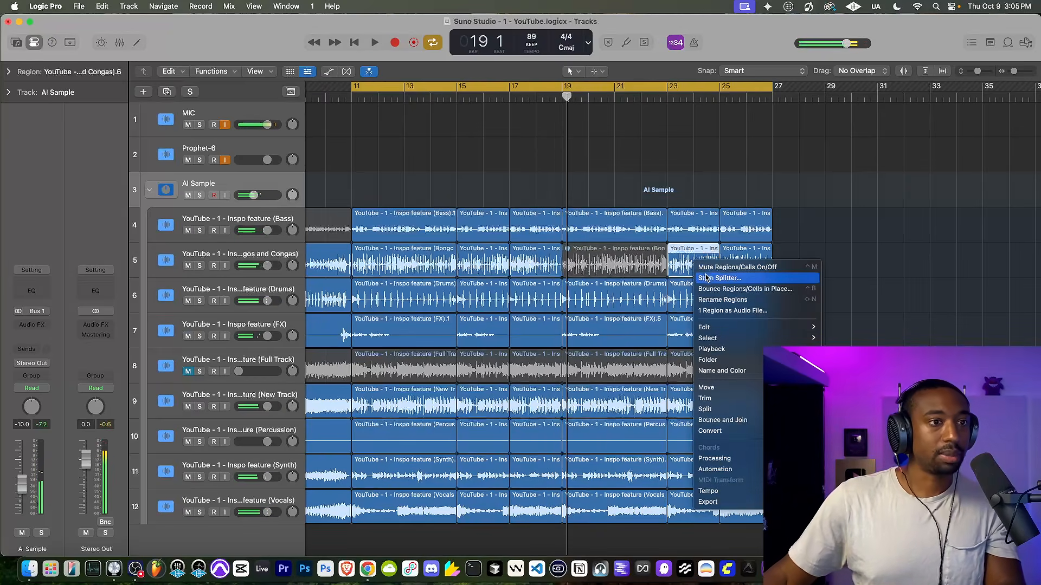
{"action": "left_click", "coordinate": [705, 276]}
{"action": "key", "text": "space"}
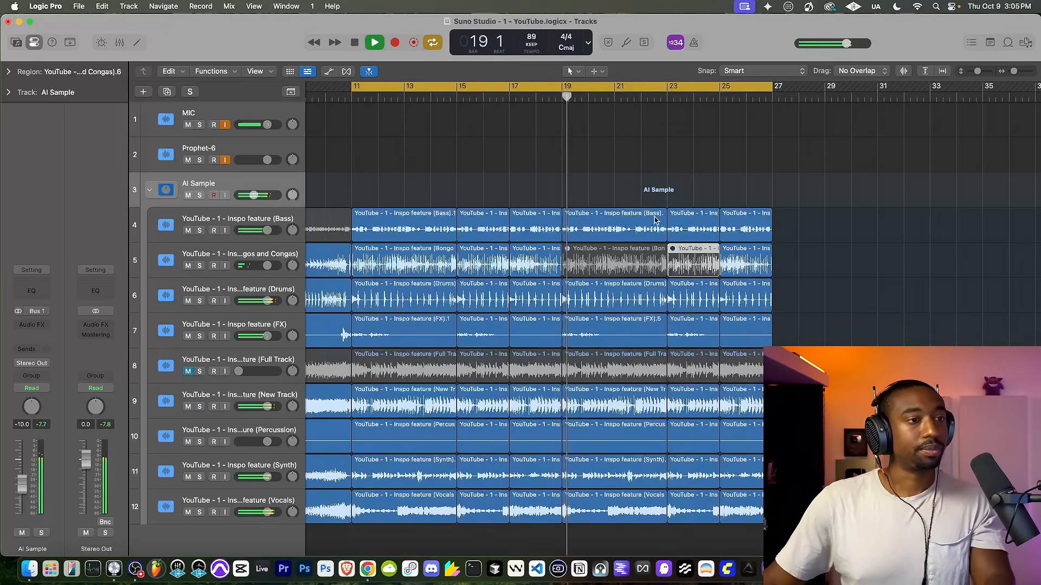
{"action": "right_click", "coordinate": [746, 261]}
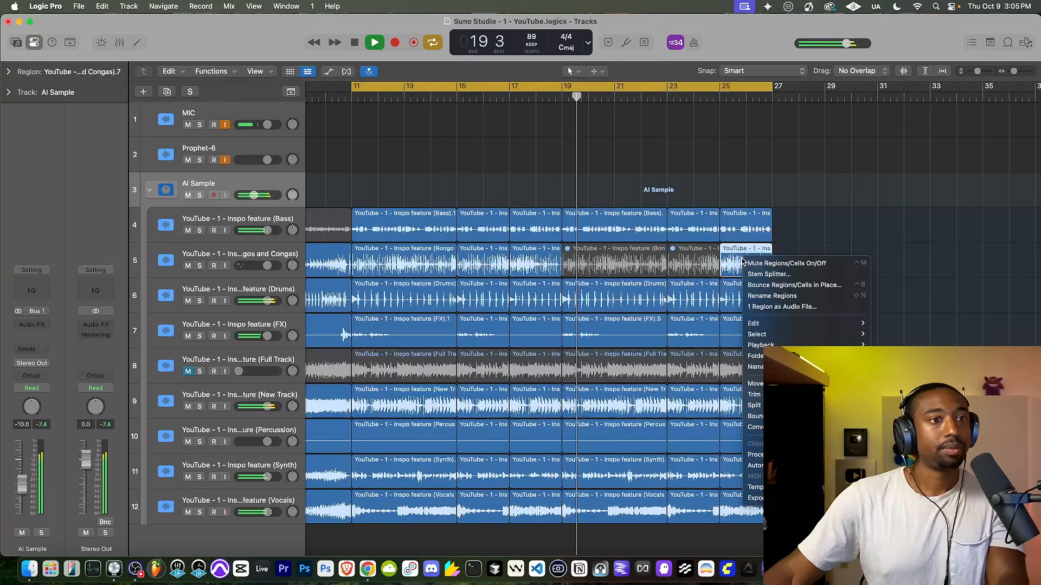
{"action": "left_click", "coordinate": [770, 263]}
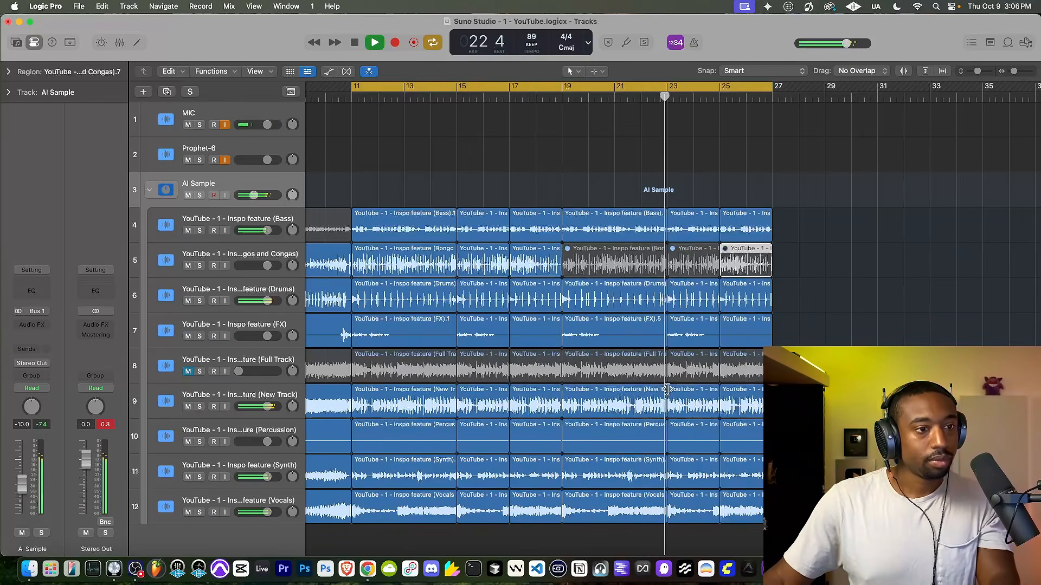
{"action": "key", "text": "space"}
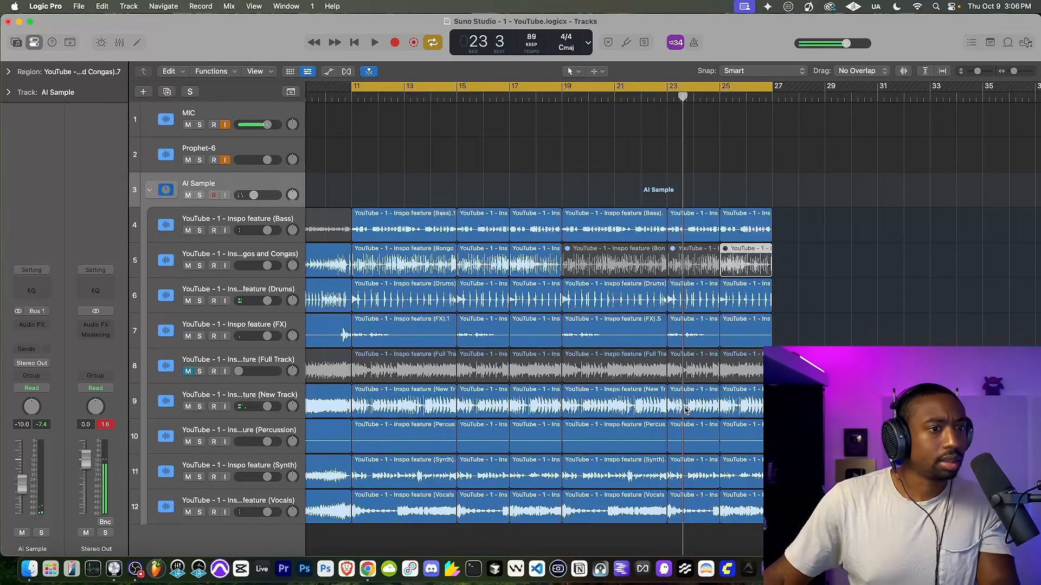
Step: Try muting the Synth region spanning bars 23 to 25
{"action": "right_click", "coordinate": [693, 468]}
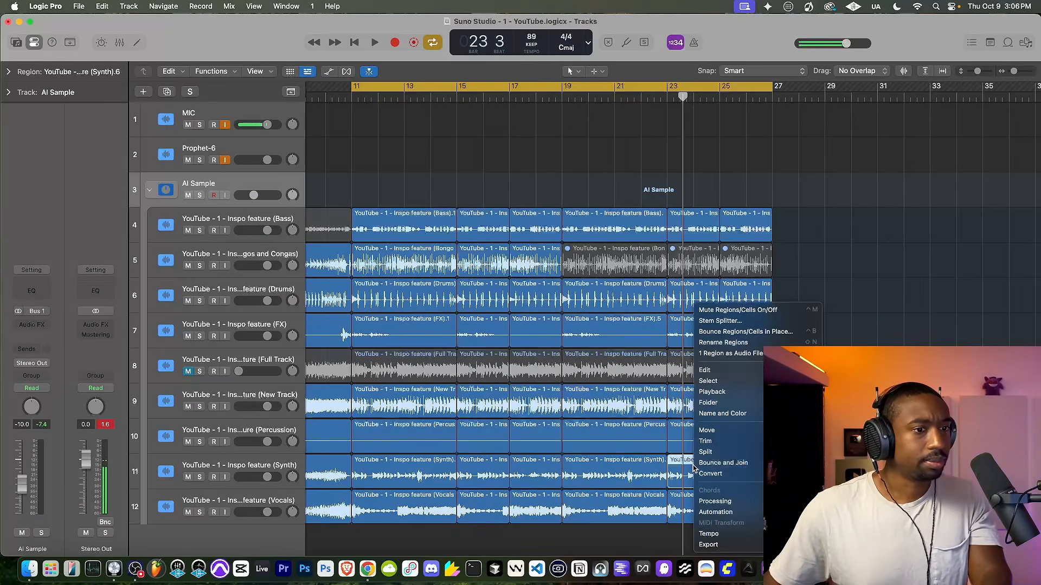
{"action": "left_click", "coordinate": [710, 310]}
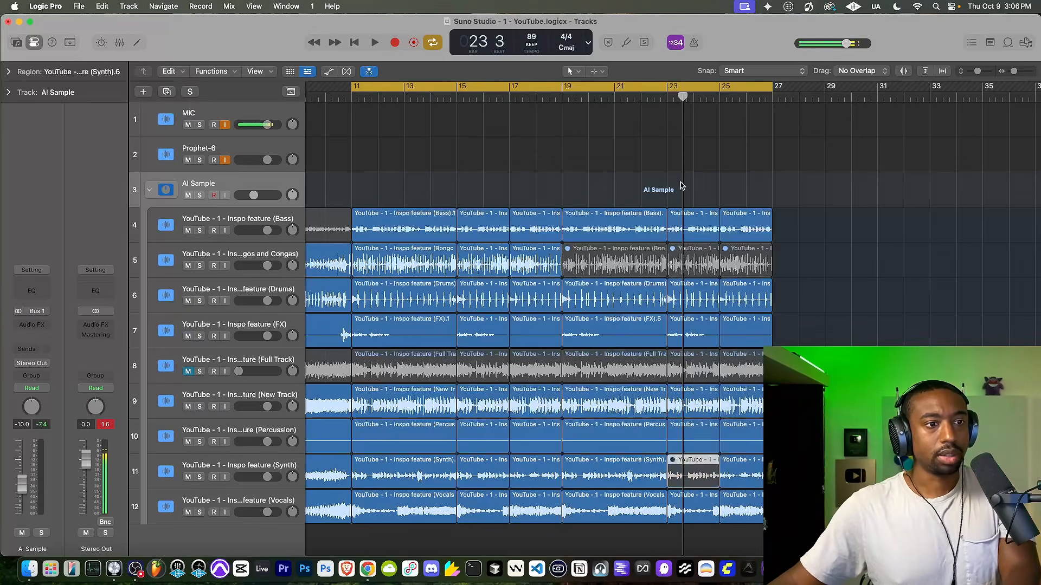
{"action": "right_click", "coordinate": [706, 472]}
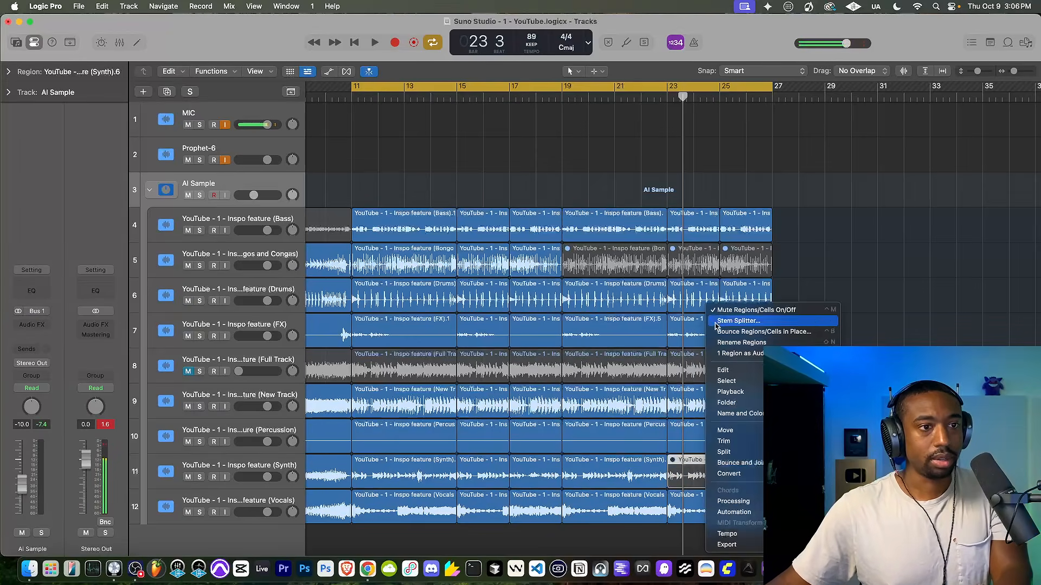
Step: Mute the two New Track regions at bars 23 and 25 and audition the change from bar 23
{"action": "right_click", "coordinate": [695, 401]}
{"action": "left_click", "coordinate": [727, 314]}
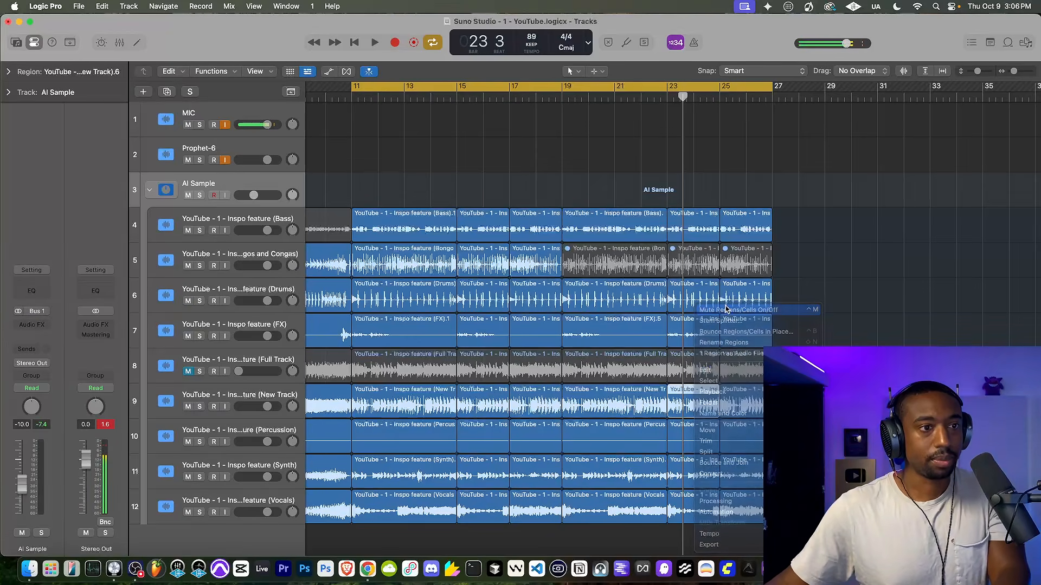
{"action": "key", "text": "space"}
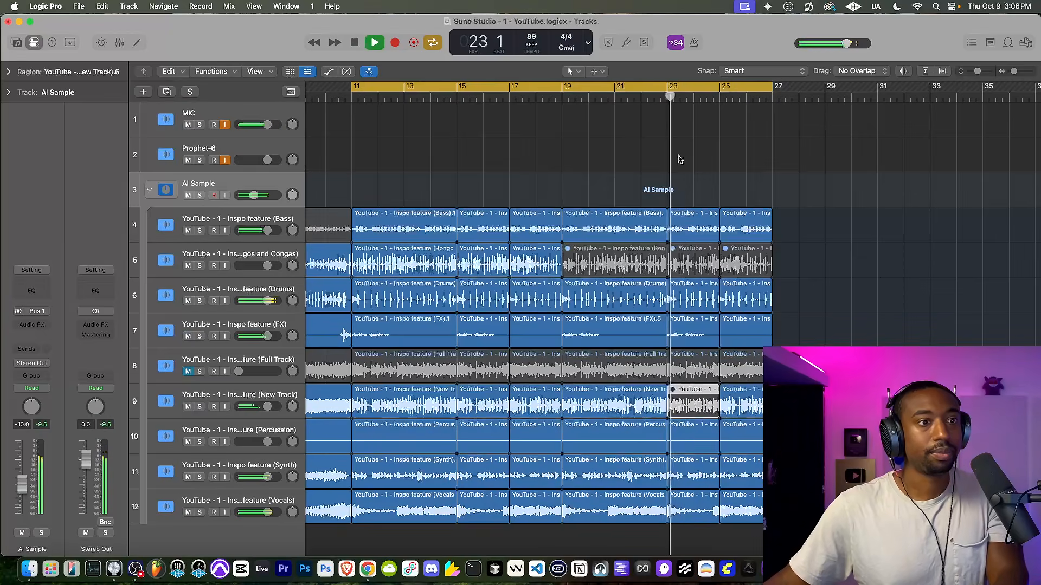
{"action": "right_click", "coordinate": [740, 401]}
{"action": "left_click", "coordinate": [755, 311]}
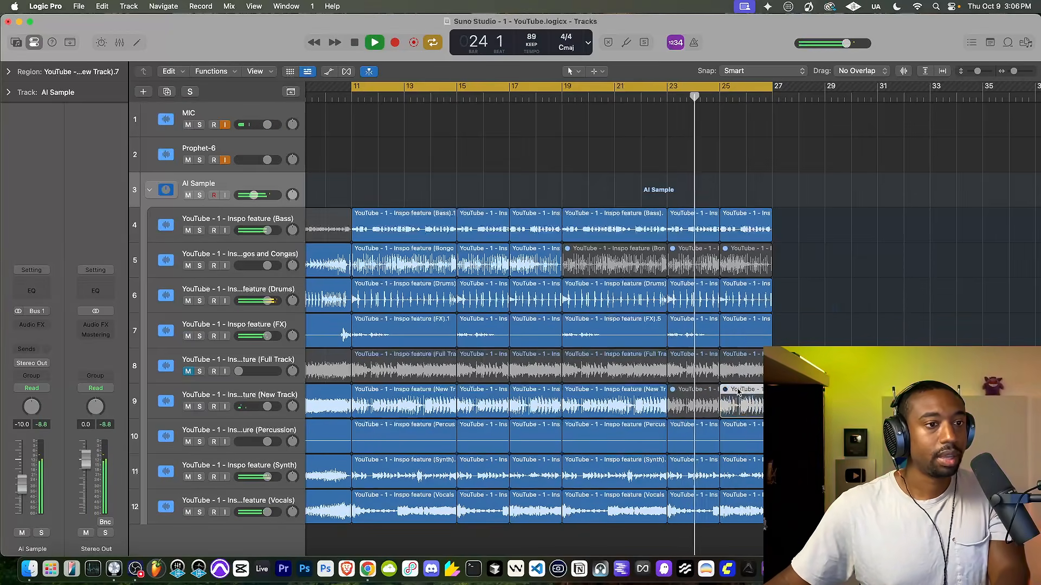
{"action": "key", "text": "space"}
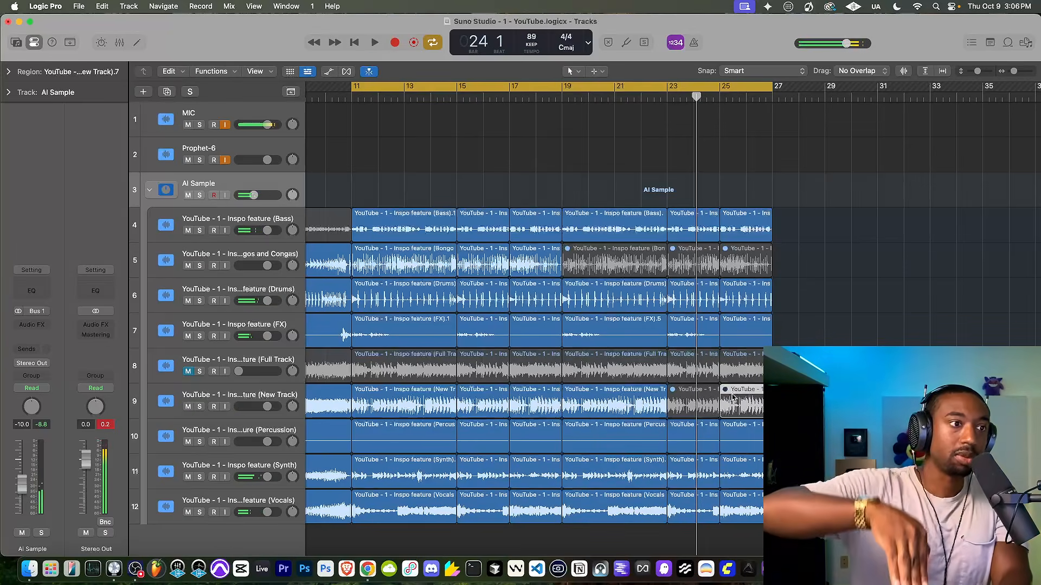
Step: Play the arrangement from bar 11 and compare it briefly with the Bass track muted and unmuted
{"action": "key", "text": "space"}
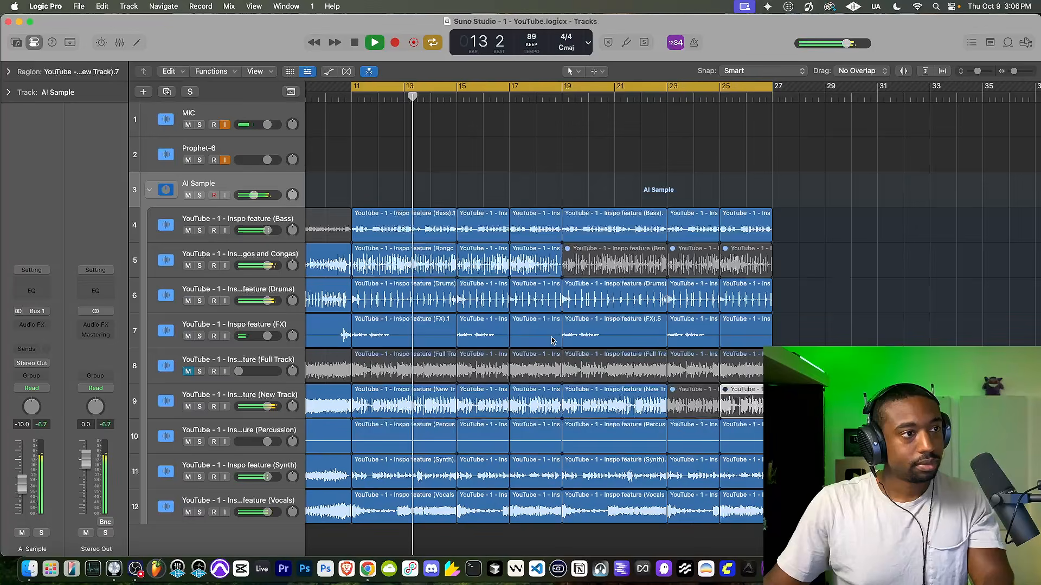
{"action": "left_click", "coordinate": [200, 222]}
{"action": "left_click", "coordinate": [188, 230]}
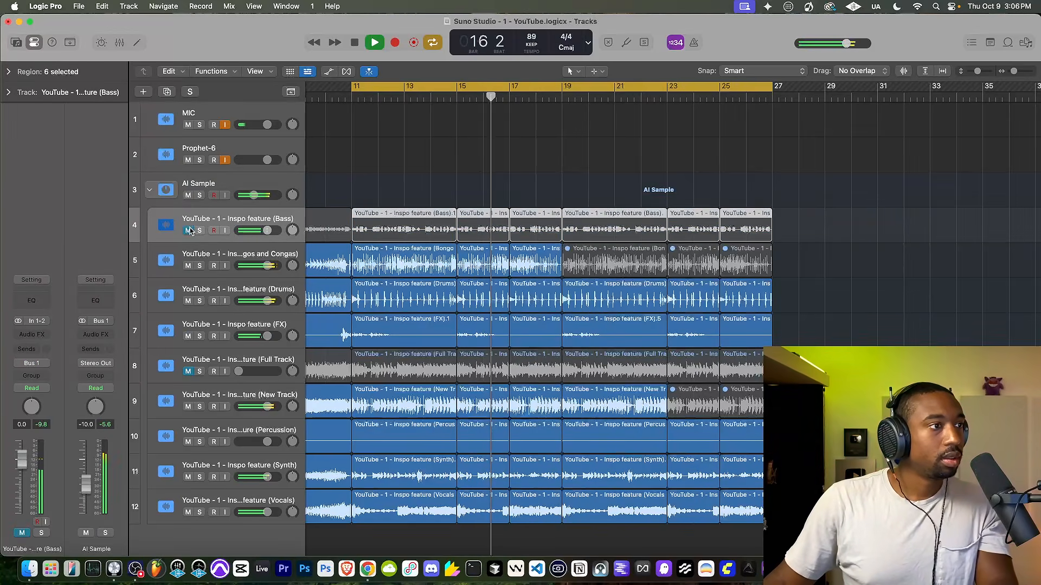
{"action": "left_click", "coordinate": [188, 231]}
{"action": "key", "text": "space"}
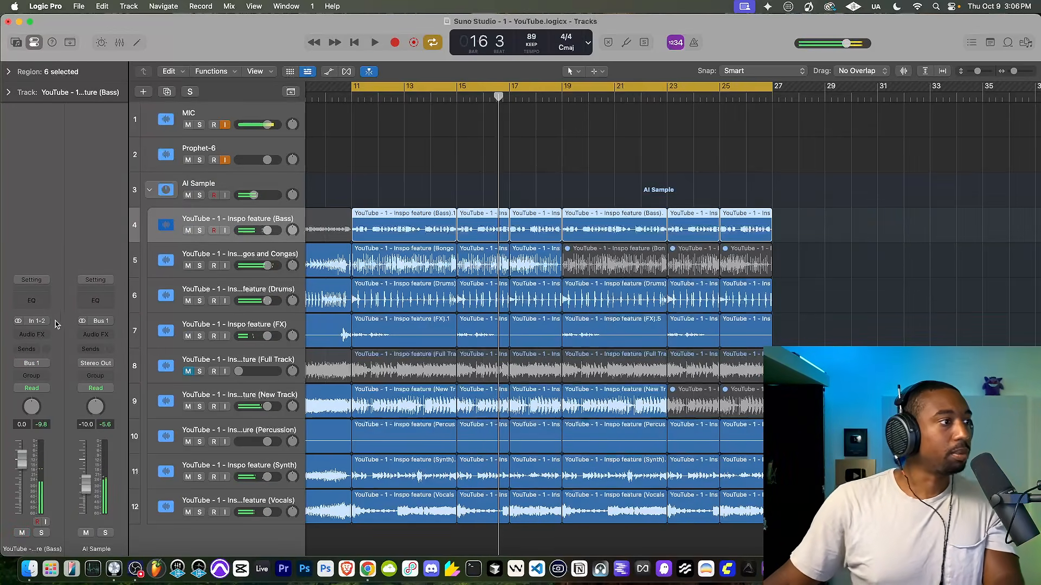
Step: Insert a stereo Channel EQ on the Bass track
{"action": "left_click", "coordinate": [33, 334]}
{"action": "left_click", "coordinate": [99, 243]}
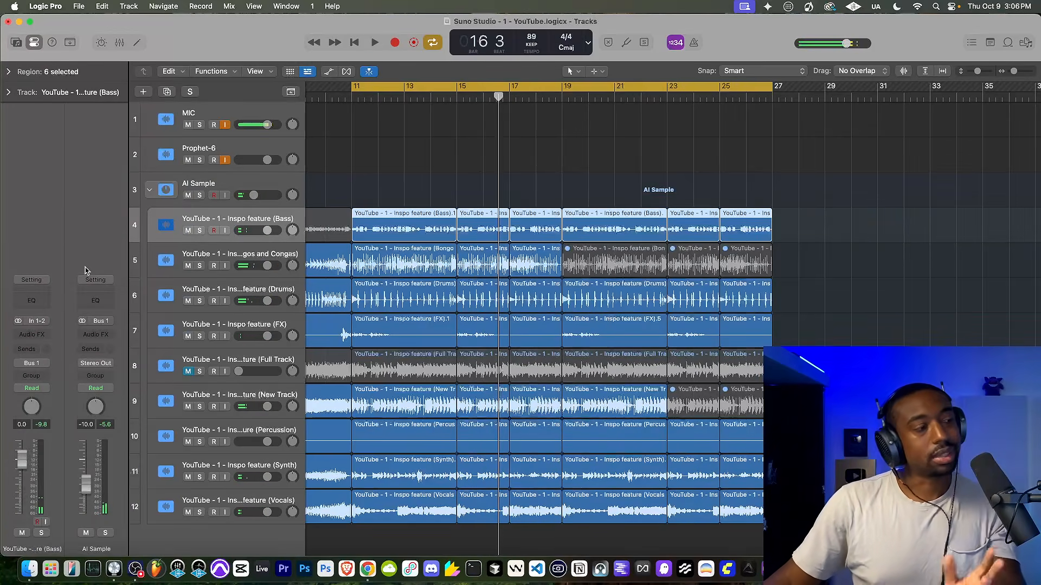
{"action": "left_click", "coordinate": [38, 333]}
{"action": "mouse_move", "coordinate": [36, 338]}
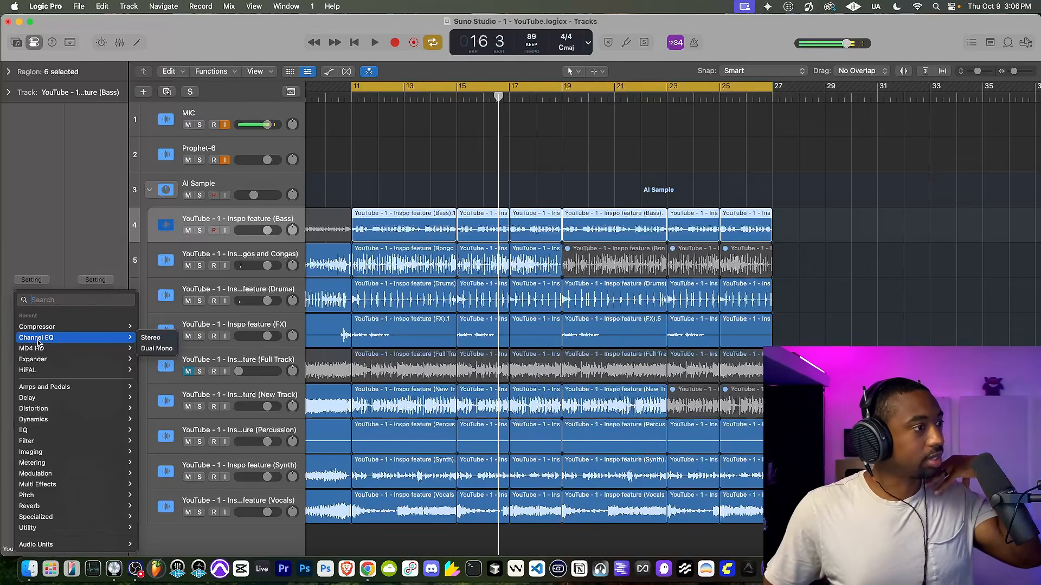
{"action": "left_click", "coordinate": [150, 338]}
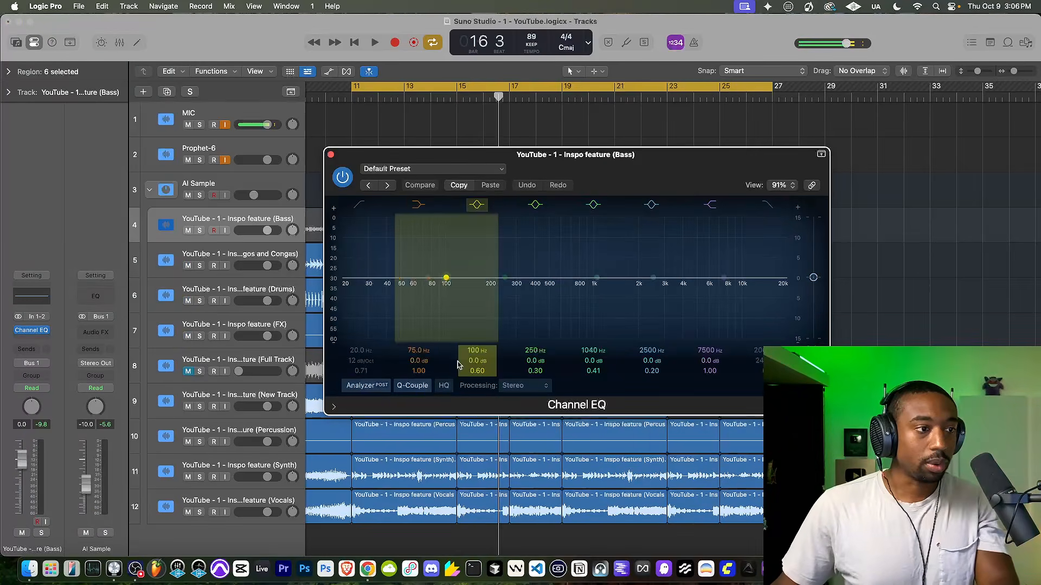
Step: Cut the Bass track's lows with the Channel EQ's low shelf at about 107 Hz and -19.7 dB while playing from bar 11
{"action": "left_click", "coordinate": [445, 383]}
{"action": "key", "text": "space"}
{"action": "left_click_drag", "start_coordinate": [427, 278], "coordinate": [448, 381]}
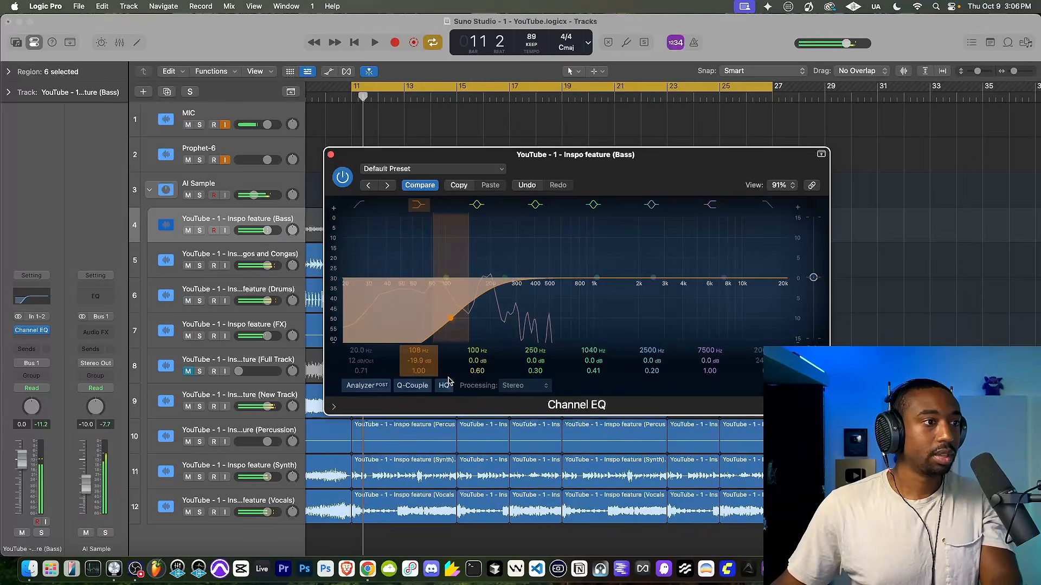
{"action": "key", "text": "space"}
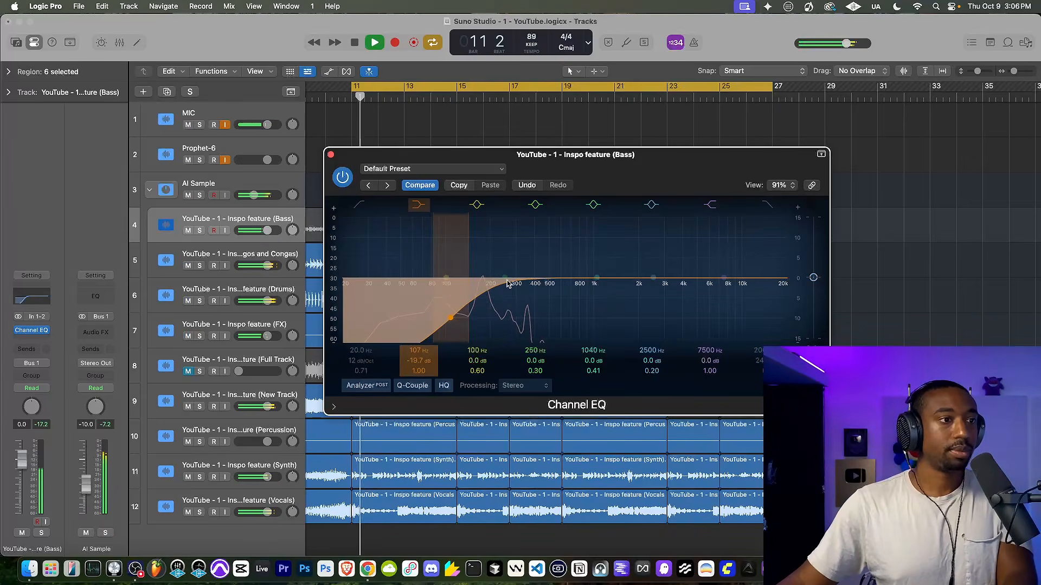
{"action": "key", "text": "space"}
Step: Boost the Bass EQ at about 210 Hz by about 8.7 dB, listen to the change and close the EQ
{"action": "left_click_drag", "start_coordinate": [504, 280], "coordinate": [495, 232]}
{"action": "key", "text": "space"}
{"action": "left_click", "coordinate": [330, 155]}
{"action": "key", "text": "space"}
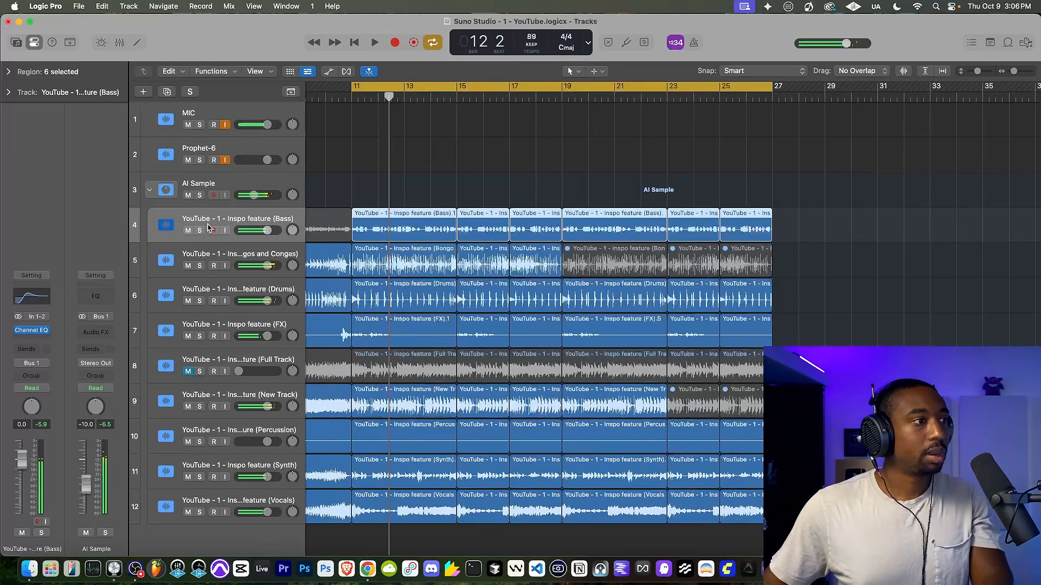
Step: Search the audio effects for "sample" and insert Sample Delay after the Channel EQ on the Bass track
{"action": "left_click", "coordinate": [35, 343]}
{"action": "type", "text": "sample"}
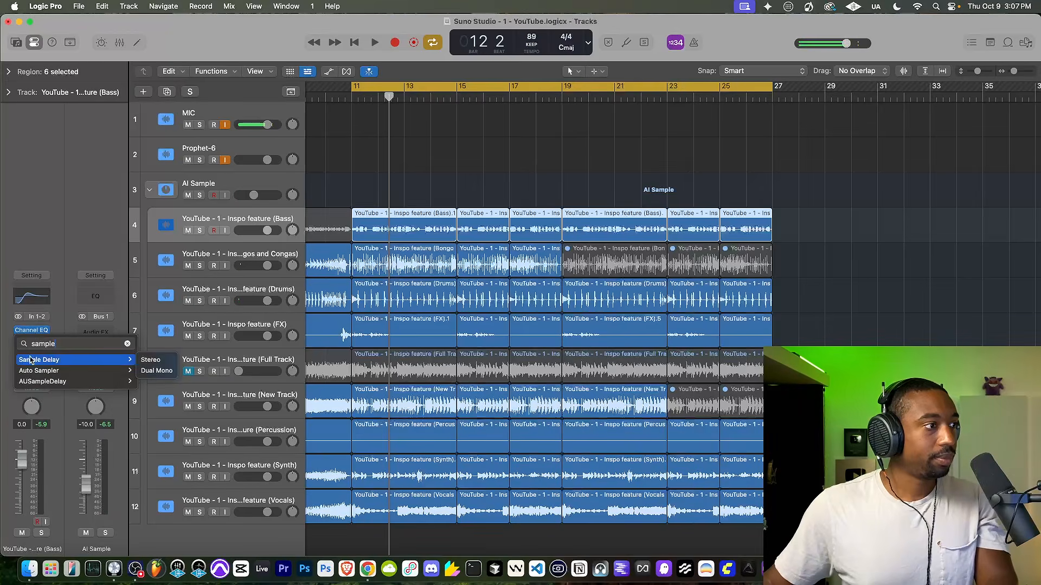
{"action": "left_click", "coordinate": [30, 360]}
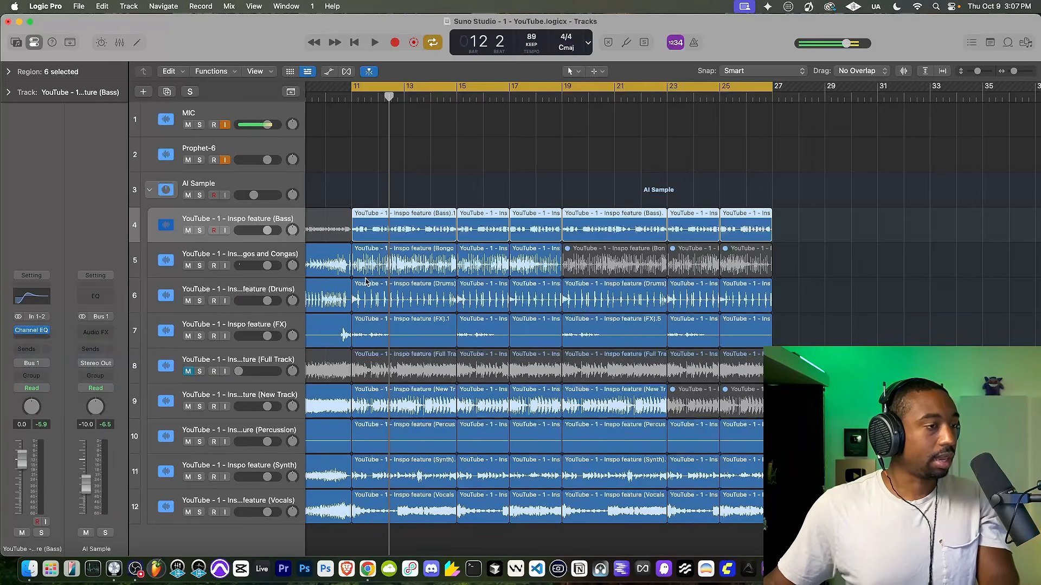
Step: Set the Bass track's right-channel sample delay to about 2705 samples during playback, leaving the delay unlinked, and close the plug-in
{"action": "key", "text": "space"}
{"action": "left_click_drag", "start_coordinate": [435, 247], "coordinate": [432, 238]}
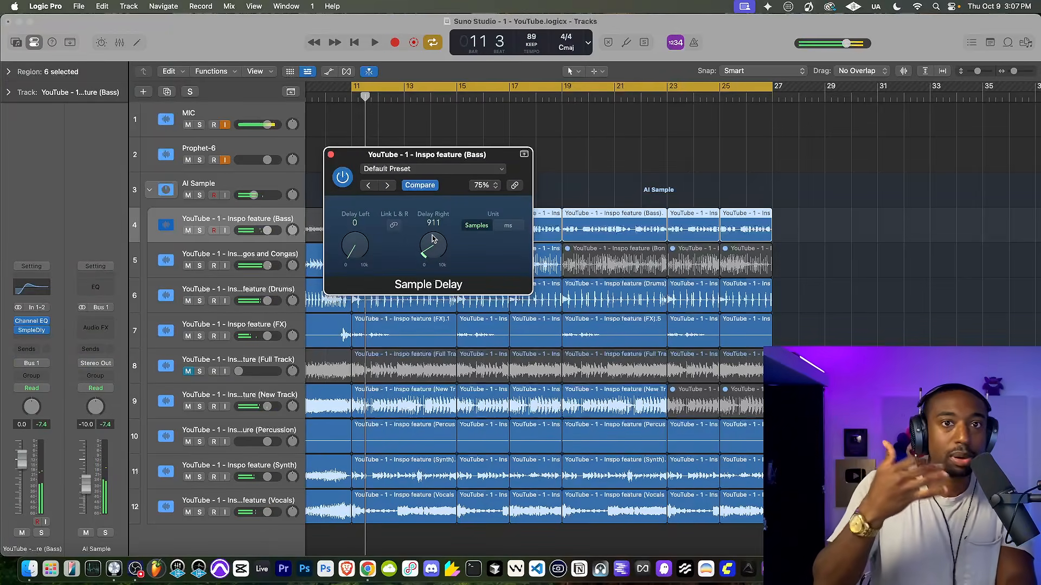
{"action": "key", "text": "space"}
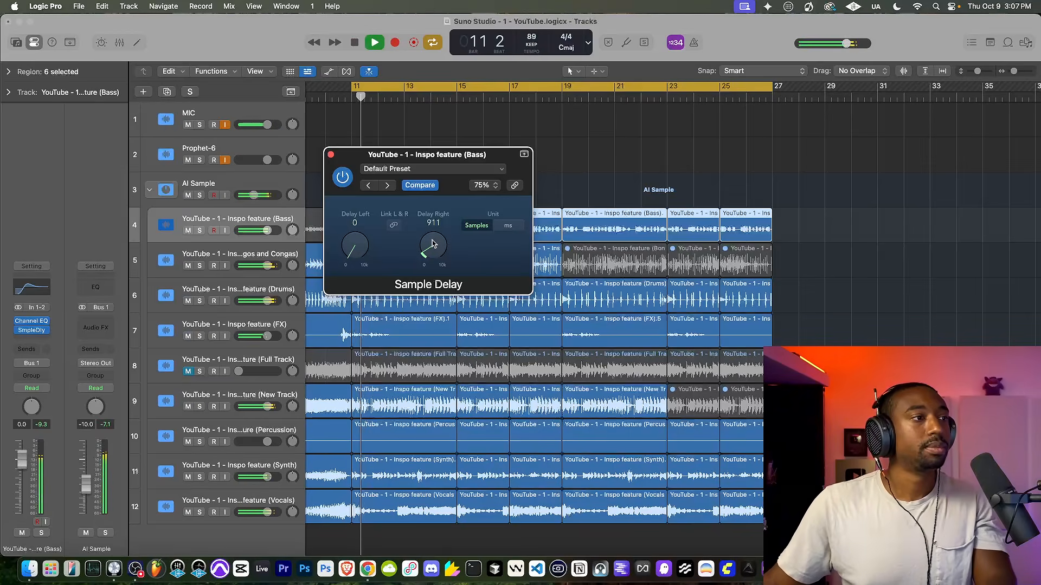
{"action": "left_click_drag", "start_coordinate": [417, 236], "coordinate": [438, 243]}
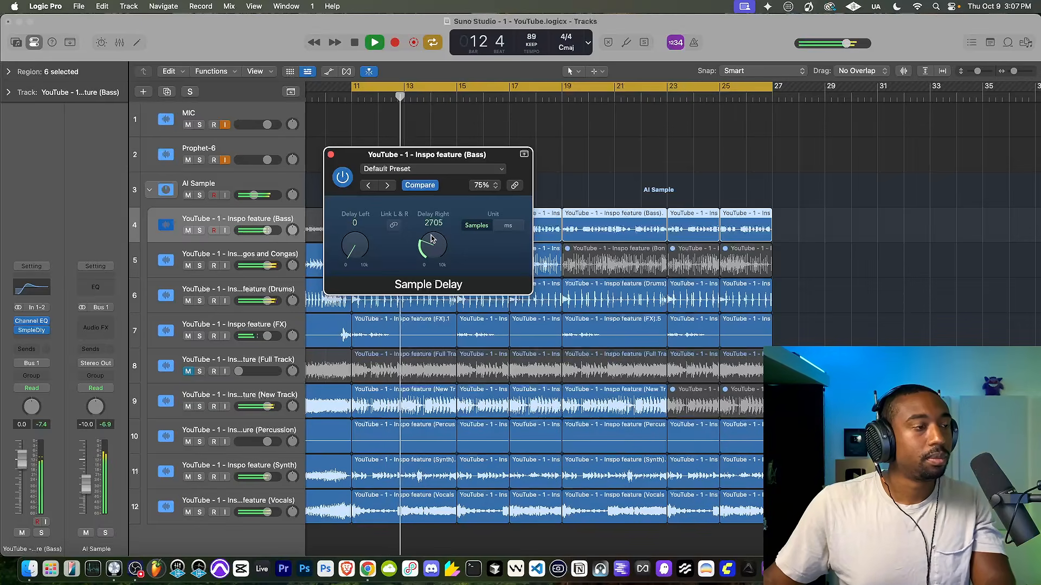
{"action": "left_click", "coordinate": [331, 155]}
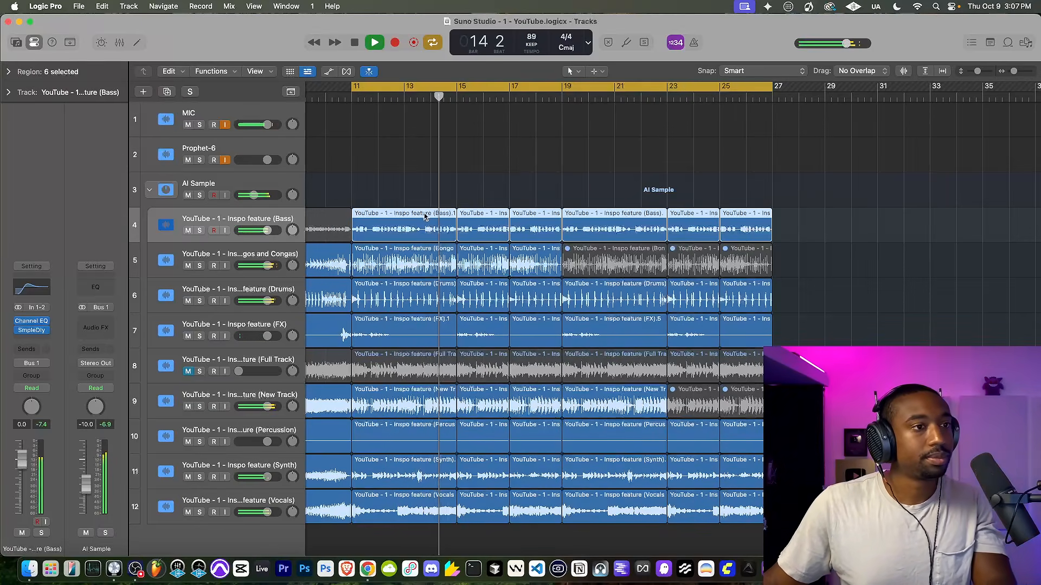
{"action": "key", "text": "space"}
Step: Solo the Bass track and compare its sound with the Channel EQ and Sample Delay bypassed and with the EQ re-enabled
{"action": "left_click", "coordinate": [200, 231]}
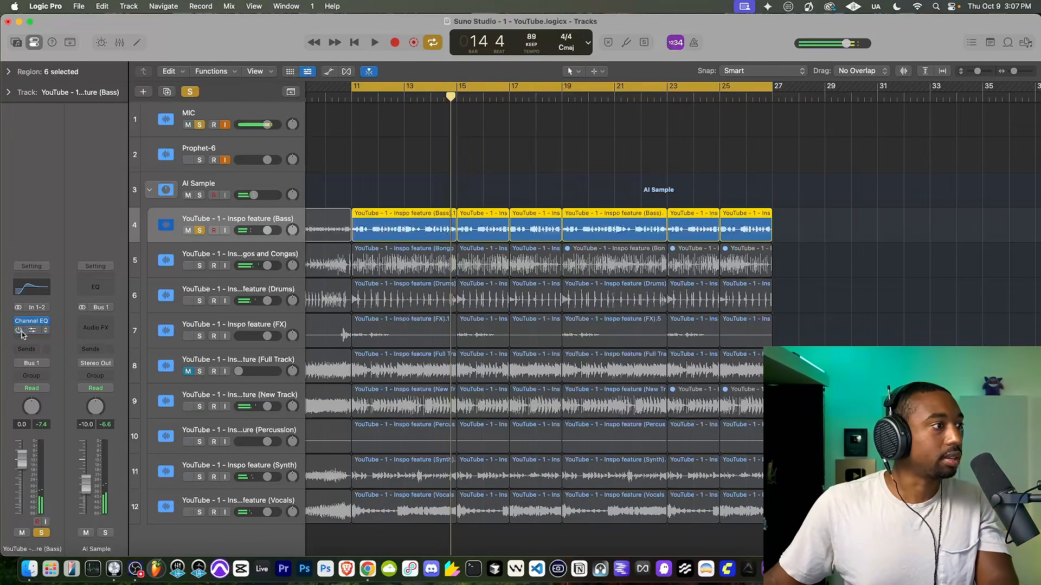
{"action": "key", "text": "space"}
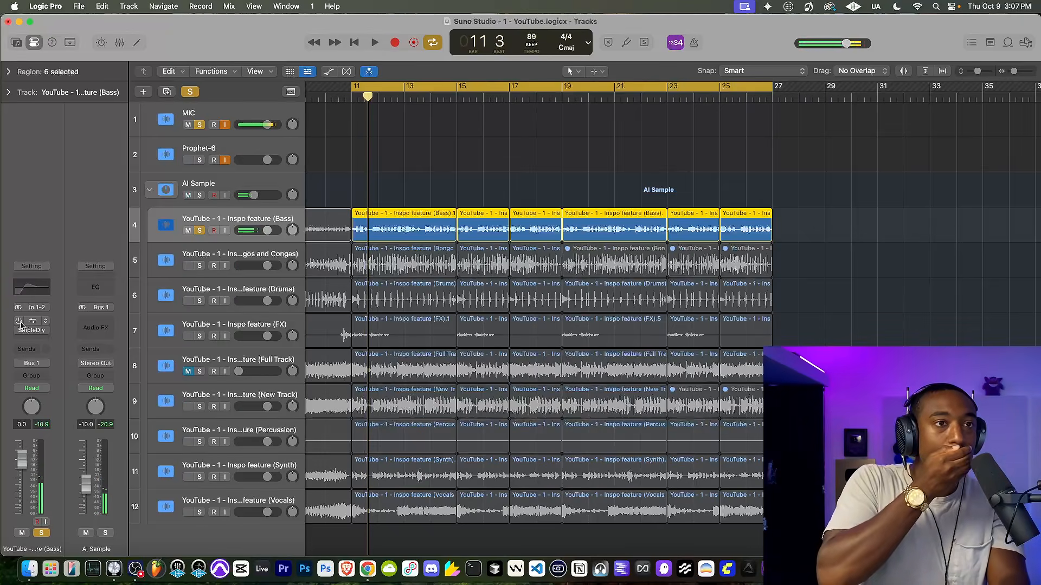
{"action": "key", "text": "space"}
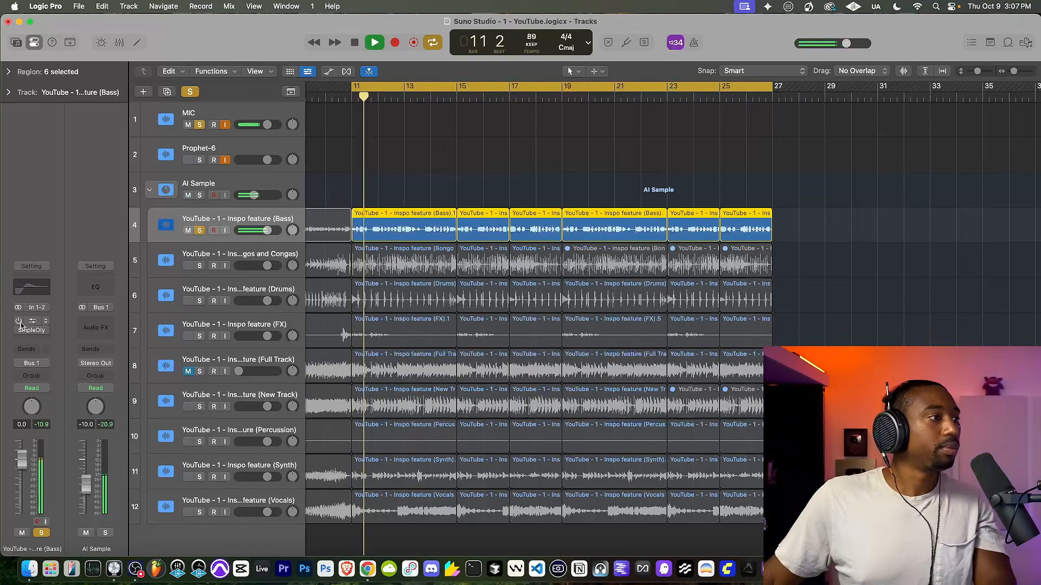
{"action": "left_click", "coordinate": [31, 321]}
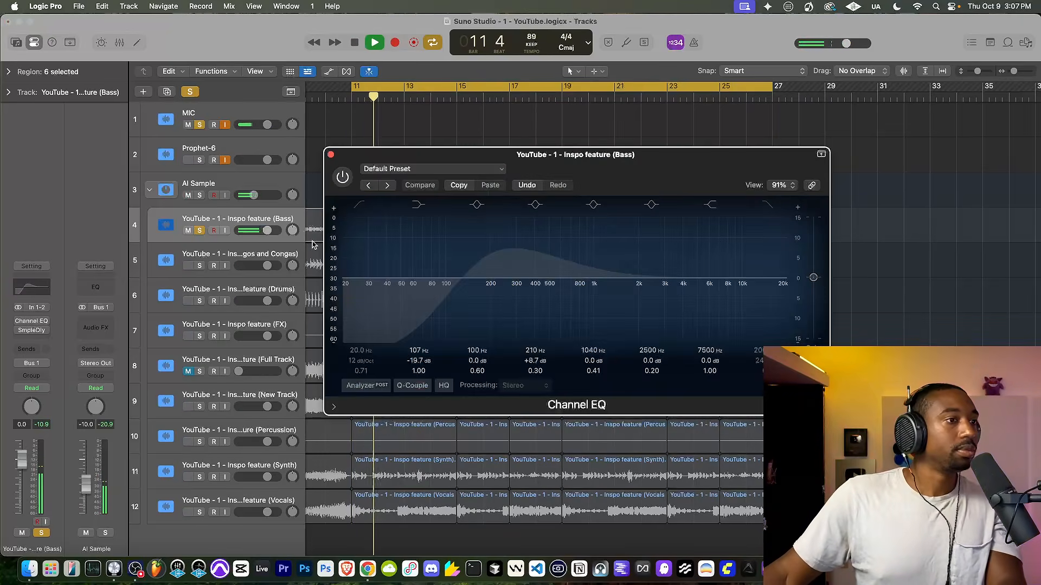
{"action": "left_click", "coordinate": [343, 177]}
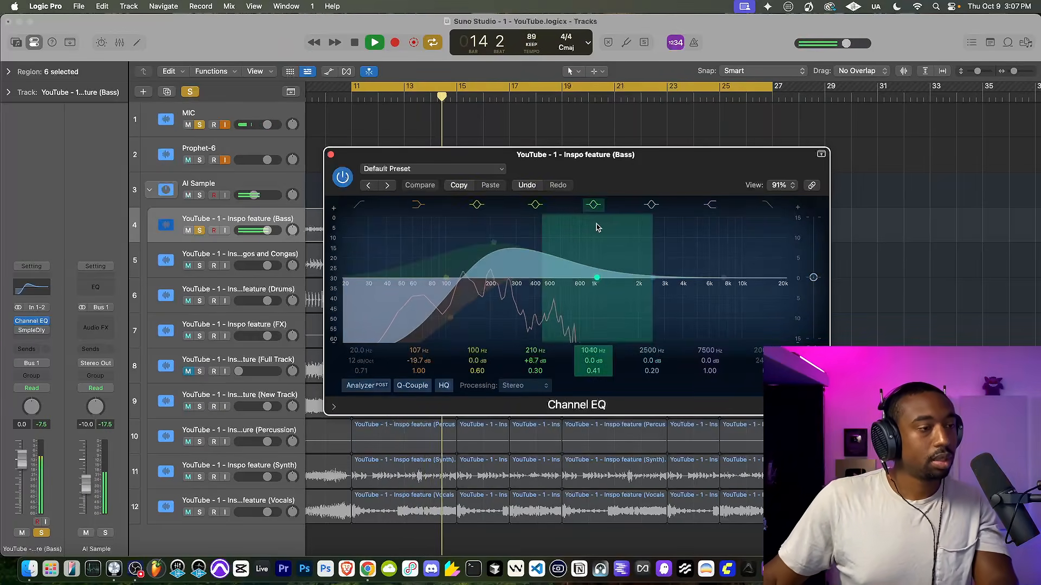
{"action": "left_click", "coordinate": [331, 157]}
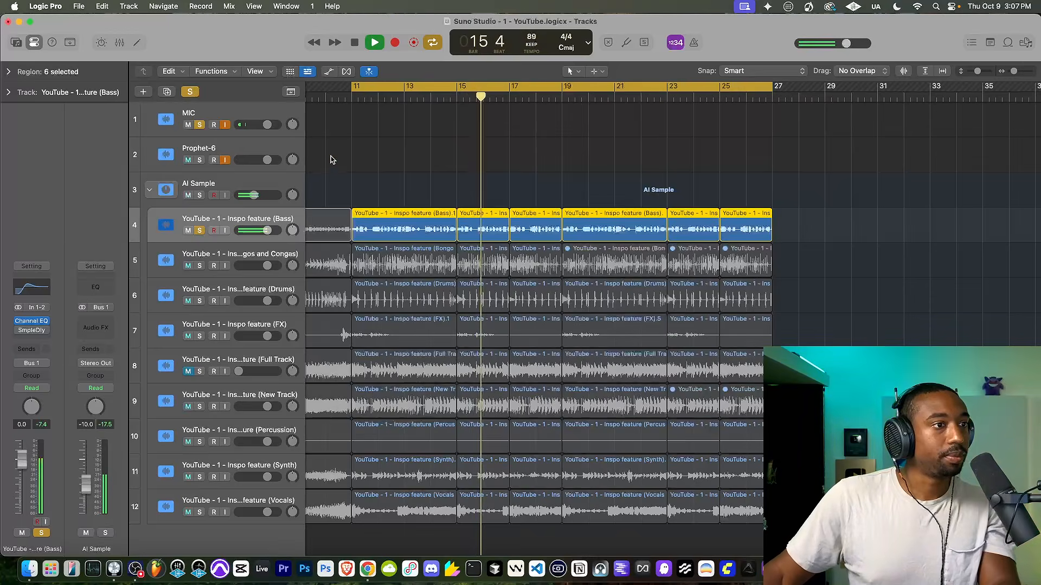
Step: Re-enable the Sample Delay, end the Bass solo and listen to the processed bass in the full arrangement from bar 11
{"action": "mouse_move", "coordinate": [27, 326]}
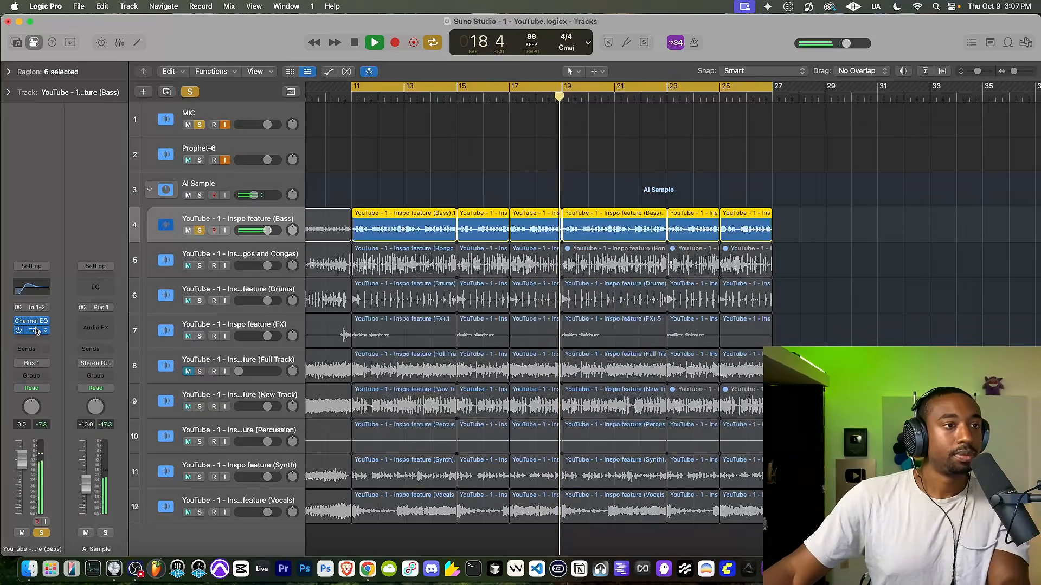
{"action": "key", "text": "space"}
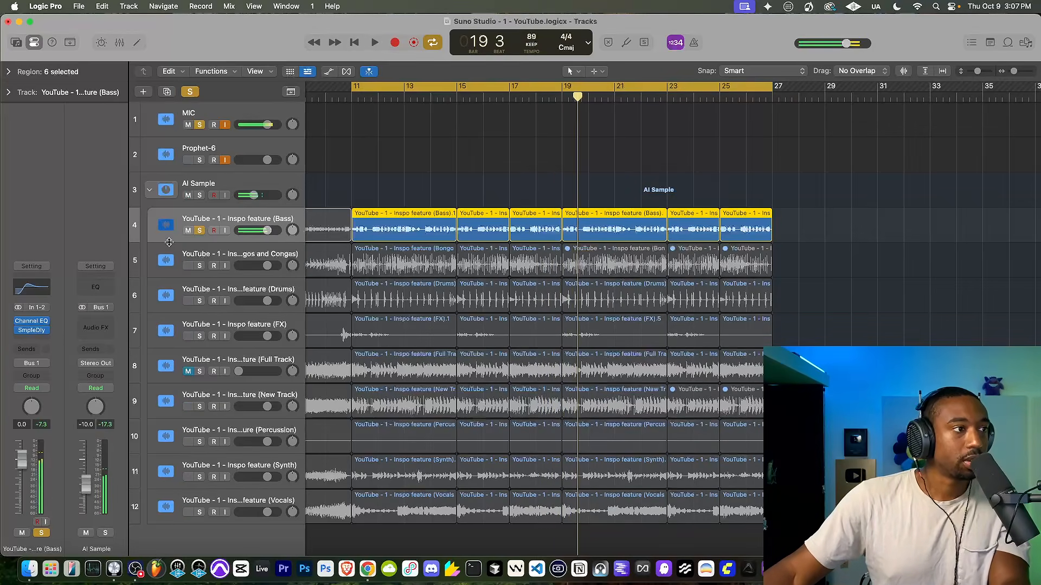
{"action": "left_click", "coordinate": [199, 231]}
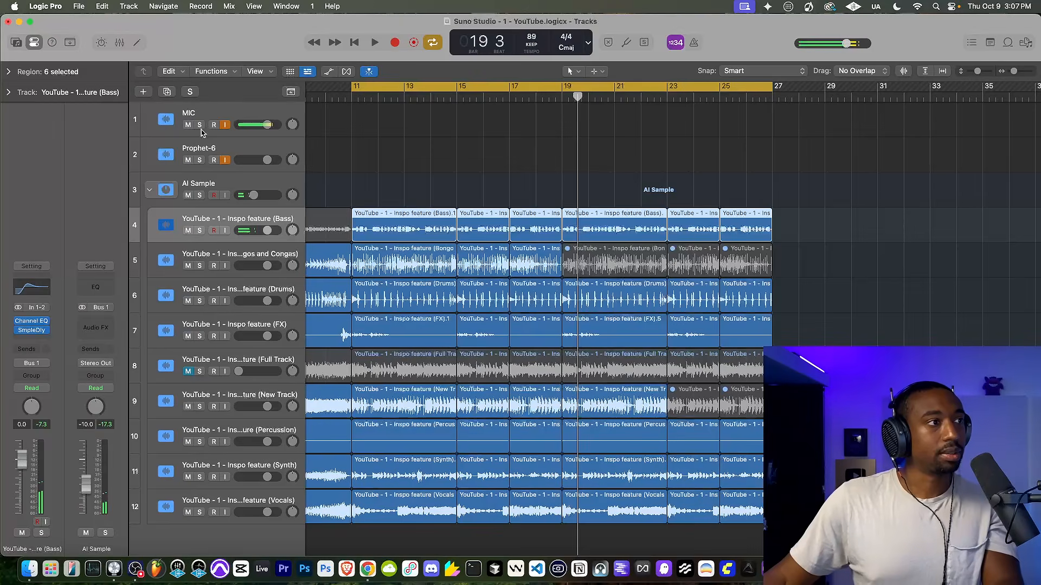
{"action": "key", "text": "space"}
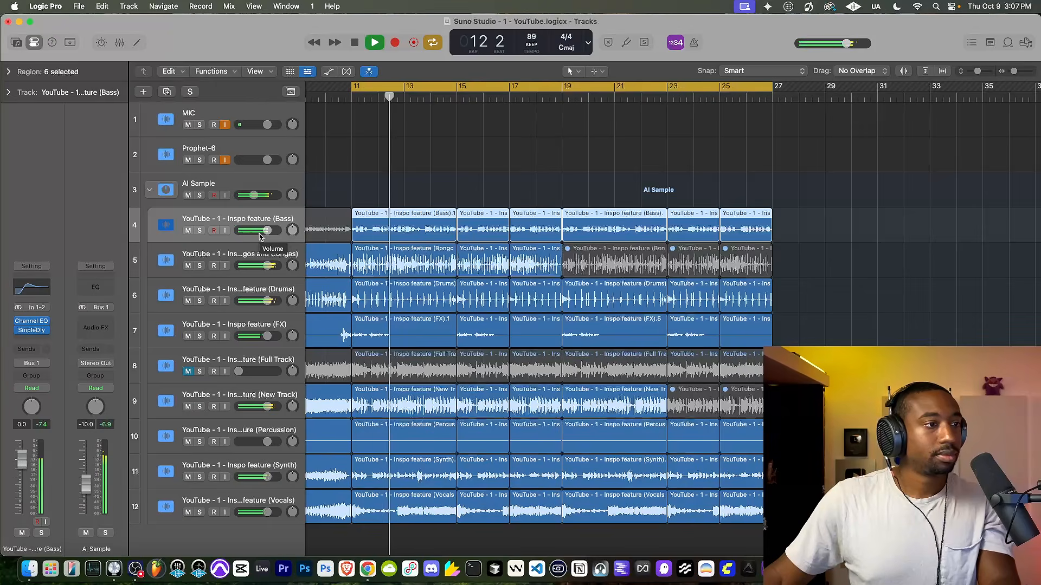
{"action": "key", "text": "space"}
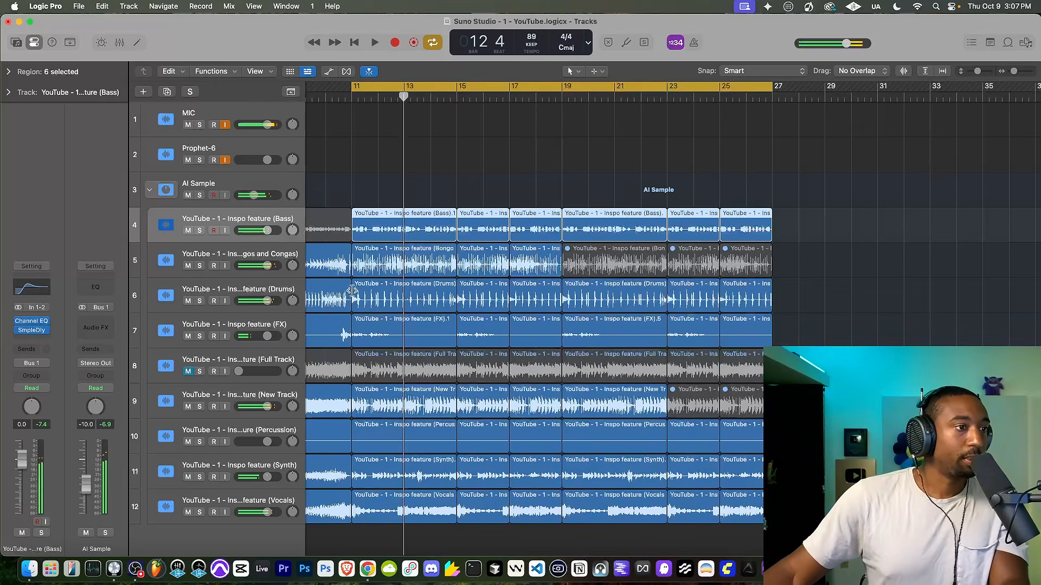
Step: Select the Drums track with its regions and collapse the AI Sample track stack
{"action": "left_click", "coordinate": [407, 285]}
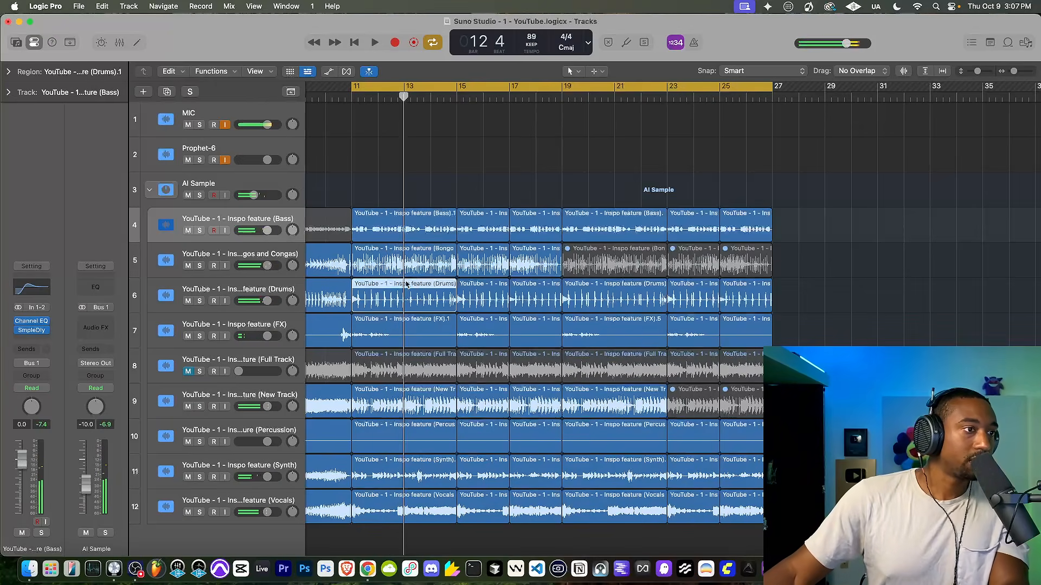
{"action": "left_click", "coordinate": [229, 288]}
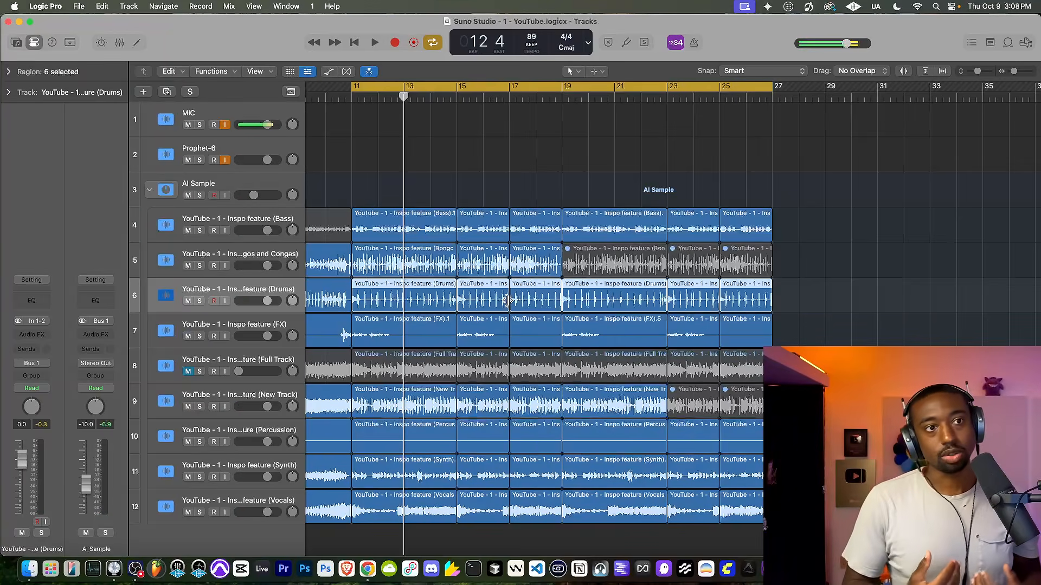
{"action": "left_click", "coordinate": [150, 190]}
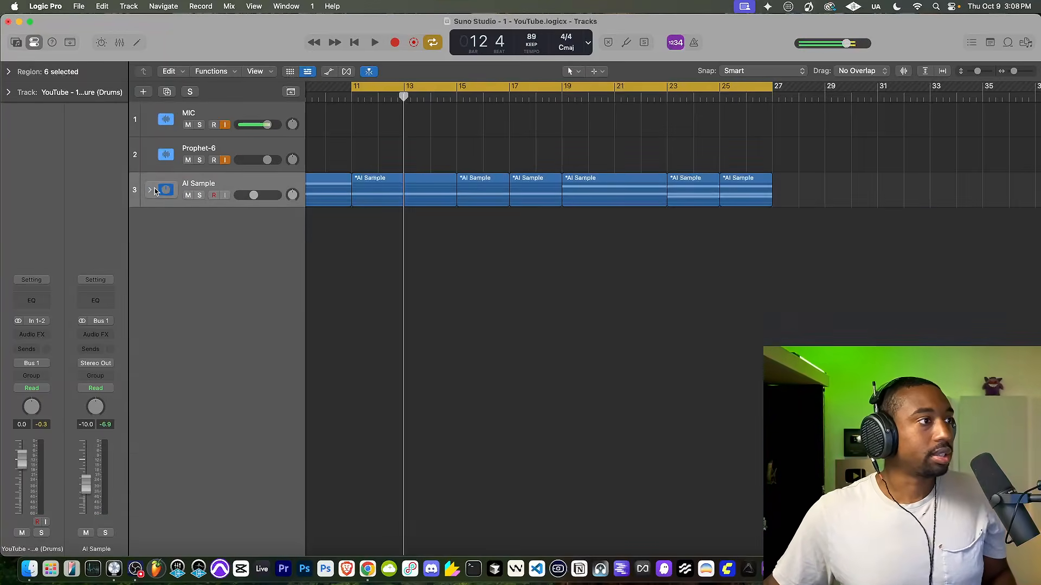
Step: Load BWB WAVE 5 KICK (10)_2 from the bookmarked 1 - Go - To Drums folder onto a new Drum Machine Designer track
{"action": "left_click", "coordinate": [1026, 44]}
{"action": "left_click", "coordinate": [938, 71]}
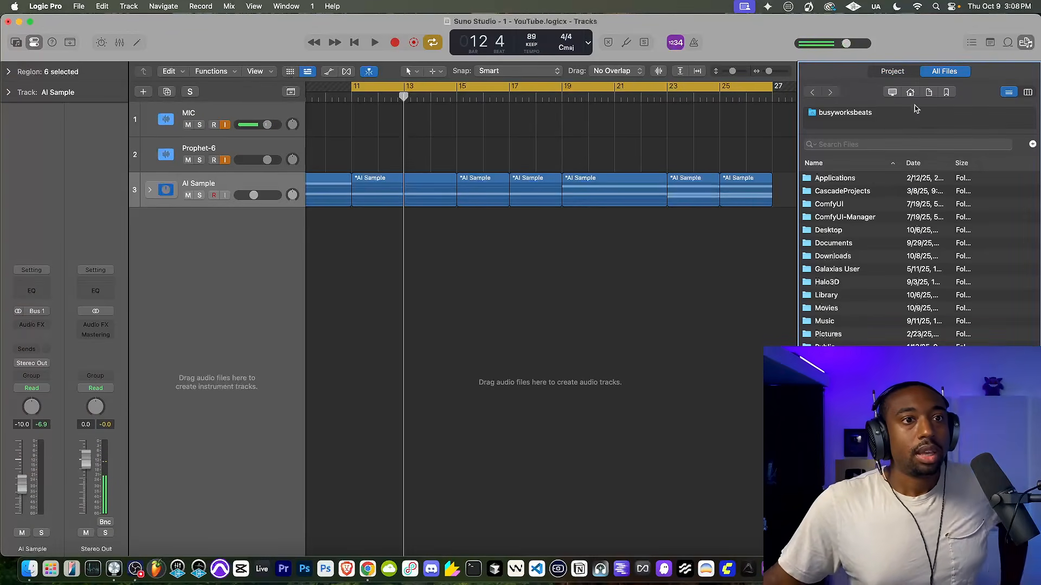
{"action": "left_click", "coordinate": [945, 92]}
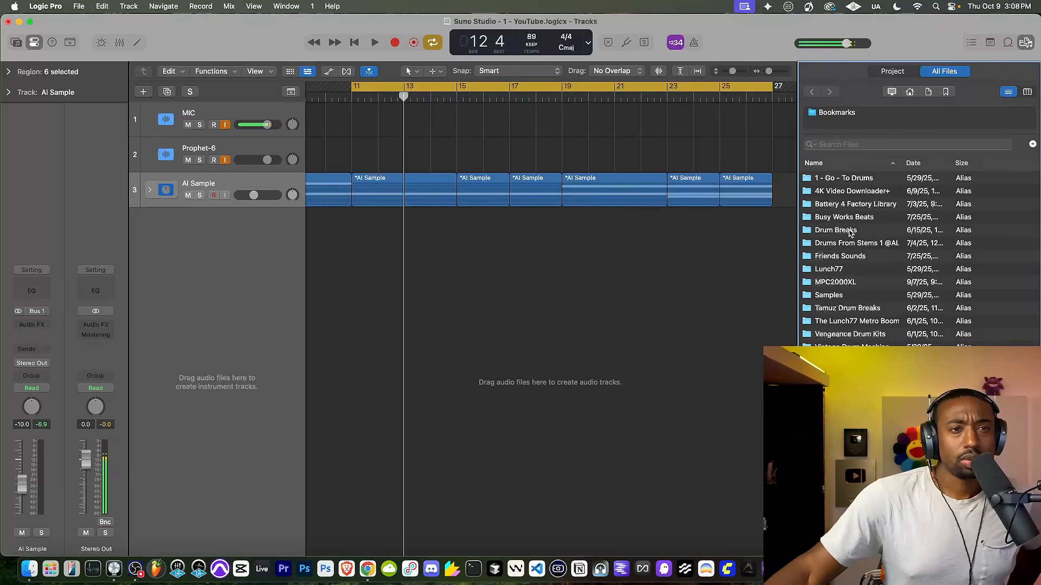
{"action": "double_click", "coordinate": [849, 179]}
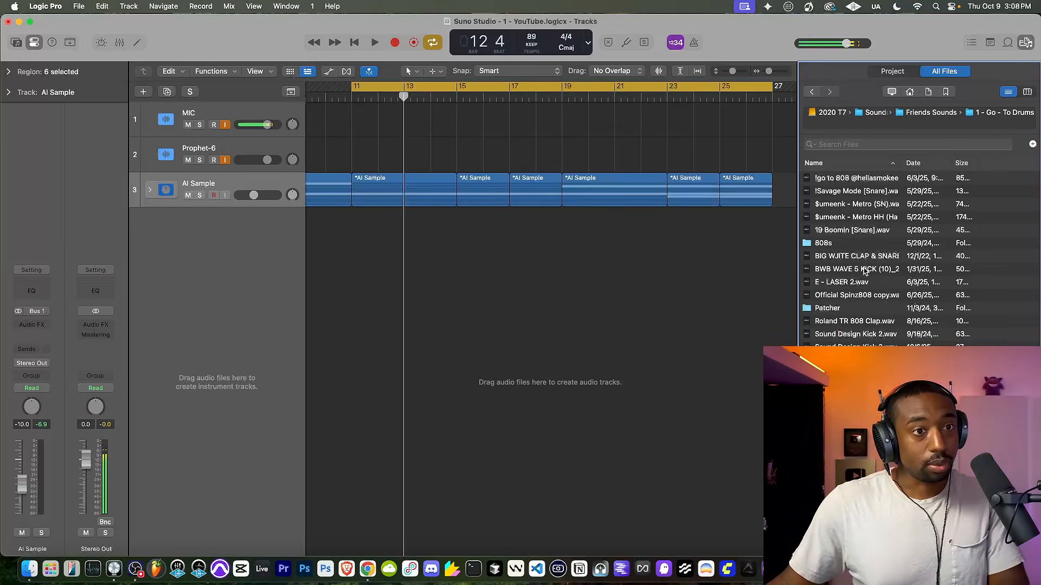
{"action": "left_click_drag", "start_coordinate": [871, 271], "coordinate": [233, 265]}
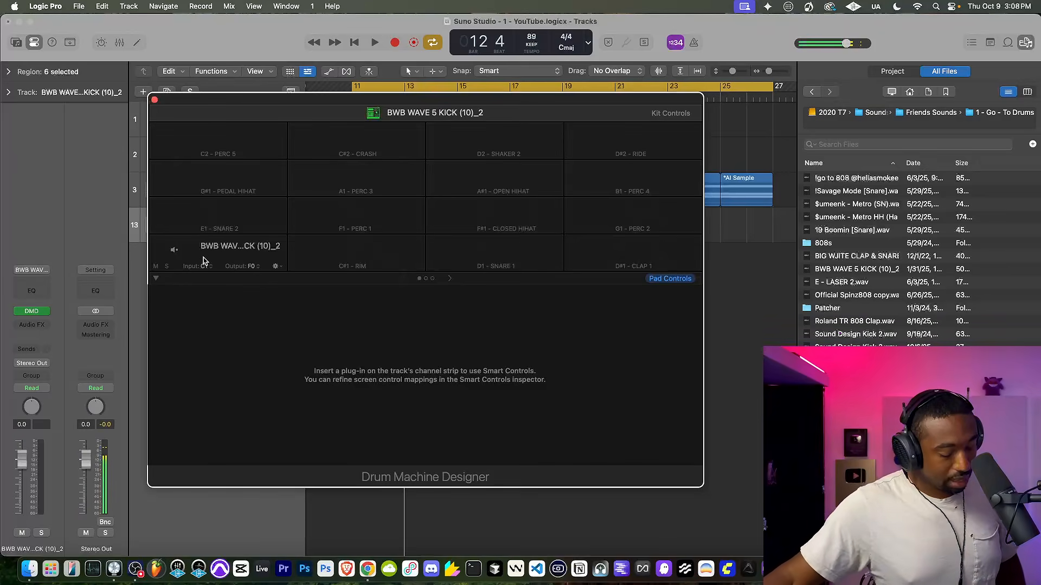
Step: Audition the new kick over the arrangement from bar 11 and close Drum Machine Designer
{"action": "left_click_drag", "start_coordinate": [235, 105], "coordinate": [237, 167]}
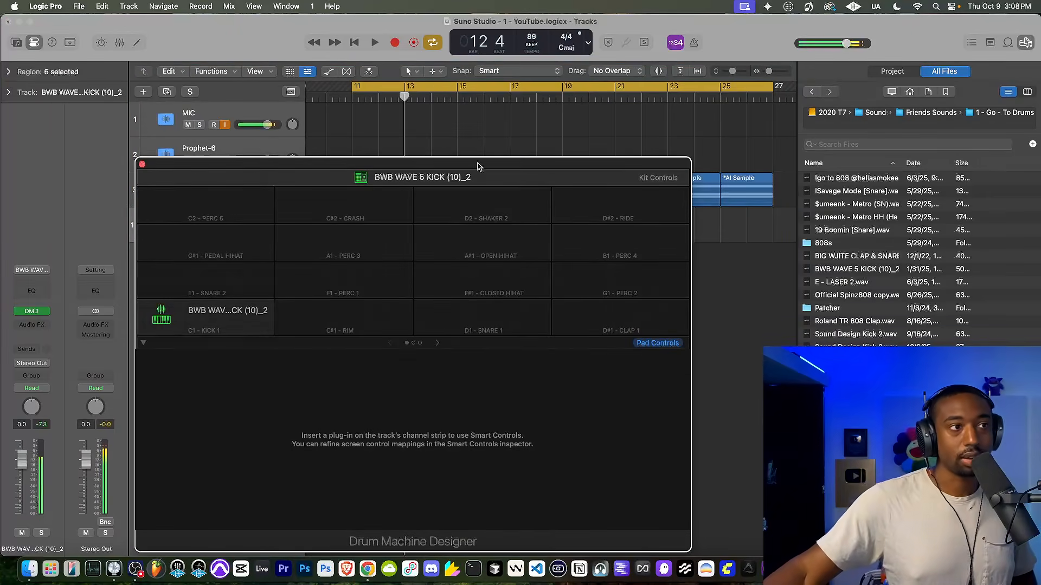
{"action": "left_click", "coordinate": [374, 42]}
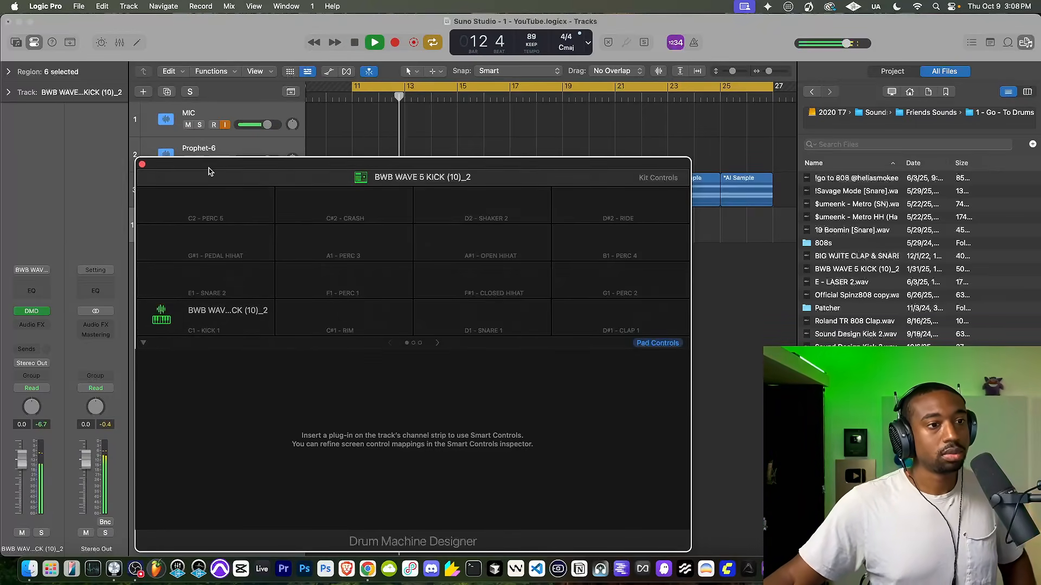
{"action": "left_click_drag", "start_coordinate": [250, 168], "coordinate": [250, 171]}
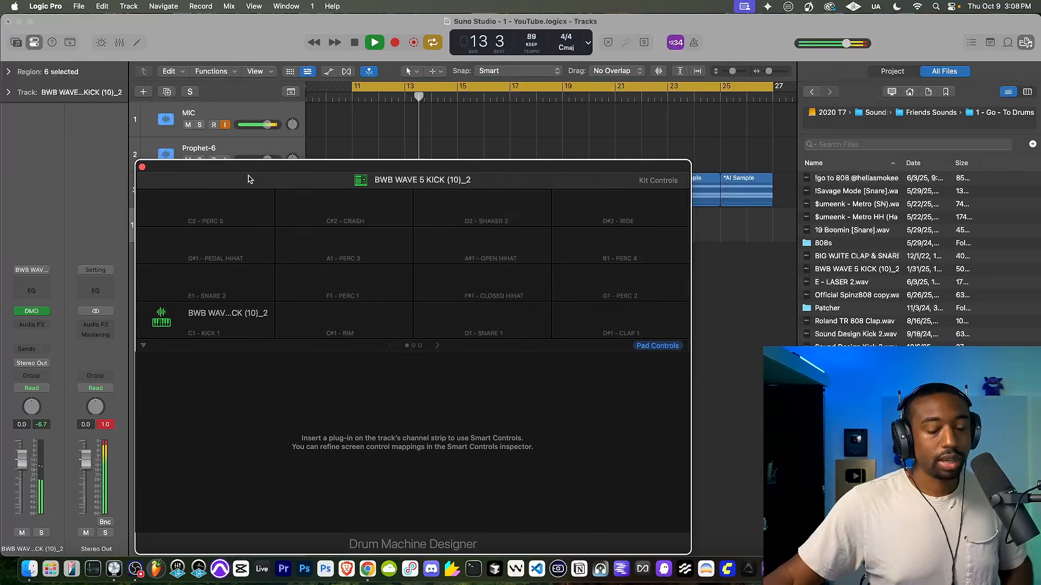
{"action": "key", "text": "space"}
{"action": "left_click", "coordinate": [143, 167]}
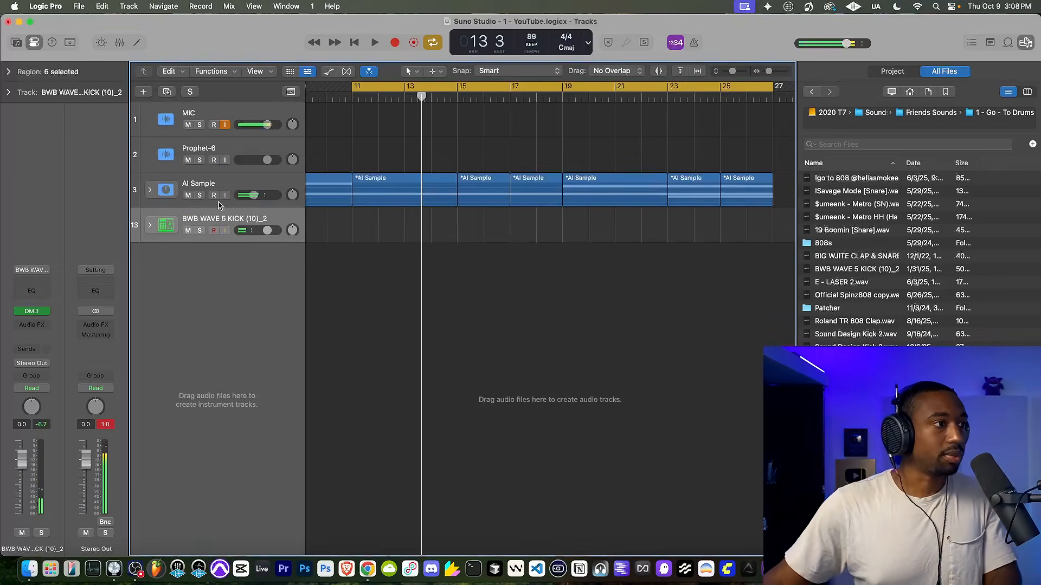
Step: Solo the Drums stem inside the AI Sample stack along with the MIC track and listen to it from bar 11
{"action": "left_click", "coordinate": [150, 190]}
{"action": "left_click", "coordinate": [200, 301]}
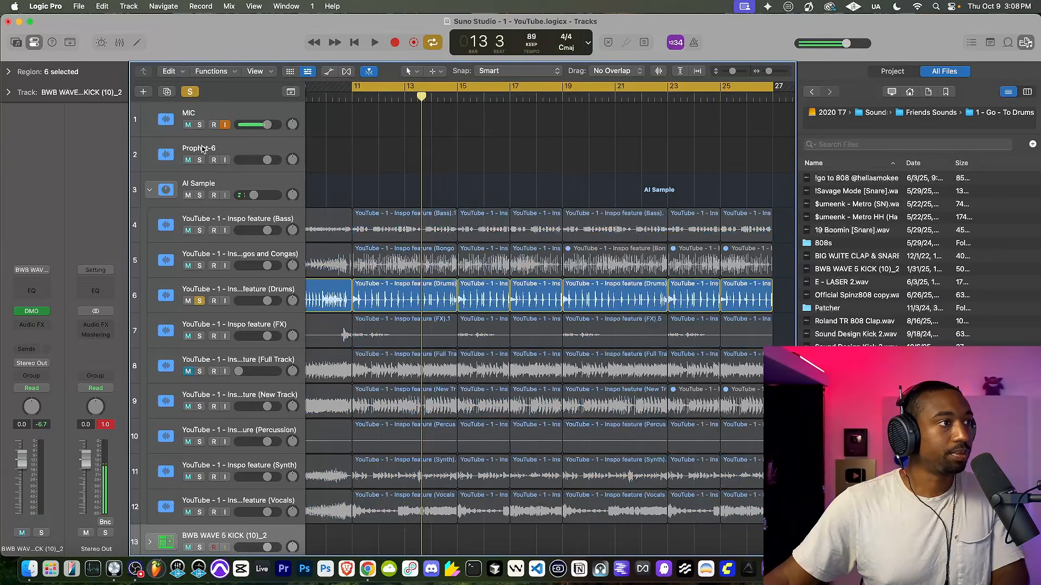
{"action": "key", "text": "space"}
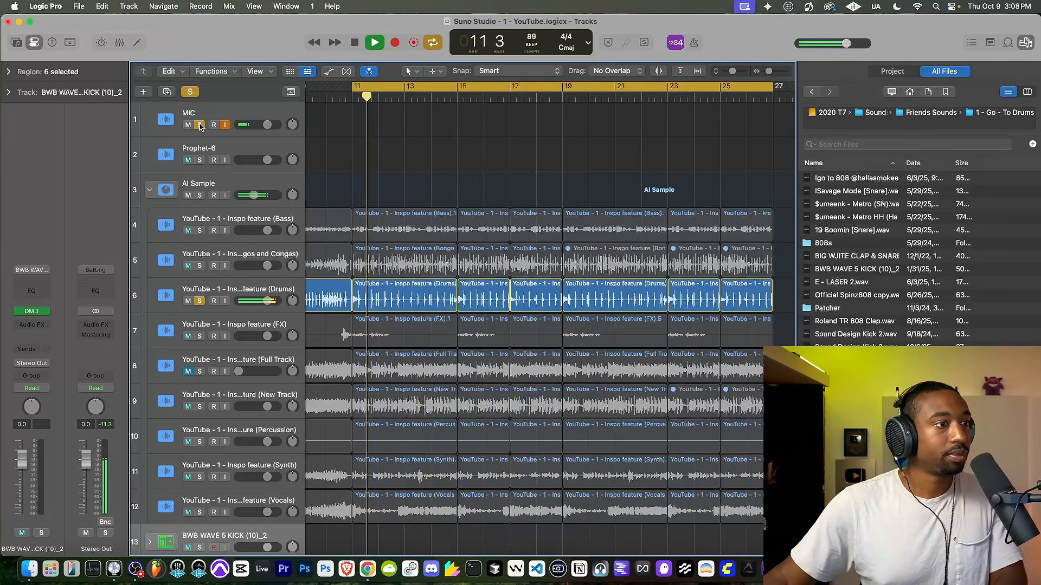
{"action": "key", "text": "space"}
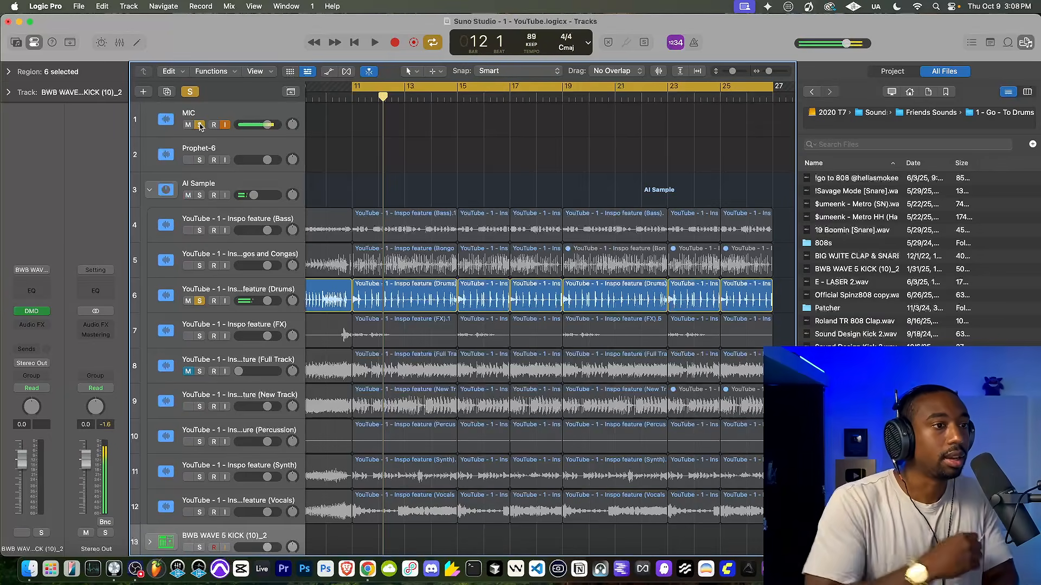
{"action": "key", "text": "space"}
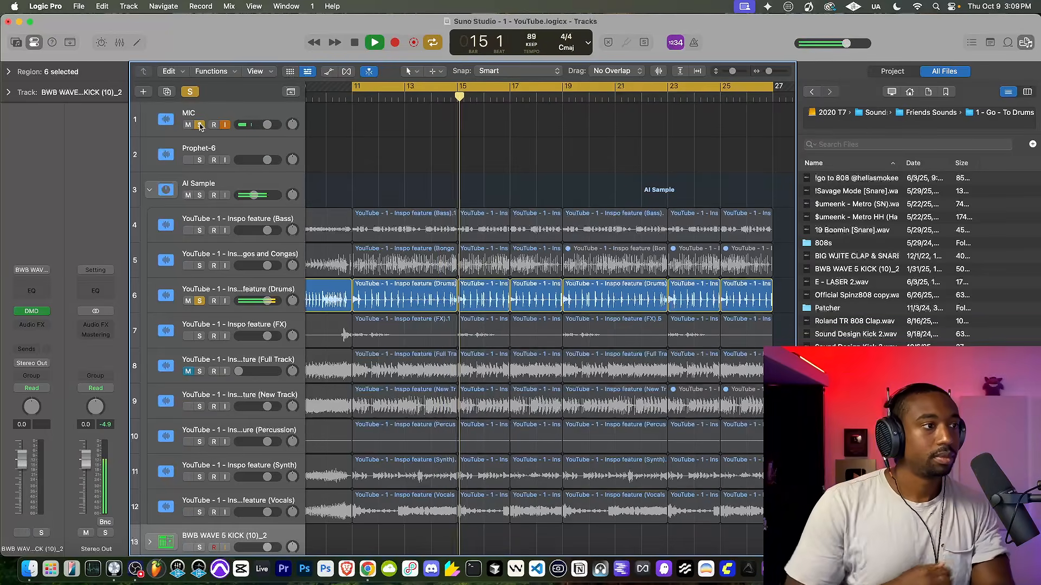
{"action": "key", "text": "space"}
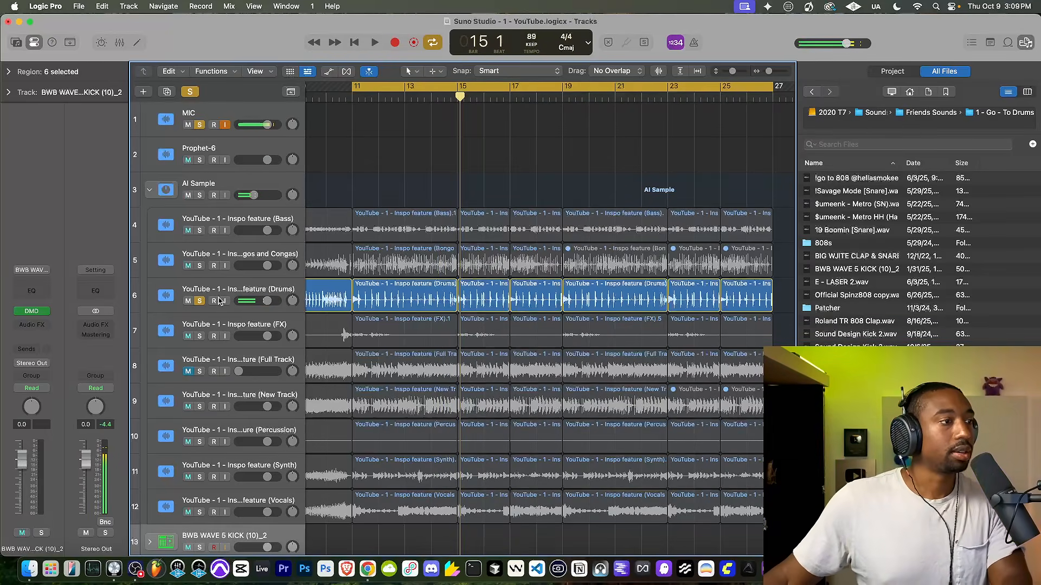
Step: End the solos on the Drums and MIC tracks and collapse the AI Sample track stack
{"action": "left_click", "coordinate": [200, 301]}
{"action": "left_click", "coordinate": [200, 126]}
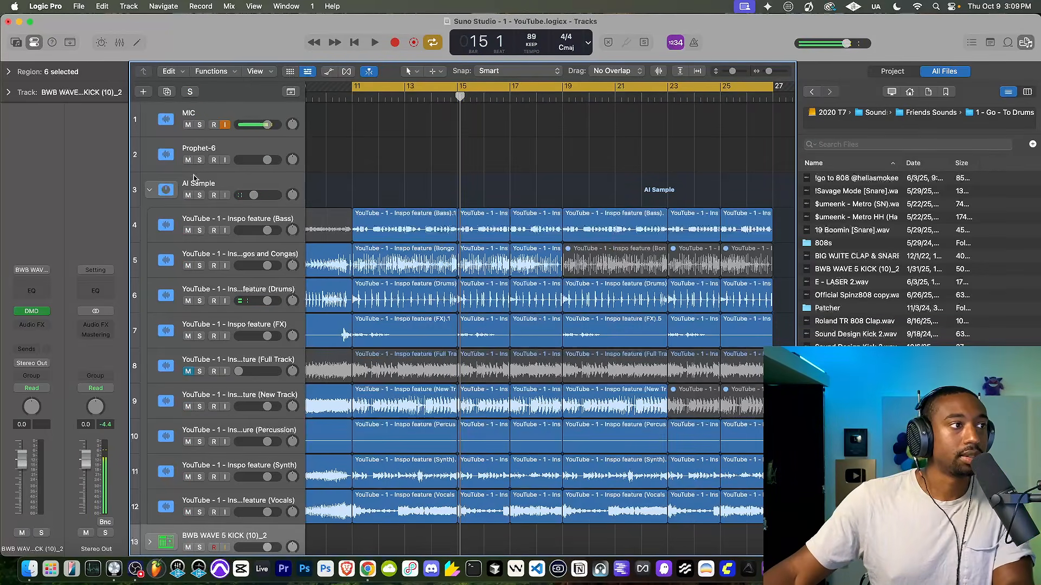
{"action": "left_click", "coordinate": [151, 189]}
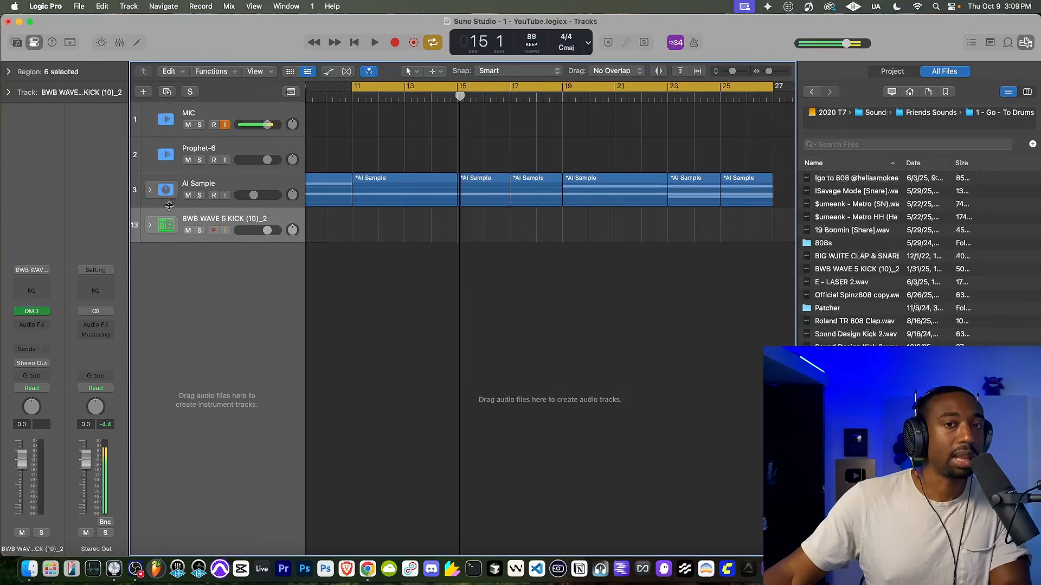
Step: Record a kick pattern on the BWB WAVE 5 KICK (10)_2 track from bar 11 to bar 19
{"action": "left_click", "coordinate": [352, 100]}
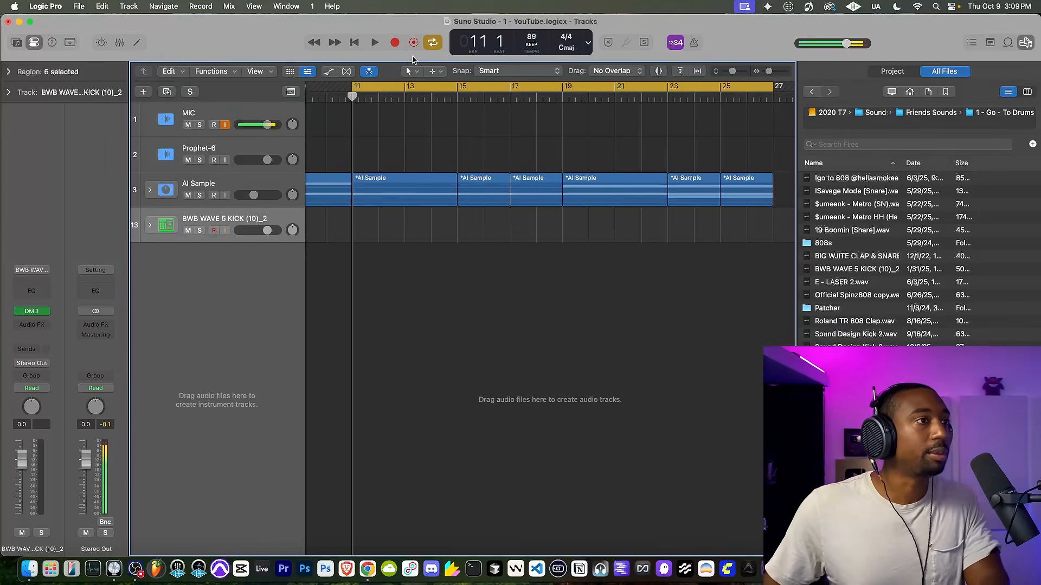
{"action": "left_click", "coordinate": [395, 44]}
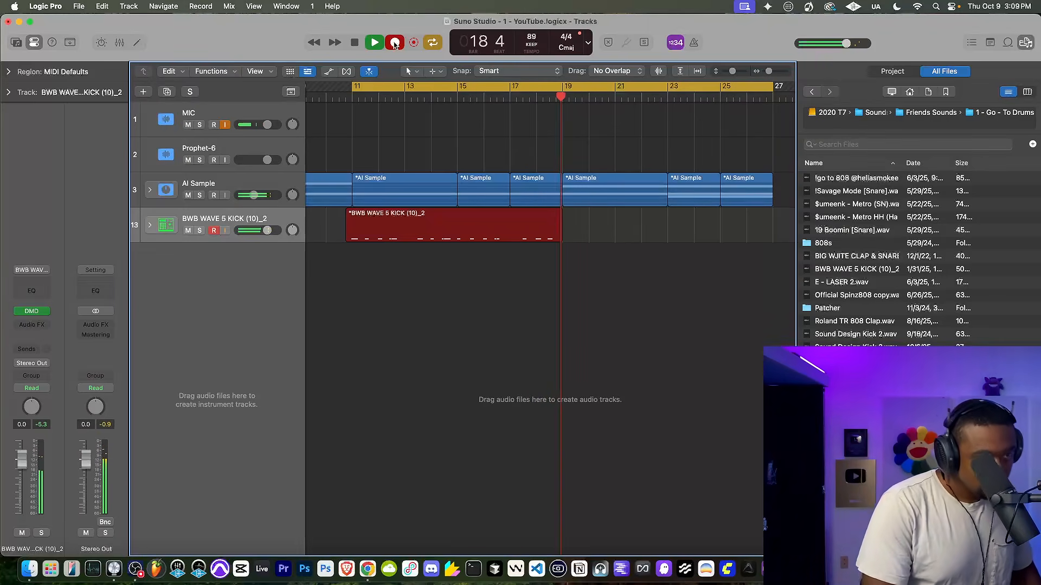
{"action": "key", "text": "space"}
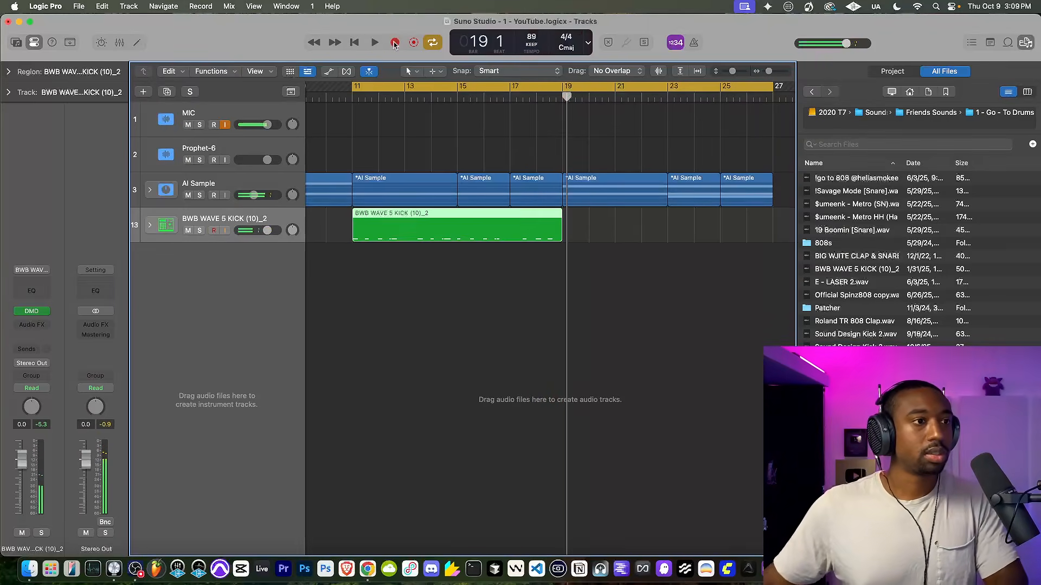
Step: Open the kick region in the Piano Roll, widen its inspector and quantize all the notes to 1/16 Note
{"action": "double_click", "coordinate": [369, 218]}
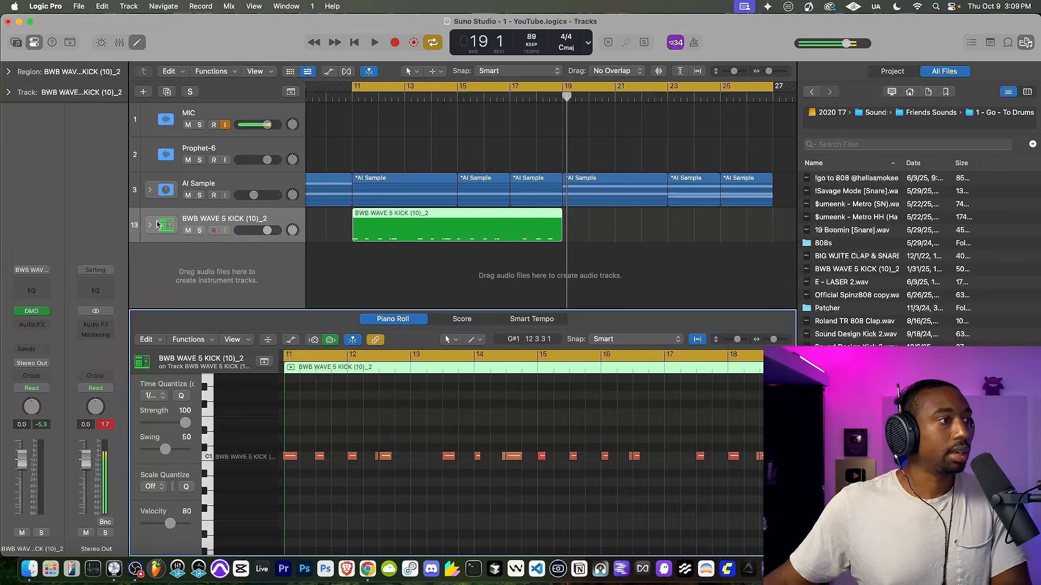
{"action": "key", "text": "super+a"}
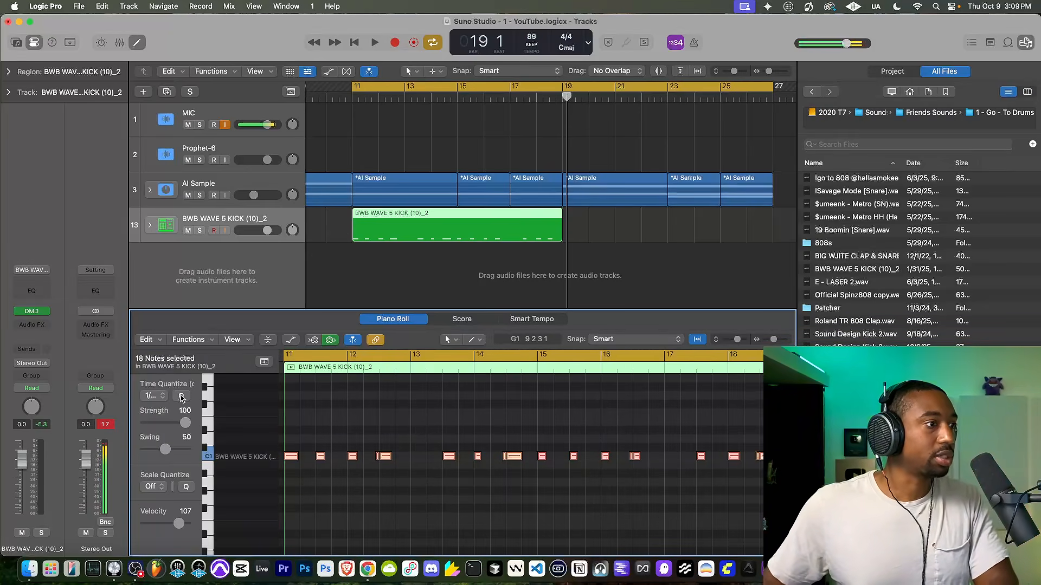
{"action": "left_click_drag", "start_coordinate": [201, 413], "coordinate": [274, 417]}
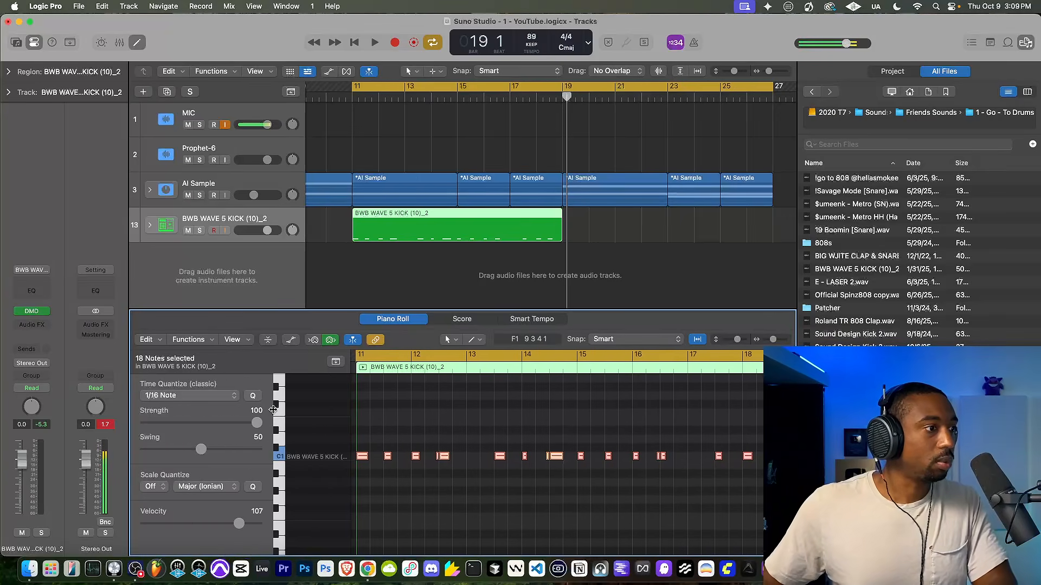
{"action": "key", "text": "space"}
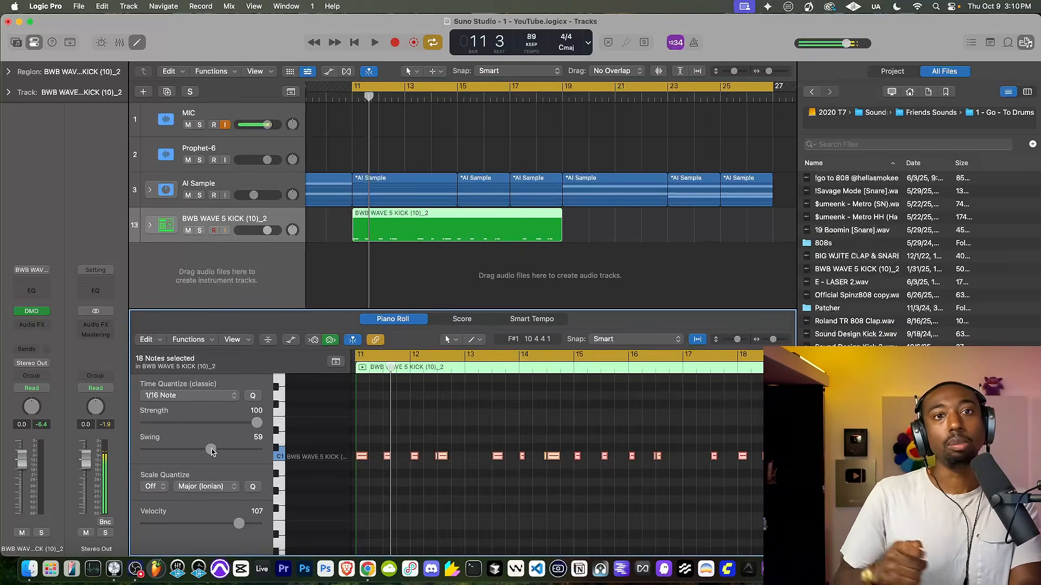
Step: Compare quantize swing settings of 63 and 55 on the kick notes during playback and set the swing to 50
{"action": "left_click_drag", "start_coordinate": [213, 452], "coordinate": [217, 452]}
{"action": "key", "text": "space"}
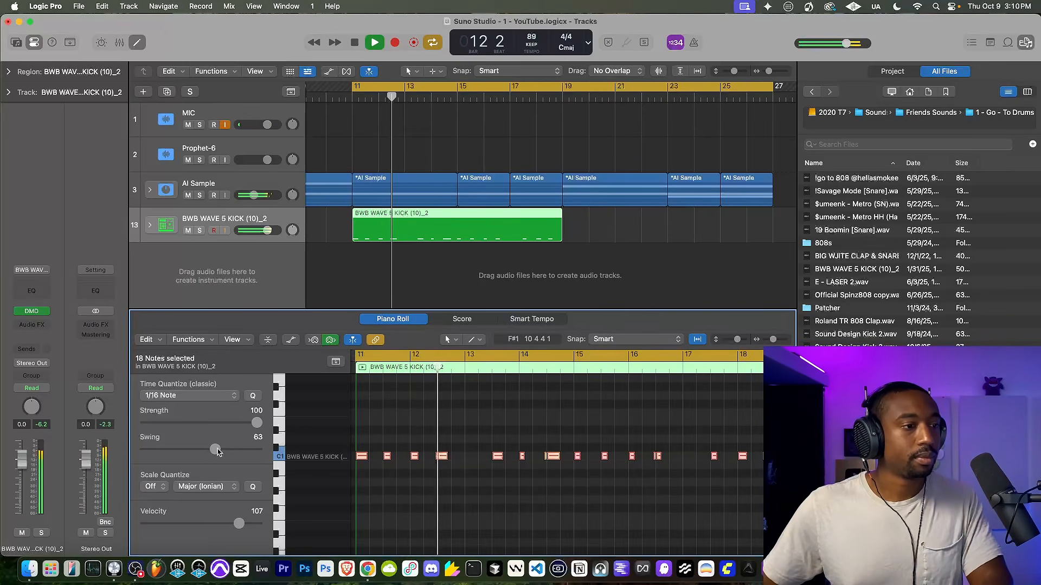
{"action": "key", "text": "space"}
{"action": "left_click_drag", "start_coordinate": [218, 452], "coordinate": [210, 453]}
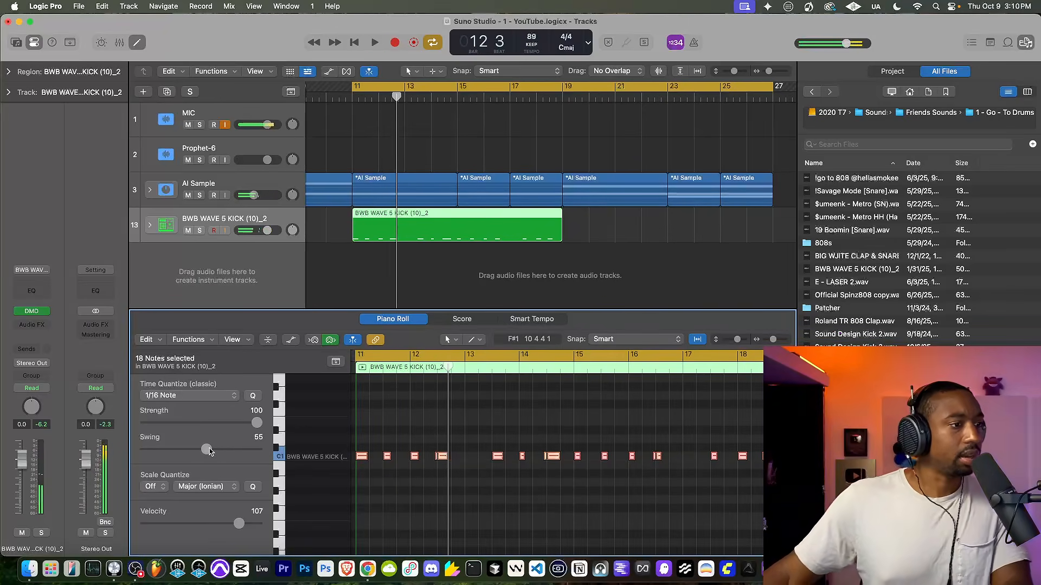
{"action": "key", "text": "space"}
{"action": "left_click_drag", "start_coordinate": [206, 449], "coordinate": [201, 453]}
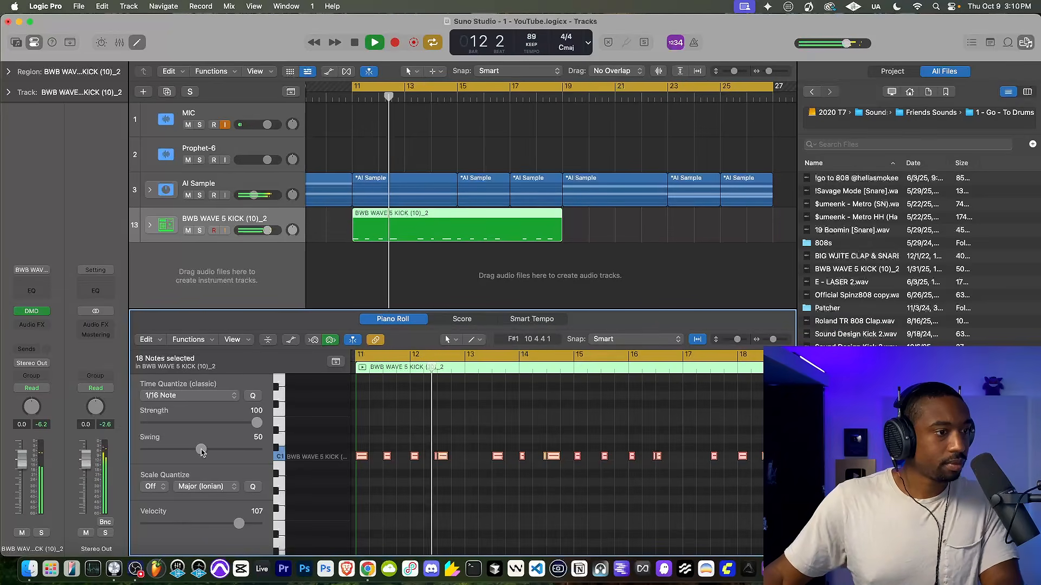
Step: Set the quantize swing of the selected kick notes to 53 and close the Piano Roll editor
{"action": "scroll", "coordinate": [428, 457], "scroll_direction": "up", "scroll_amount": 8}
{"action": "scroll", "coordinate": [428, 457], "scroll_direction": "down", "scroll_amount": 4}
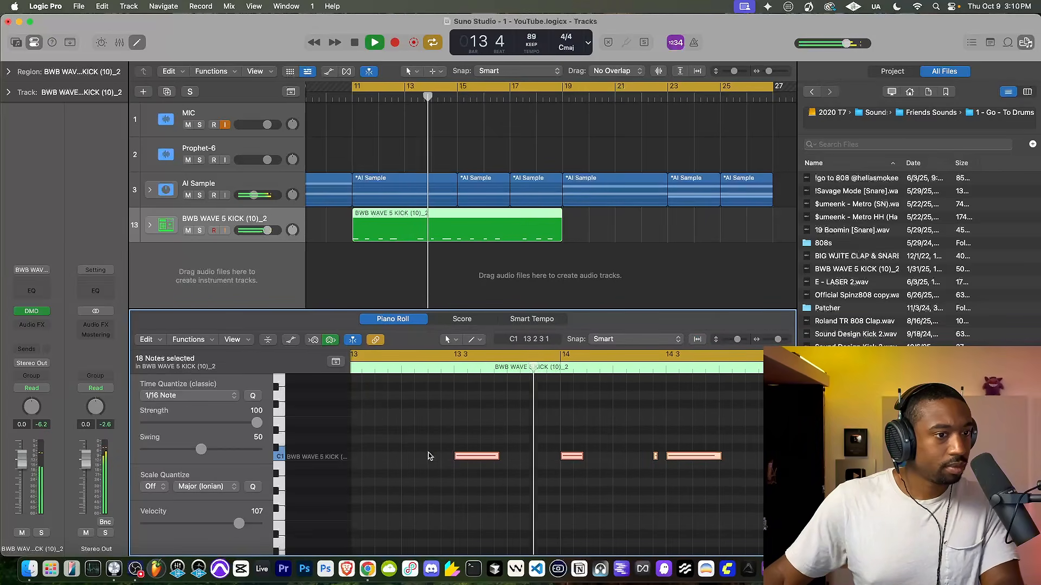
{"action": "left_click_drag", "start_coordinate": [200, 449], "coordinate": [204, 450]}
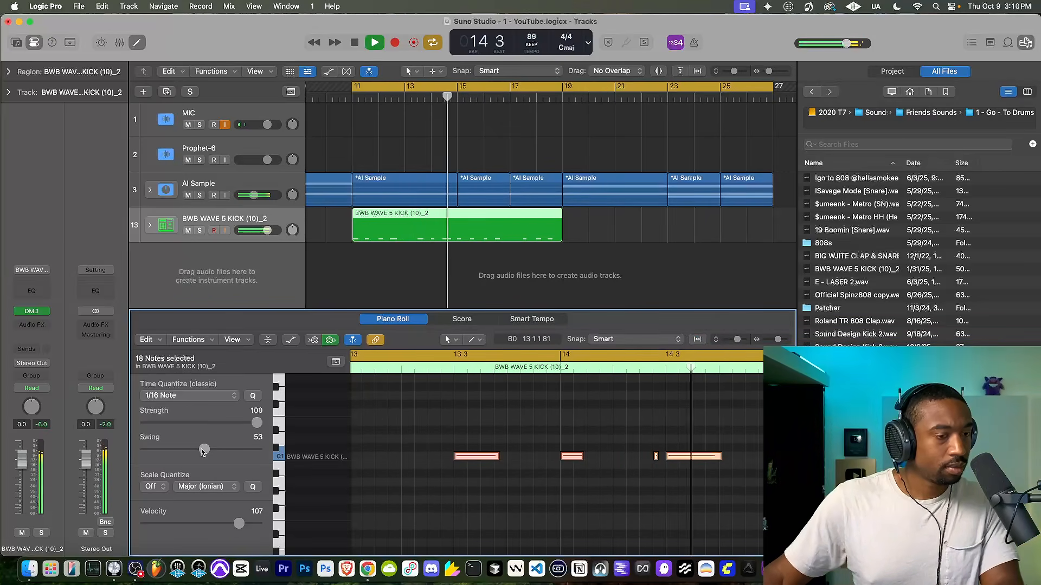
{"action": "key", "text": "space"}
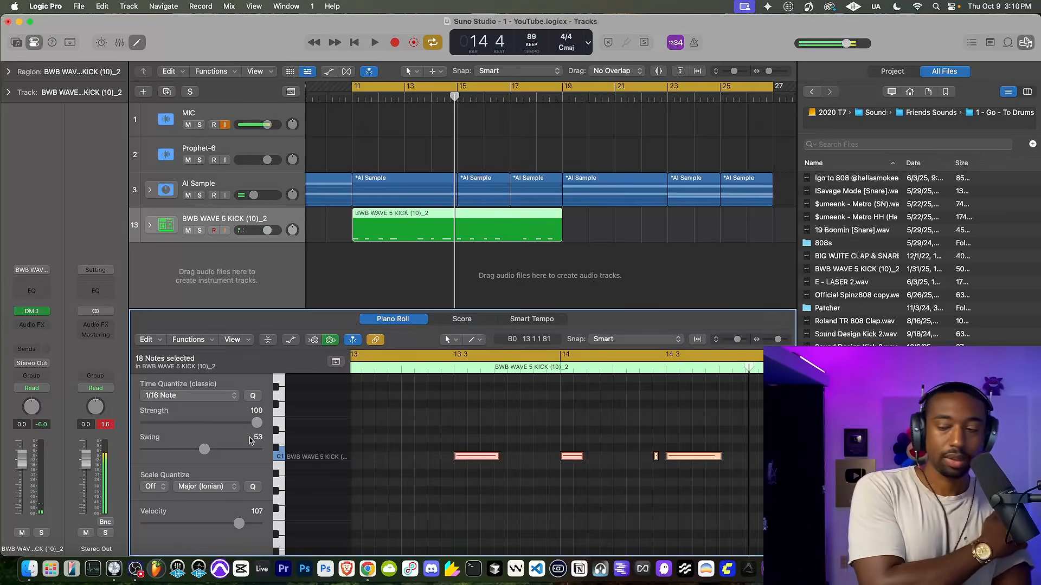
{"action": "left_click", "coordinate": [133, 37]}
Step: Play the beat and audition 19 Boomin [Snare].wav and Roland TR 808 Clap.wav against it
{"action": "key", "text": "space"}
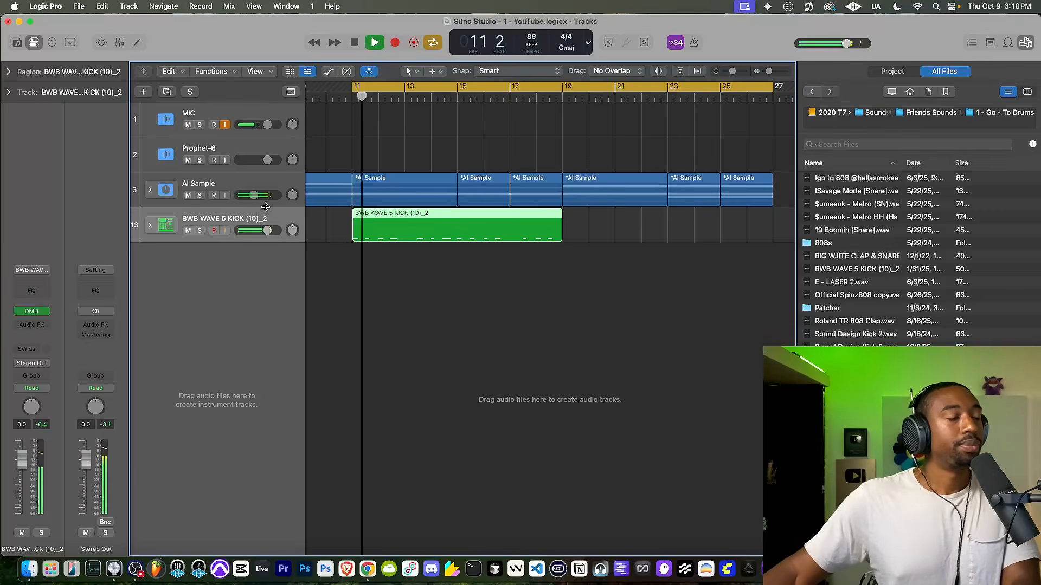
{"action": "key", "text": "space"}
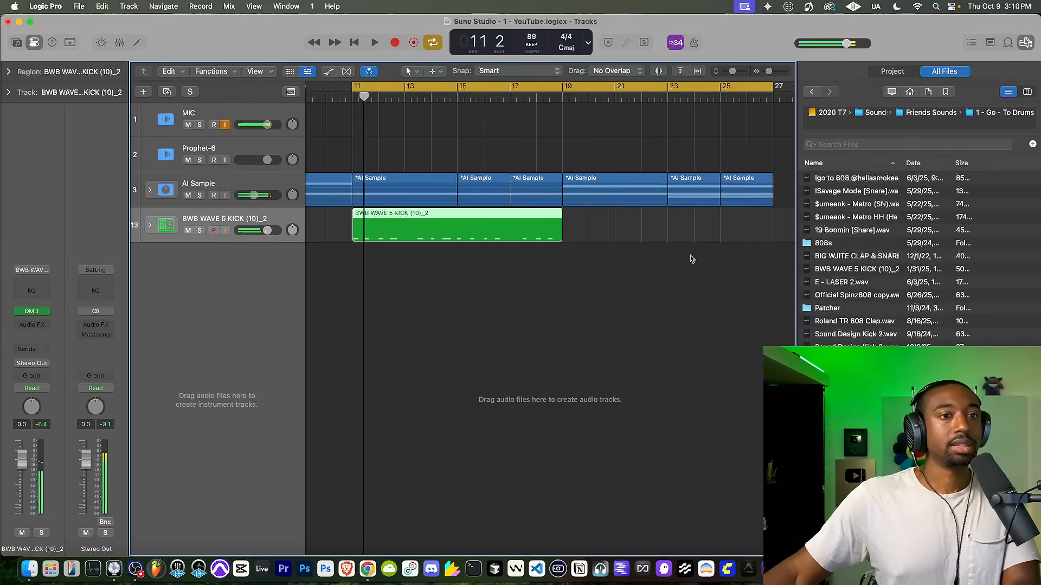
{"action": "left_click", "coordinate": [848, 233]}
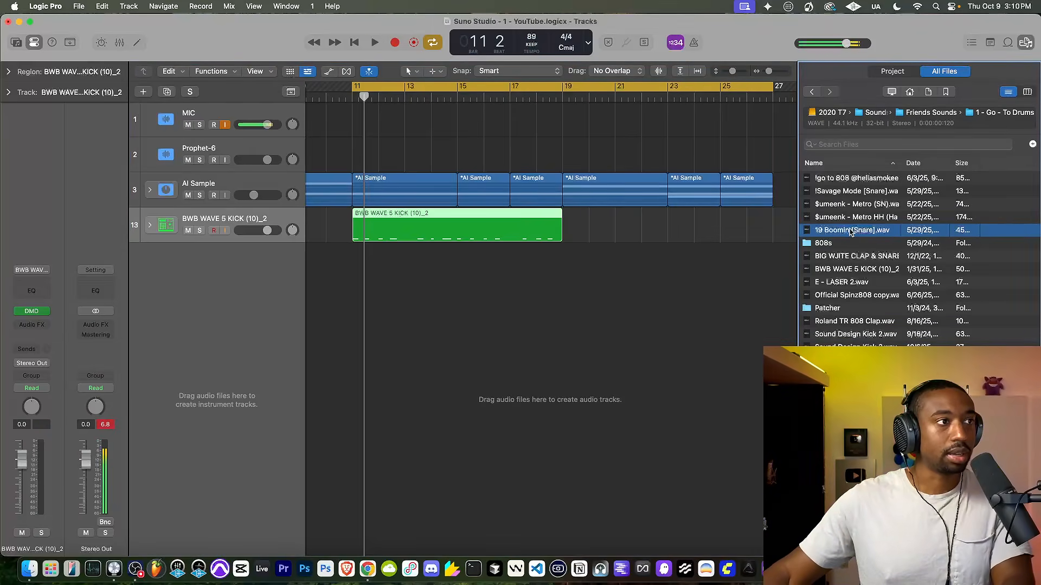
{"action": "key", "text": "space"}
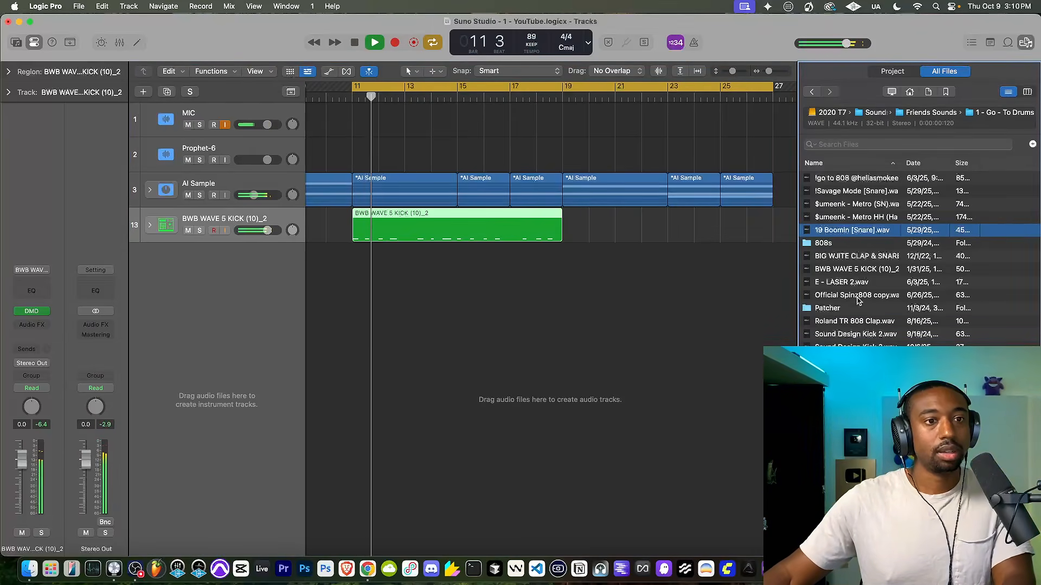
{"action": "left_click", "coordinate": [854, 323]}
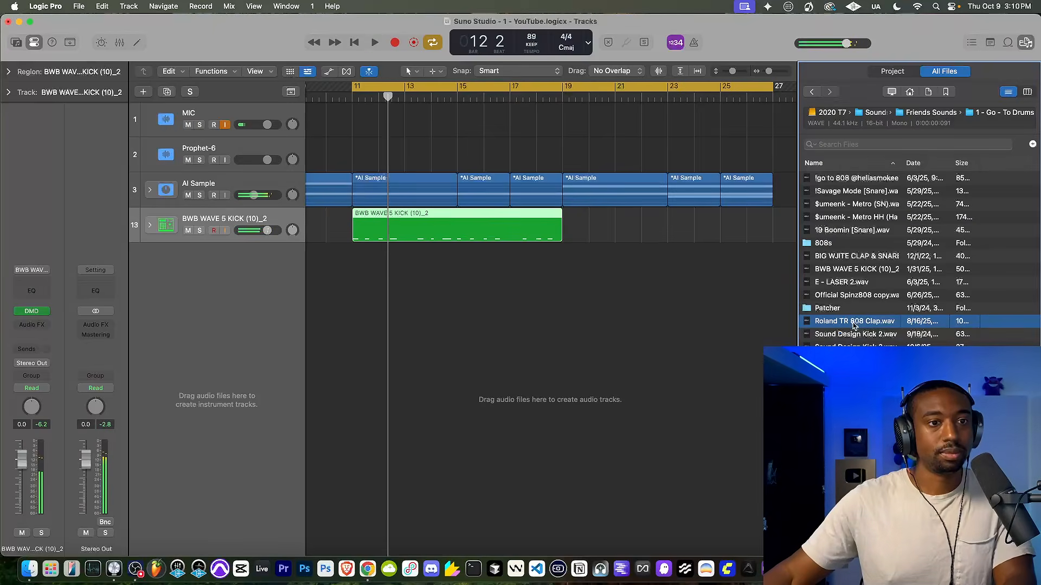
{"action": "key", "text": "space"}
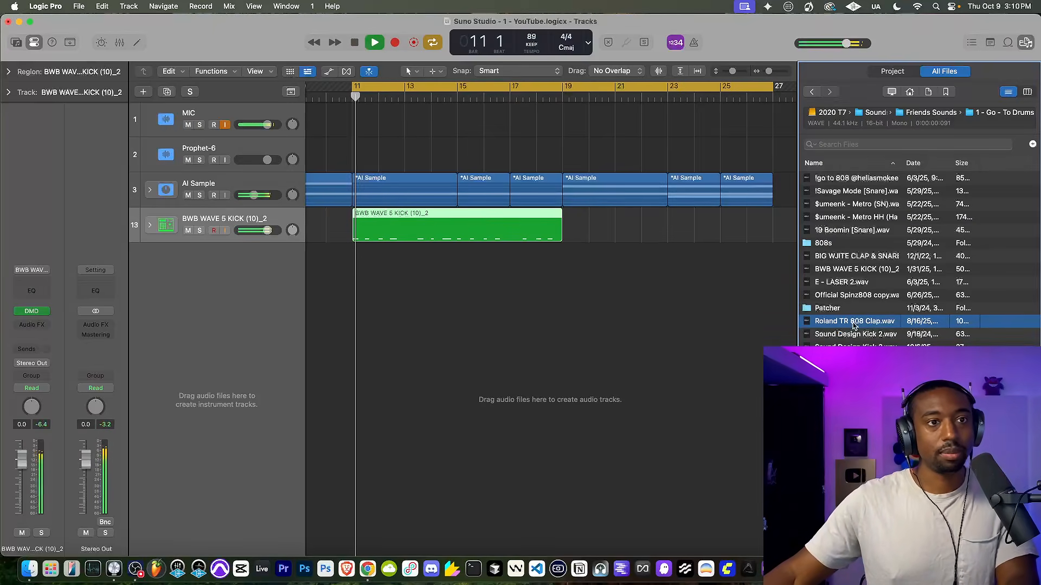
{"action": "key", "text": "space"}
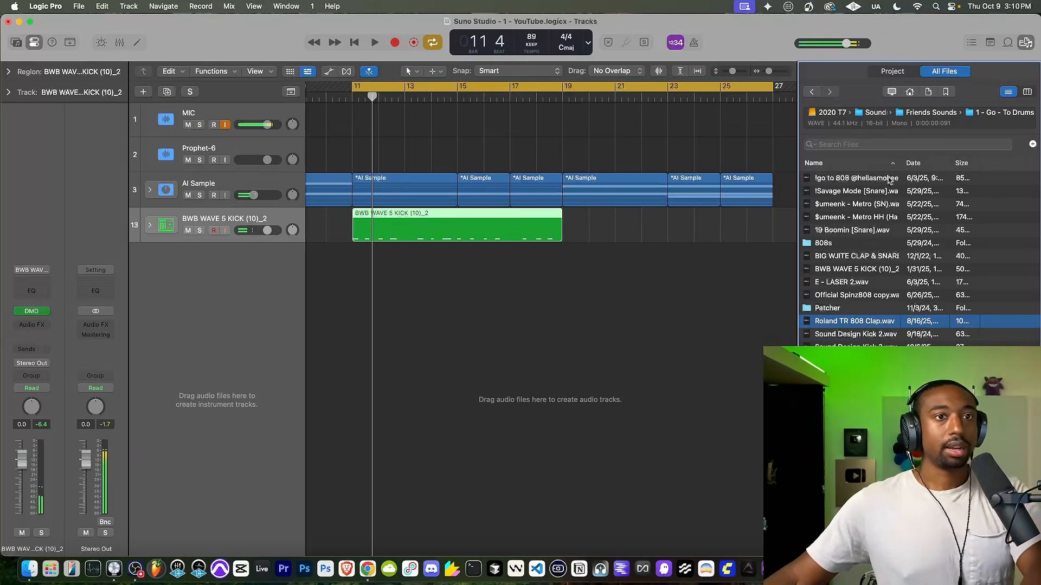
Step: Browse the bookmarked Drum Breaks folder, open its Beat Butcha folder, and widen the Name column to read full folder names
{"action": "left_click", "coordinate": [946, 92]}
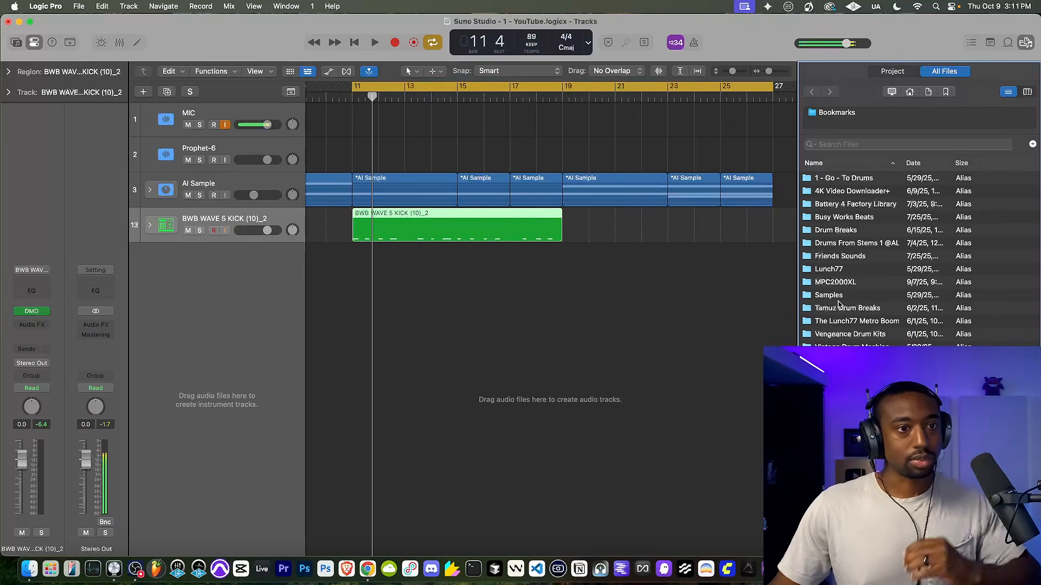
{"action": "double_click", "coordinate": [836, 229]}
{"action": "scroll", "coordinate": [841, 242], "scroll_direction": "down", "scroll_amount": 2}
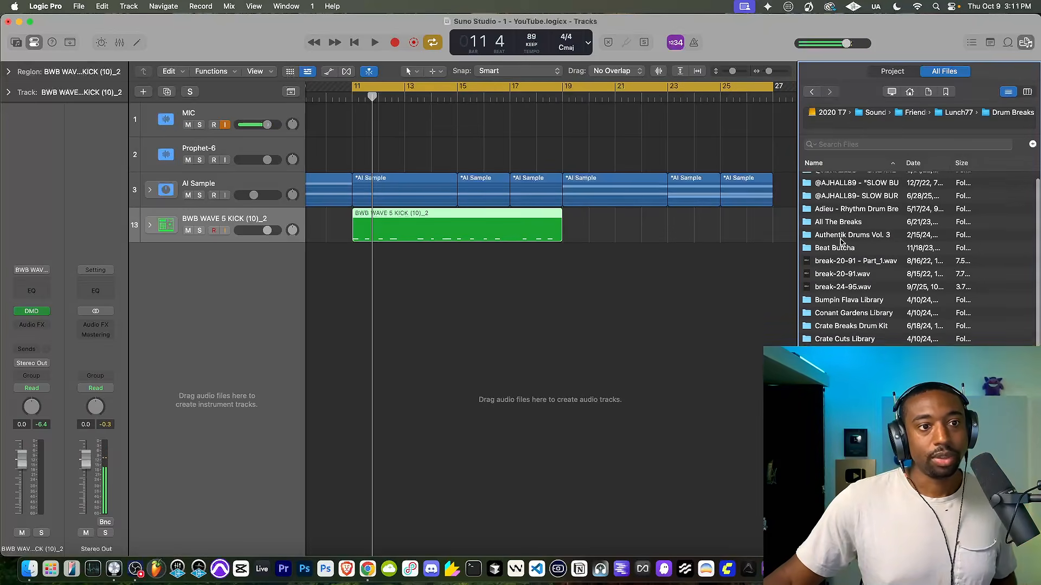
{"action": "scroll", "coordinate": [841, 241], "scroll_direction": "up", "scroll_amount": 1}
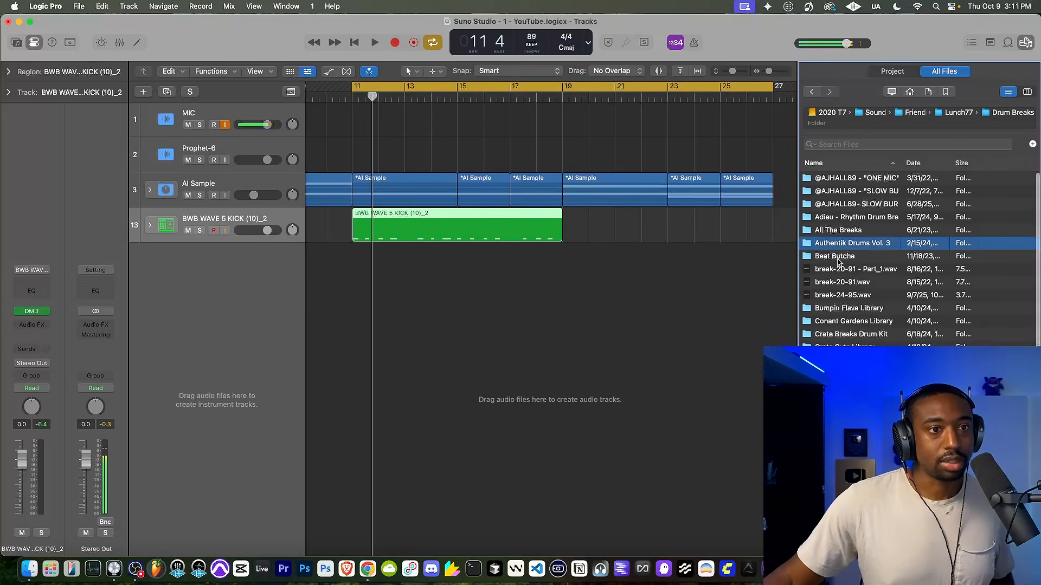
{"action": "double_click", "coordinate": [839, 256]}
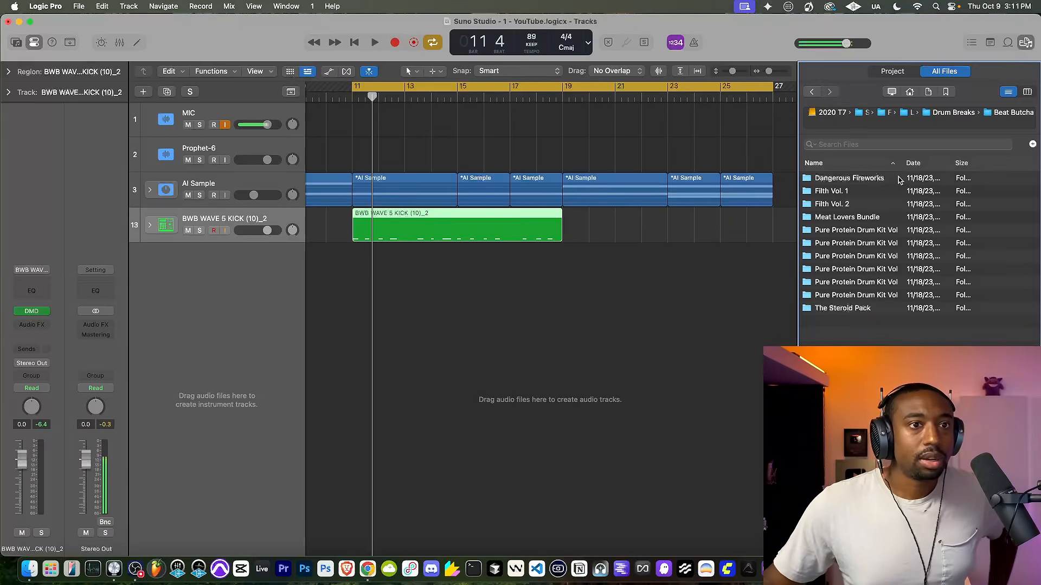
{"action": "left_click_drag", "start_coordinate": [899, 166], "coordinate": [918, 179]}
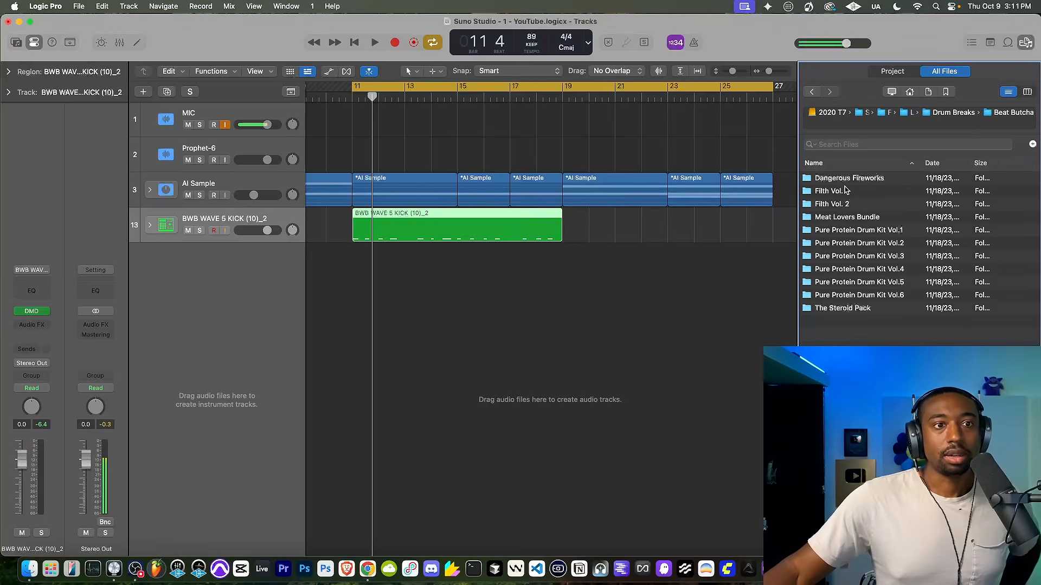
Step: Go back up to the Lunch77 folder and look through its drum kits
{"action": "left_click", "coordinate": [954, 112]}
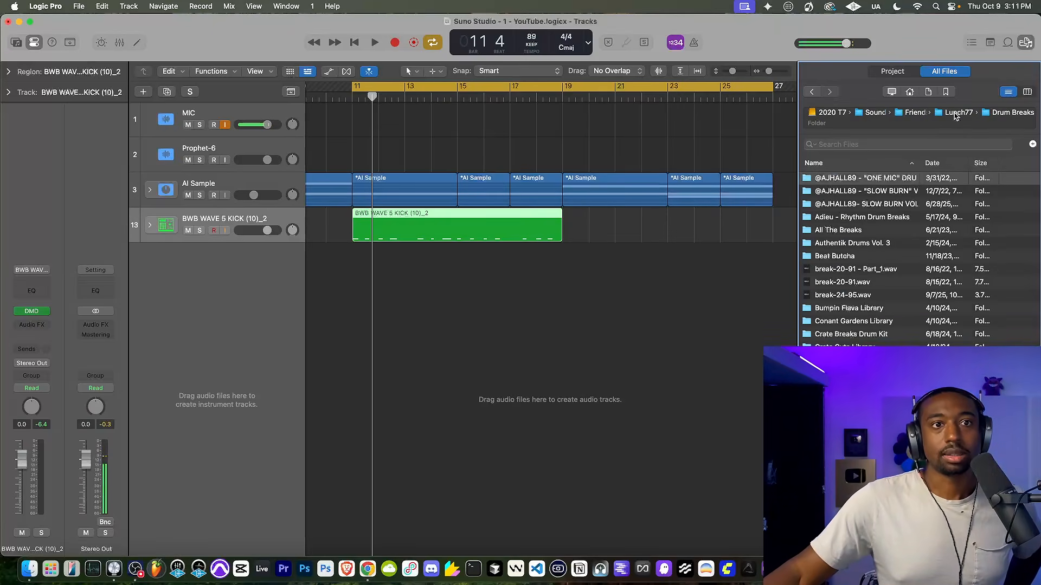
{"action": "left_click", "coordinate": [957, 113]}
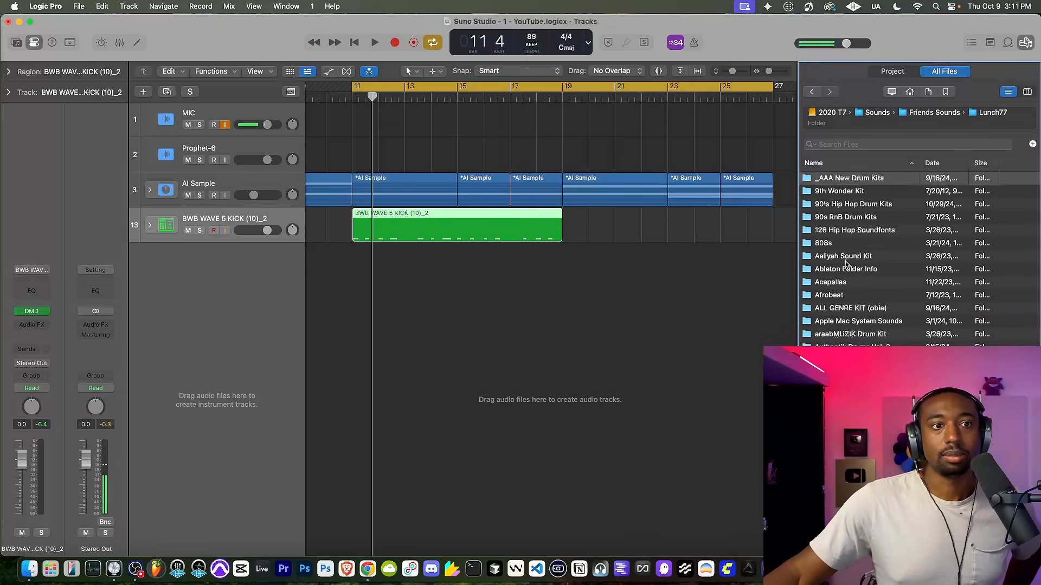
{"action": "scroll", "coordinate": [846, 263], "scroll_direction": "down", "scroll_amount": 5}
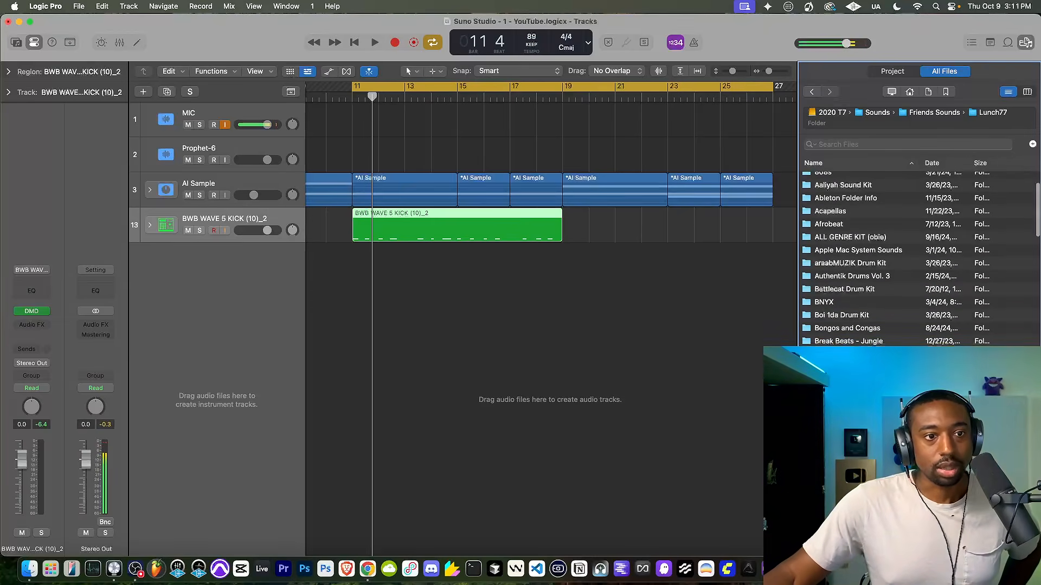
{"action": "scroll", "coordinate": [861, 337], "scroll_direction": "down", "scroll_amount": 5}
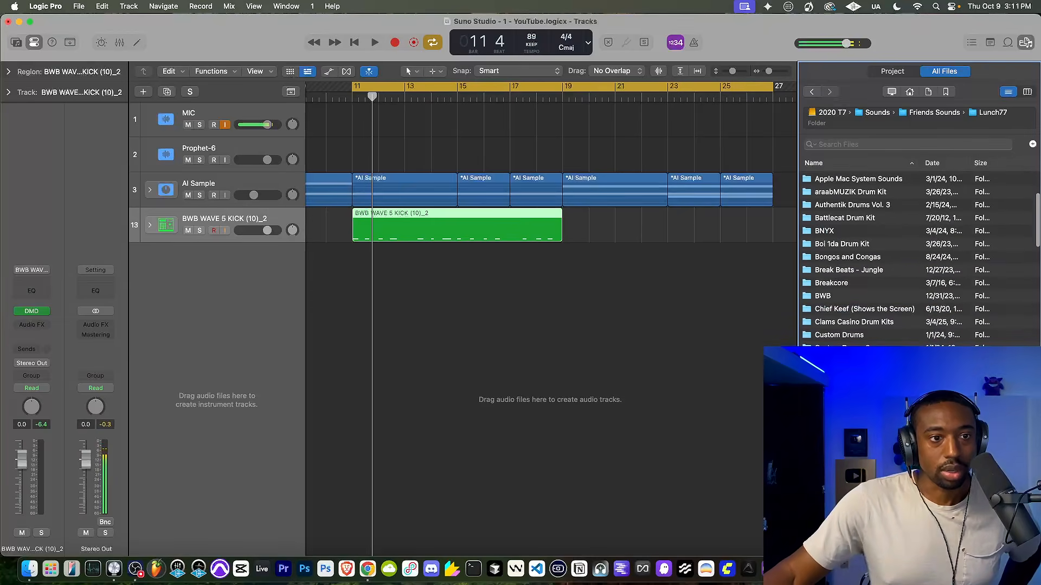
Step: From the Drum Breaks bookmark, open the Drum One Shots folder in the 24 Bit version of the Saucy Loops J Dilla Edition kit
{"action": "left_click", "coordinate": [946, 94]}
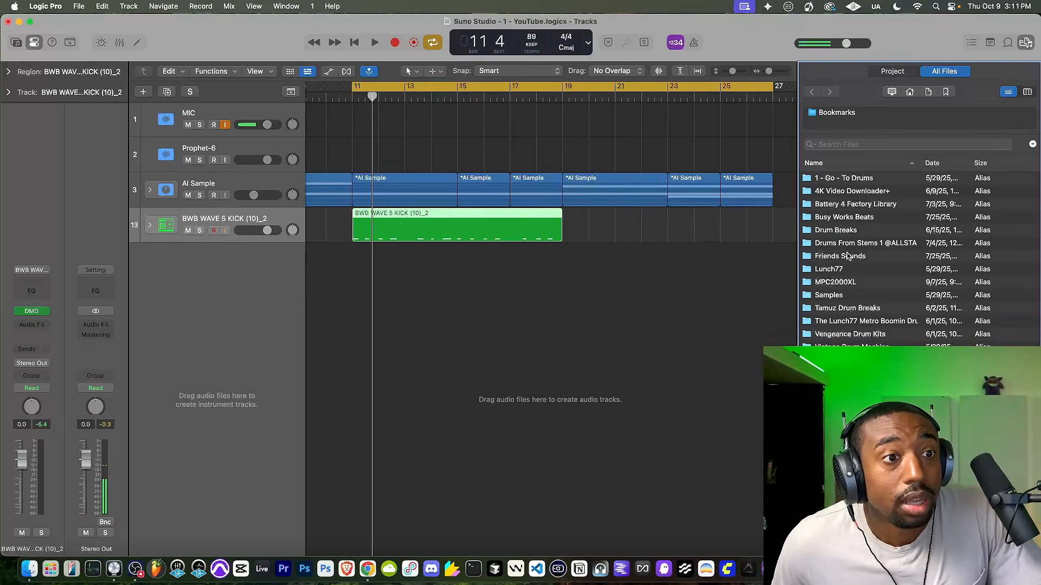
{"action": "double_click", "coordinate": [847, 229]}
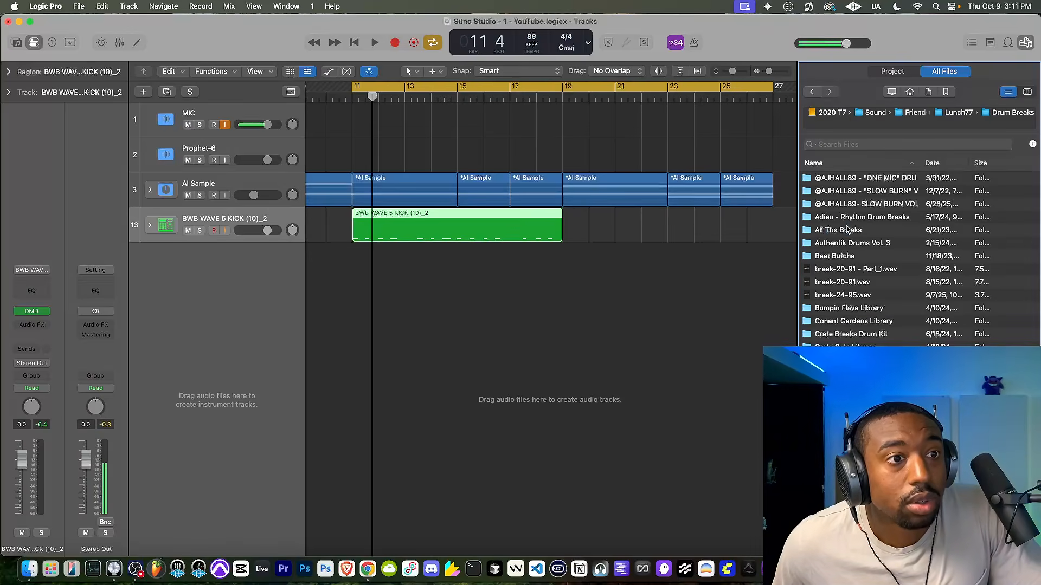
{"action": "scroll", "coordinate": [847, 228], "scroll_direction": "down", "scroll_amount": 8}
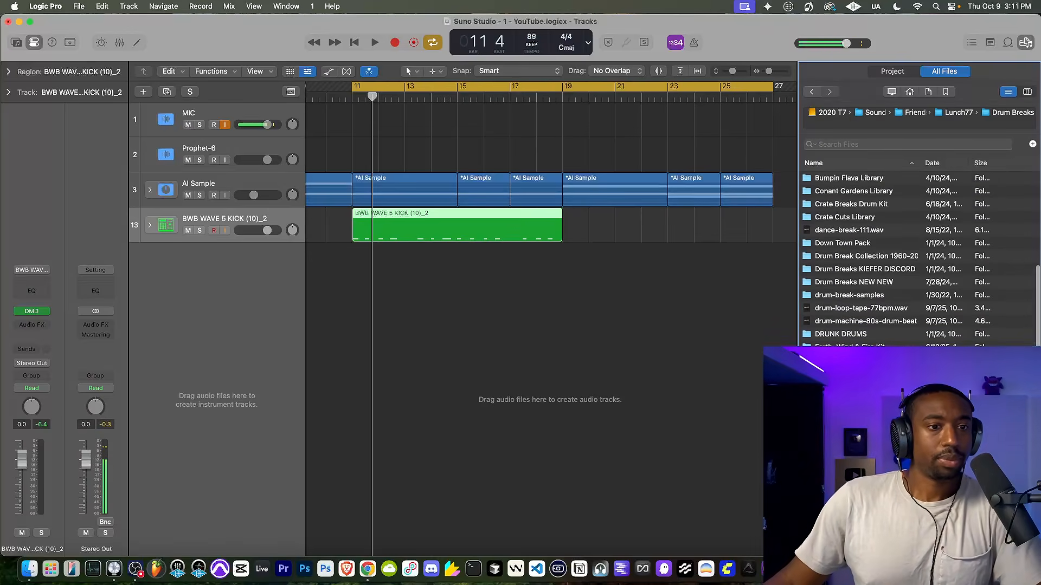
{"action": "double_click", "coordinate": [847, 477]}
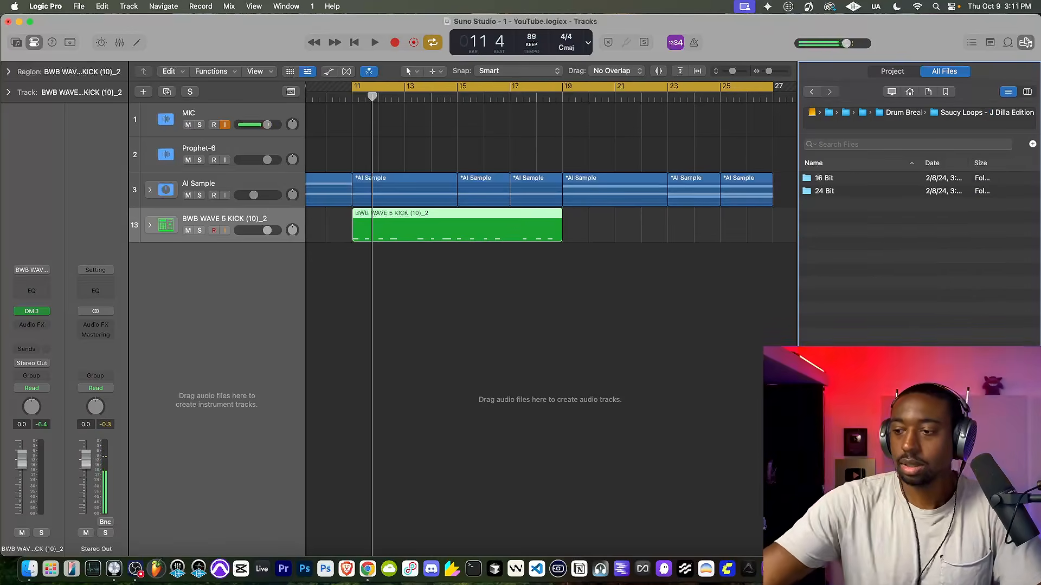
{"action": "double_click", "coordinate": [825, 193]}
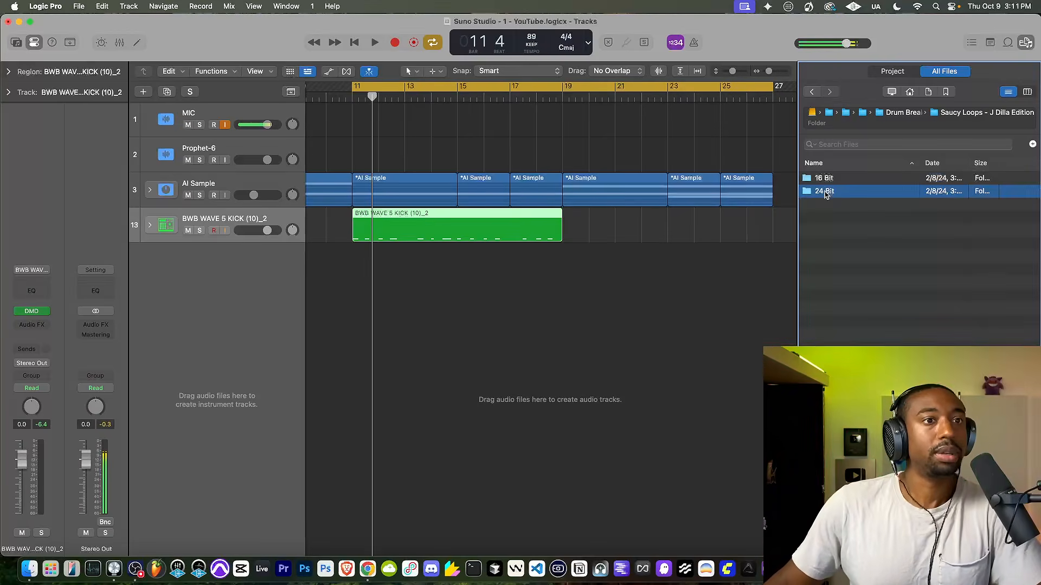
{"action": "double_click", "coordinate": [842, 217]}
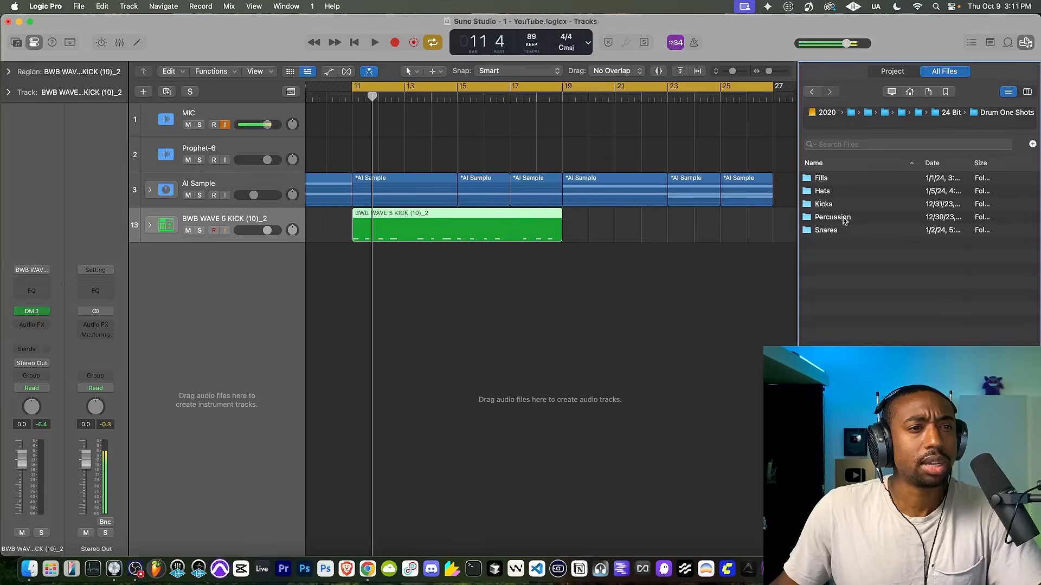
Step: Load Rim 1.wav from the Snares folder onto the C#1 Rim pad of the kick track's Drum Machine Designer
{"action": "double_click", "coordinate": [827, 230]}
{"action": "left_click", "coordinate": [838, 181]}
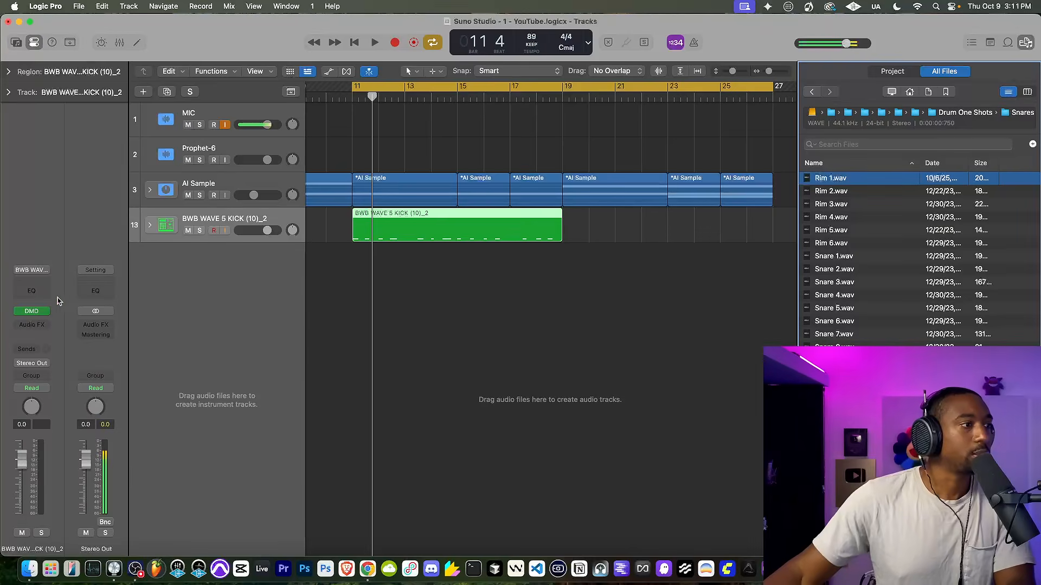
{"action": "left_click", "coordinate": [31, 312]}
{"action": "left_click_drag", "start_coordinate": [843, 184], "coordinate": [336, 326]}
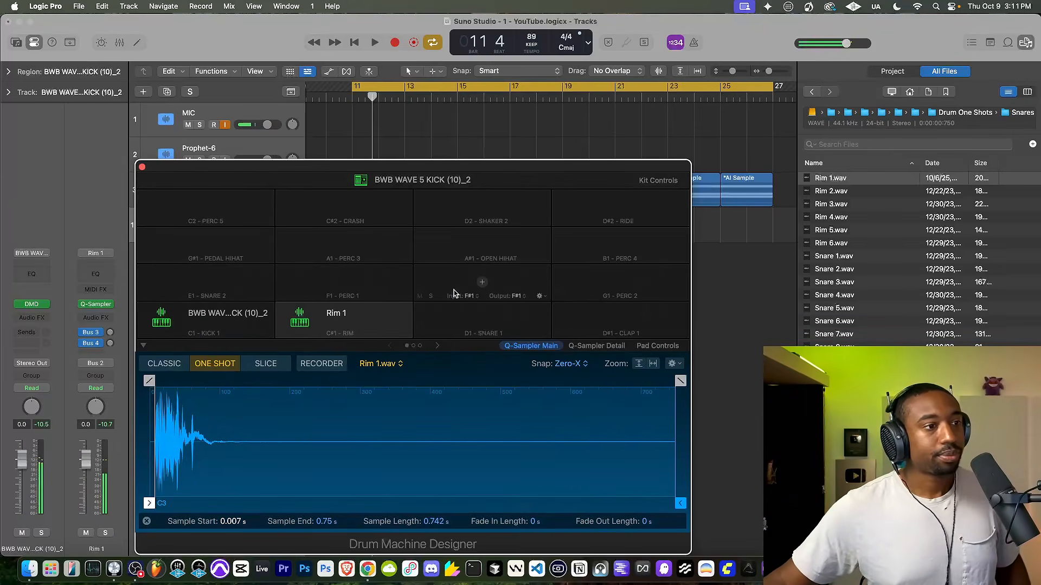
Step: Load Hat 1.wav from the Hats folder onto the D1 pad, trim its sample start to 0.011 s, and close Drum Machine Designer
{"action": "left_click", "coordinate": [964, 112]}
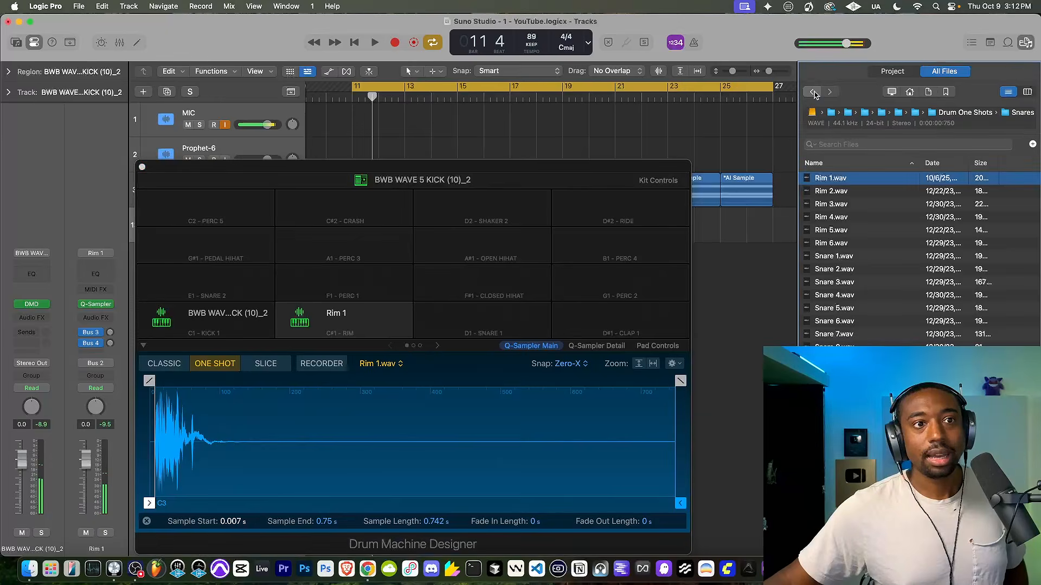
{"action": "double_click", "coordinate": [838, 192]}
{"action": "left_click", "coordinate": [844, 181]}
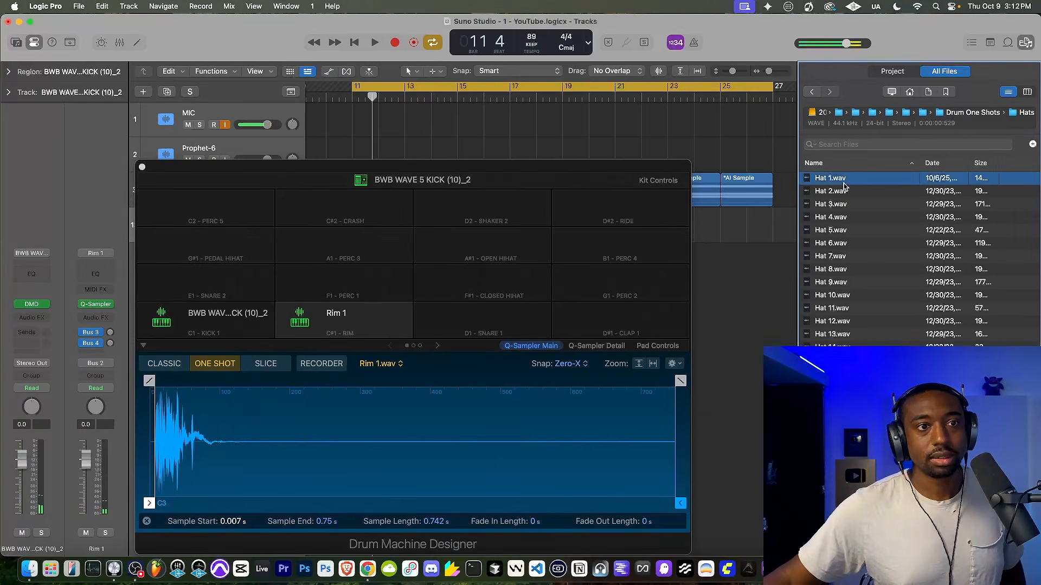
{"action": "left_click_drag", "start_coordinate": [847, 183], "coordinate": [463, 320]}
{"action": "left_click_drag", "start_coordinate": [144, 503], "coordinate": [157, 503]}
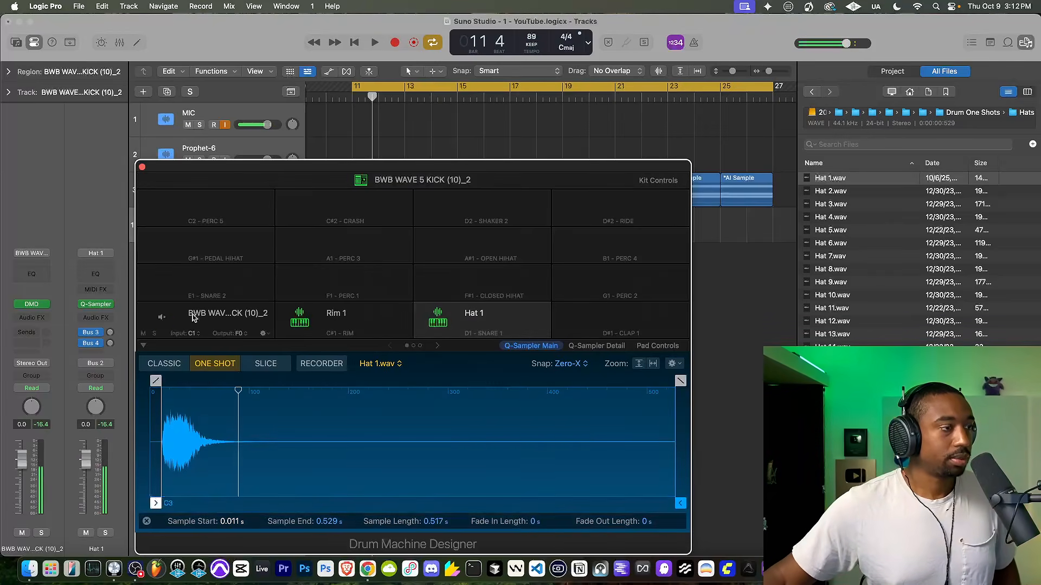
{"action": "left_click", "coordinate": [142, 166]}
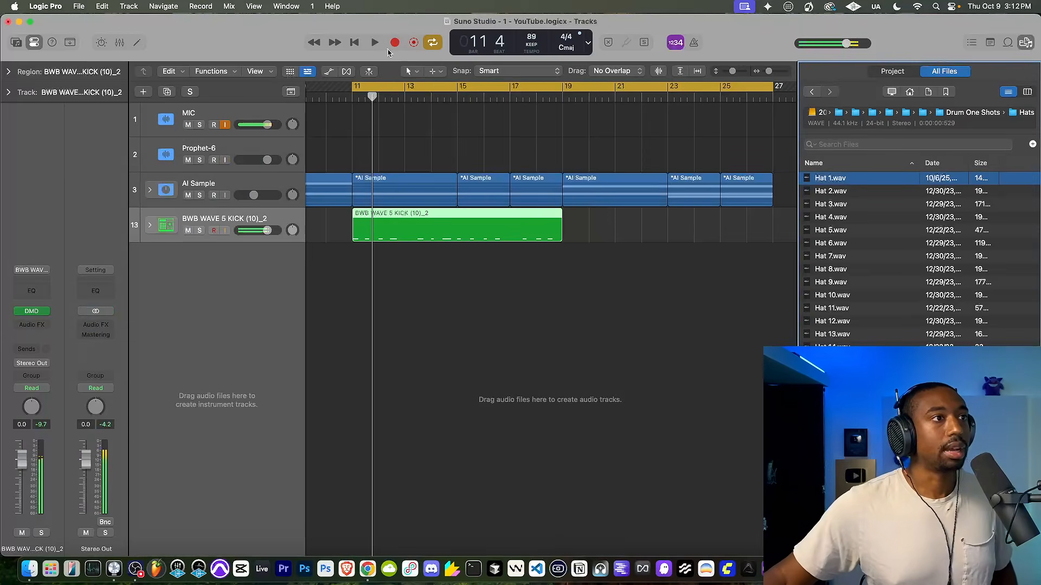
Step: Rehearse over the loop, then record a rim and hat performance into the existing kick region from bar 11 to bar 19
{"action": "left_click", "coordinate": [358, 43]}
{"action": "left_click", "coordinate": [376, 43]}
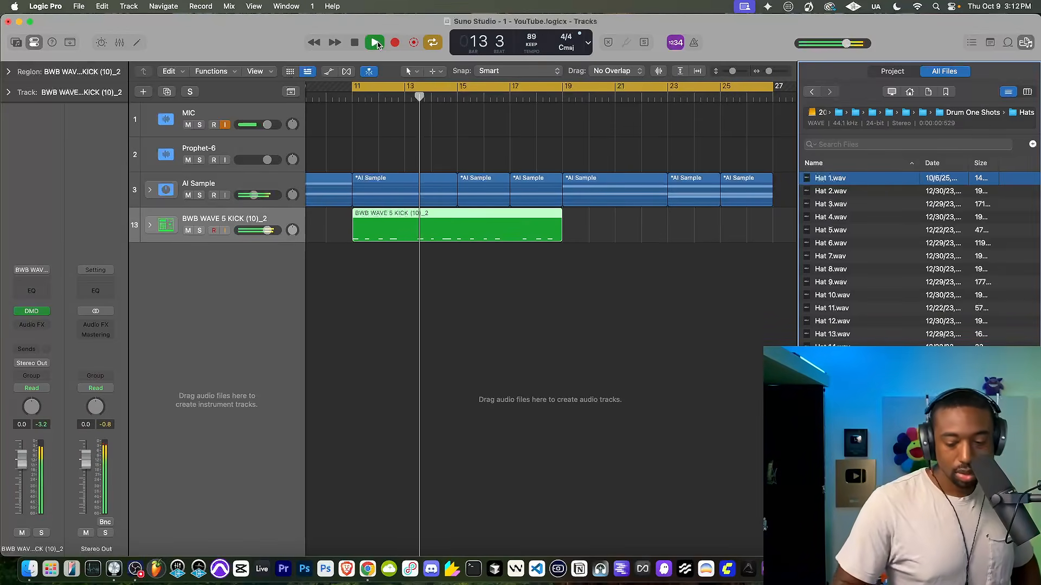
{"action": "key", "text": "space"}
{"action": "key", "text": "space"}
{"action": "key", "text": "space"}
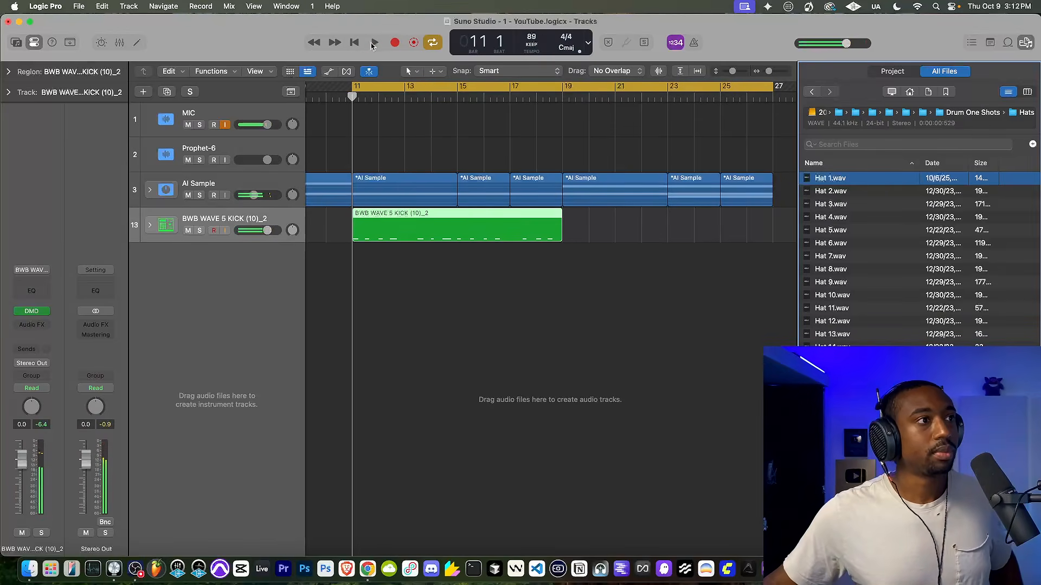
{"action": "left_click", "coordinate": [395, 43]}
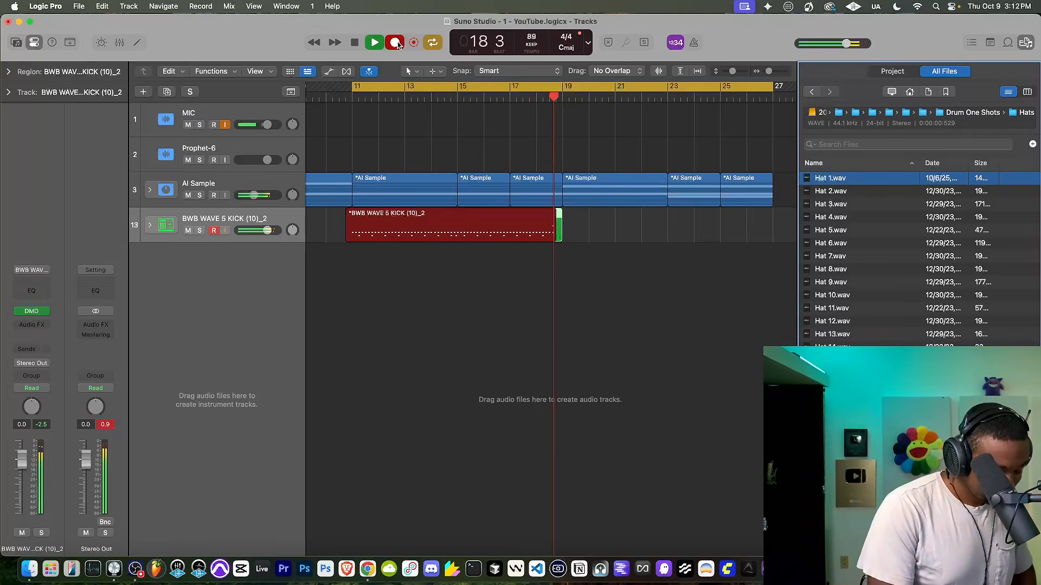
{"action": "key", "text": "space"}
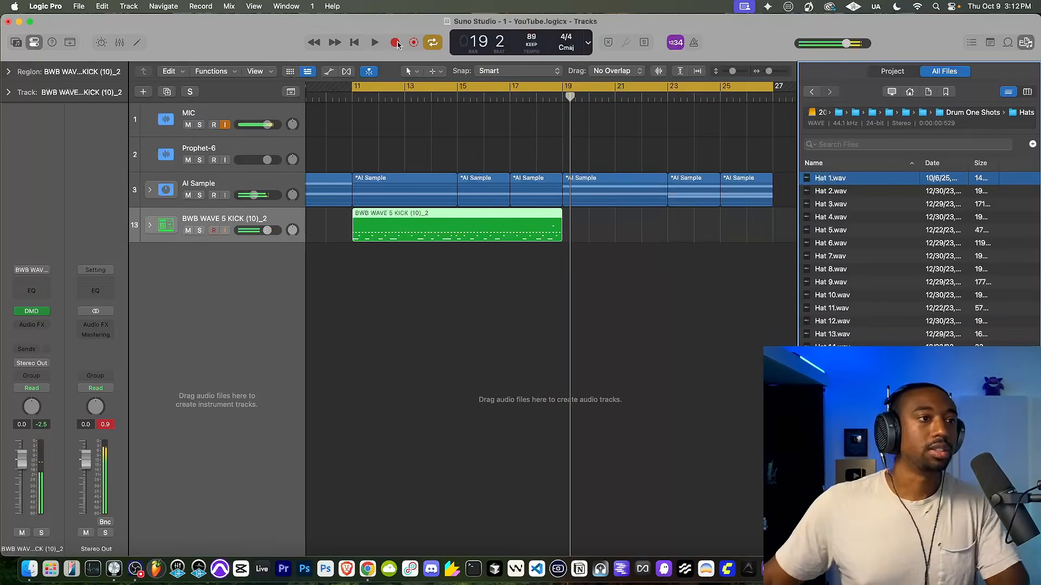
Step: Play back the recorded drum region from bar 11 with its notes open in the Piano Roll
{"action": "left_click", "coordinate": [353, 43]}
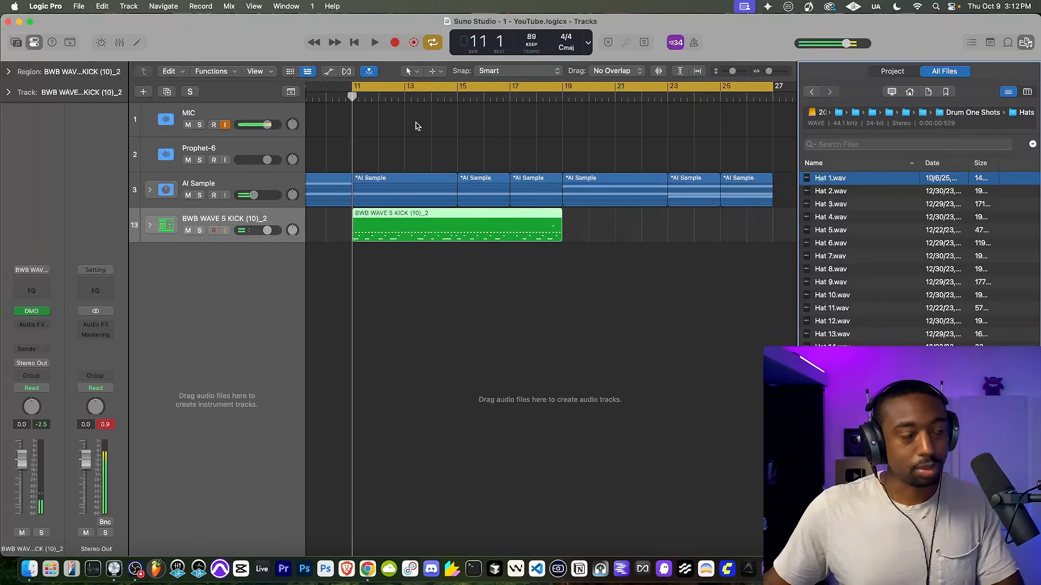
{"action": "double_click", "coordinate": [382, 216]}
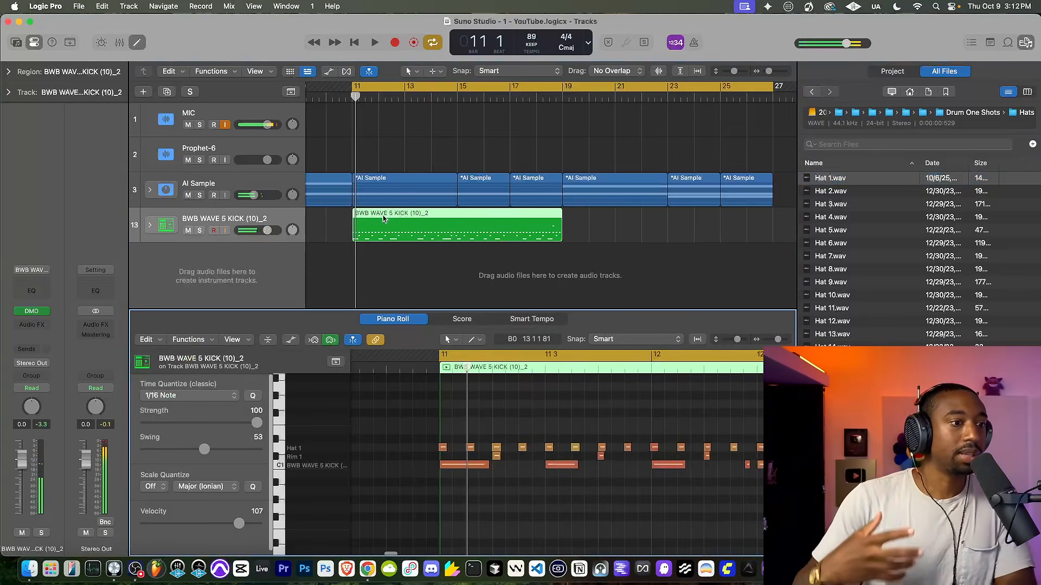
{"action": "key", "text": "space"}
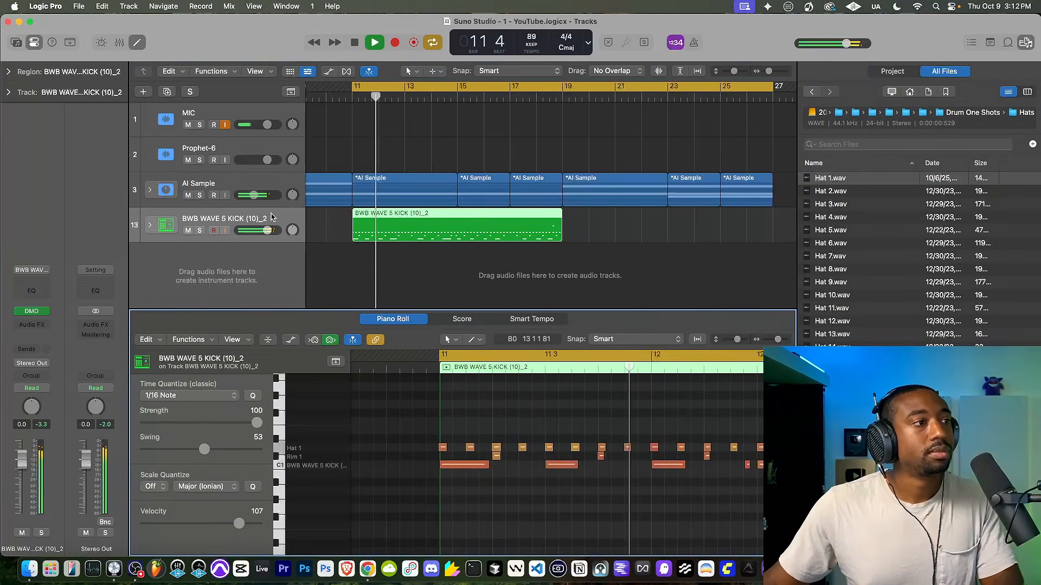
{"action": "key", "text": "space"}
Step: Expand the kick track's Drum Machine Designer stack and open the Quick Sampler of its Hat 1 subtrack
{"action": "left_click", "coordinate": [31, 311]}
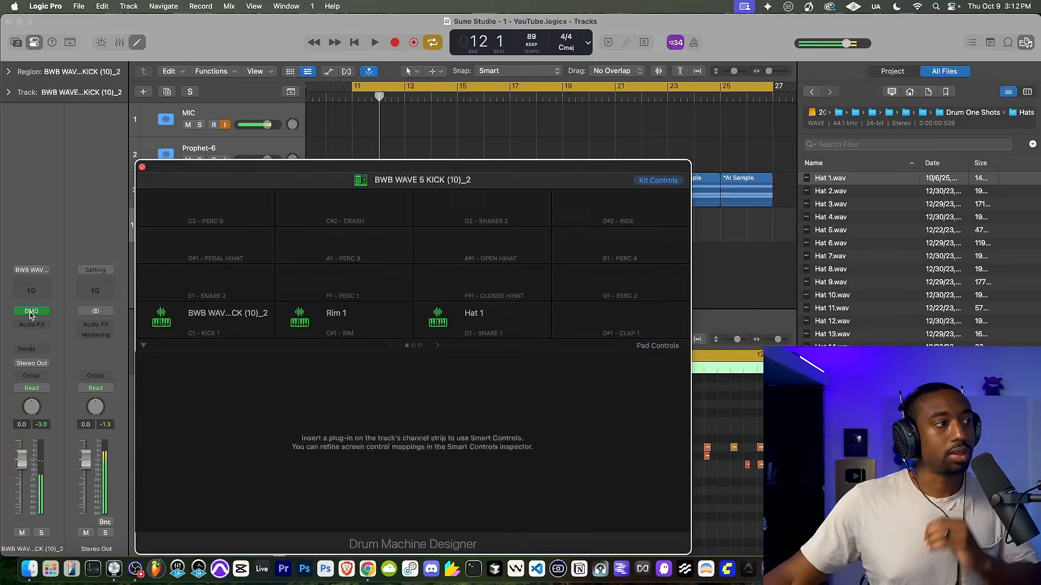
{"action": "left_click", "coordinate": [143, 168]}
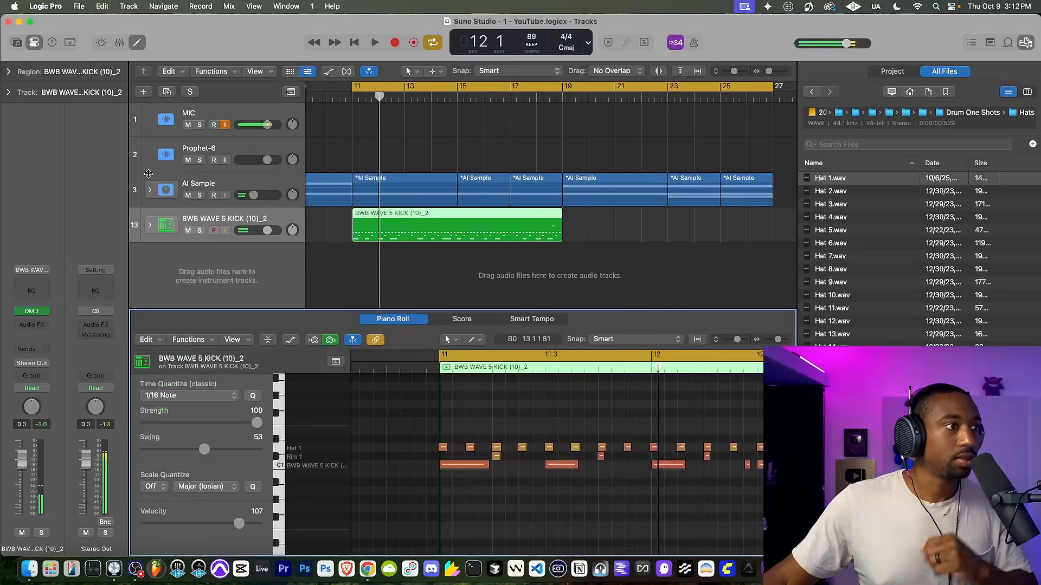
{"action": "left_click", "coordinate": [149, 226]}
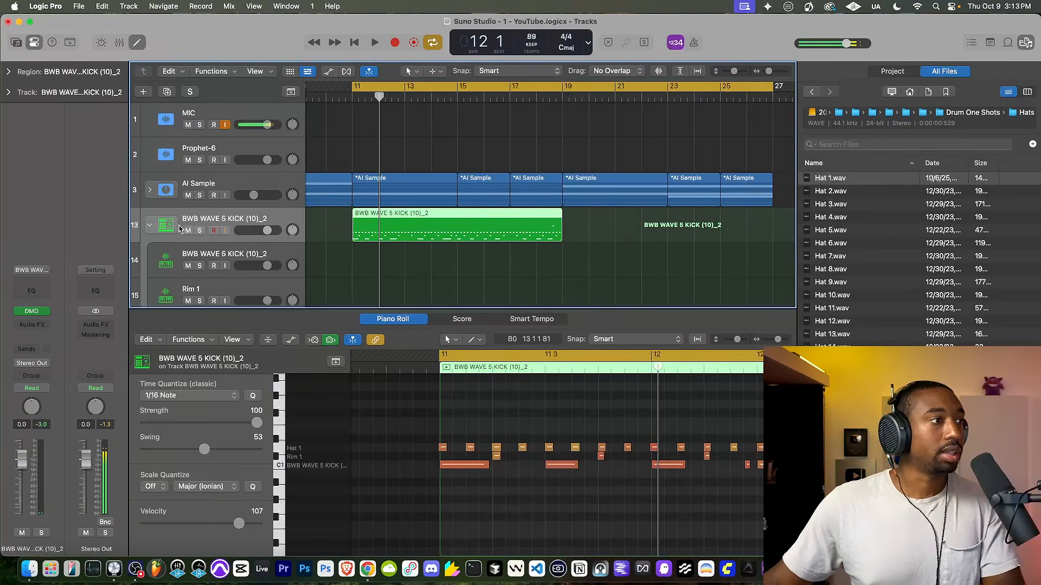
{"action": "left_click", "coordinate": [149, 226]}
{"action": "left_click", "coordinate": [149, 225]}
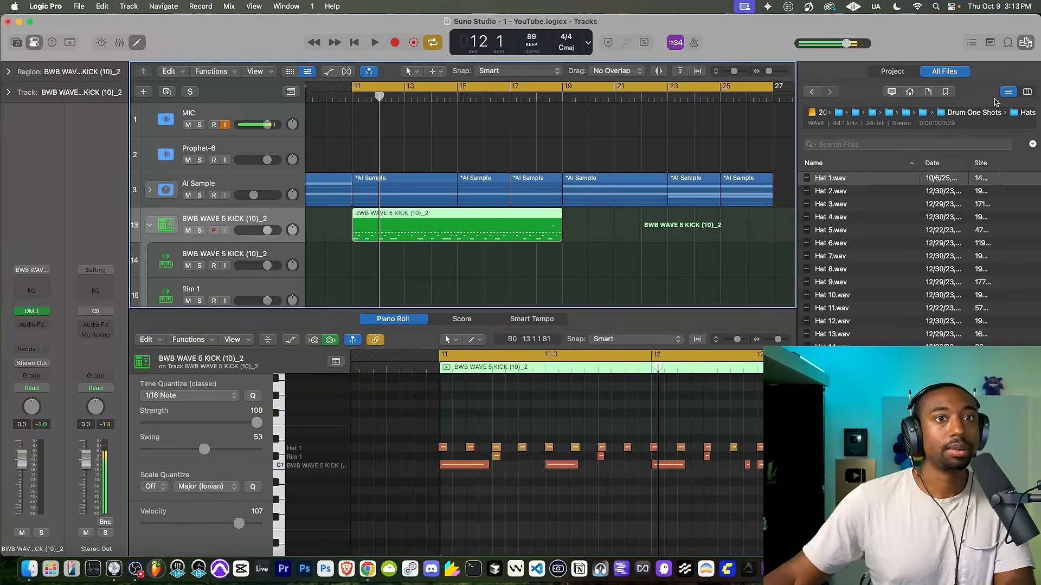
{"action": "left_click", "coordinate": [1026, 42]}
{"action": "scroll", "coordinate": [333, 277], "scroll_direction": "down", "scroll_amount": 3}
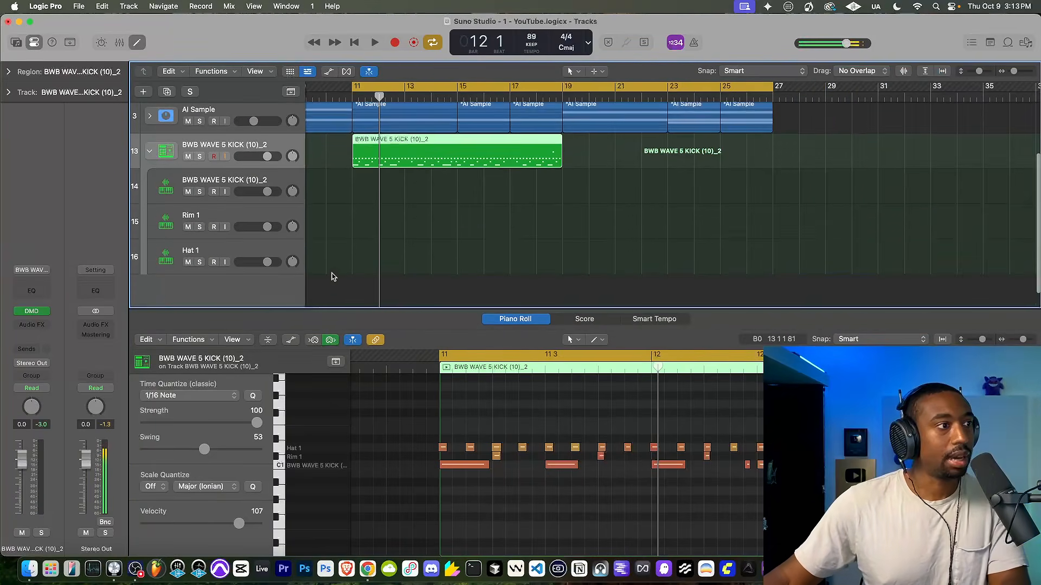
{"action": "left_click", "coordinate": [200, 248]}
{"action": "left_click", "coordinate": [33, 304]}
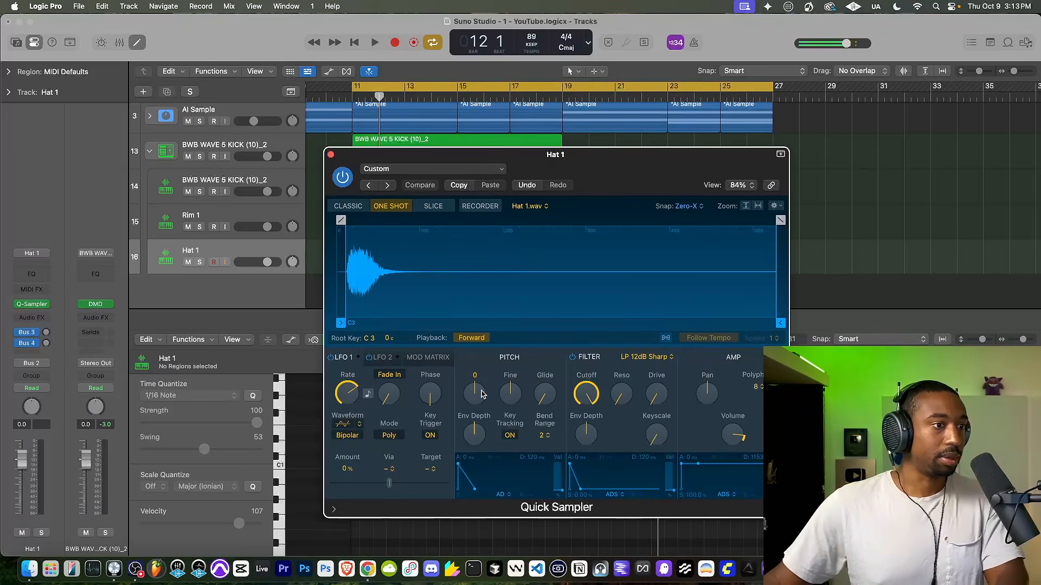
Step: Lower the hat's coarse pitch and reduce its filter cutoff to about 88% during playback, closing the sampler when finished
{"action": "left_click_drag", "start_coordinate": [484, 394], "coordinate": [480, 401]}
{"action": "key", "text": "space"}
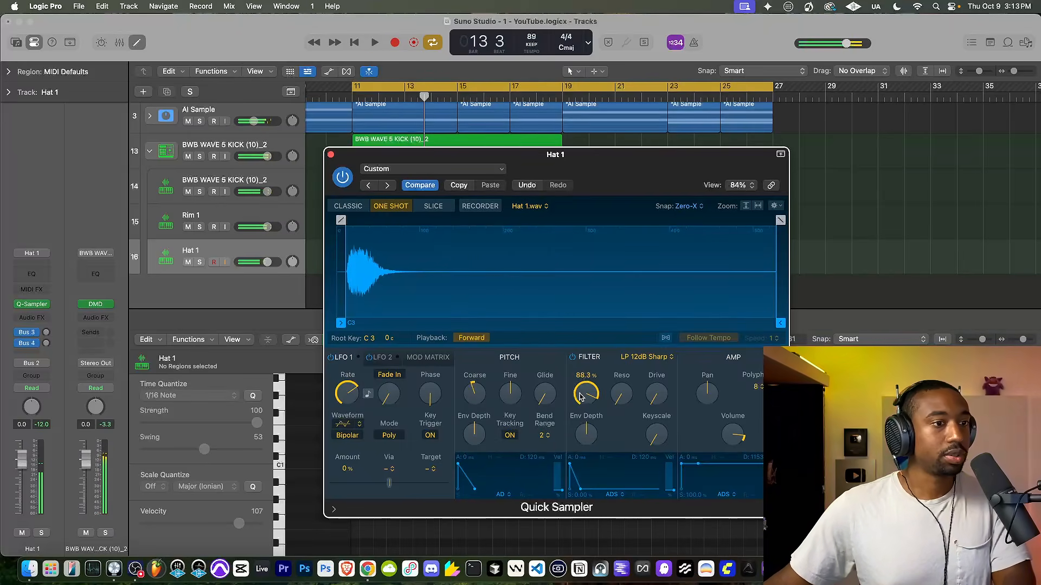
{"action": "key", "text": "space"}
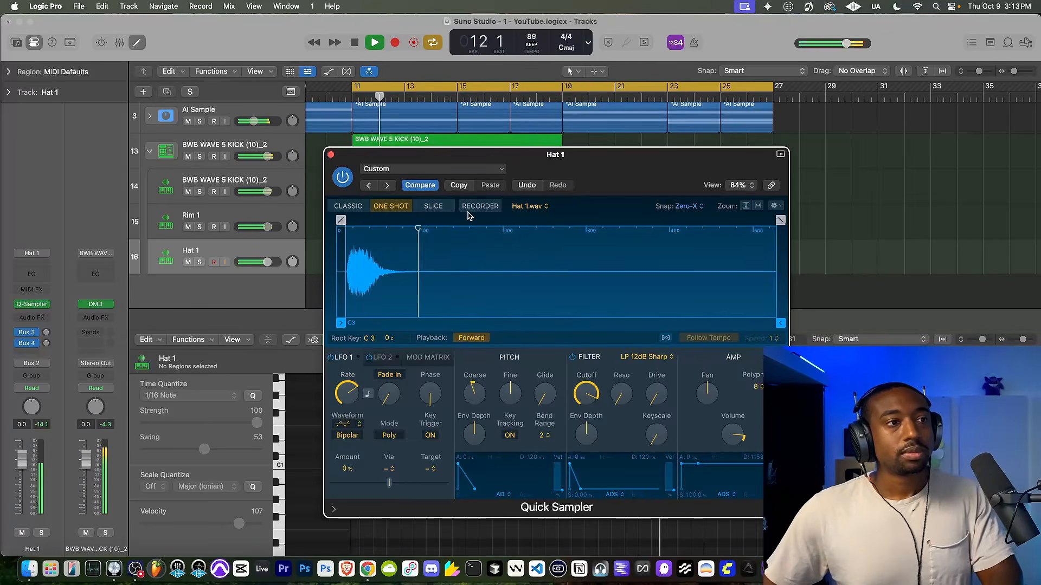
{"action": "left_click", "coordinate": [330, 155]}
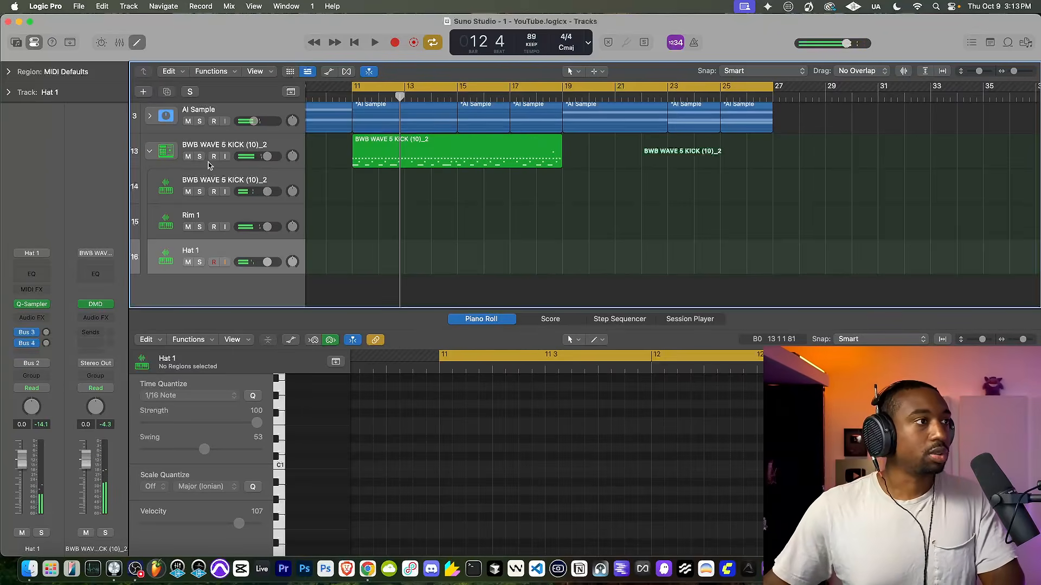
Step: Collapse the kick track's stack and repeat its drum region once to fill bars 19 to 27
{"action": "scroll", "coordinate": [174, 164], "scroll_direction": "up", "scroll_amount": 3}
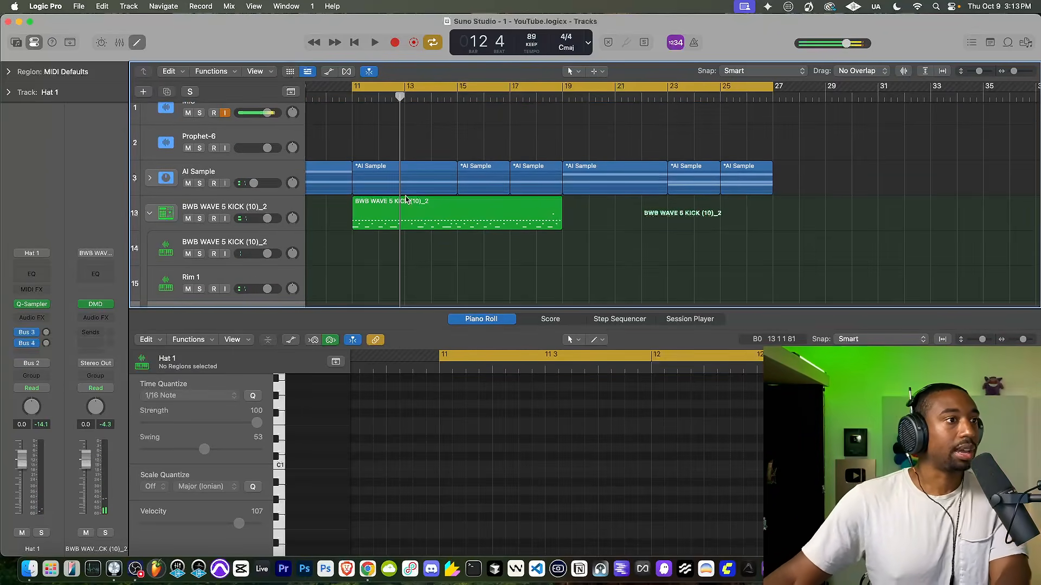
{"action": "left_click", "coordinate": [399, 213]}
{"action": "left_click", "coordinate": [152, 214]}
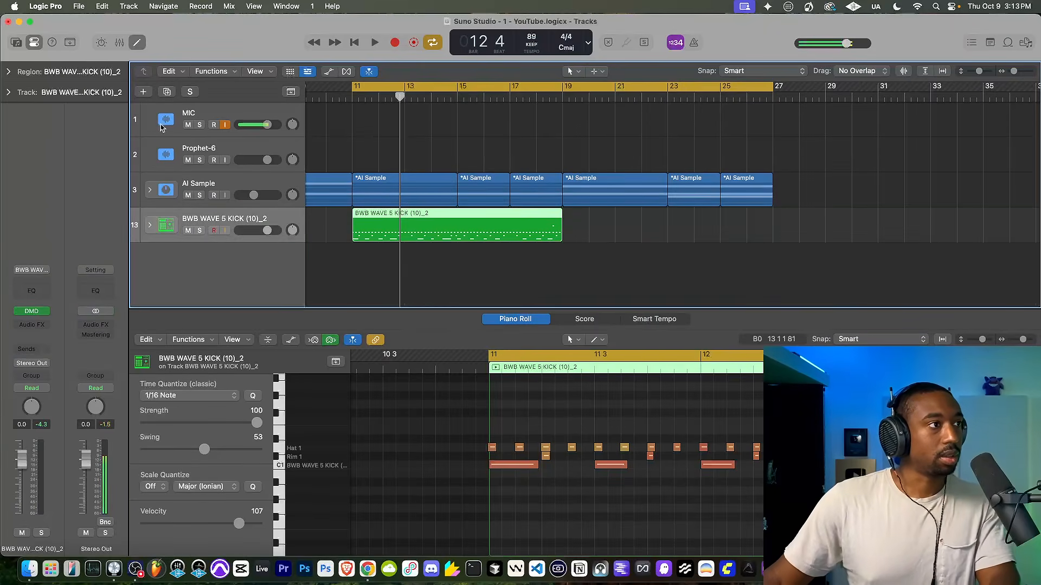
{"action": "left_click", "coordinate": [149, 191]}
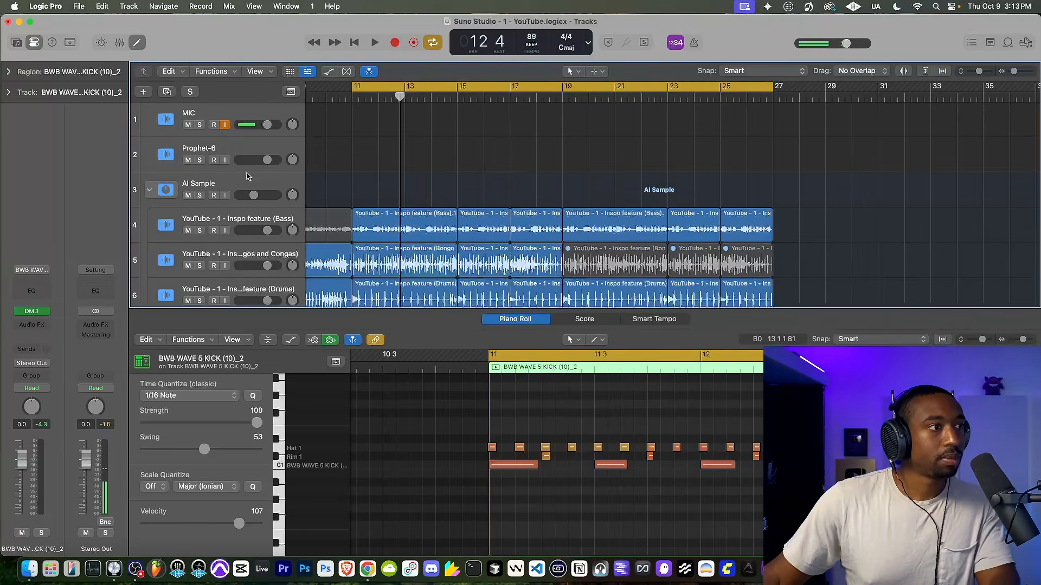
{"action": "left_click", "coordinate": [150, 191]}
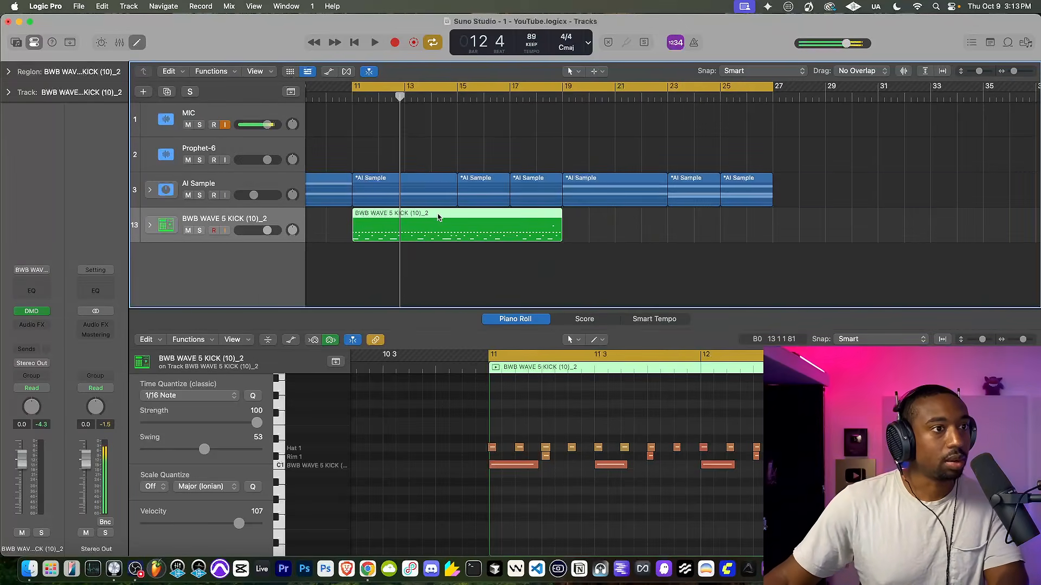
{"action": "key", "text": "super+r"}
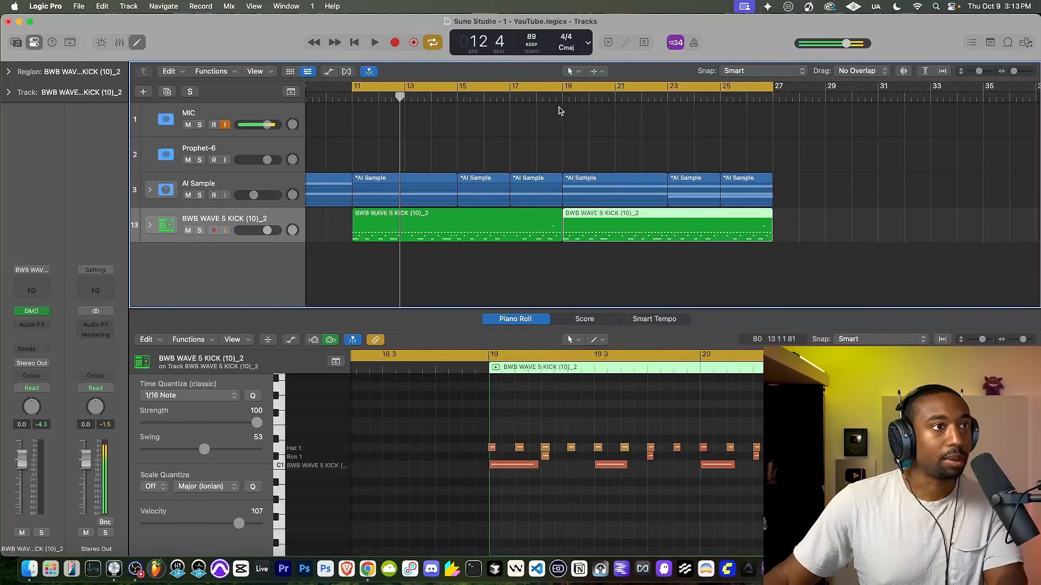
Step: Listen to the transition into the repeated drum region, starting shortly before bar 19
{"action": "left_click", "coordinate": [542, 97]}
{"action": "key", "text": "space"}
{"action": "left_click", "coordinate": [541, 97]}
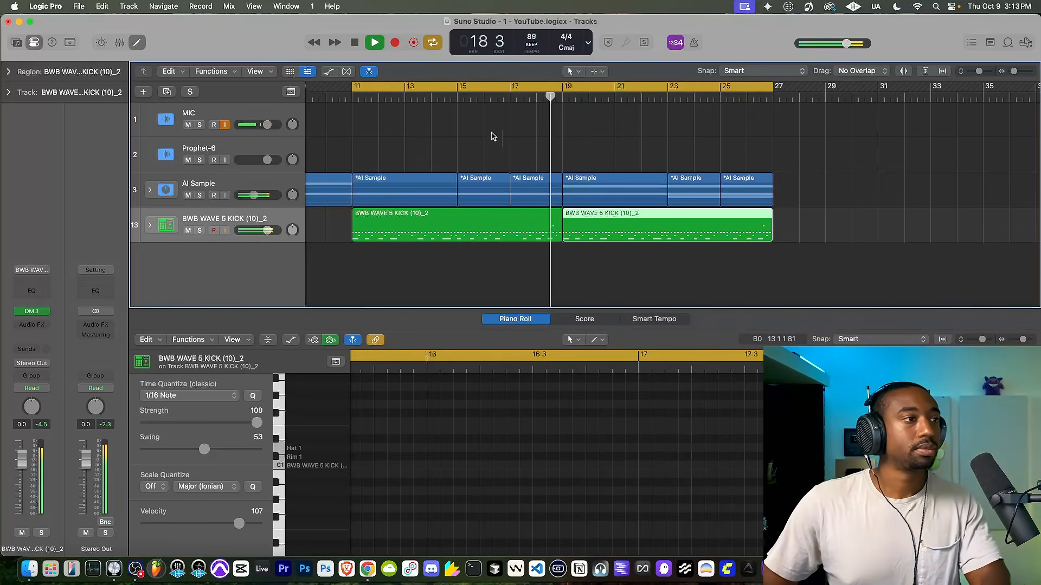
{"action": "key", "text": "space"}
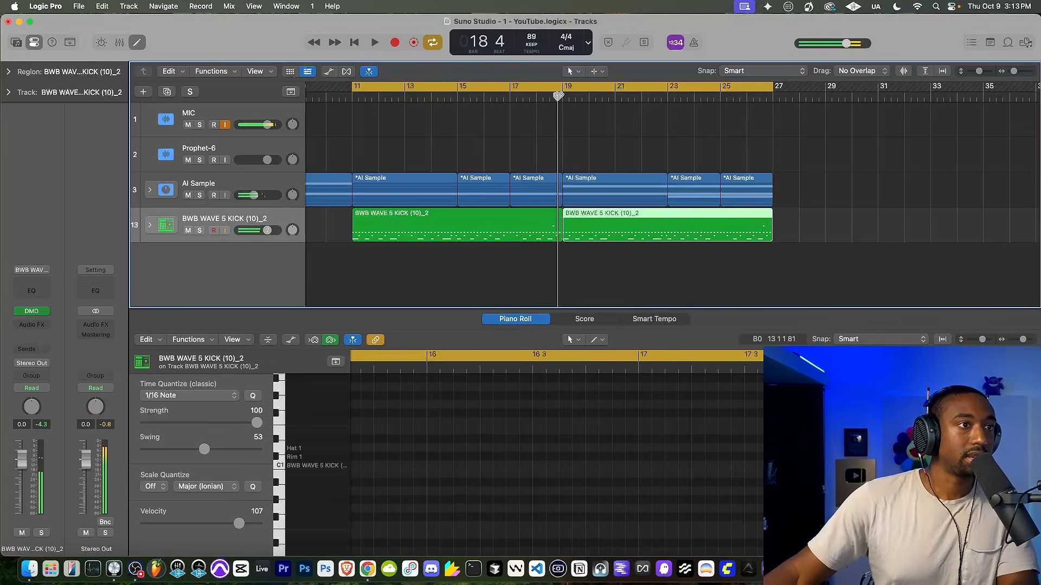
Step: Expand the AI Sample stack and hide the Piano Roll while listening through the second half of the loop
{"action": "left_click", "coordinate": [149, 191]}
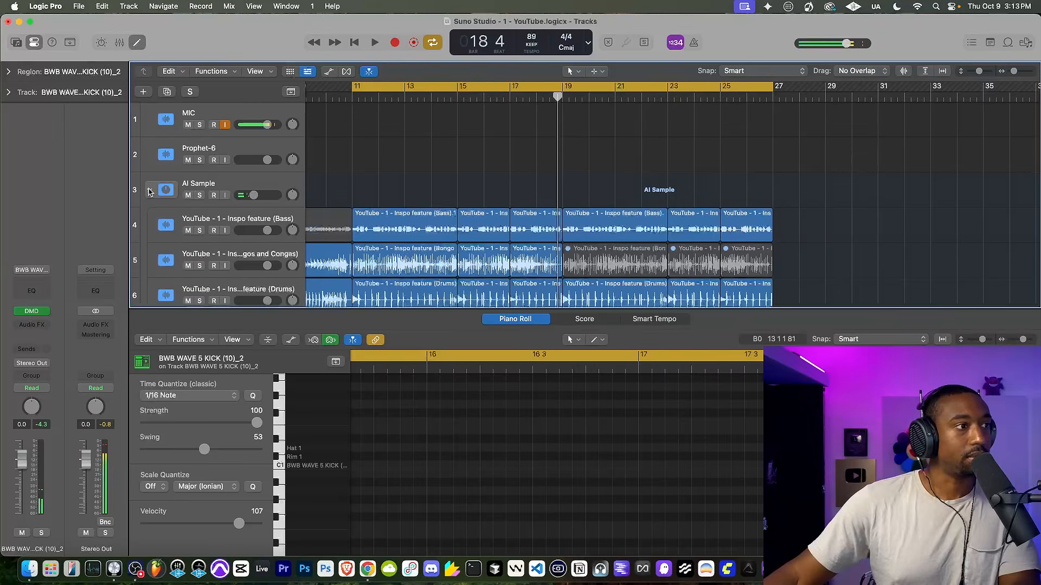
{"action": "key", "text": "space"}
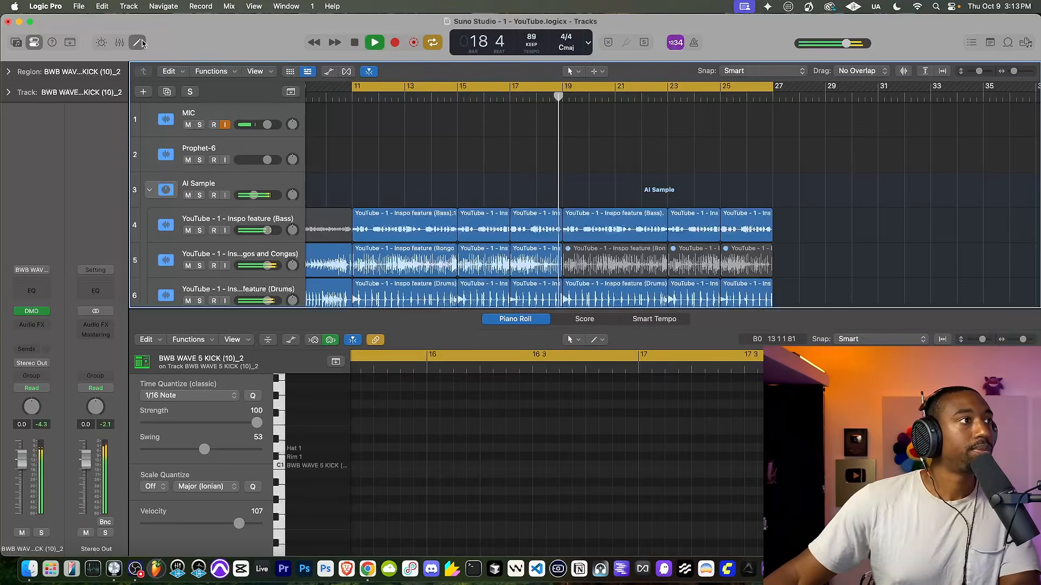
{"action": "key", "text": "e"}
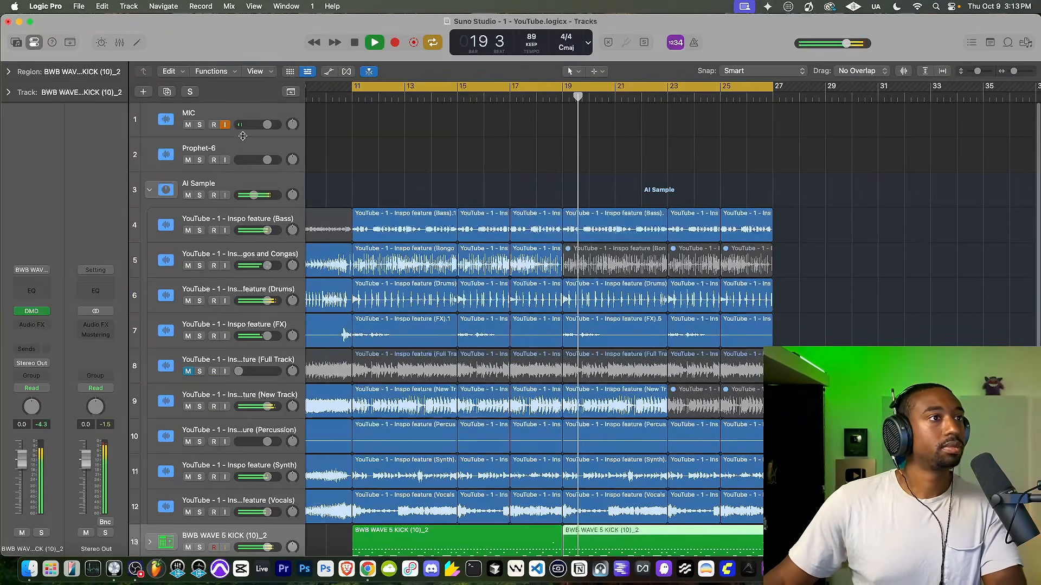
{"action": "scroll", "coordinate": [477, 191], "scroll_direction": "right", "scroll_amount": 1}
{"action": "scroll", "coordinate": [477, 191], "scroll_direction": "right", "scroll_amount": 3}
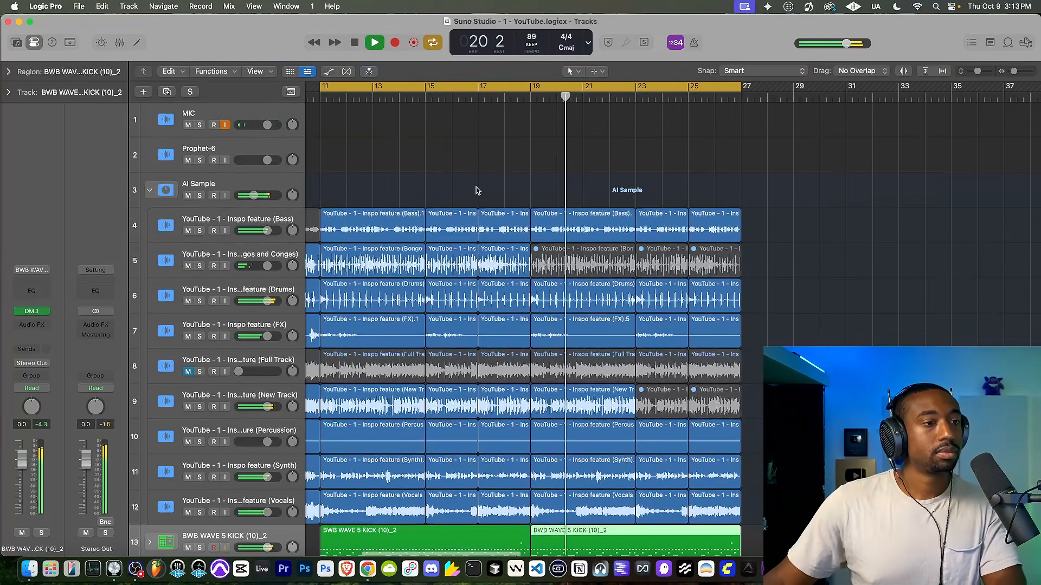
{"action": "scroll", "coordinate": [477, 190], "scroll_direction": "down", "scroll_amount": 2}
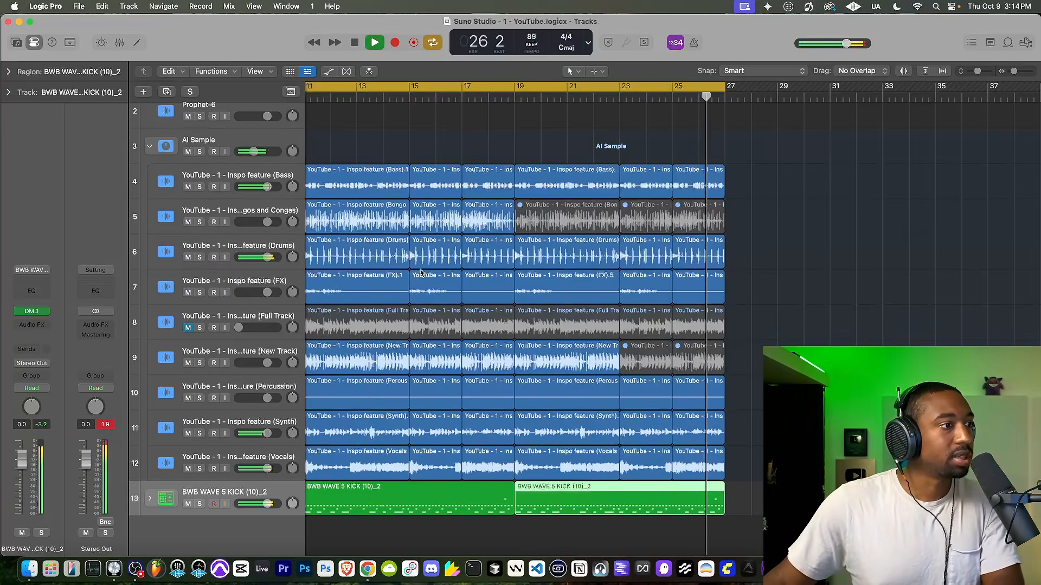
Step: Mute the New Track stem's region that starts at bar 19
{"action": "right_click", "coordinate": [552, 348]}
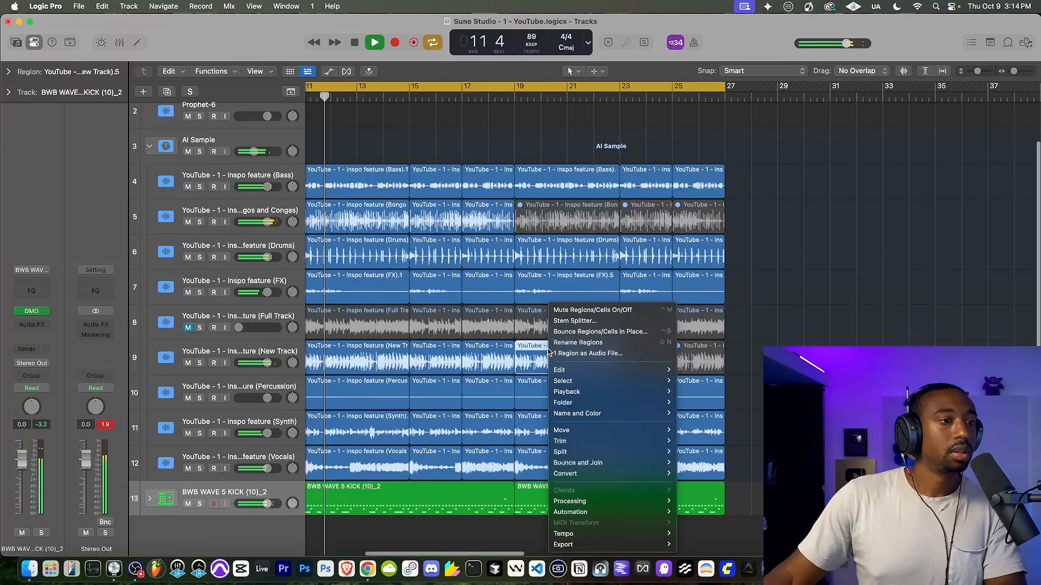
{"action": "left_click", "coordinate": [592, 310]}
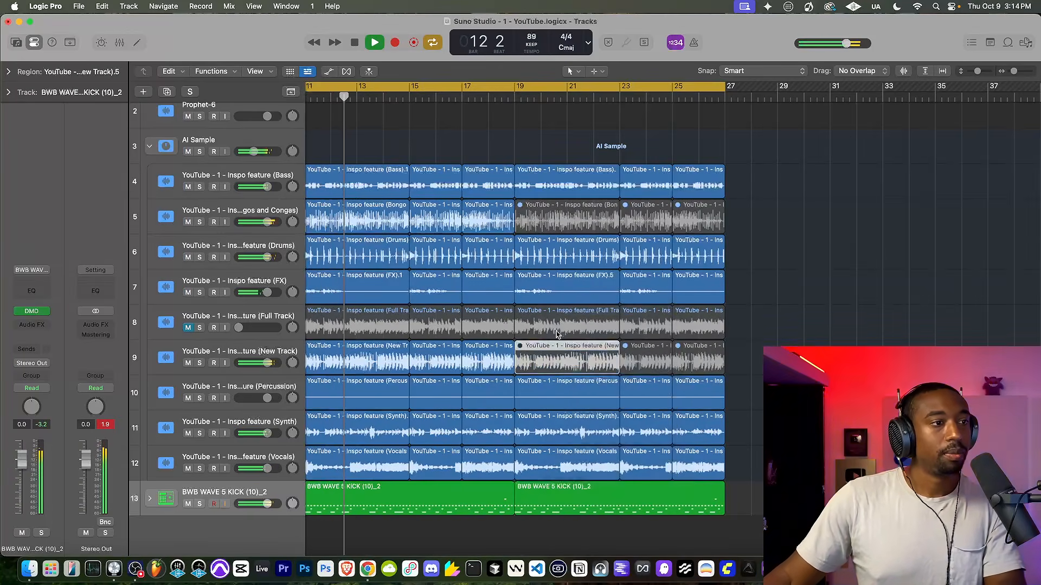
{"action": "scroll", "coordinate": [553, 334], "scroll_direction": "left", "scroll_amount": 1}
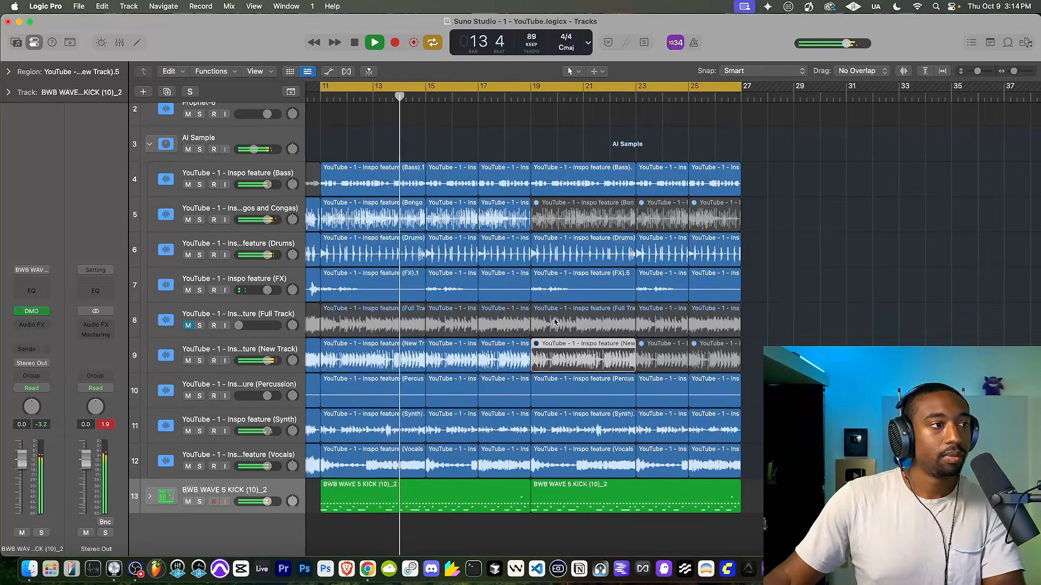
Step: Mute the AI sample's entire Drums track and listen to the loop without it
{"action": "left_click", "coordinate": [187, 256]}
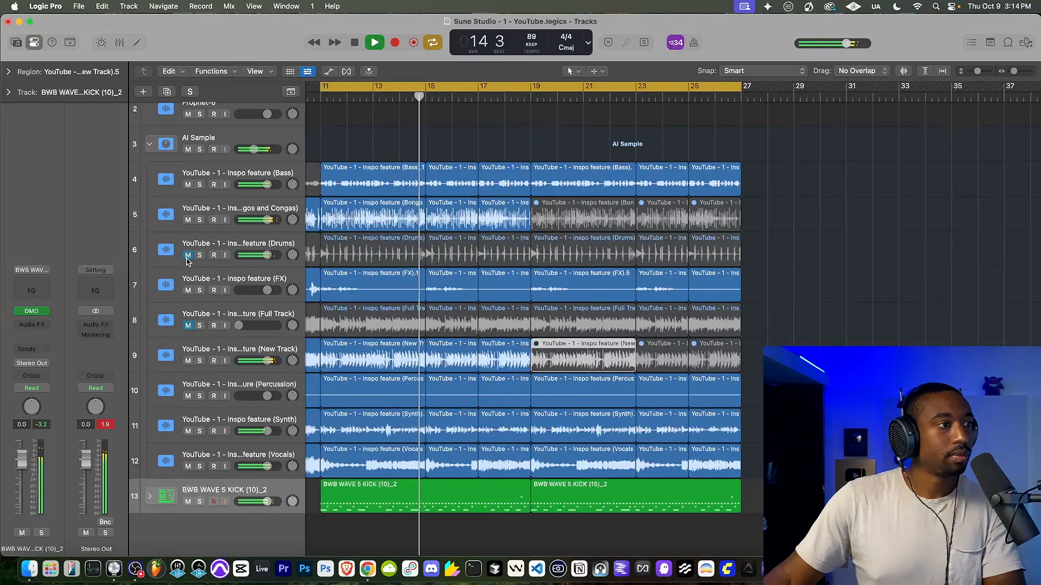
{"action": "key", "text": "space"}
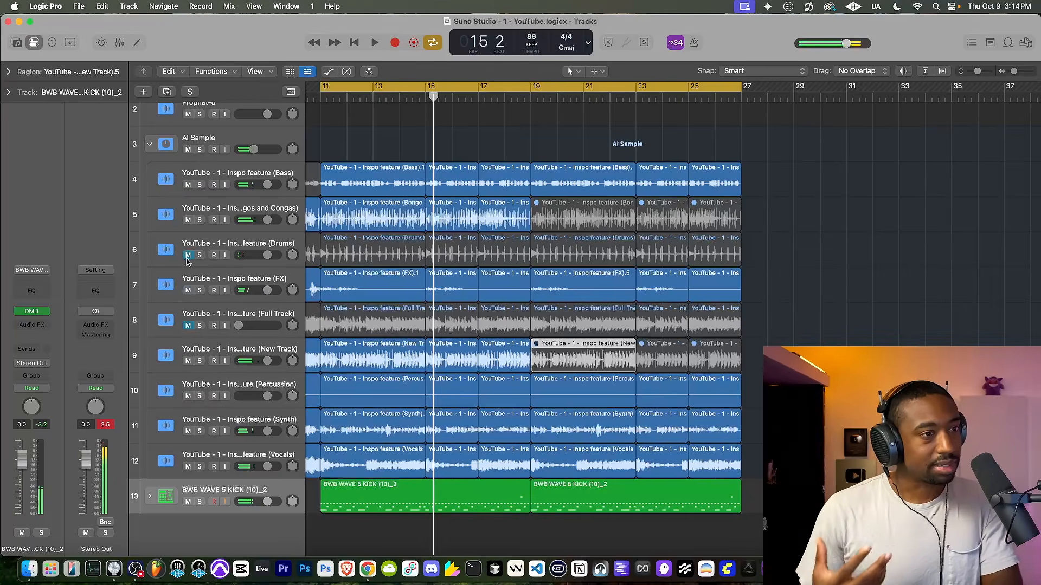
{"action": "key", "text": "space"}
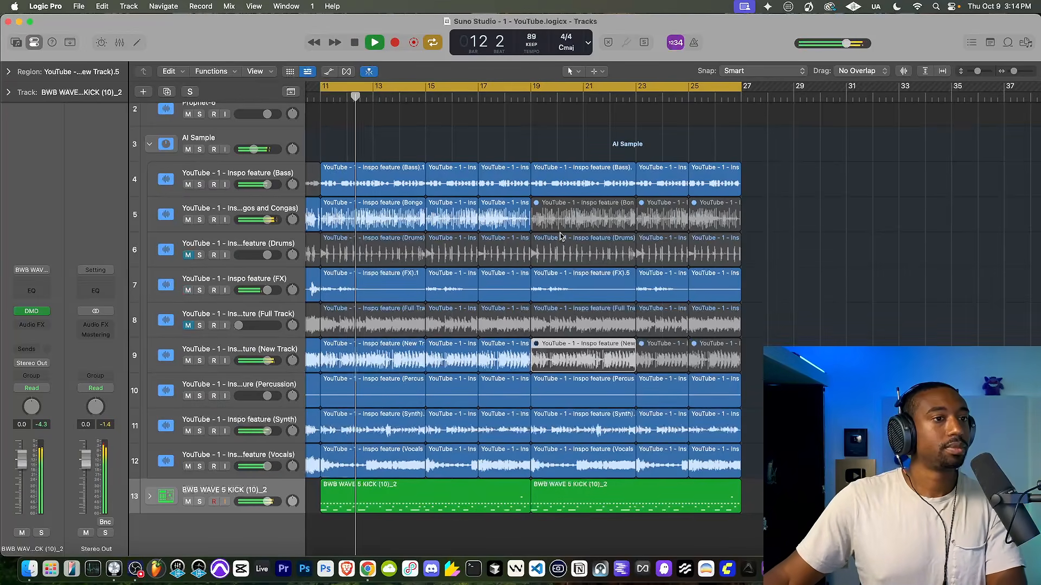
Step: Mute the six Drums stem regions from bar 11 to bar 27 individually, and turn off the Drums track's own mute
{"action": "scroll", "coordinate": [889, 253], "scroll_direction": "left", "scroll_amount": 5}
{"action": "left_click", "coordinate": [889, 253]}
{"action": "left_click_drag", "start_coordinate": [889, 253], "coordinate": [453, 259]}
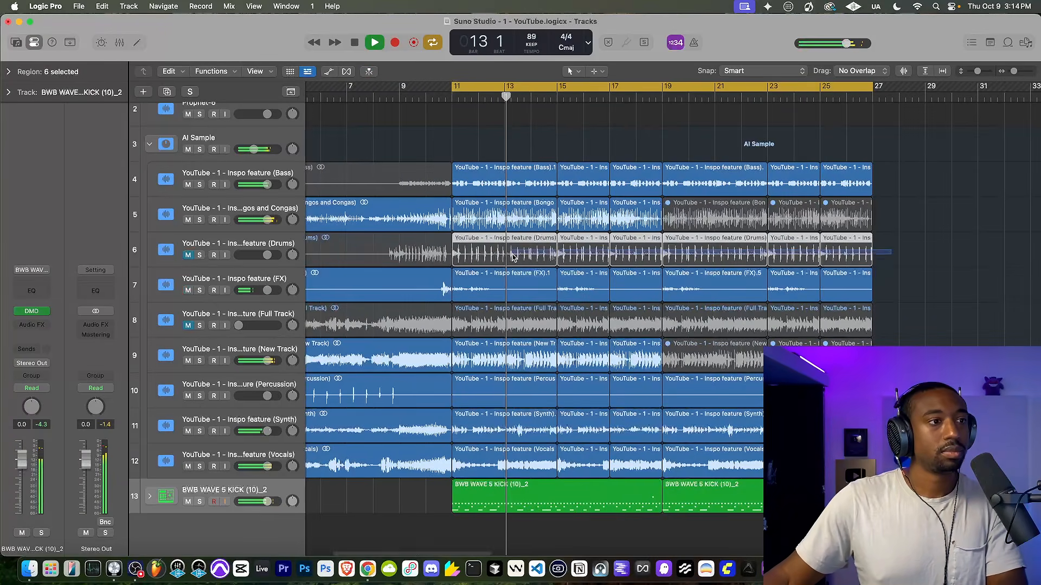
{"action": "right_click", "coordinate": [454, 261]}
{"action": "left_click", "coordinate": [375, 269]}
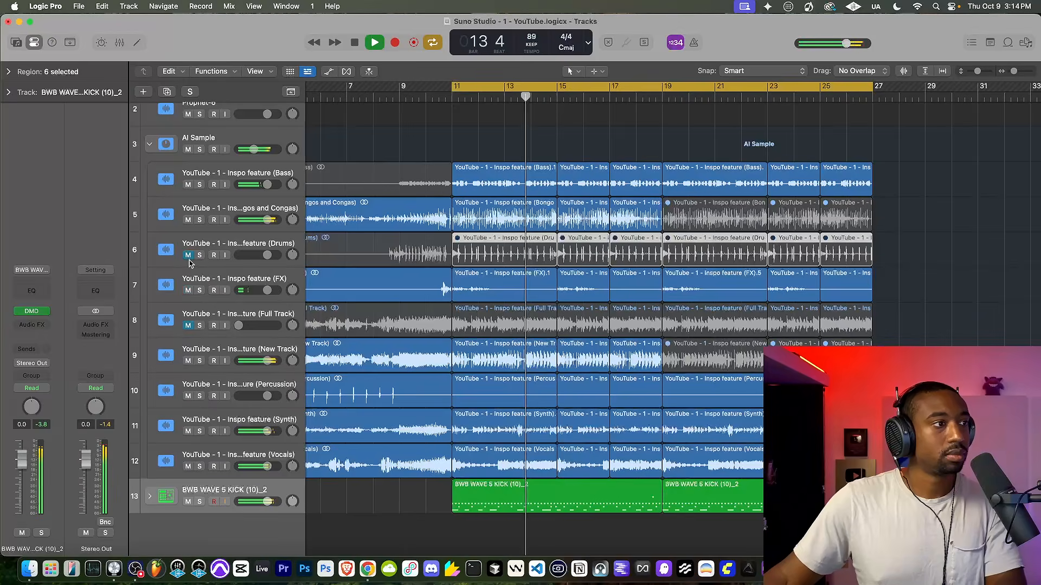
{"action": "key", "text": "m"}
{"action": "key", "text": "ctrl+m"}
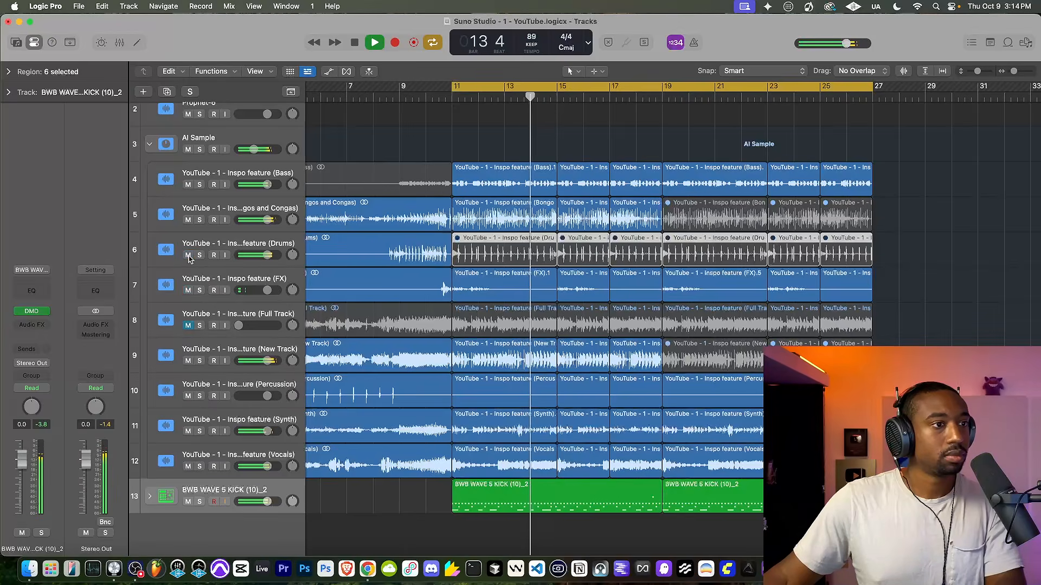
{"action": "left_click", "coordinate": [881, 250]}
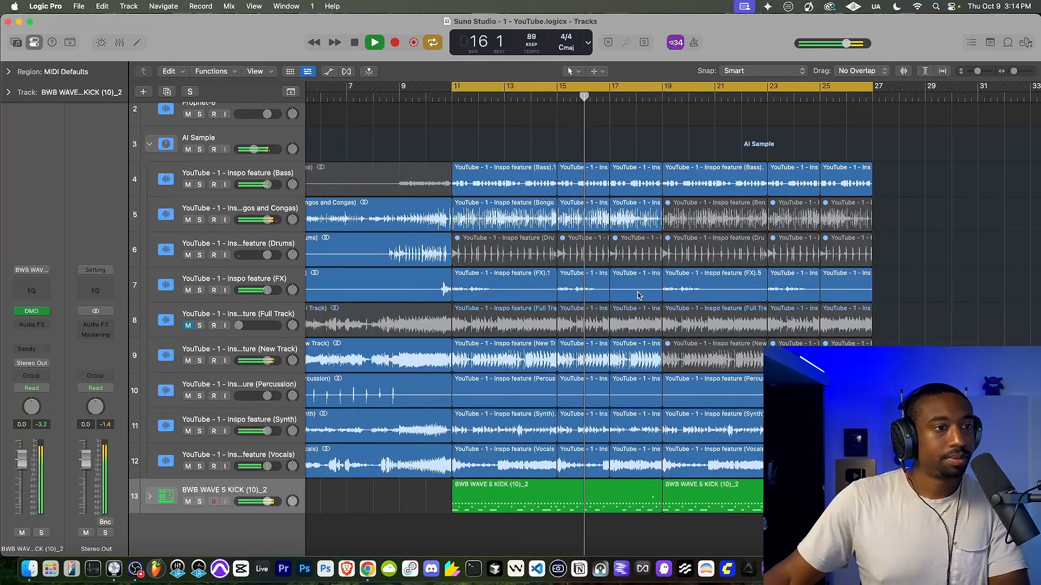
{"action": "scroll", "coordinate": [617, 279], "scroll_direction": "down", "scroll_amount": 1}
{"action": "key", "text": "space"}
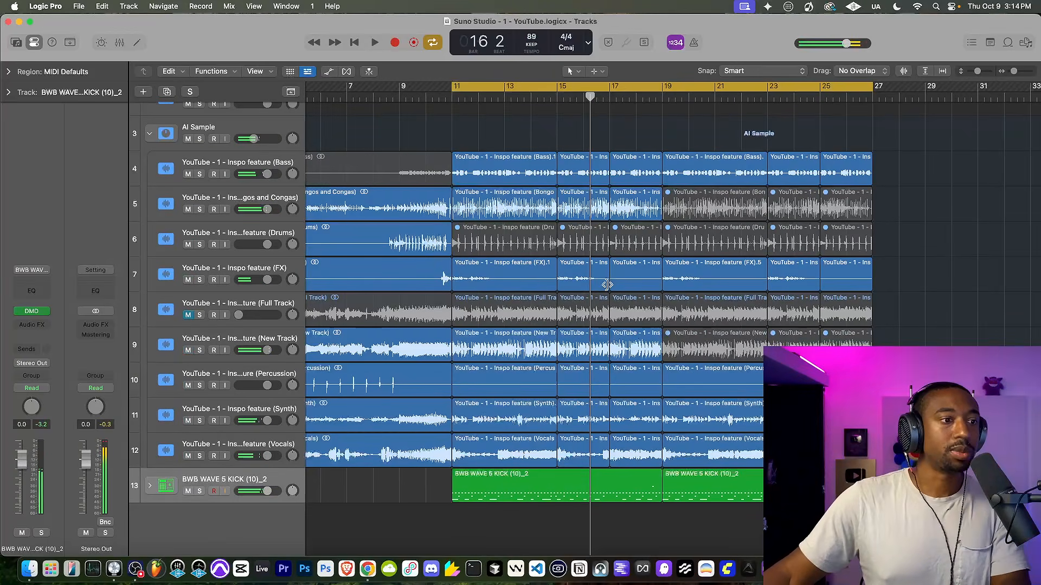
Step: Add a new software instrument track below the BWB WAVE 5 KICK drum machine track
{"action": "key", "text": "space"}
{"action": "key", "text": "space"}
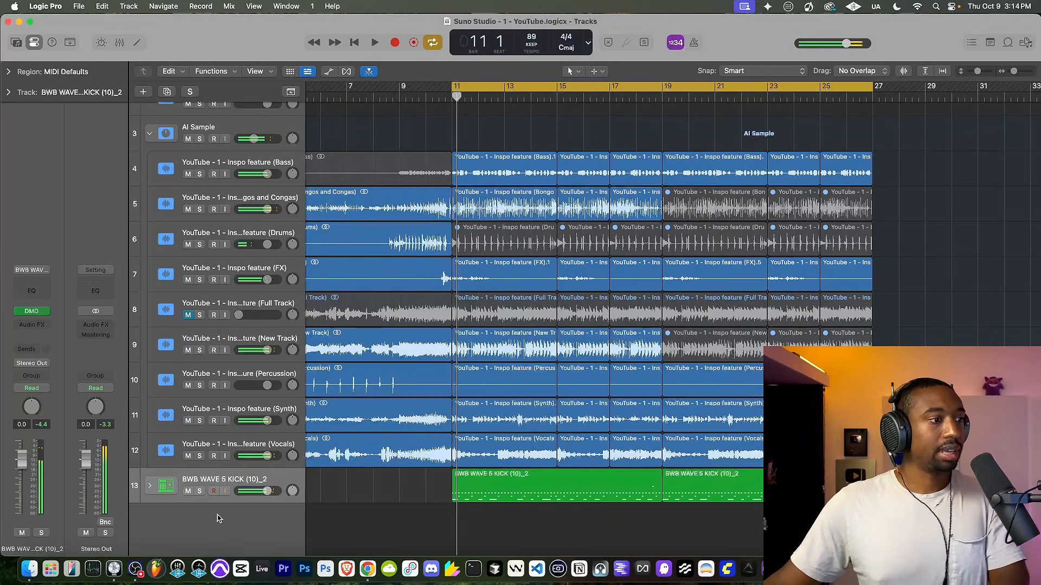
{"action": "right_click", "coordinate": [207, 525]}
{"action": "left_click", "coordinate": [241, 420]}
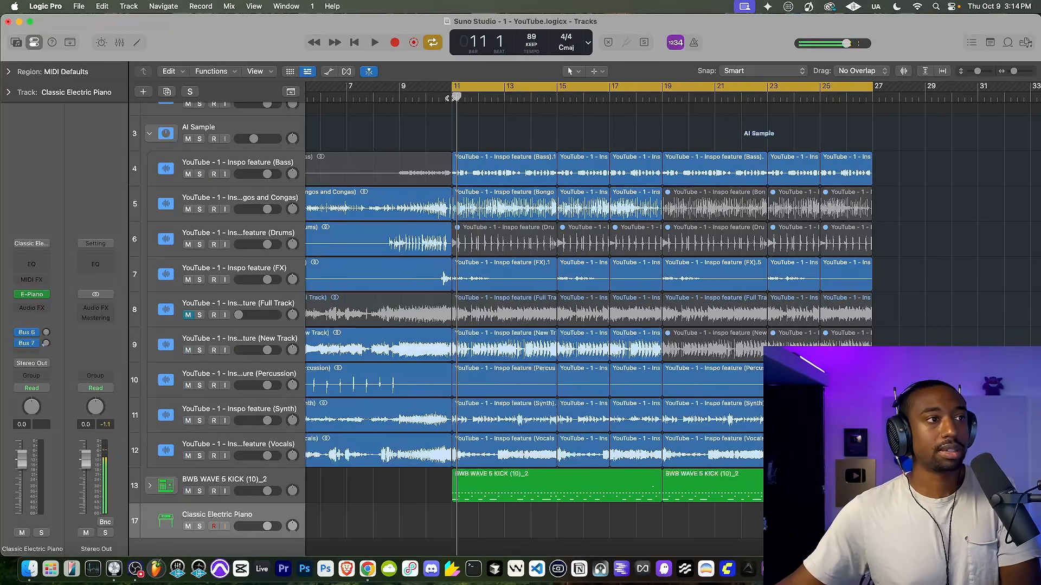
{"action": "key", "text": "space"}
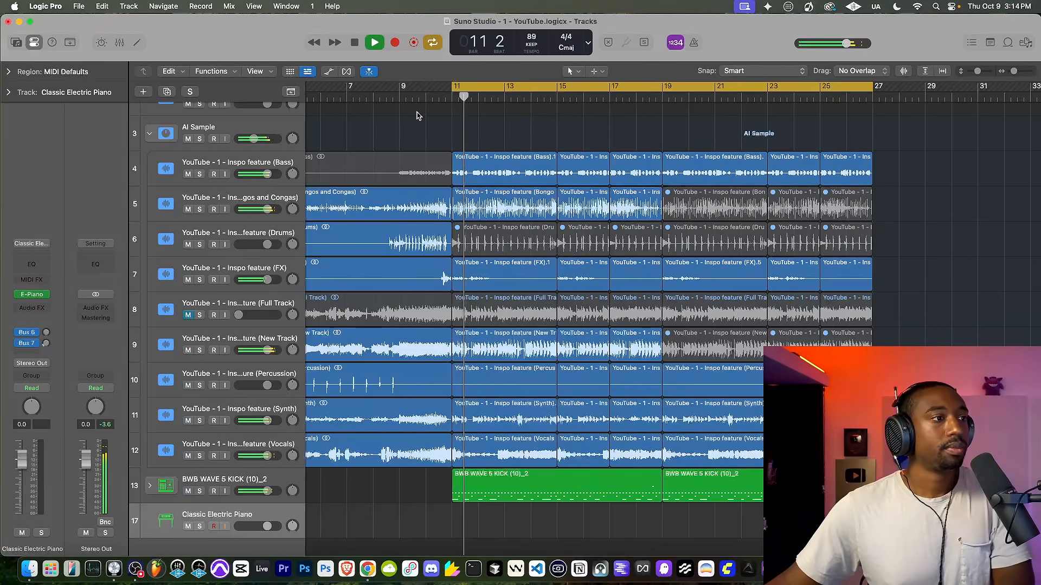
Step: Insert a Compressor on the BWB WAVE 5 KICK drum machine track and choose its Studio FET model
{"action": "left_click", "coordinate": [235, 478]}
{"action": "key", "text": "space"}
{"action": "left_click", "coordinate": [36, 325]}
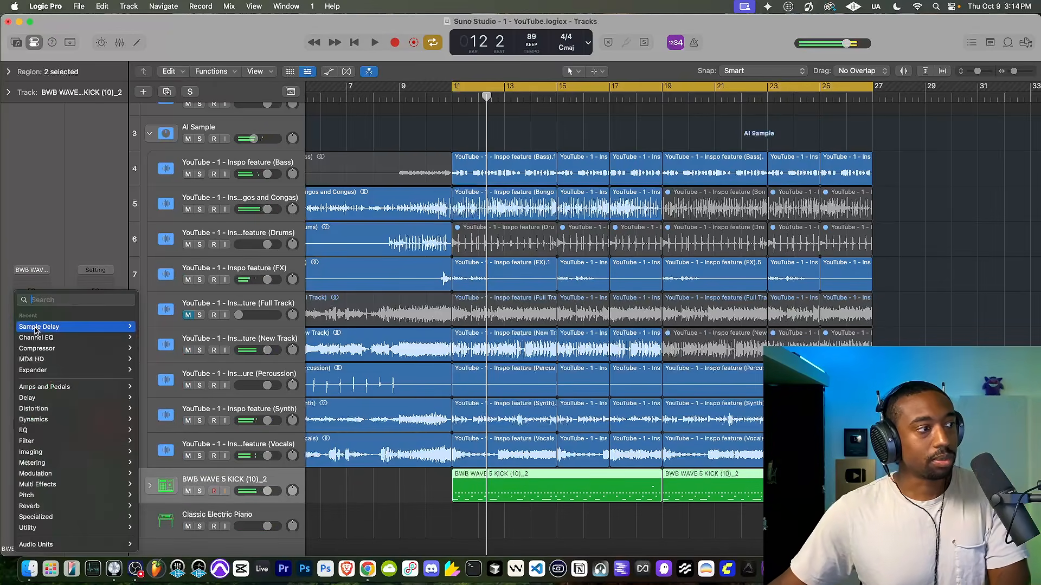
{"action": "type", "text": "comp"}
{"action": "key", "text": "Escape"}
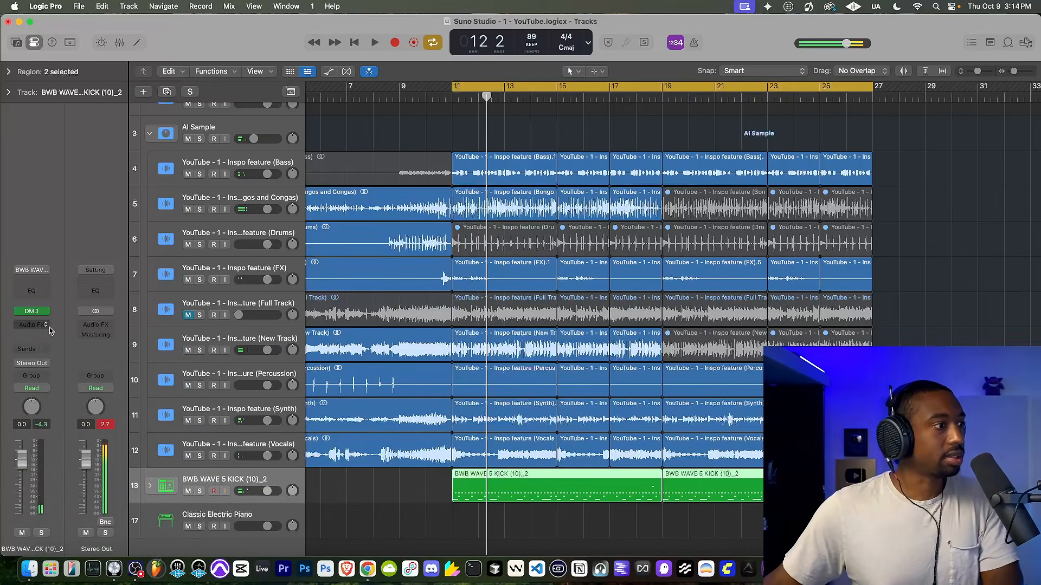
{"action": "left_click", "coordinate": [32, 325]}
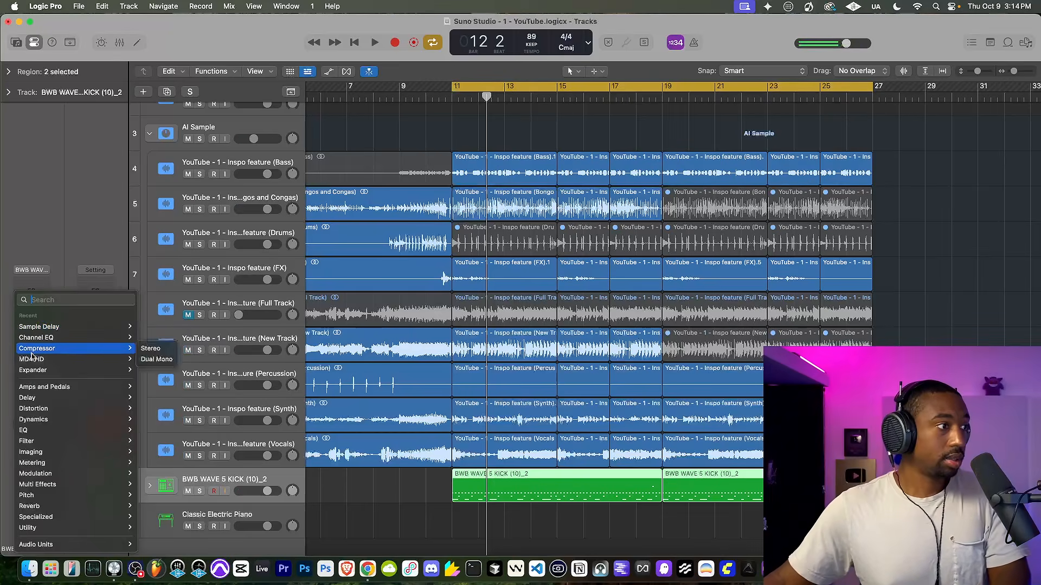
{"action": "left_click", "coordinate": [36, 348]}
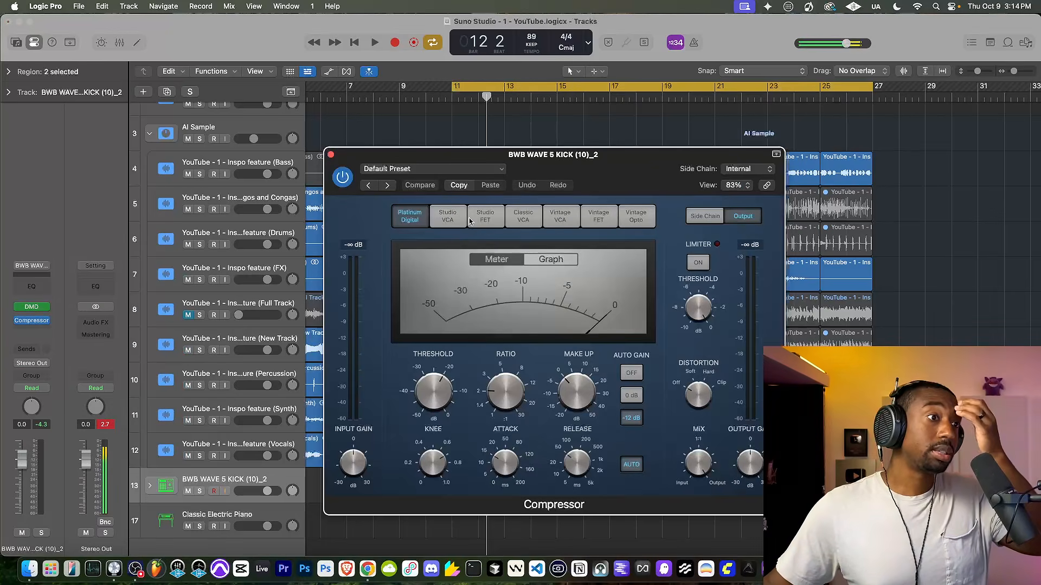
{"action": "left_click", "coordinate": [484, 220]}
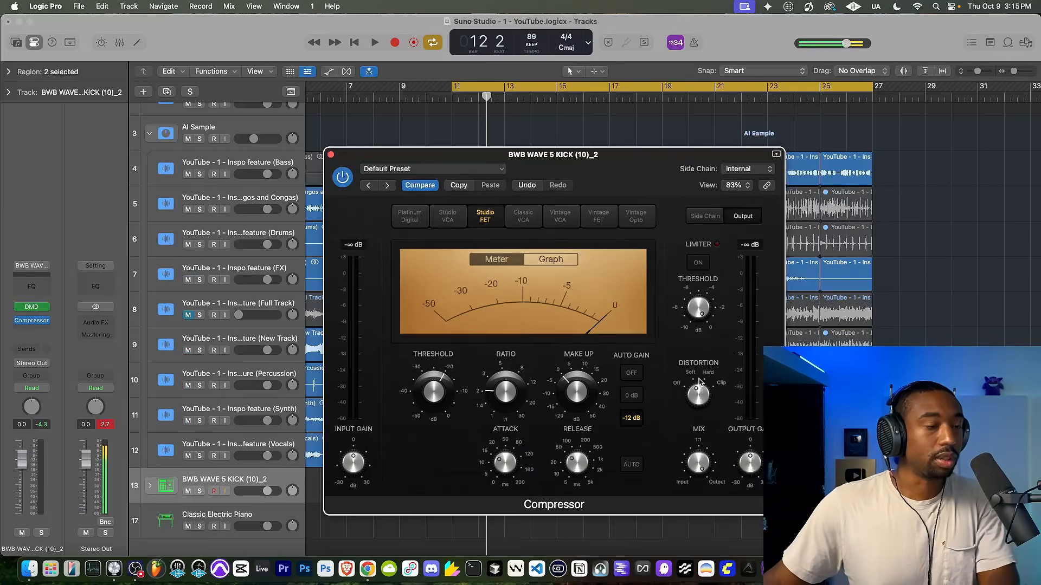
Step: Set the drum compressor's threshold to its maximum, raise its input gain and lower its output gain while listening, and close the plug-in
{"action": "key", "text": "space"}
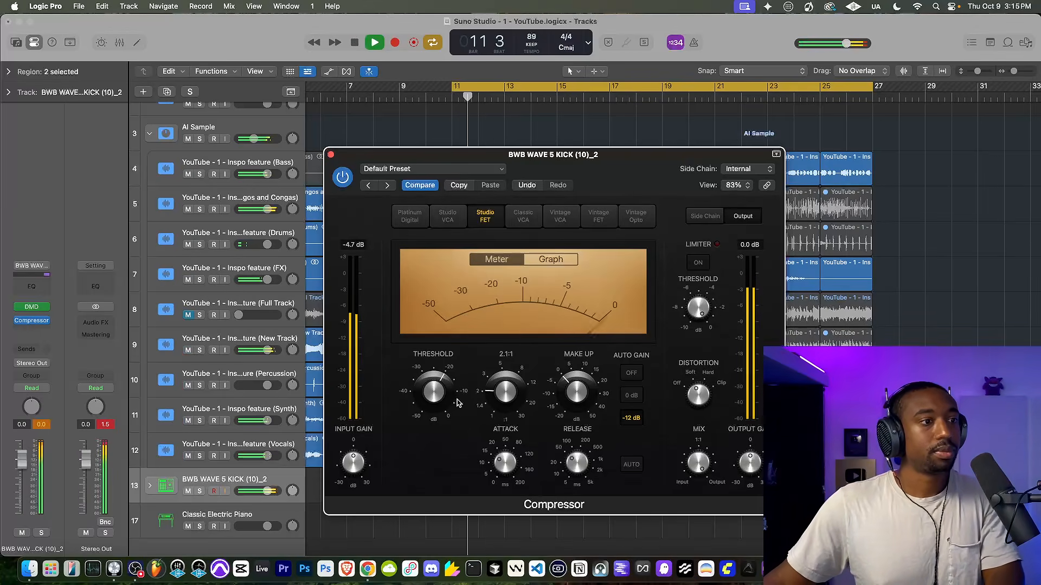
{"action": "left_click_drag", "start_coordinate": [556, 164], "coordinate": [454, 147]}
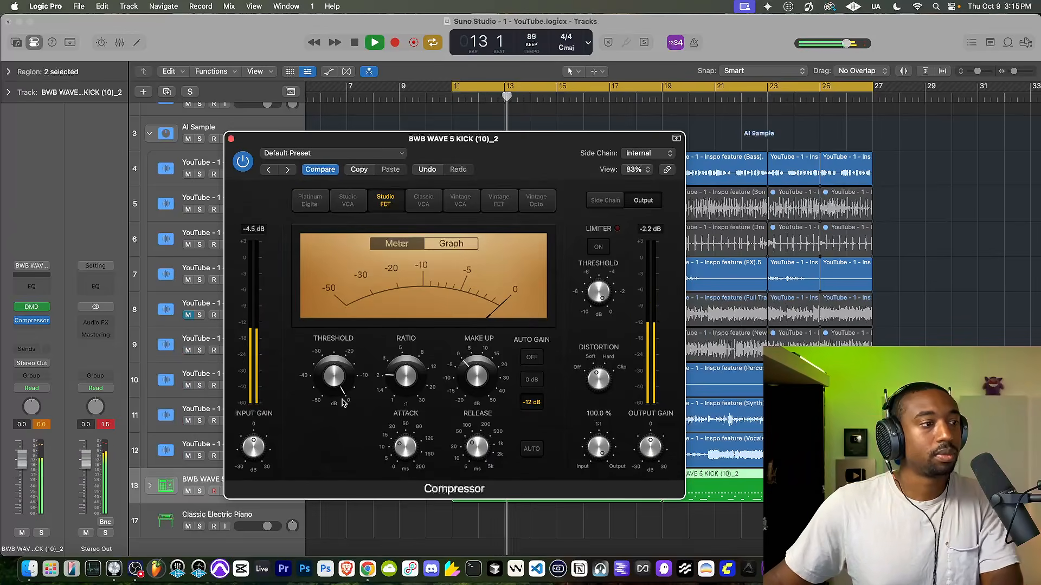
{"action": "left_click_drag", "start_coordinate": [260, 453], "coordinate": [261, 450]}
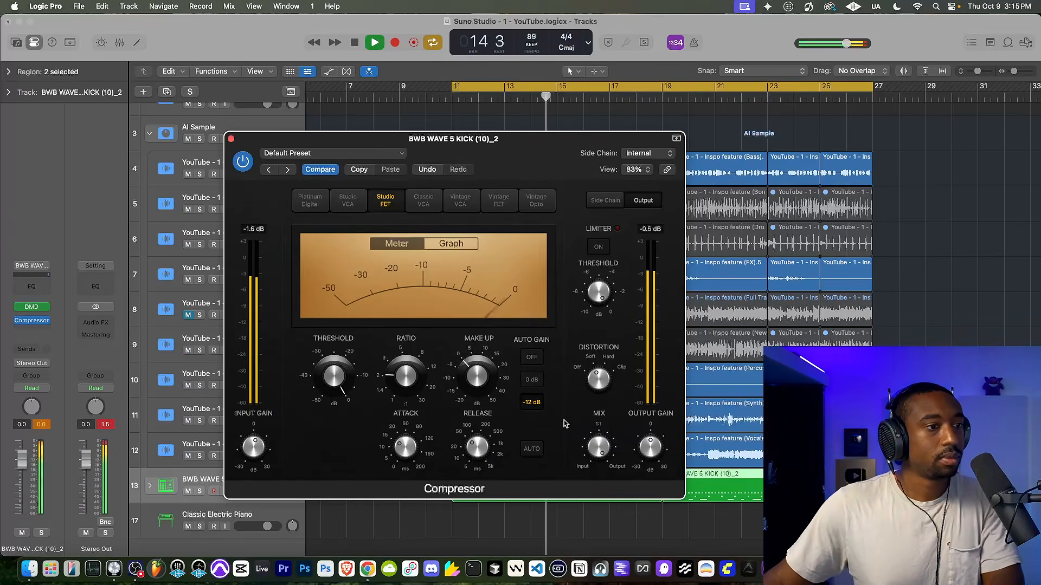
{"action": "left_click_drag", "start_coordinate": [632, 440], "coordinate": [635, 444]}
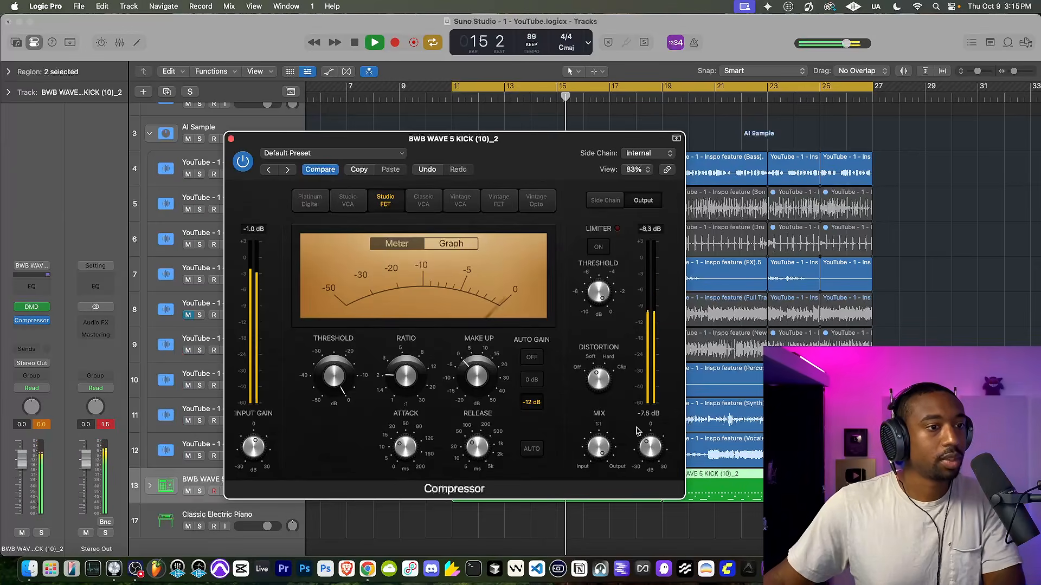
{"action": "left_click_drag", "start_coordinate": [246, 462], "coordinate": [248, 452]}
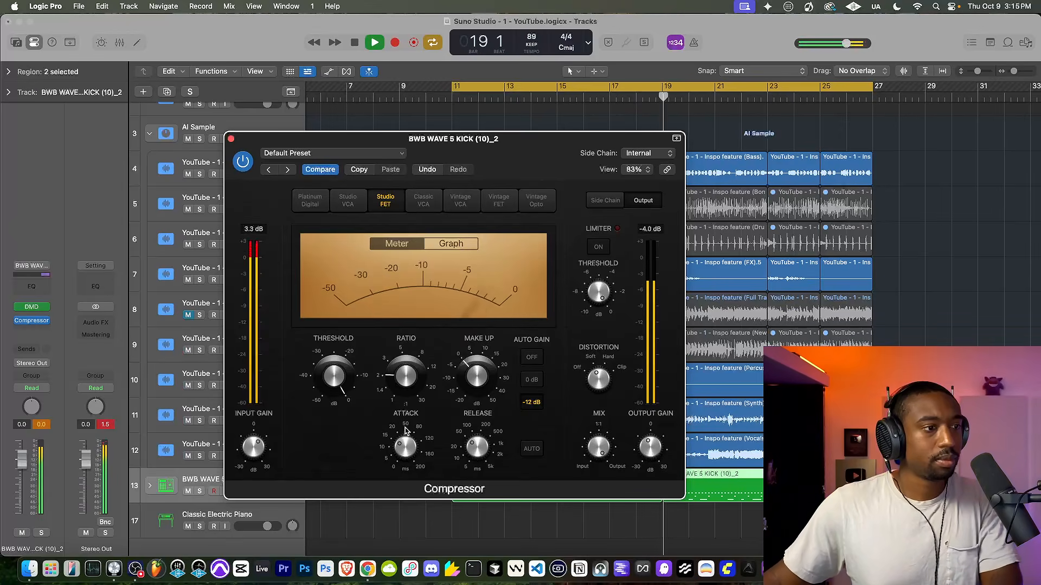
{"action": "key", "text": "space"}
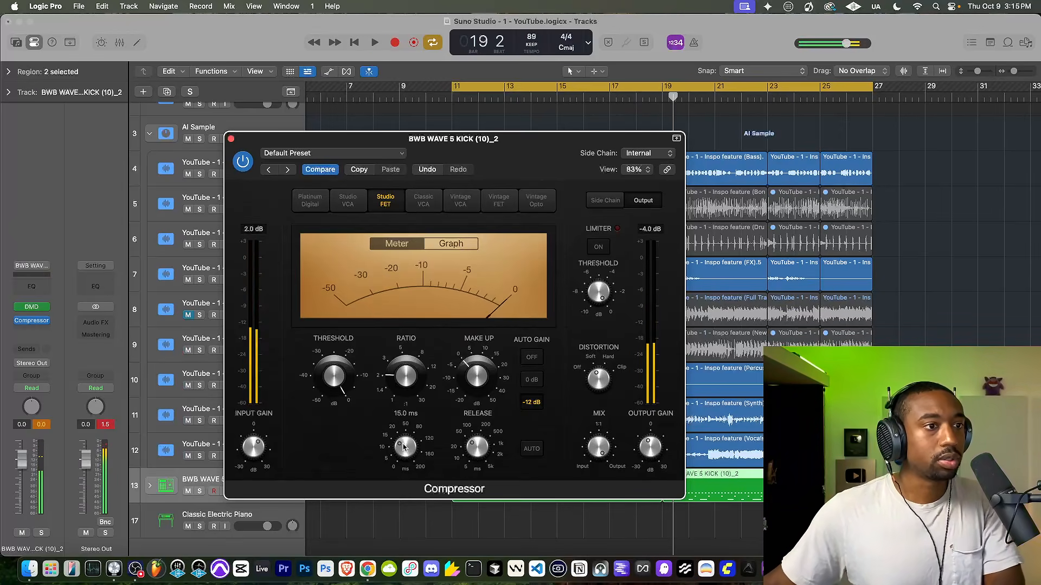
{"action": "key", "text": "space"}
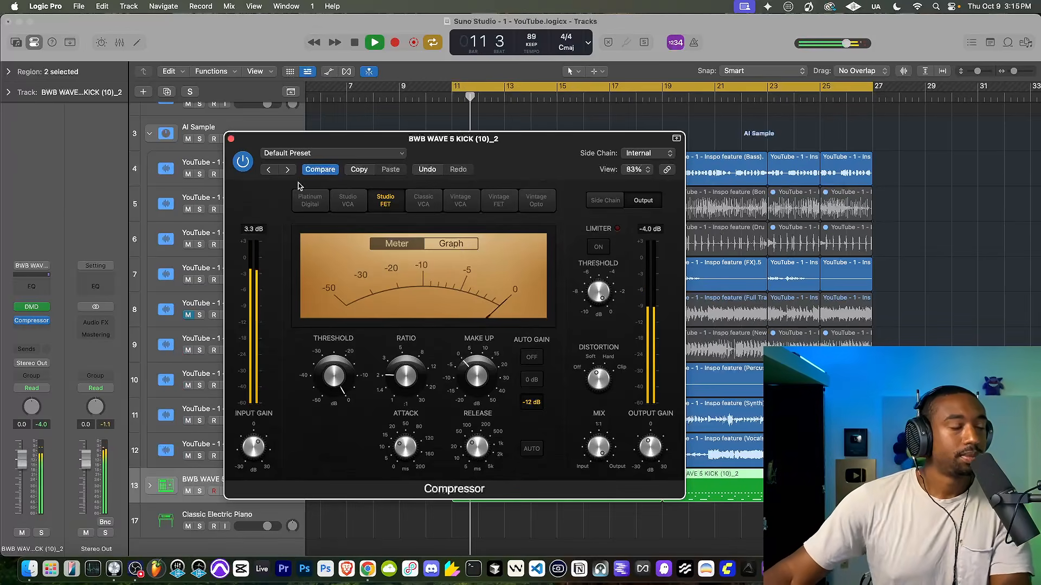
{"action": "left_click", "coordinate": [231, 140]}
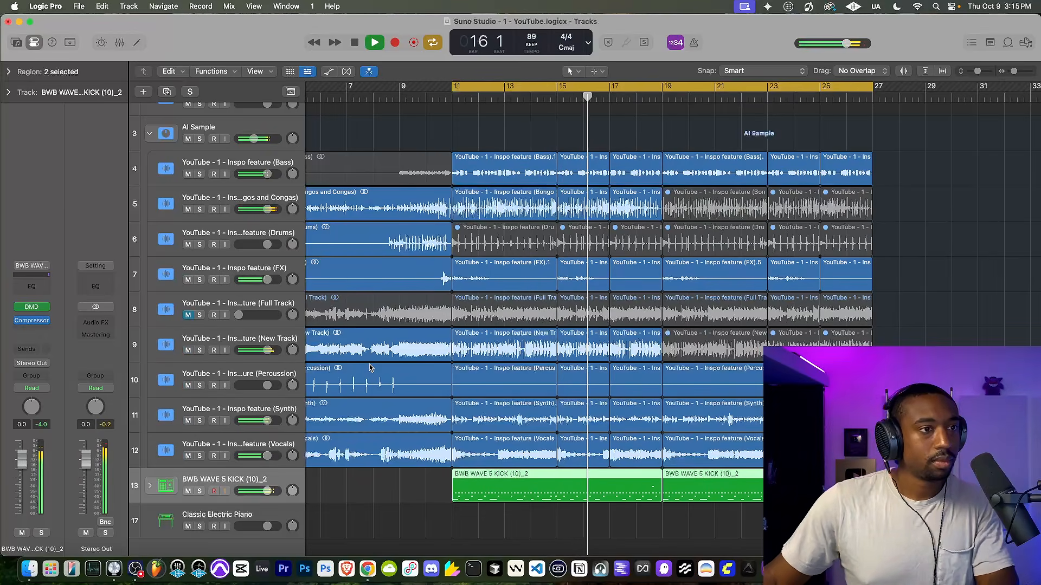
Step: Mute the three Bongos and Congas stem regions from bar 11 to bar 19 and listen to the loop's start
{"action": "key", "text": "space"}
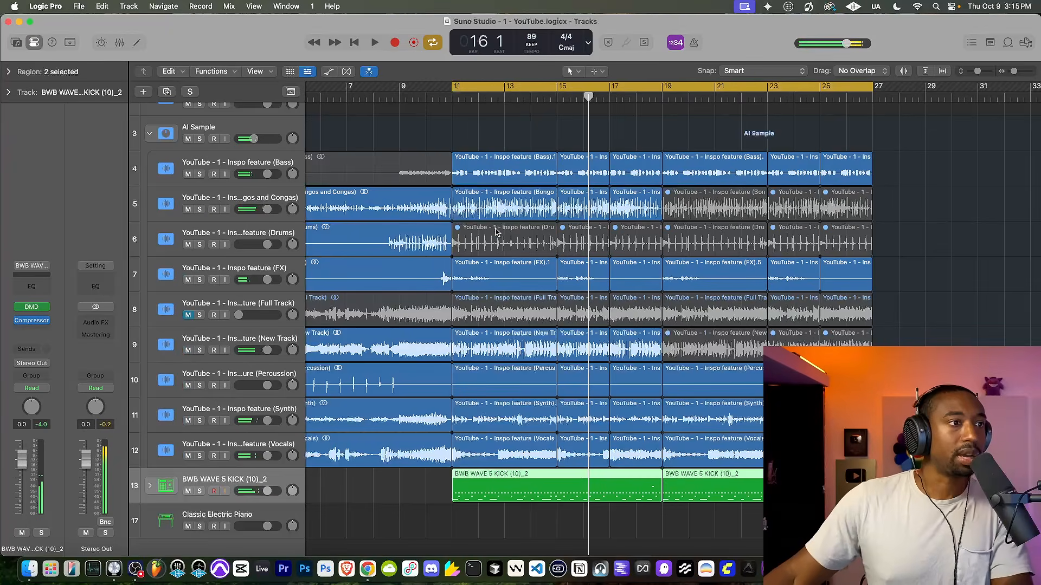
{"action": "left_click", "coordinate": [483, 202]}
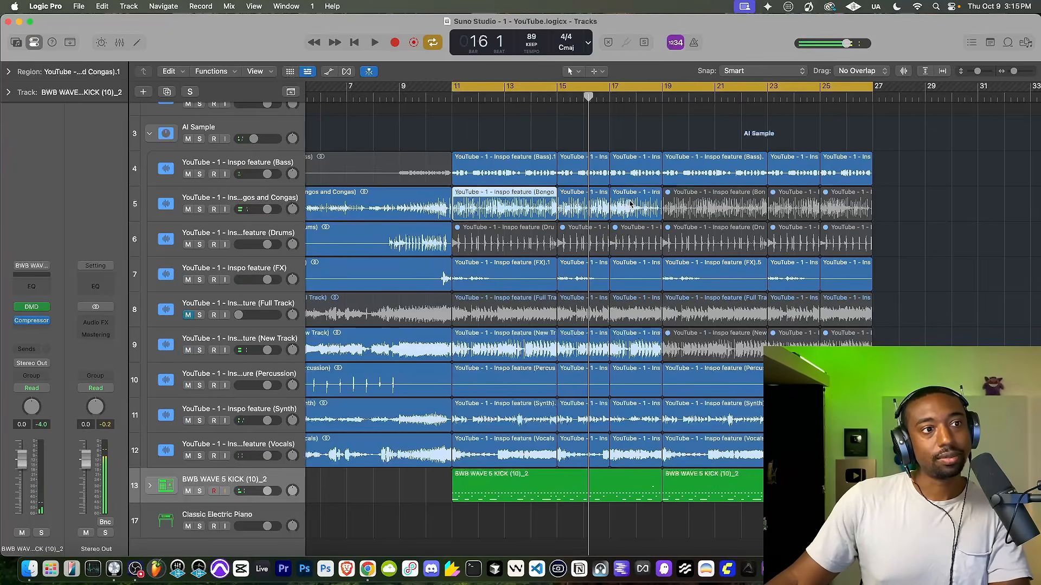
{"action": "right_click", "coordinate": [591, 205]}
{"action": "left_click", "coordinate": [612, 205]}
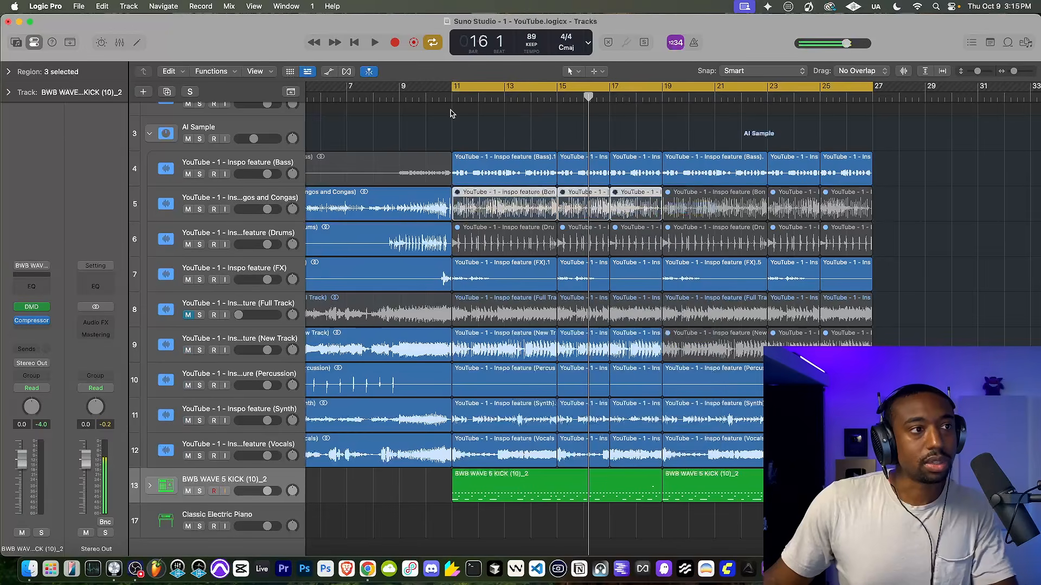
{"action": "key", "text": "space"}
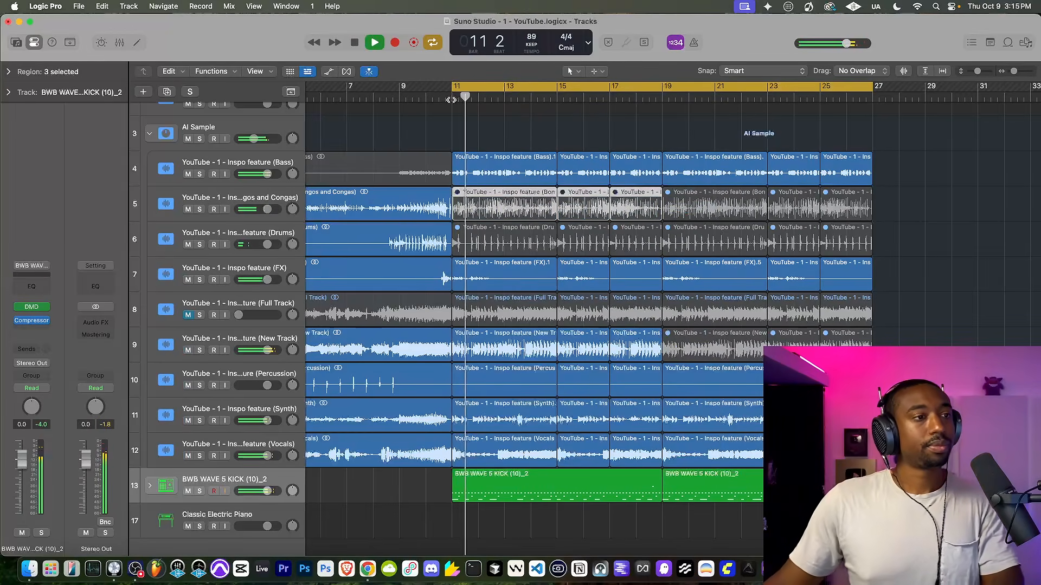
{"action": "key", "text": "space"}
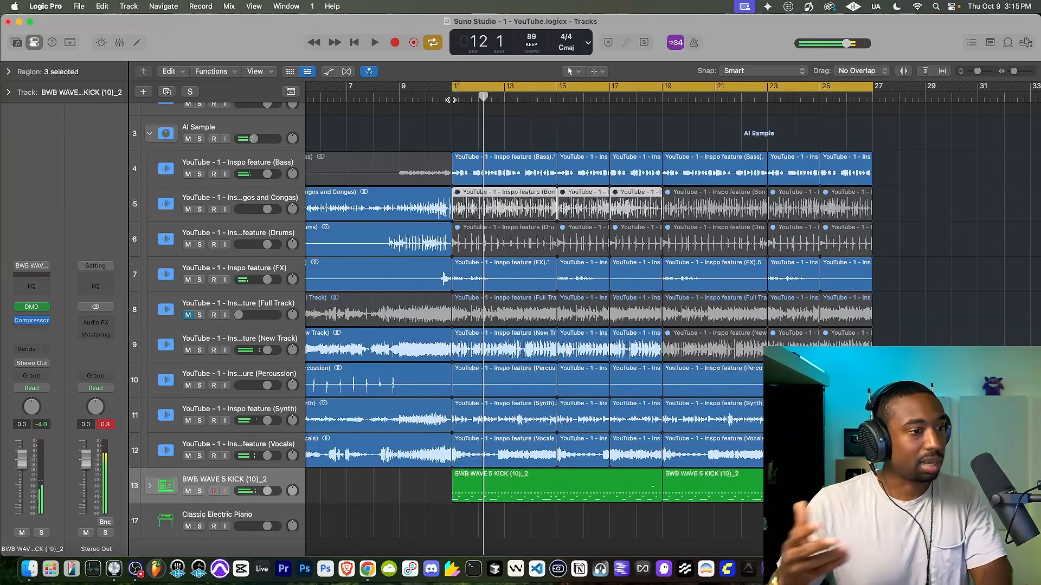
Step: Lower the Hat 1 volume inside the drum machine stack to about -4.5 dB during playback, and collapse the stack
{"action": "key", "text": "space"}
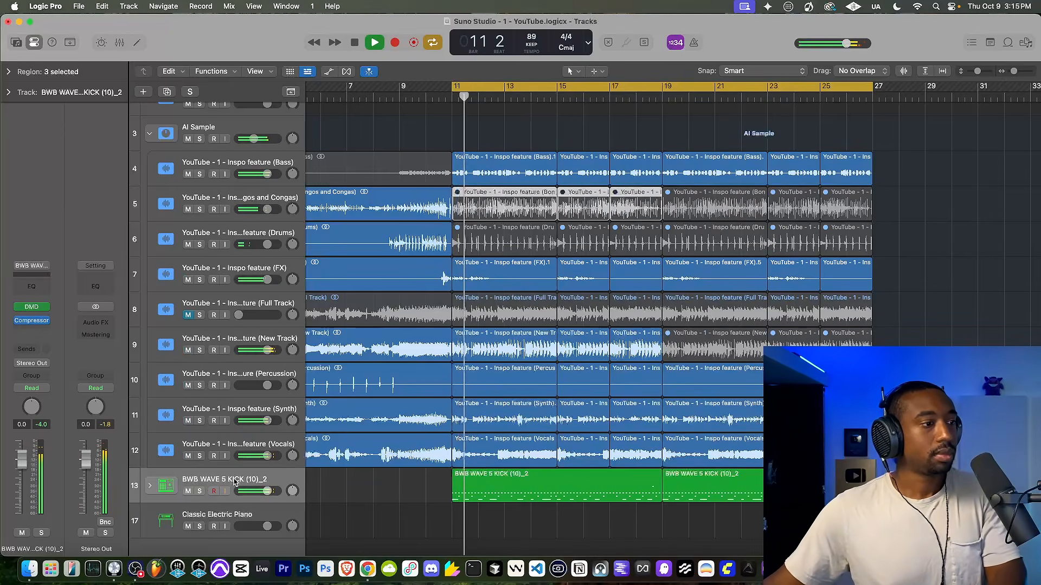
{"action": "left_click", "coordinate": [152, 486]}
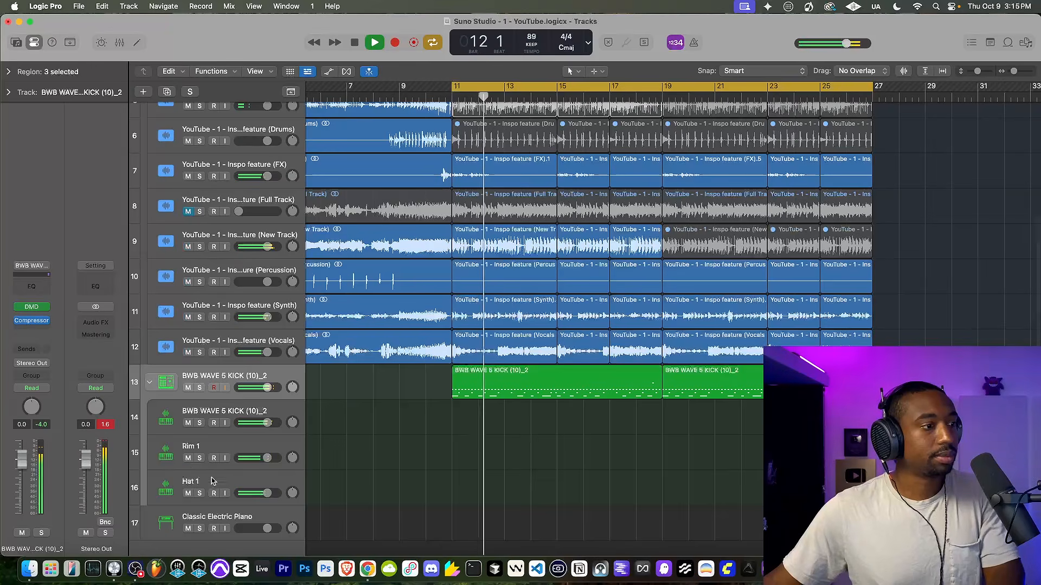
{"action": "left_click_drag", "start_coordinate": [267, 494], "coordinate": [259, 493]}
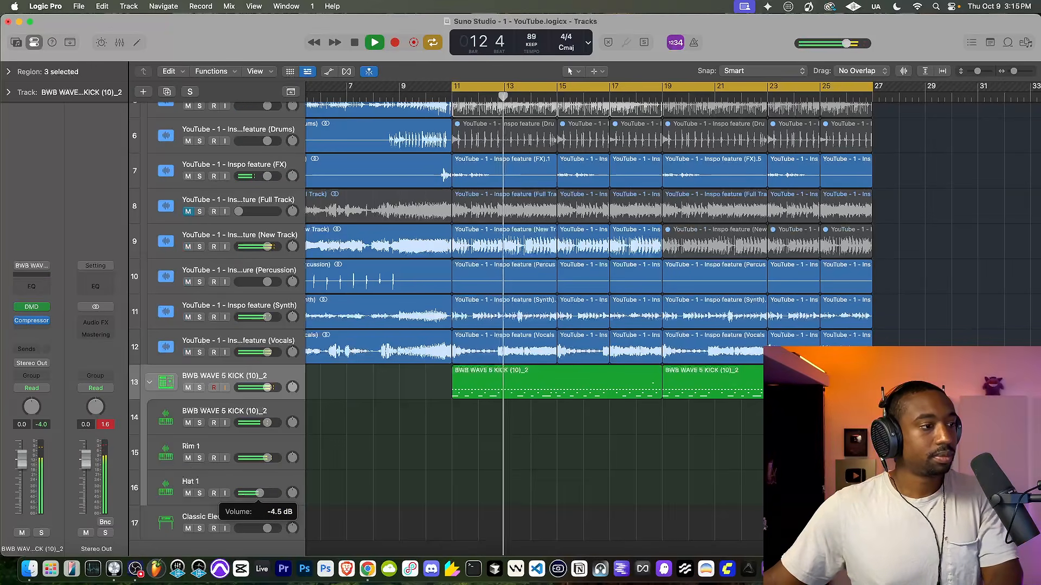
{"action": "left_click", "coordinate": [150, 383]}
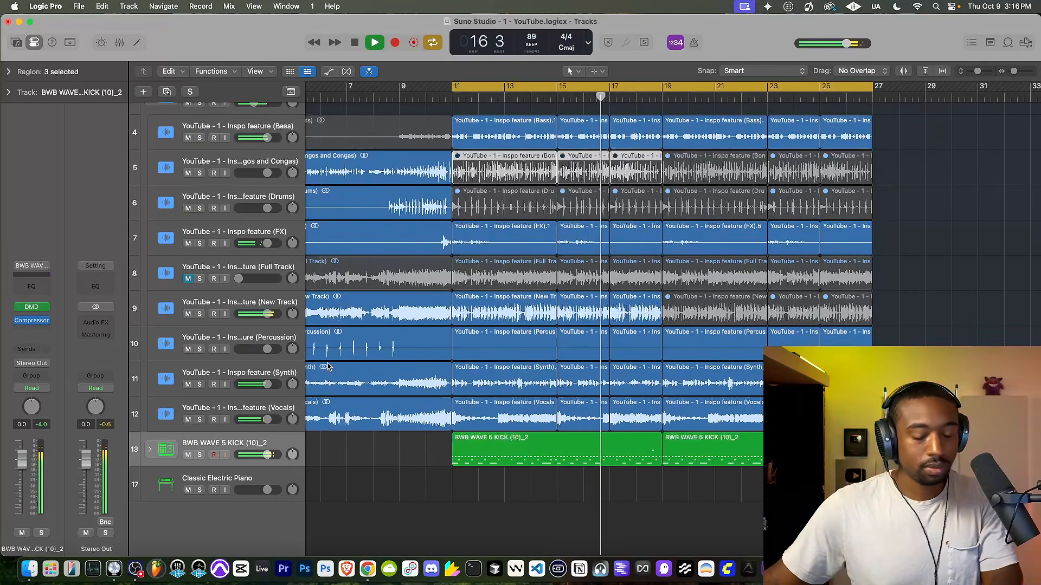
Step: Replace the Classic Electric Piano track's instrument with Studio Bass, try it over the loop, and close its window
{"action": "key", "text": "Down"}
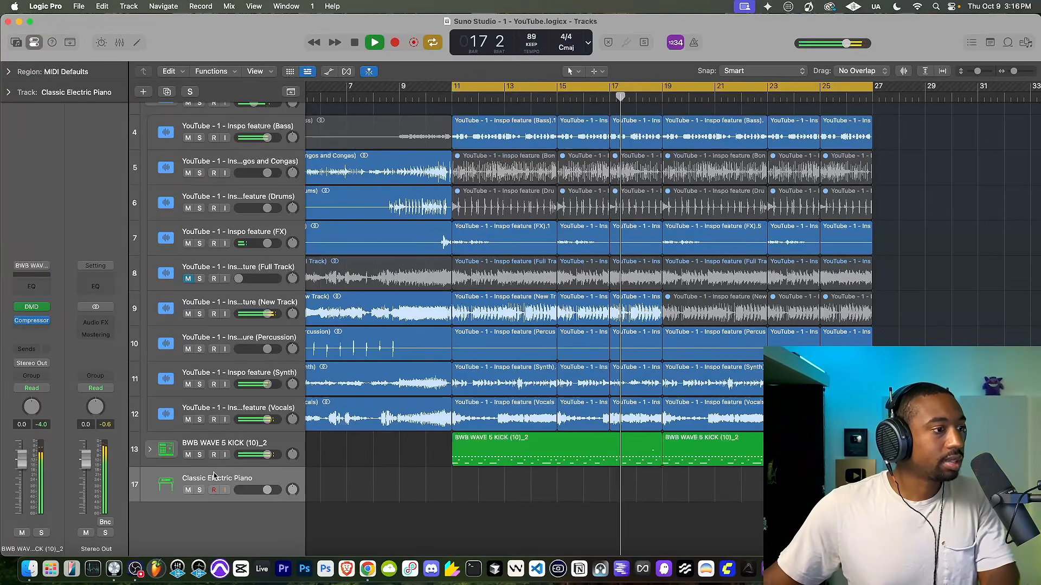
{"action": "left_click", "coordinate": [31, 294]}
{"action": "mouse_move", "coordinate": [81, 457]}
{"action": "mouse_move", "coordinate": [199, 461]}
{"action": "left_click", "coordinate": [246, 457]}
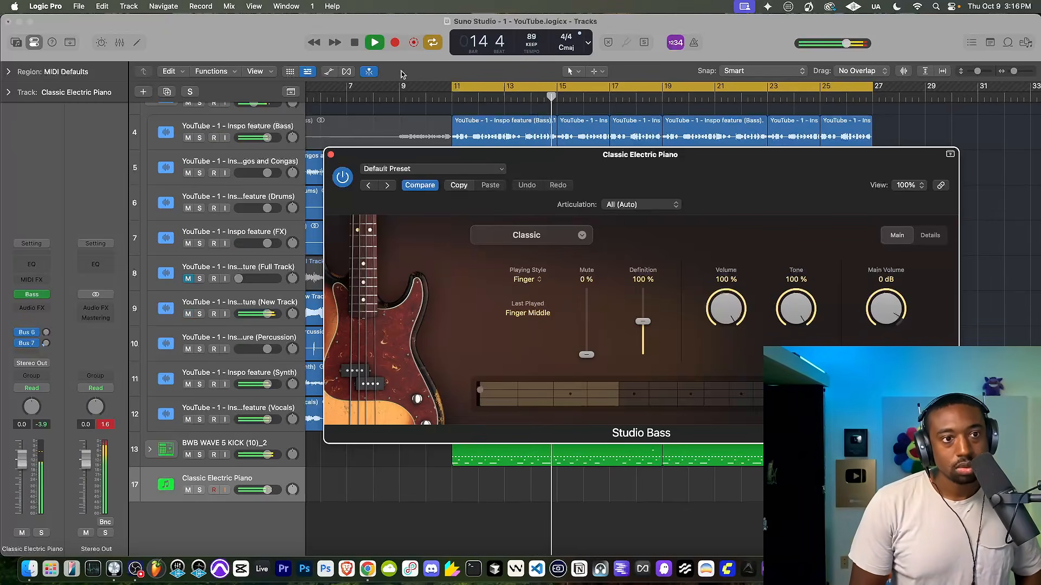
{"action": "key", "text": "space"}
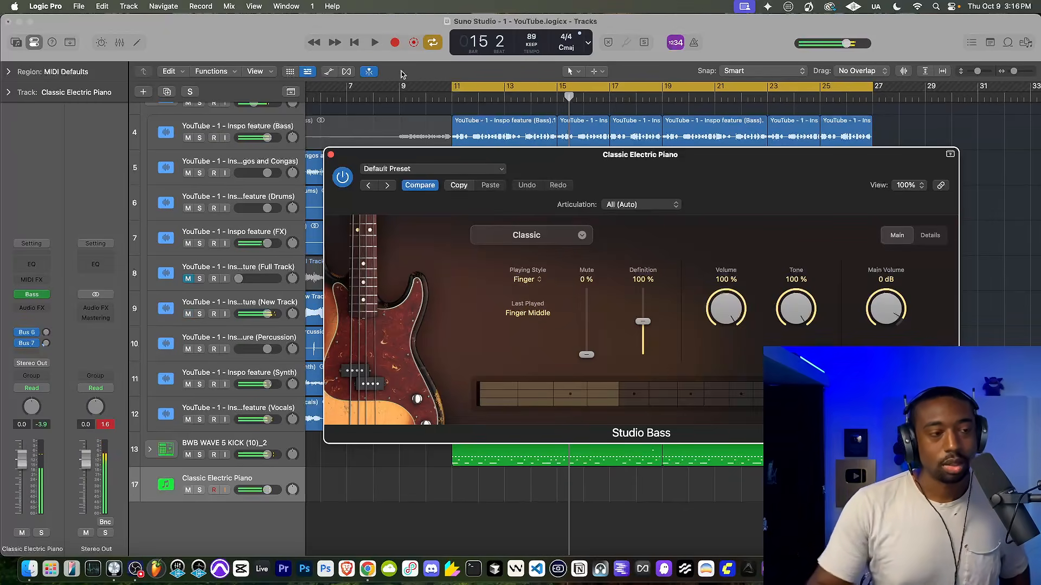
{"action": "left_click", "coordinate": [331, 155]}
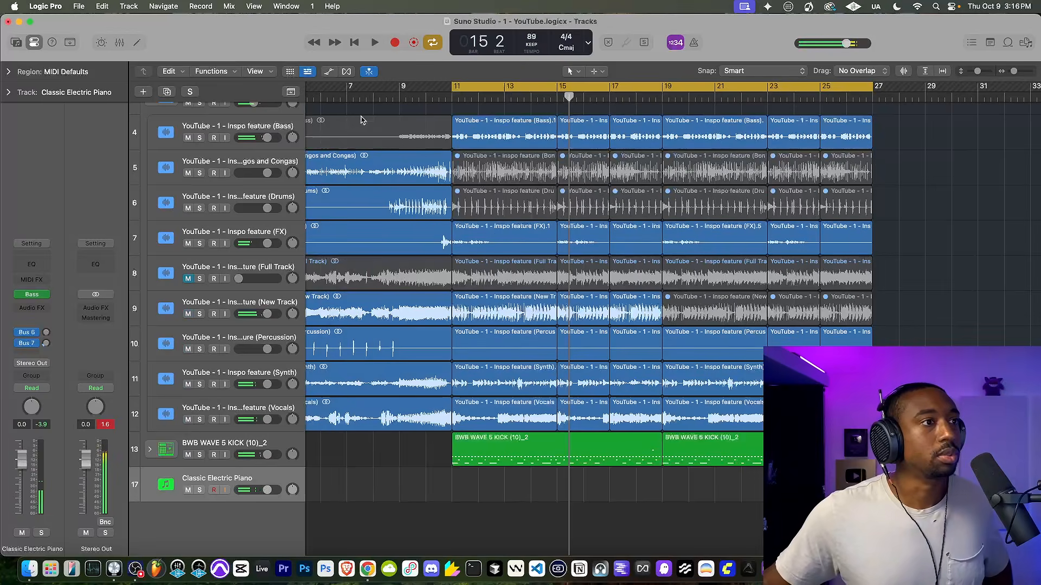
Step: Record a bass part on the new instrument track across bars 11 to 27, starting from bar 10
{"action": "left_click", "coordinate": [426, 95]}
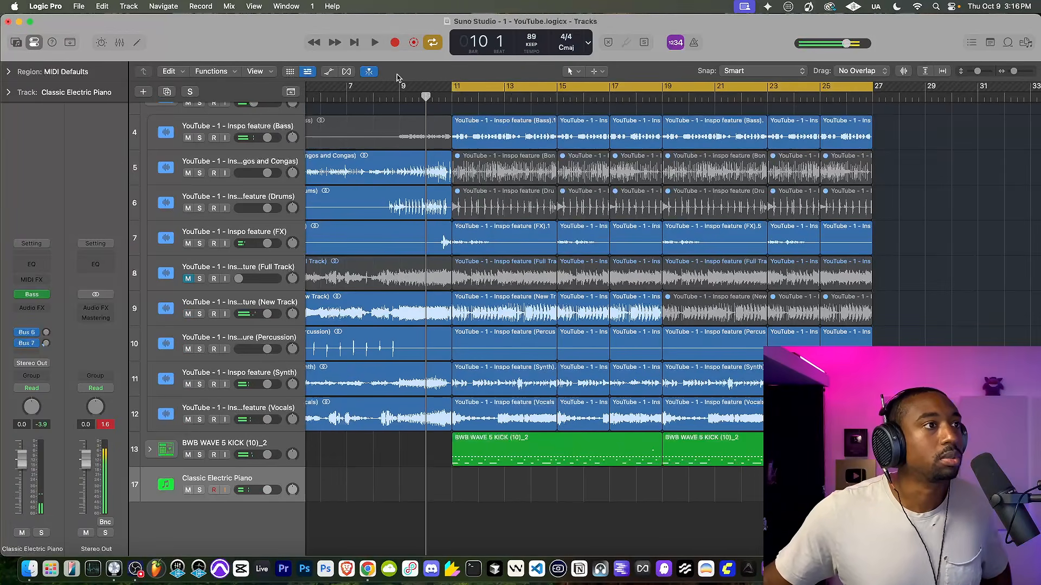
{"action": "left_click", "coordinate": [394, 43]}
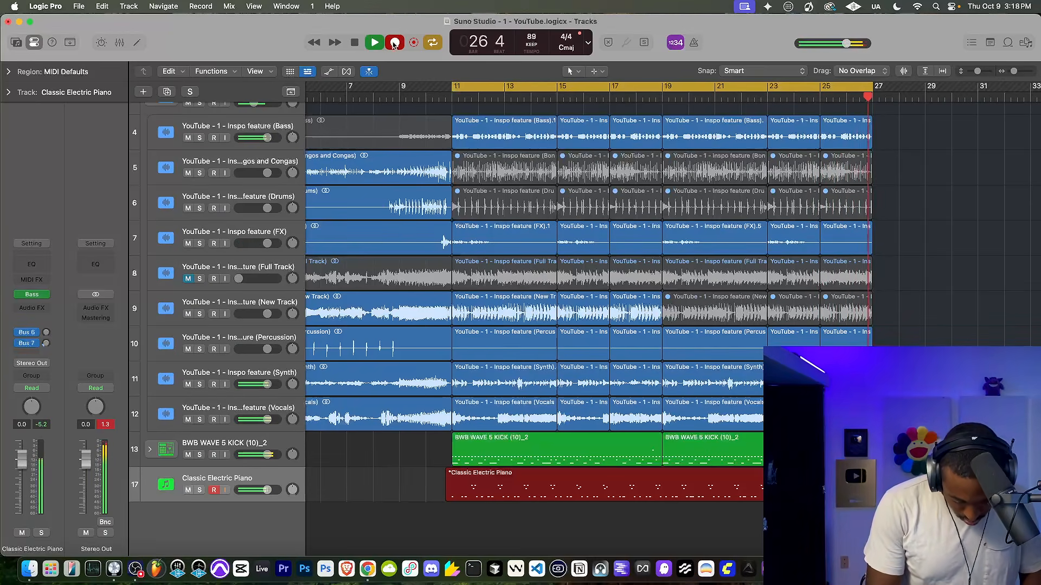
{"action": "key", "text": "space"}
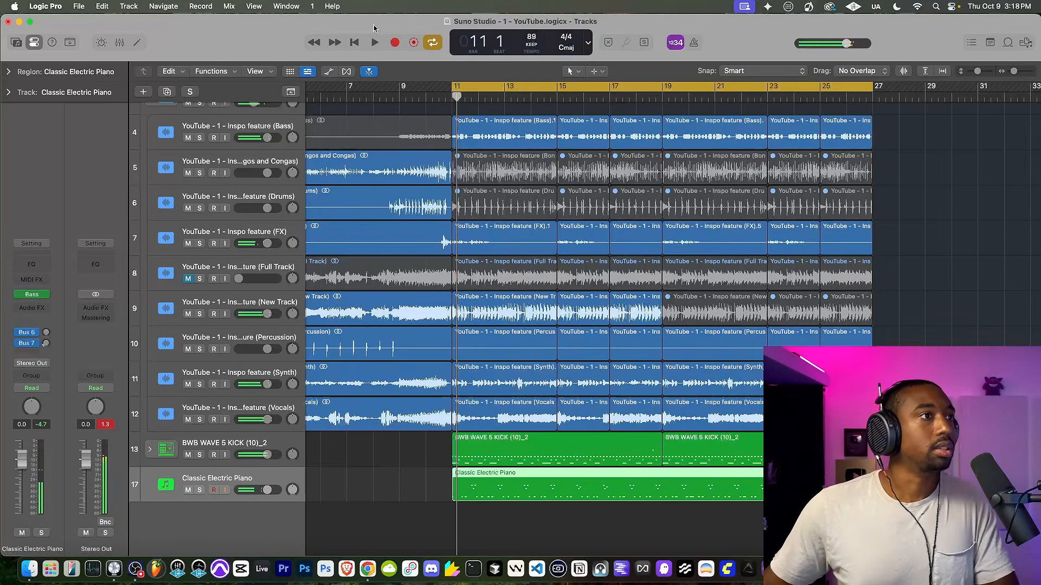
Step: Play back the recorded bass part and rename the Classic Electric Piano track as Bass
{"action": "left_click", "coordinate": [373, 42]}
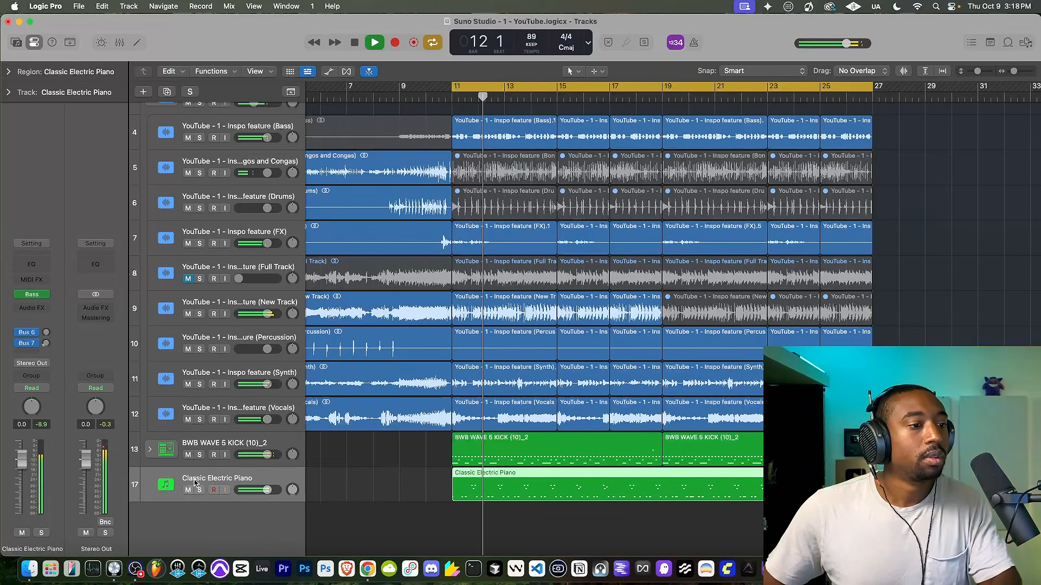
{"action": "double_click", "coordinate": [217, 478]}
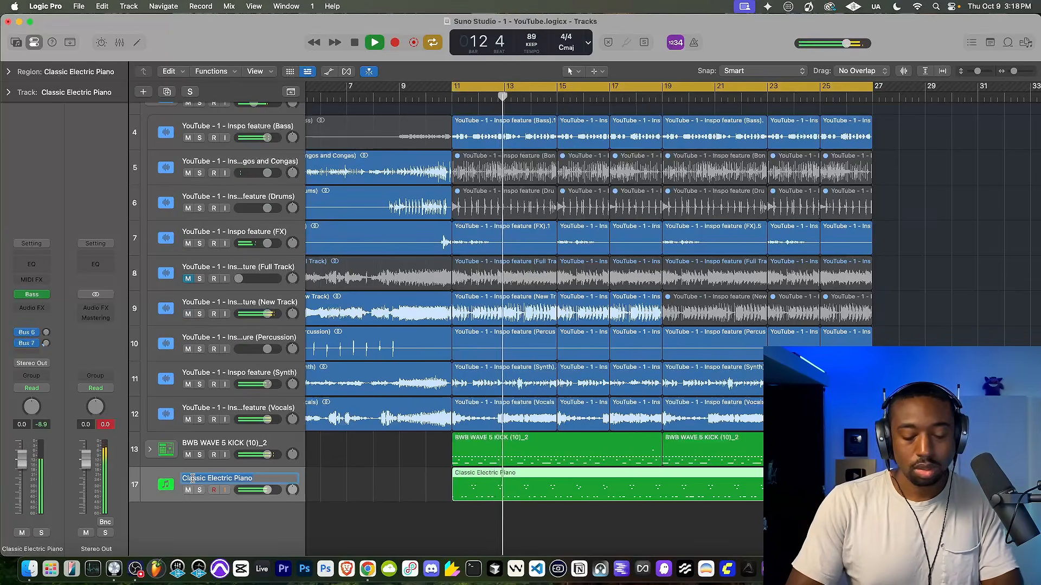
{"action": "type", "text": "Bass"}
{"action": "key", "text": "Return"}
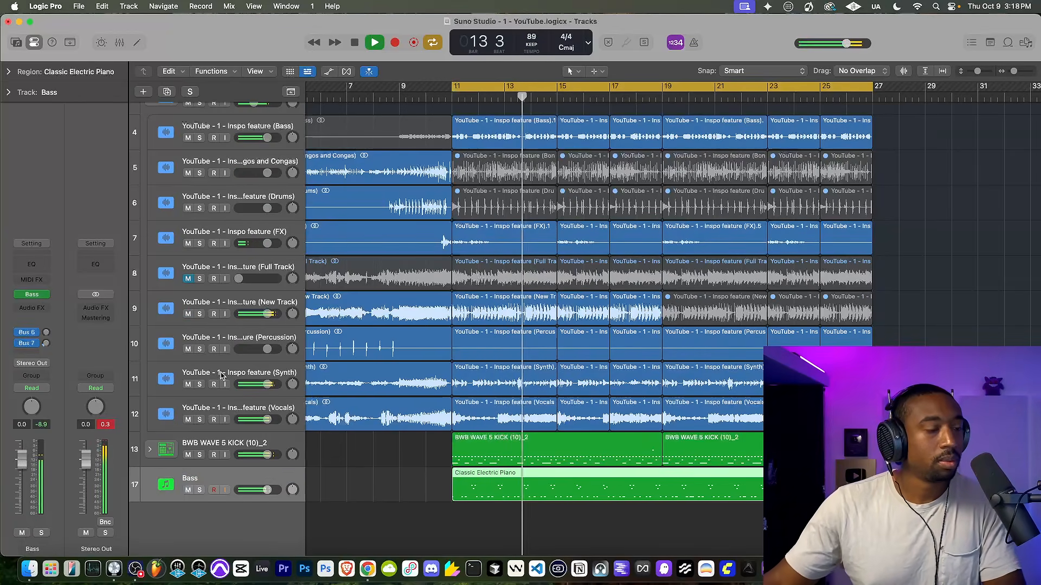
Step: Insert a Channel EQ on the Bass track, enable its high-cut filter at about 200 Hz, and close the EQ window
{"action": "left_click", "coordinate": [38, 308]}
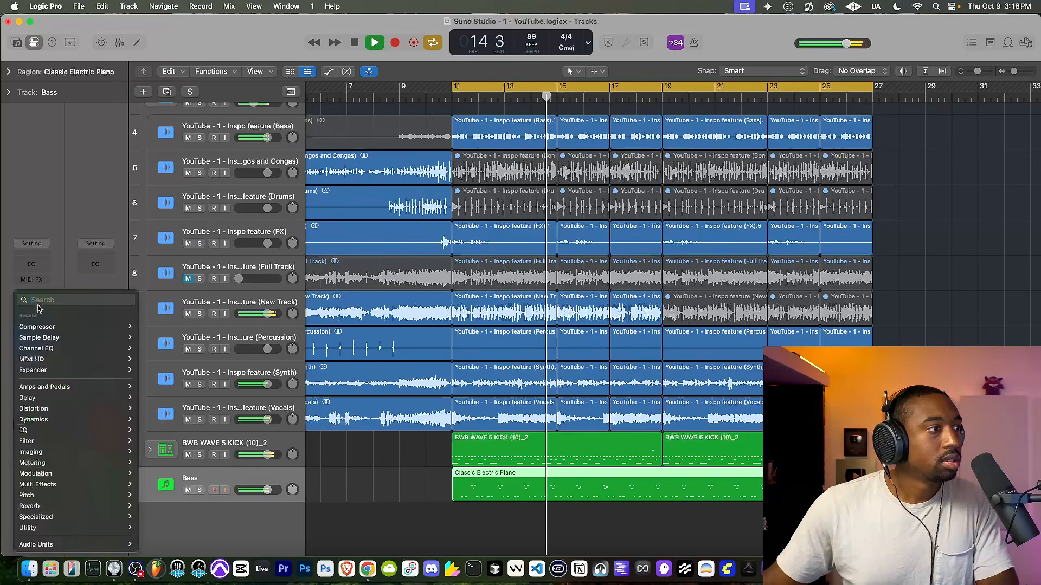
{"action": "mouse_move", "coordinate": [54, 400]}
{"action": "left_click", "coordinate": [50, 349]}
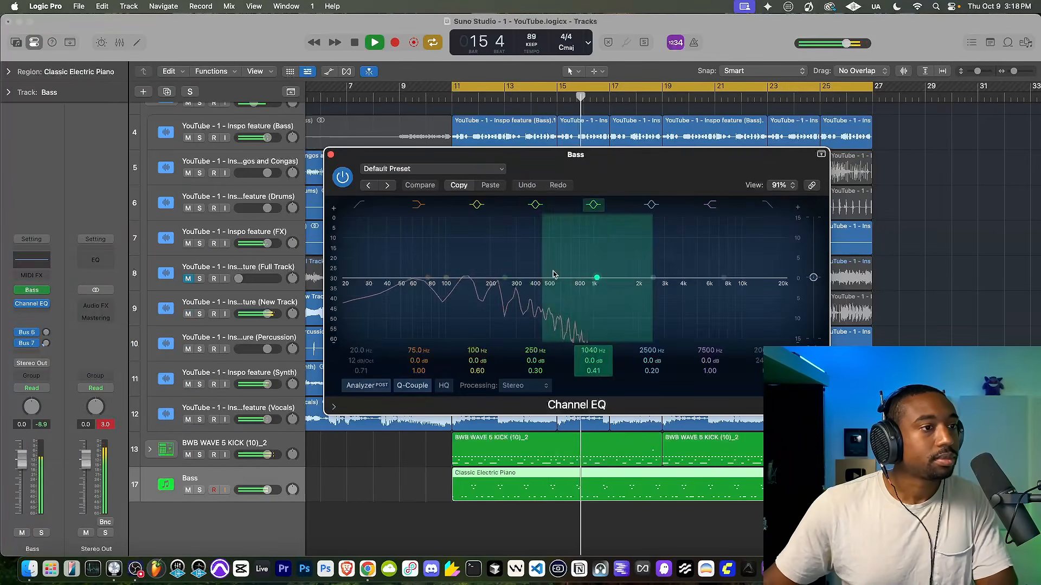
{"action": "left_click", "coordinate": [766, 206]}
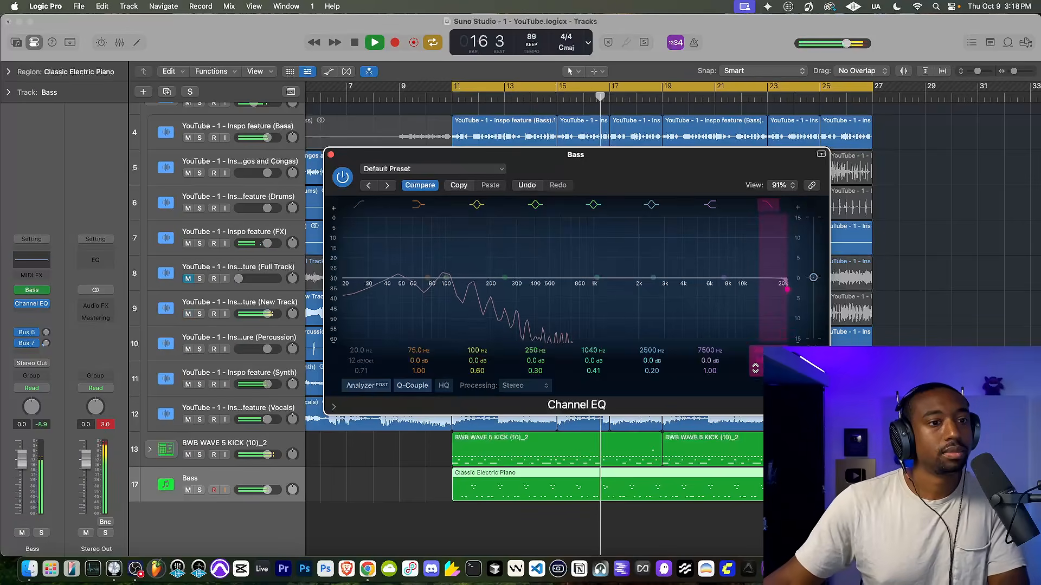
{"action": "mouse_move", "coordinate": [787, 289]}
{"action": "left_mouse_down"}
{"action": "mouse_move", "coordinate": [453, 290]}
{"action": "mouse_move", "coordinate": [486, 290]}
{"action": "left_mouse_up"}
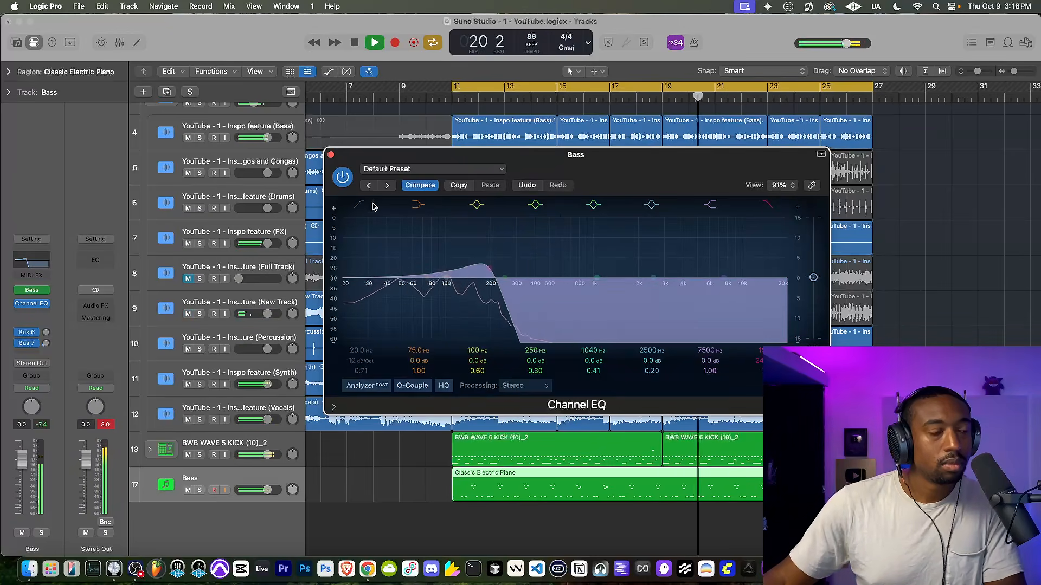
{"action": "left_click", "coordinate": [330, 155]}
{"action": "key", "text": "space"}
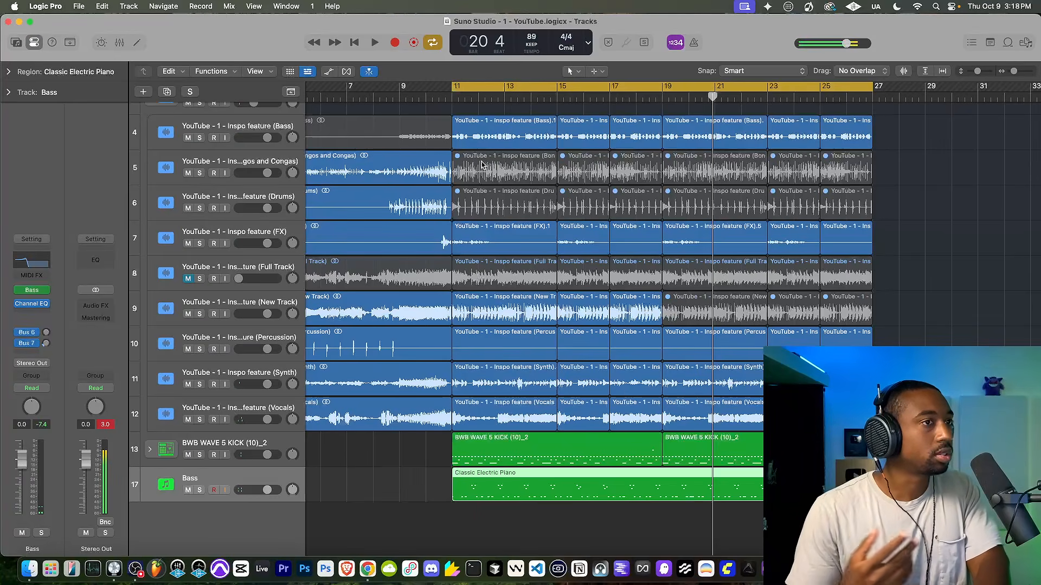
Step: Save the project and replay the loop from bar 11 and again from about bar 12 to check the bass
{"action": "left_click", "coordinate": [450, 96]}
{"action": "key", "text": "super+s"}
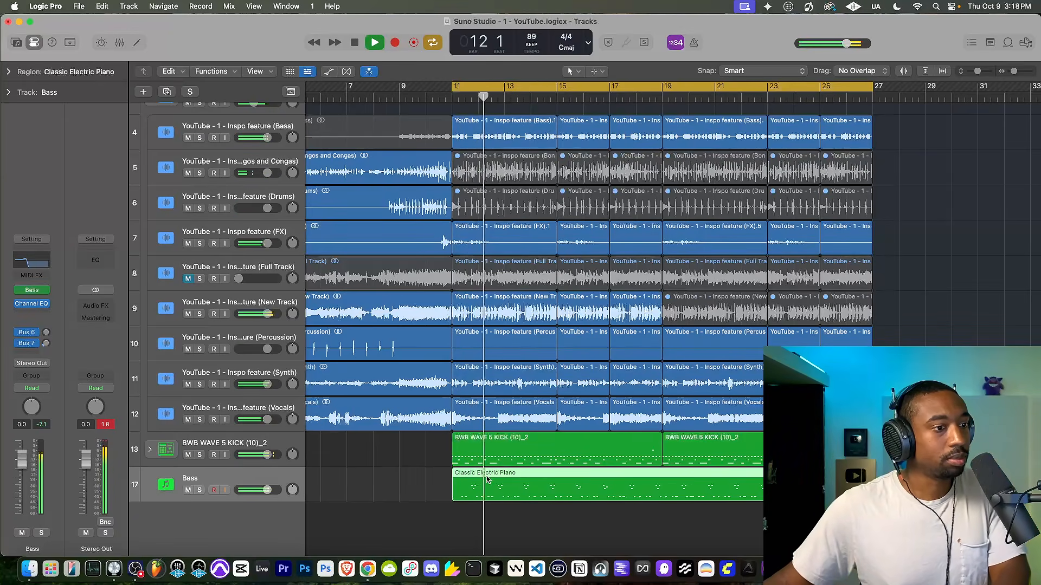
{"action": "key", "text": "space"}
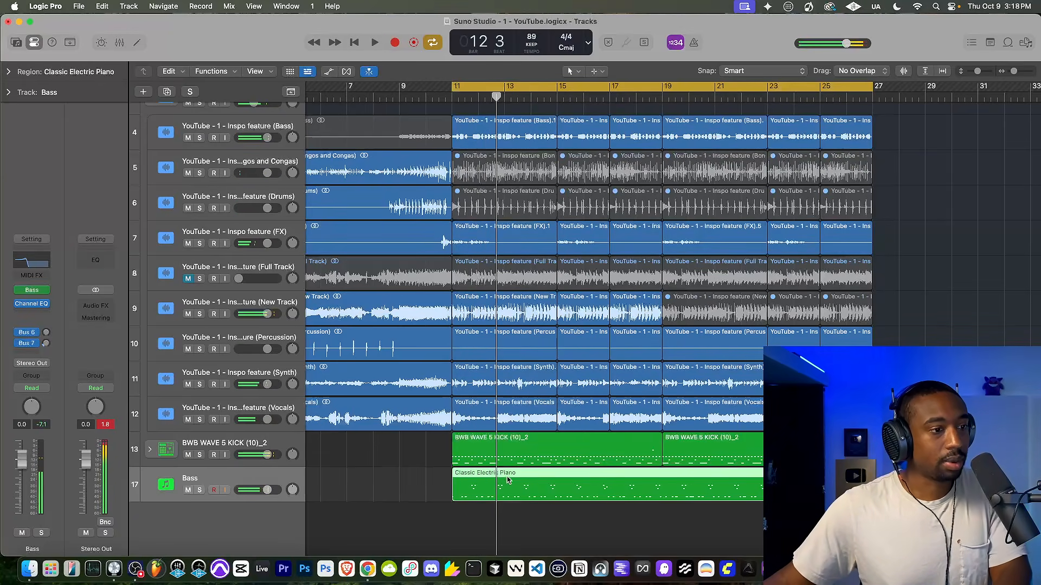
{"action": "scroll", "coordinate": [482, 129], "scroll_direction": "up", "scroll_amount": 3}
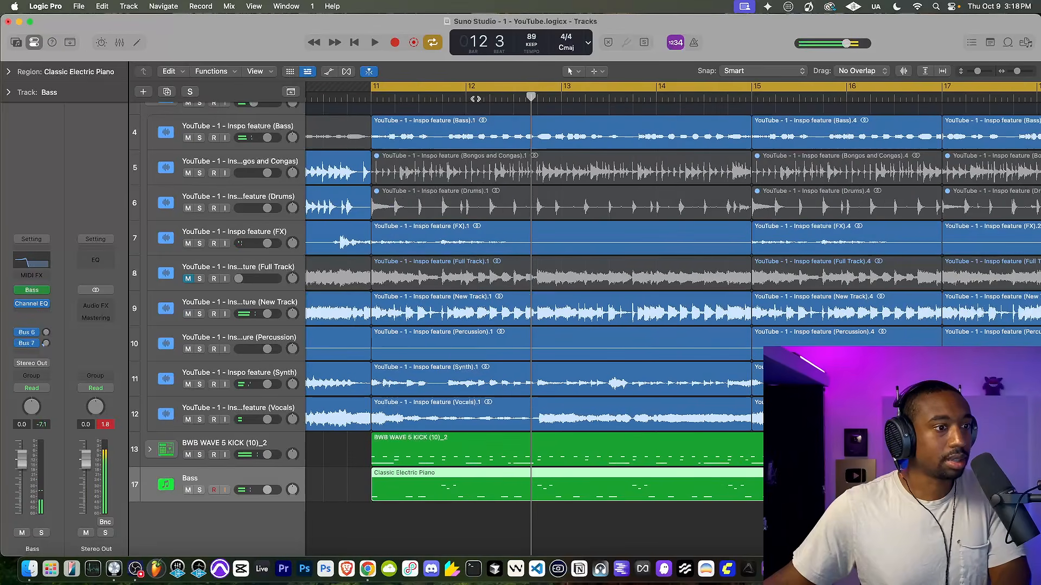
{"action": "left_click", "coordinate": [475, 99]}
{"action": "key", "text": "space"}
{"action": "key", "text": "space"}
Step: Solo the BWB WAVE 5 KICK stack, the Bass track and the MIC track, and collapse the AI Sample stack
{"action": "left_click", "coordinate": [200, 455]}
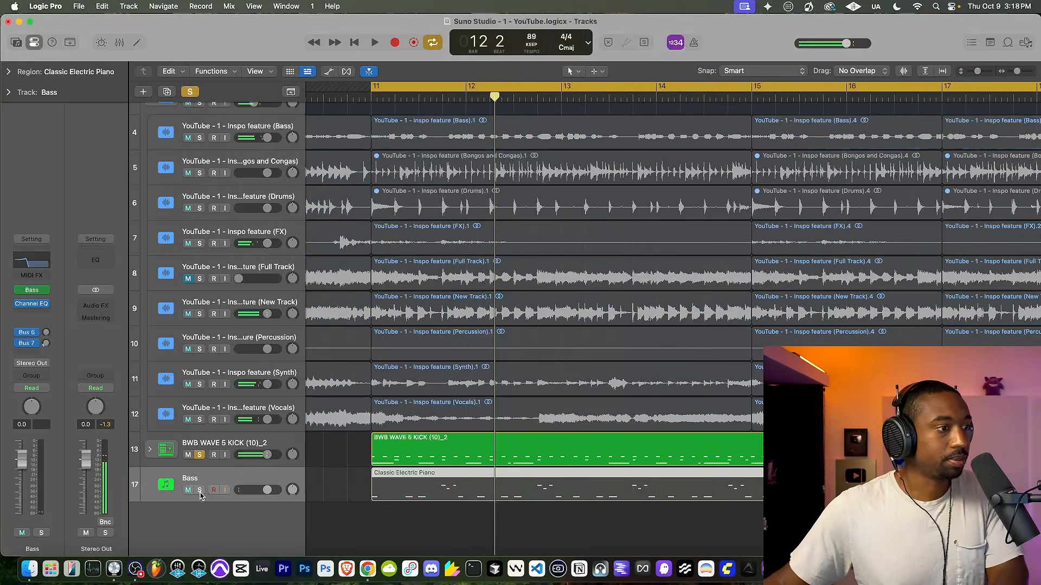
{"action": "left_click", "coordinate": [199, 490]}
{"action": "scroll", "coordinate": [199, 131], "scroll_direction": "up", "scroll_amount": 4}
{"action": "left_click", "coordinate": [200, 125]}
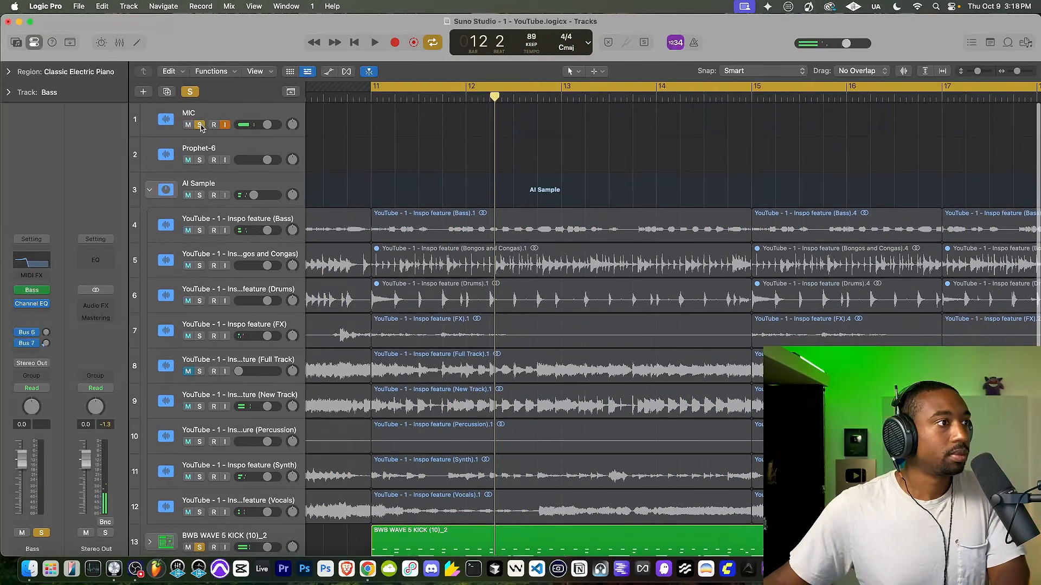
{"action": "left_click", "coordinate": [148, 190]}
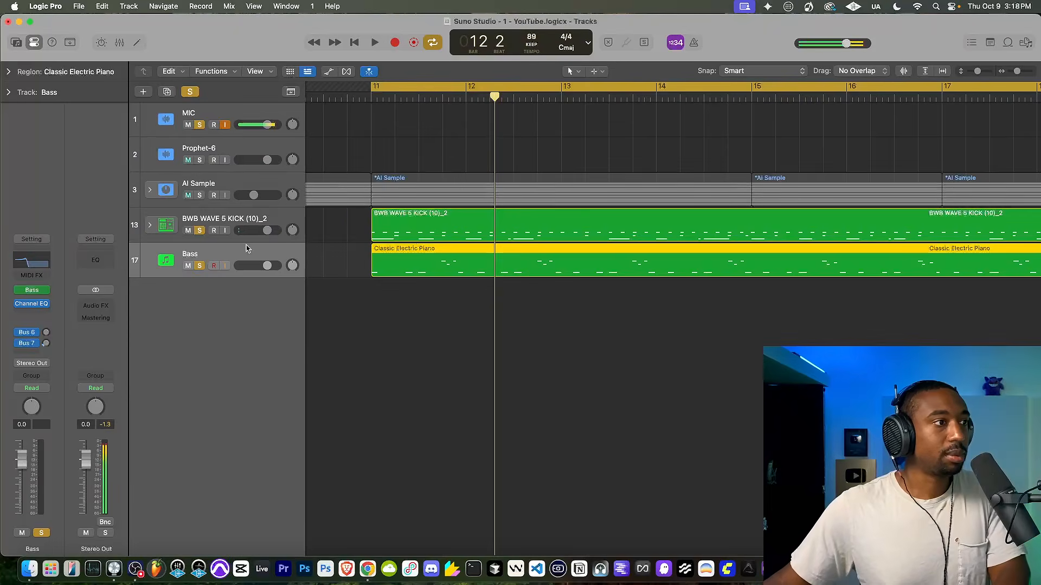
Step: Play the soloed drums and bass from bar 11 to check the timing of the bass notes
{"action": "key", "text": "space"}
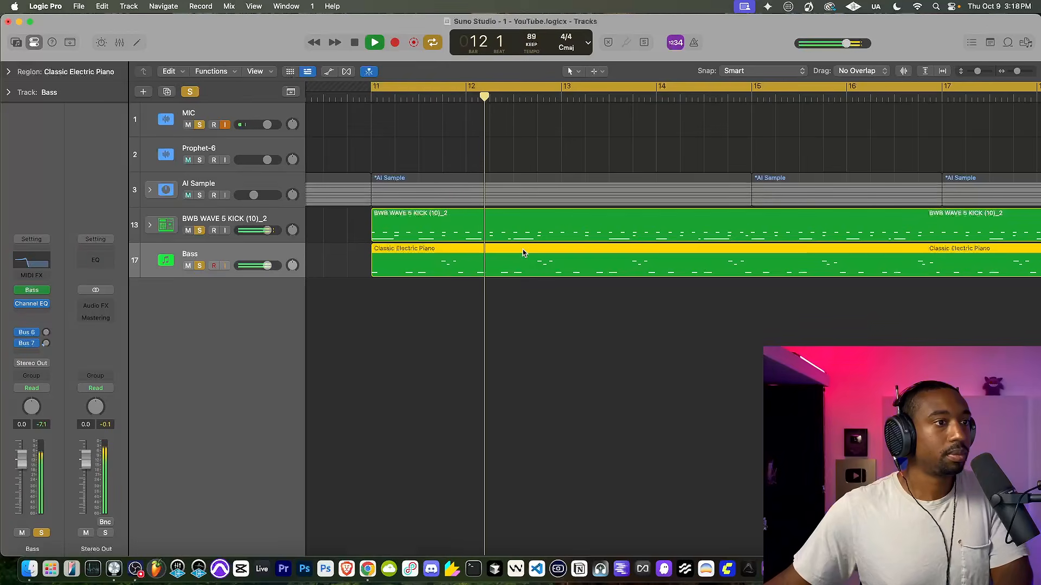
{"action": "scroll", "coordinate": [523, 253], "scroll_direction": "up", "scroll_amount": 2}
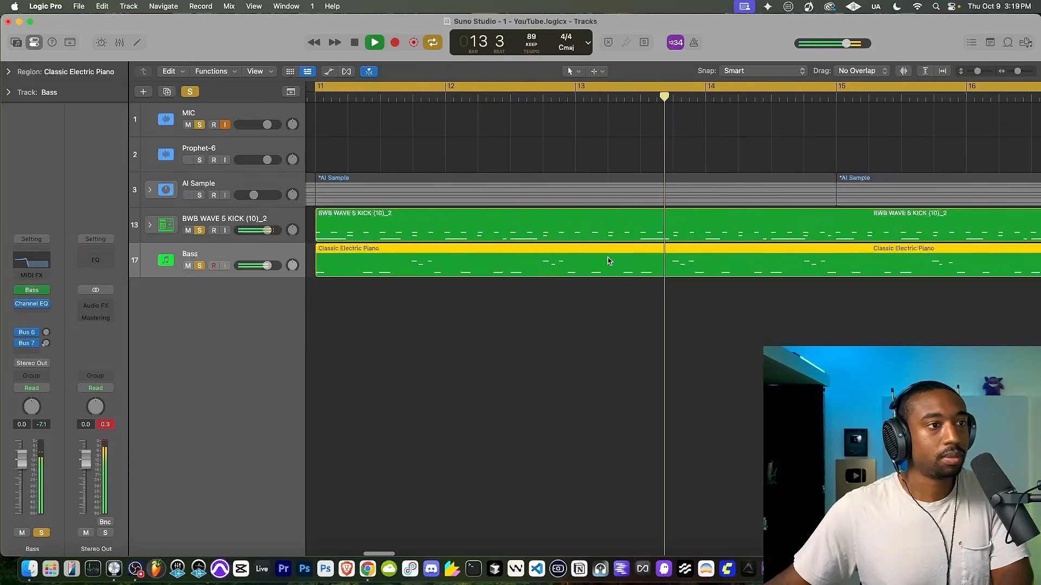
{"action": "key", "text": "space"}
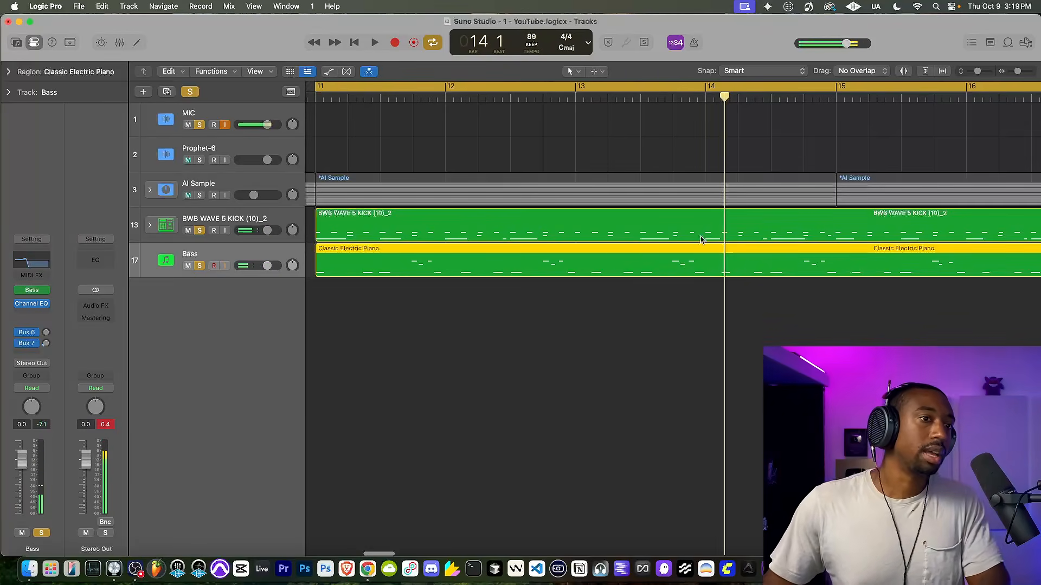
{"action": "left_click", "coordinate": [355, 99]}
{"action": "key", "text": "space"}
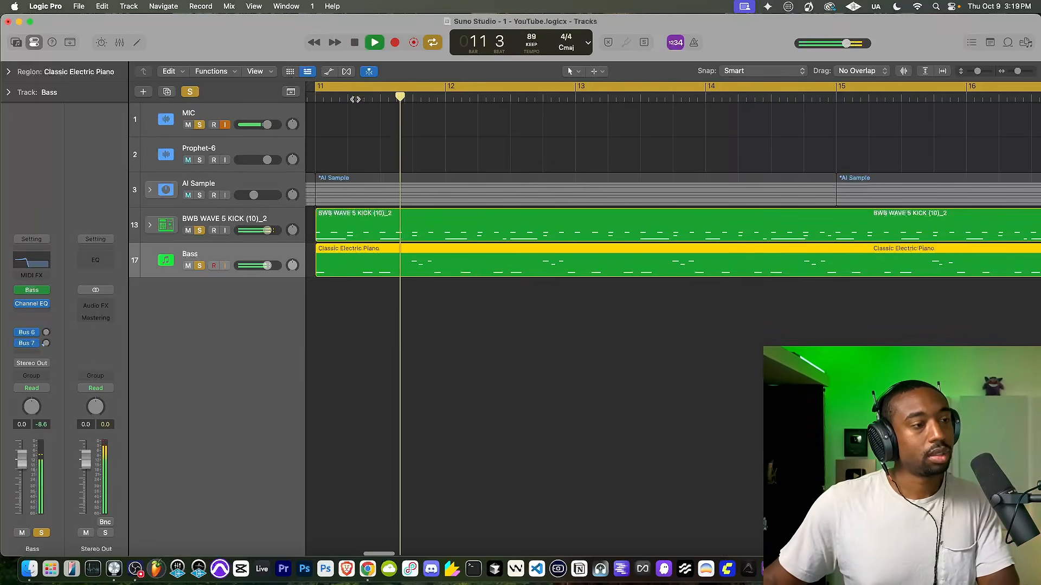
{"action": "key", "text": "space"}
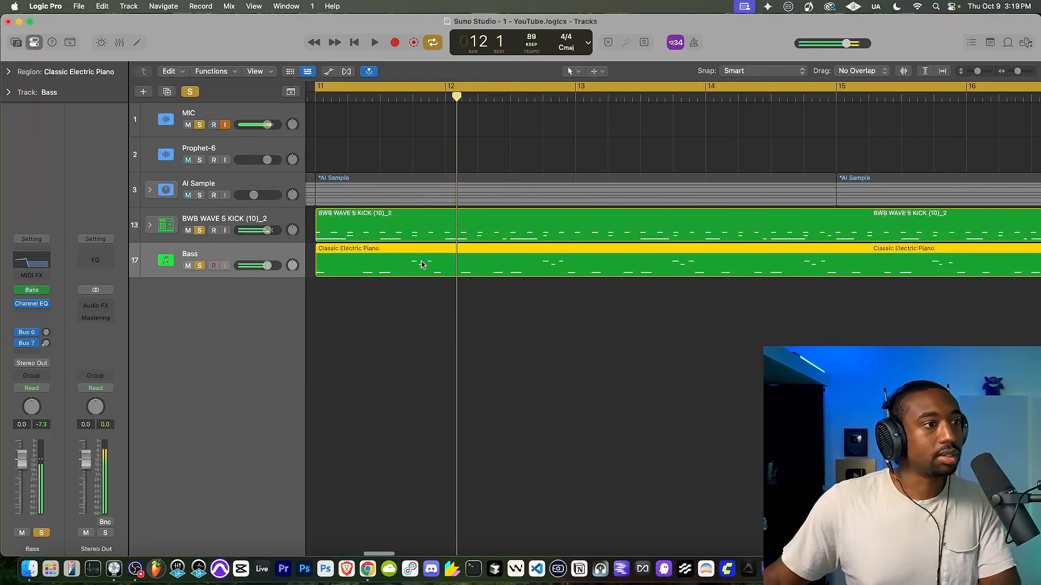
Step: Open the Bass region in the Piano Roll, move the G1 note just before bar 12 onto the bar 12 downbeat, and play it back
{"action": "double_click", "coordinate": [422, 265]}
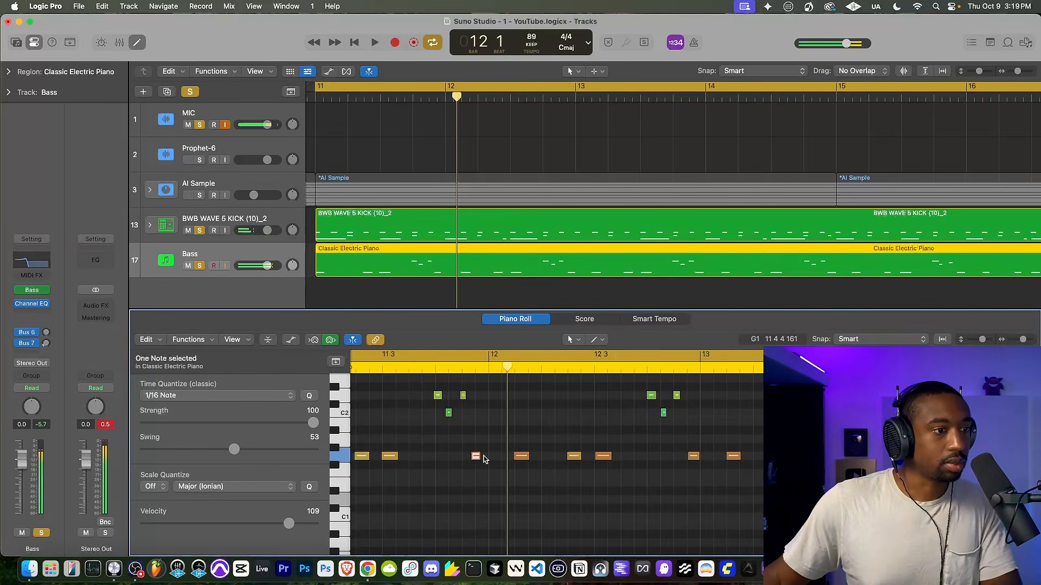
{"action": "left_click_drag", "start_coordinate": [474, 458], "coordinate": [496, 458]}
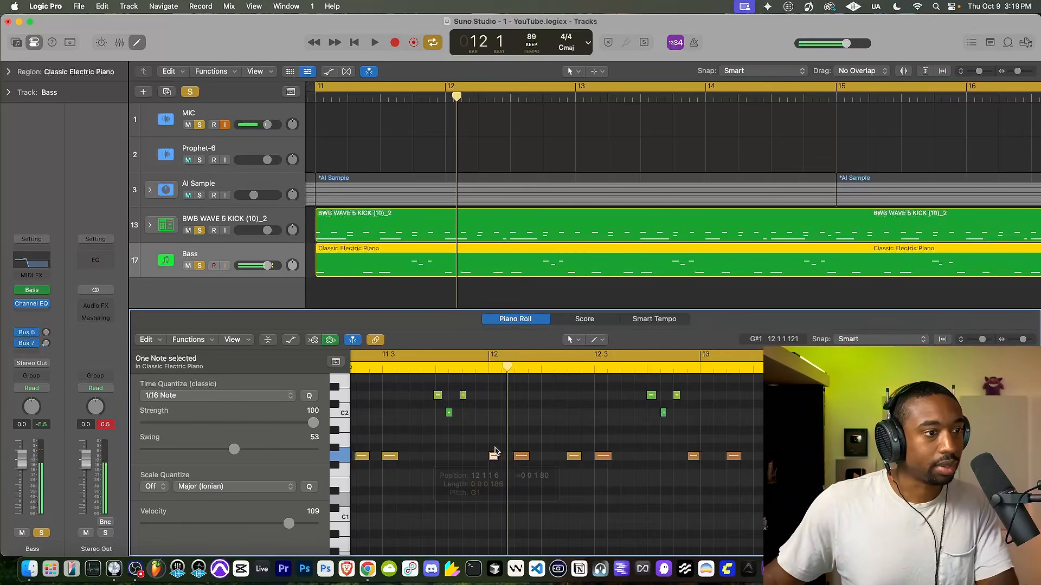
{"action": "left_click", "coordinate": [415, 370]}
{"action": "key", "text": "space"}
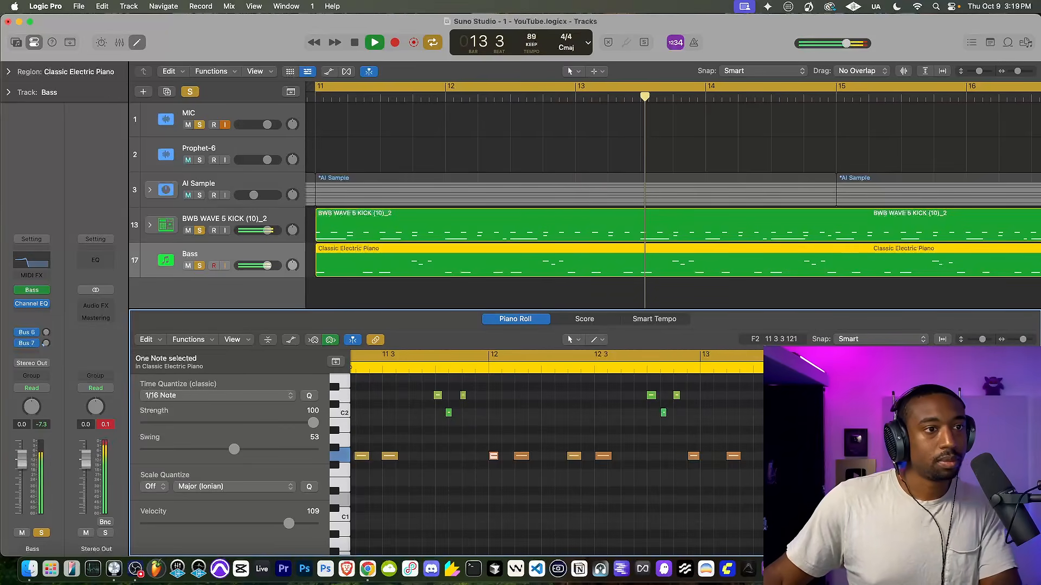
{"action": "key", "text": "space"}
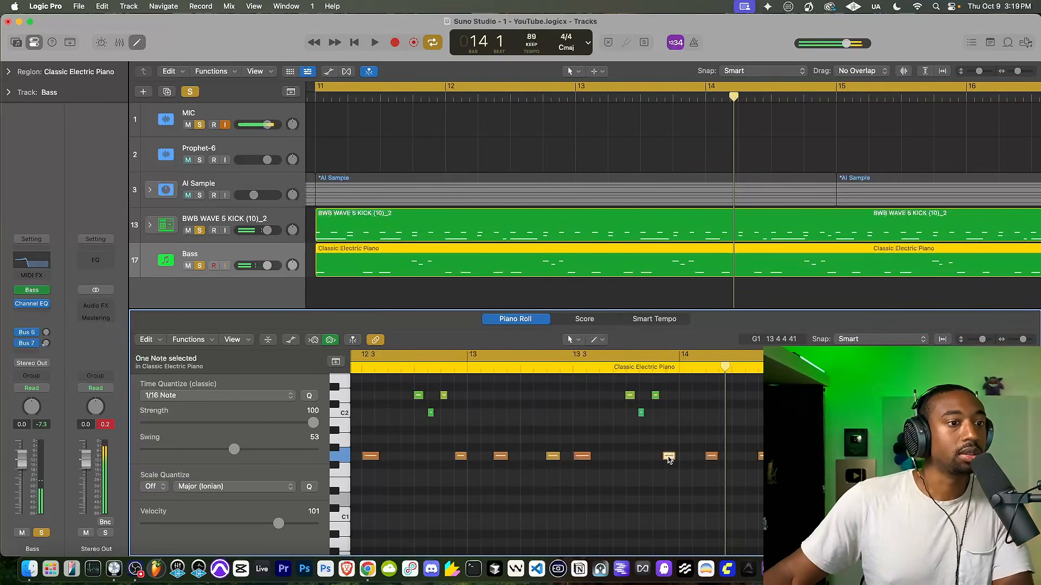
Step: Move the G1 note at the end of bar 13 to position 14 1 1 1 and play back the change
{"action": "left_click_drag", "start_coordinate": [668, 457], "coordinate": [686, 457]}
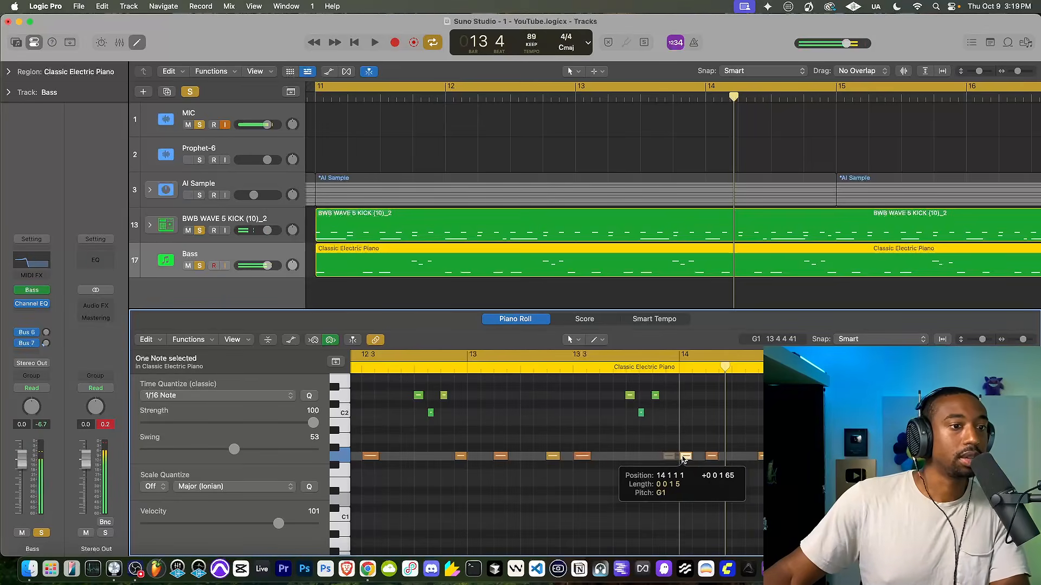
{"action": "left_click", "coordinate": [616, 372]}
{"action": "key", "text": "space"}
{"action": "scroll", "coordinate": [570, 445], "scroll_direction": "down", "scroll_amount": 5}
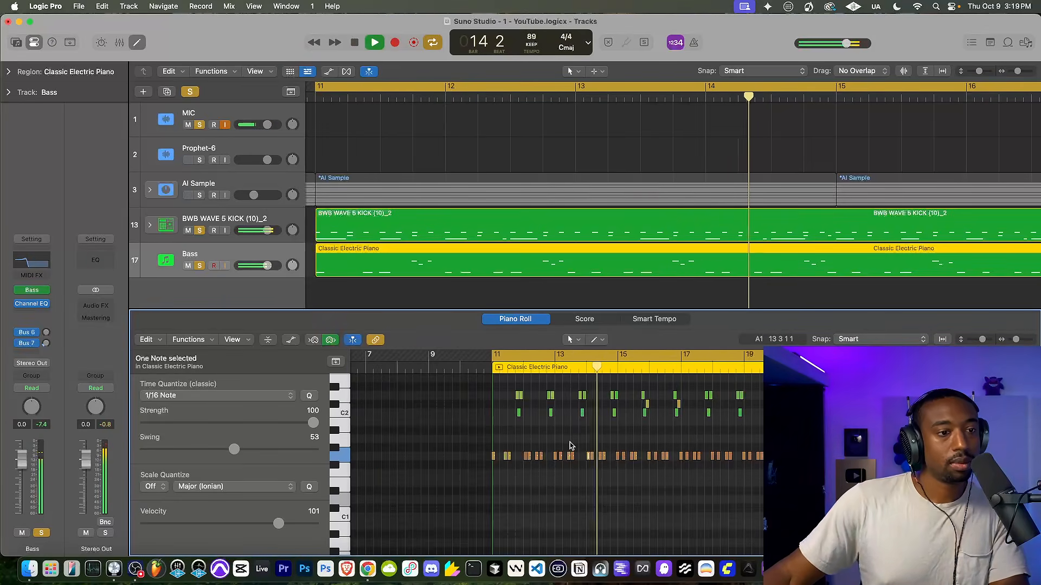
{"action": "key", "text": "space"}
Step: Turn off solo on the Bass, BWB WAVE 5 KICK and MIC tracks, and play the full mix into bar 15
{"action": "scroll", "coordinate": [195, 149], "scroll_direction": "up", "scroll_amount": 2}
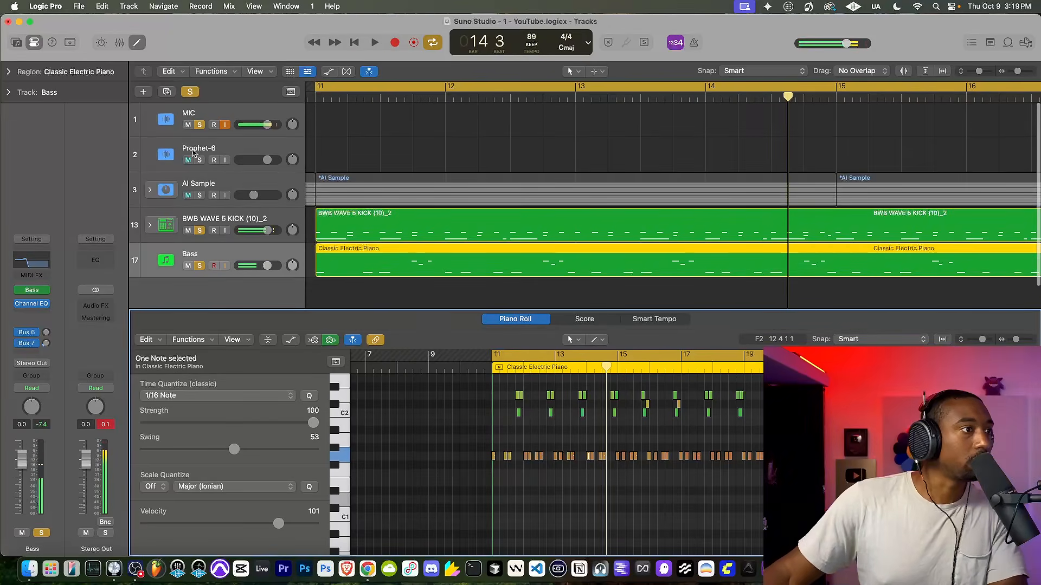
{"action": "left_click", "coordinate": [200, 265]}
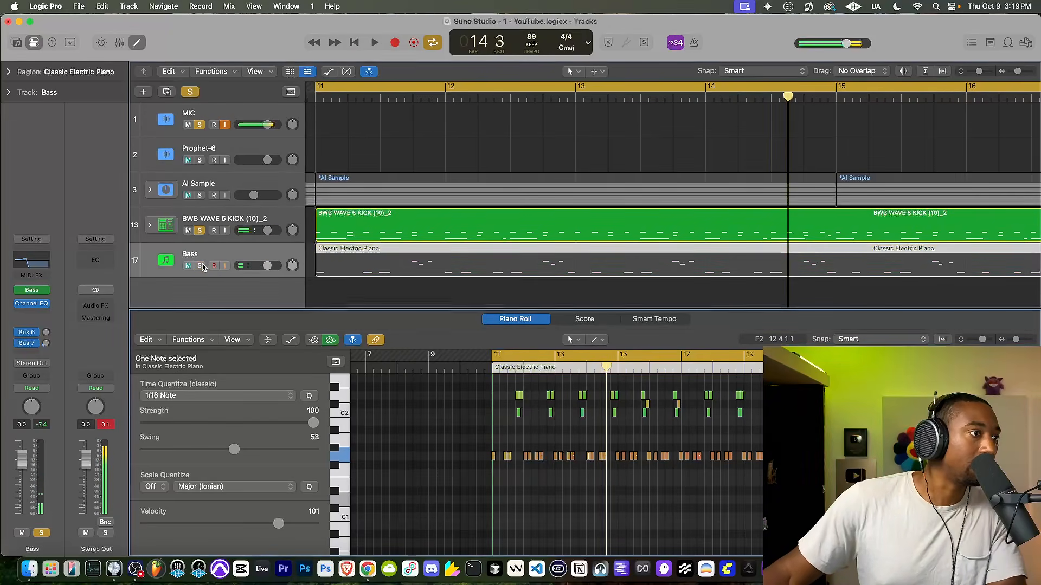
{"action": "left_click", "coordinate": [200, 231]}
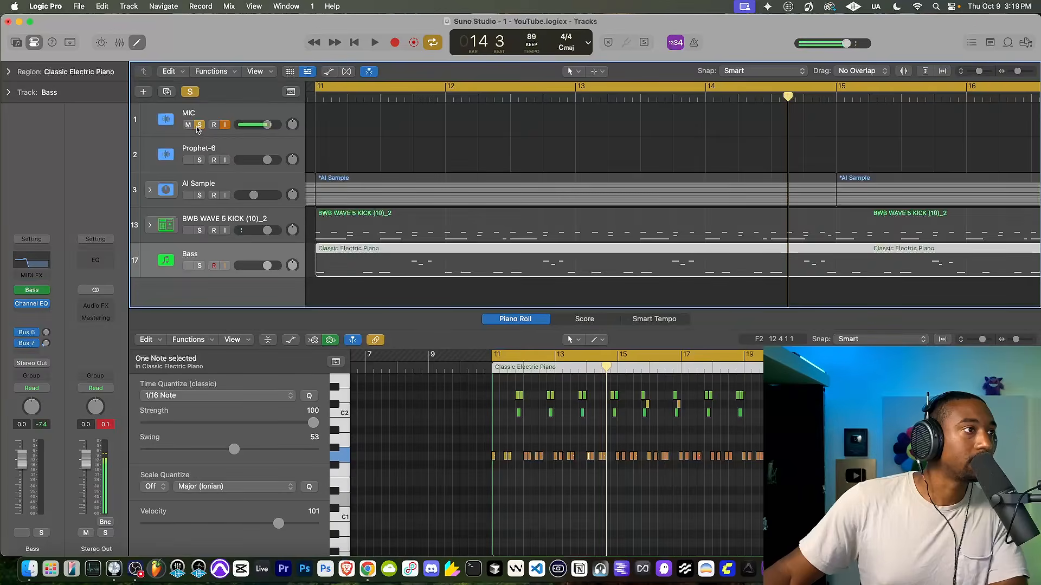
{"action": "left_click", "coordinate": [199, 125]}
{"action": "key", "text": "space"}
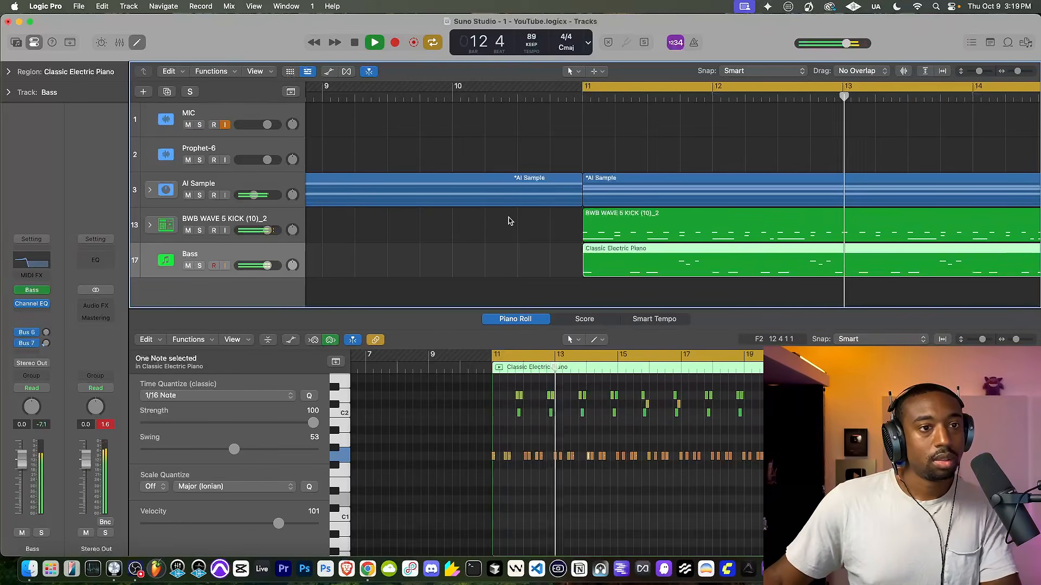
{"action": "scroll", "coordinate": [542, 244], "scroll_direction": "right", "scroll_amount": 5}
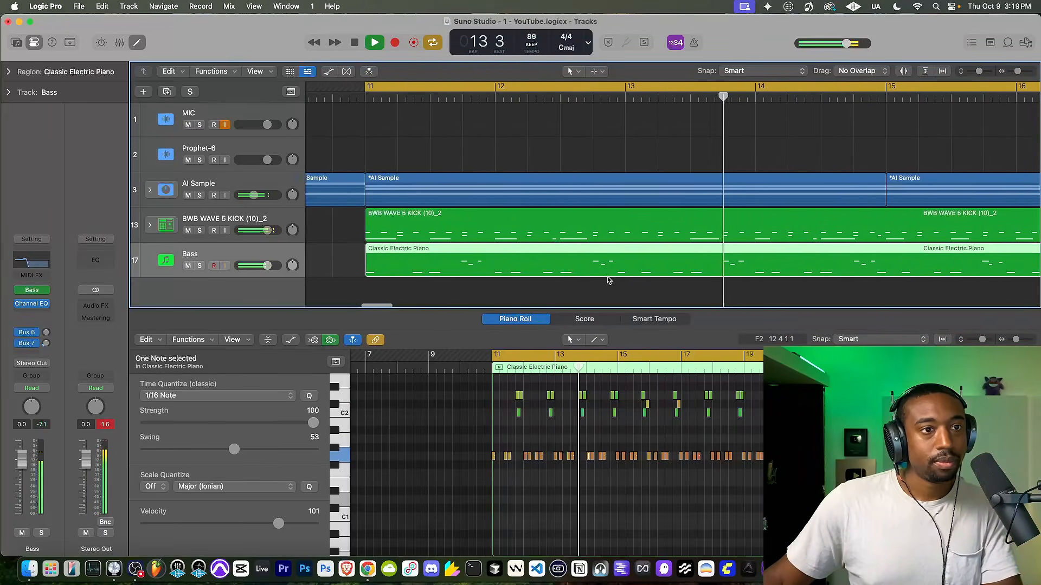
{"action": "scroll", "coordinate": [607, 280], "scroll_direction": "right", "scroll_amount": 4}
{"action": "scroll", "coordinate": [554, 281], "scroll_direction": "right", "scroll_amount": 3}
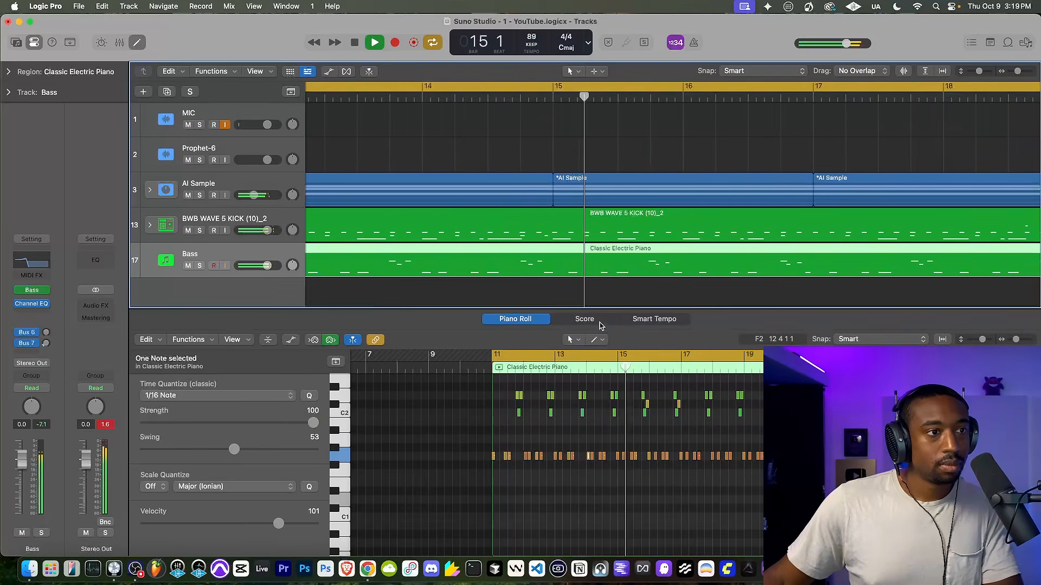
{"action": "key", "text": "space"}
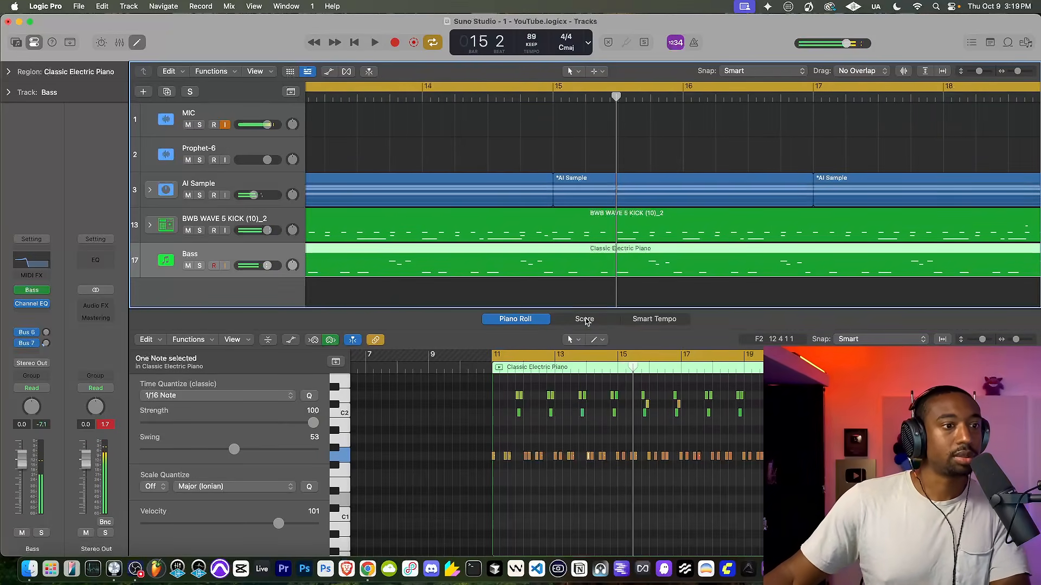
Step: Play the bass part from bar 14 and replay it from bar 16 to check the note timing in the Piano Roll
{"action": "left_click", "coordinate": [588, 367]}
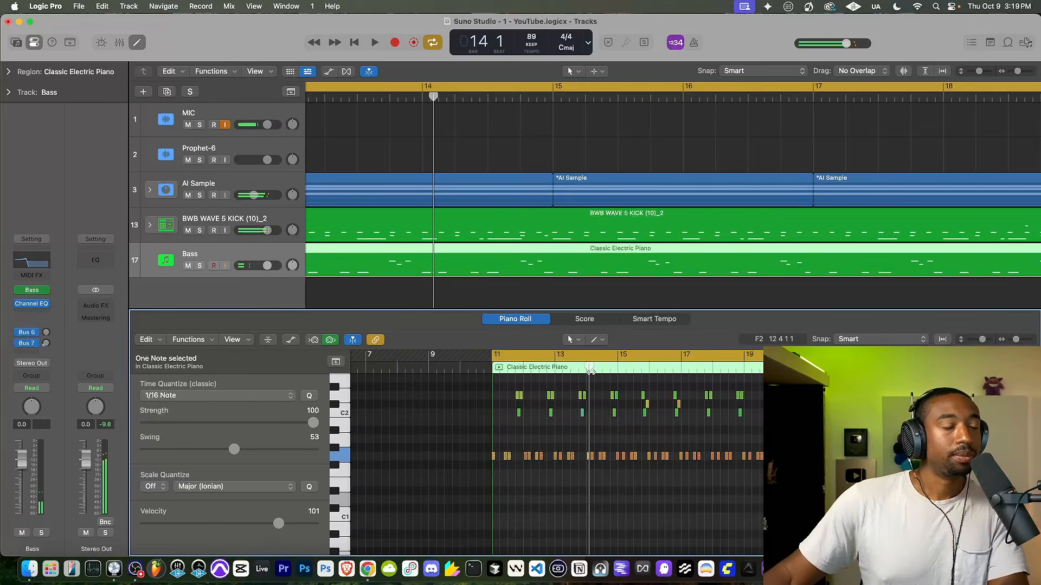
{"action": "key", "text": "space"}
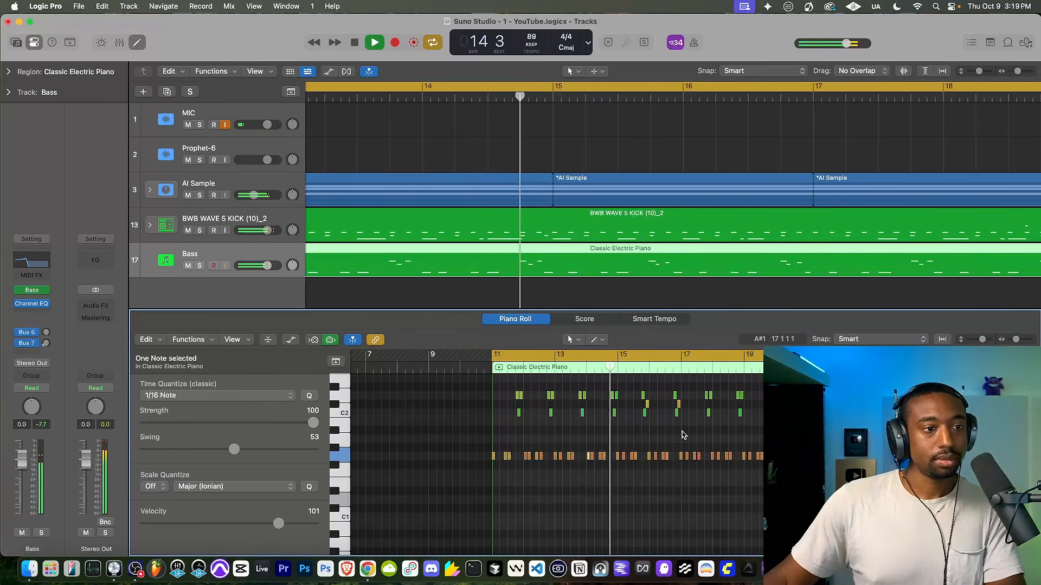
{"action": "scroll", "coordinate": [677, 437], "scroll_direction": "up", "scroll_amount": 3}
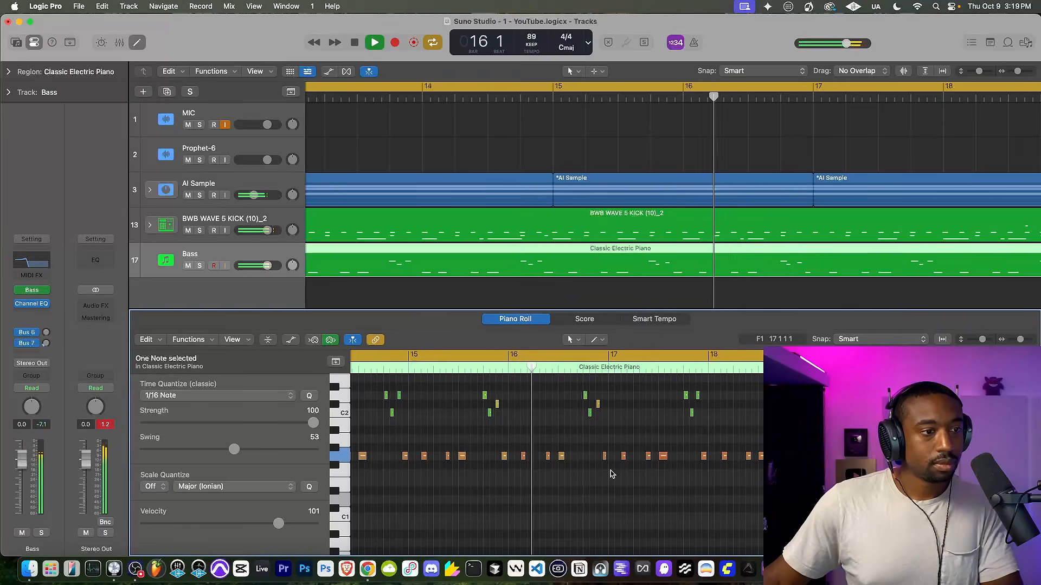
{"action": "key", "text": "space"}
{"action": "left_click", "coordinate": [533, 372]}
{"action": "key", "text": "space"}
{"action": "key", "text": "space"}
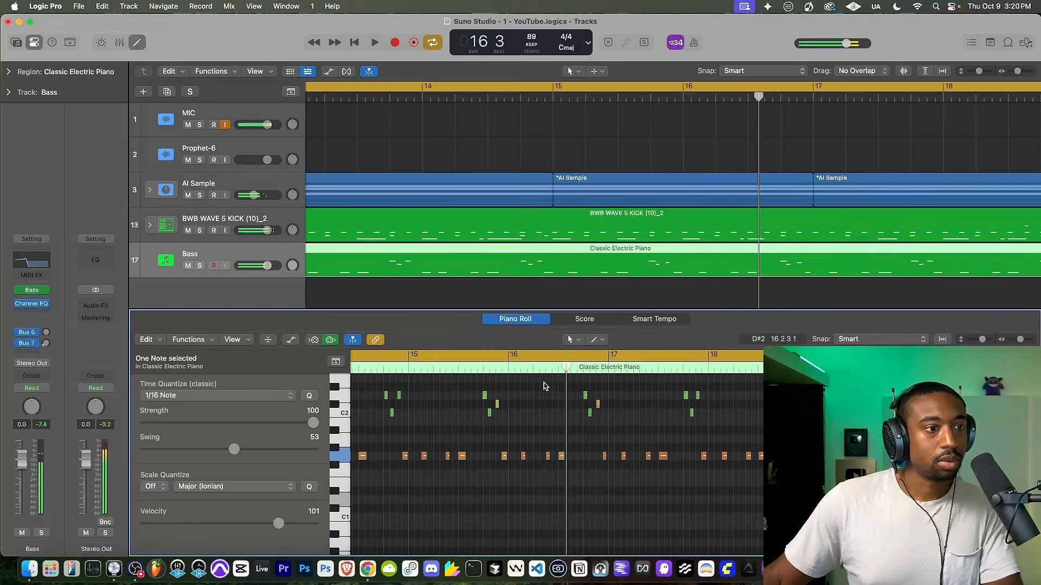
Step: Continue playback into bar 18 and move the G1 note just before bar 18 onto that bar's downbeat
{"action": "key", "text": "space"}
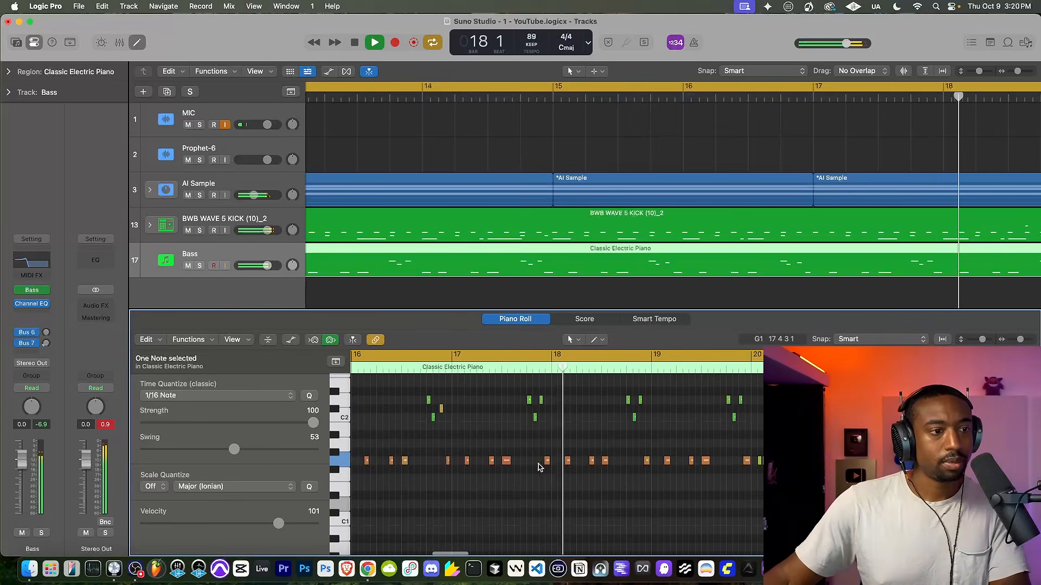
{"action": "key", "text": "space"}
{"action": "left_click_drag", "start_coordinate": [553, 465], "coordinate": [564, 465]}
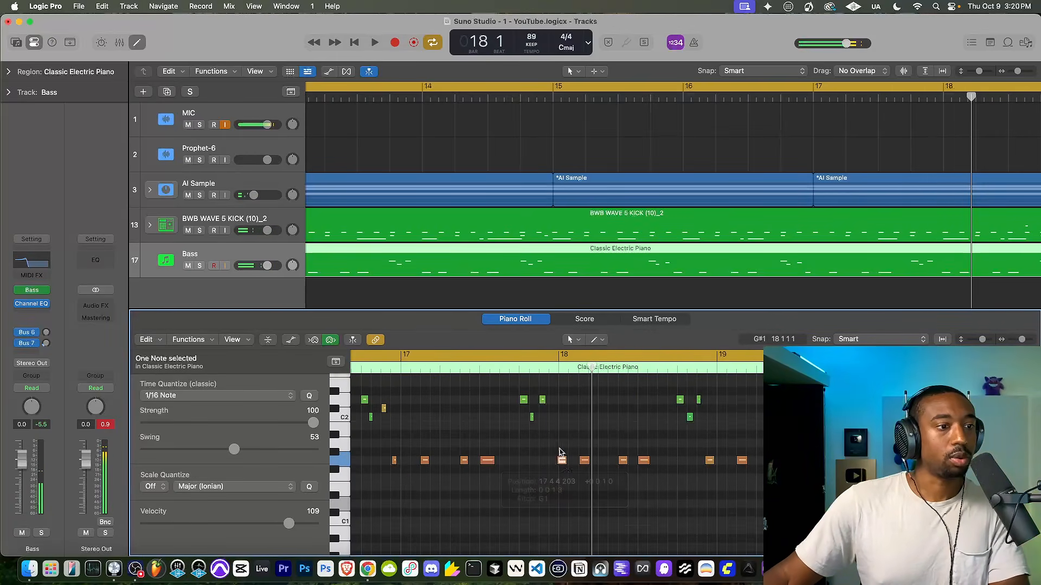
Step: Play the mix from bar 17, move the short G1 note just after bar 20 onto that bar's downbeat, and replay the passage
{"action": "left_click", "coordinate": [511, 371]}
{"action": "key", "text": "space"}
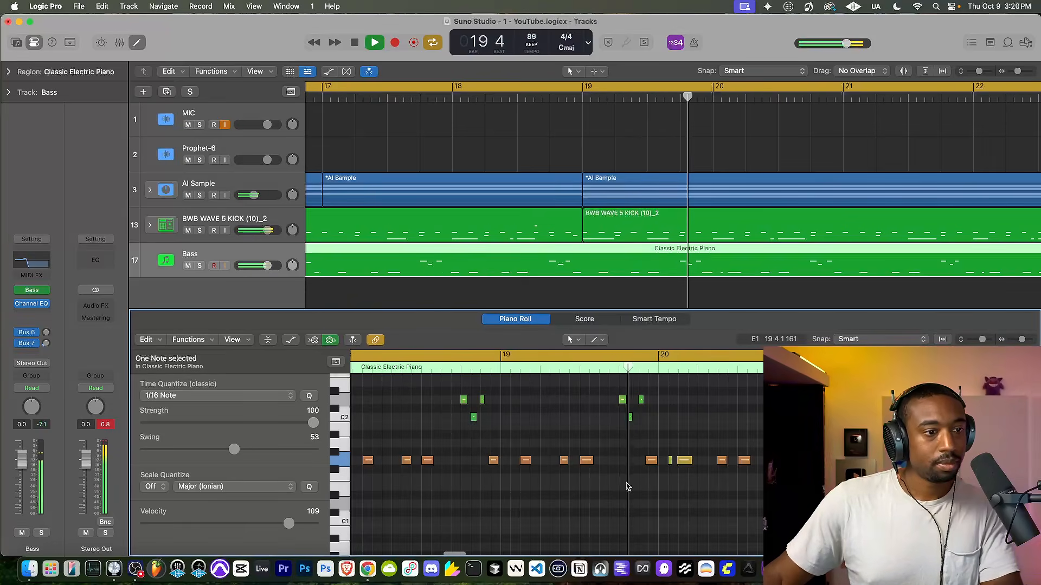
{"action": "left_click_drag", "start_coordinate": [635, 465], "coordinate": [624, 462]}
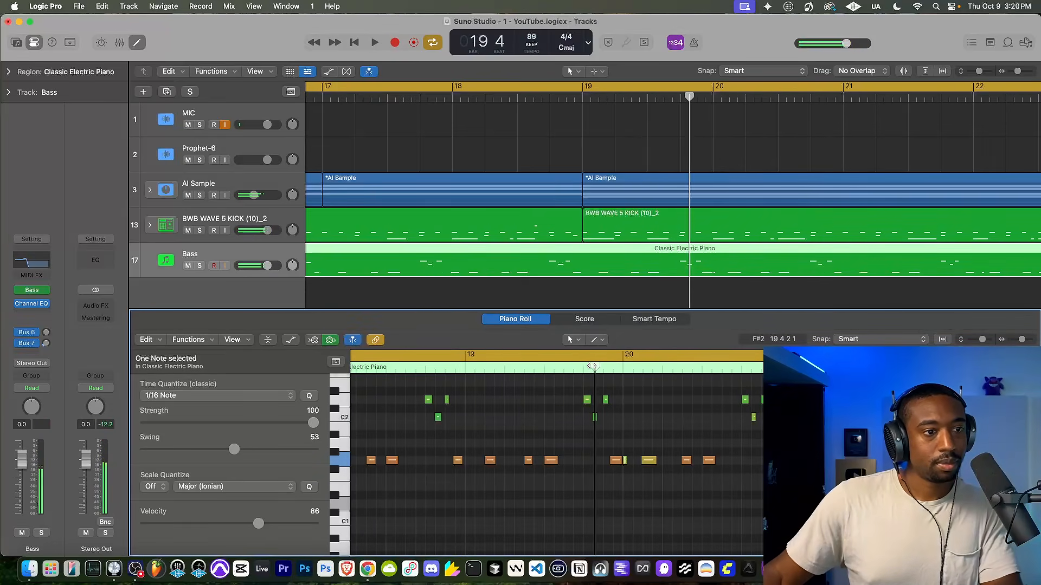
{"action": "left_click", "coordinate": [519, 365]}
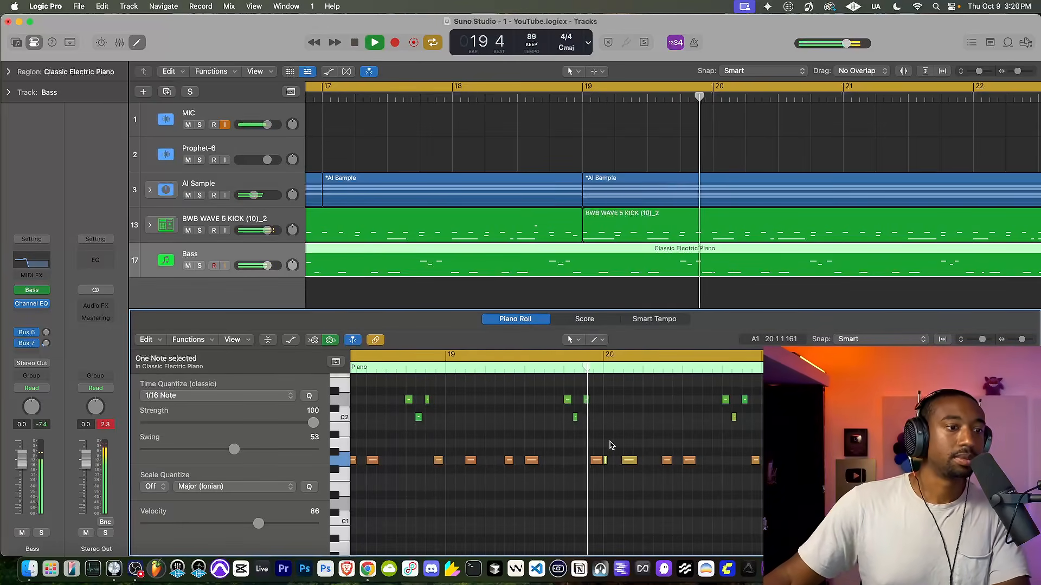
{"action": "key", "text": "space"}
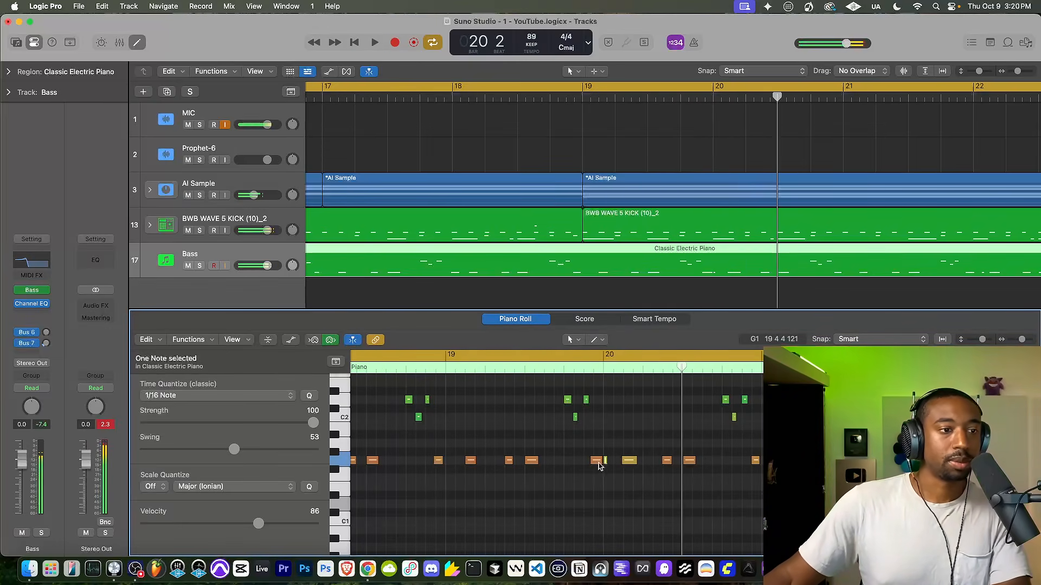
Step: Move the longer G1 note before bar 20 onto its downbeat, nudge the following G1 note slightly later, and play on to bar 22
{"action": "left_click_drag", "start_coordinate": [597, 468], "coordinate": [610, 467]}
{"action": "left_click", "coordinate": [544, 368]}
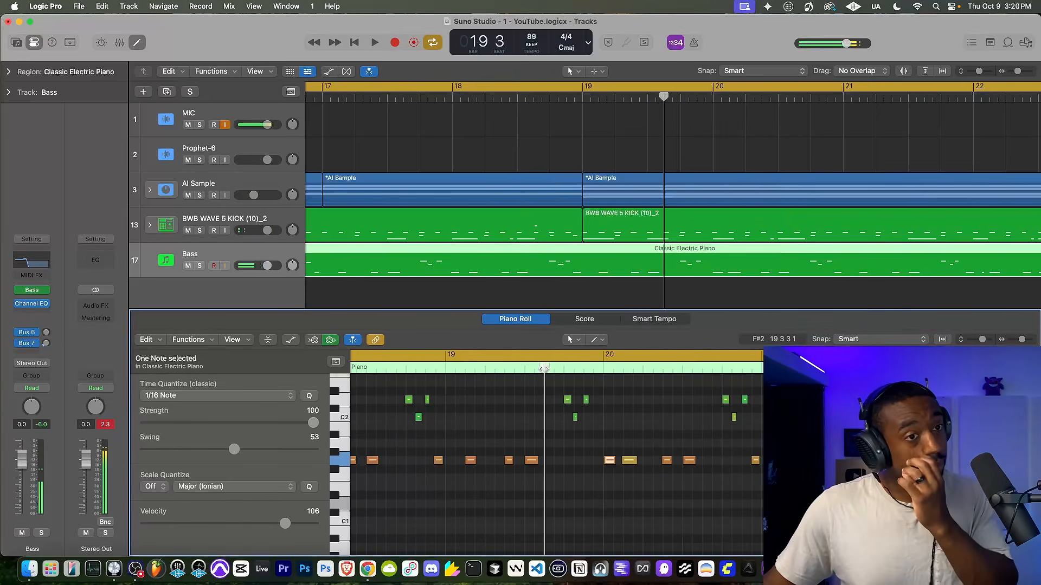
{"action": "key", "text": "space"}
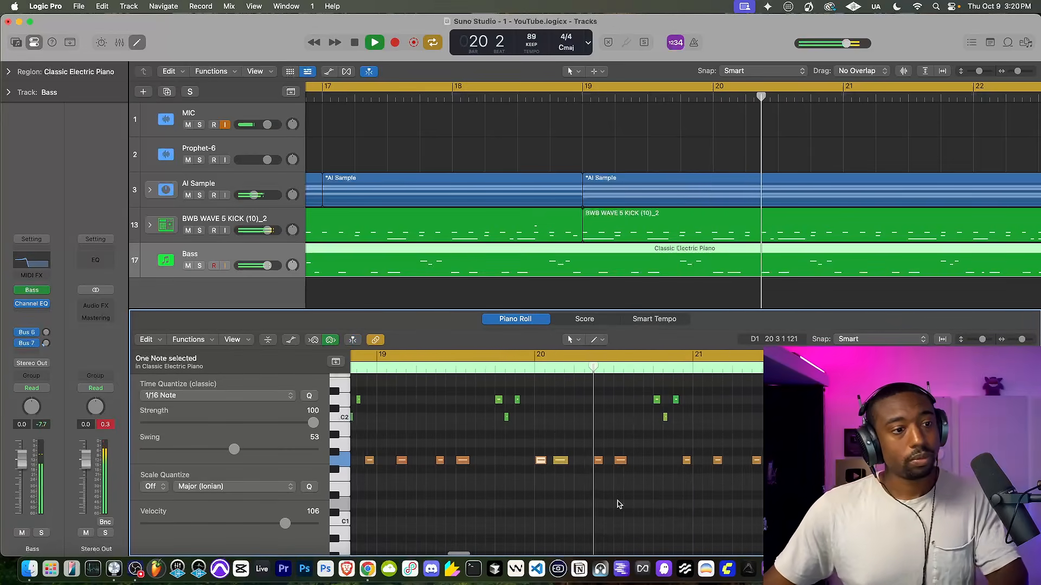
{"action": "left_click", "coordinate": [530, 461]}
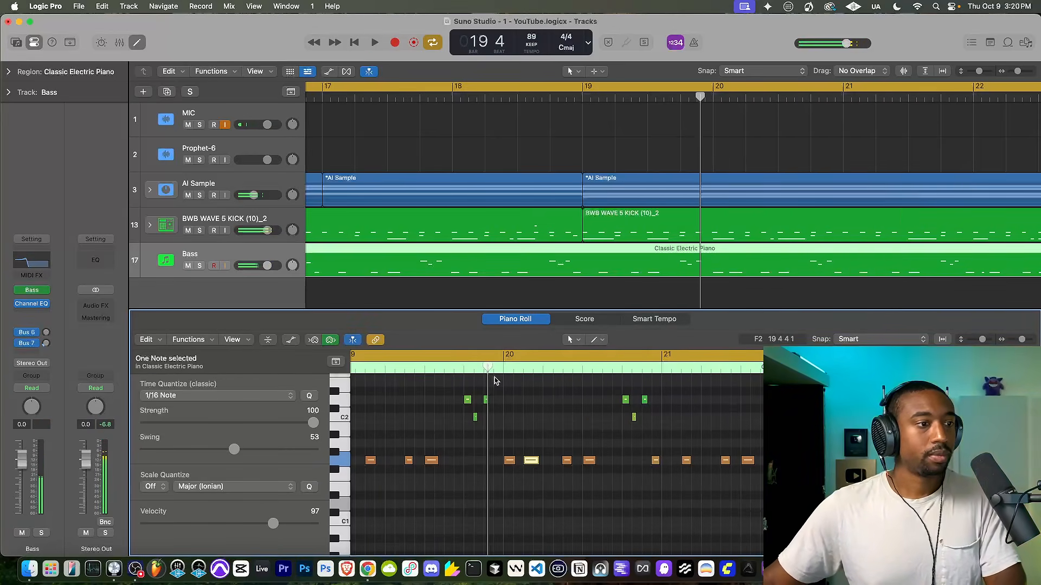
{"action": "key", "text": "space"}
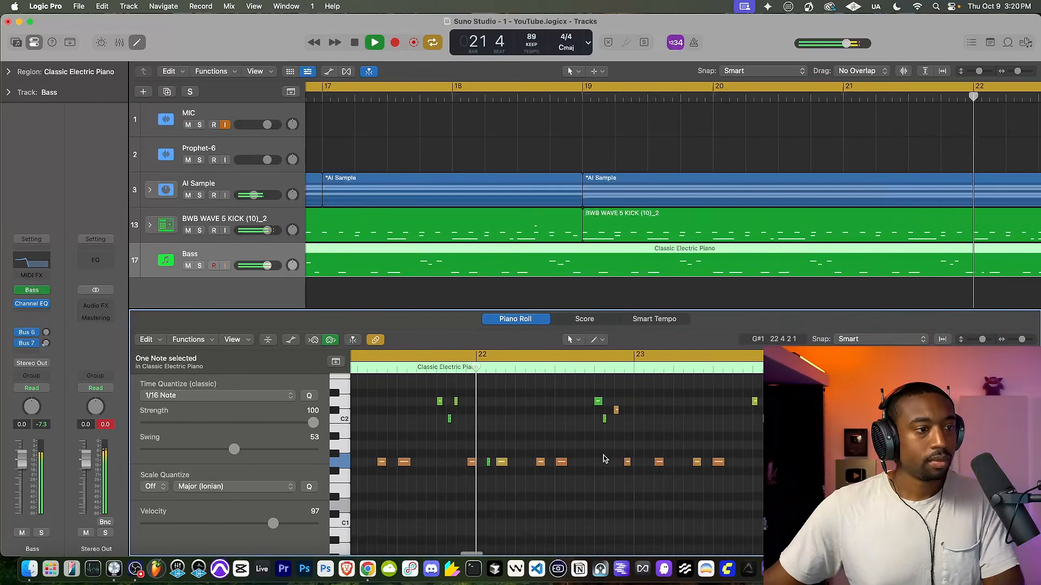
Step: Move the G1 note just before bar 22 onto that bar's downbeat, clear the short note after it, and replay from bar 21
{"action": "key", "text": "space"}
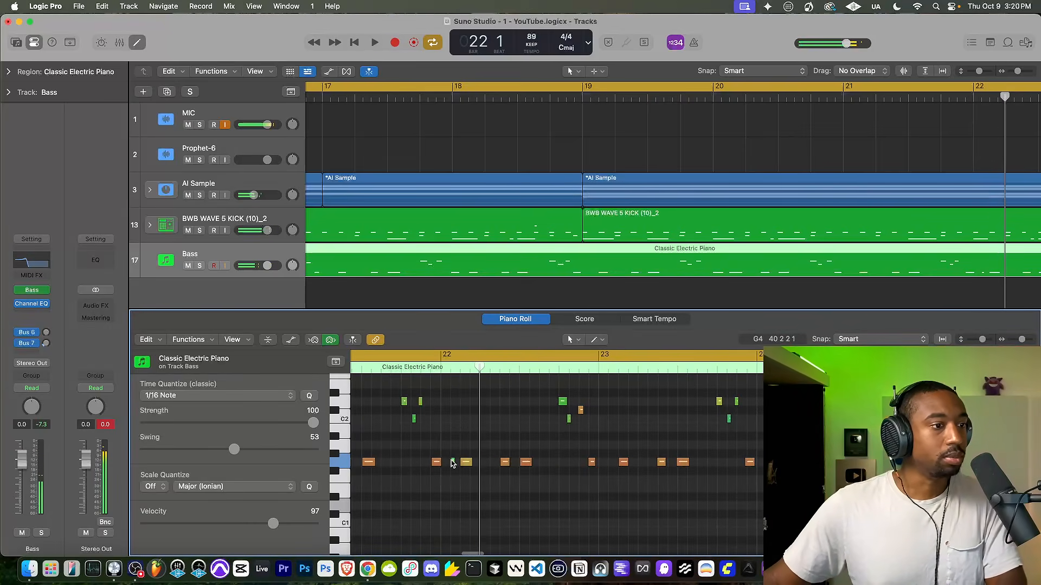
{"action": "left_click_drag", "start_coordinate": [437, 466], "coordinate": [446, 467]}
{"action": "double_click", "coordinate": [409, 372]}
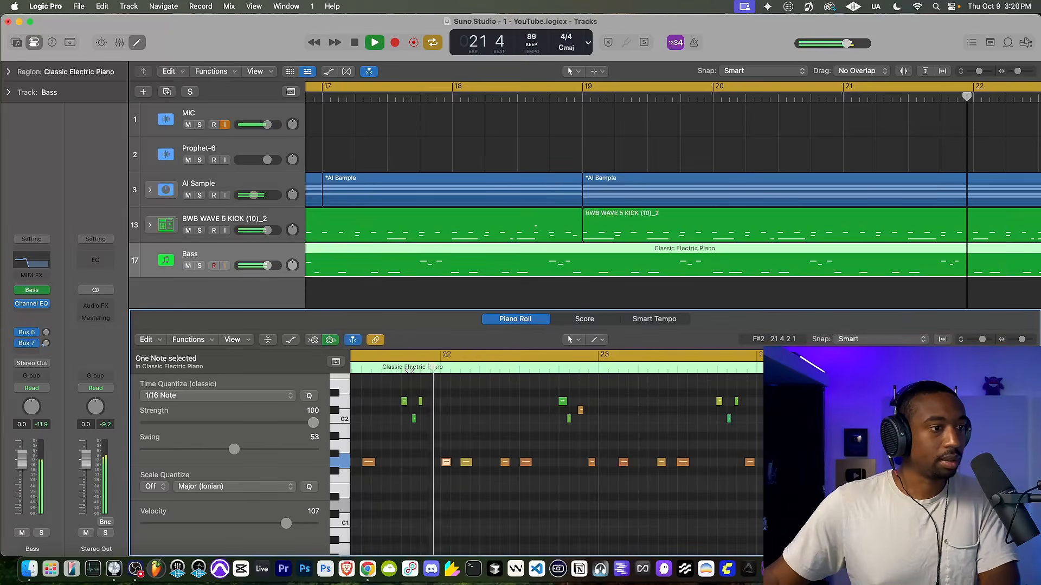
Step: Move the G1 note just before bar 24 onto that bar's downbeat and select the G1 note just before bar 26
{"action": "scroll", "coordinate": [499, 426], "scroll_direction": "right", "scroll_amount": 4}
{"action": "left_click", "coordinate": [631, 463]}
{"action": "left_click_drag", "start_coordinate": [631, 465], "coordinate": [642, 464]}
{"action": "scroll", "coordinate": [634, 464], "scroll_direction": "right", "scroll_amount": 4}
{"action": "left_click", "coordinate": [867, 465]}
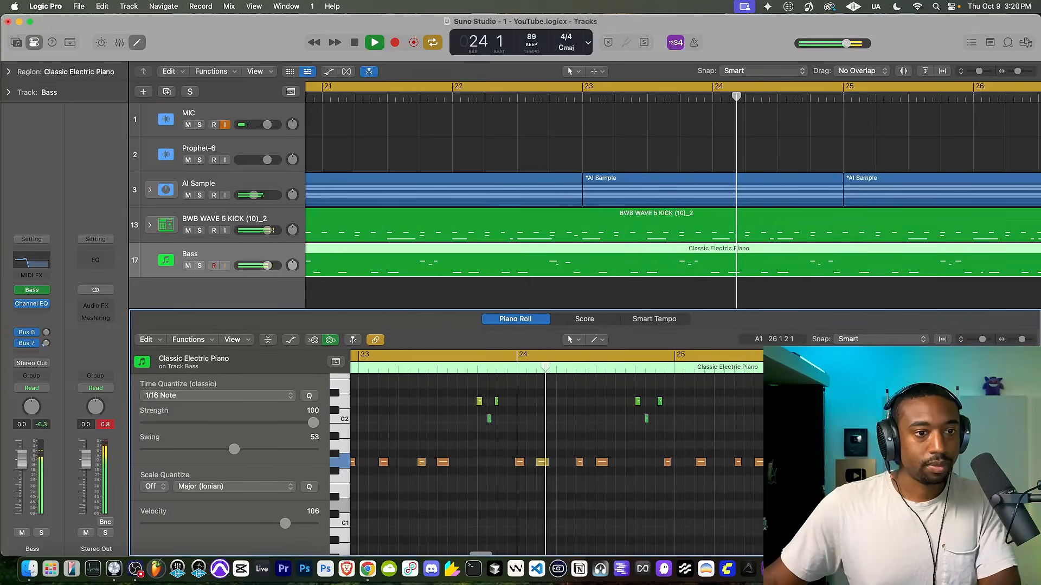
{"action": "left_click", "coordinate": [841, 467]}
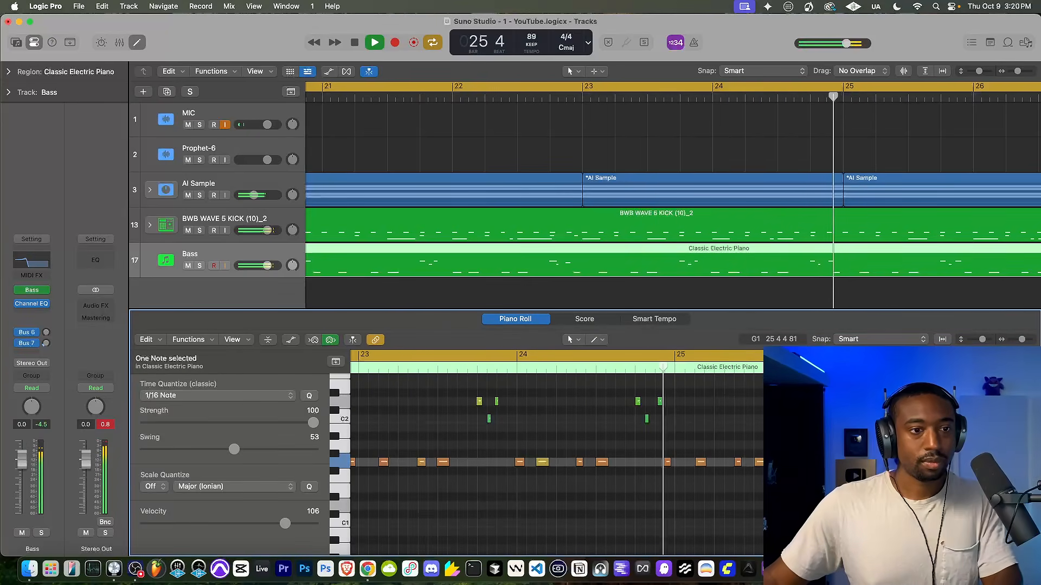
Step: Nudge the two G1 notes at the start of bar 24 slightly later and play from bar 23 through bar 26
{"action": "left_click", "coordinate": [499, 378]}
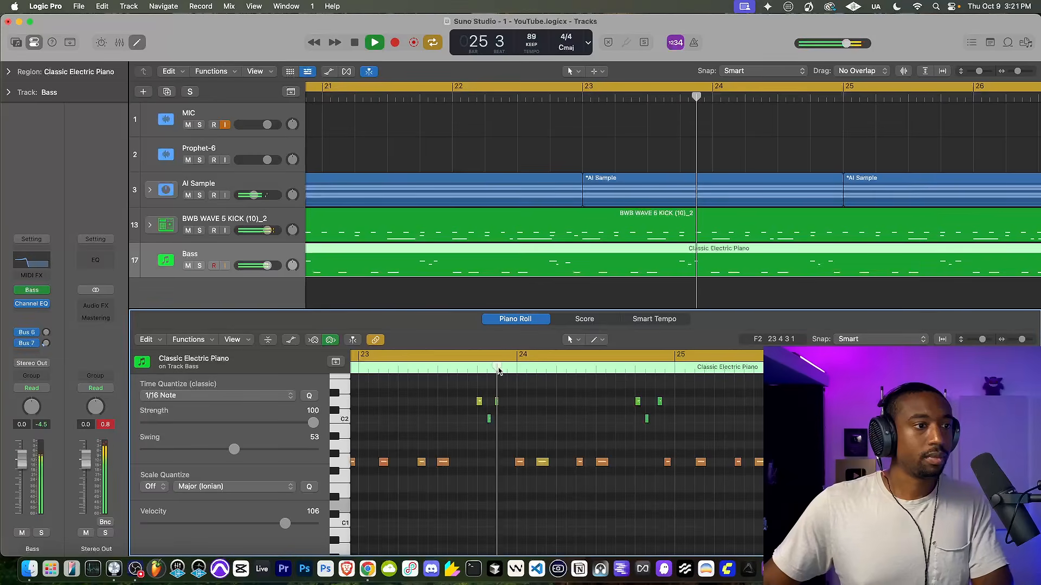
{"action": "key", "text": "space"}
{"action": "left_click_drag", "start_coordinate": [512, 442], "coordinate": [554, 478]}
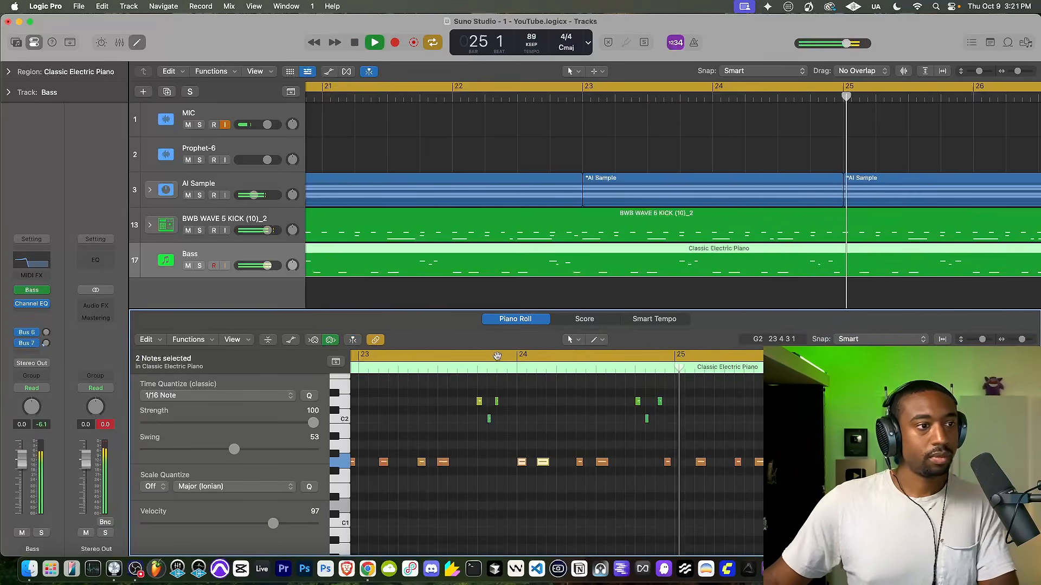
{"action": "key", "text": "space"}
{"action": "key", "text": "space"}
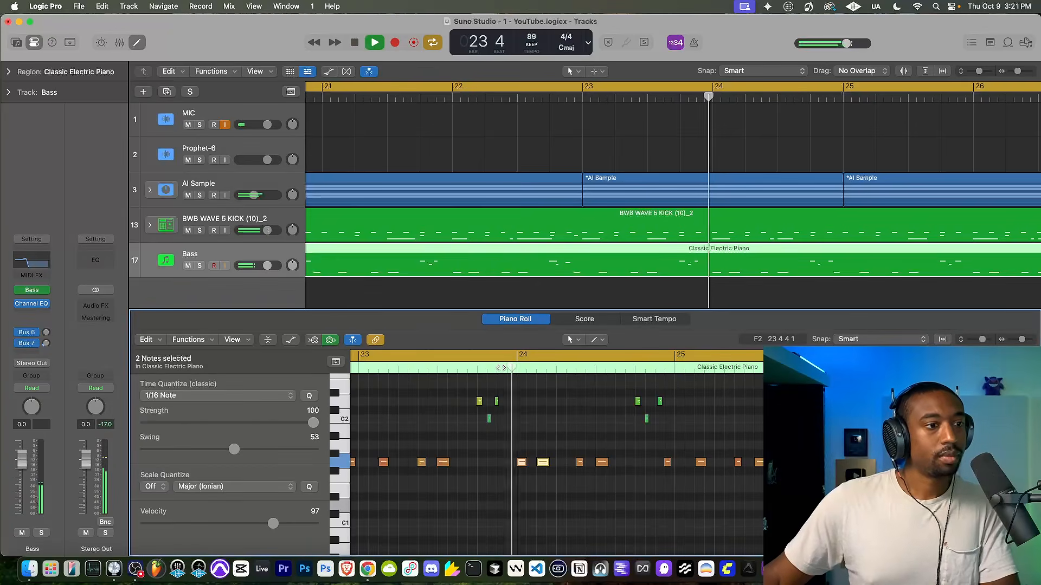
{"action": "scroll", "coordinate": [580, 429], "scroll_direction": "down", "scroll_amount": 5}
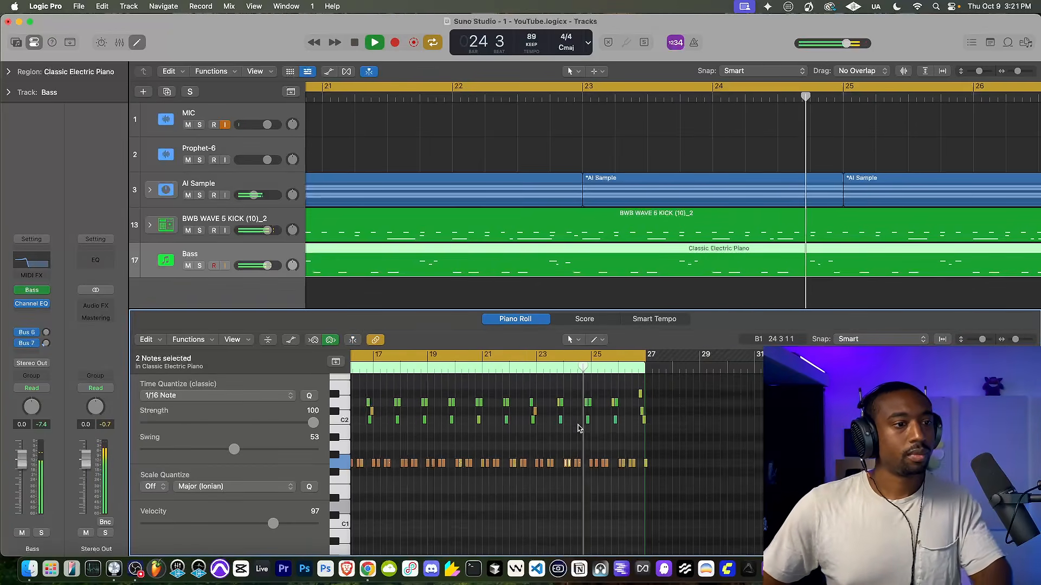
{"action": "scroll", "coordinate": [580, 429], "scroll_direction": "up", "scroll_amount": 5}
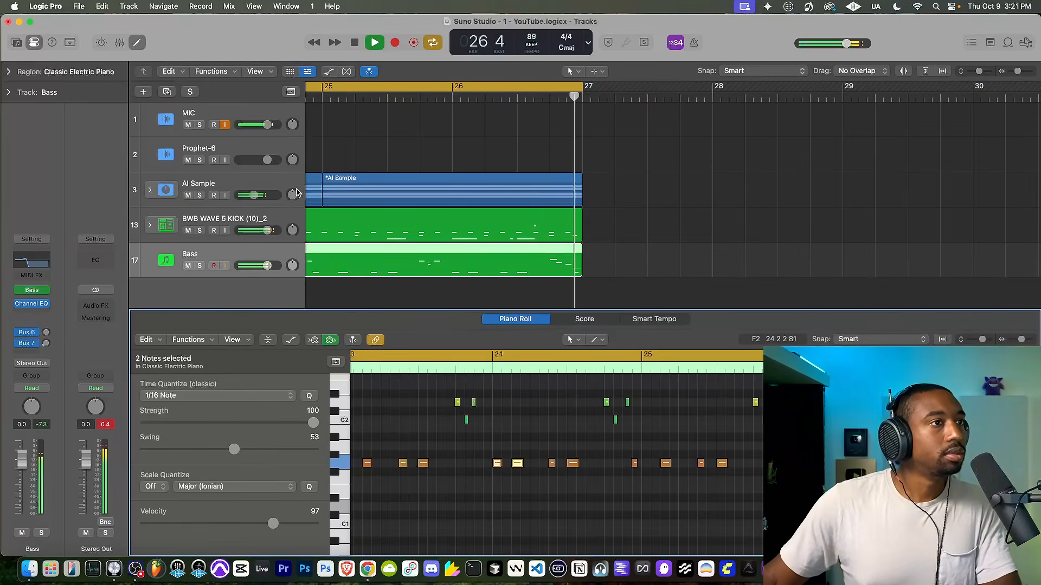
{"action": "key", "text": "space"}
Step: Move the first G1 note of the bass region so it starts exactly on the downbeat of bar 11
{"action": "scroll", "coordinate": [395, 401], "scroll_direction": "left", "scroll_amount": 10}
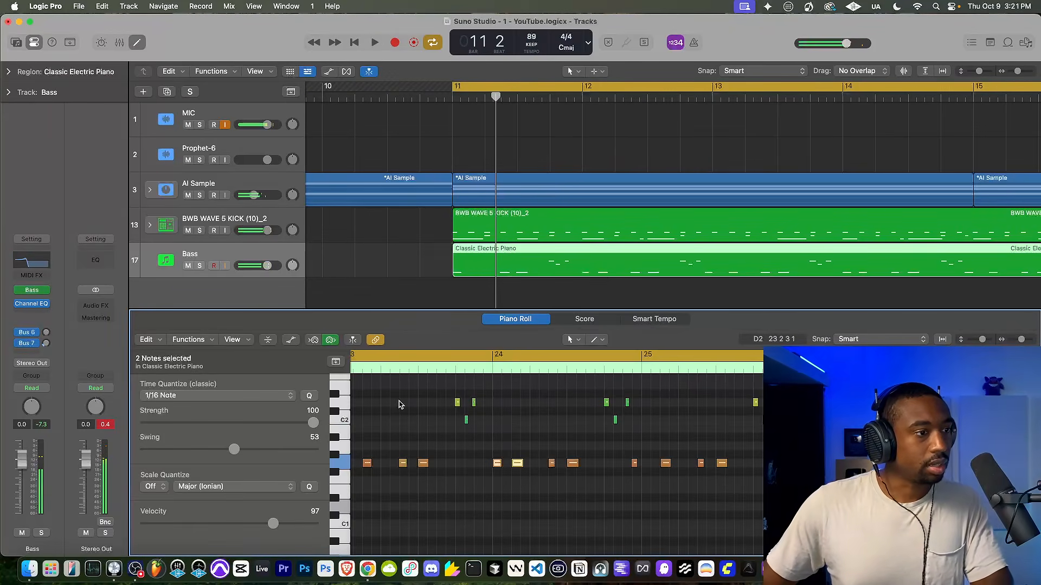
{"action": "scroll", "coordinate": [399, 404], "scroll_direction": "left", "scroll_amount": 10}
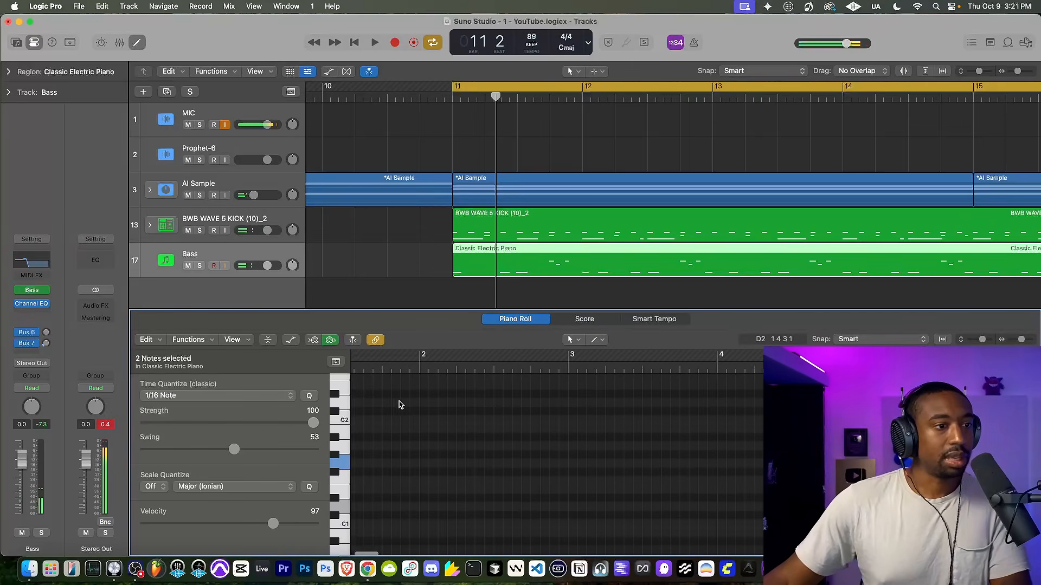
{"action": "scroll", "coordinate": [401, 405], "scroll_direction": "right", "scroll_amount": 3}
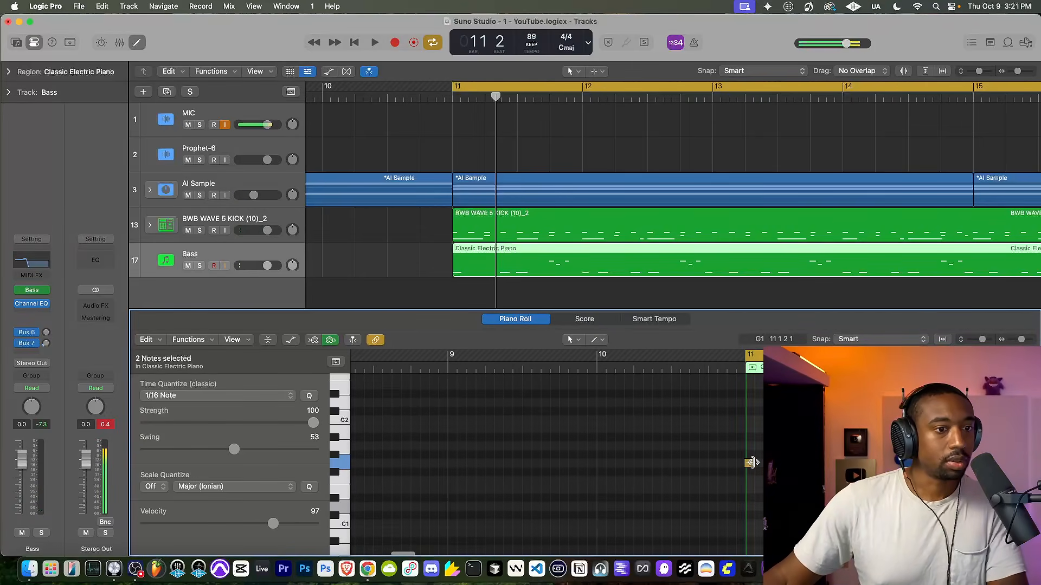
{"action": "scroll", "coordinate": [755, 465], "scroll_direction": "up", "scroll_amount": 10}
{"action": "scroll", "coordinate": [755, 466], "scroll_direction": "up", "scroll_amount": 5}
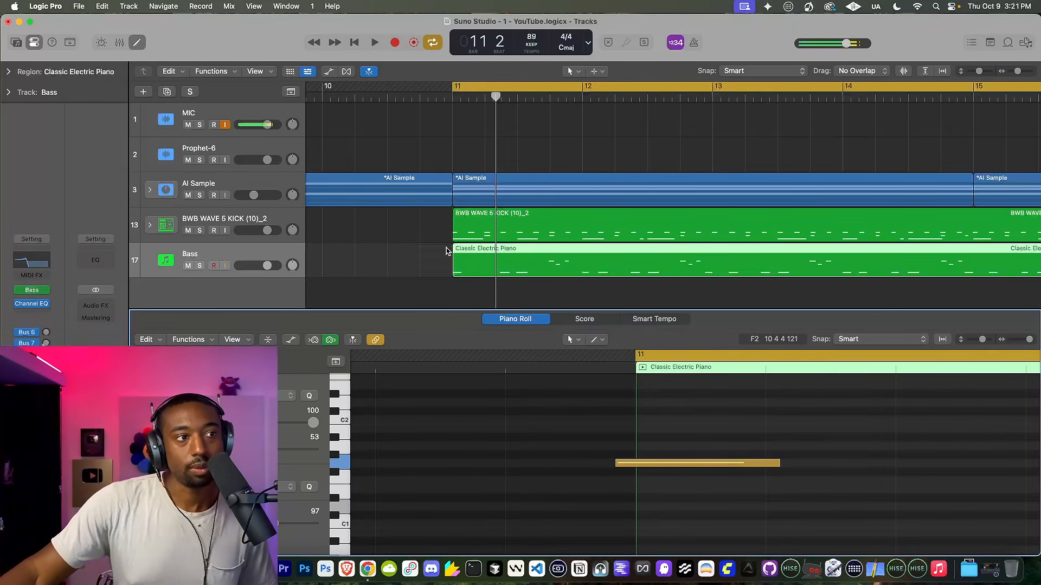
{"action": "left_click_drag", "start_coordinate": [606, 429], "coordinate": [651, 475]}
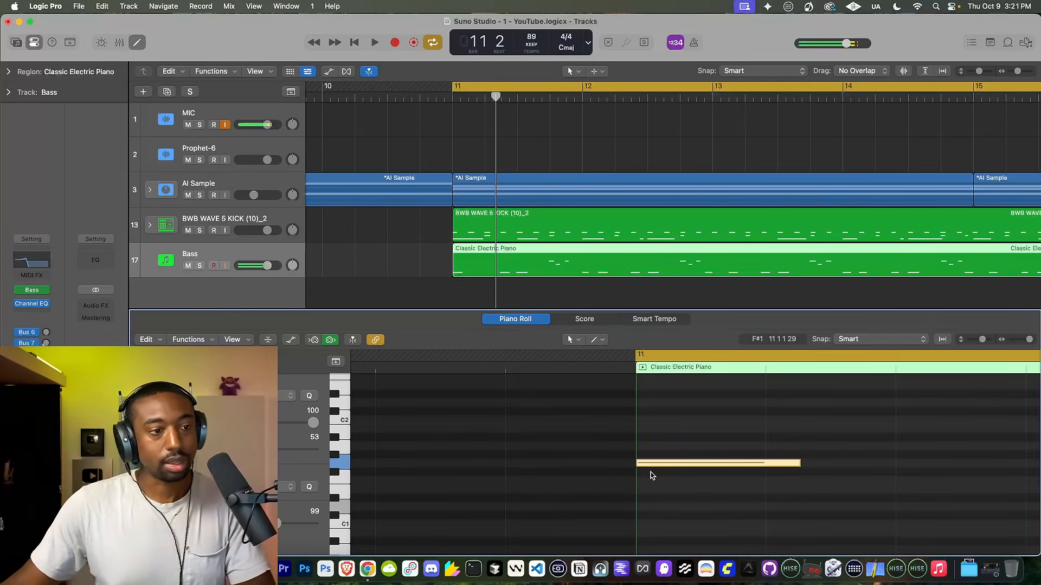
Step: Play the beat from bar 11 into bar 12 to check the bass timing, and close the Piano Roll
{"action": "scroll", "coordinate": [561, 389], "scroll_direction": "down", "scroll_amount": 6}
{"action": "scroll", "coordinate": [491, 226], "scroll_direction": "down", "scroll_amount": 6}
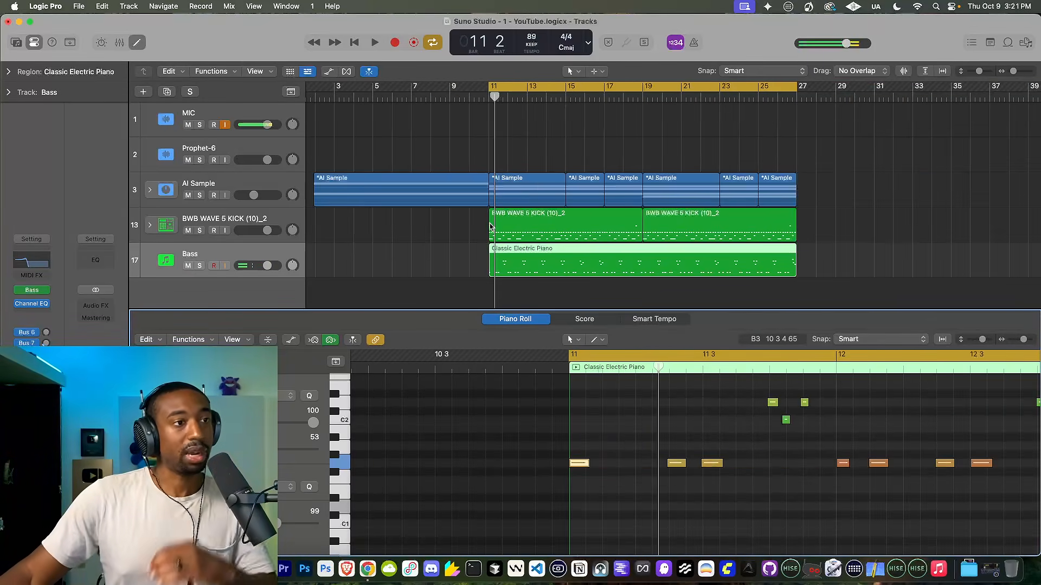
{"action": "double_click", "coordinate": [467, 99]}
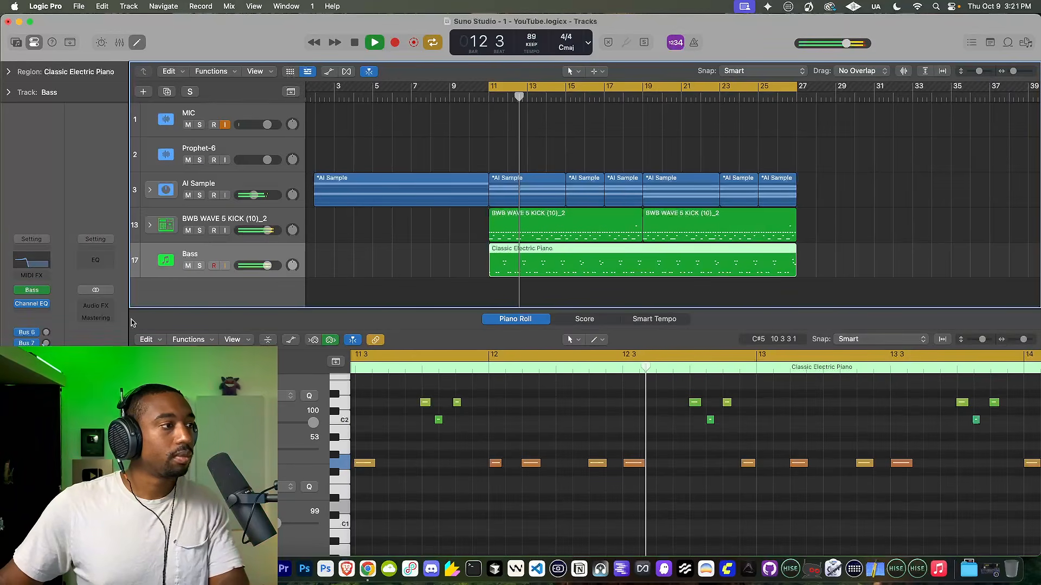
{"action": "key", "text": "space"}
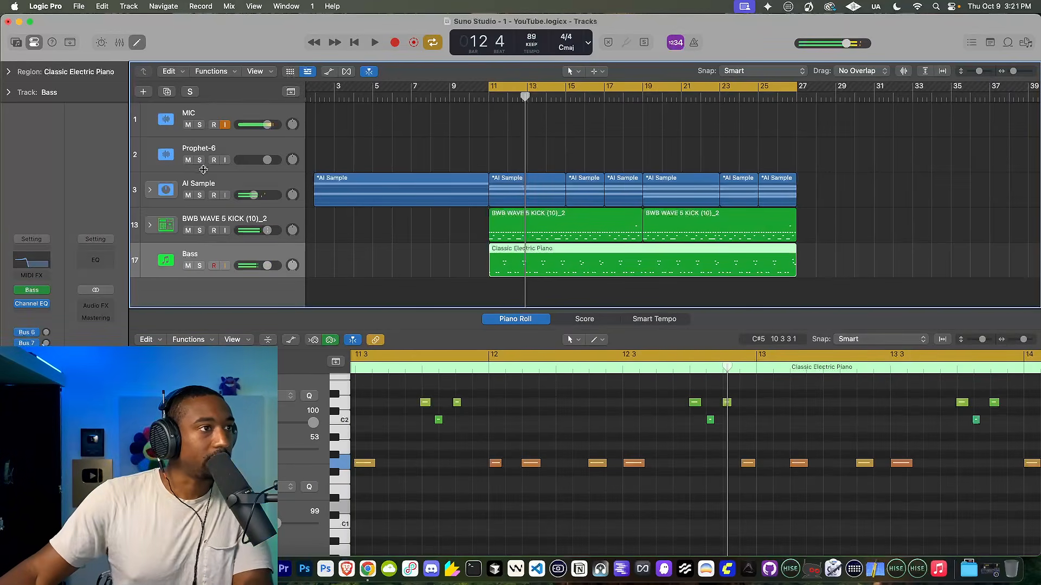
{"action": "left_click", "coordinate": [136, 44]}
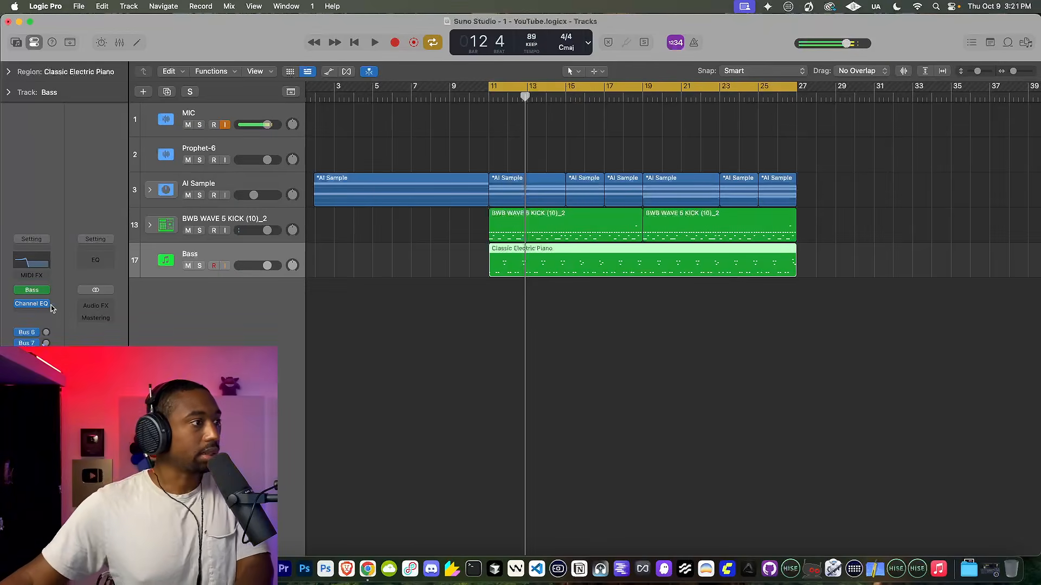
Step: Insert the Classic Wah plug-in after Channel EQ on the Bass track, try its pedal during playback, and close its window
{"action": "key", "text": "space"}
{"action": "left_click", "coordinate": [39, 315]}
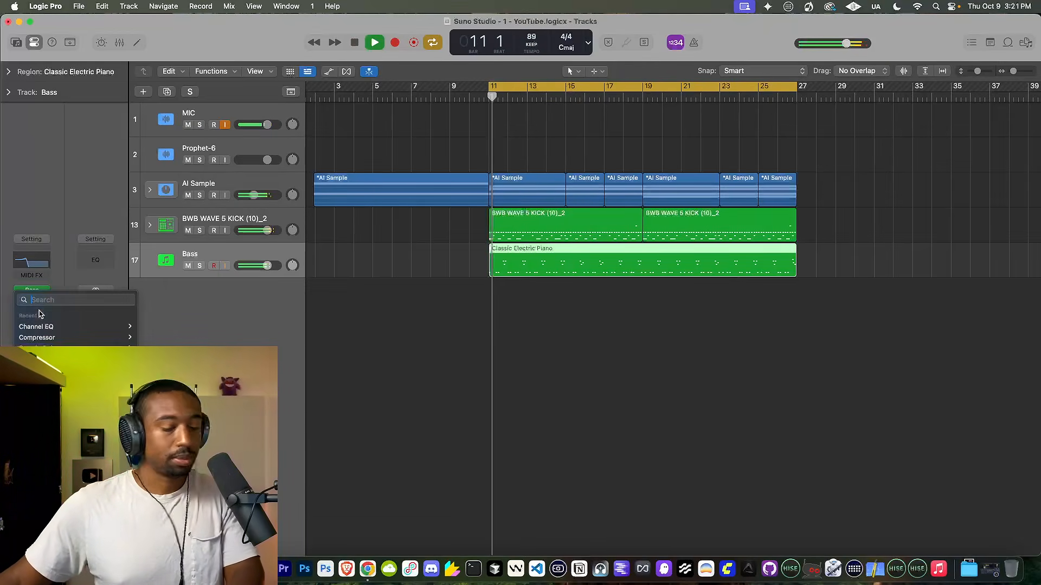
{"action": "type", "text": "wah"}
{"action": "key", "text": "Down"}
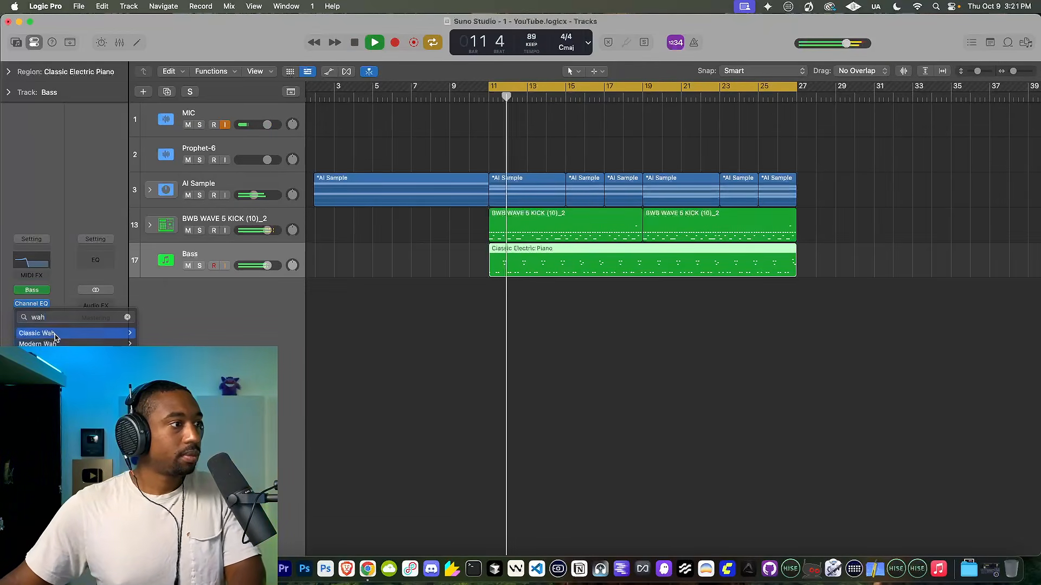
{"action": "key", "text": "Return"}
{"action": "left_click_drag", "start_coordinate": [333, 293], "coordinate": [351, 271]}
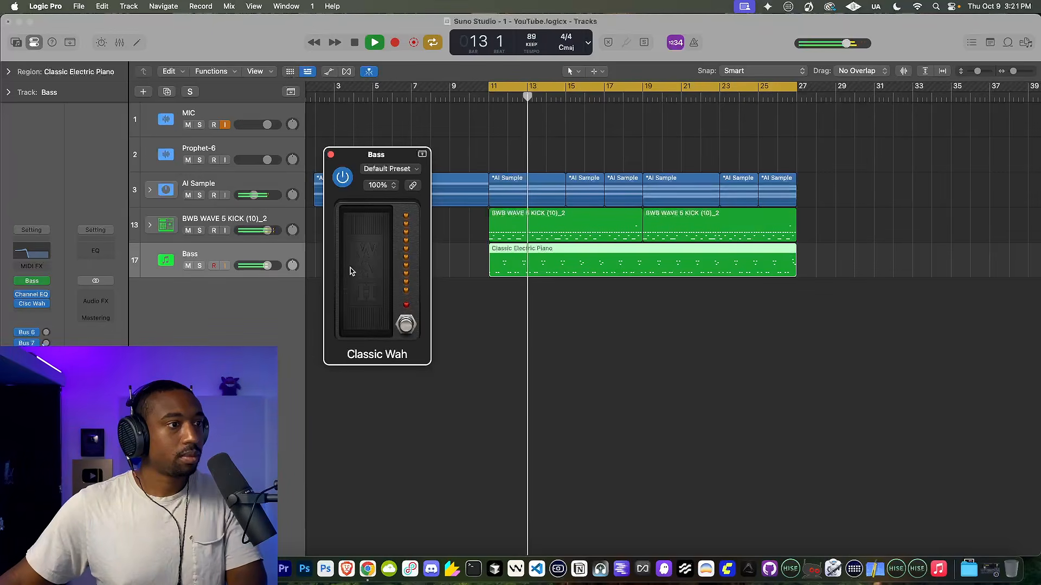
{"action": "left_click", "coordinate": [330, 154]}
Step: Replace Classic Wah on the Bass track with the Modern Wah plug-in, listen to it, and close its window
{"action": "left_click", "coordinate": [46, 304]}
{"action": "type", "text": "wah"}
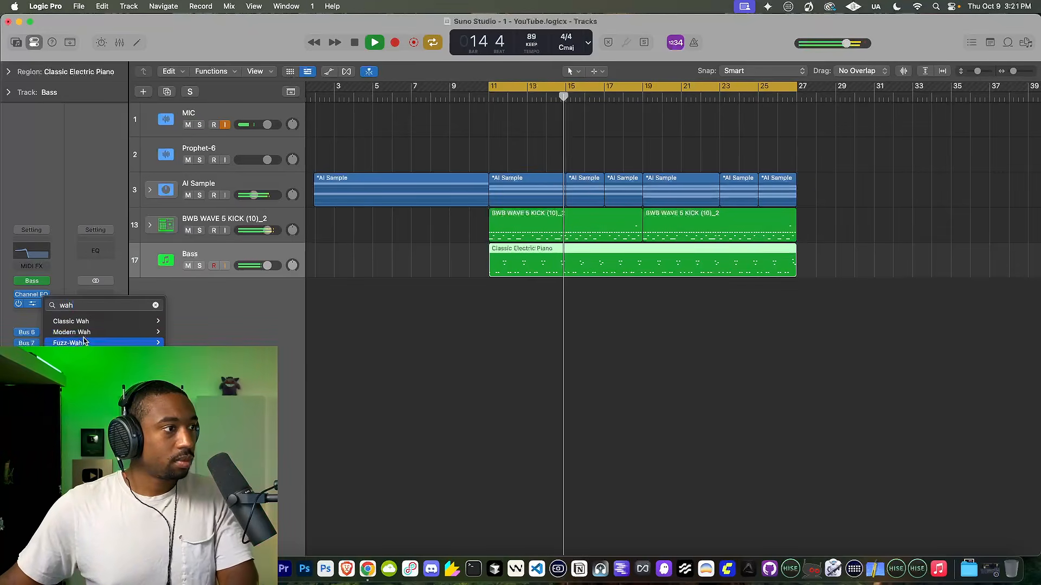
{"action": "left_click", "coordinate": [174, 332]}
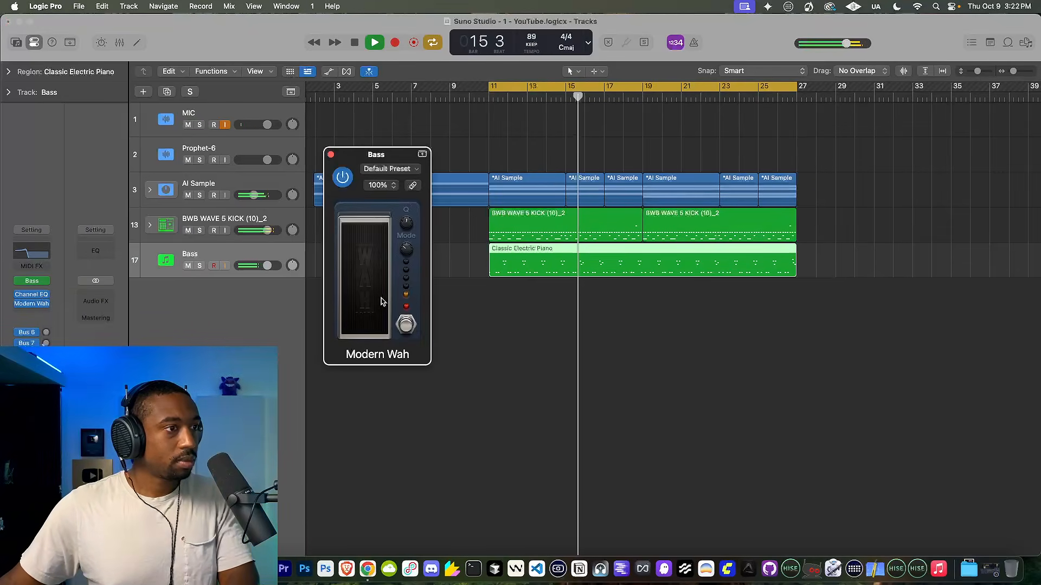
{"action": "left_click", "coordinate": [330, 155]}
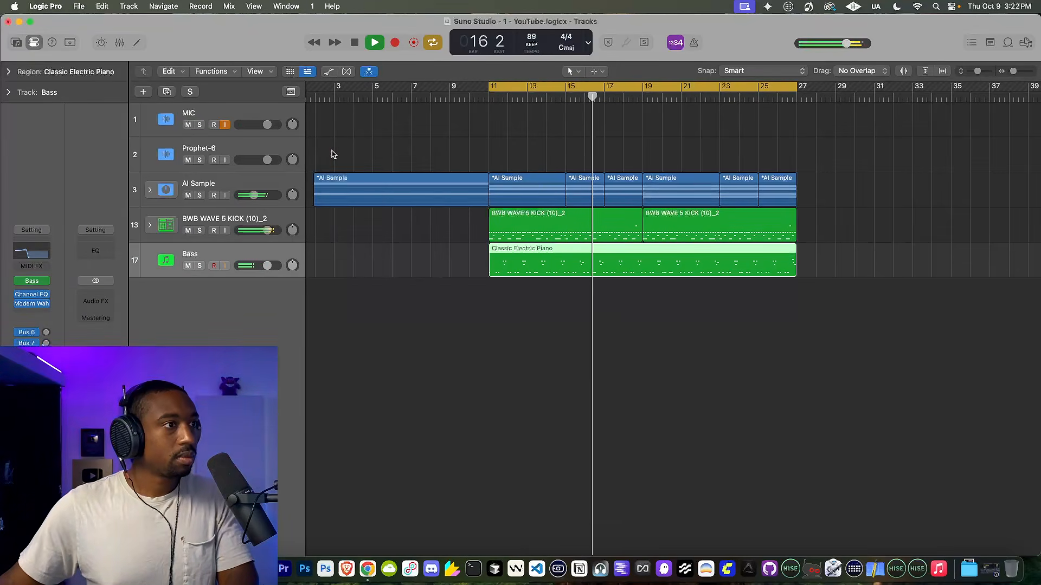
Step: Replace Modern Wah on the Bass track with AutoFilter, try the Wah-Wah Filter preset and the one after it, and close the plug-in window
{"action": "left_click", "coordinate": [48, 304]}
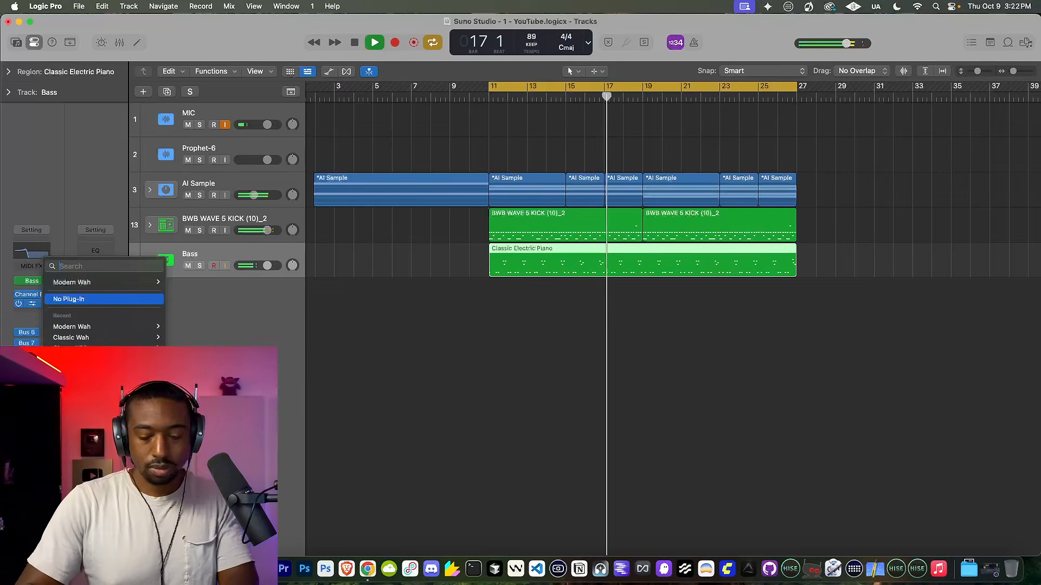
{"action": "type", "text": "auto"}
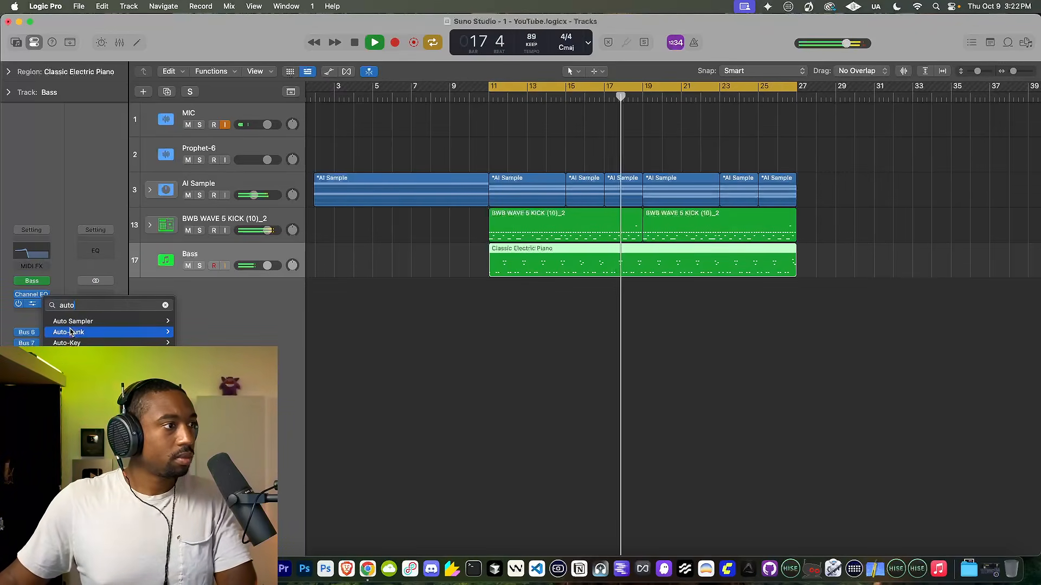
{"action": "mouse_move", "coordinate": [71, 332]}
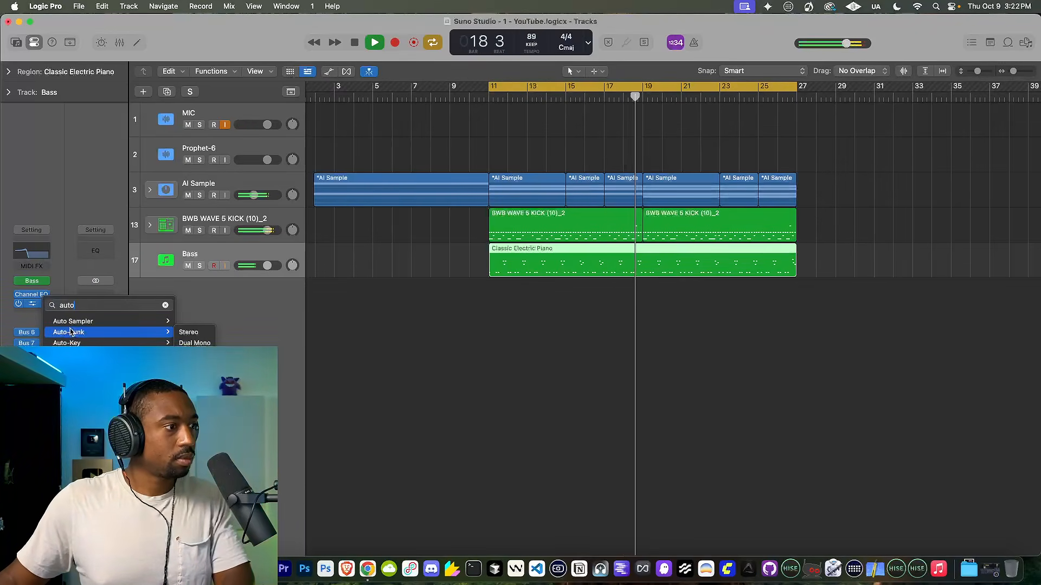
{"action": "left_click", "coordinate": [71, 365]}
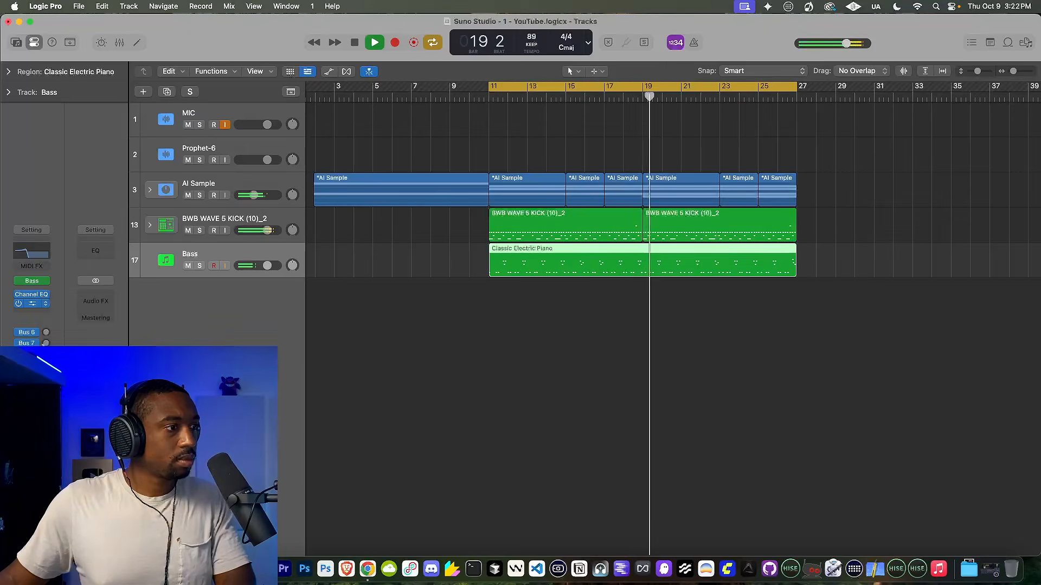
{"action": "left_click", "coordinate": [407, 171]}
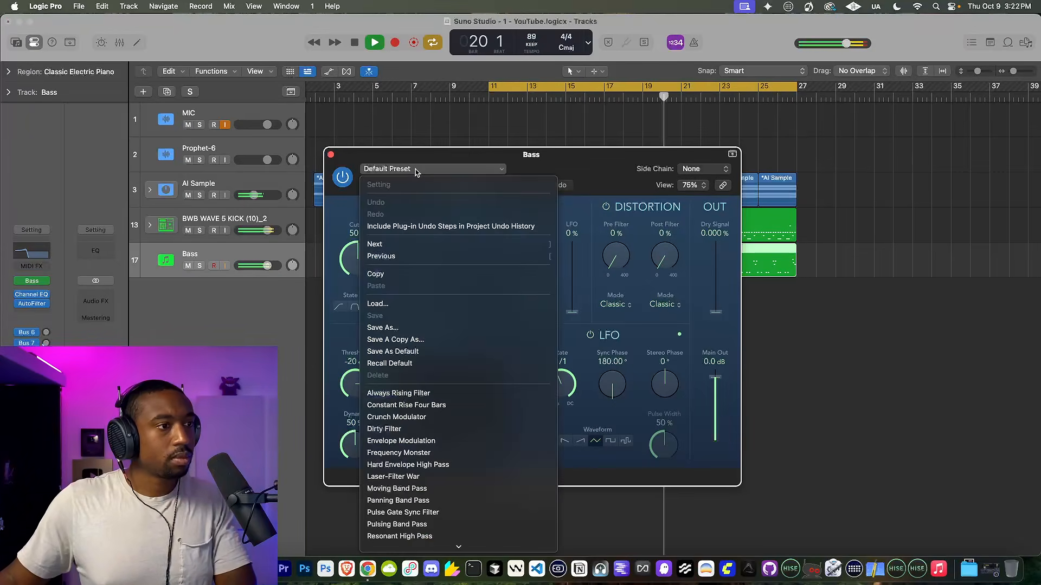
{"action": "left_click", "coordinate": [443, 534]}
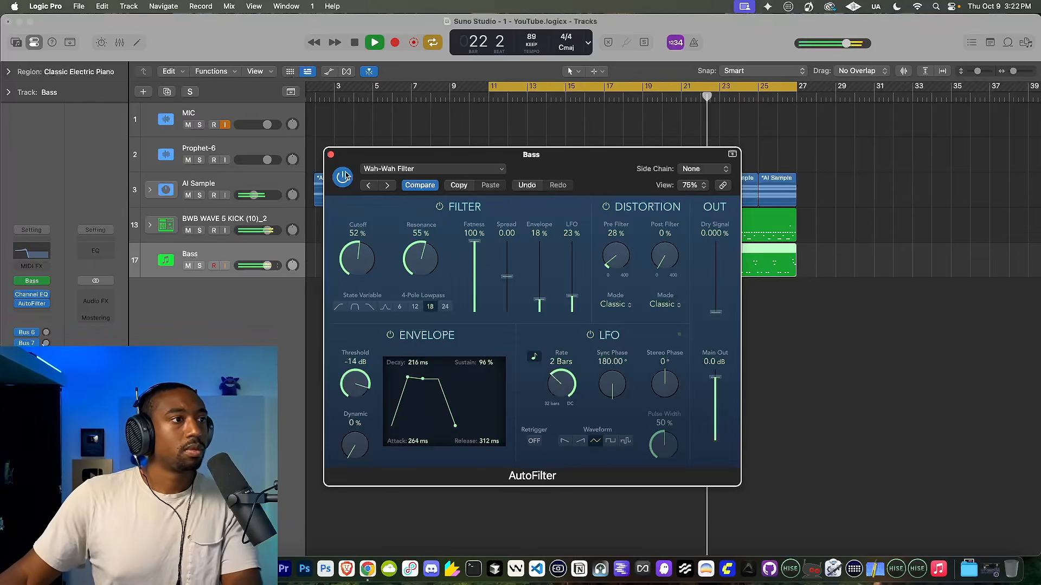
{"action": "left_click", "coordinate": [383, 171]}
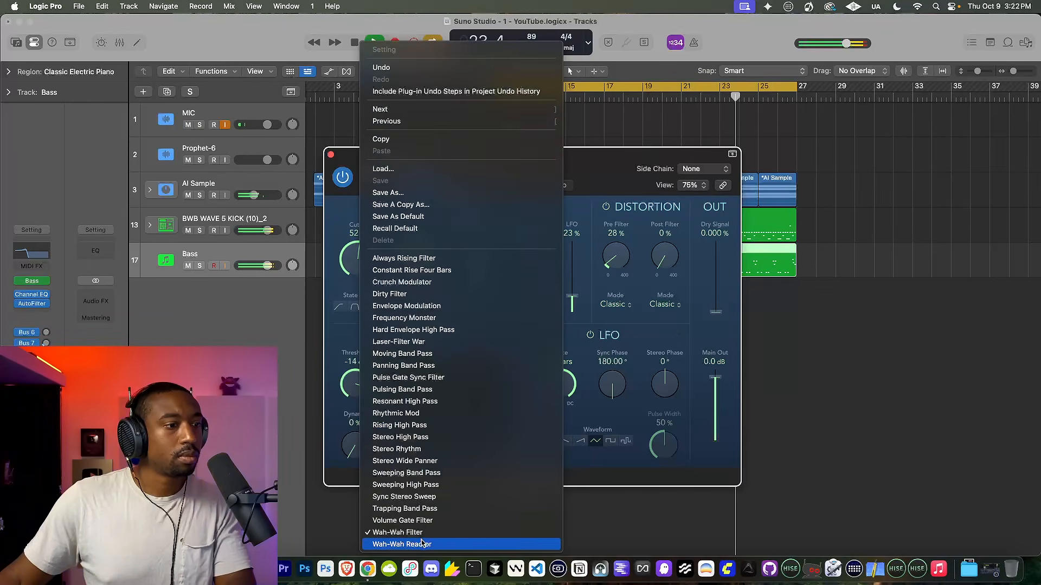
{"action": "left_click", "coordinate": [423, 544]}
{"action": "left_click", "coordinate": [330, 155]}
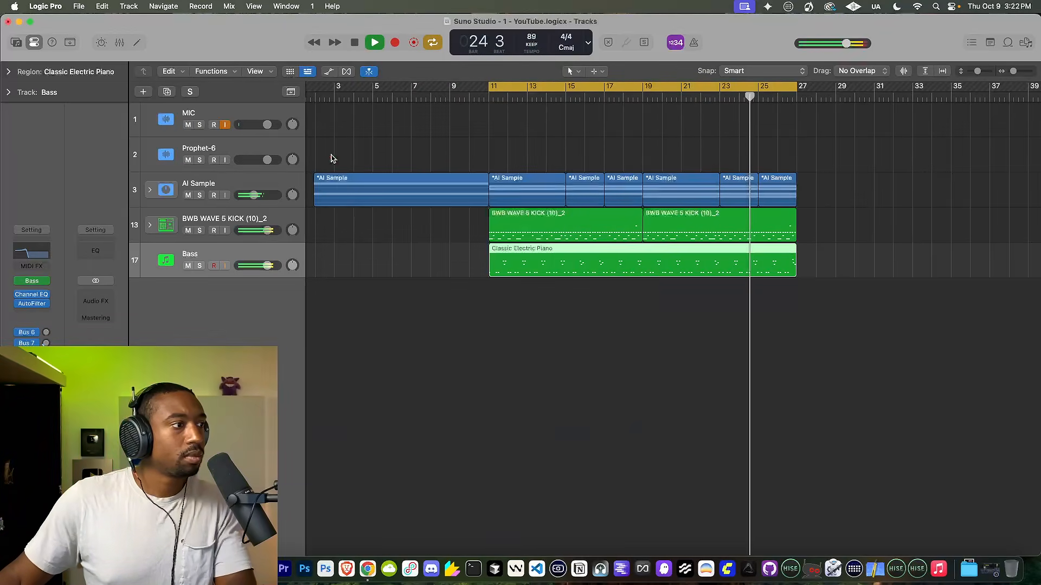
Step: Replace AutoFilter on the Bass track with the stereo Fuzz-Wah plug-in, raise its fuzz gain, and try a higher auto-wah depth during playback
{"action": "left_click", "coordinate": [47, 306]}
{"action": "type", "text": "wah"}
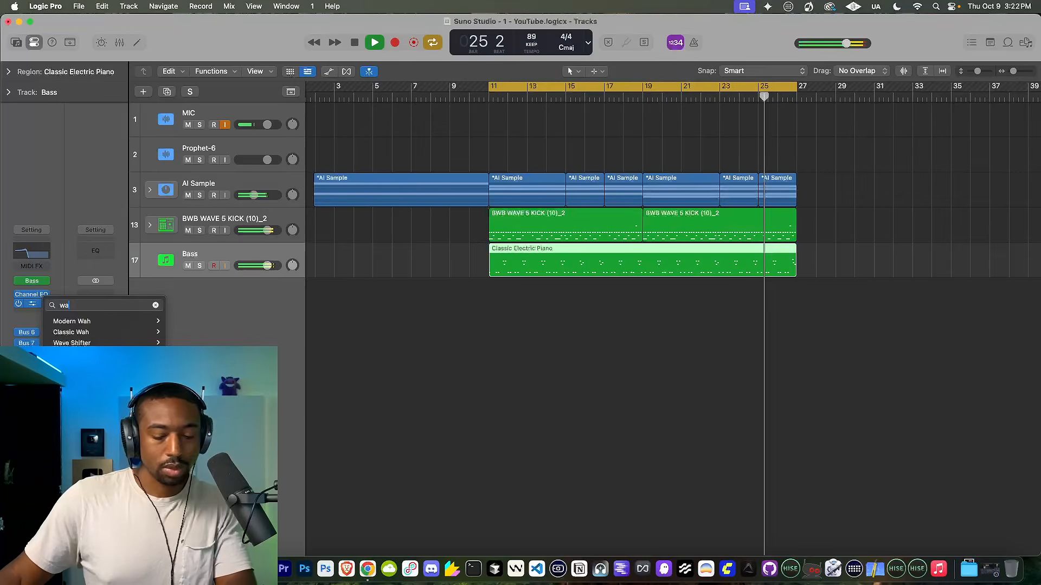
{"action": "mouse_move", "coordinate": [108, 342]}
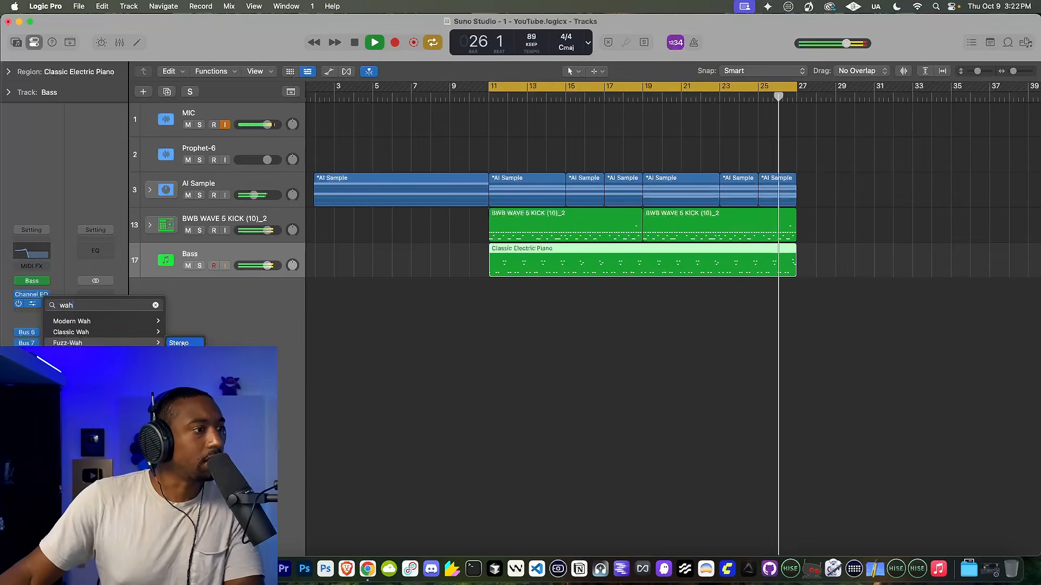
{"action": "left_click", "coordinate": [182, 343]}
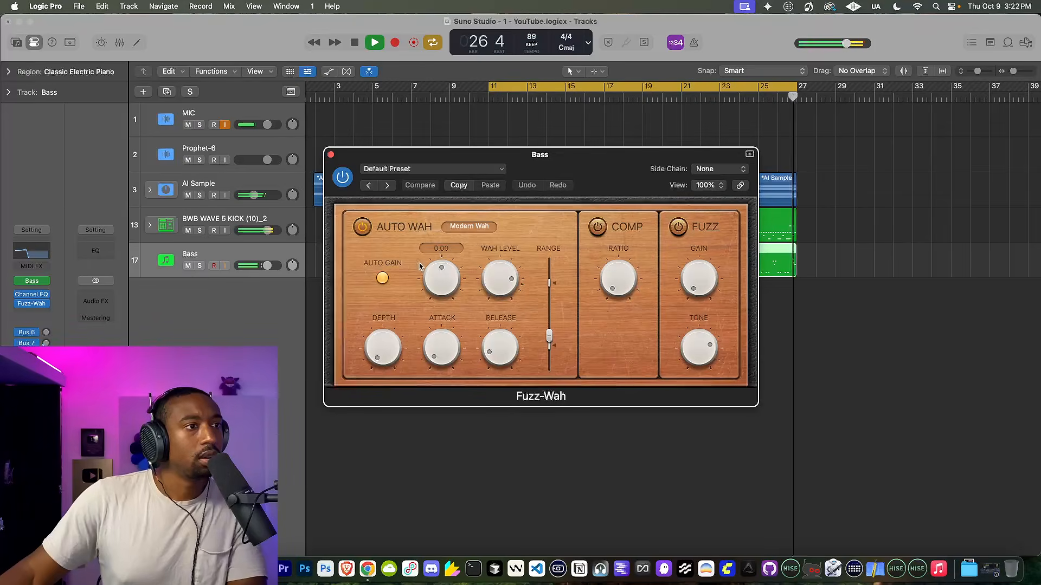
{"action": "left_click", "coordinate": [681, 229]}
{"action": "left_click_drag", "start_coordinate": [699, 282], "coordinate": [699, 249]}
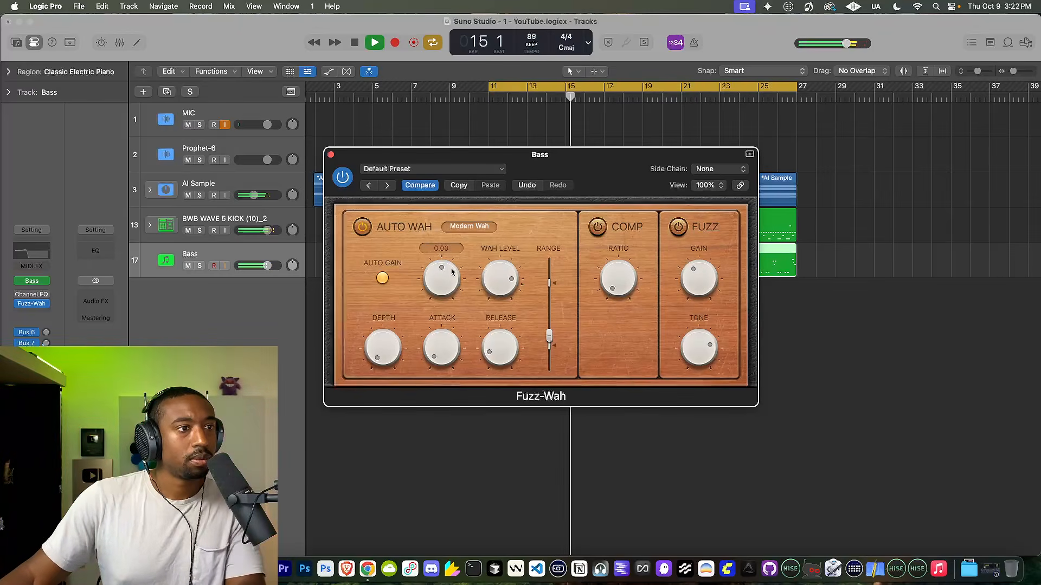
{"action": "mouse_move", "coordinate": [495, 285]}
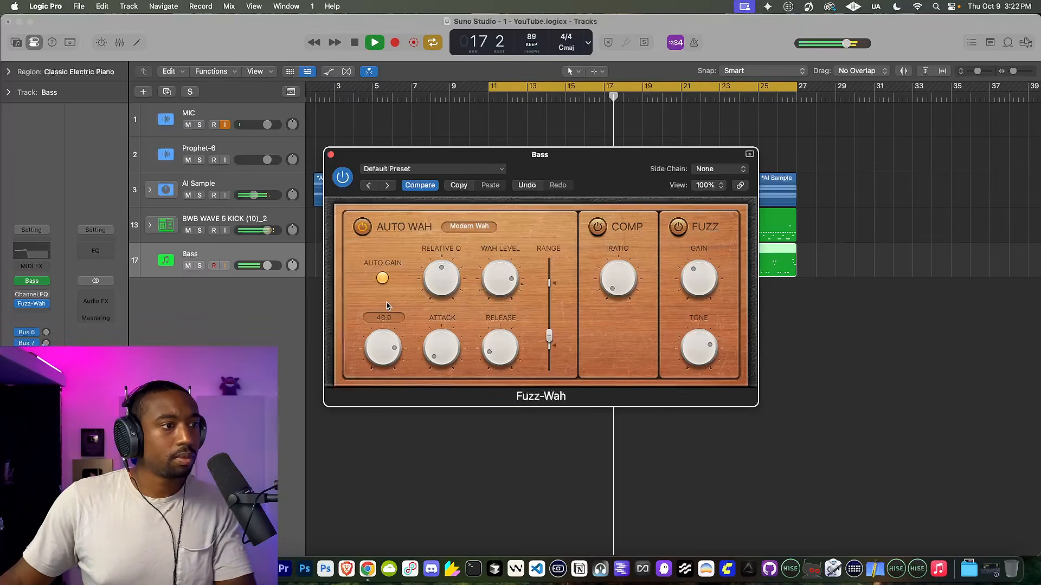
Step: Solo the MIC and Bass tracks and adjust Fuzz-Wah's Relative Q, Wah Level, Range and Depth while the bass plays
{"action": "left_click", "coordinate": [199, 266]}
{"action": "key", "text": "space"}
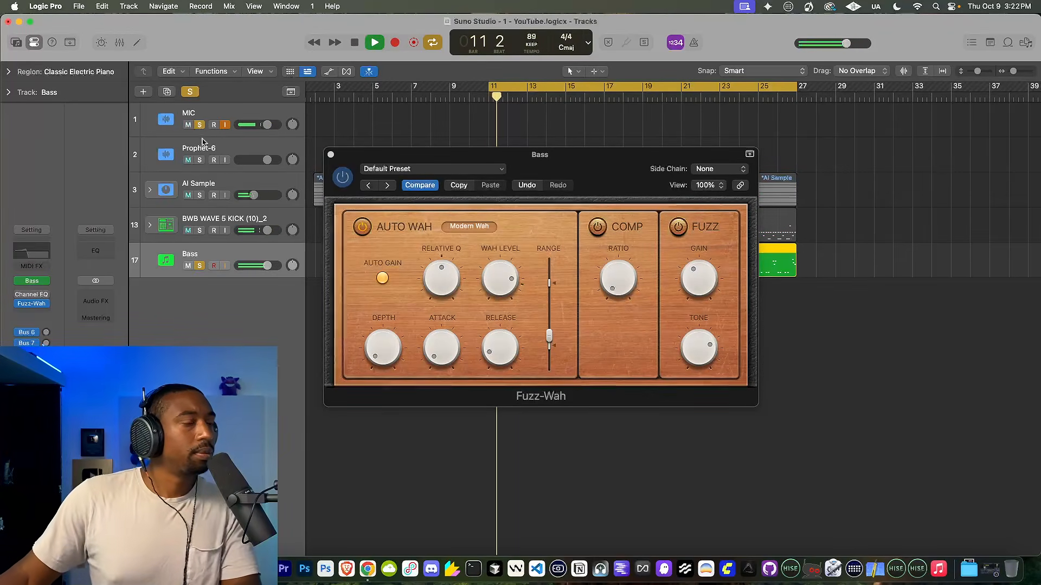
{"action": "left_click_drag", "start_coordinate": [441, 277], "coordinate": [440, 296]}
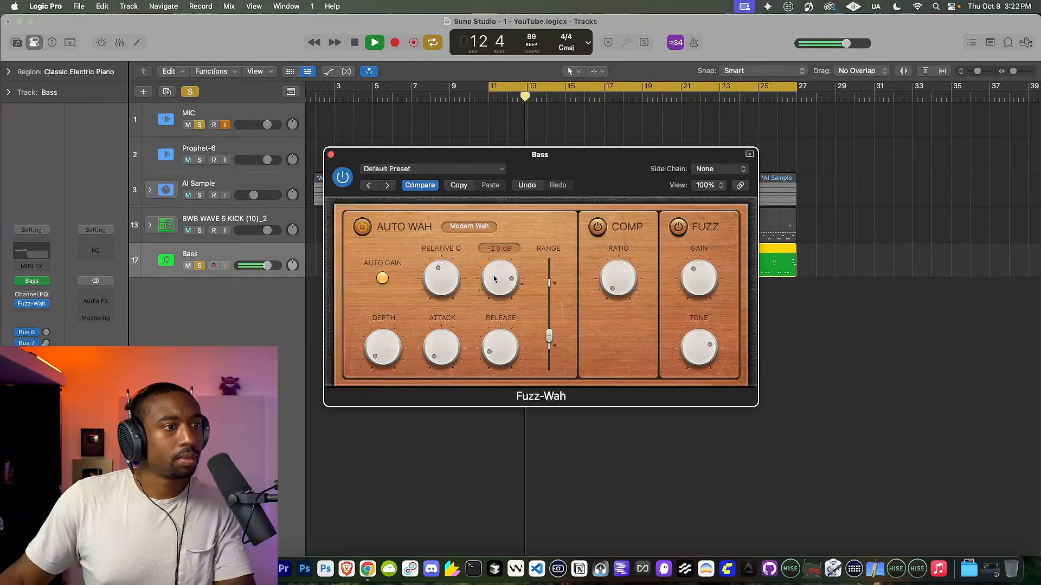
{"action": "scroll", "coordinate": [489, 279], "scroll_direction": "up", "scroll_amount": 2}
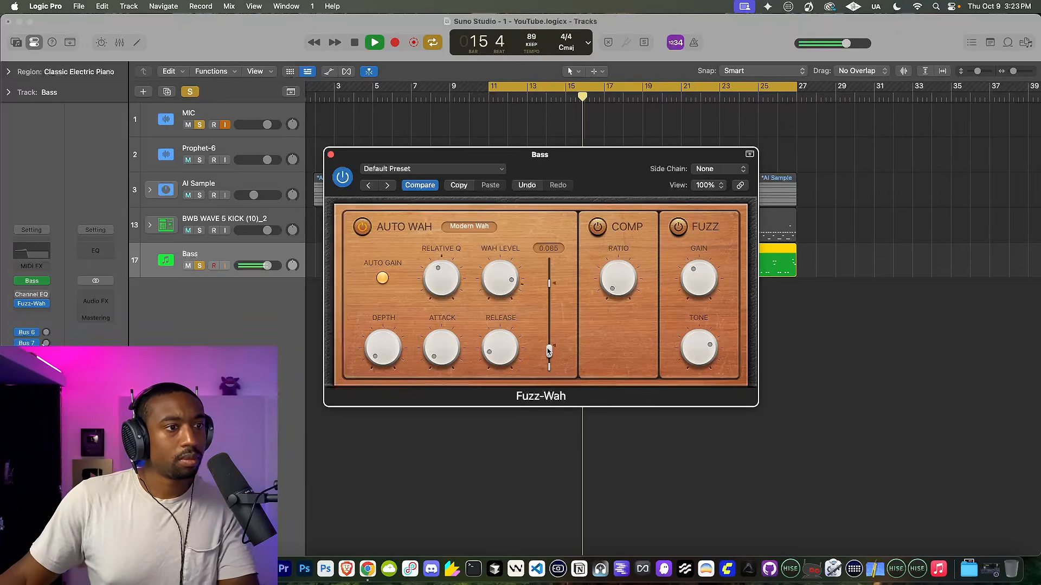
{"action": "left_click_drag", "start_coordinate": [551, 360], "coordinate": [550, 359]}
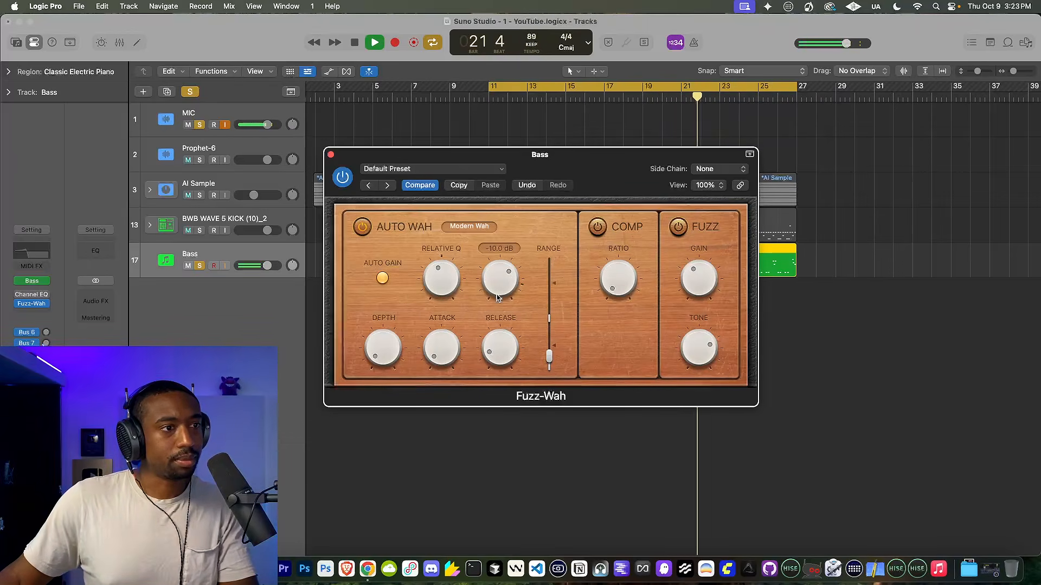
{"action": "left_click_drag", "start_coordinate": [442, 283], "coordinate": [445, 243]}
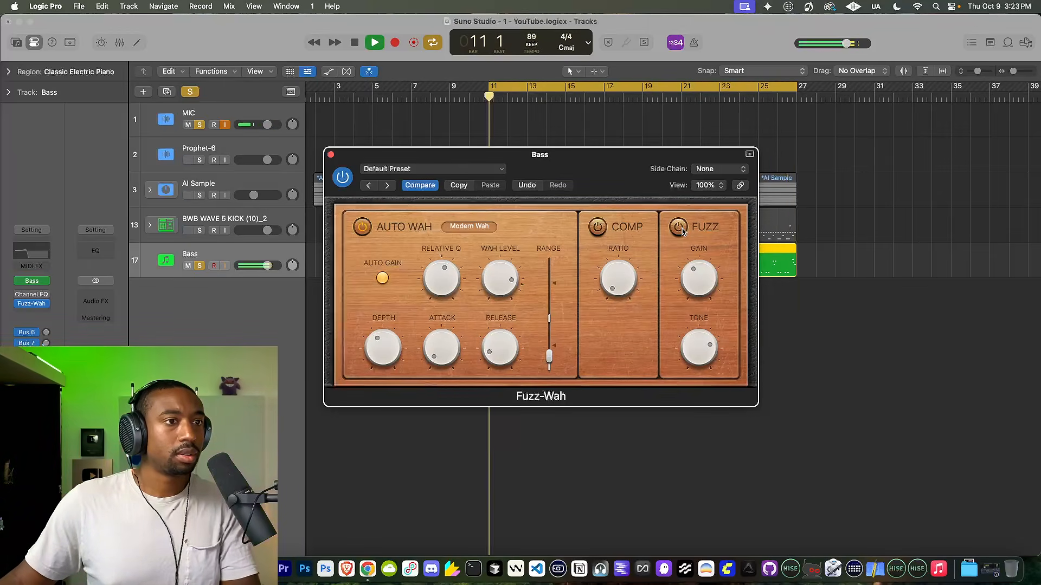
Step: Close the Fuzz-Wah window and unsolo the Bass and MIC tracks to hear the full mix
{"action": "left_click", "coordinate": [330, 156]}
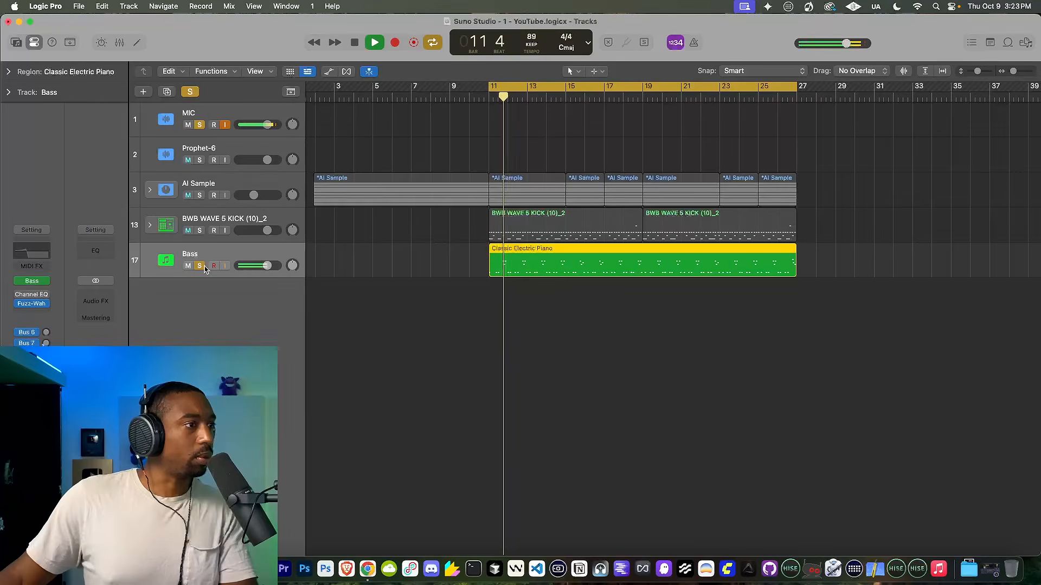
{"action": "left_click", "coordinate": [200, 266]}
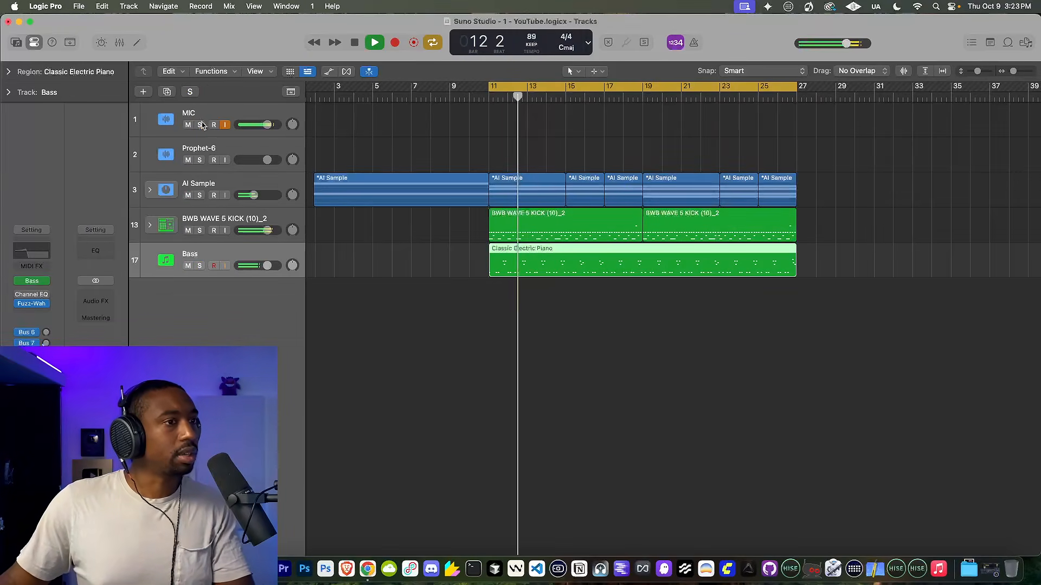
{"action": "left_click", "coordinate": [199, 125]}
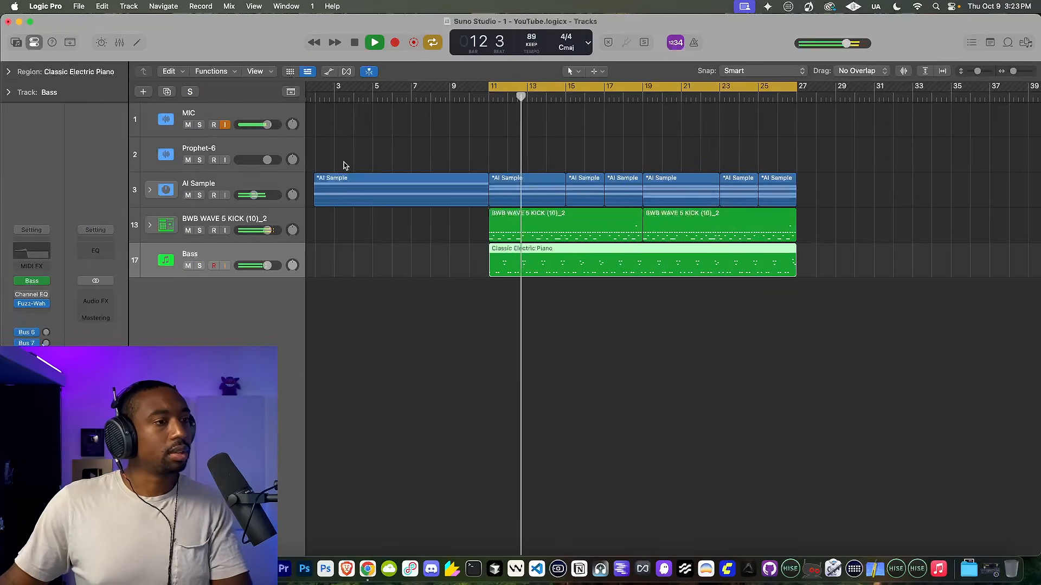
Step: Move the active Channel EQ after Fuzz-Wah on the Bass track and raise its high-cut frequency to 610 Hz
{"action": "left_click", "coordinate": [18, 295]}
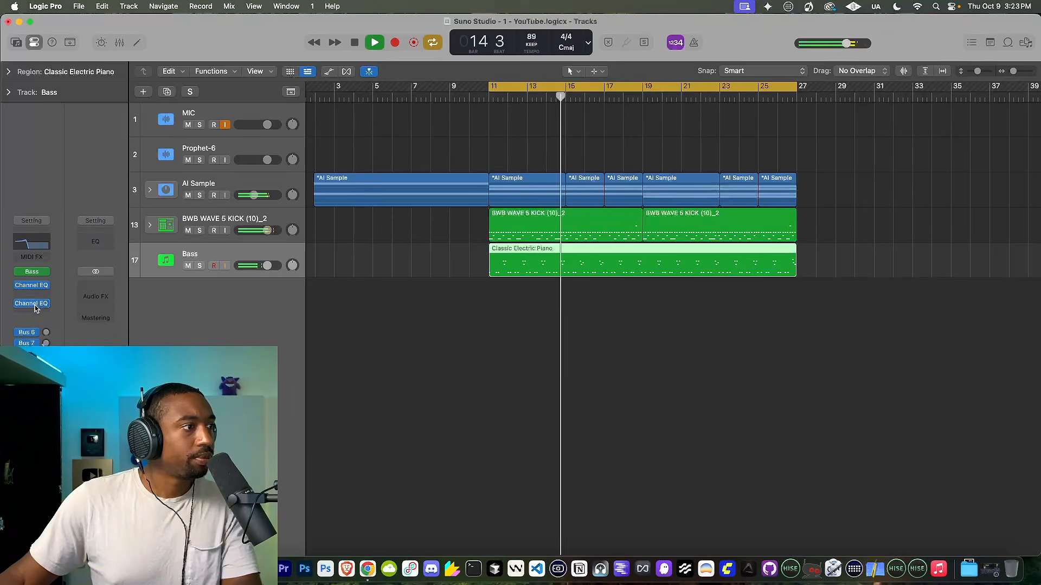
{"action": "left_click_drag", "start_coordinate": [33, 313], "coordinate": [34, 312]}
{"action": "left_click", "coordinate": [33, 305]}
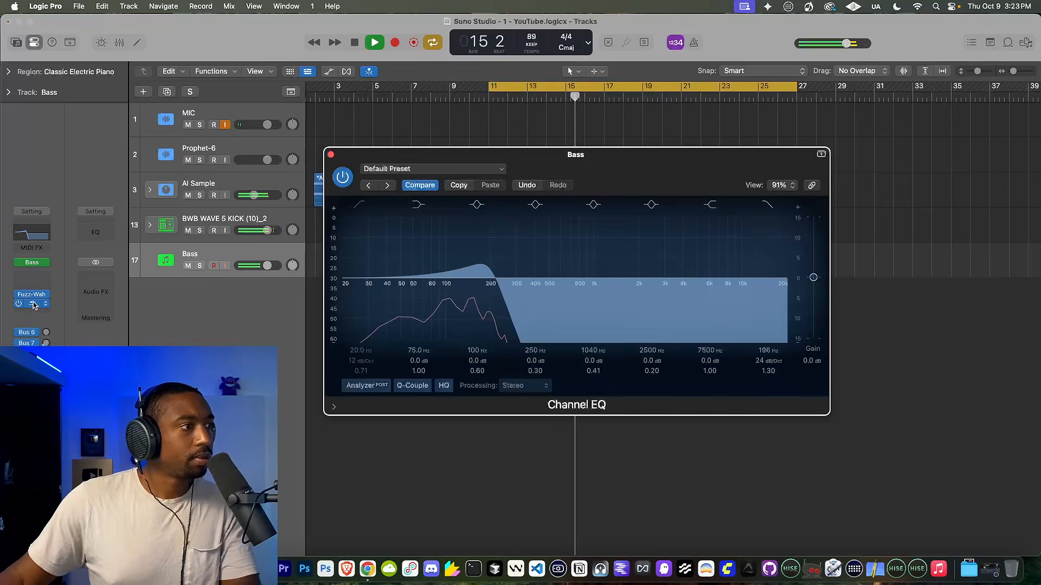
{"action": "left_click_drag", "start_coordinate": [488, 268], "coordinate": [562, 268]}
{"action": "left_click", "coordinate": [330, 155]}
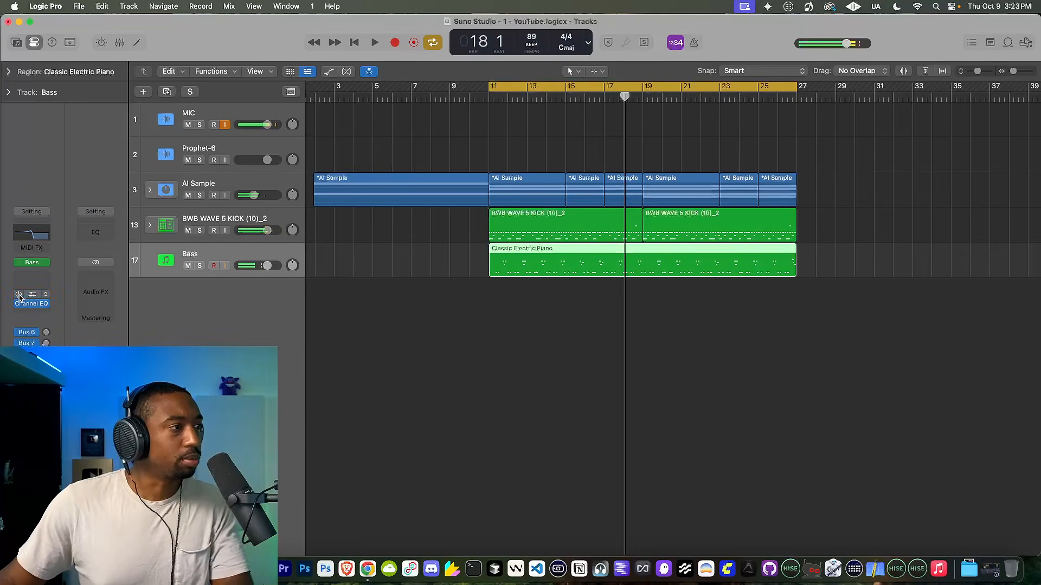
Step: Bypass Fuzz-Wah on the Bass track and lower the Channel EQ high-cut frequency to 208 Hz during playback
{"action": "key", "text": "space"}
{"action": "left_click", "coordinate": [31, 303]}
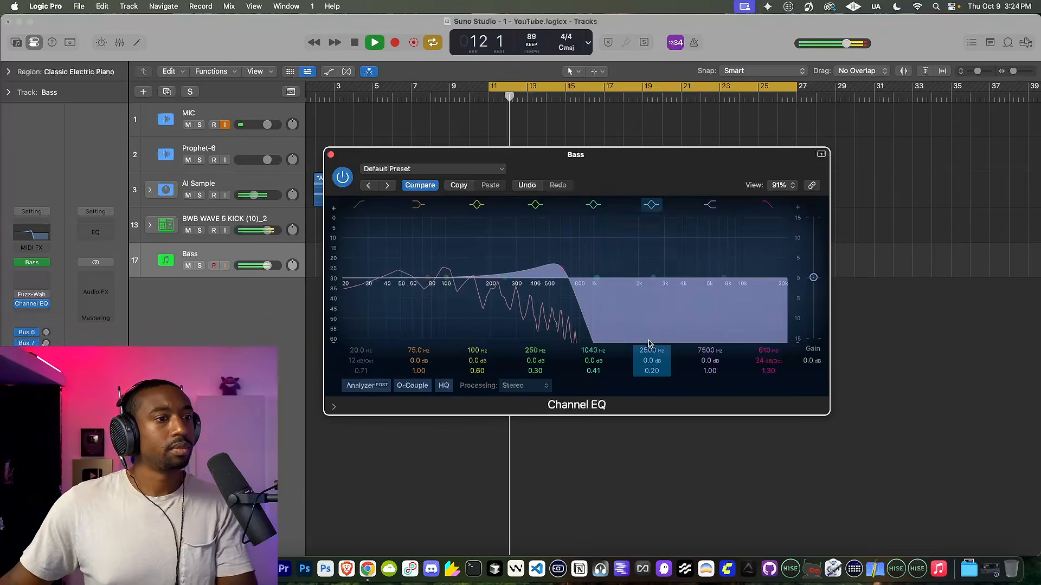
{"action": "left_click_drag", "start_coordinate": [749, 353], "coordinate": [749, 396]}
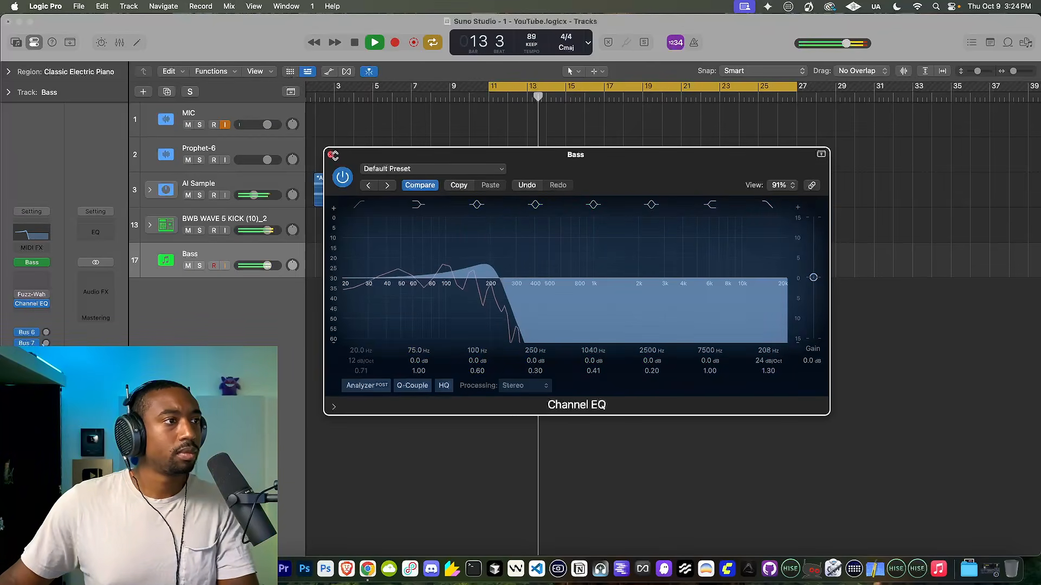
{"action": "left_click", "coordinate": [331, 155]}
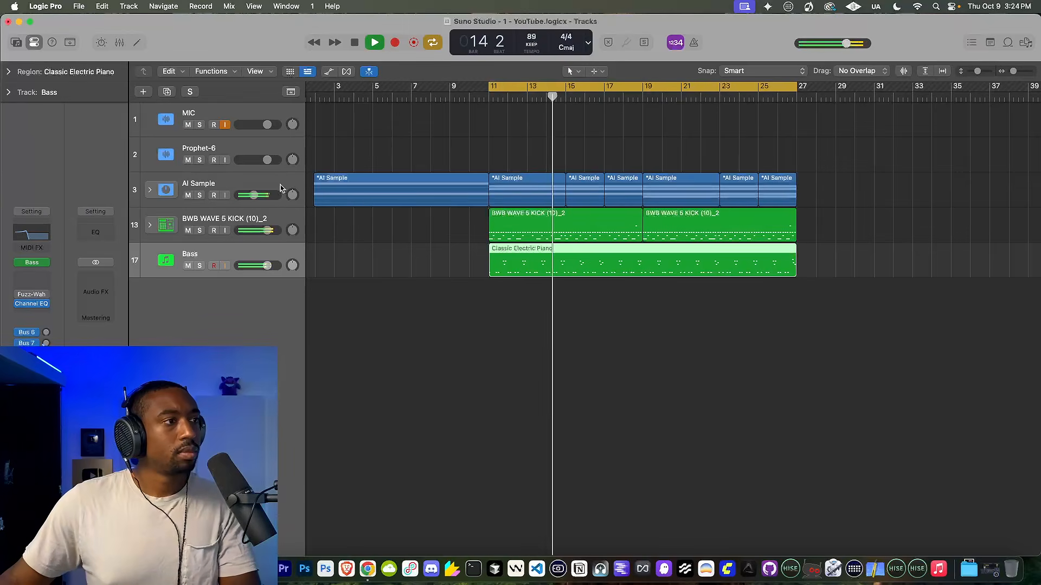
Step: Insert ChromaGlow after Channel EQ on the Bass track, adjust its Drive amount while listening, and close its window
{"action": "left_click", "coordinate": [31, 312]}
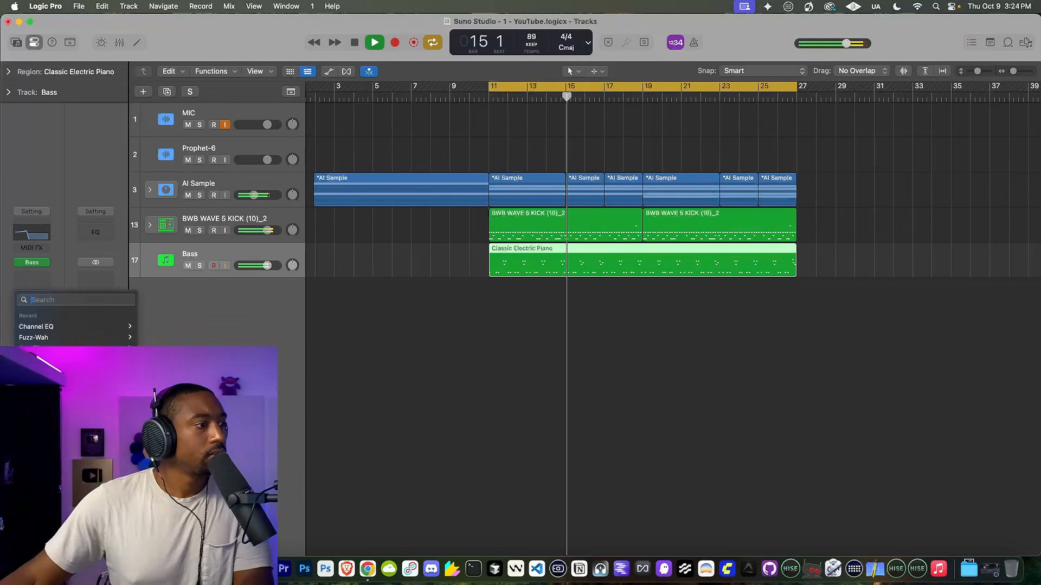
{"action": "mouse_move", "coordinate": [48, 414]}
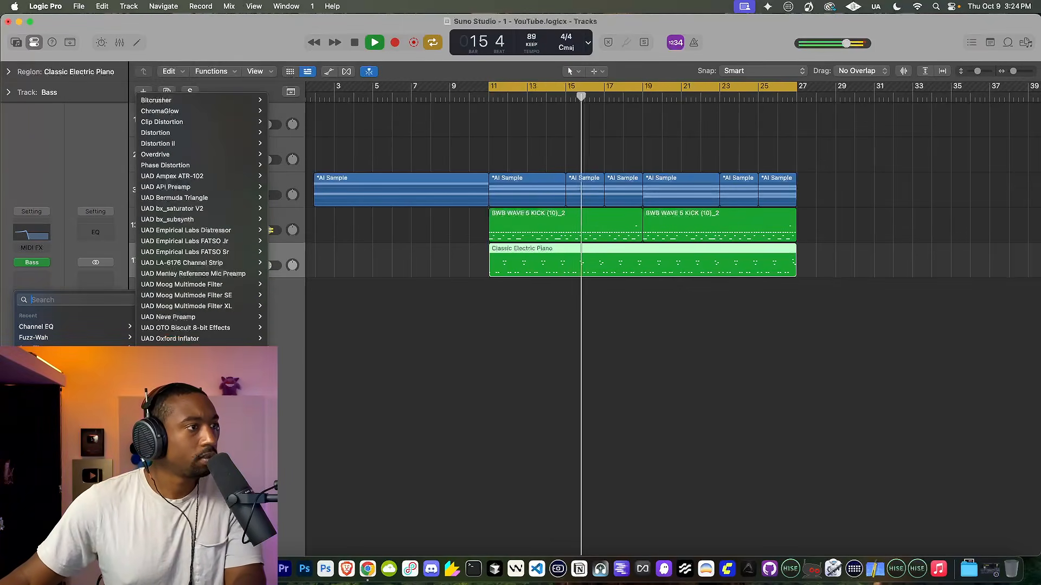
{"action": "mouse_move", "coordinate": [200, 113]}
{"action": "left_click", "coordinate": [281, 111]}
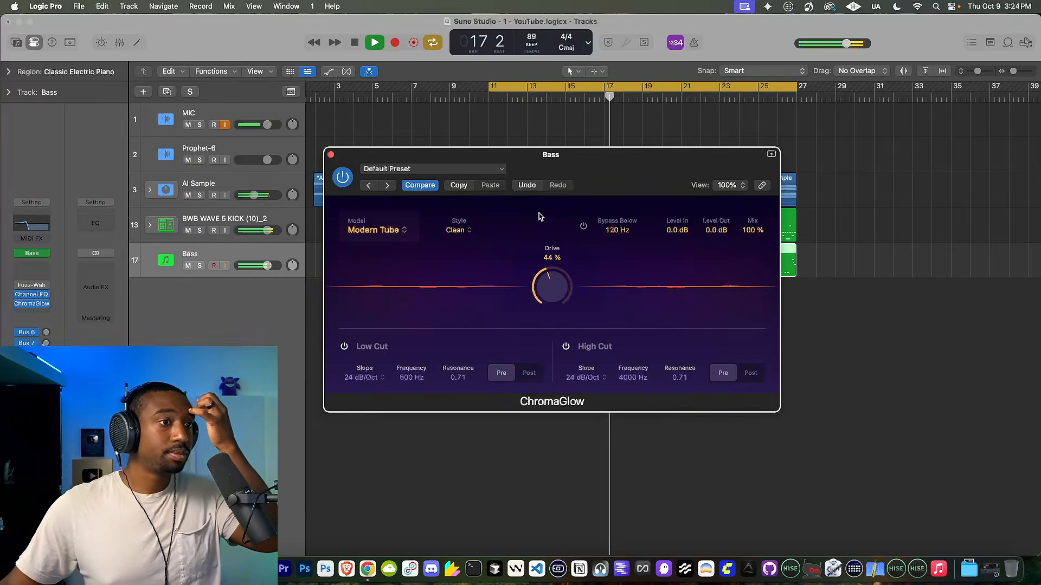
{"action": "mouse_move", "coordinate": [563, 294]}
{"action": "left_mouse_down"}
{"action": "mouse_move", "coordinate": [556, 256]}
{"action": "mouse_move", "coordinate": [554, 285]}
{"action": "left_mouse_up"}
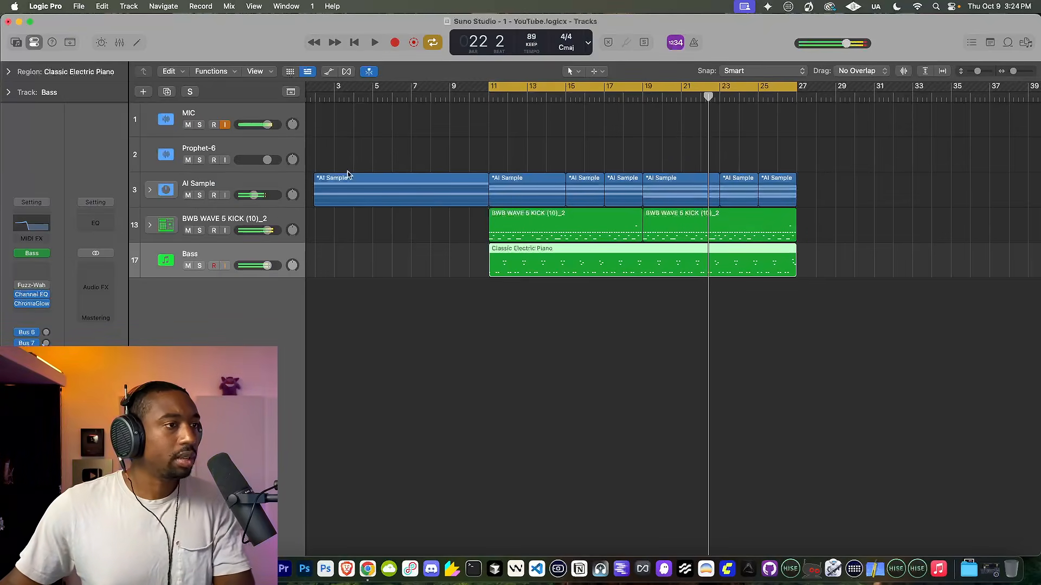
Step: Play from bar 11, expand the AI Sample stack, and mute its three Vocals regions between bars 19 and 27
{"action": "left_click", "coordinate": [488, 96]}
{"action": "left_click", "coordinate": [150, 190]}
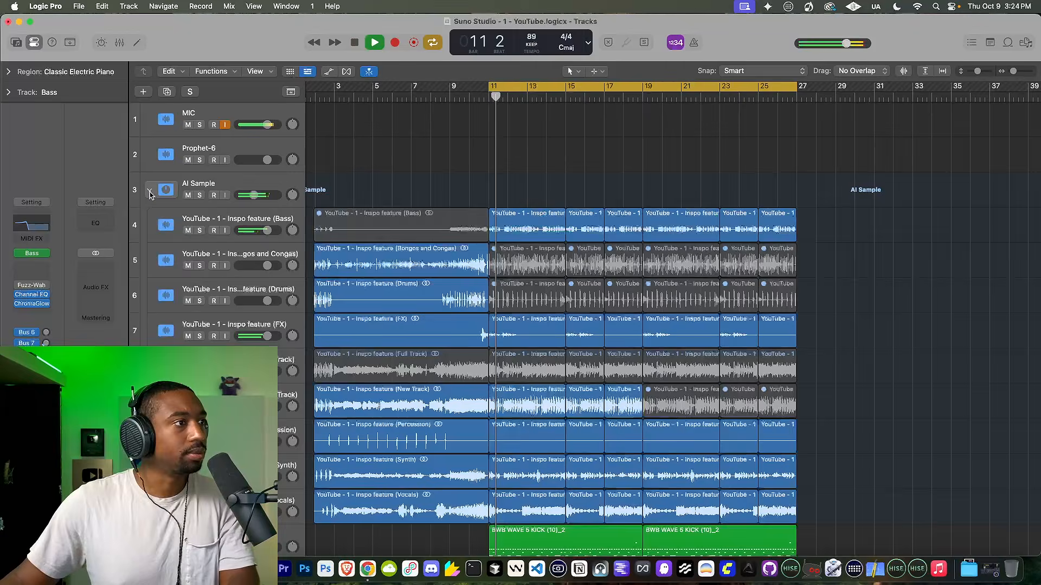
{"action": "scroll", "coordinate": [539, 302], "scroll_direction": "down", "scroll_amount": 3}
{"action": "scroll", "coordinate": [539, 301], "scroll_direction": "down", "scroll_amount": 2}
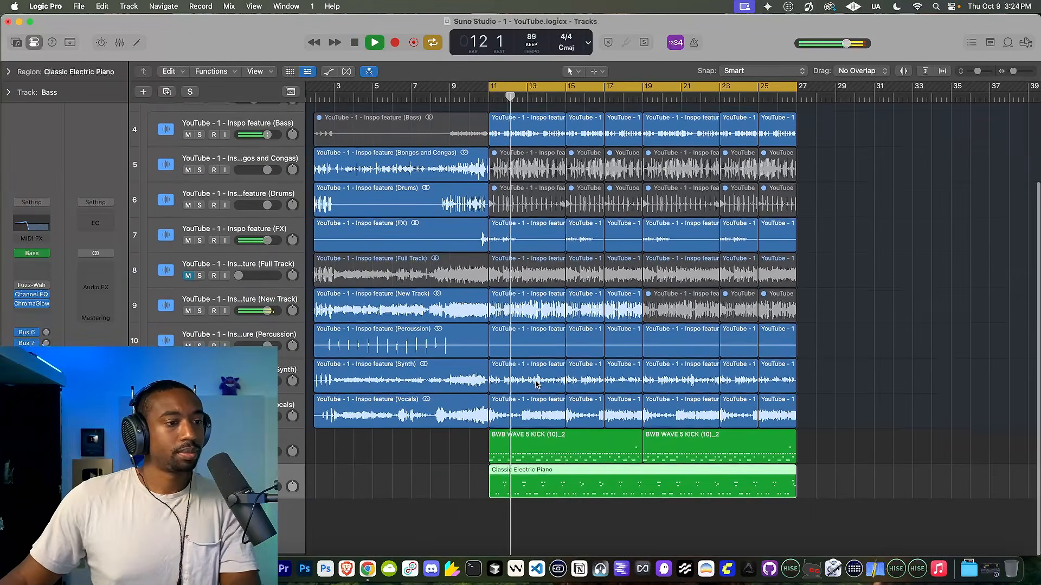
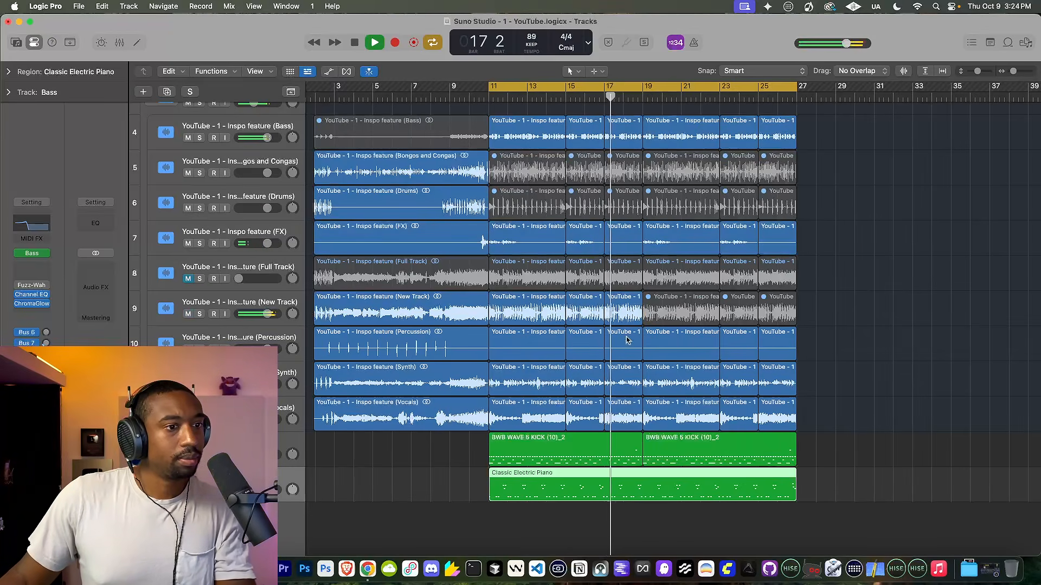
{"action": "right_click", "coordinate": [663, 411]}
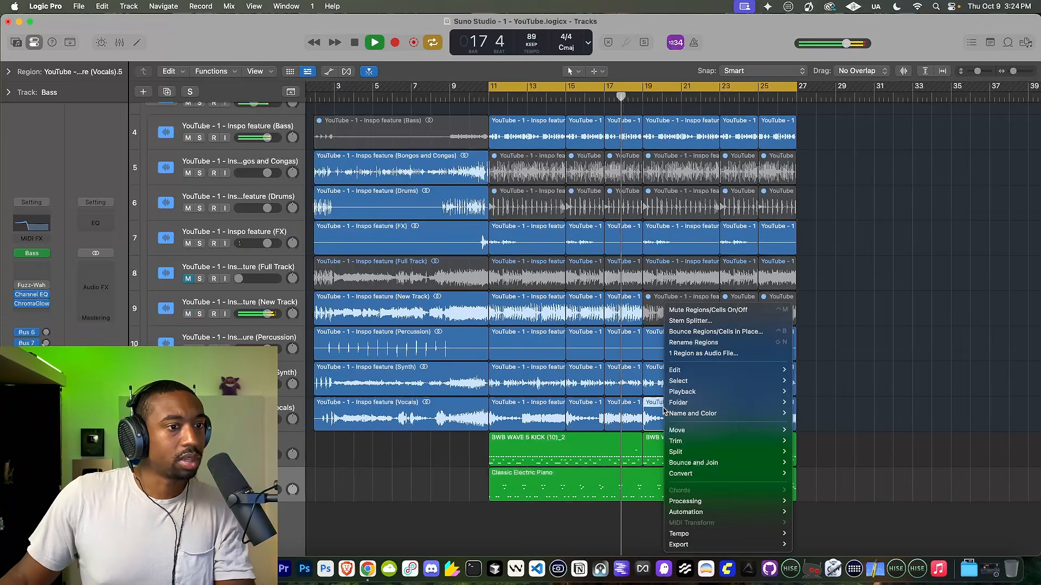
{"action": "left_click", "coordinate": [692, 317]}
{"action": "right_click", "coordinate": [749, 407]}
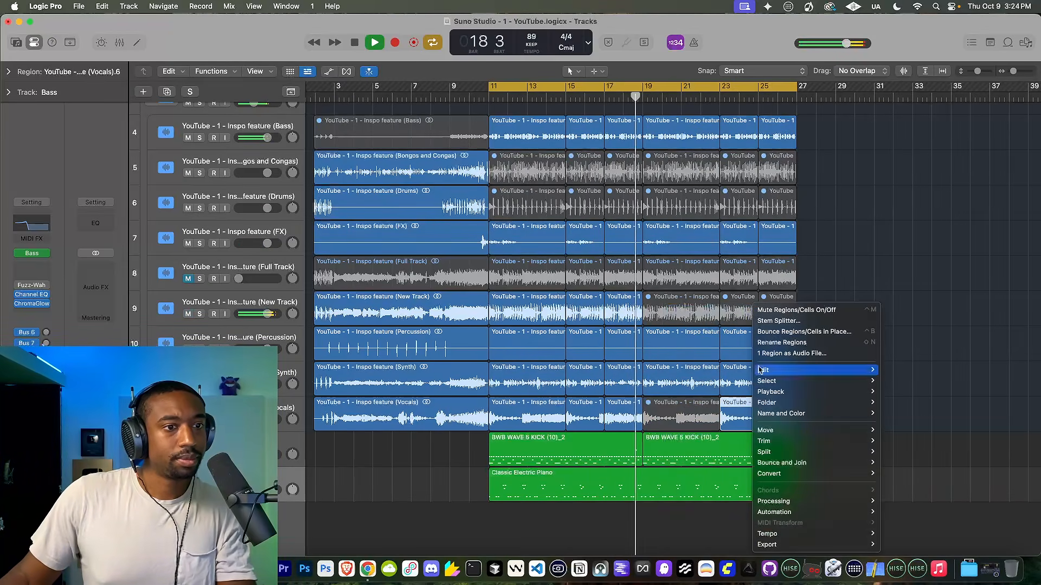
{"action": "left_click", "coordinate": [788, 310]}
{"action": "right_click", "coordinate": [766, 412]}
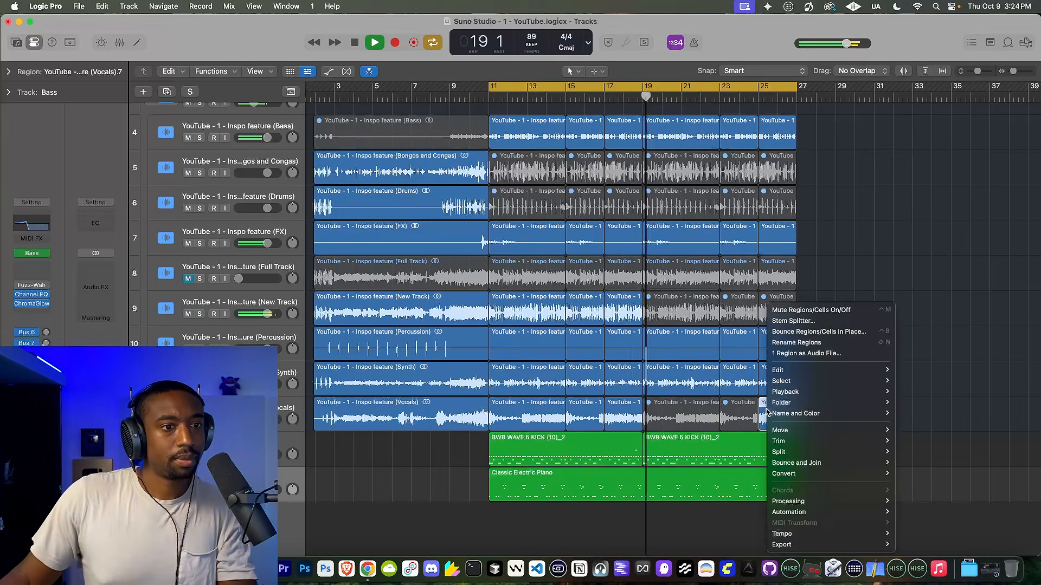
{"action": "left_click", "coordinate": [797, 310]}
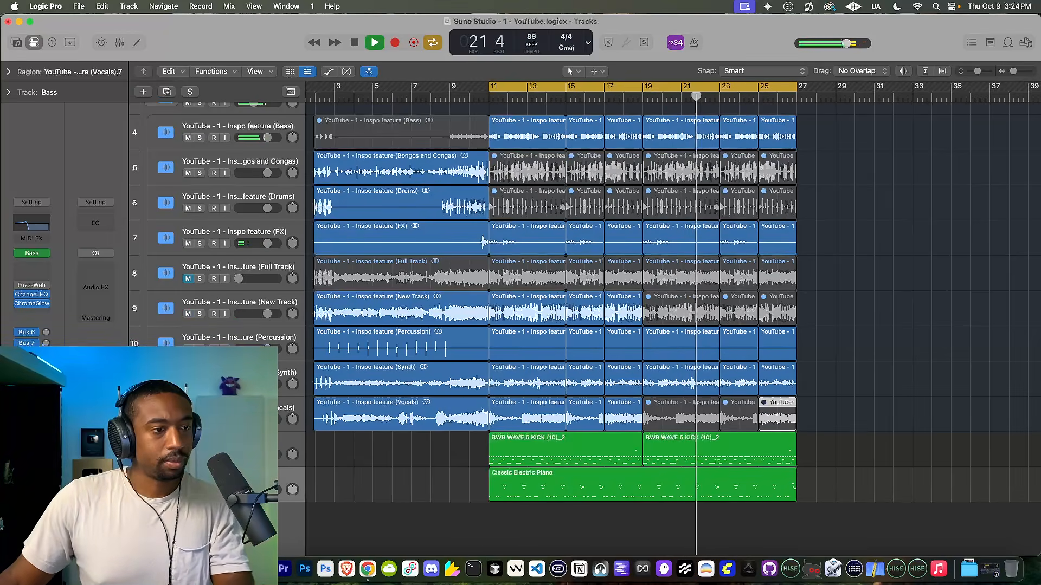
Step: Set the quantize strength of the Bass track's Classic Electric Piano region to 64 in the Piano Roll and close the editor
{"action": "double_click", "coordinate": [587, 472]}
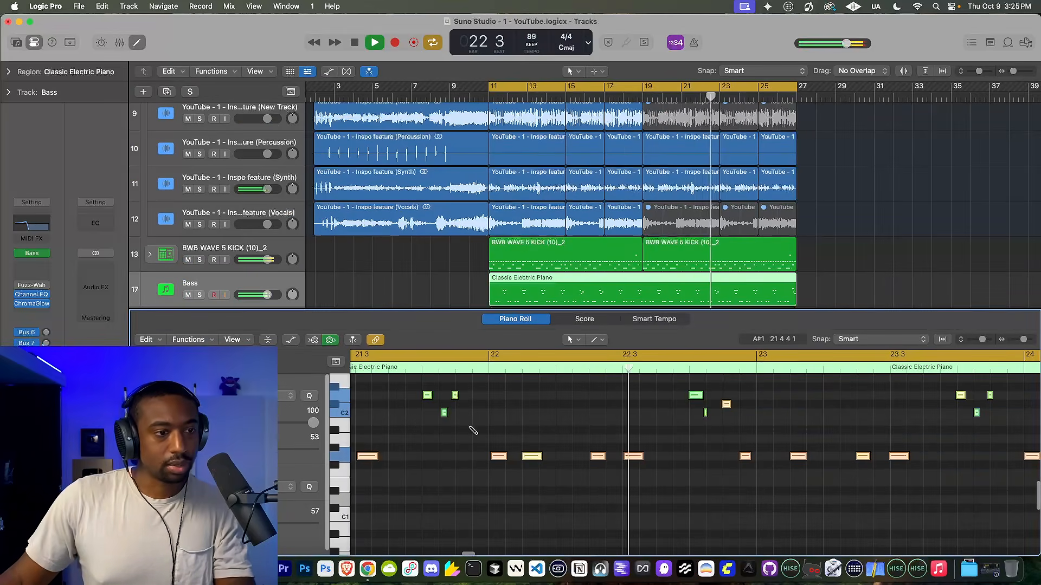
{"action": "left_click_drag", "start_coordinate": [313, 423], "coordinate": [253, 423]}
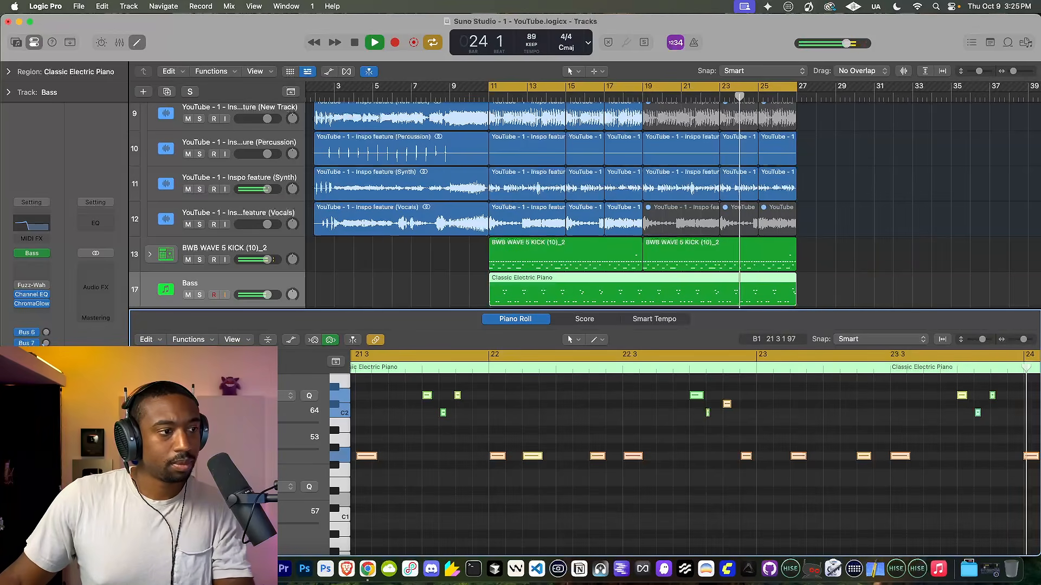
{"action": "left_click", "coordinate": [136, 44]}
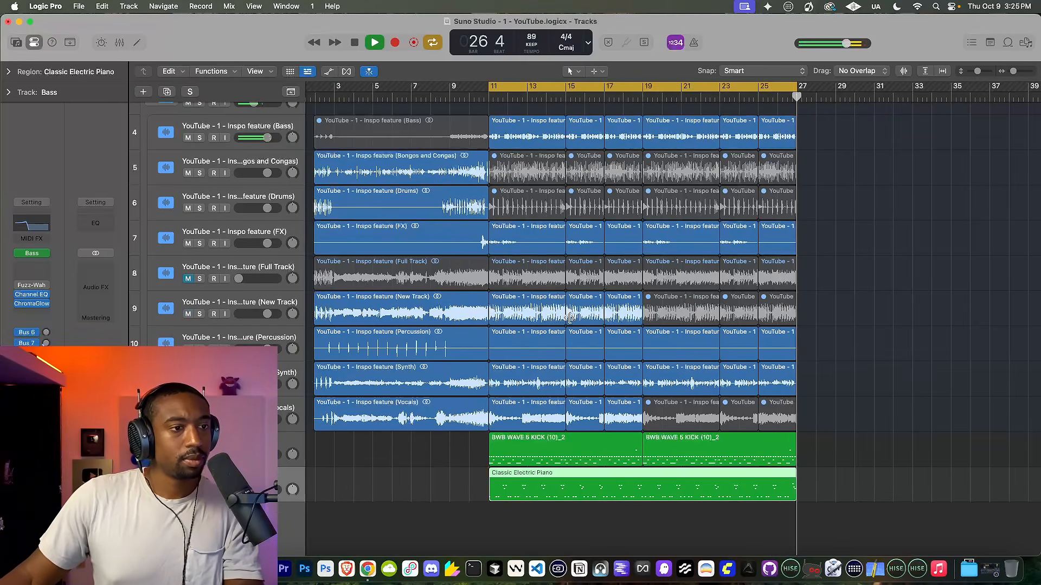
Step: Select all the AI Sample stem regions between bars 11 and 27 and repeat them once from bar 27
{"action": "left_click", "coordinate": [629, 416]}
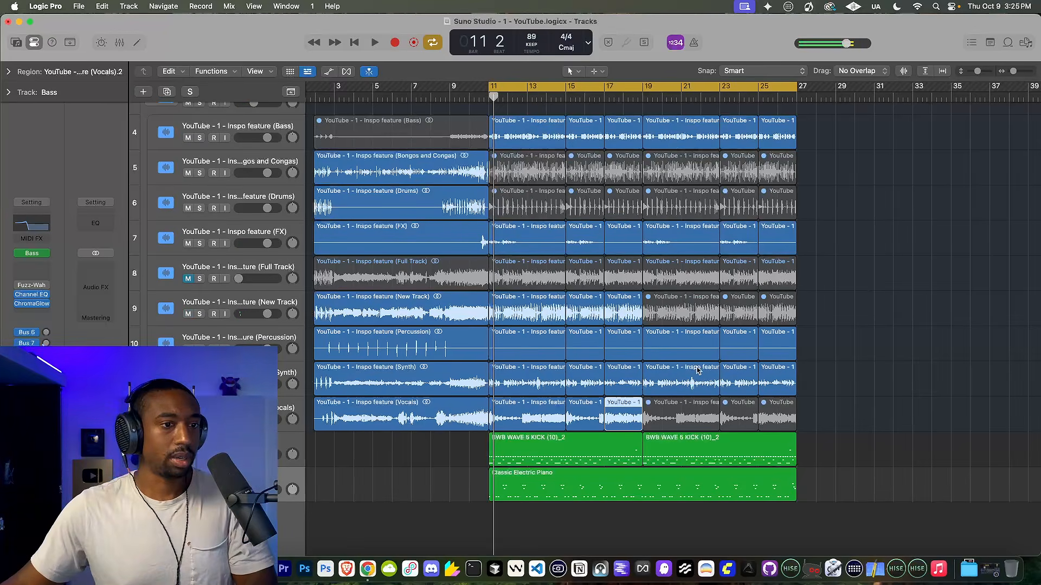
{"action": "left_click_drag", "start_coordinate": [816, 416], "coordinate": [507, 112]}
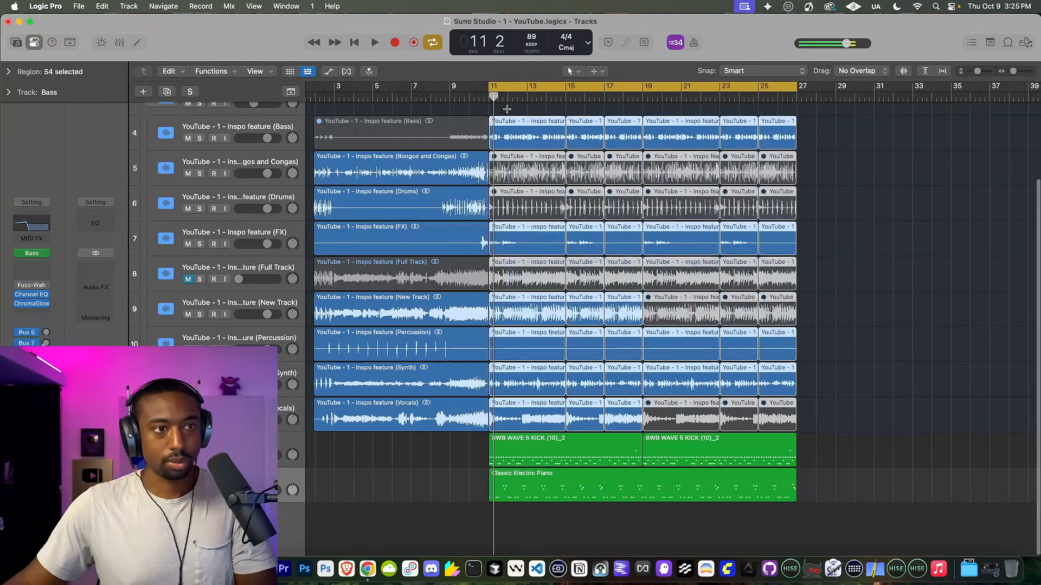
{"action": "key", "text": "super+r"}
{"action": "scroll", "coordinate": [830, 205], "scroll_direction": "right", "scroll_amount": 5}
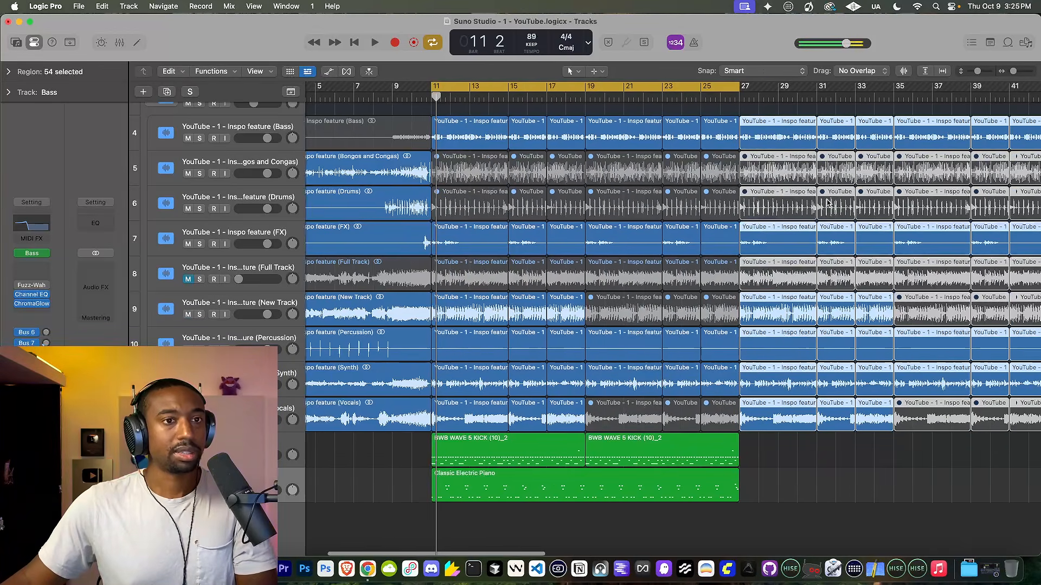
Step: Unmute all the repeated stem regions between bars 27 and 43 and place the playhead at bar 27
{"action": "right_click", "coordinate": [859, 413]}
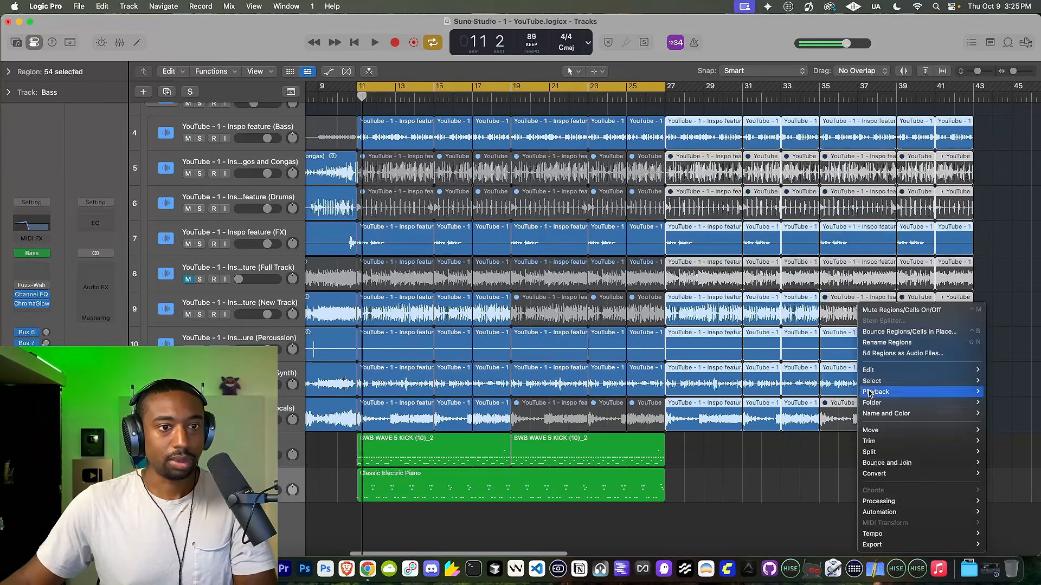
{"action": "left_click", "coordinate": [906, 309]}
{"action": "right_click", "coordinate": [854, 413]}
{"action": "left_click", "coordinate": [905, 309]}
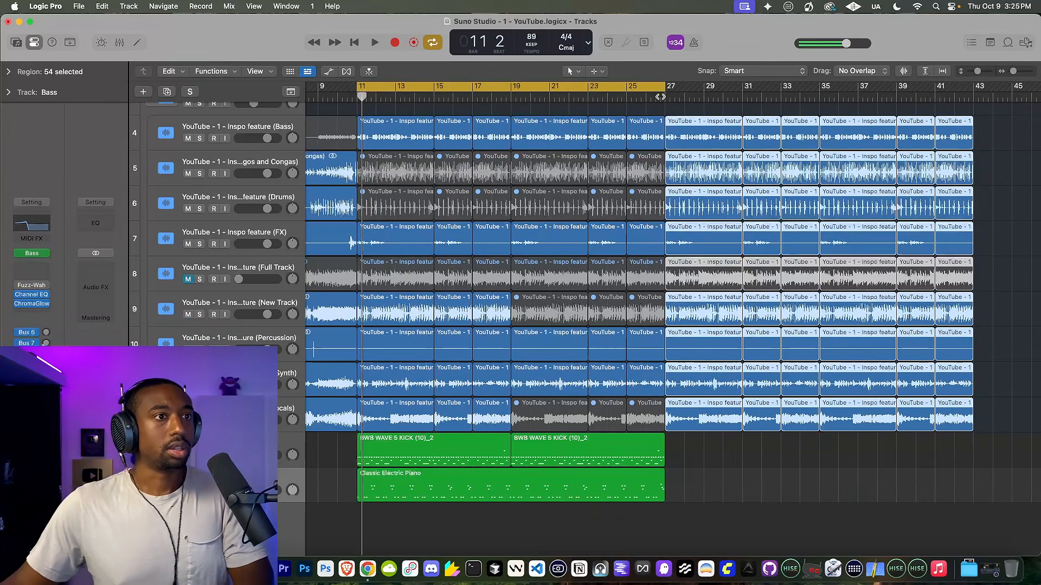
{"action": "left_click", "coordinate": [661, 96]}
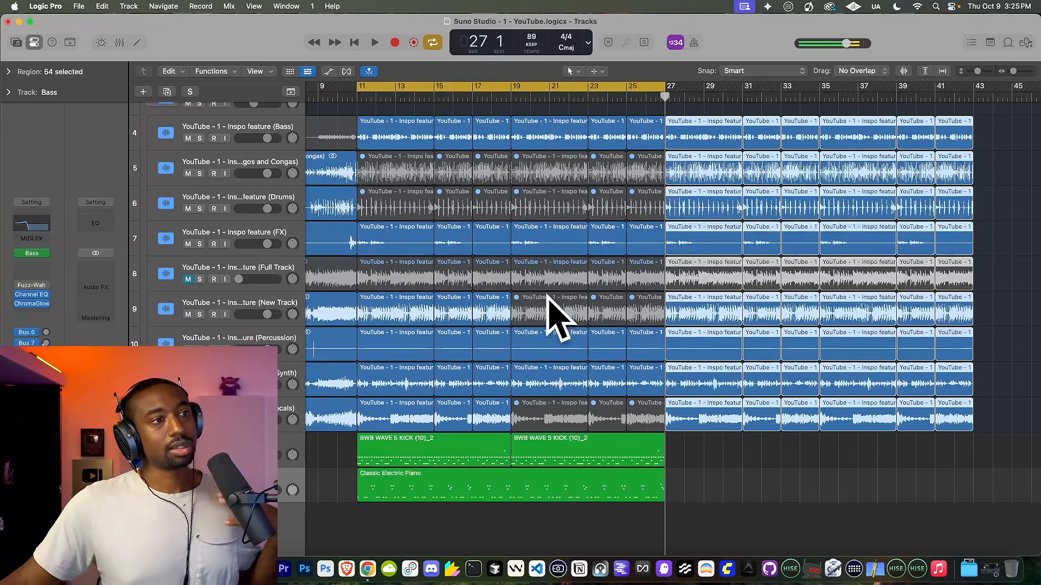
Step: Play from bar 11 and mute the three New Track stem regions between bars 11 and 19
{"action": "left_click", "coordinate": [356, 98]}
{"action": "key", "text": "space"}
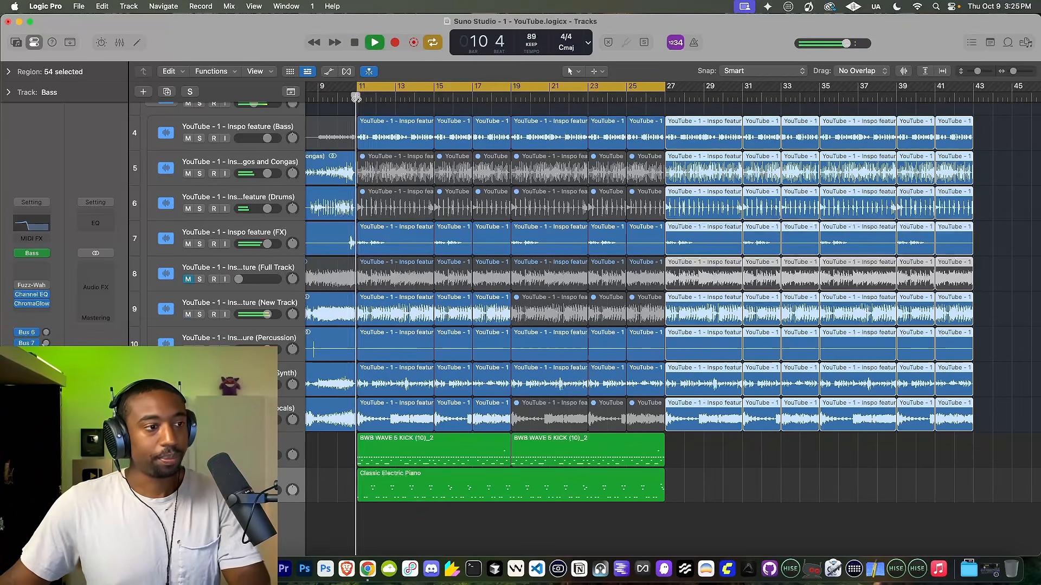
{"action": "key", "text": "space"}
{"action": "right_click", "coordinate": [396, 304]}
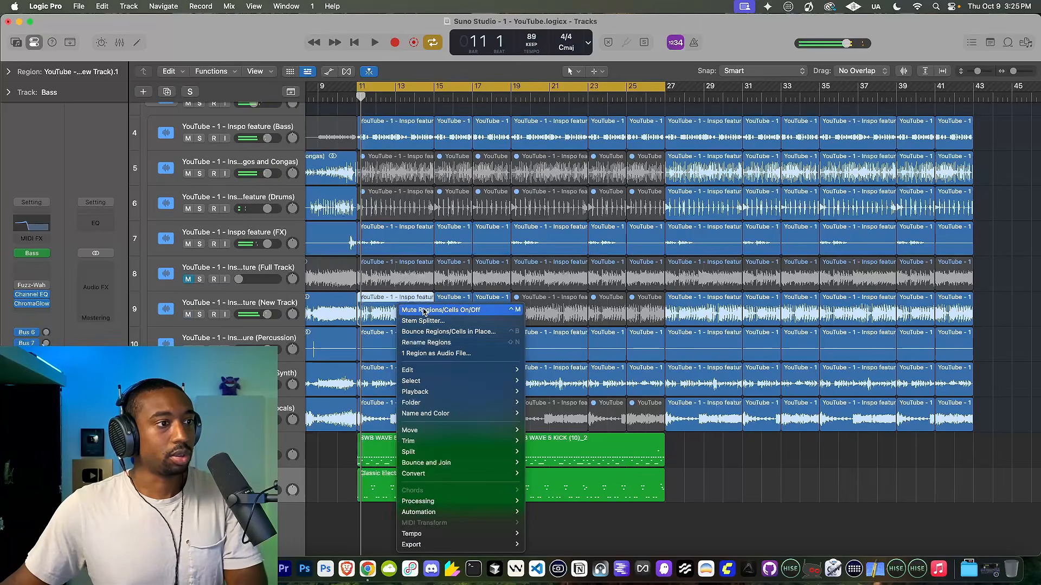
{"action": "left_click", "coordinate": [422, 309]}
{"action": "left_click", "coordinate": [445, 307]}
{"action": "right_click", "coordinate": [448, 307]}
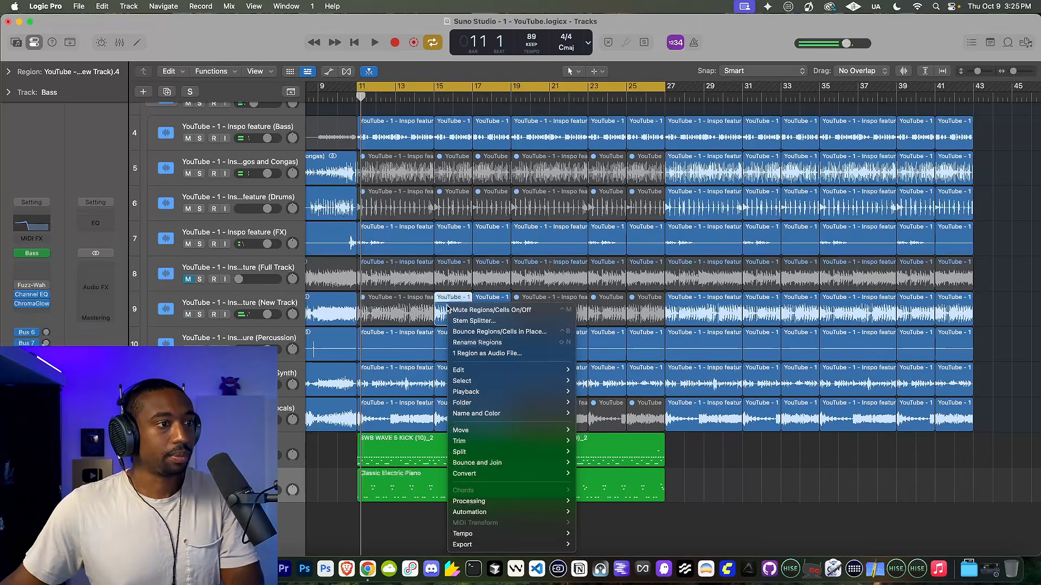
{"action": "left_click", "coordinate": [465, 310]}
{"action": "key", "text": "space"}
{"action": "right_click", "coordinate": [475, 305]}
{"action": "left_click", "coordinate": [487, 310]}
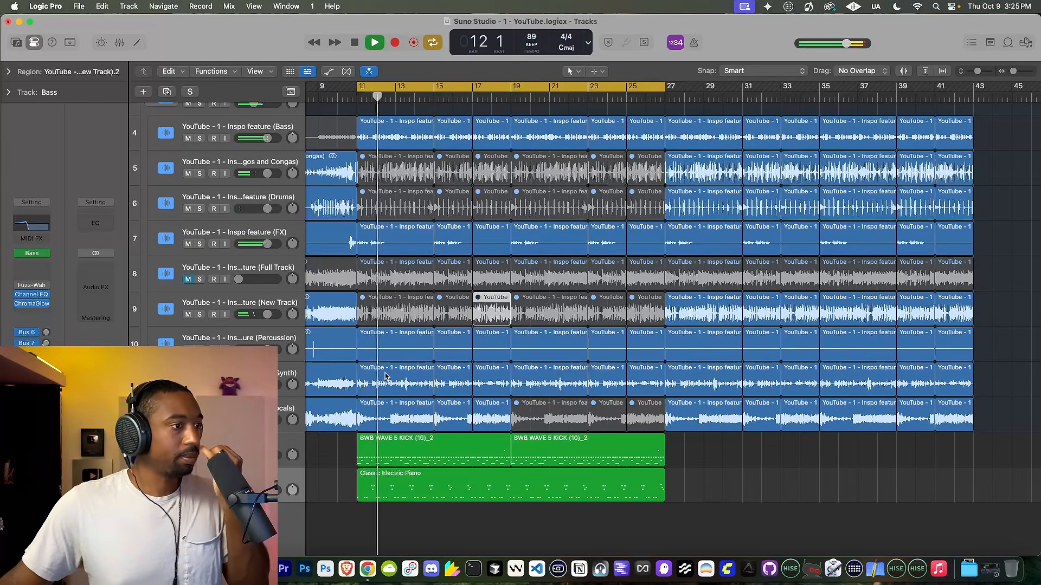
Step: Split the Vocals region starting at bar 11 at bar 12 beat 4 and mute its second part
{"action": "right_click", "coordinate": [426, 409]}
{"action": "left_click", "coordinate": [426, 410]}
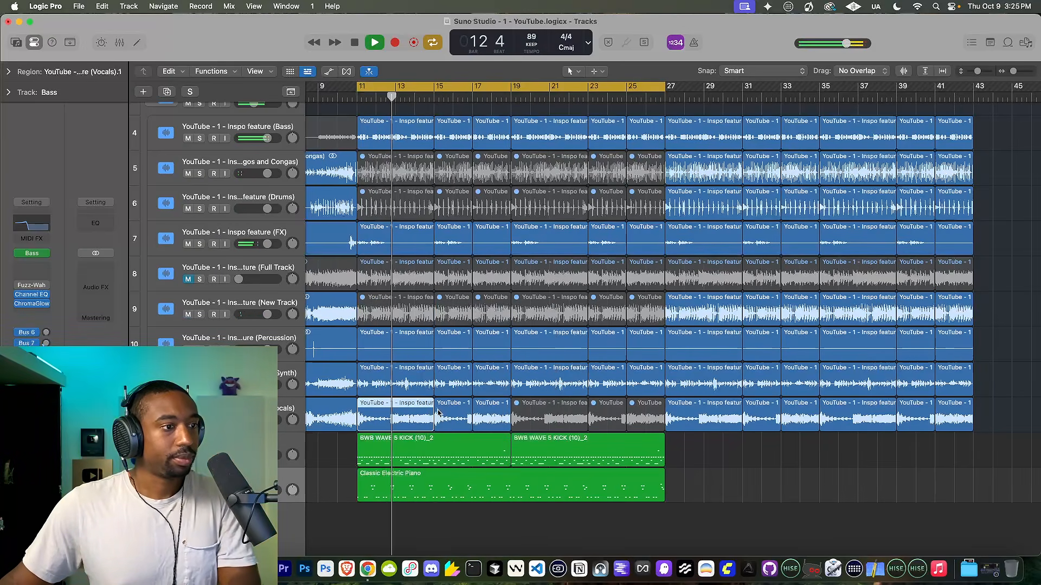
{"action": "key", "text": "space"}
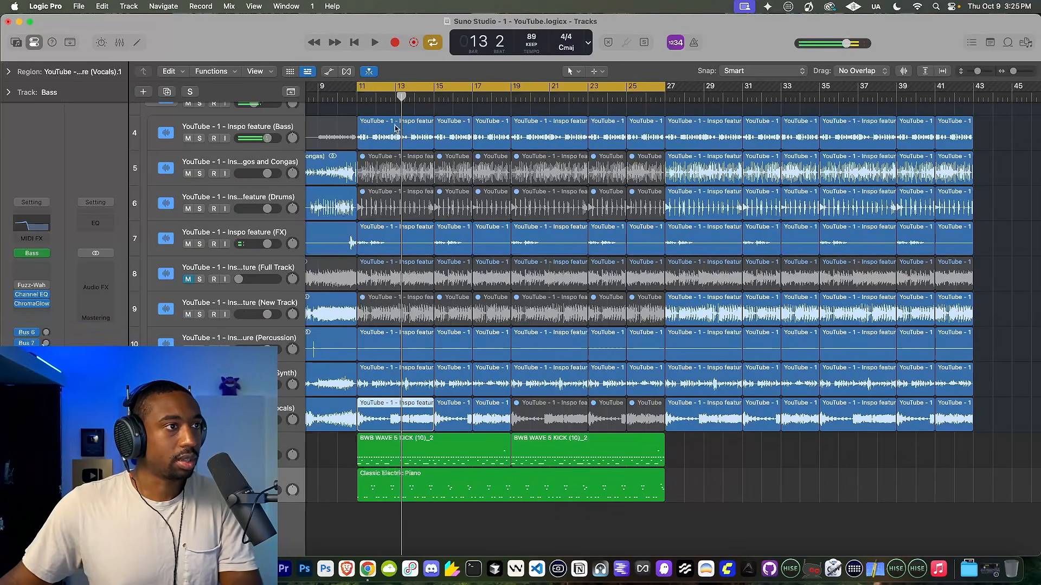
{"action": "left_click_drag", "start_coordinate": [401, 97], "coordinate": [390, 96]}
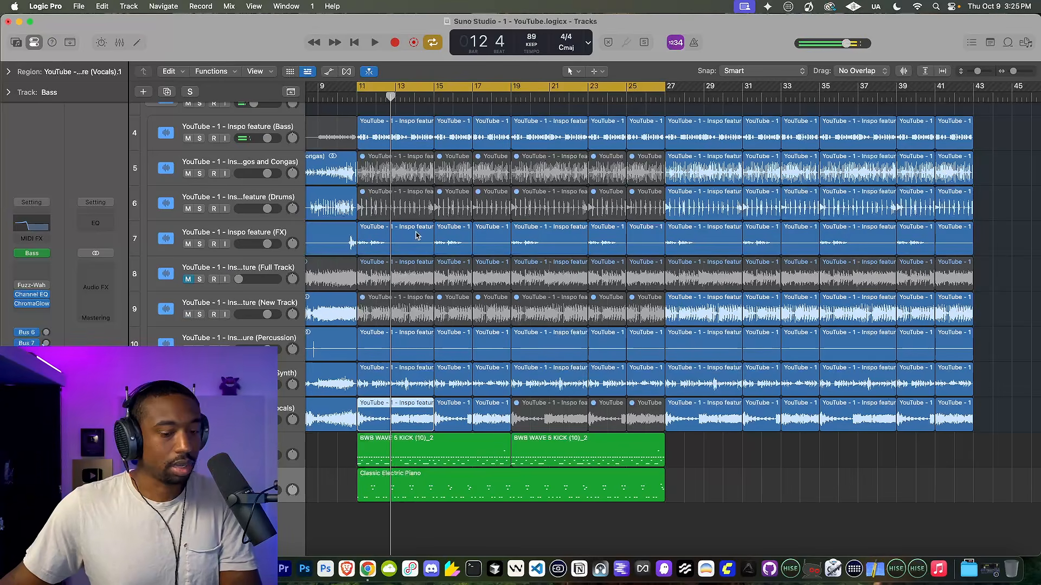
{"action": "right_click", "coordinate": [409, 422]}
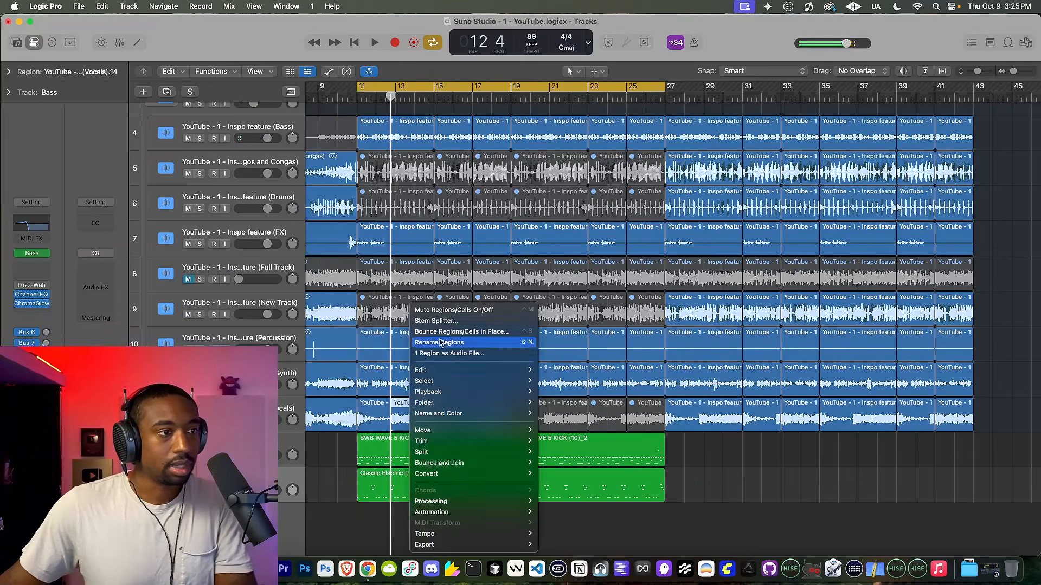
{"action": "left_click", "coordinate": [433, 309]}
Step: Mute the two Vocals regions between bars 15 and 19
{"action": "right_click", "coordinate": [445, 415]}
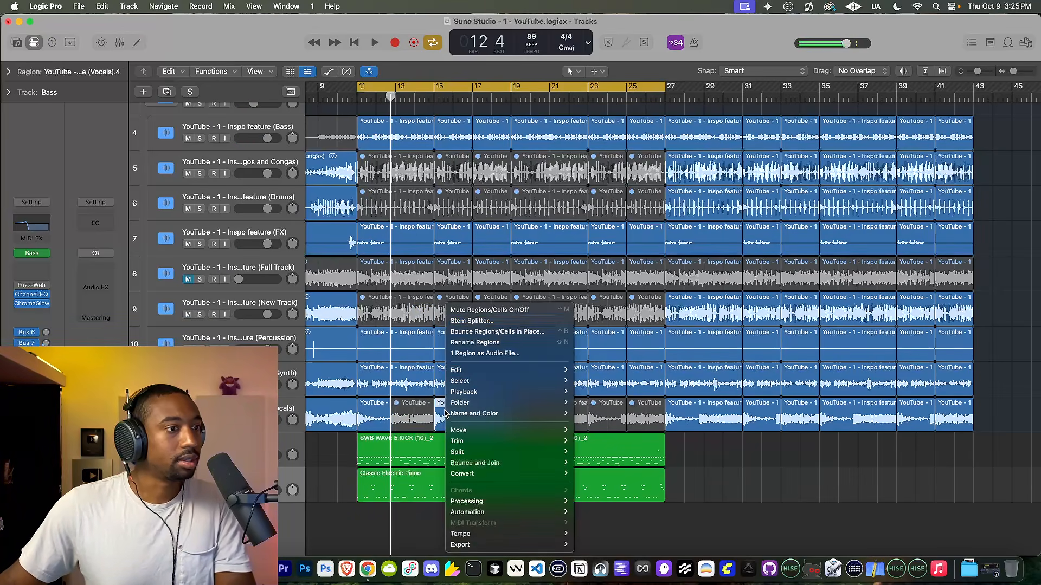
{"action": "left_click", "coordinate": [474, 309]}
{"action": "right_click", "coordinate": [488, 427]}
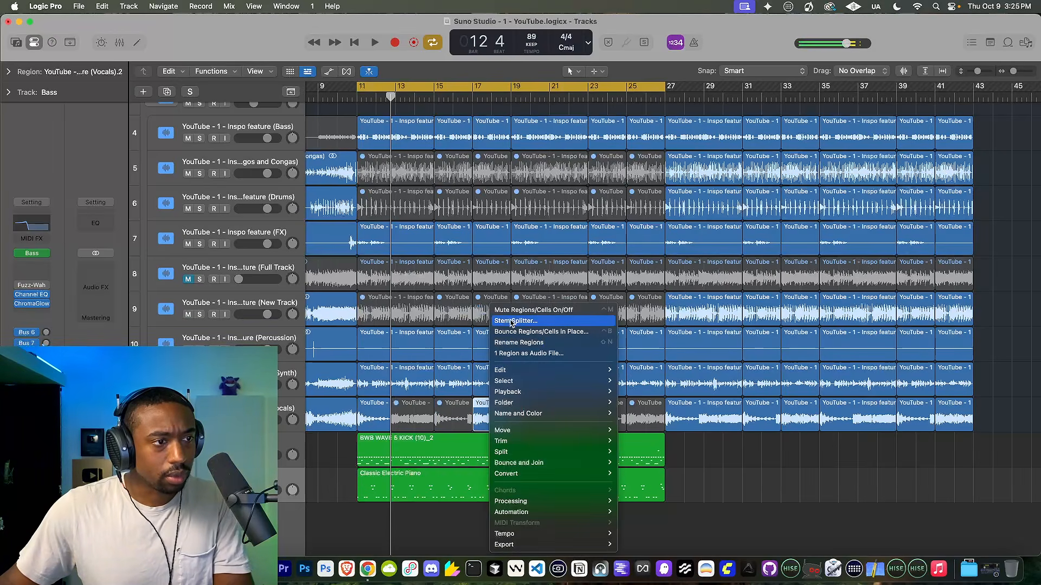
{"action": "left_click", "coordinate": [509, 311]}
Step: Try muting the Synth region starting at bar 11 during playback and unmute it again
{"action": "key", "text": "space"}
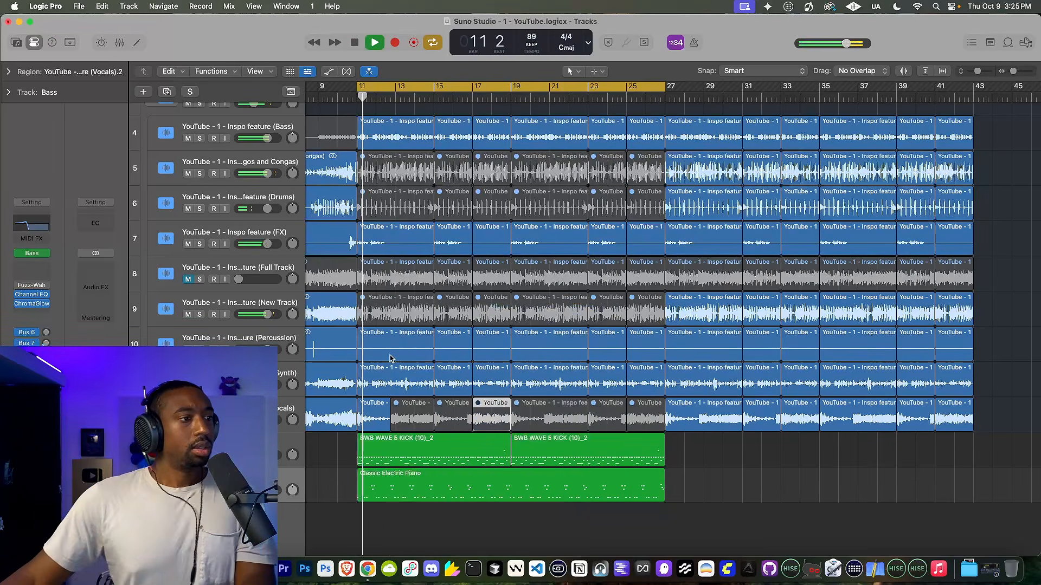
{"action": "right_click", "coordinate": [399, 376]}
{"action": "left_click", "coordinate": [424, 311]}
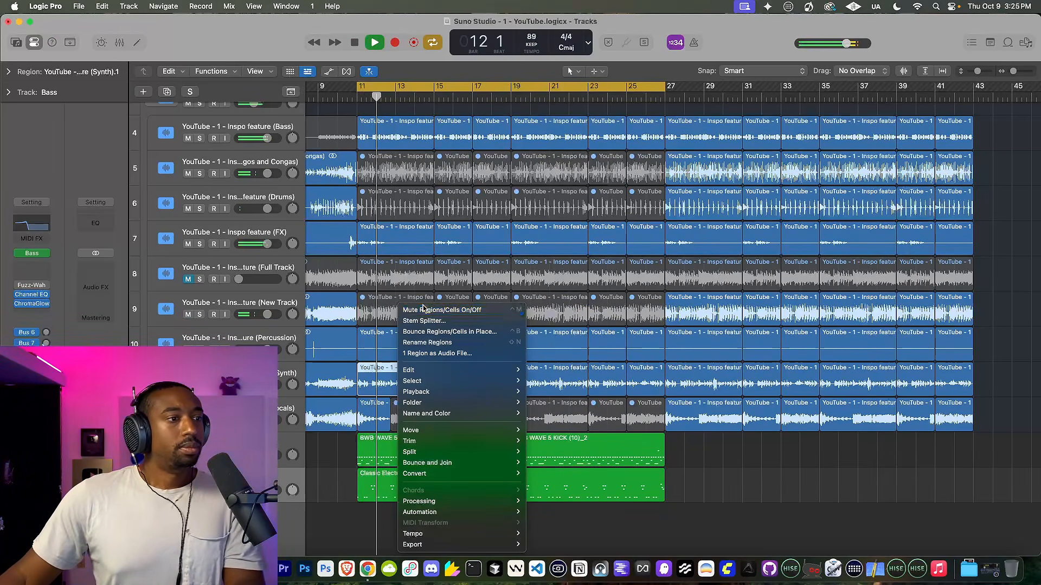
{"action": "right_click", "coordinate": [408, 381]}
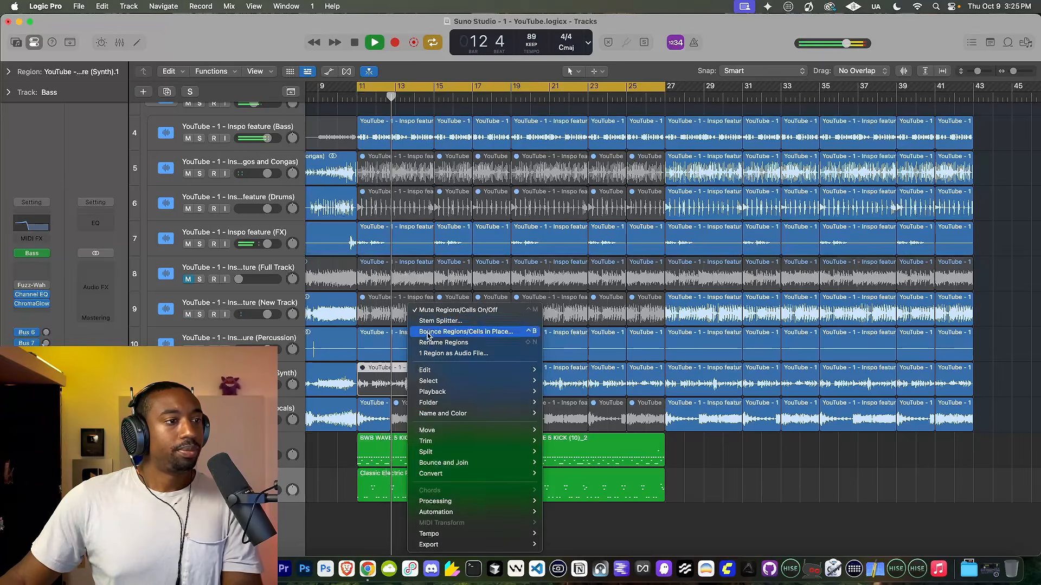
{"action": "left_click", "coordinate": [430, 311]}
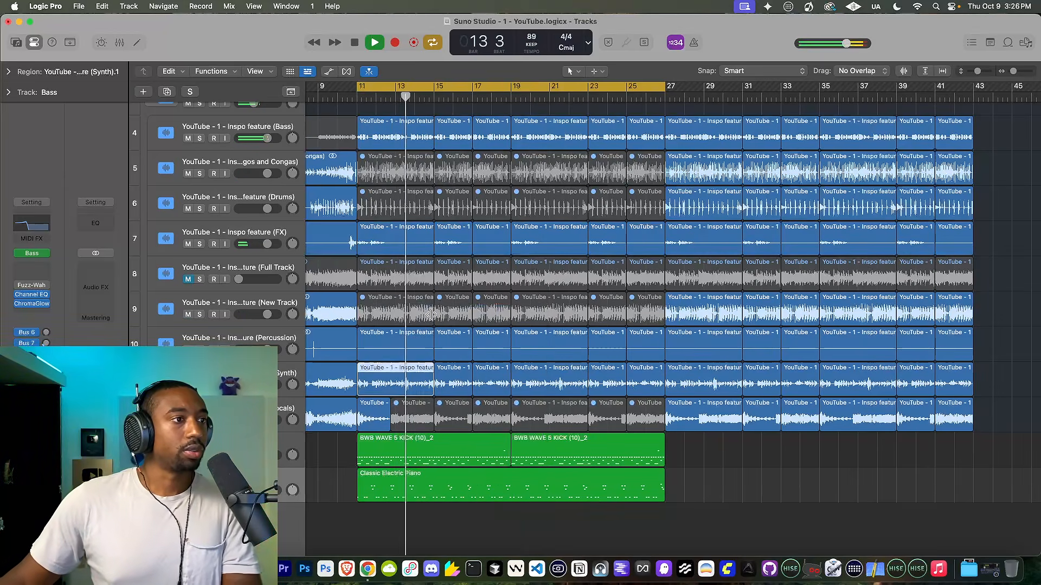
{"action": "left_click", "coordinate": [430, 315]}
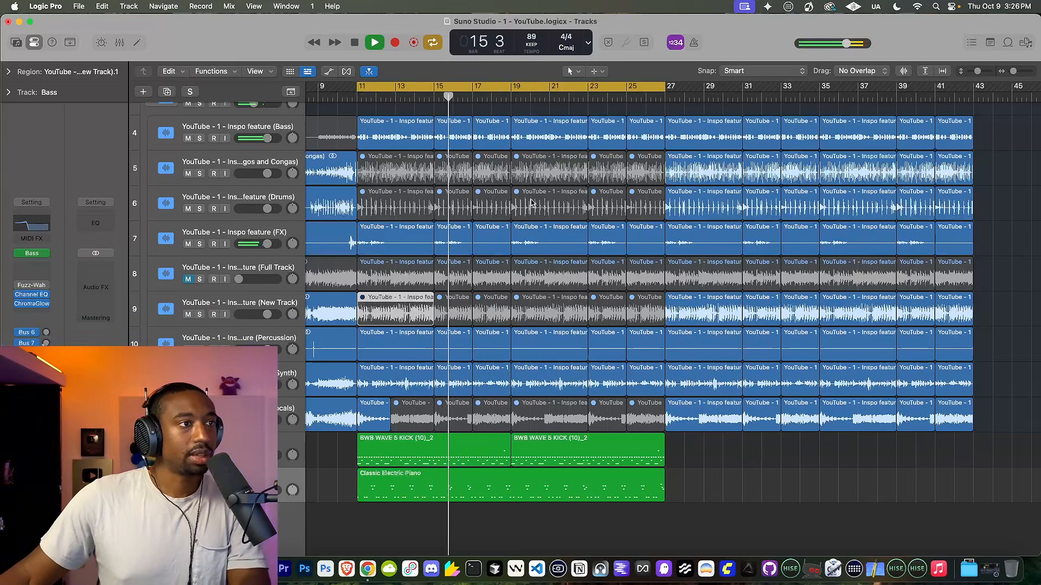
Step: Collapse the AI Sample stack, add a new software instrument track below Bass, and load Retro Synth on it
{"action": "scroll", "coordinate": [515, 181], "scroll_direction": "up", "scroll_amount": 2}
{"action": "left_click", "coordinate": [150, 118]}
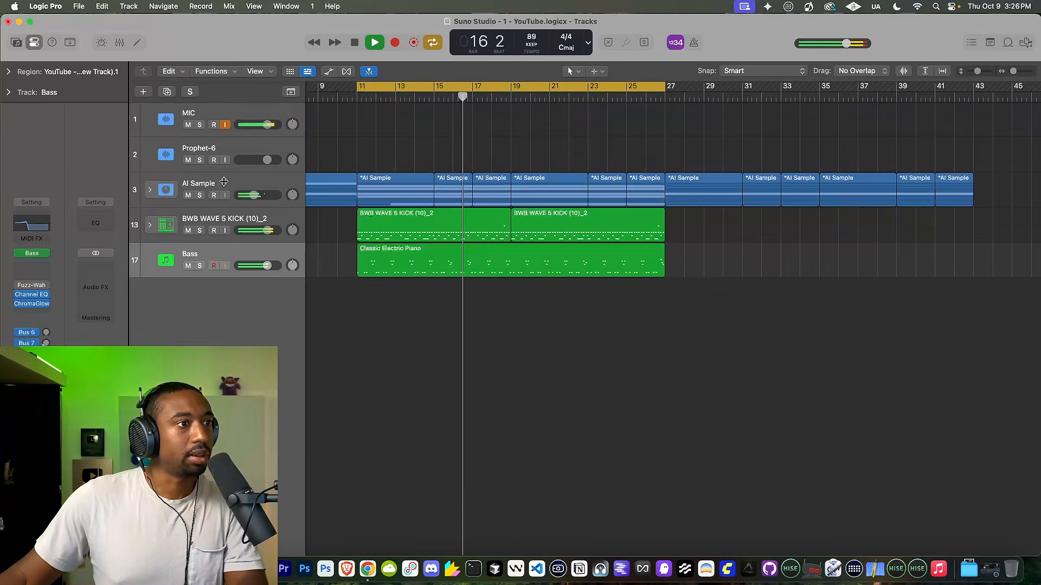
{"action": "right_click", "coordinate": [201, 283]}
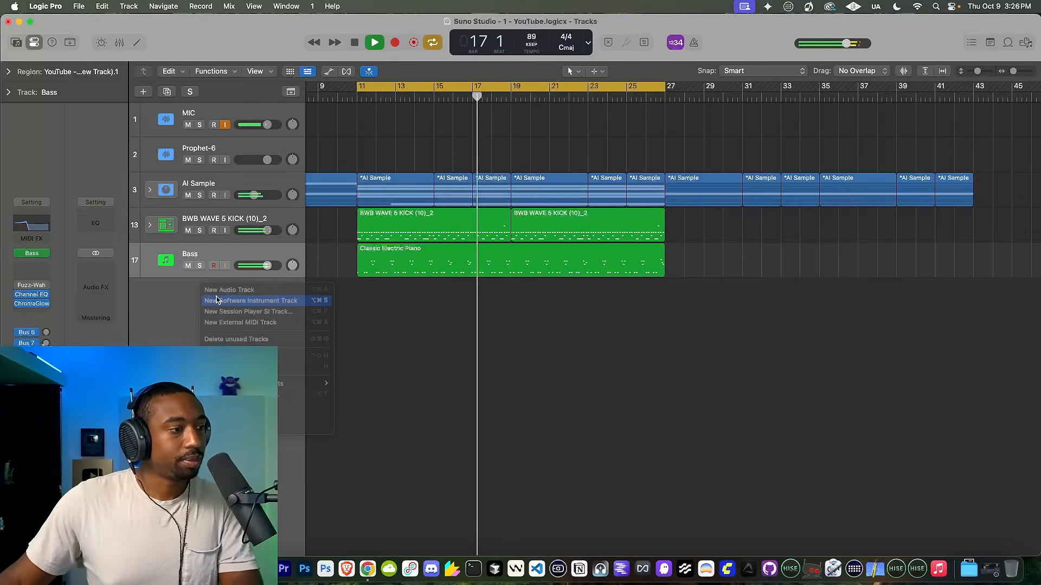
{"action": "left_click", "coordinate": [216, 300]}
{"action": "left_click", "coordinate": [33, 293]}
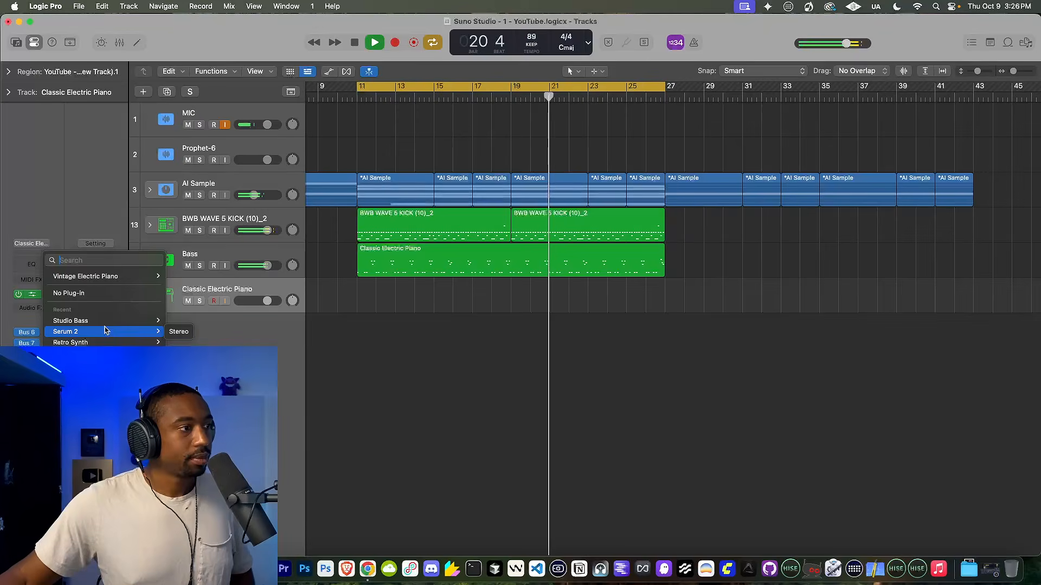
{"action": "mouse_move", "coordinate": [101, 343]}
{"action": "left_click", "coordinate": [176, 343]}
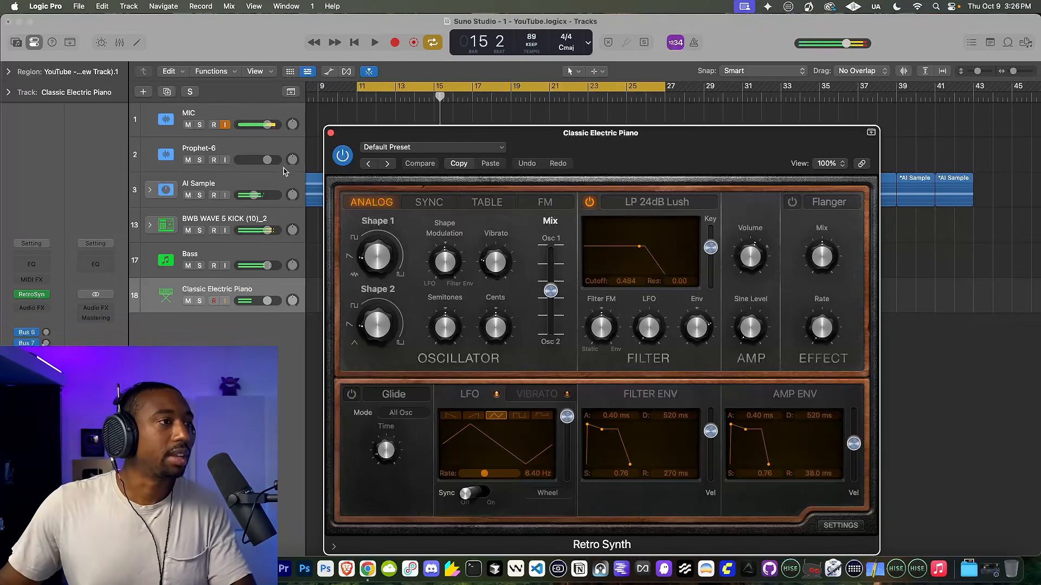
Step: Close Retro Synth, play the arrangement from bar 11, and add another software instrument track below the Retro Synth track
{"action": "left_click", "coordinate": [331, 133]}
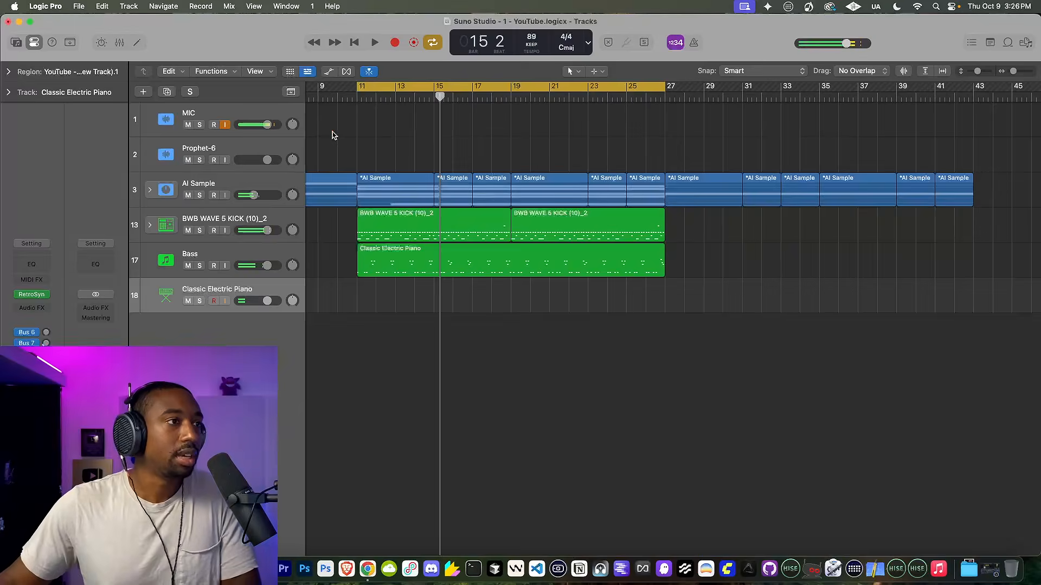
{"action": "double_click", "coordinate": [359, 96]}
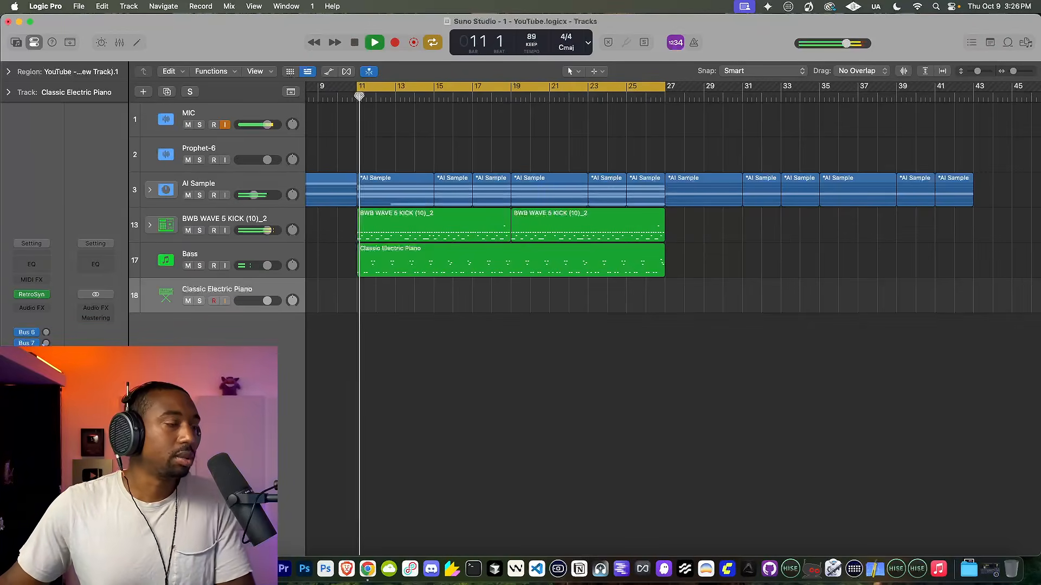
{"action": "right_click", "coordinate": [187, 321]}
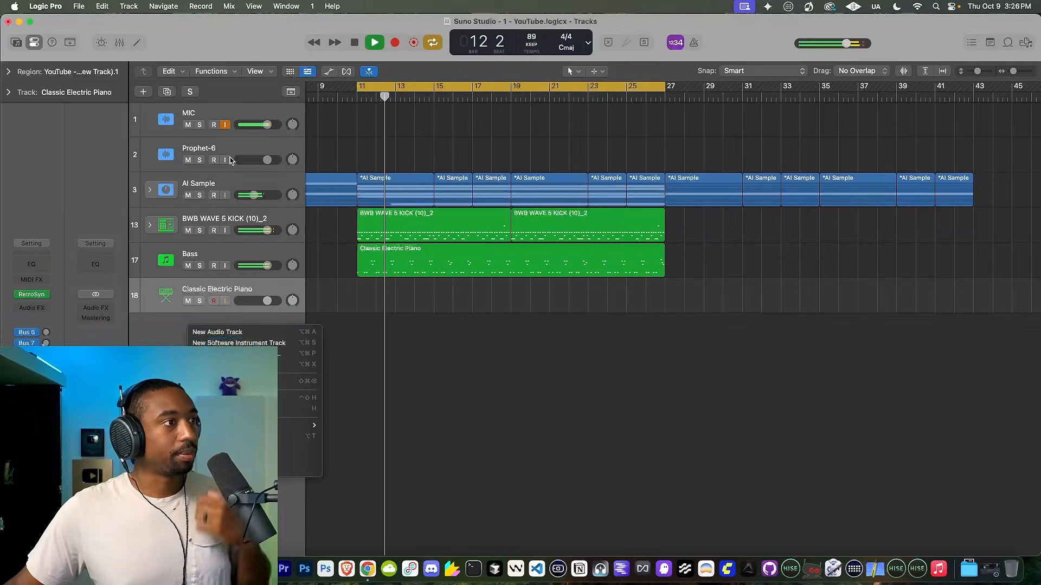
{"action": "left_click", "coordinate": [238, 343]}
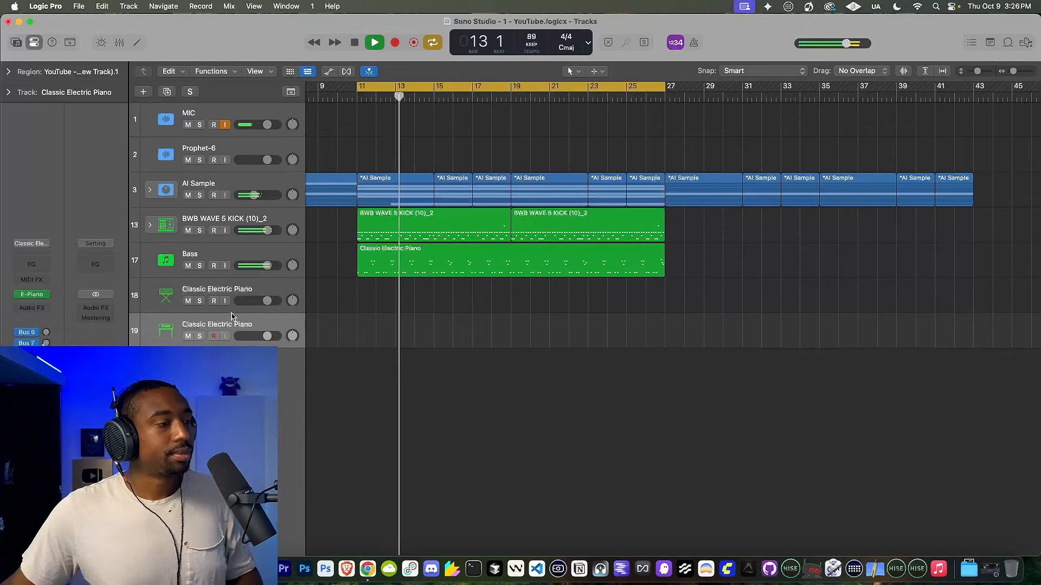
Step: Insert a Sample Delay after ChromaGlow on the Bass track and set both linked delays to 417 samples
{"action": "left_click", "coordinate": [226, 259]}
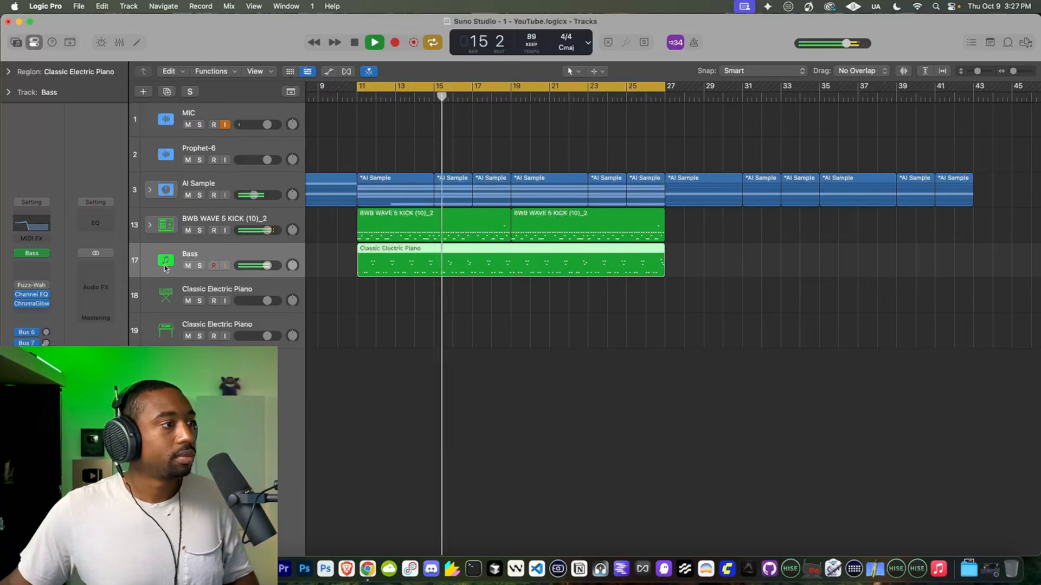
{"action": "left_click", "coordinate": [47, 312]}
{"action": "type", "text": "sample"}
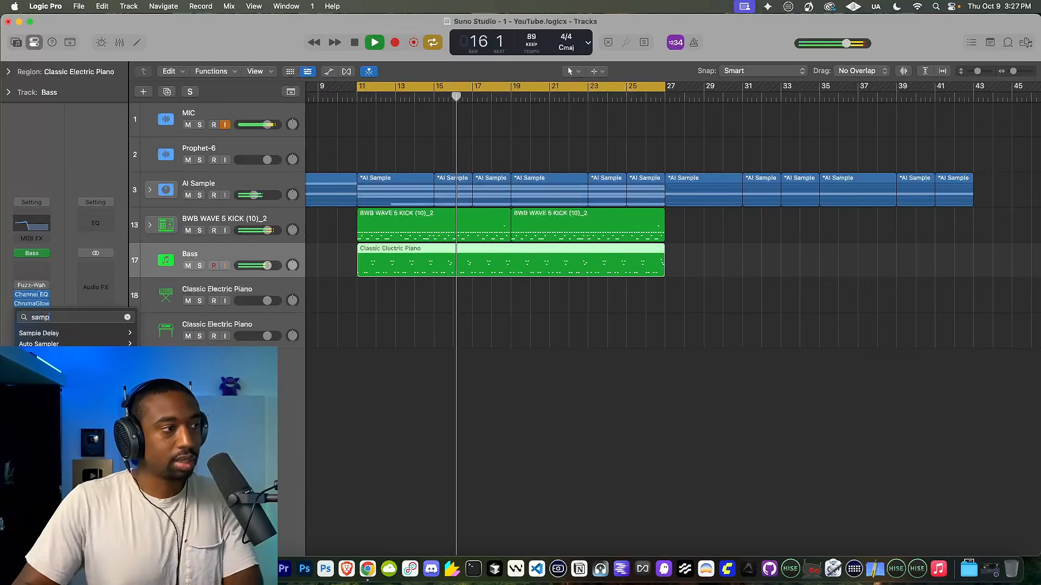
{"action": "left_click", "coordinate": [48, 334]}
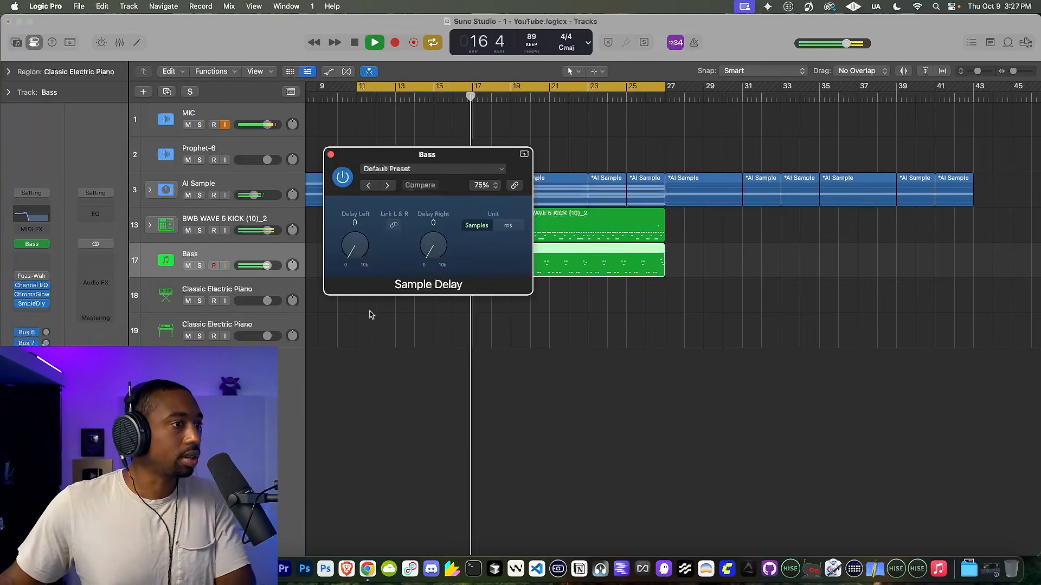
{"action": "left_click_drag", "start_coordinate": [355, 245], "coordinate": [357, 249]}
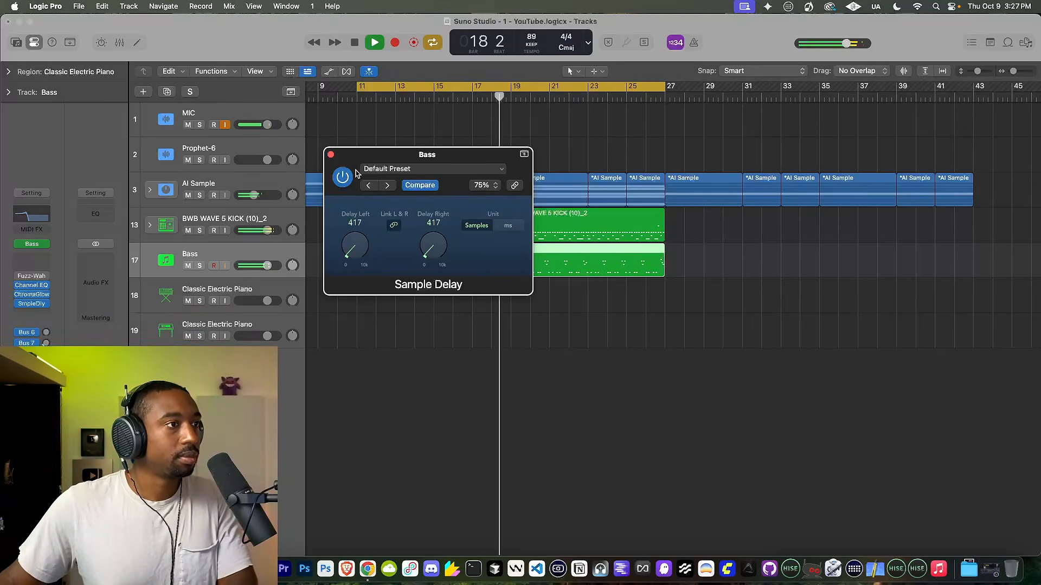
{"action": "left_click", "coordinate": [331, 155]}
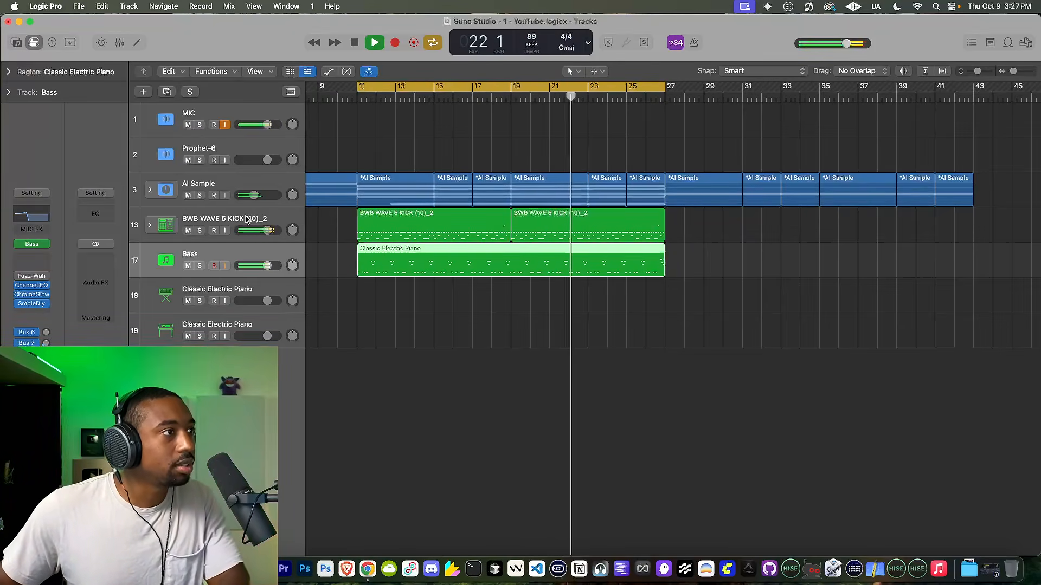
Step: Select the BWB WAVE 5 KICK drum kit track, show the Hats sample folder, and choose Open Hat 1.wav for previewing
{"action": "key", "text": "space"}
{"action": "left_click", "coordinate": [246, 219]}
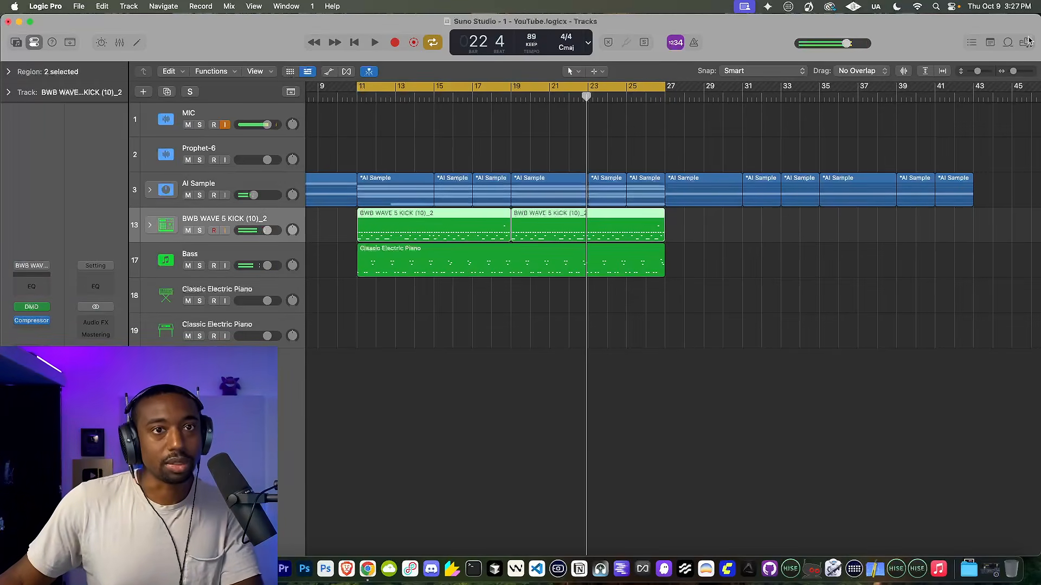
{"action": "left_click", "coordinate": [1027, 42]}
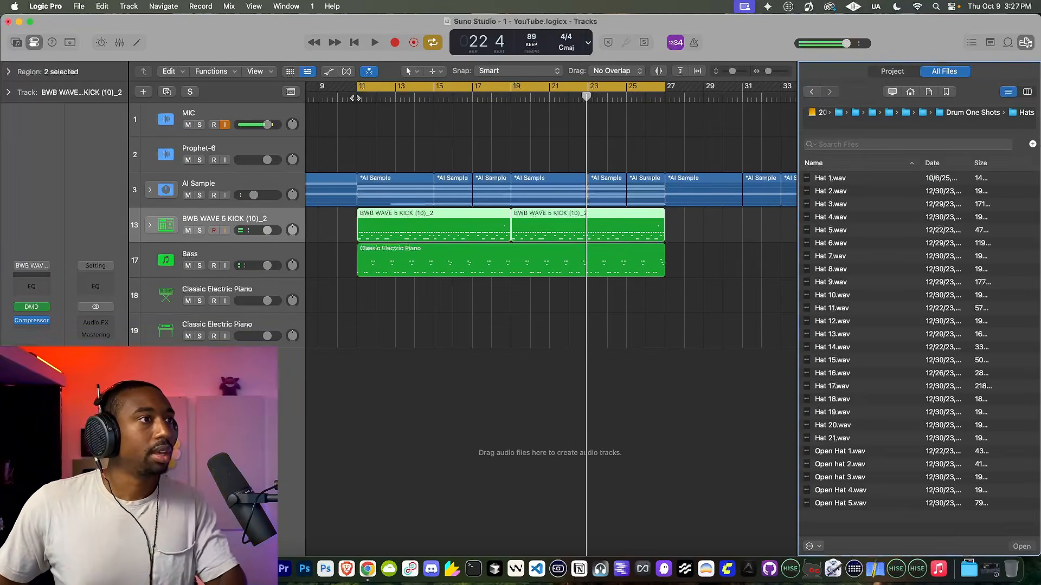
{"action": "key", "text": "space"}
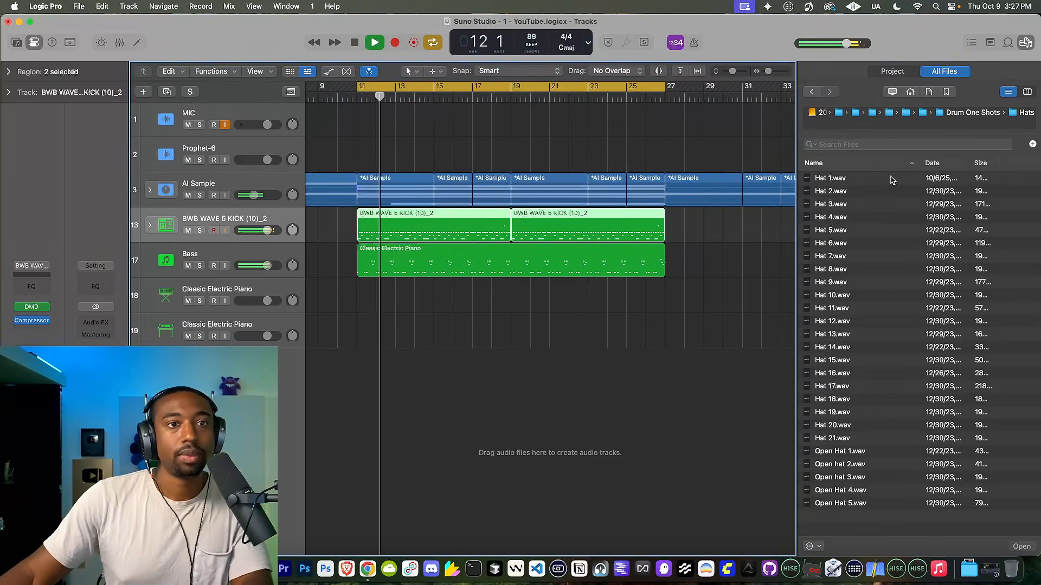
{"action": "left_click", "coordinate": [854, 451]}
{"action": "key", "text": "space"}
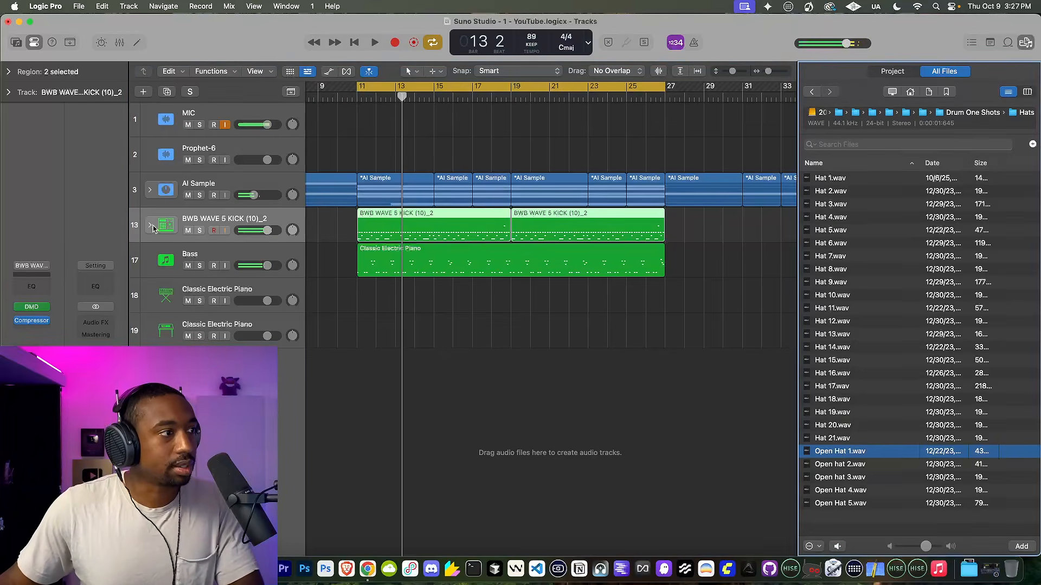
Step: Audition the open hat samples and load Open hat 3.wav onto the drum kit's empty D#1 pad
{"action": "left_click", "coordinate": [36, 309]}
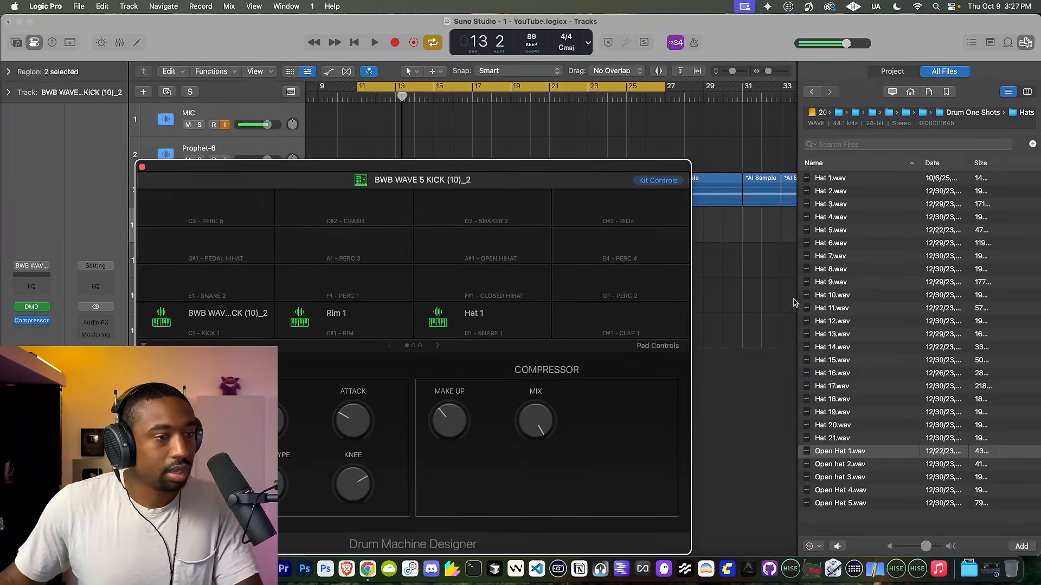
{"action": "left_click", "coordinate": [852, 451]}
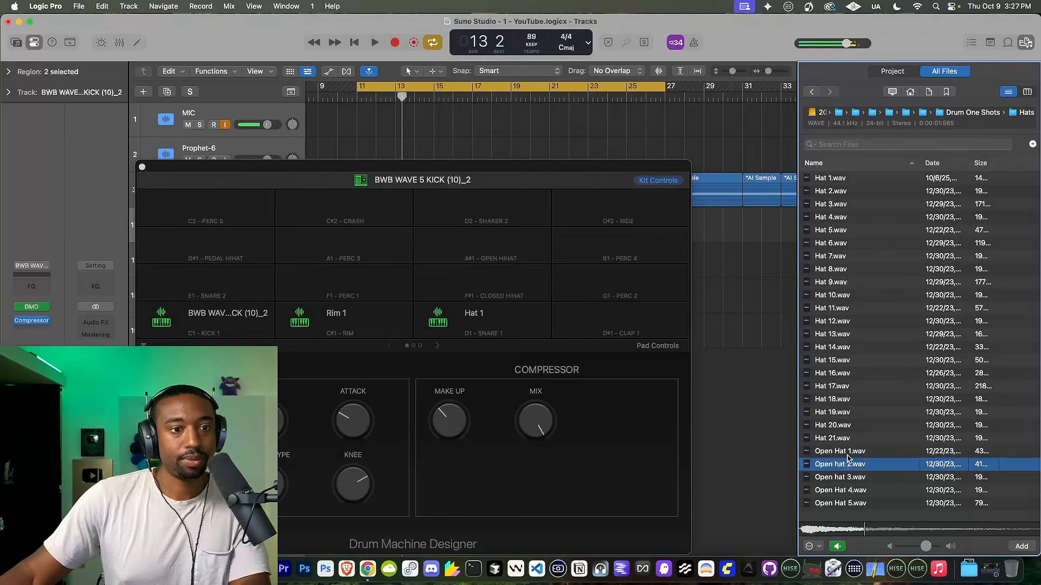
{"action": "left_click", "coordinate": [848, 478]}
{"action": "left_click", "coordinate": [843, 490]}
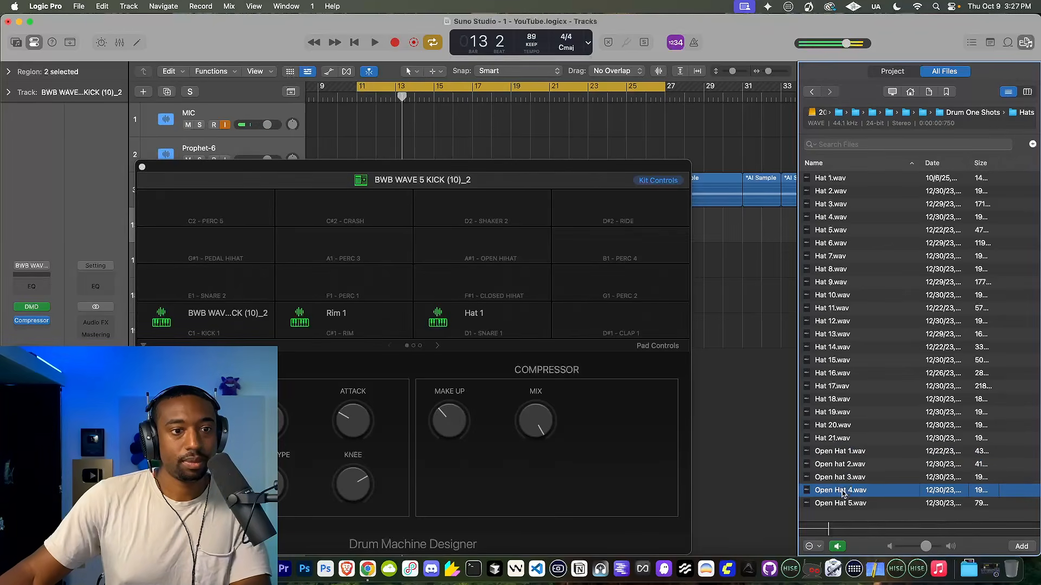
{"action": "left_click", "coordinate": [841, 478]}
{"action": "left_click_drag", "start_coordinate": [606, 363], "coordinate": [608, 328]}
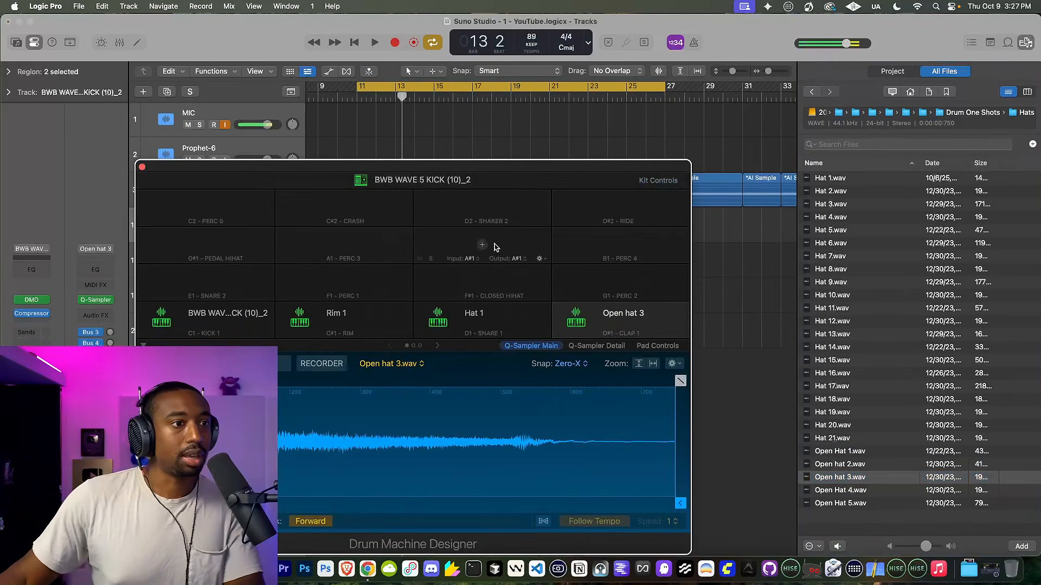
{"action": "left_click", "coordinate": [142, 169]}
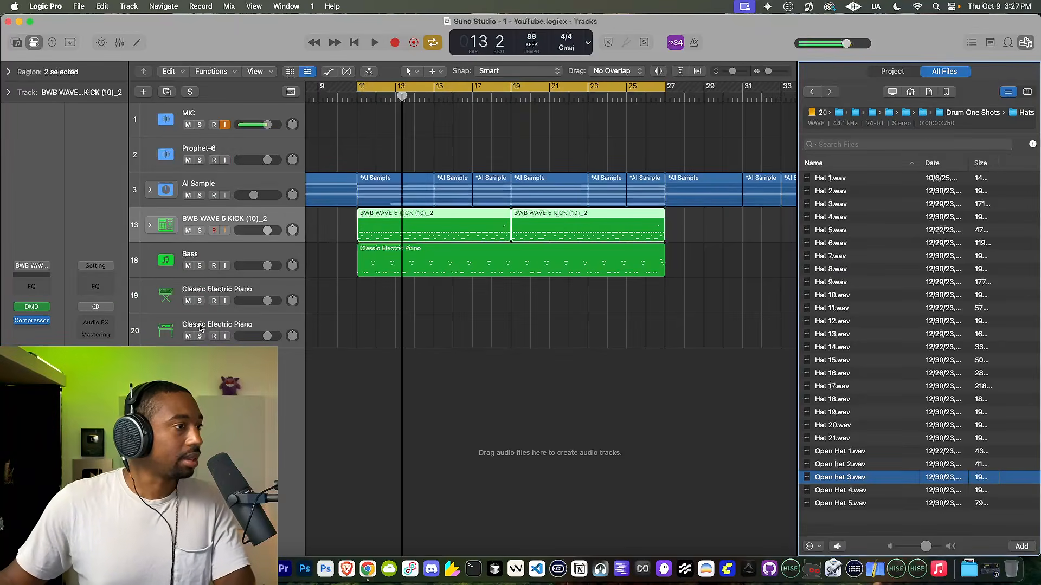
Step: Expand the drum kit stack, open Quick Sampler for Open hat 3, and change its amp envelope type to AHDS
{"action": "left_click", "coordinate": [150, 224]}
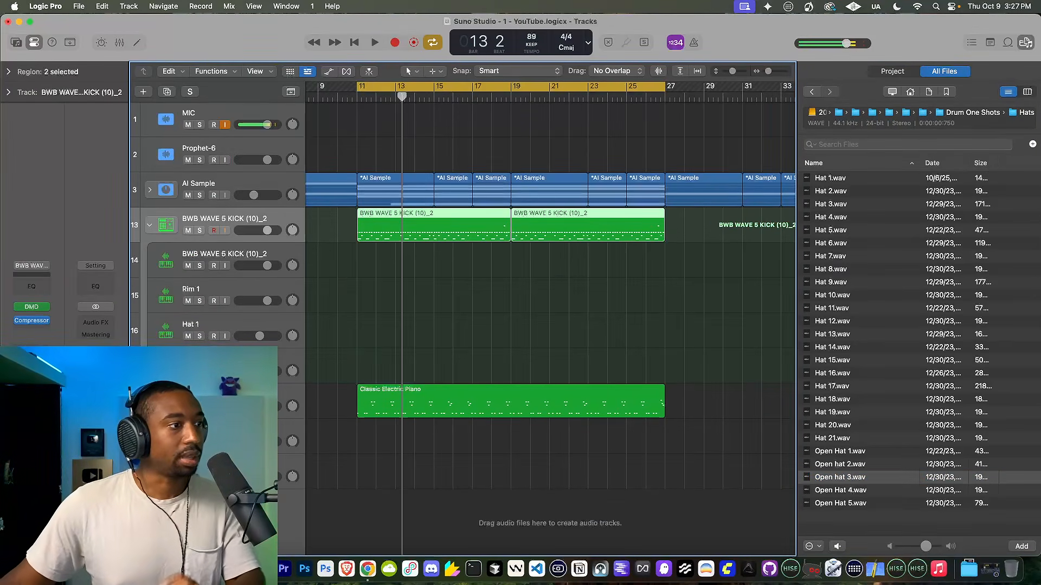
{"action": "left_click", "coordinate": [227, 364]}
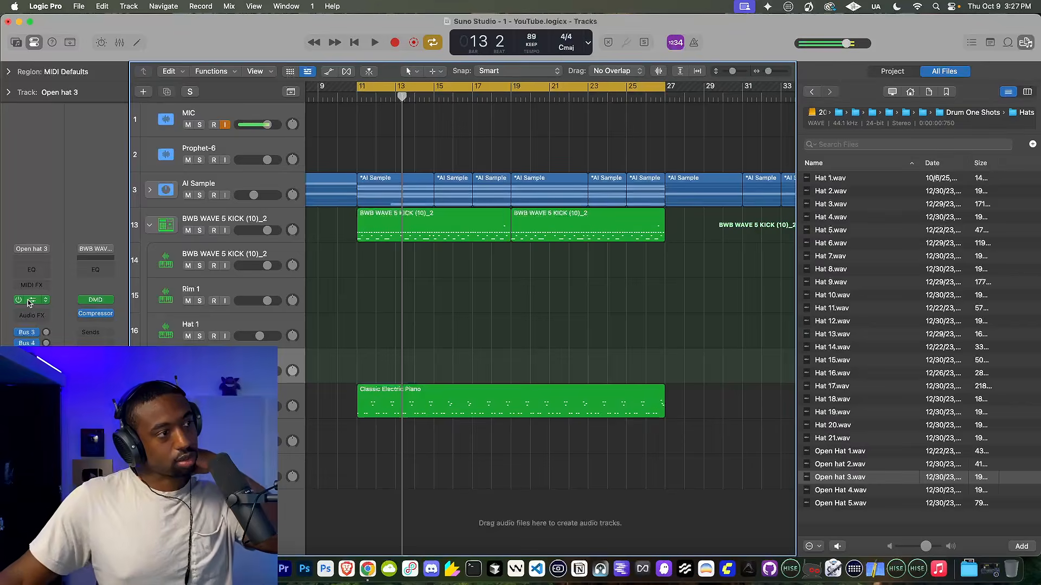
{"action": "left_click", "coordinate": [30, 301]}
{"action": "left_click_drag", "start_coordinate": [606, 185], "coordinate": [504, 160]}
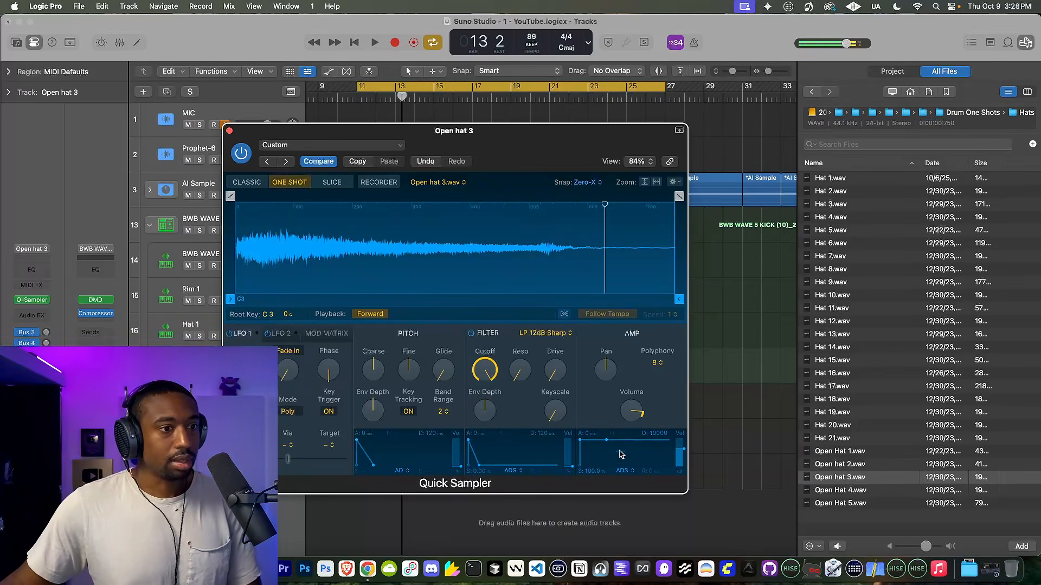
{"action": "left_click", "coordinate": [626, 471]}
{"action": "left_click", "coordinate": [627, 491]}
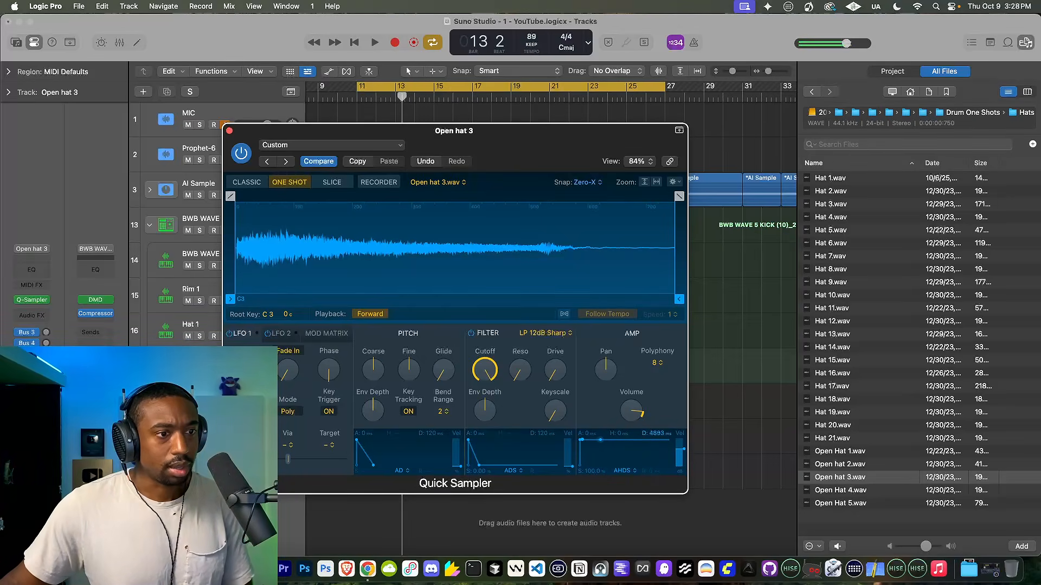
Step: Adjust Open hat 3's amp envelope to a 2754 ms hold, 10000 ms decay and 100% sustain
{"action": "left_click_drag", "start_coordinate": [606, 445], "coordinate": [614, 487]}
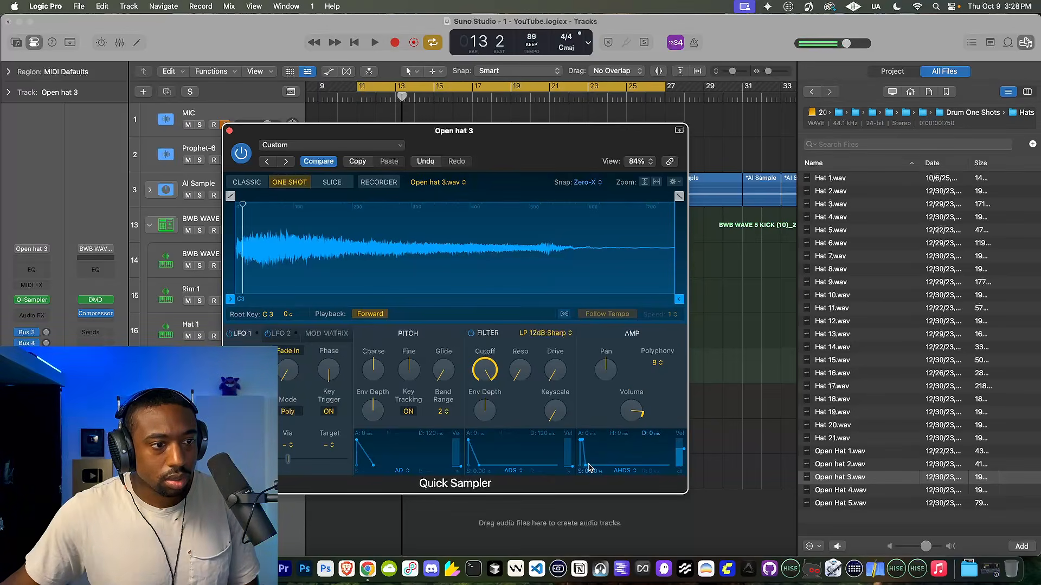
{"action": "left_click_drag", "start_coordinate": [590, 467], "coordinate": [597, 468]}
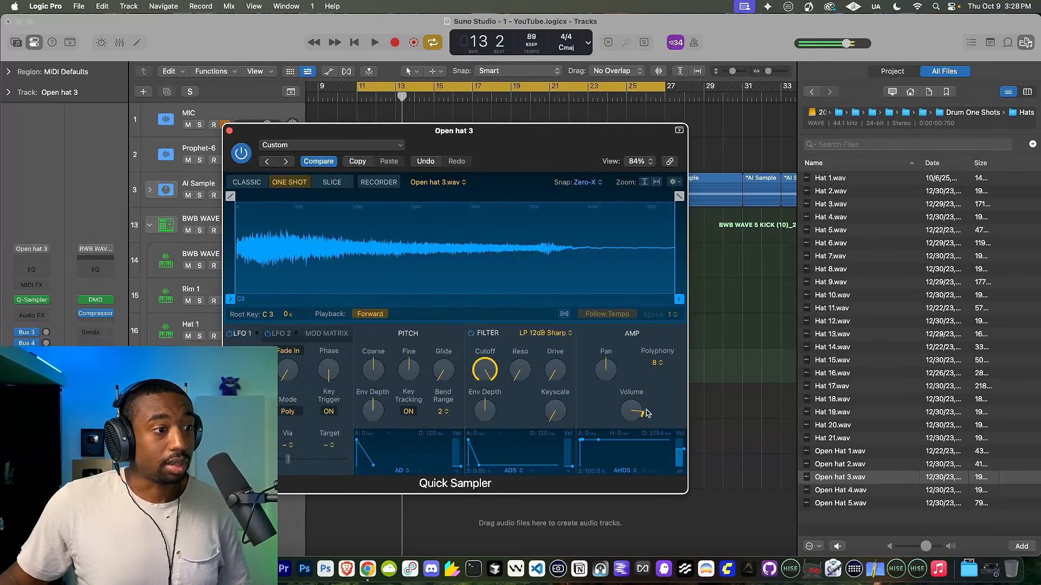
{"action": "left_click_drag", "start_coordinate": [623, 494], "coordinate": [623, 540]}
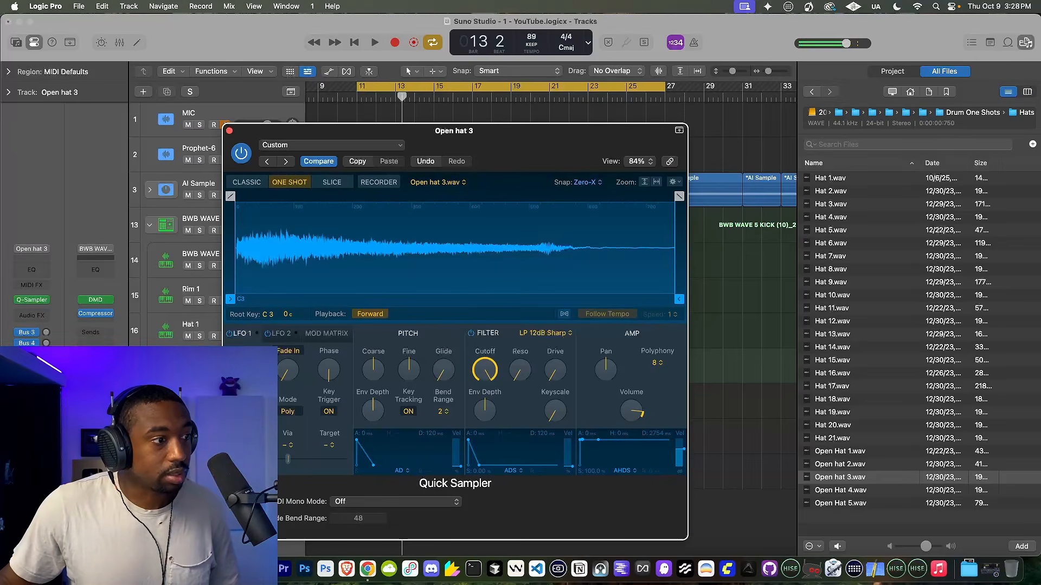
{"action": "left_click", "coordinate": [232, 483]}
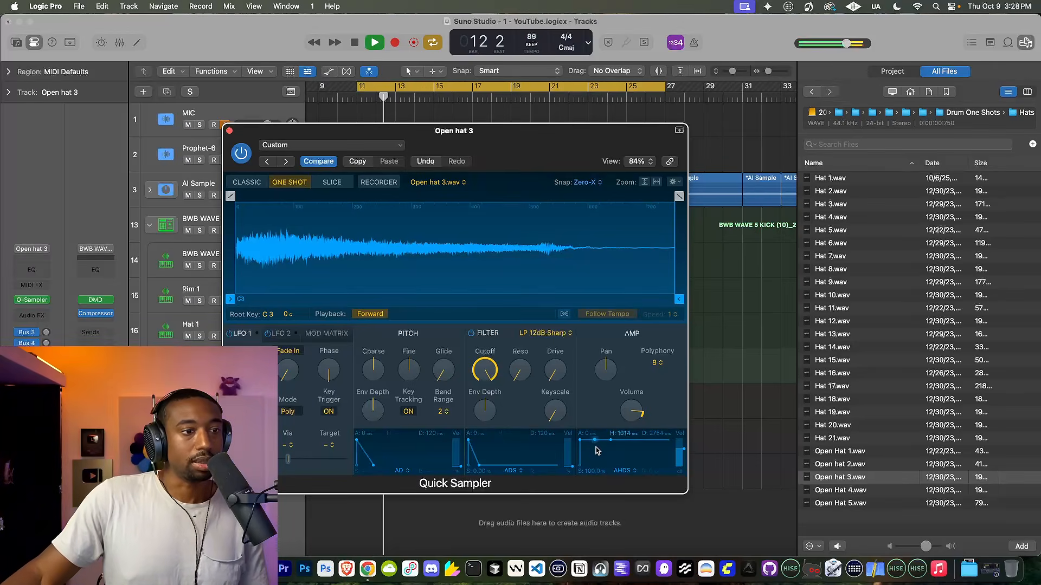
{"action": "left_click_drag", "start_coordinate": [612, 449], "coordinate": [640, 485]}
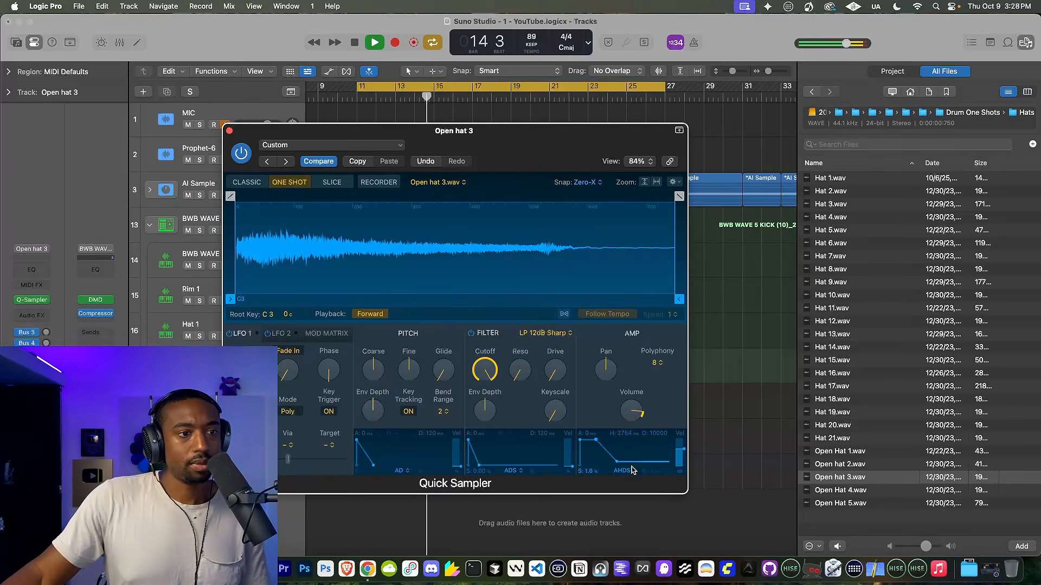
{"action": "left_click_drag", "start_coordinate": [640, 438], "coordinate": [598, 438]}
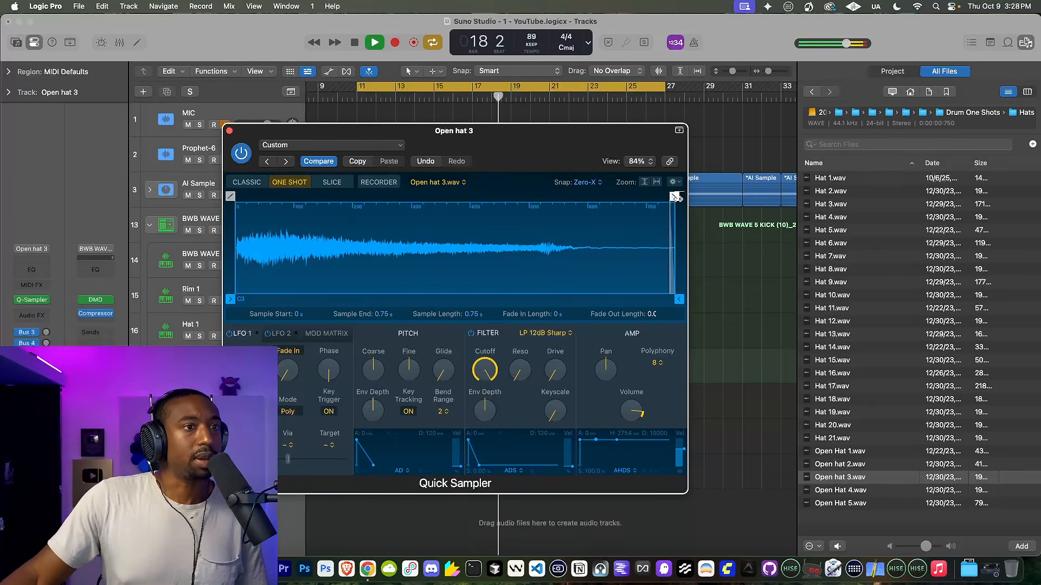
Step: Try a 0.369 s fade-out on the Open hat 3 sample with its end trimmed to 0.67 s
{"action": "left_click_drag", "start_coordinate": [679, 198], "coordinate": [462, 196]}
{"action": "left_click_drag", "start_coordinate": [681, 301], "coordinate": [631, 290]}
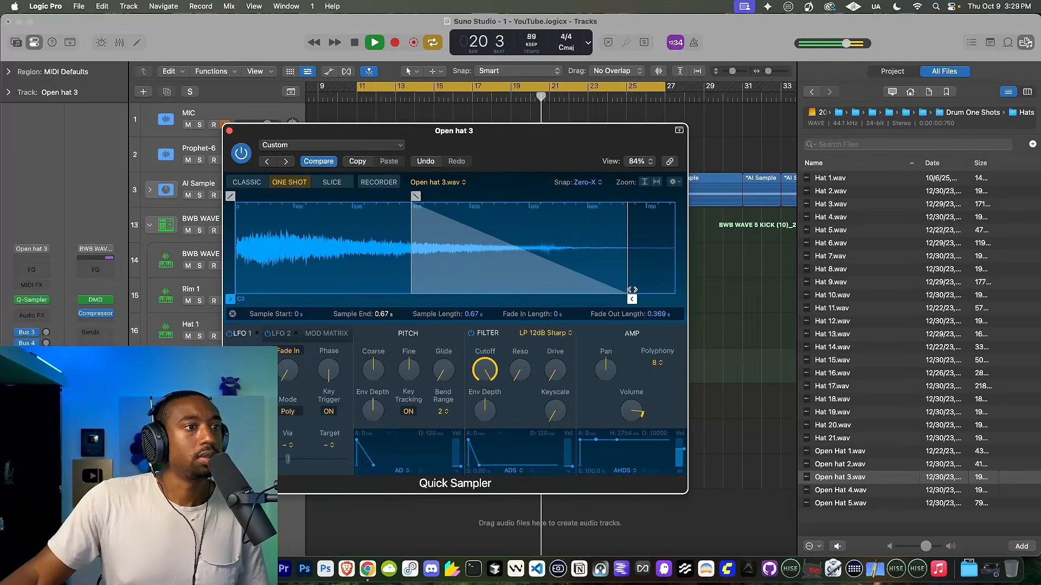
{"action": "left_click", "coordinate": [229, 131]}
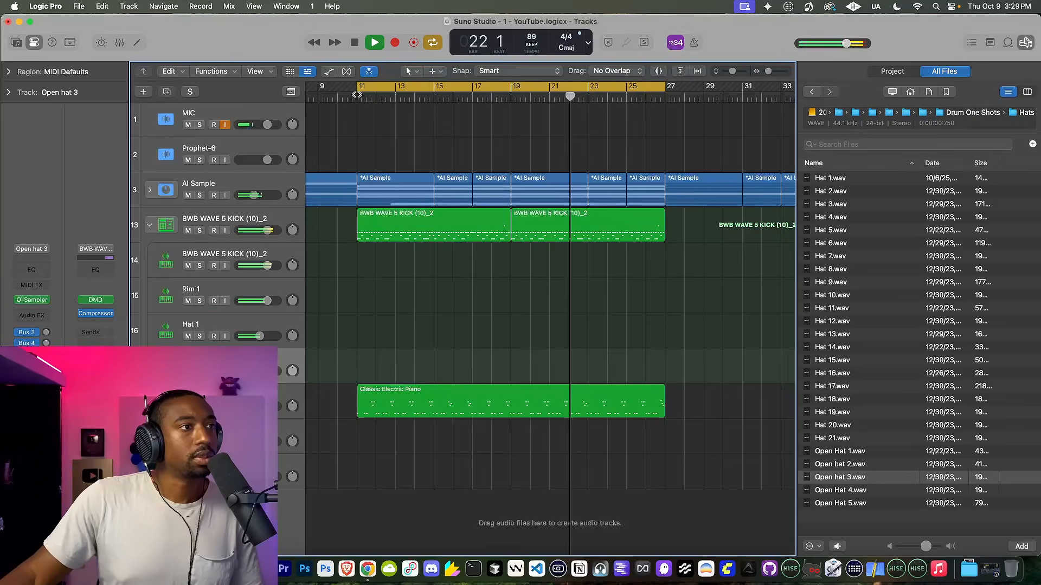
Step: Record an open hat part on the Open hat 3 track from bar 11 to about bar 19
{"action": "left_click", "coordinate": [357, 94]}
{"action": "left_click", "coordinate": [395, 42]}
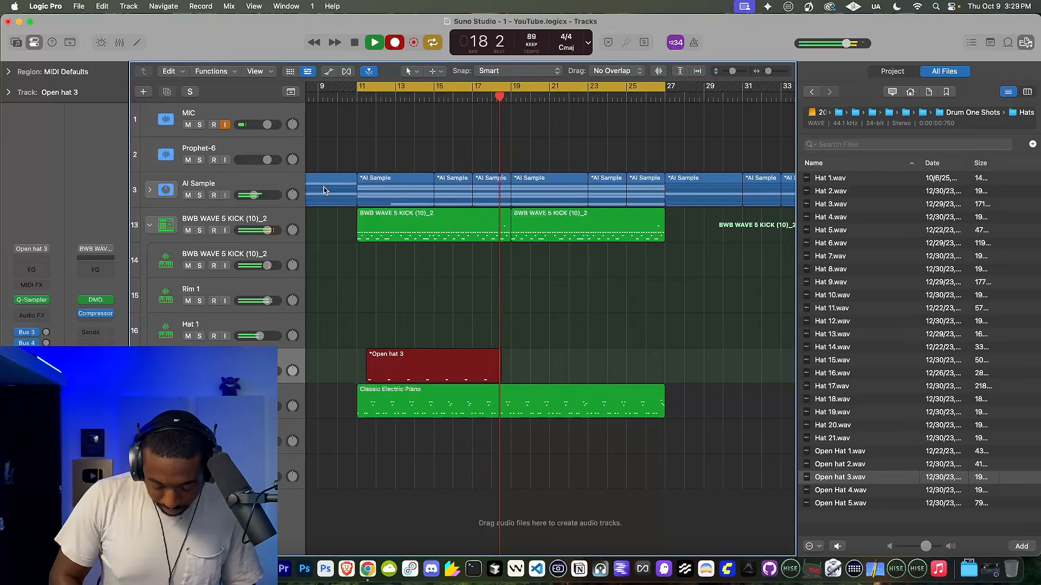
{"action": "key", "text": "space"}
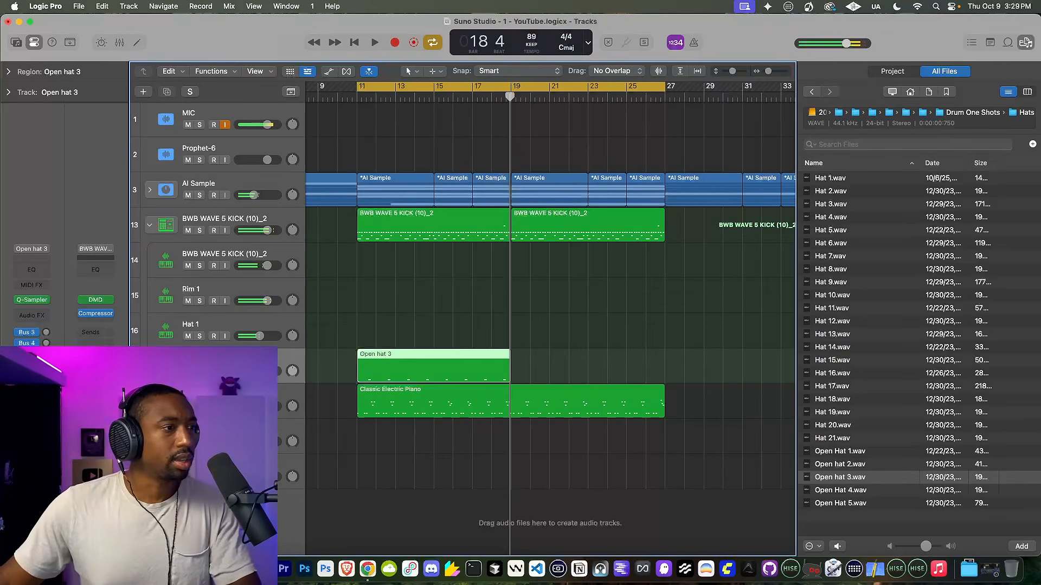
Step: Remove the fade-out from the Open hat 3 sample and restore its end to 0.75 s
{"action": "left_click", "coordinate": [32, 299]}
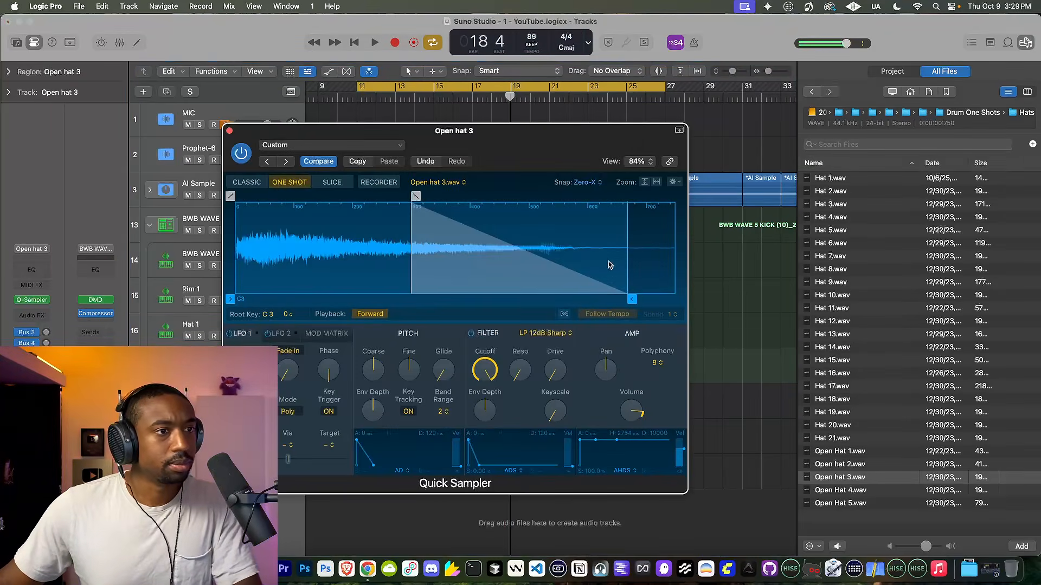
{"action": "left_click_drag", "start_coordinate": [415, 197], "coordinate": [671, 197]}
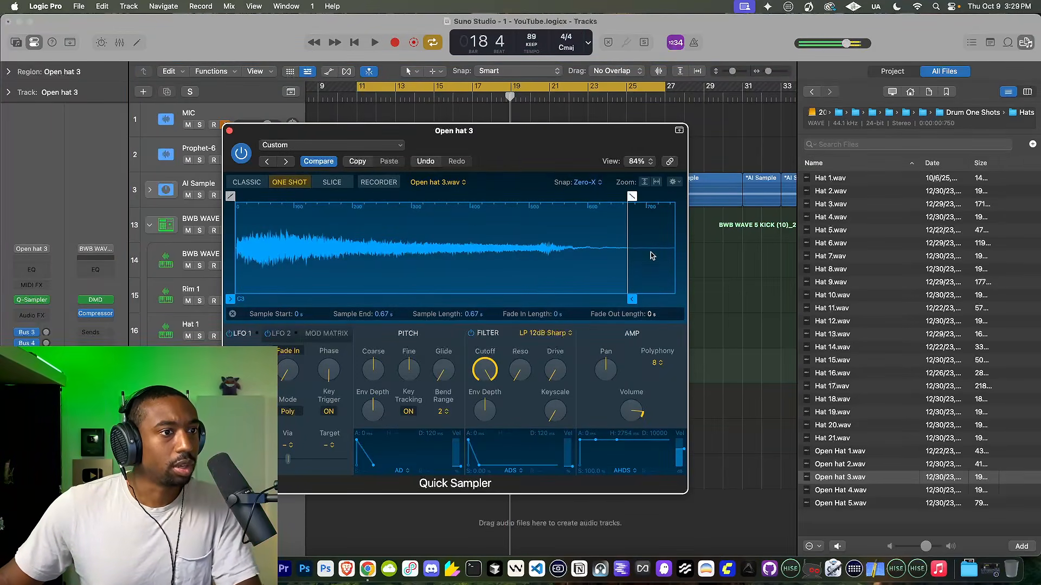
{"action": "left_click_drag", "start_coordinate": [634, 297], "coordinate": [708, 293]}
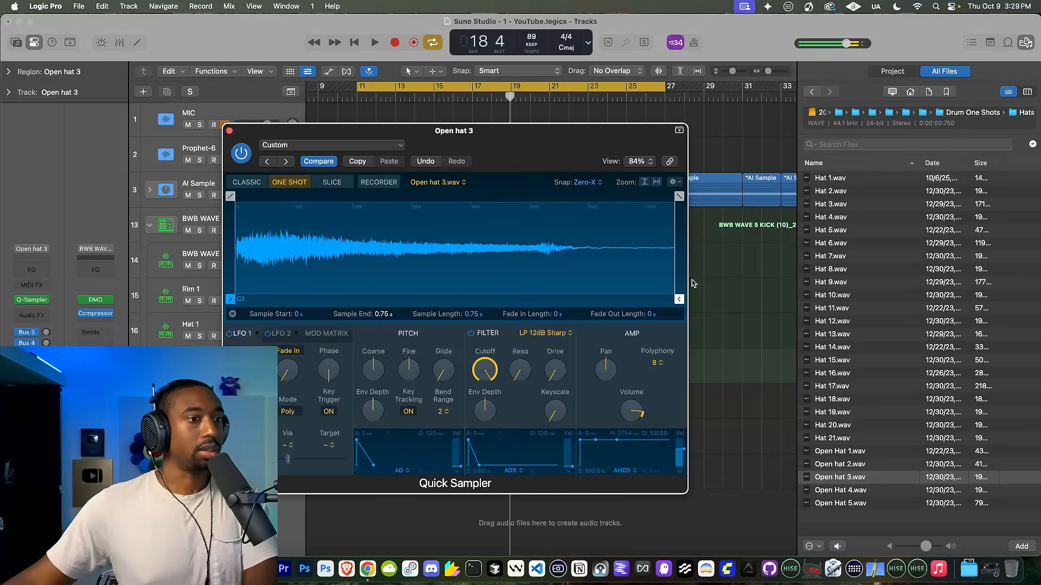
Step: Close the Open hat 3 sampler and play back the loop with the file browser hidden
{"action": "left_click", "coordinate": [229, 131]}
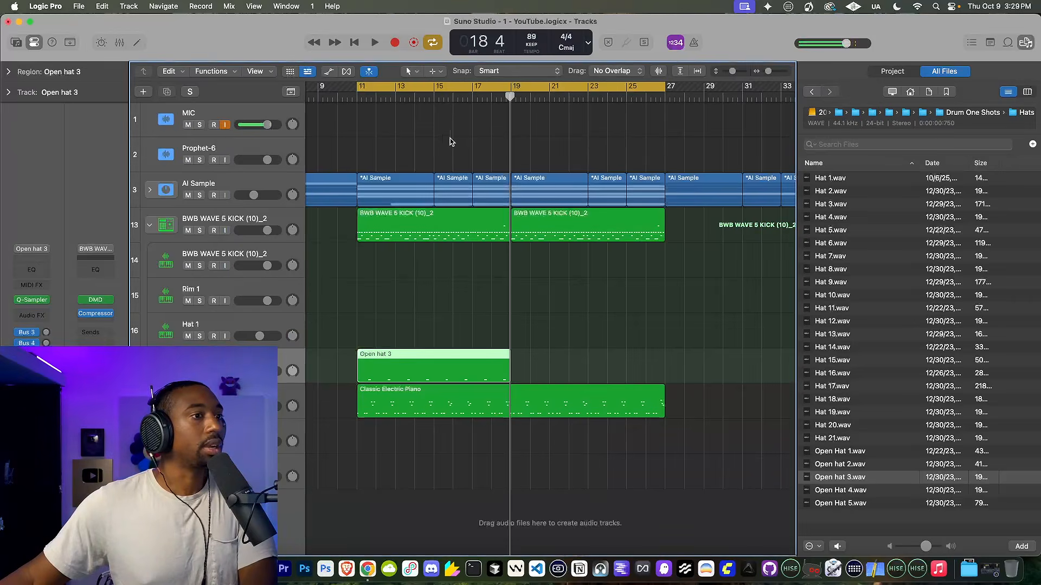
{"action": "key", "text": "space"}
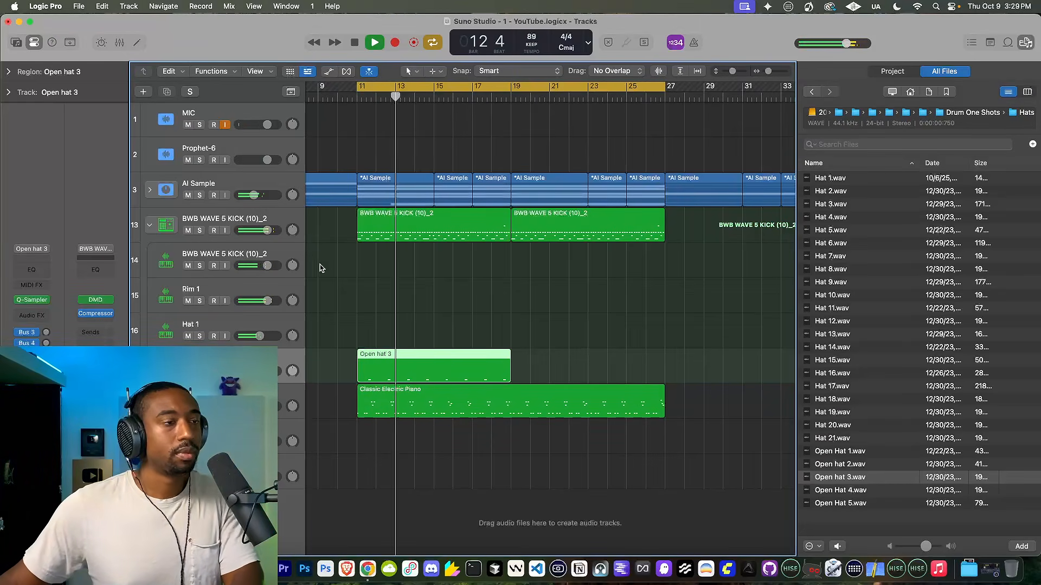
{"action": "key", "text": "f"}
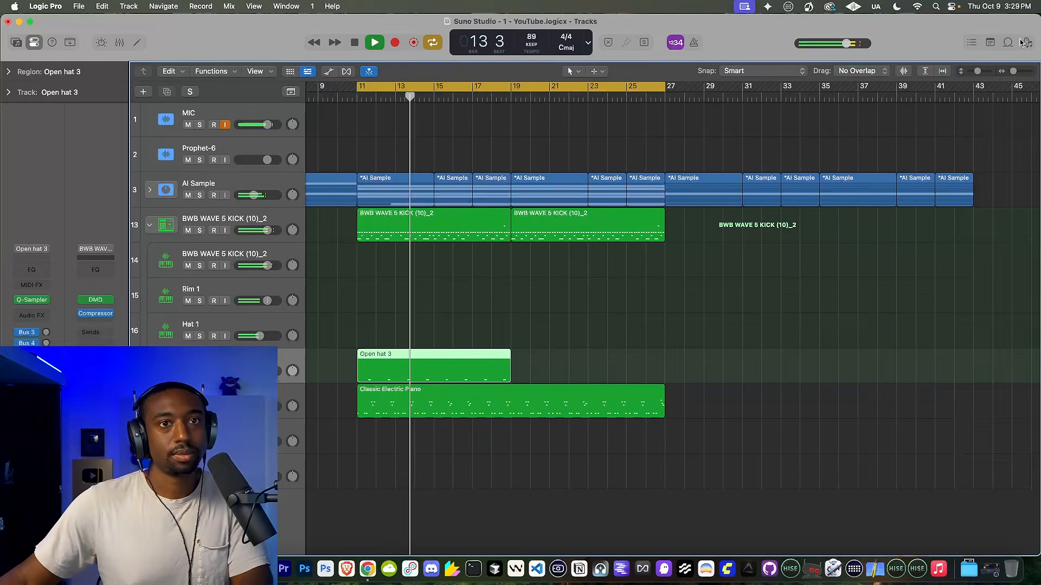
Step: Trim the Open hat 3 sample's end to 0.48 s and give it a 0.03 s fade-out
{"action": "left_click", "coordinate": [30, 300]}
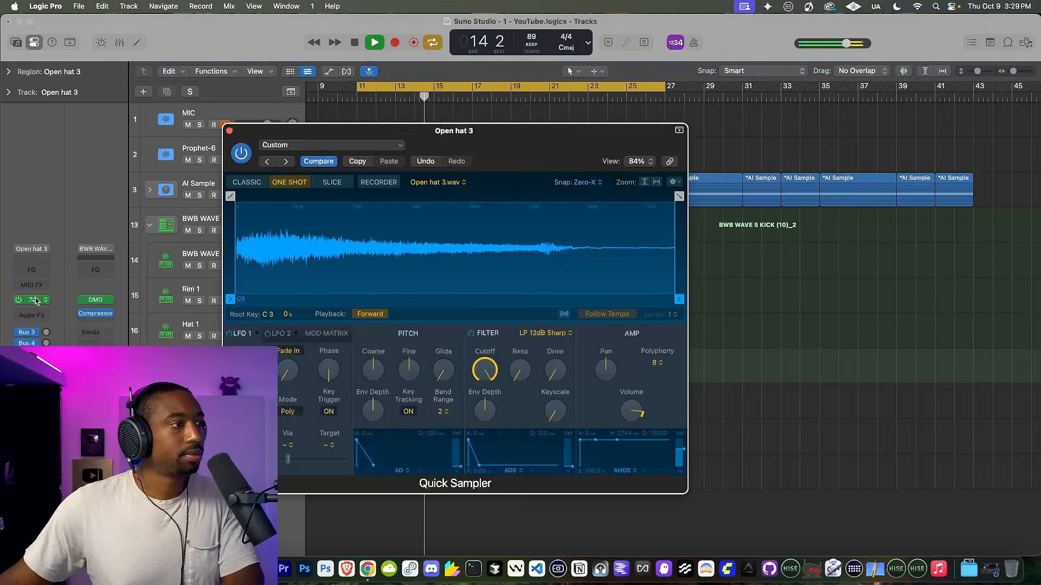
{"action": "left_click_drag", "start_coordinate": [604, 293], "coordinate": [537, 294]}
{"action": "left_click_drag", "start_coordinate": [536, 196], "coordinate": [522, 196]}
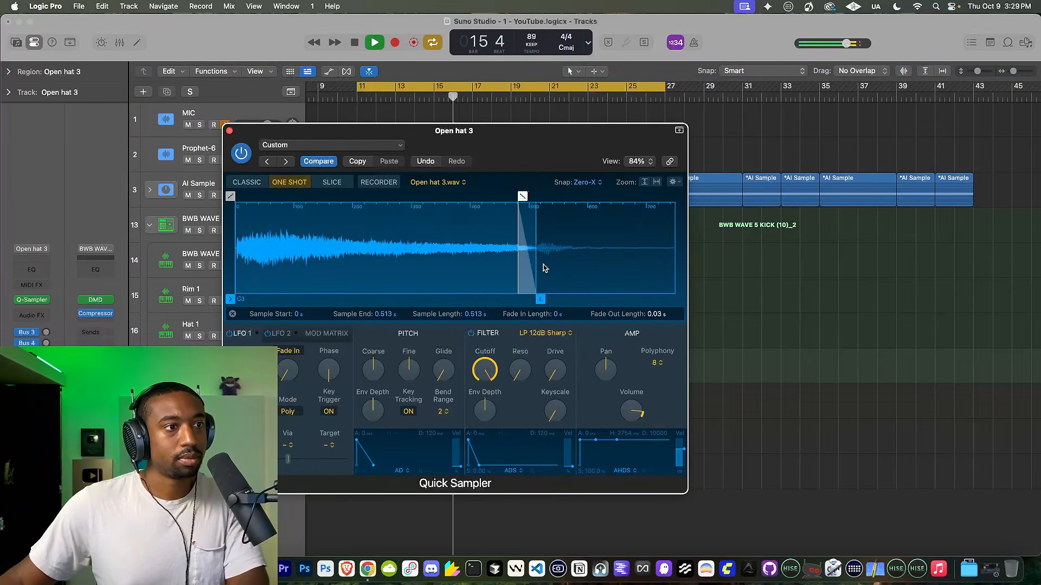
{"action": "left_click_drag", "start_coordinate": [539, 299], "coordinate": [520, 299]}
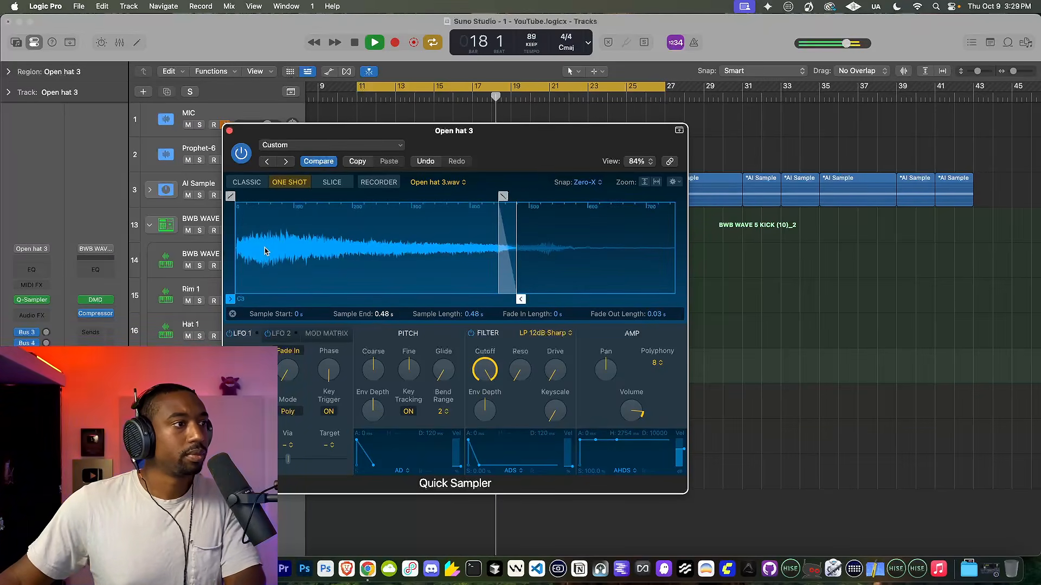
Step: Set the Open hat 3 sample's start to 0.002 s, then close its sampler and stop playback
{"action": "scroll", "coordinate": [265, 252], "scroll_direction": "up", "scroll_amount": 2}
{"action": "scroll", "coordinate": [247, 281], "scroll_direction": "left", "scroll_amount": 1}
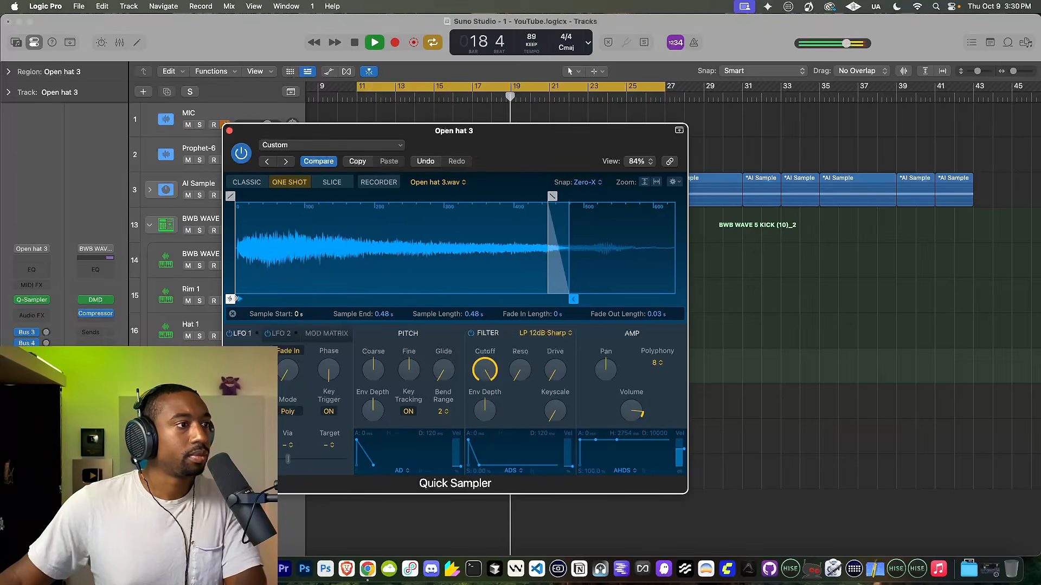
{"action": "left_click_drag", "start_coordinate": [238, 299], "coordinate": [239, 301]}
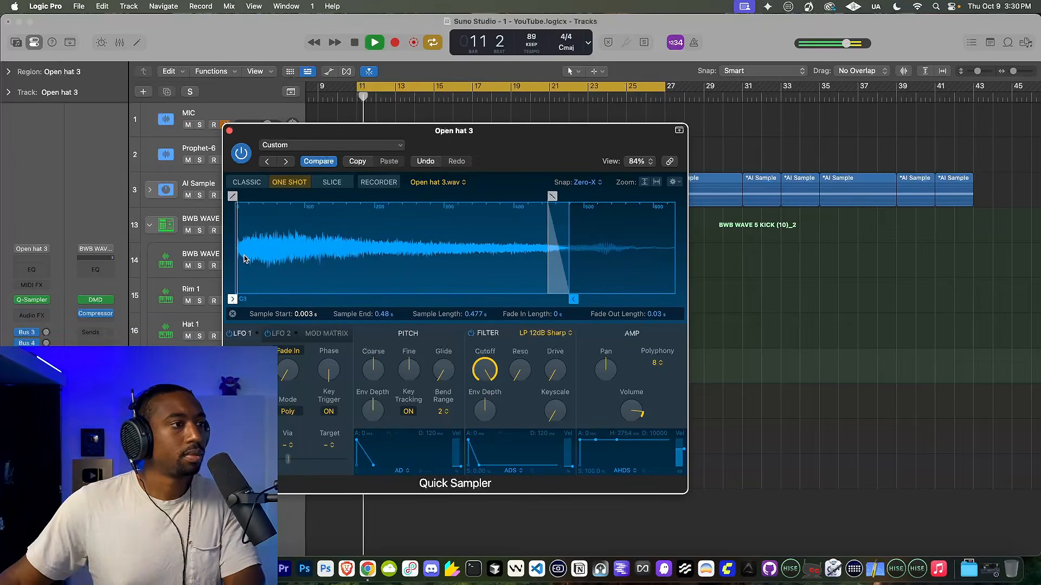
{"action": "scroll", "coordinate": [244, 259], "scroll_direction": "up", "scroll_amount": 3}
{"action": "scroll", "coordinate": [243, 259], "scroll_direction": "left", "scroll_amount": 1}
{"action": "scroll", "coordinate": [260, 277], "scroll_direction": "up", "scroll_amount": 3}
{"action": "scroll", "coordinate": [302, 274], "scroll_direction": "up", "scroll_amount": 5}
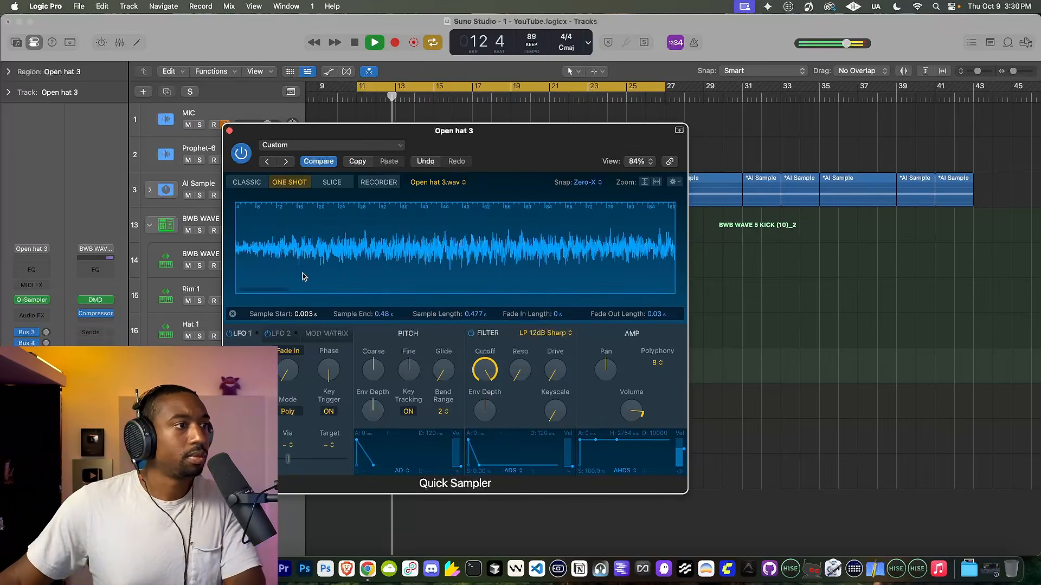
{"action": "left_click_drag", "start_coordinate": [288, 299], "coordinate": [271, 299]}
{"action": "scroll", "coordinate": [338, 253], "scroll_direction": "down", "scroll_amount": 10}
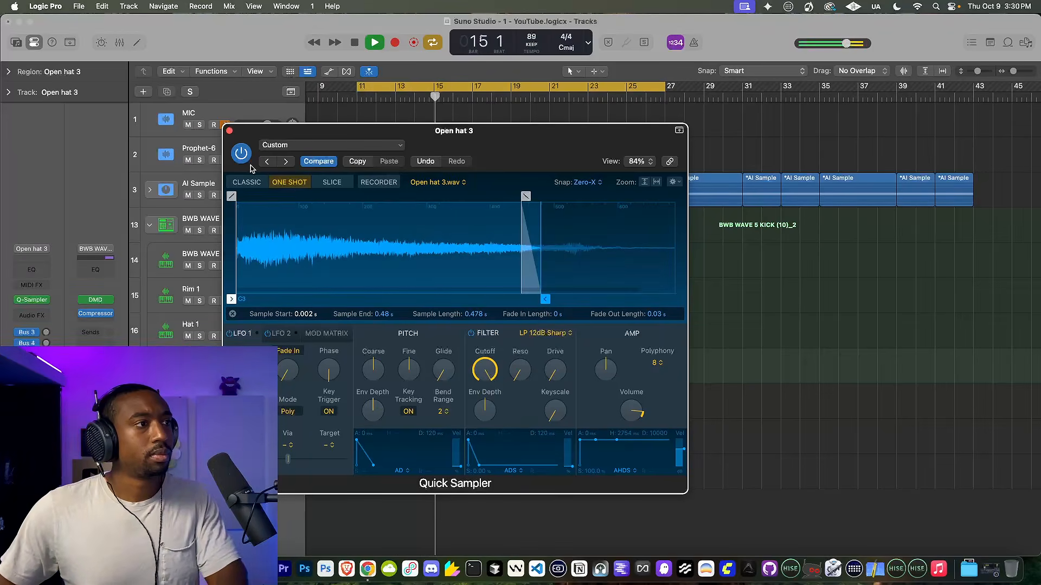
{"action": "left_click", "coordinate": [230, 130]}
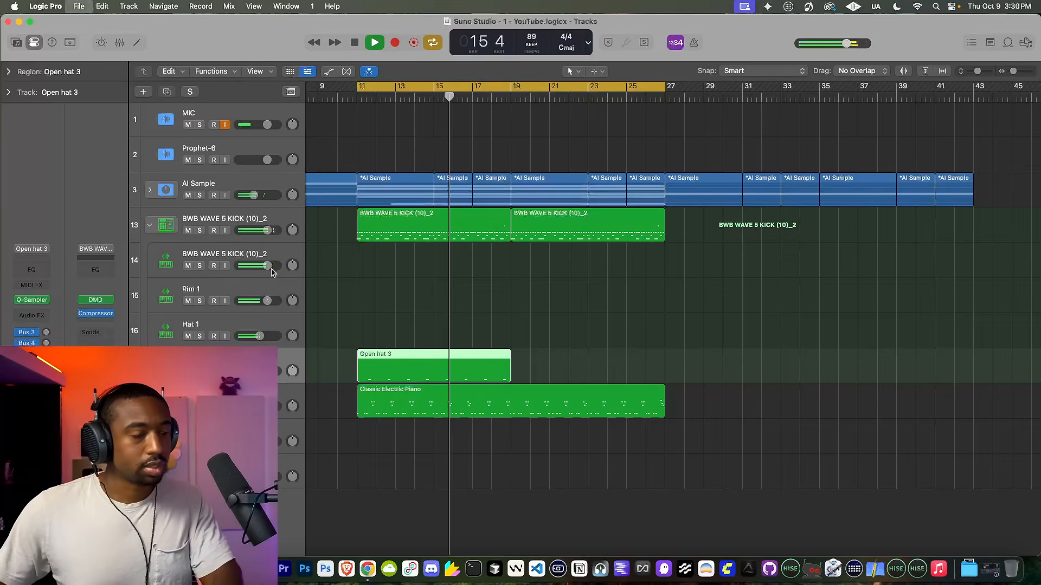
{"action": "key", "text": "space"}
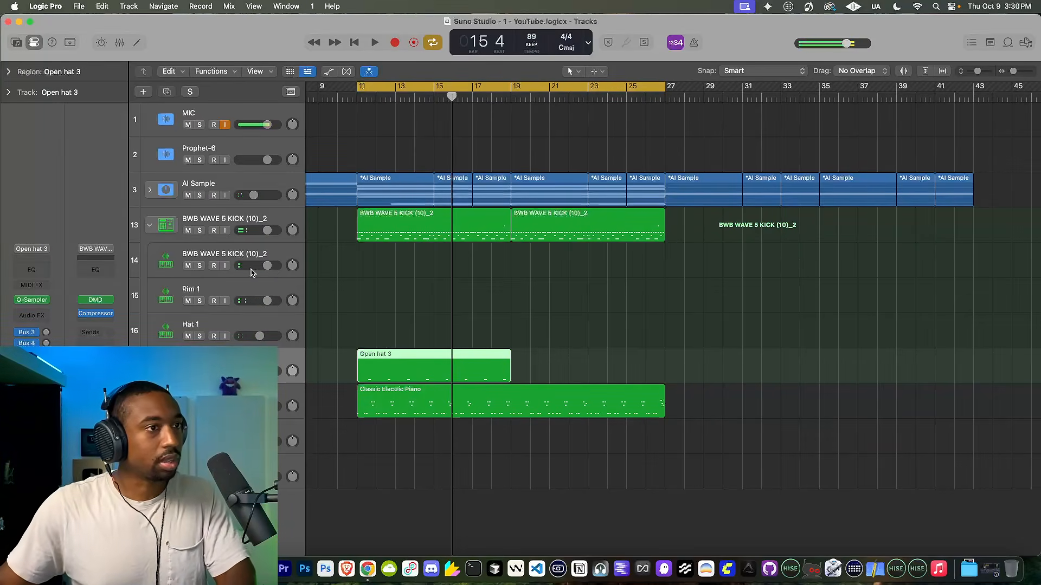
Step: Replay the loop while checking the stem tracks inside the AI Sample stack, leaving the stack collapsed
{"action": "key", "text": "space"}
{"action": "left_click", "coordinate": [150, 190]}
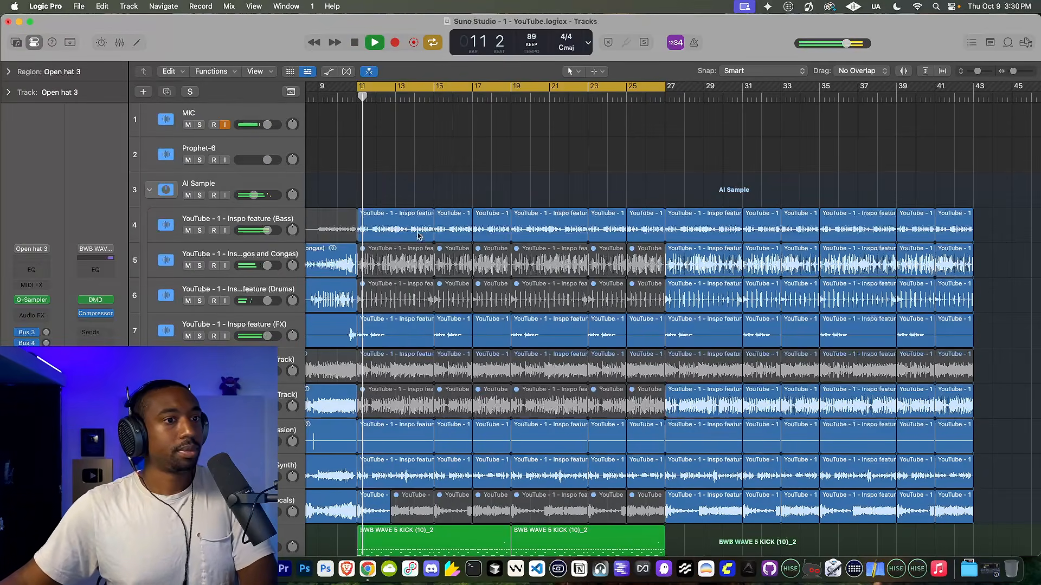
{"action": "scroll", "coordinate": [539, 220], "scroll_direction": "down", "scroll_amount": 3}
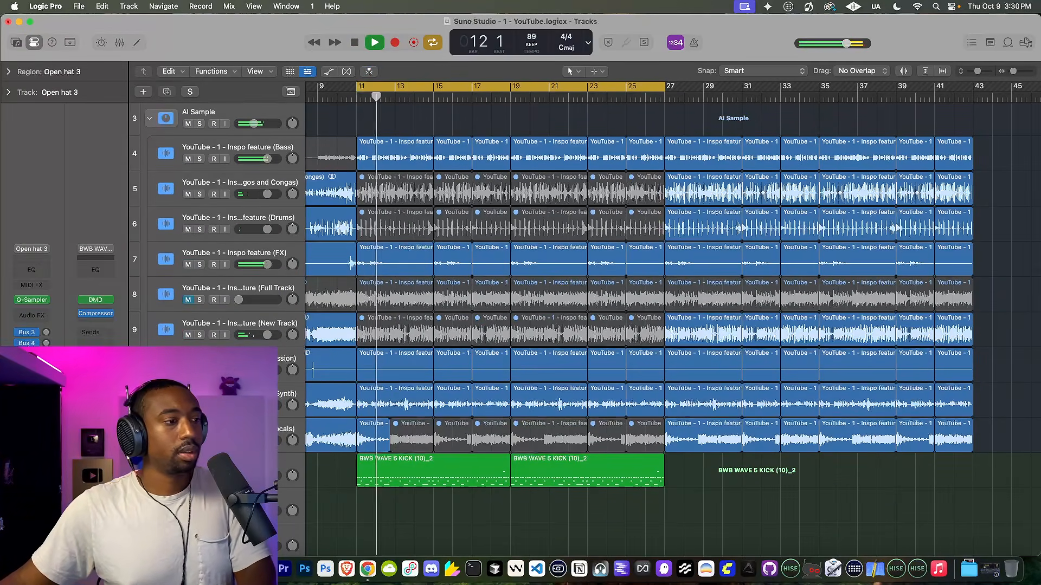
{"action": "left_click", "coordinate": [149, 118]}
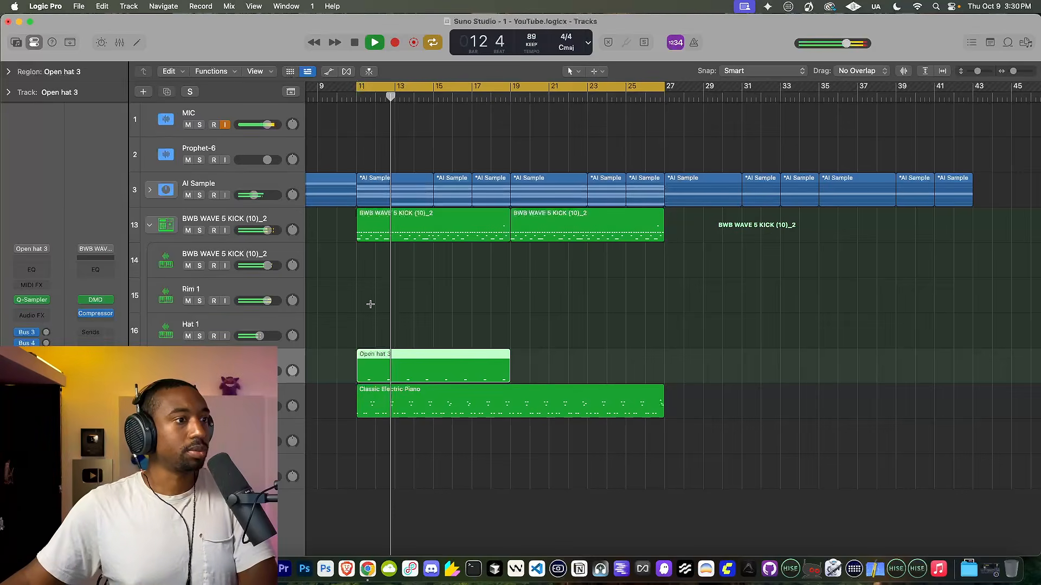
Step: Examine the first drum region's hat, rim and kick notes in the Piano Roll during playback
{"action": "double_click", "coordinate": [414, 238]}
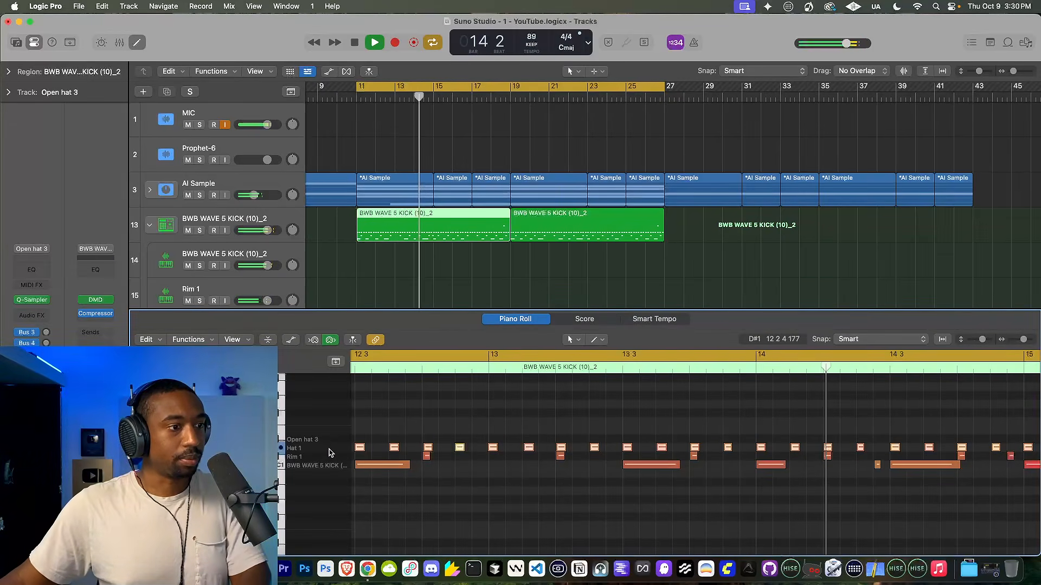
{"action": "key", "text": "space"}
{"action": "key", "text": "space"}
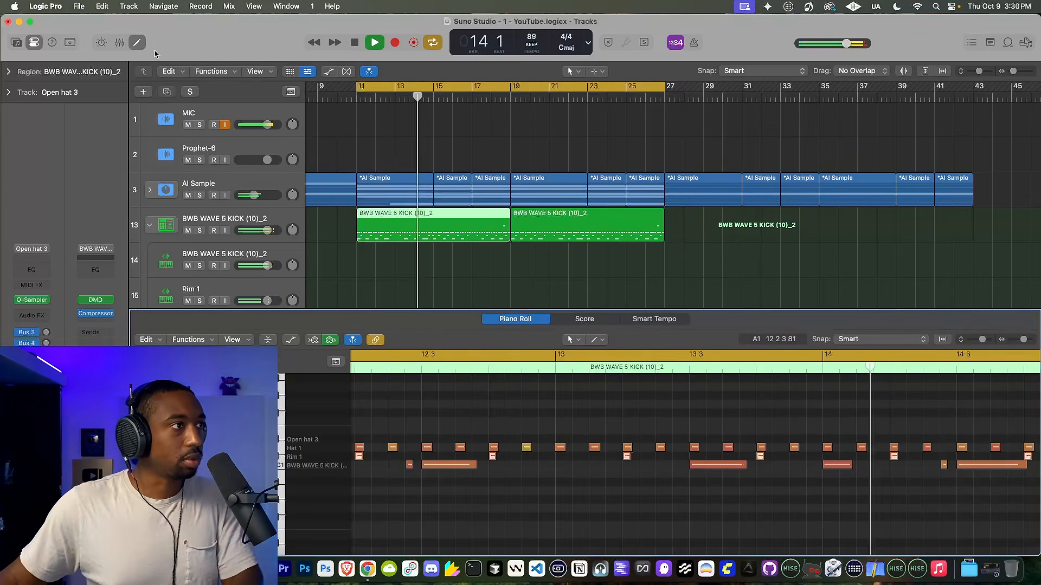
{"action": "left_click", "coordinate": [138, 43]}
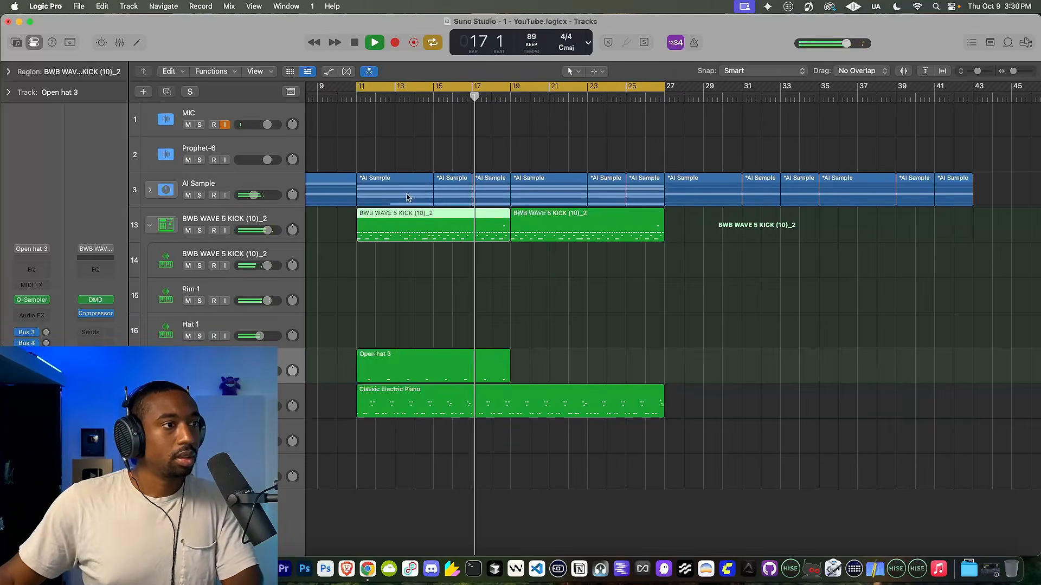
{"action": "key", "text": "space"}
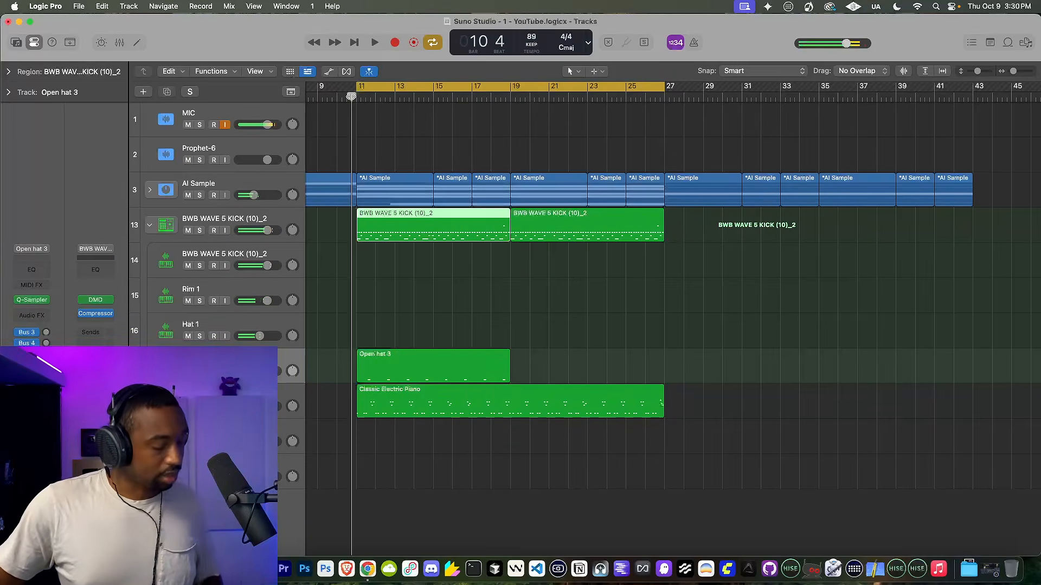
Step: Play the beat with the drum stack selected, select the kick's own track, and place the playhead just before bar 11
{"action": "left_click", "coordinate": [264, 216]}
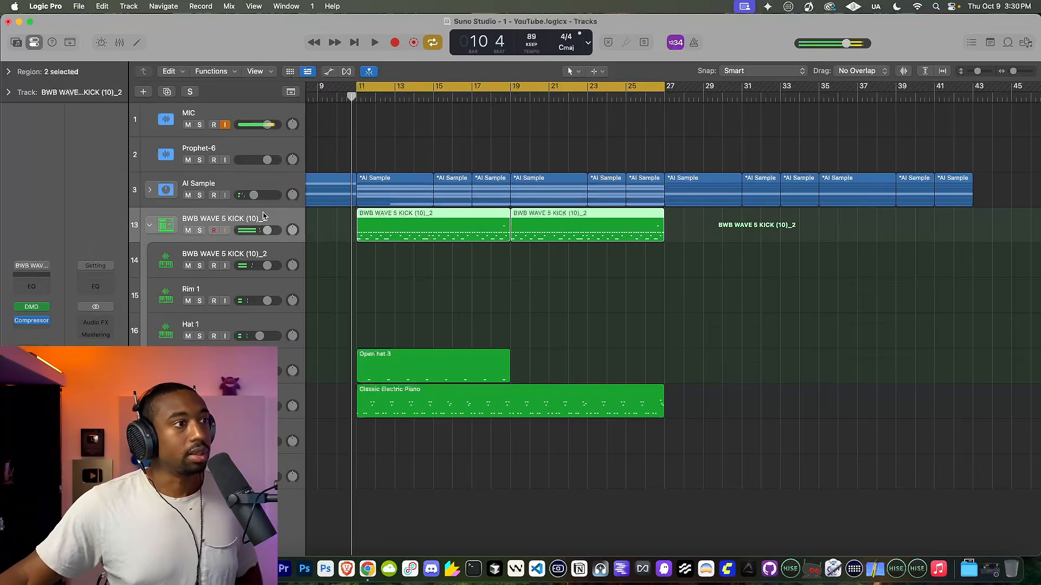
{"action": "left_click", "coordinate": [375, 45]}
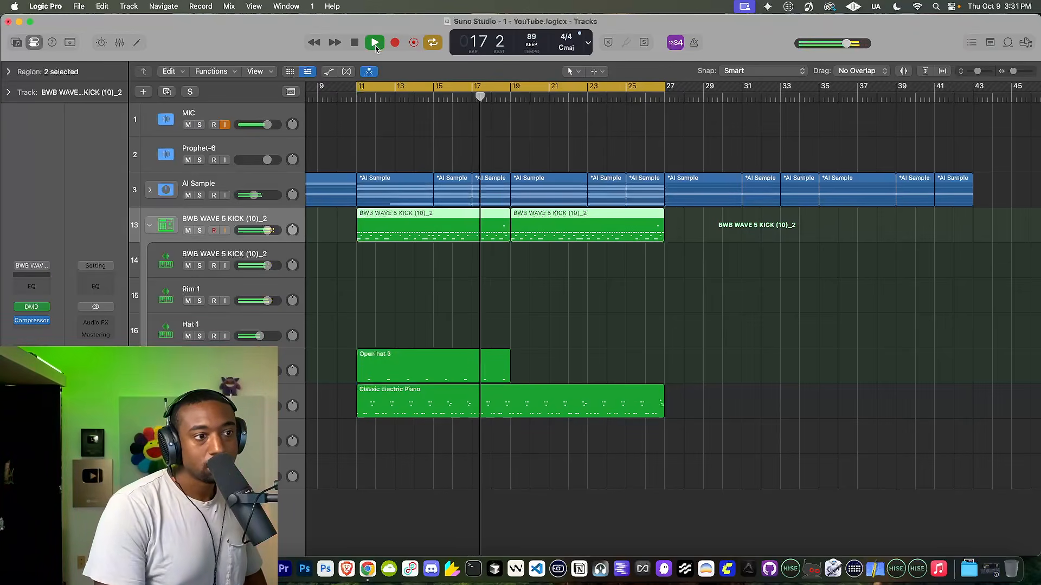
{"action": "left_click", "coordinate": [375, 43]}
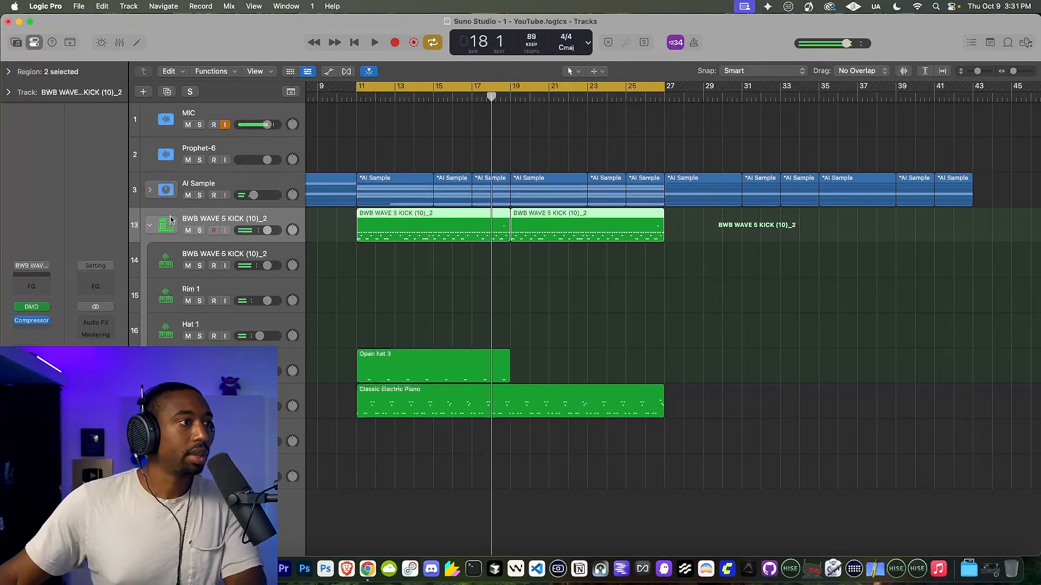
{"action": "left_click", "coordinate": [260, 258]}
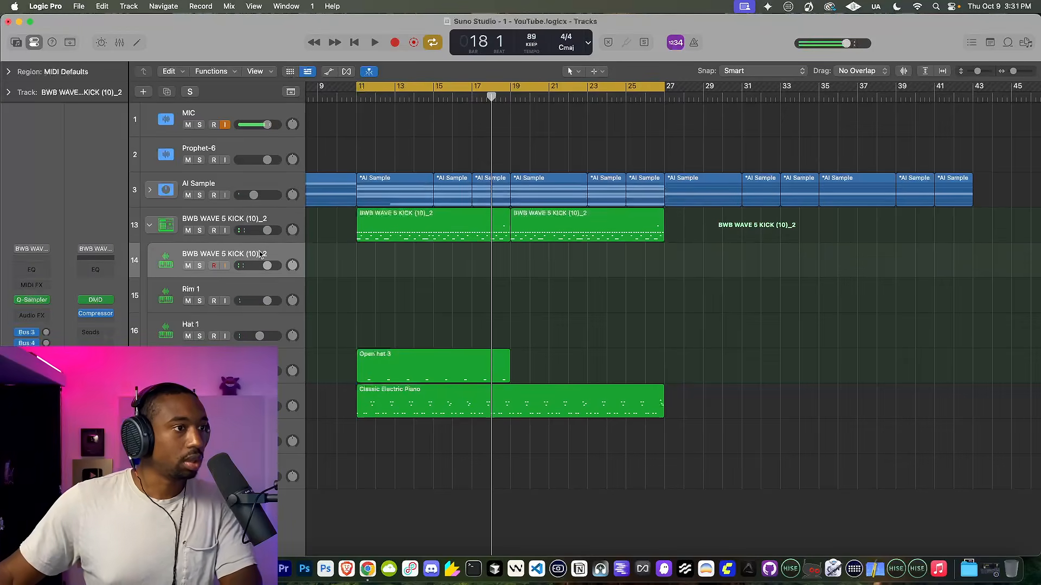
{"action": "left_click", "coordinate": [347, 96]}
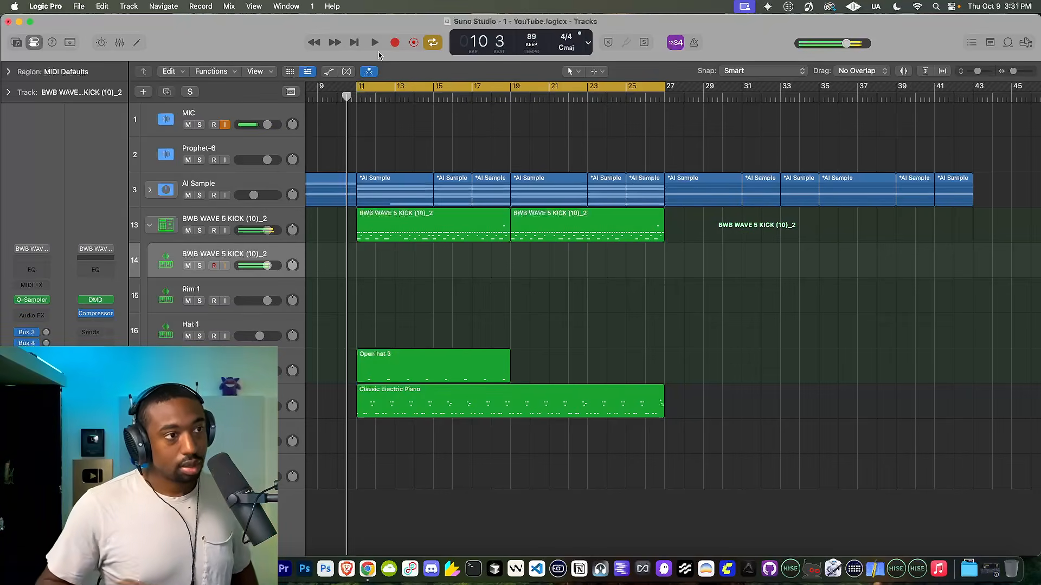
Step: Delete all kick notes from both drum regions on the BWB WAVE 5 KICK (10)_2 stack
{"action": "left_click", "coordinate": [245, 218]}
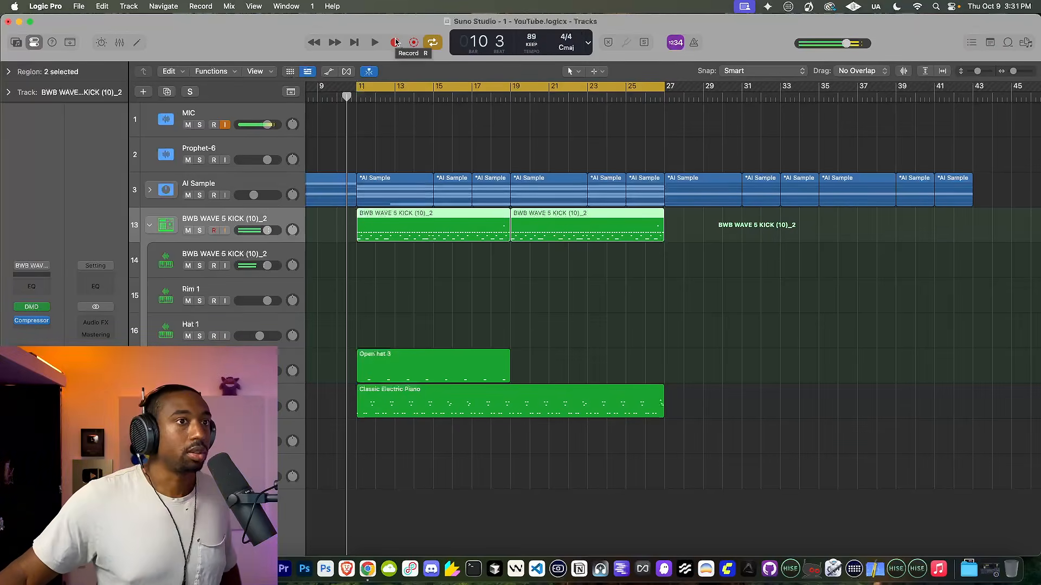
{"action": "double_click", "coordinate": [396, 231]}
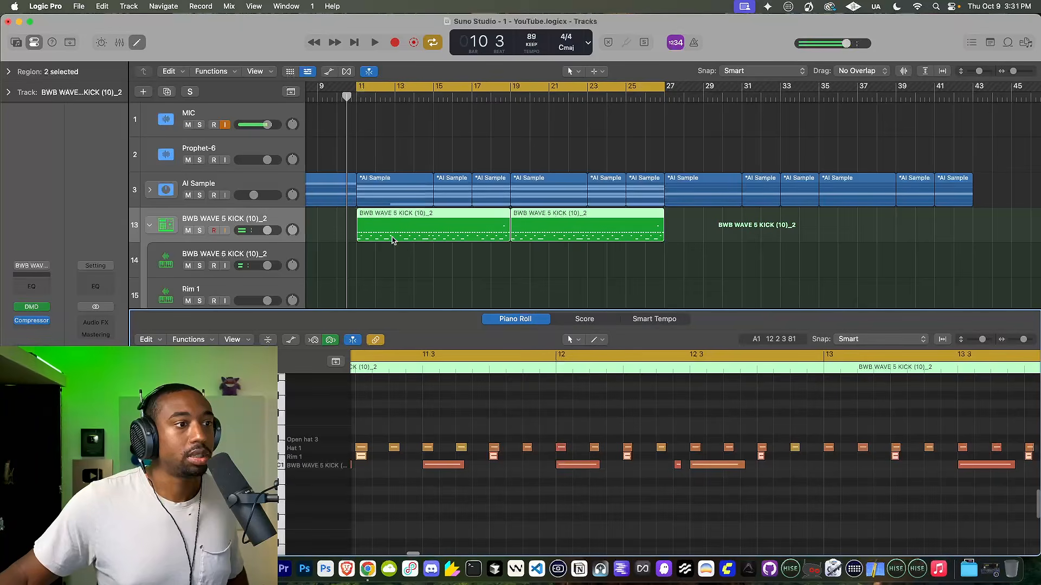
{"action": "left_click", "coordinate": [333, 467]}
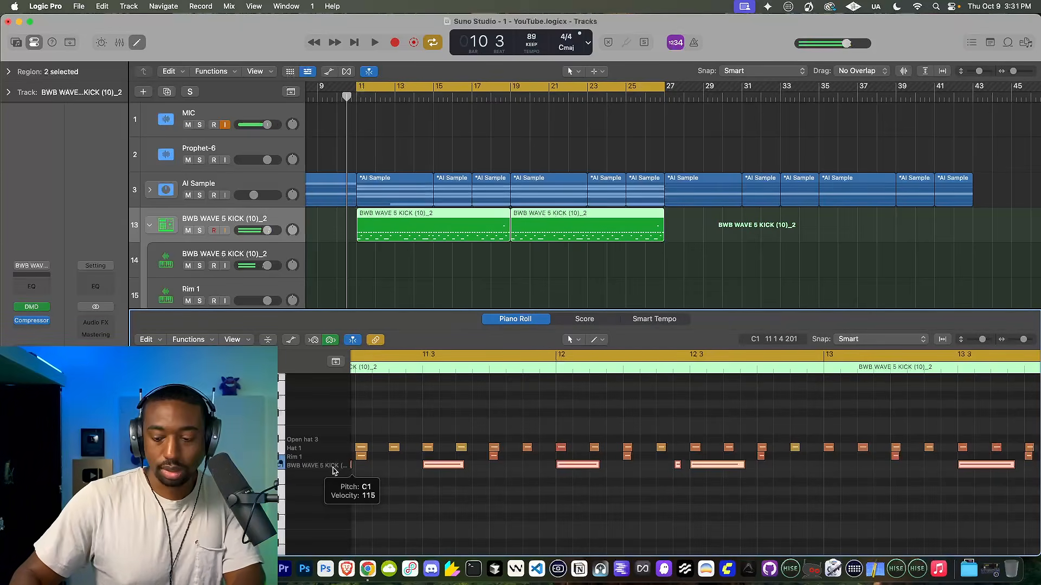
{"action": "key", "text": "Delete"}
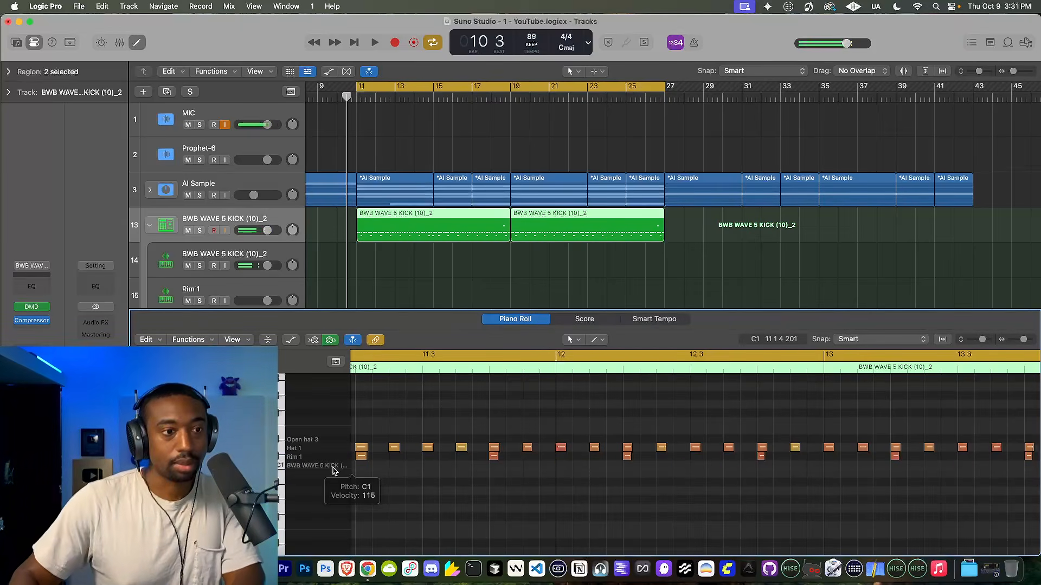
{"action": "left_click", "coordinate": [140, 47]}
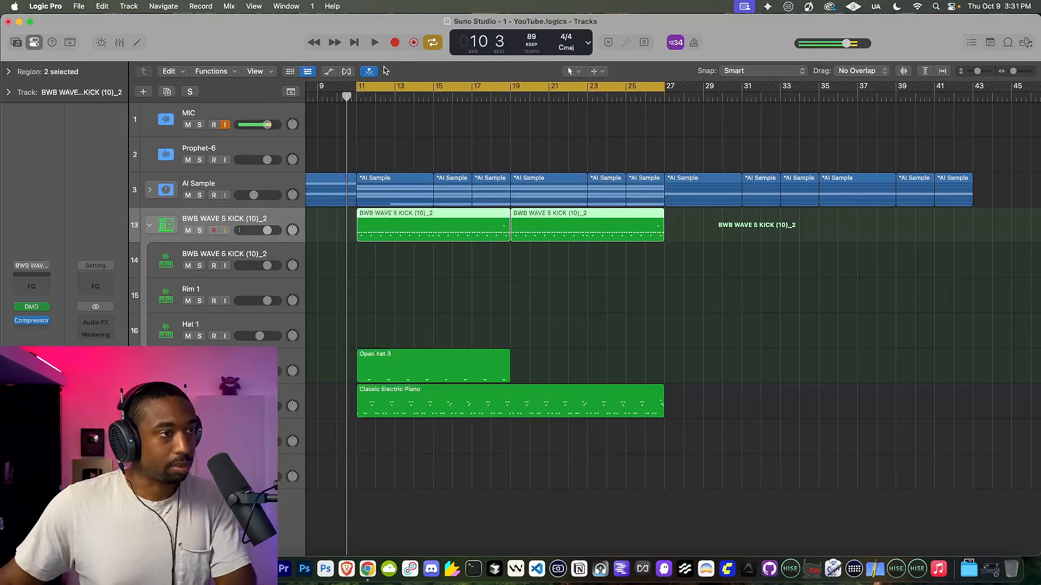
Step: Record a new kick pattern onto the drum stack from bar 11 to about the end of bar 20
{"action": "left_click", "coordinate": [397, 45]}
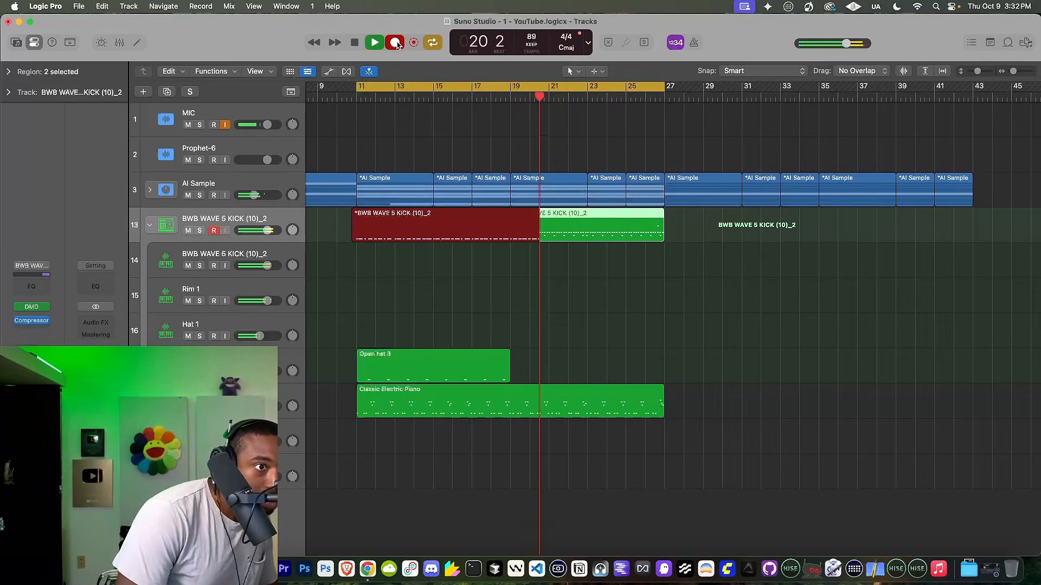
{"action": "key", "text": "space"}
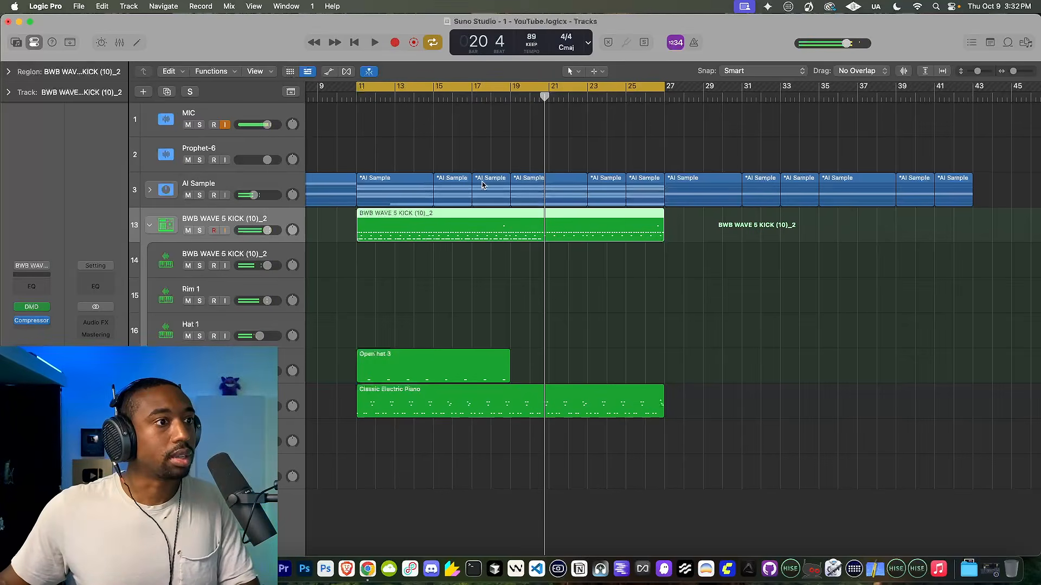
Step: Delete the newly recorded kick notes from partway through bar 18 to the end of the take in bar 20
{"action": "double_click", "coordinate": [516, 217]}
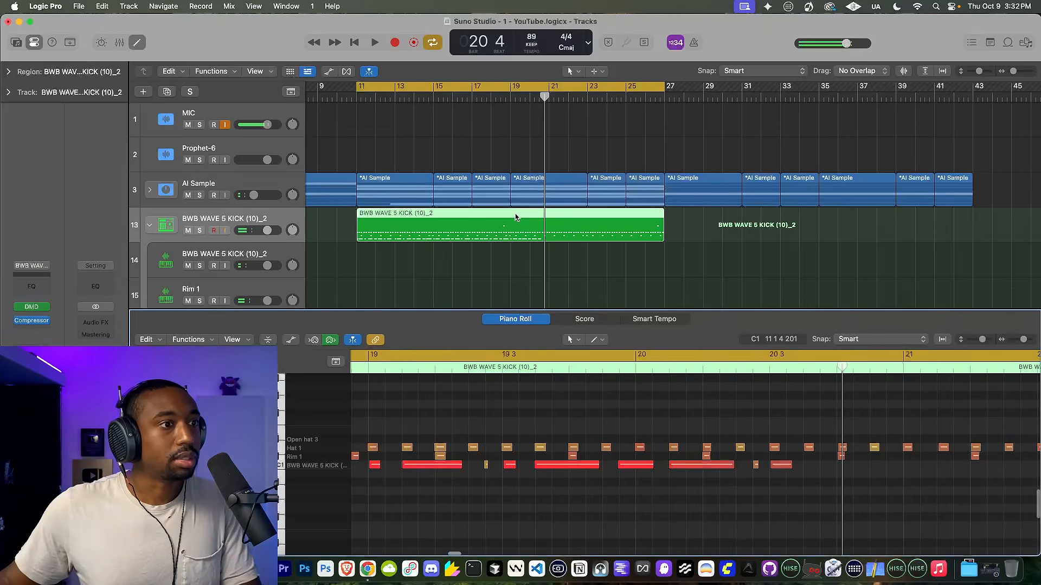
{"action": "scroll", "coordinate": [774, 477], "scroll_direction": "left", "scroll_amount": 5}
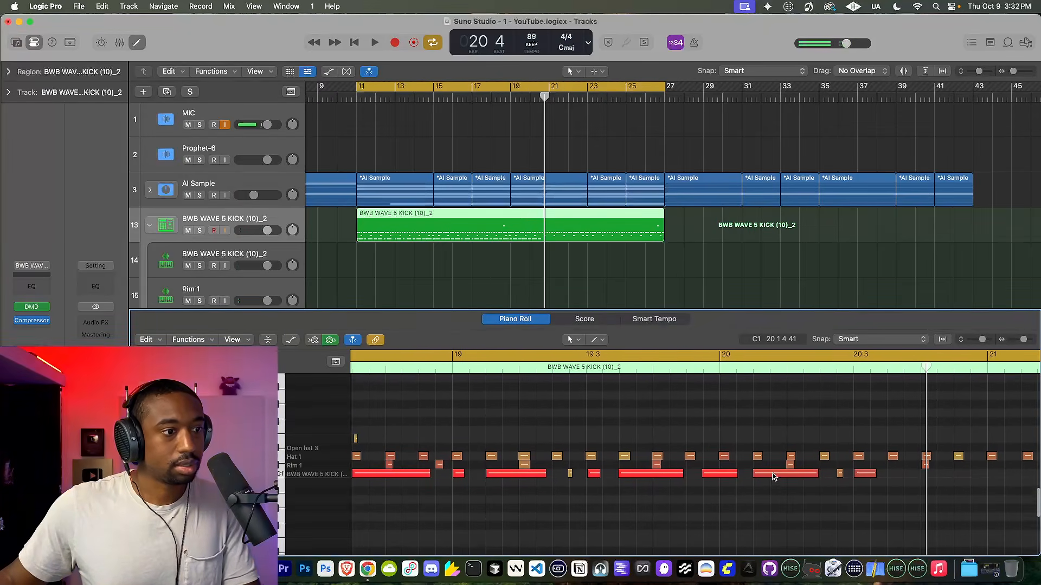
{"action": "scroll", "coordinate": [774, 476], "scroll_direction": "down", "scroll_amount": 5}
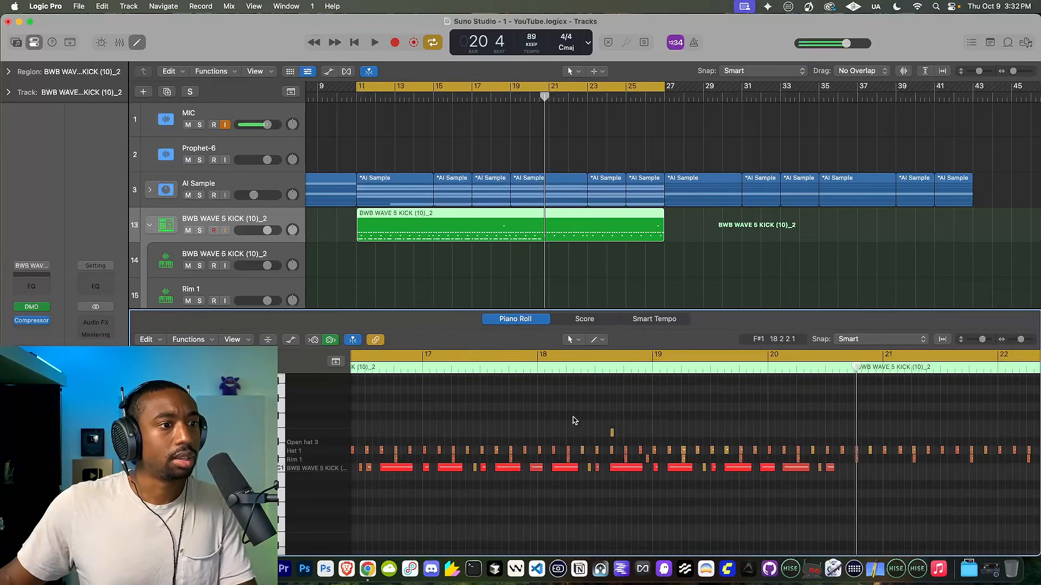
{"action": "left_click_drag", "start_coordinate": [597, 468], "coordinate": [835, 473]}
{"action": "key", "text": "BackSpace"}
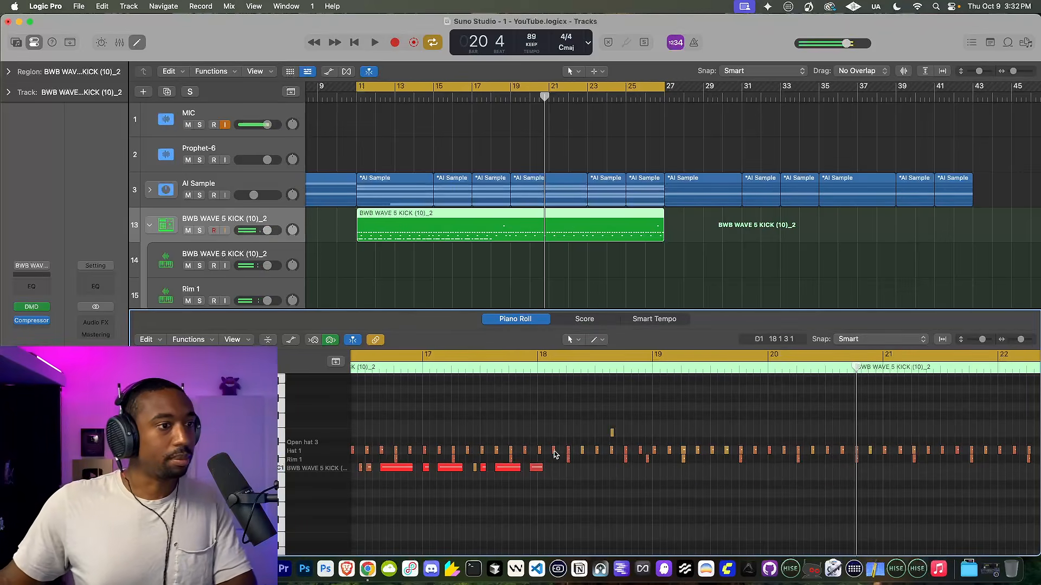
Step: Try shortening the last kick note just before bar 18 and trimming the drum region to end at bar 19
{"action": "left_click_drag", "start_coordinate": [537, 473], "coordinate": [533, 467]}
{"action": "left_click", "coordinate": [627, 231]}
{"action": "left_click_drag", "start_coordinate": [659, 244], "coordinate": [509, 240]}
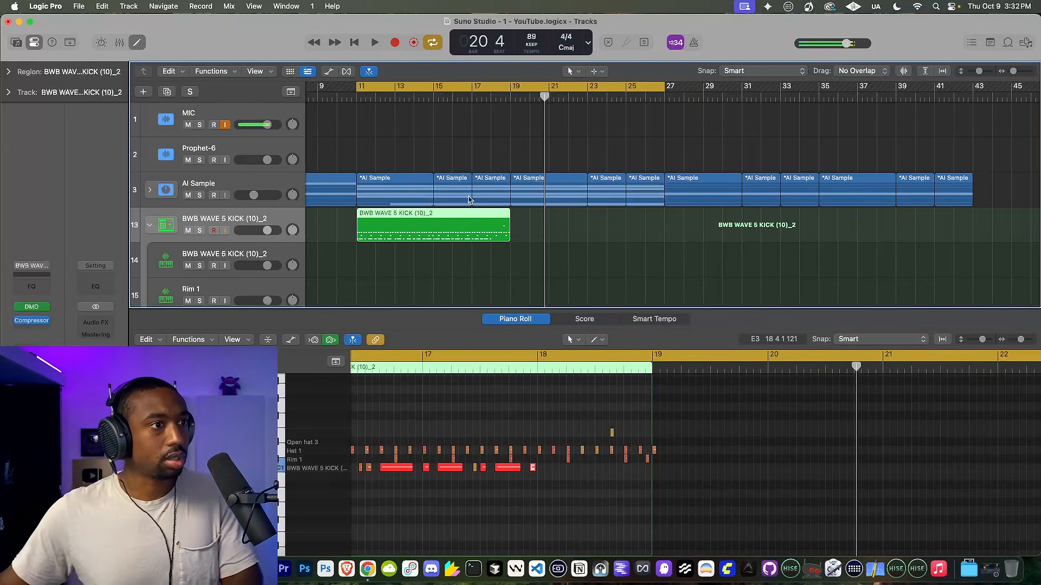
Step: Undo the region trim and the recent kick edits after a short playback, and delete only the kick notes from bar 19 onward
{"action": "left_click", "coordinate": [459, 88]}
{"action": "key", "text": "space"}
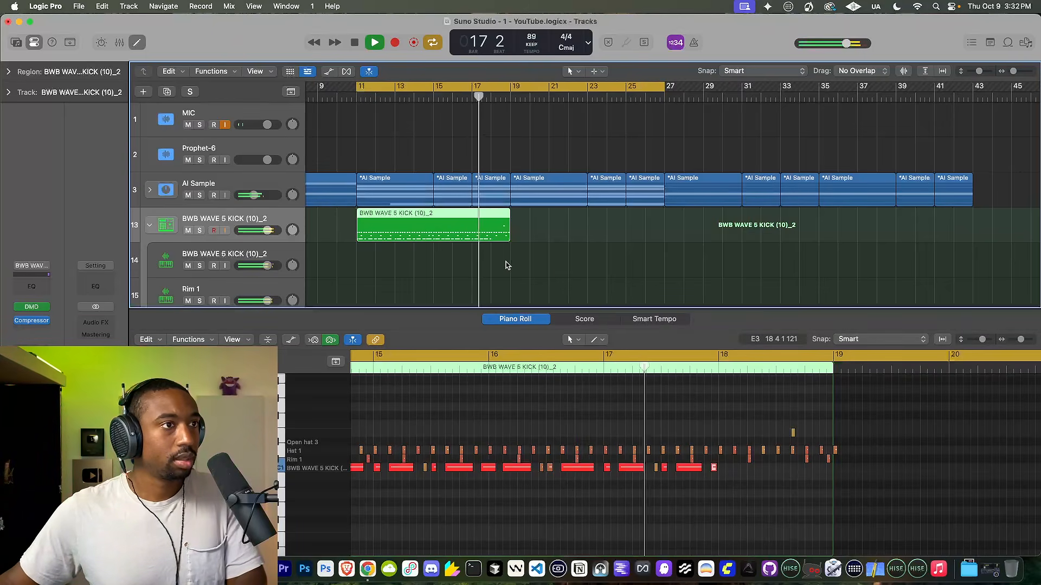
{"action": "key", "text": "space"}
{"action": "key", "text": "super+z"}
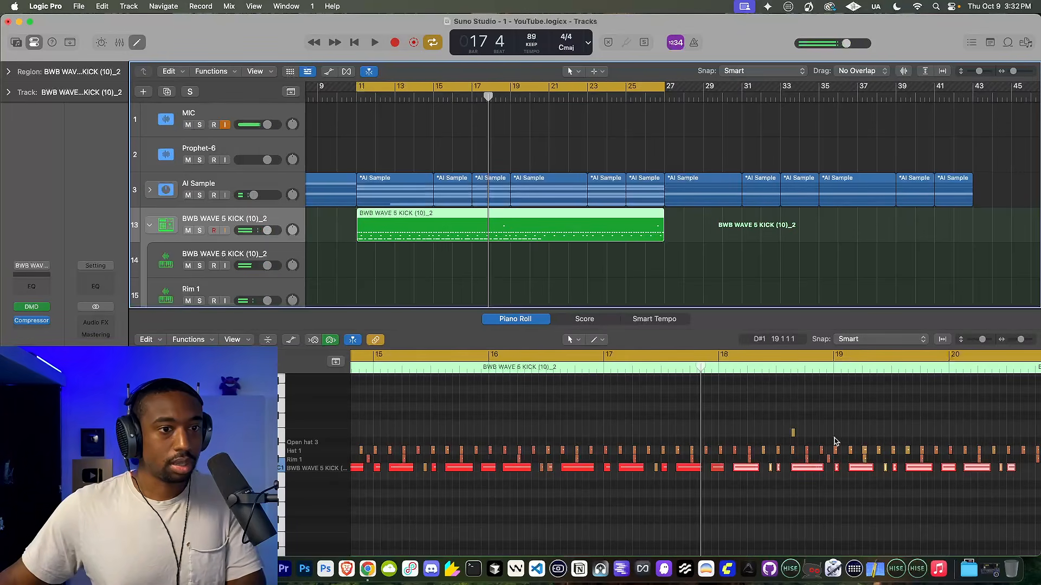
{"action": "scroll", "coordinate": [921, 477], "scroll_direction": "right", "scroll_amount": 3}
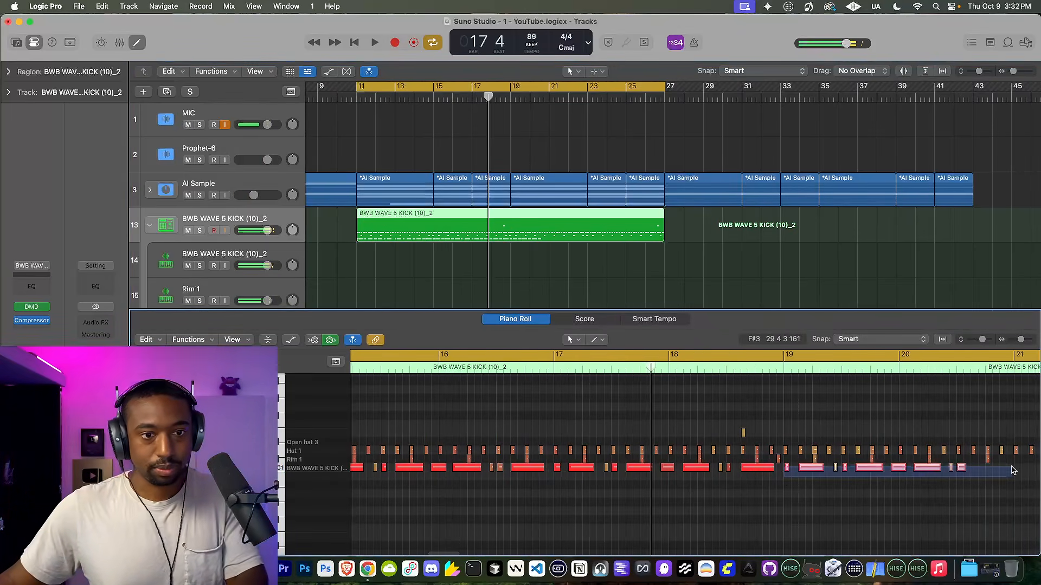
{"action": "key", "text": "BackSpace"}
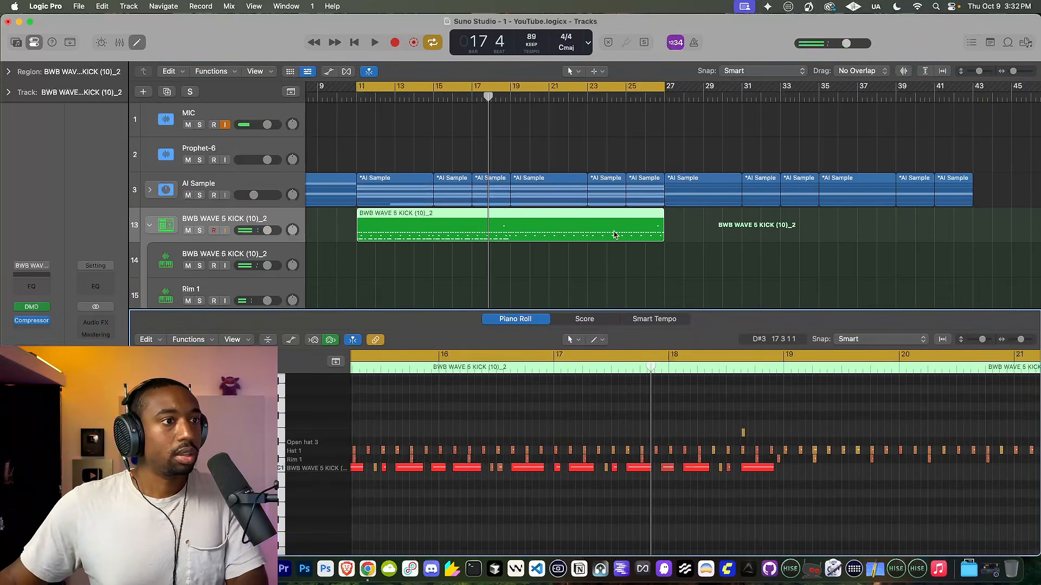
Step: Trim the drum region to end at bar 19, repeat it once to fill up to bar 27, and play from bar 11
{"action": "left_click_drag", "start_coordinate": [662, 233], "coordinate": [509, 232]}
{"action": "key", "text": "super+r"}
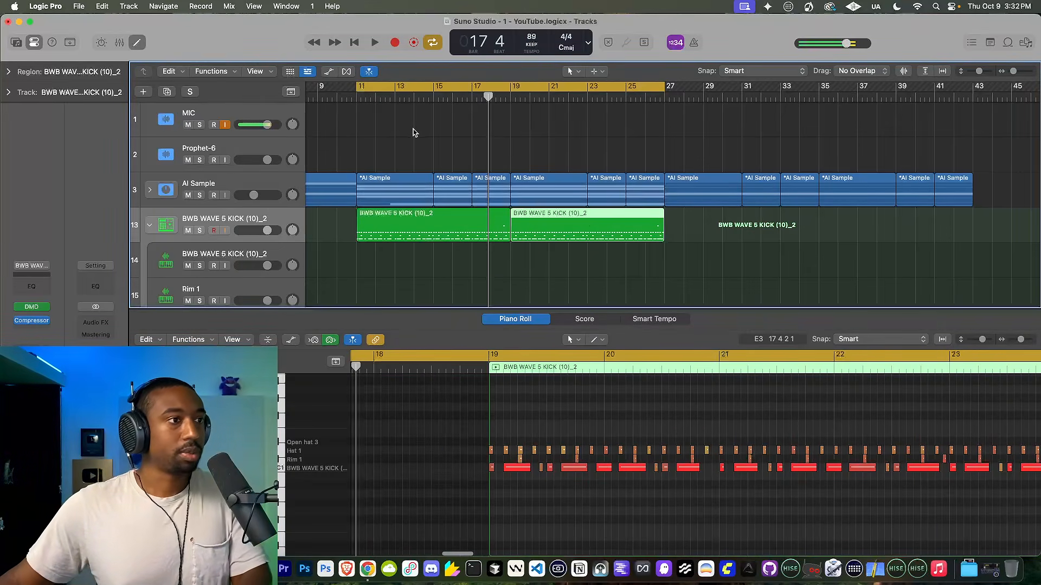
{"action": "left_click", "coordinate": [358, 96]}
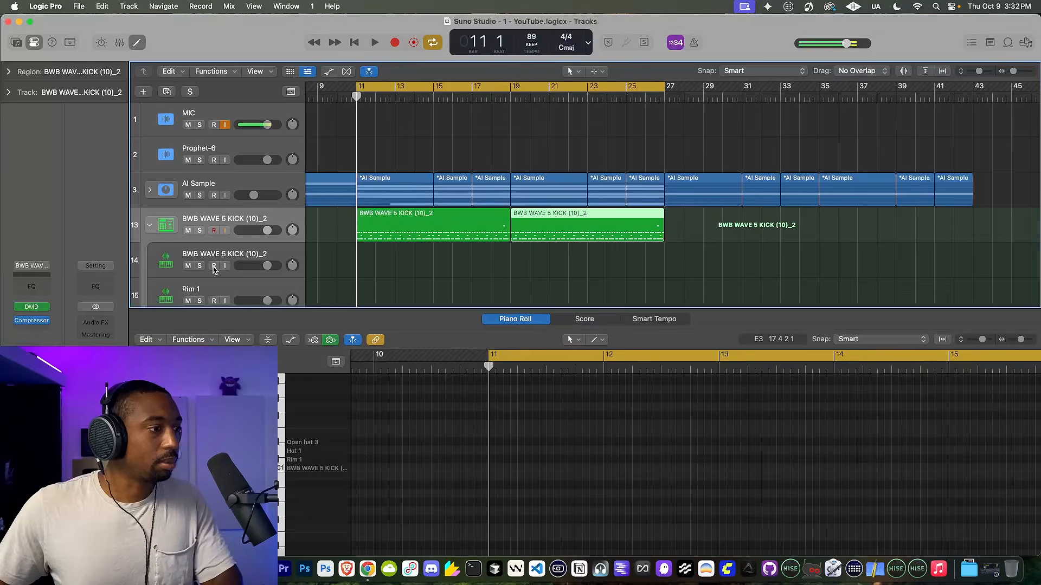
{"action": "key", "text": "space"}
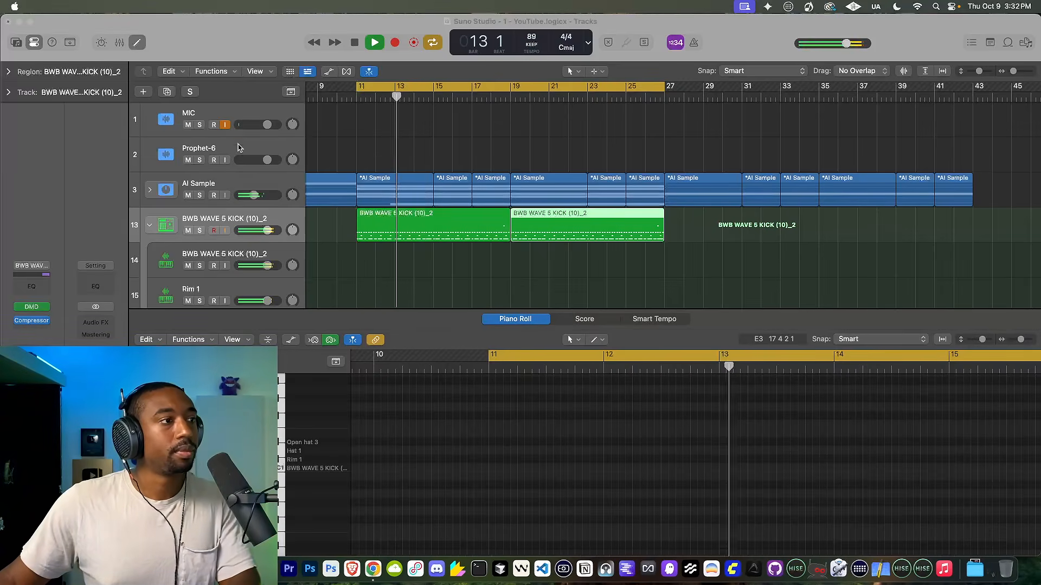
Step: Select all kick notes in the first drum region and play the beat again
{"action": "left_click", "coordinate": [385, 225]}
{"action": "key", "text": "space"}
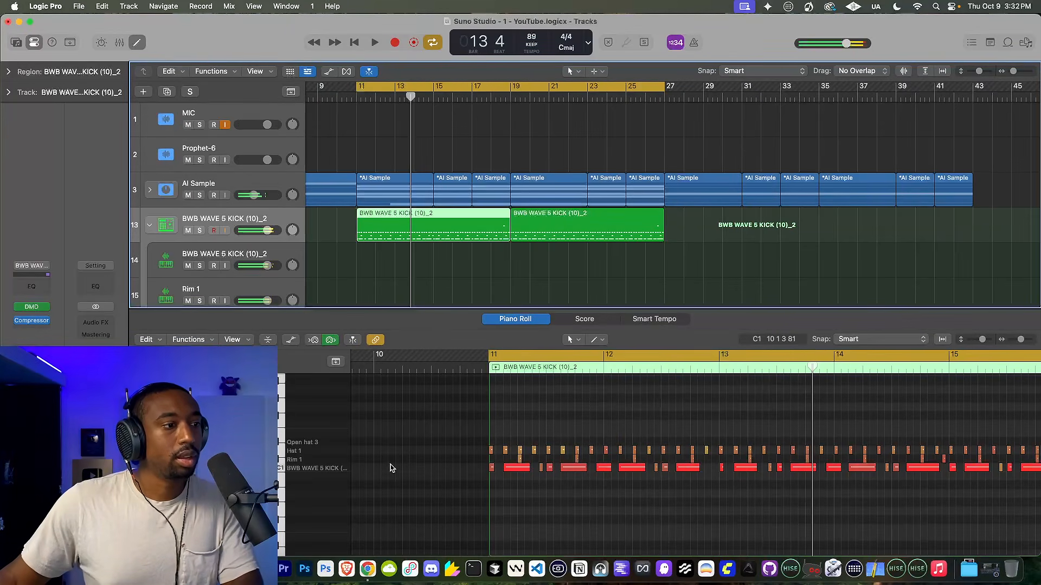
{"action": "left_click", "coordinate": [330, 470]}
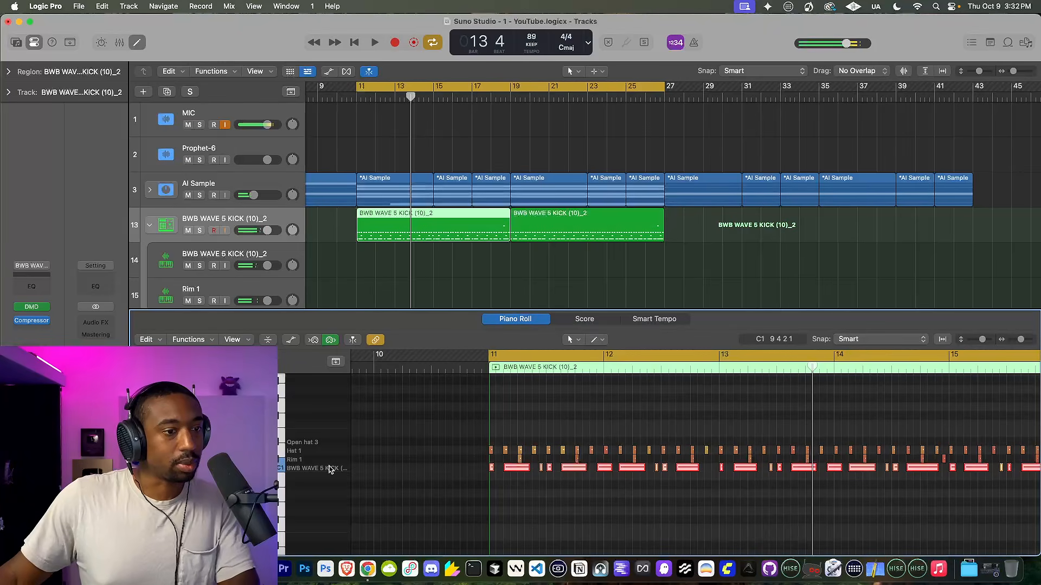
{"action": "key", "text": "space"}
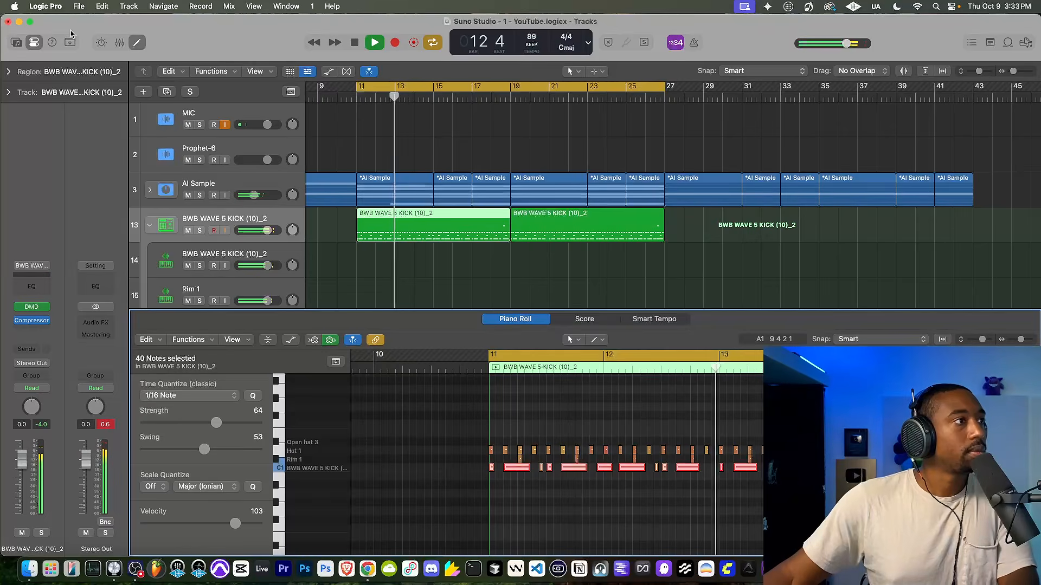
Step: Review the bass region's notes in the Piano Roll during playback, close the editor, and restart the beat
{"action": "left_click", "coordinate": [135, 44]}
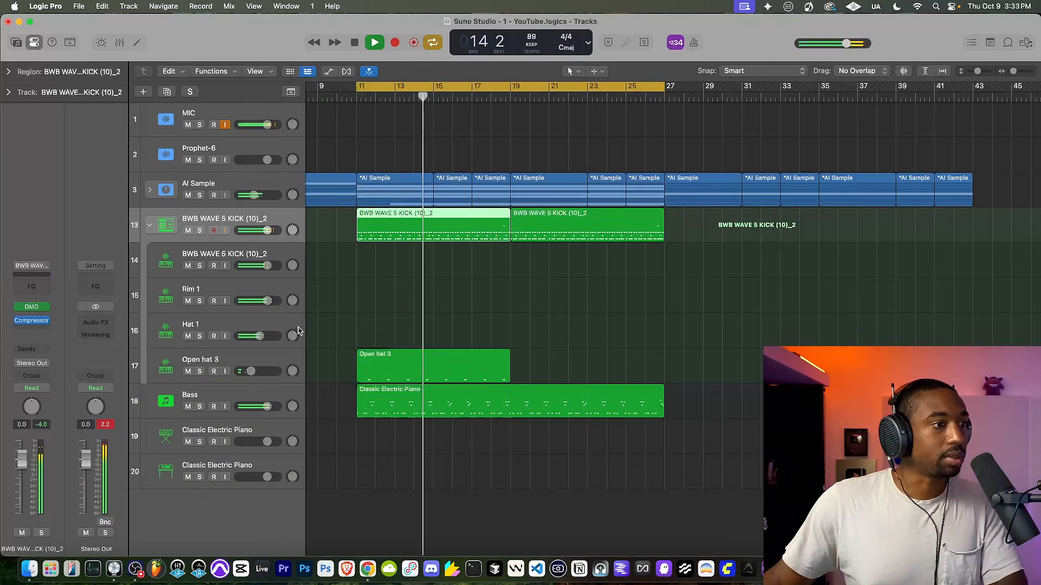
{"action": "left_click", "coordinate": [378, 395]}
{"action": "double_click", "coordinate": [377, 400]}
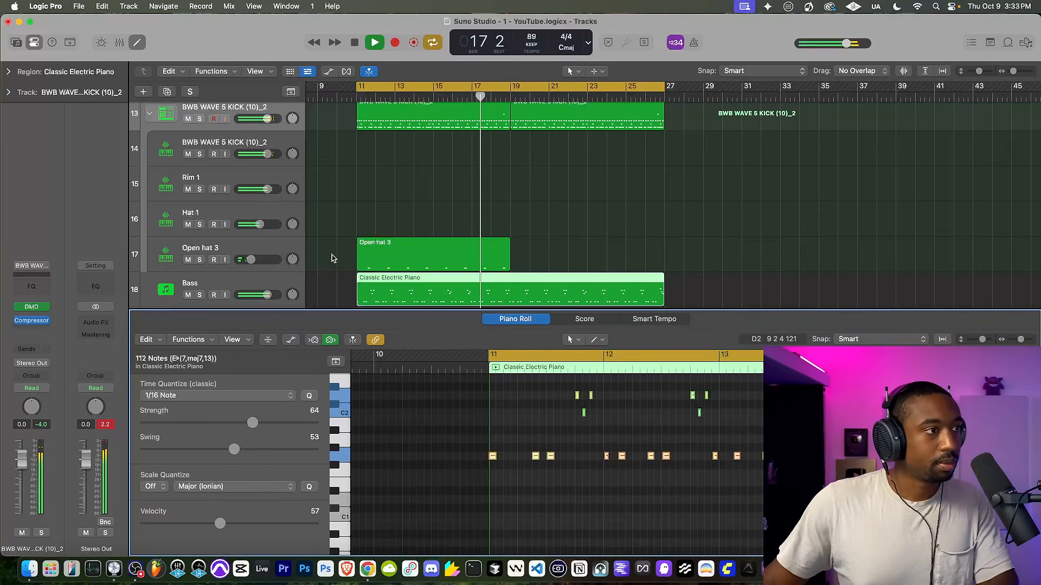
{"action": "key", "text": "e"}
{"action": "key", "text": "space"}
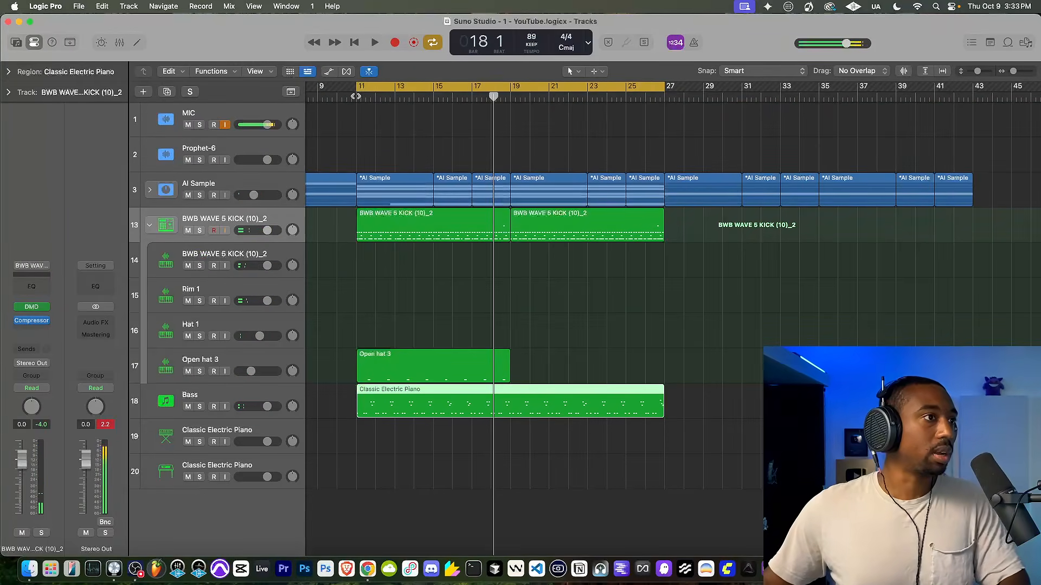
{"action": "key", "text": "space"}
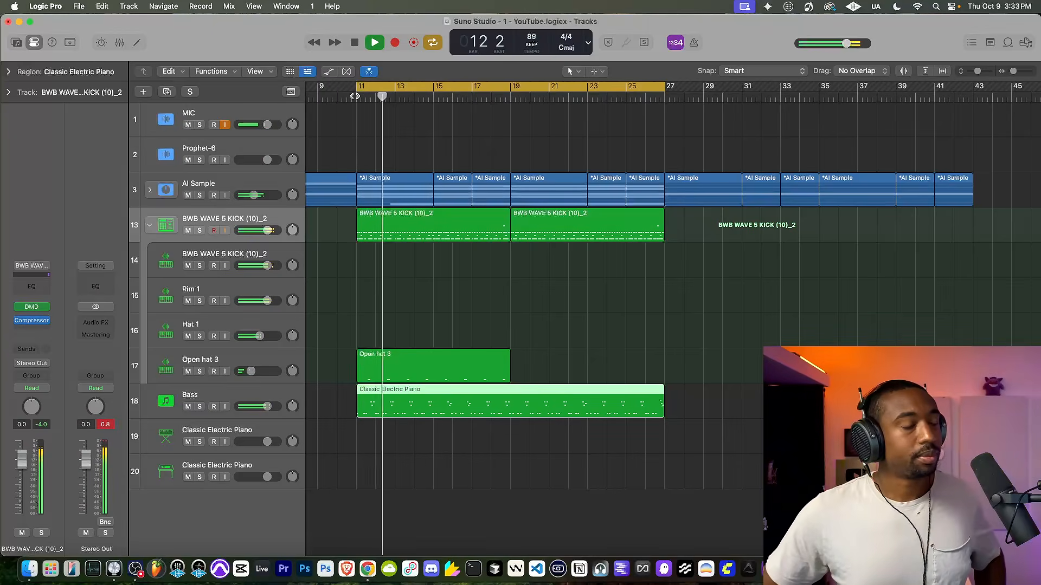
Step: Repeat the Open hat 3 region once from bar 19 and collapse the drum stack
{"action": "left_click", "coordinate": [487, 371]}
{"action": "key", "text": "super+r"}
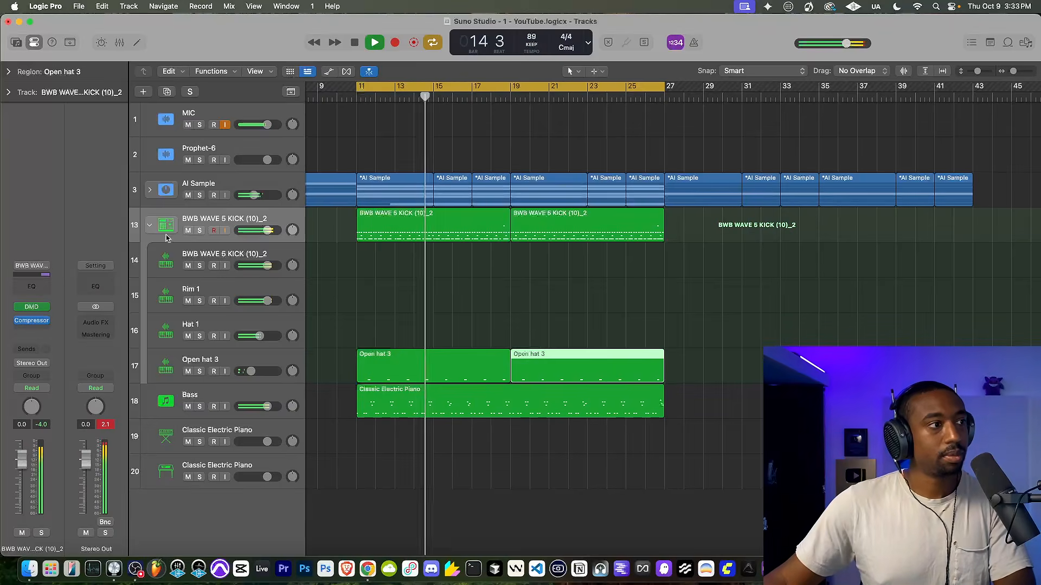
{"action": "left_click", "coordinate": [149, 226]}
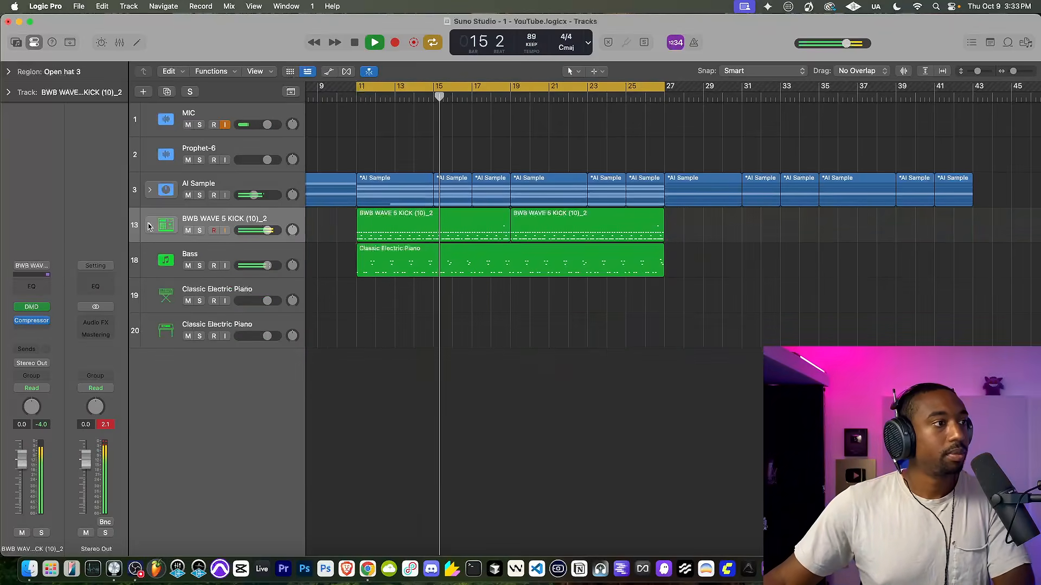
Step: Replace the electric piano instrument on track 20 with Studio Piano
{"action": "left_click", "coordinate": [265, 332]}
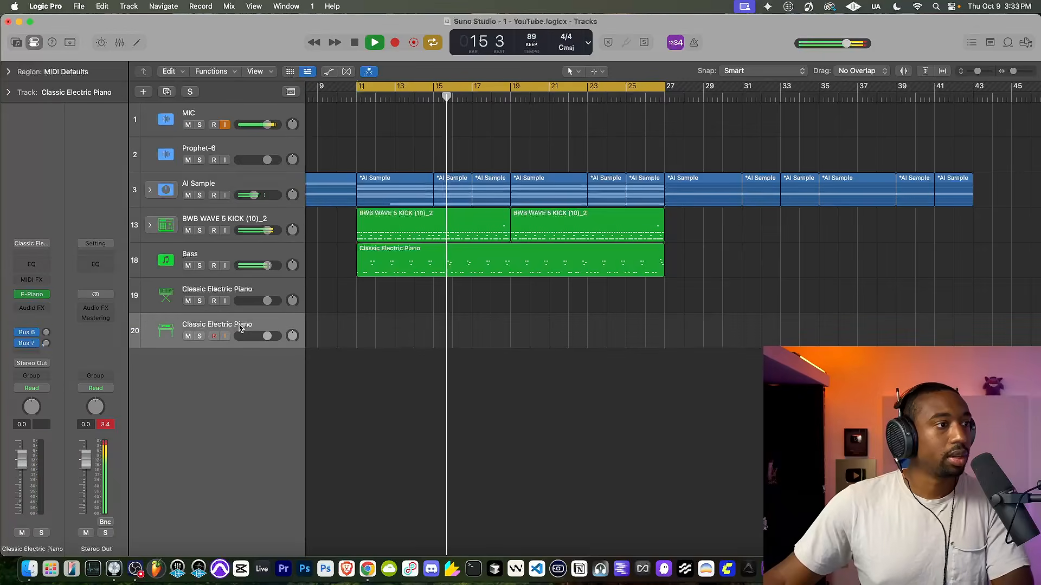
{"action": "left_click", "coordinate": [47, 294]}
{"action": "mouse_move", "coordinate": [104, 457]}
{"action": "left_click", "coordinate": [200, 478]}
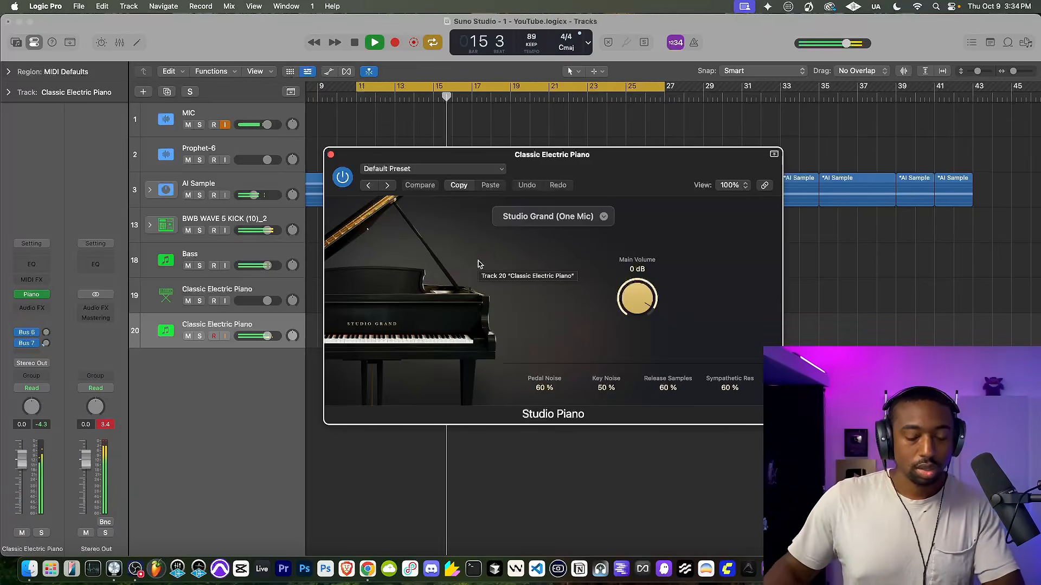
Step: Record a Studio Piano part on track 20 from bar 11 into bar 18 and close the instrument window
{"action": "key", "text": "space"}
{"action": "left_click", "coordinate": [346, 95]}
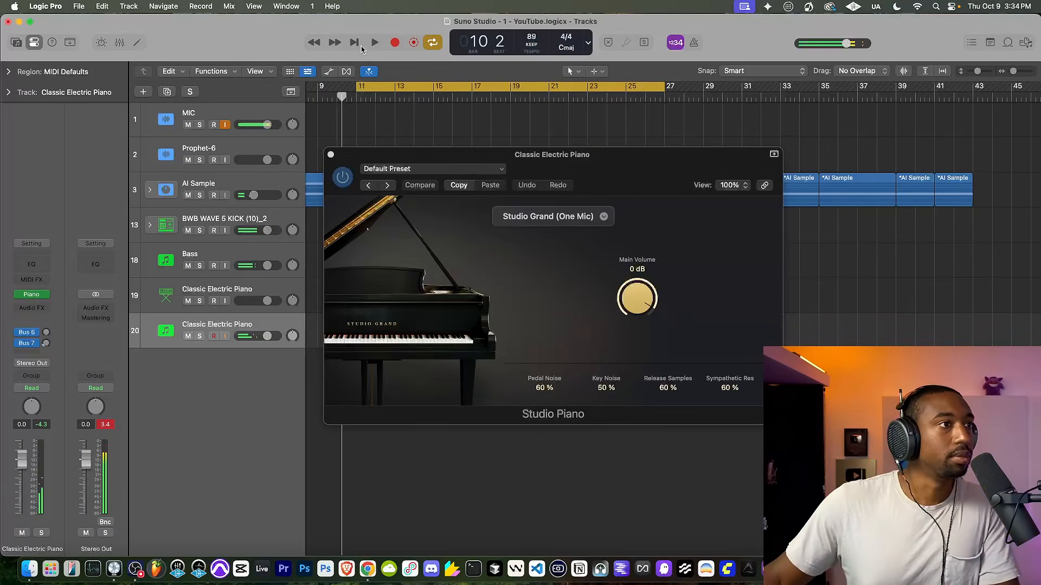
{"action": "left_click", "coordinate": [393, 41]}
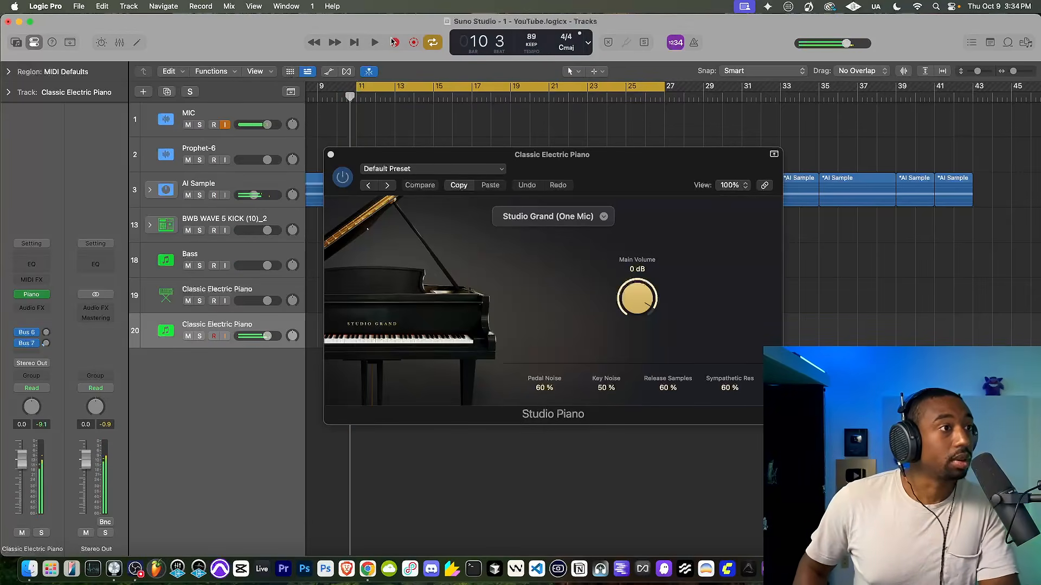
{"action": "left_click", "coordinate": [394, 41]}
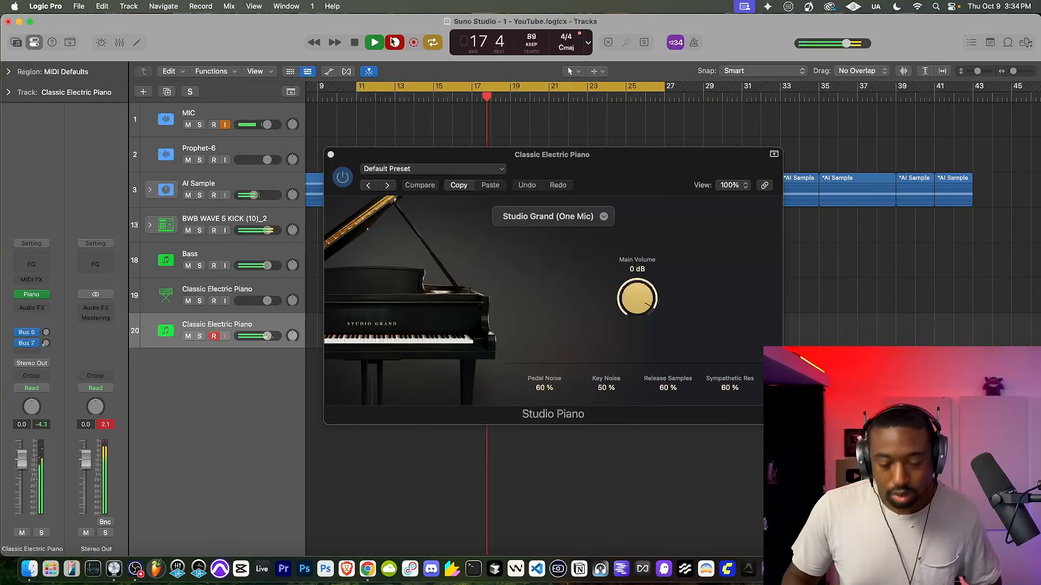
{"action": "key", "text": "space"}
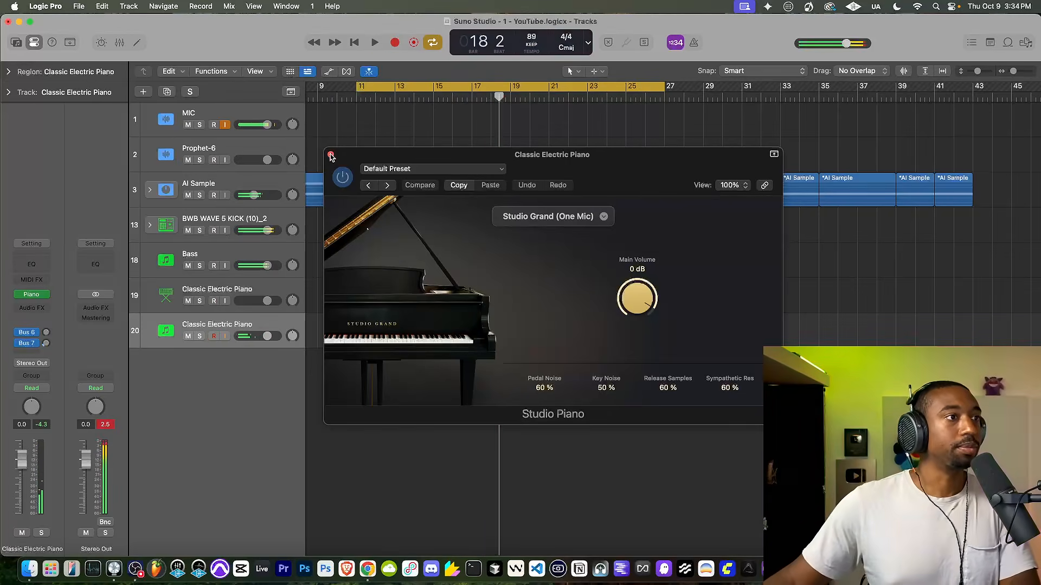
{"action": "left_click", "coordinate": [330, 154]}
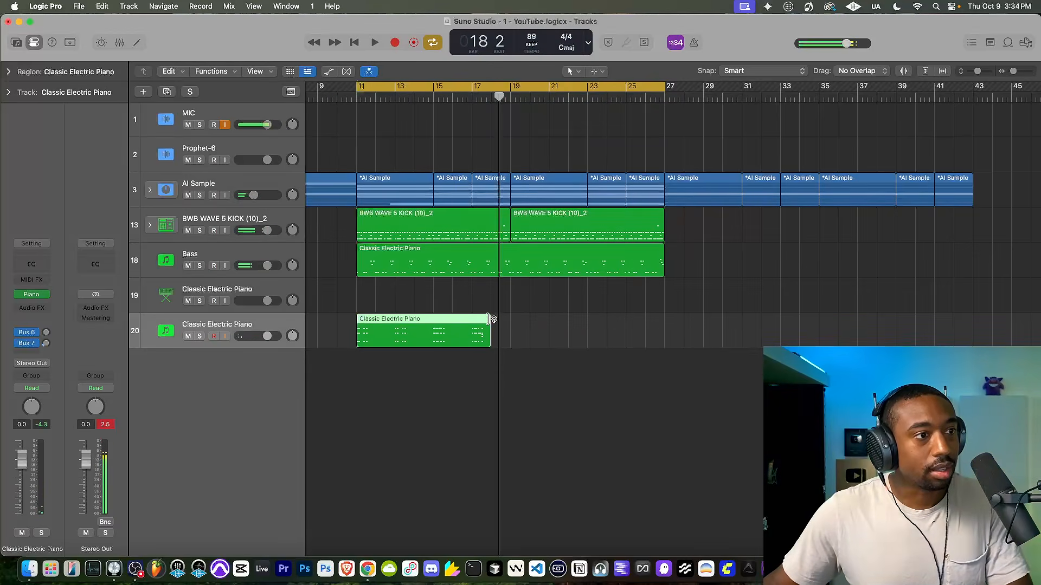
Step: Extend the piano region to bar 19 with a loop up to bar 27, and lower its track volume to -12.2 dB during playback
{"action": "left_click_drag", "start_coordinate": [489, 336], "coordinate": [664, 308]}
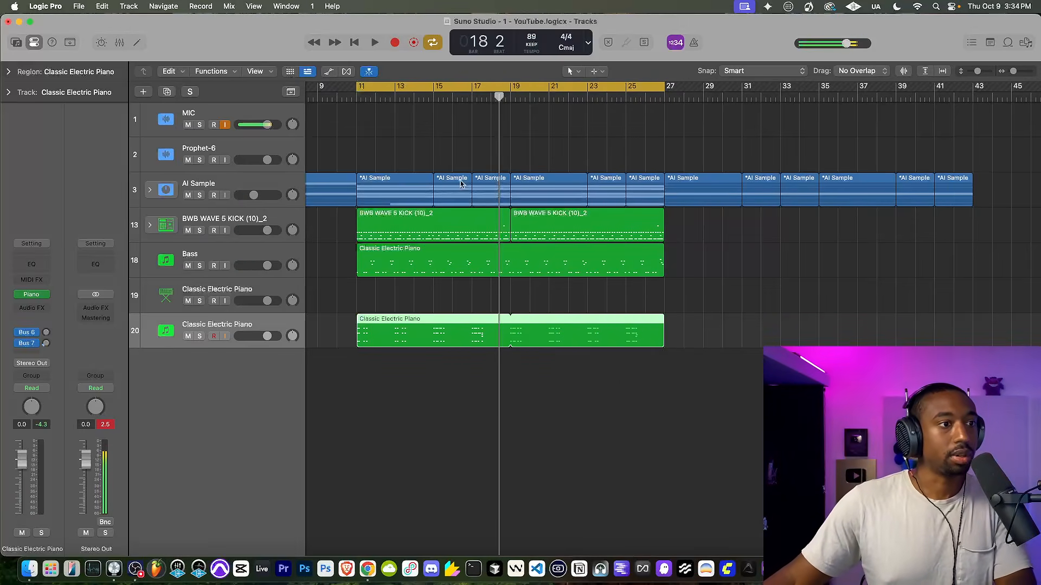
{"action": "left_click", "coordinate": [357, 97]}
{"action": "key", "text": "space"}
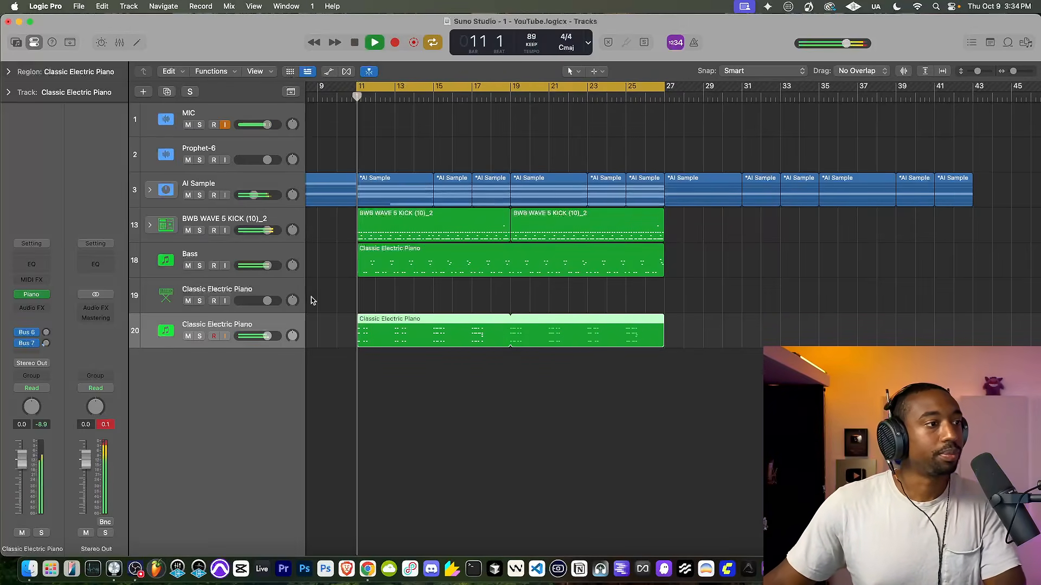
{"action": "left_click_drag", "start_coordinate": [268, 336], "coordinate": [252, 336]}
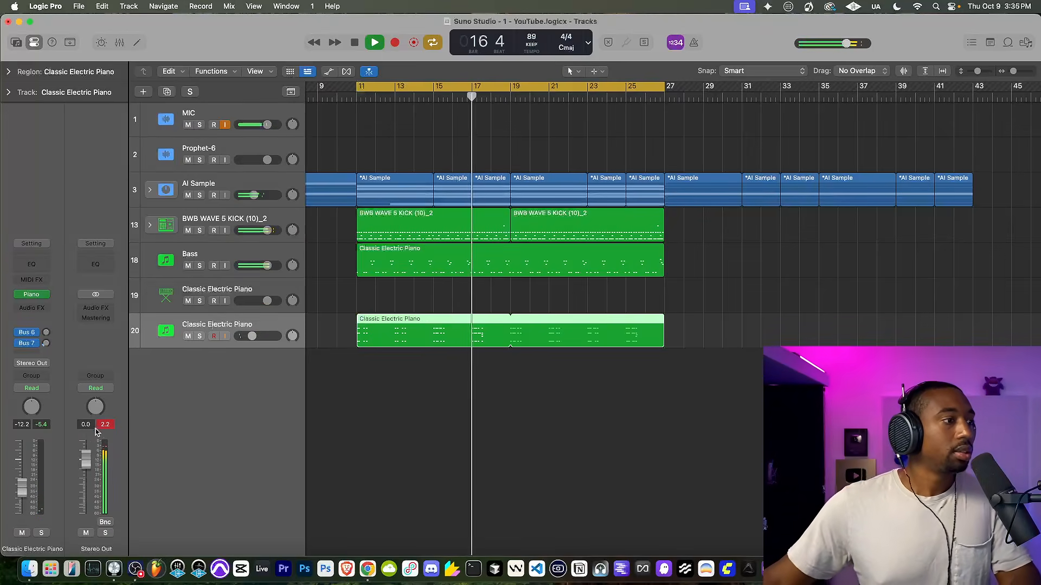
Step: Add a new software instrument track below the piano, look through its instrument choices without changing it, and stop playback
{"action": "left_click", "coordinate": [229, 153]}
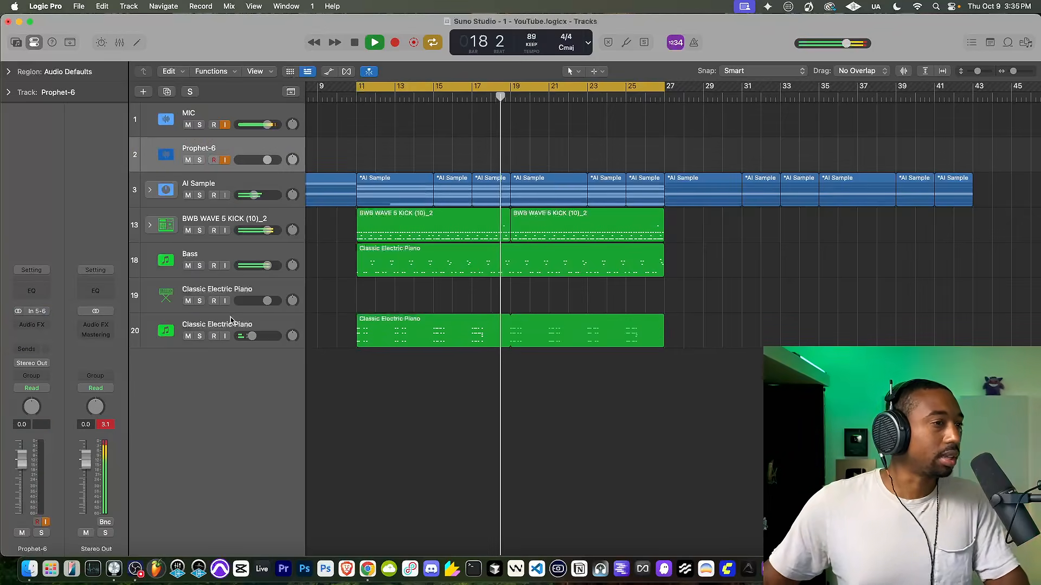
{"action": "right_click", "coordinate": [223, 360]}
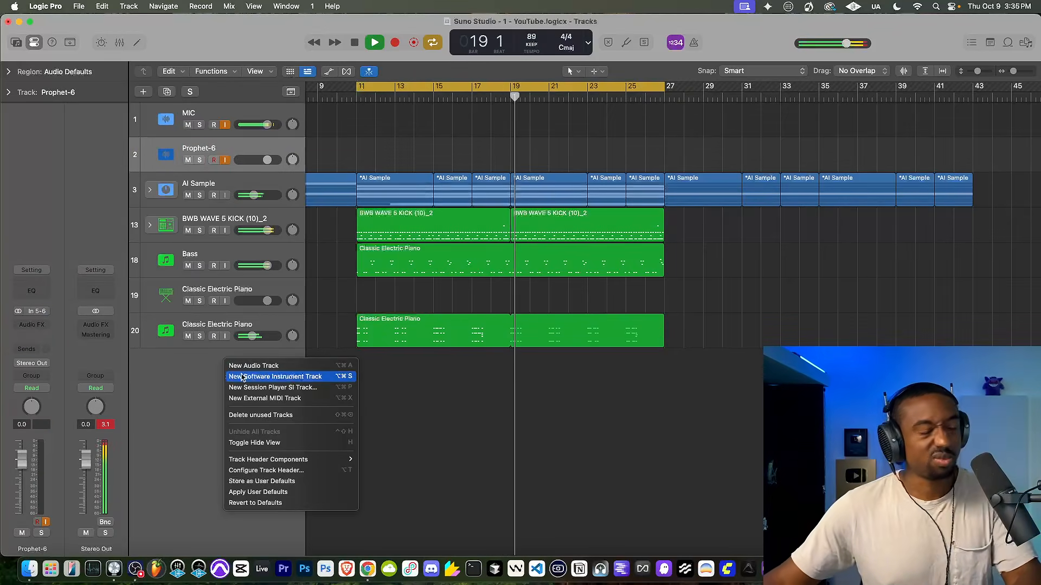
{"action": "left_click", "coordinate": [241, 376]}
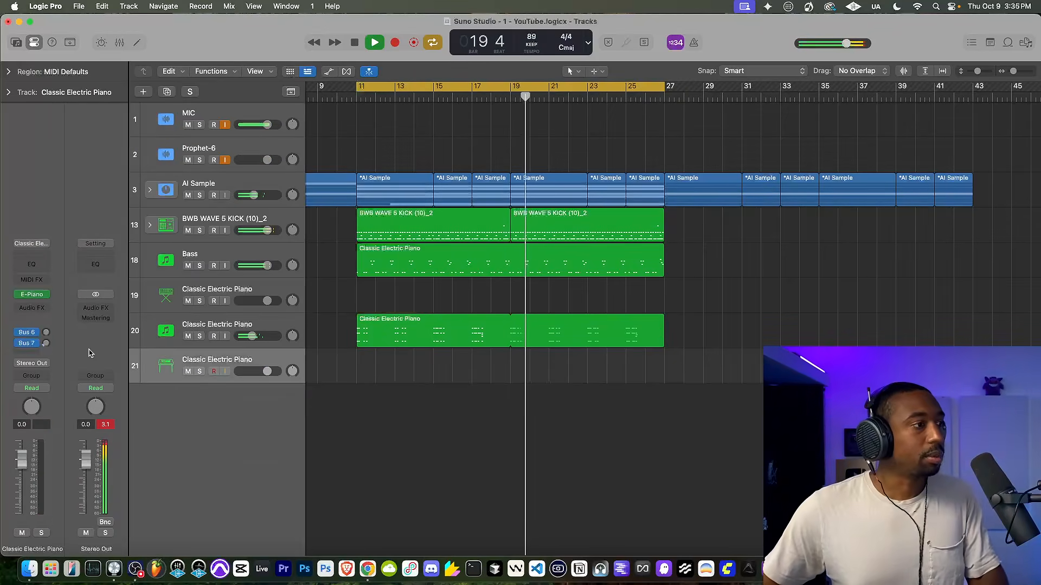
{"action": "left_click", "coordinate": [51, 294]}
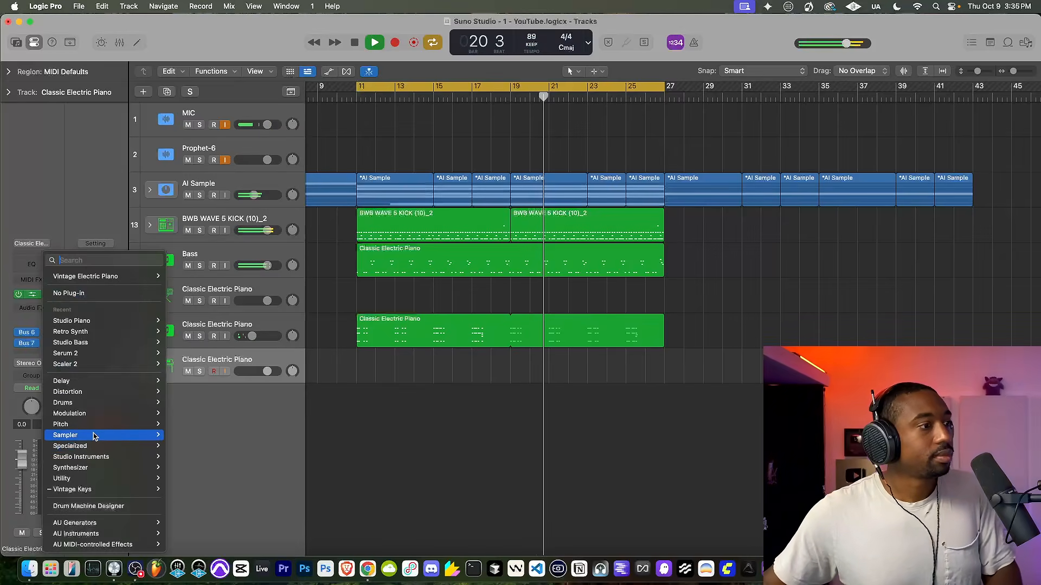
{"action": "left_click", "coordinate": [191, 418]}
{"action": "key", "text": "space"}
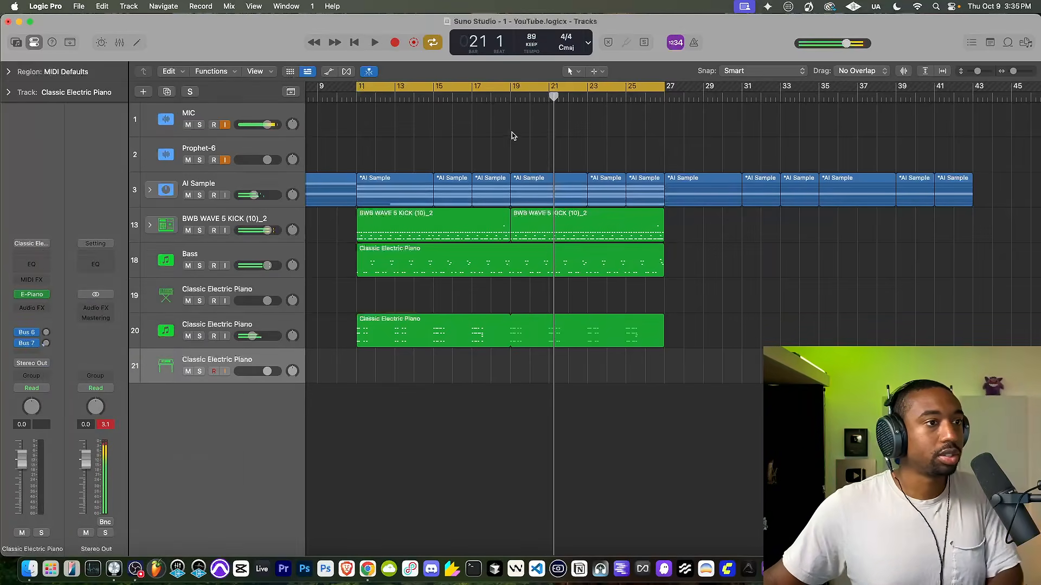
Step: Place the playhead at the start of bar 15 and play the beat
{"action": "left_click", "coordinate": [439, 95]}
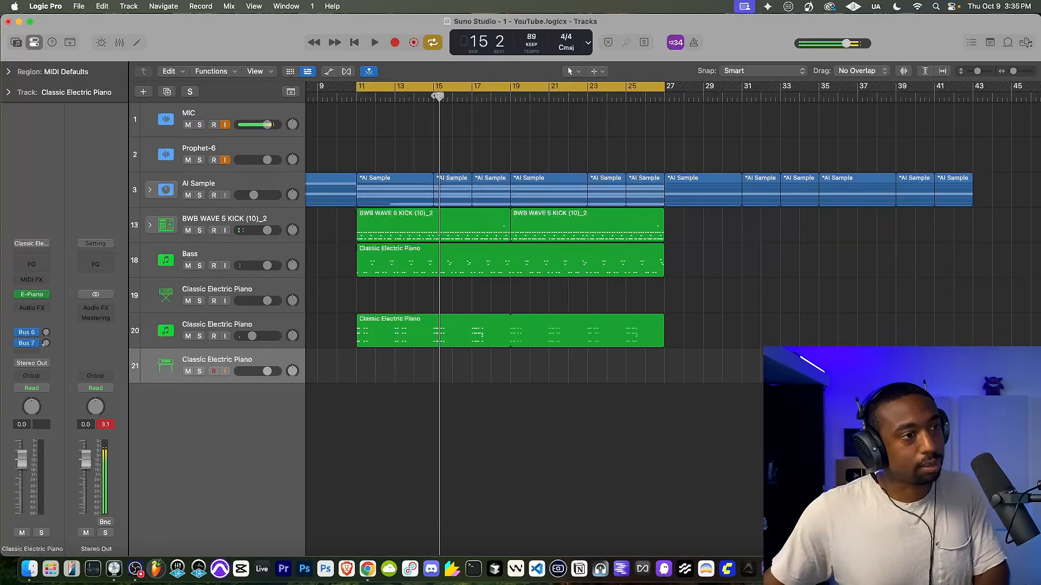
{"action": "left_click", "coordinate": [436, 95]}
{"action": "left_click", "coordinate": [433, 96]}
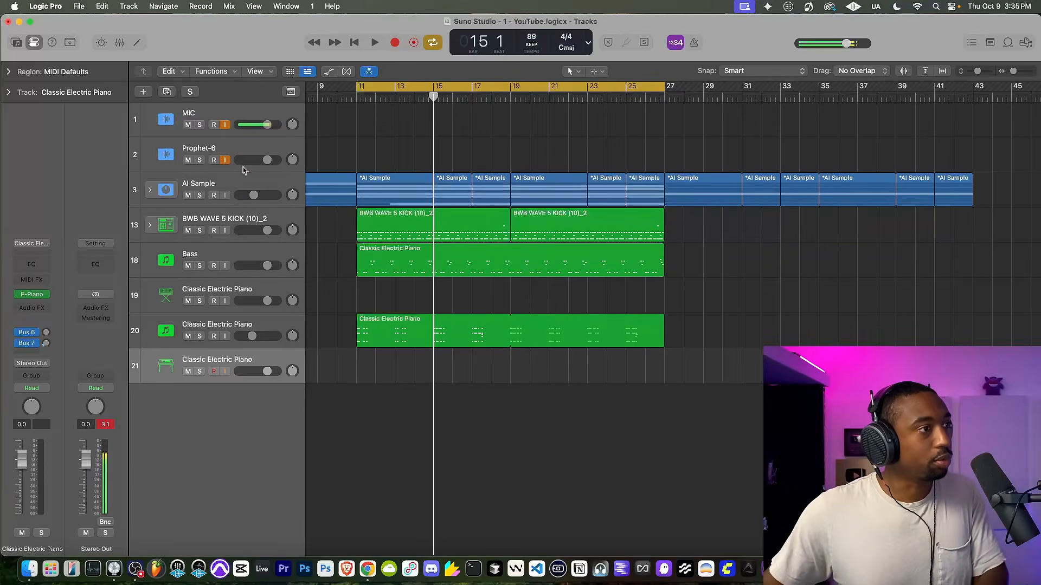
{"action": "key", "text": "space"}
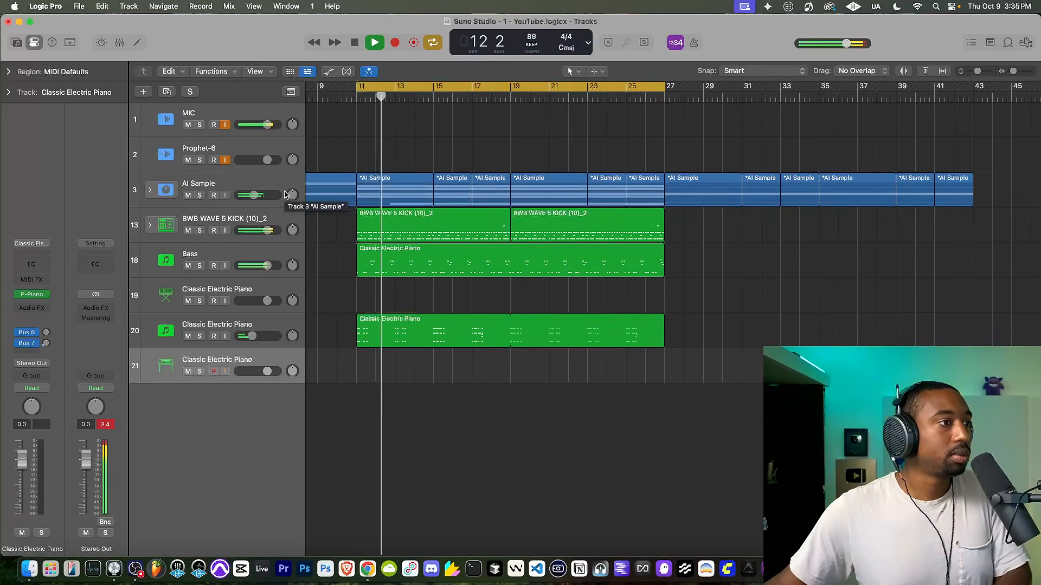
Step: Stop playback, play the beat again from bar 11 into bar 15, and stop
{"action": "key", "text": "space"}
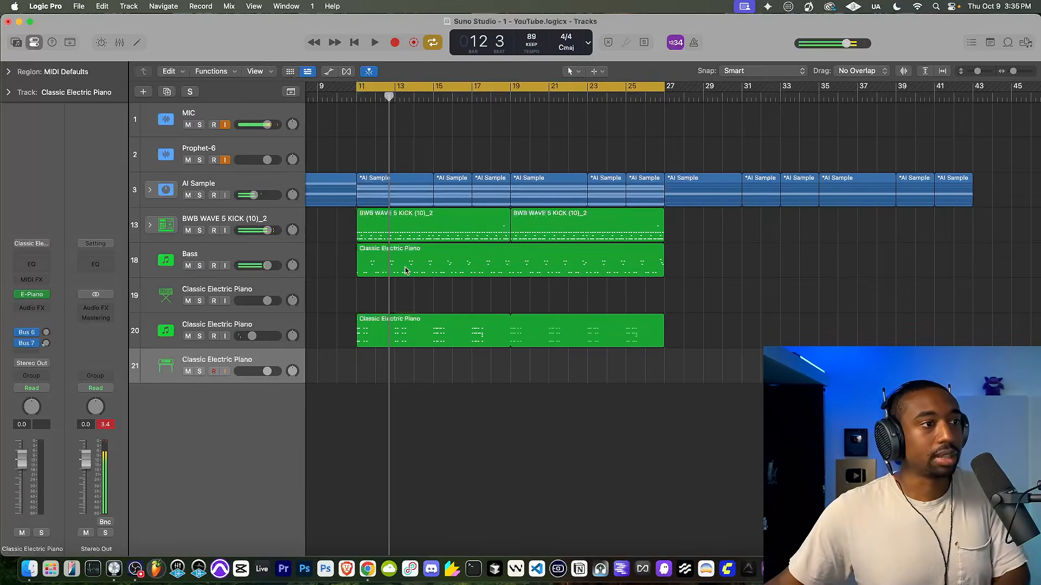
{"action": "left_click", "coordinate": [374, 100]}
{"action": "key", "text": "space"}
{"action": "scroll", "coordinate": [383, 264], "scroll_direction": "up", "scroll_amount": 8}
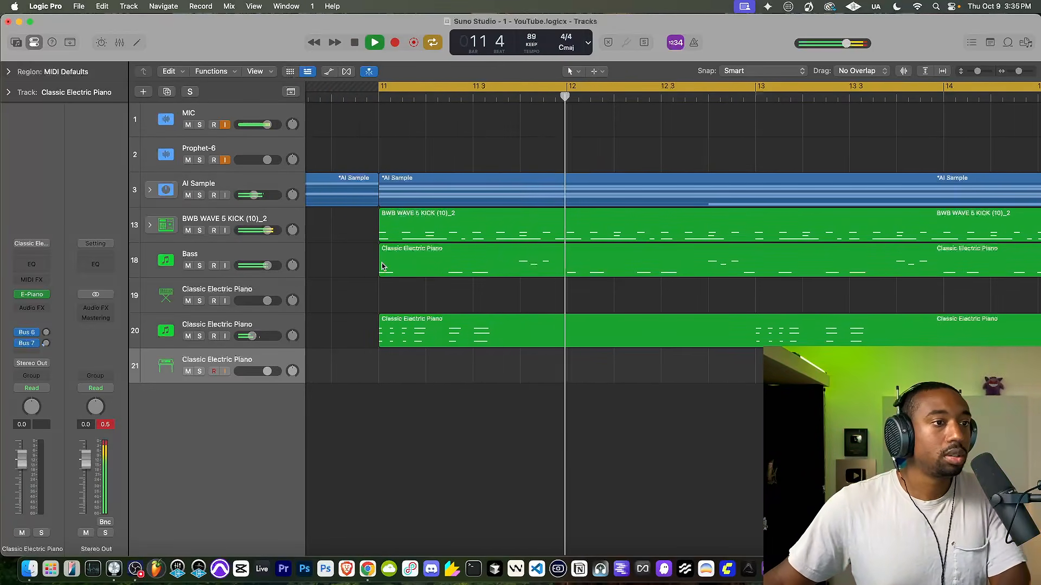
{"action": "scroll", "coordinate": [421, 267], "scroll_direction": "down", "scroll_amount": 3}
{"action": "scroll", "coordinate": [421, 268], "scroll_direction": "down", "scroll_amount": 2}
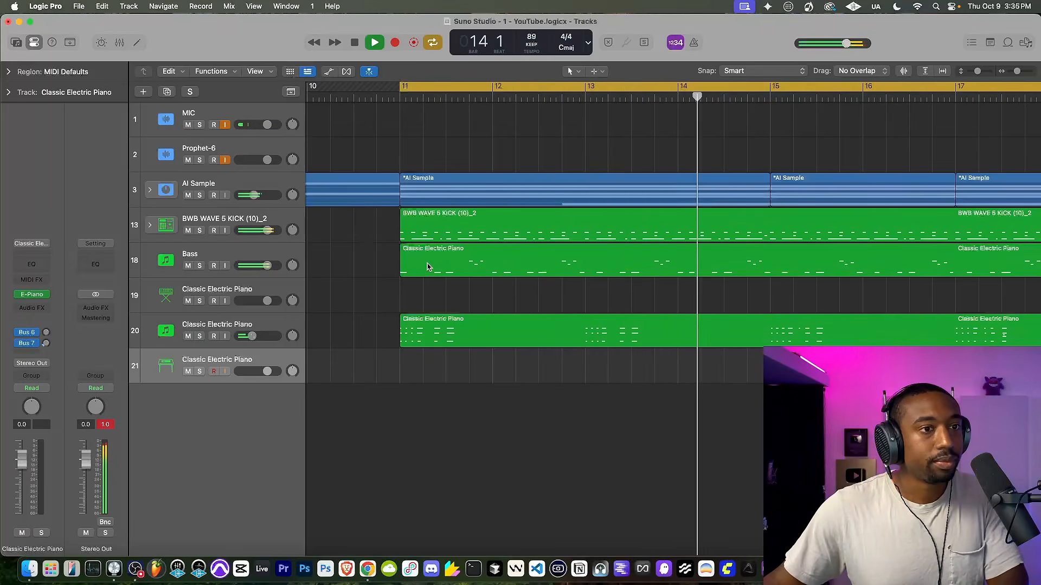
{"action": "scroll", "coordinate": [452, 263], "scroll_direction": "down", "scroll_amount": 3}
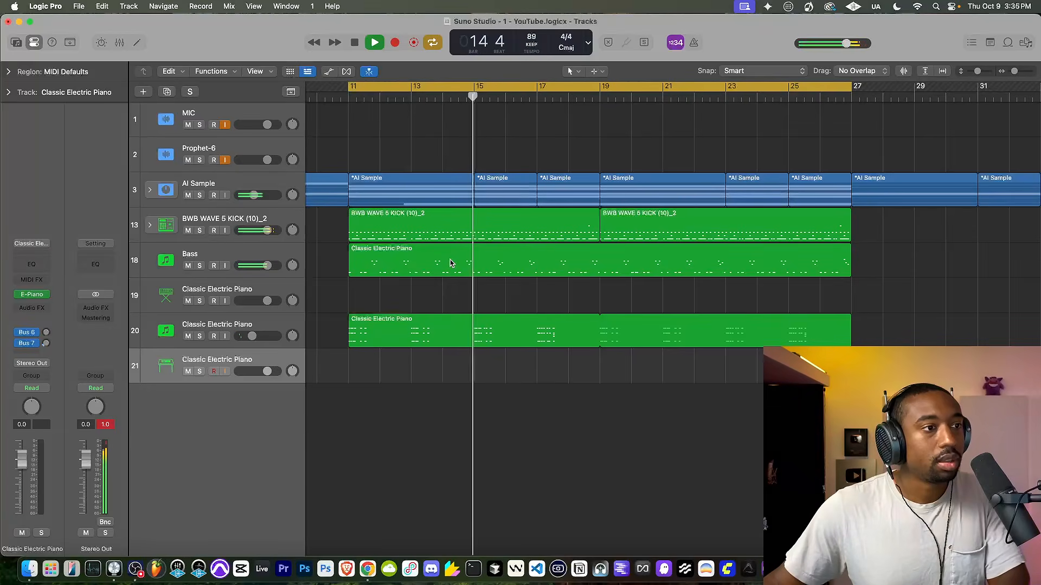
{"action": "key", "text": "space"}
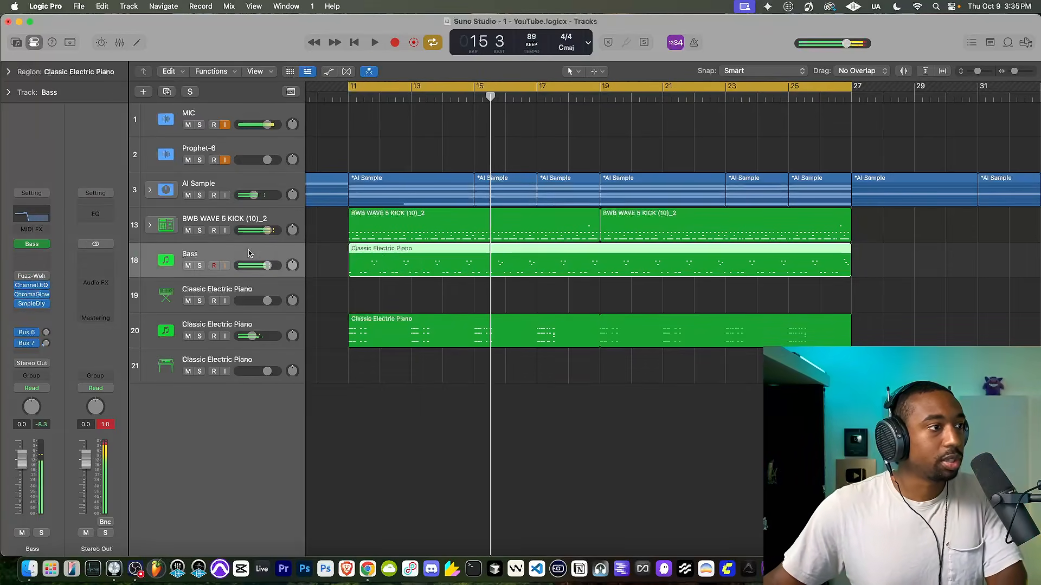
Step: Duplicate Bass track 18 with its instrument settings and mute the original track
{"action": "right_click", "coordinate": [250, 250]}
{"action": "left_click", "coordinate": [308, 316]}
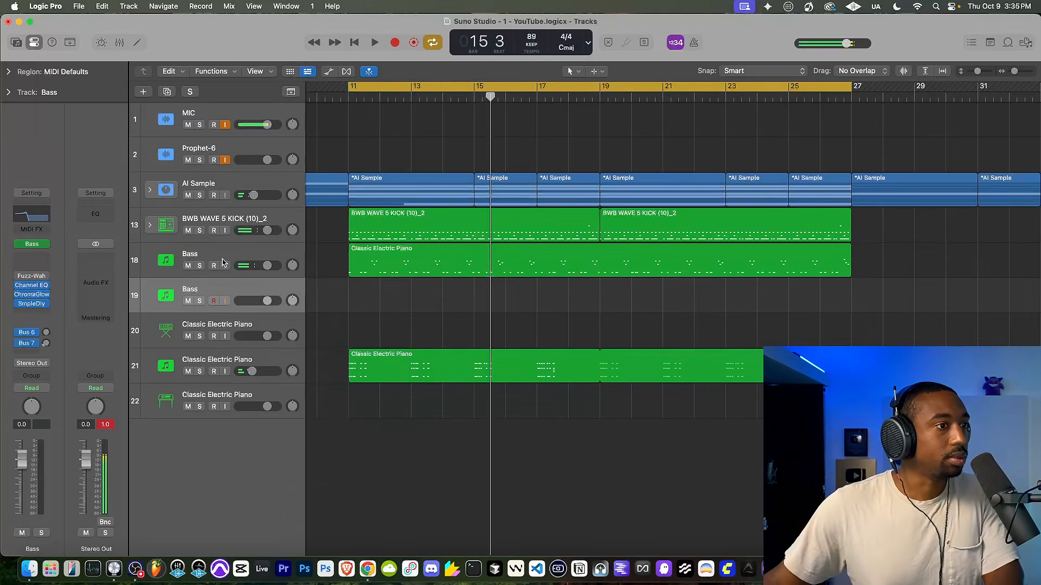
{"action": "left_click", "coordinate": [189, 265]}
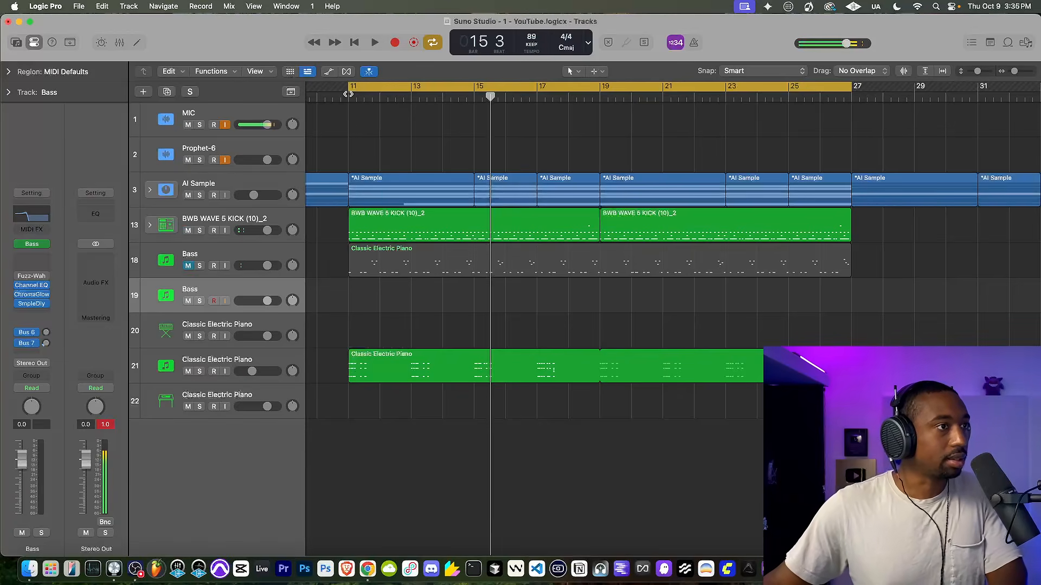
Step: Turn off input monitoring on the Prophet-6 track and record a new bass line on Bass track 19 from bar 11 to bar 19
{"action": "left_click", "coordinate": [347, 96]}
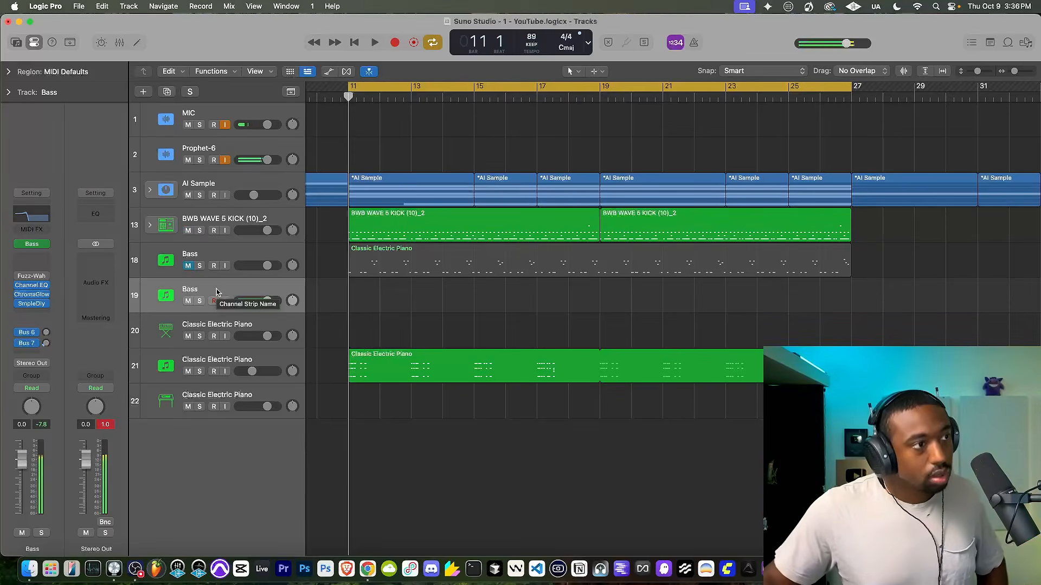
{"action": "left_click", "coordinate": [226, 123]}
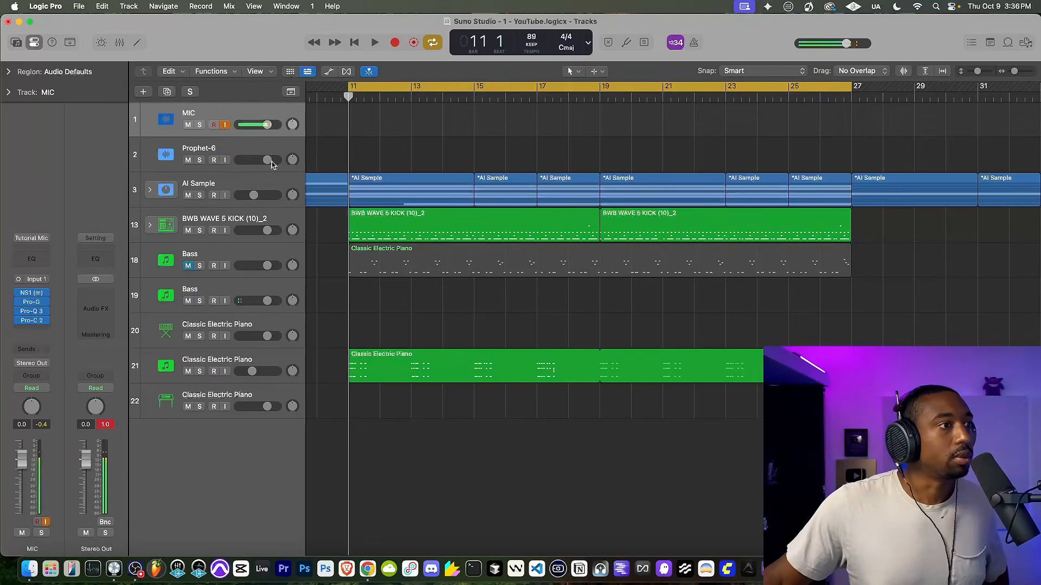
{"action": "left_click", "coordinate": [228, 285]}
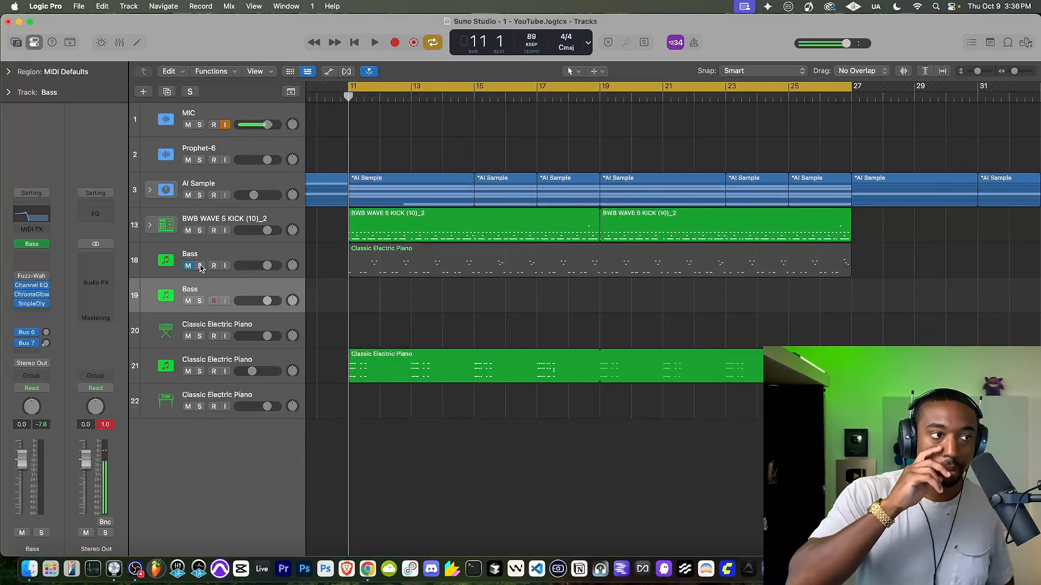
{"action": "left_click", "coordinate": [395, 43]}
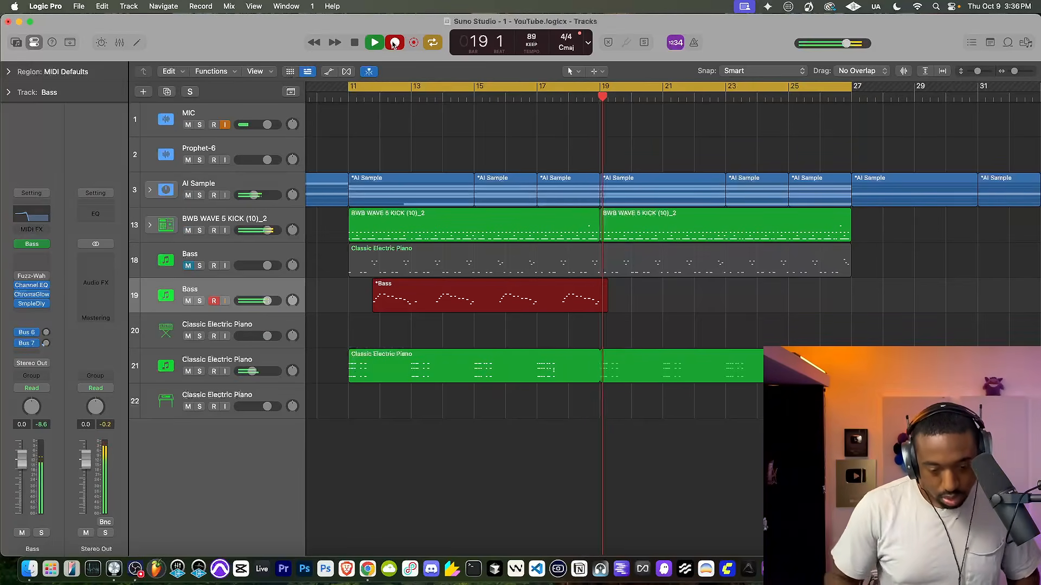
{"action": "key", "text": "space"}
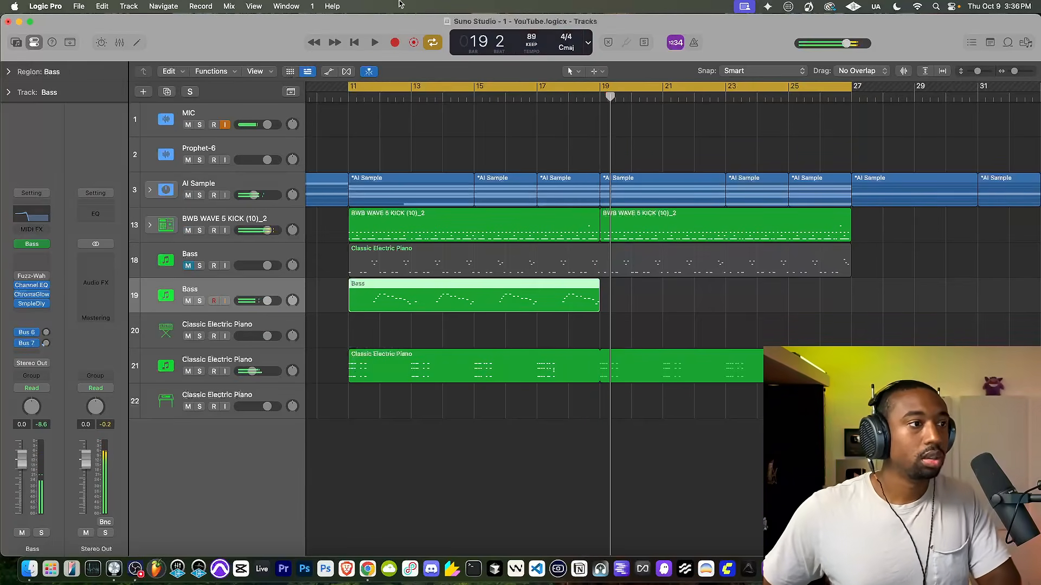
Step: Unmute Bass track 18, split its region late in bar 11 and at the start of bar 13, and delete the section between
{"action": "left_click", "coordinate": [359, 89]}
{"action": "left_click", "coordinate": [188, 265]}
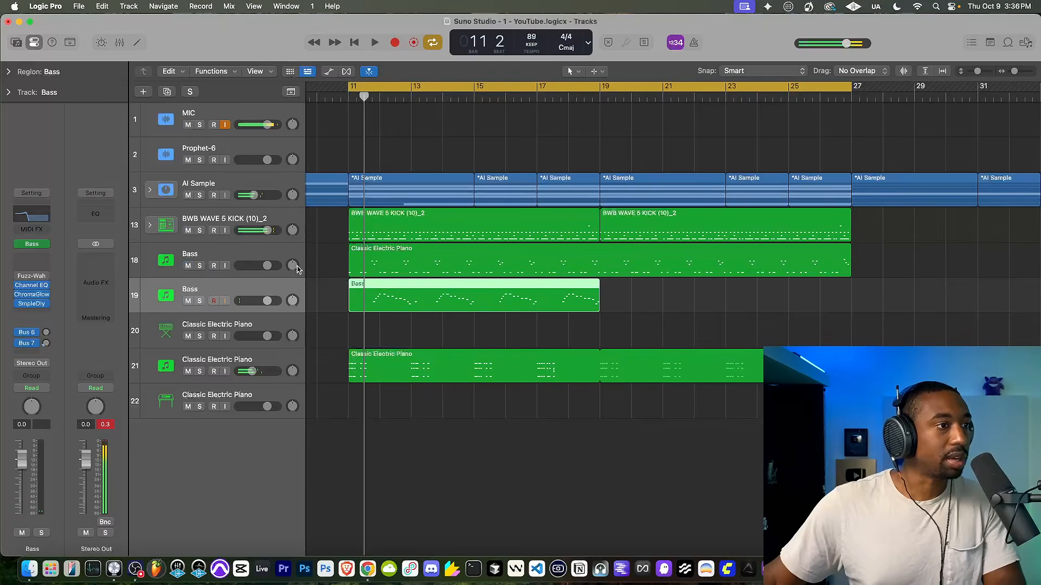
{"action": "left_click", "coordinate": [374, 264]}
{"action": "scroll", "coordinate": [374, 264], "scroll_direction": "up", "scroll_amount": 5}
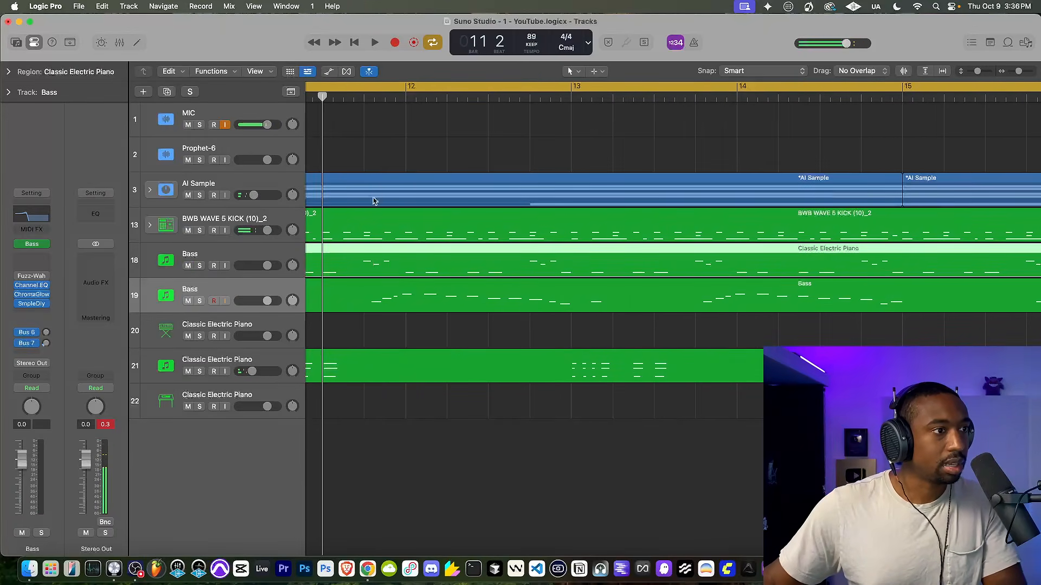
{"action": "scroll", "coordinate": [374, 228], "scroll_direction": "left", "scroll_amount": 3}
{"action": "left_click_drag", "start_coordinate": [358, 100], "coordinate": [611, 113]}
{"action": "key", "text": "super+t"}
{"action": "key", "text": "super+t"}
{"action": "left_click", "coordinate": [548, 253]}
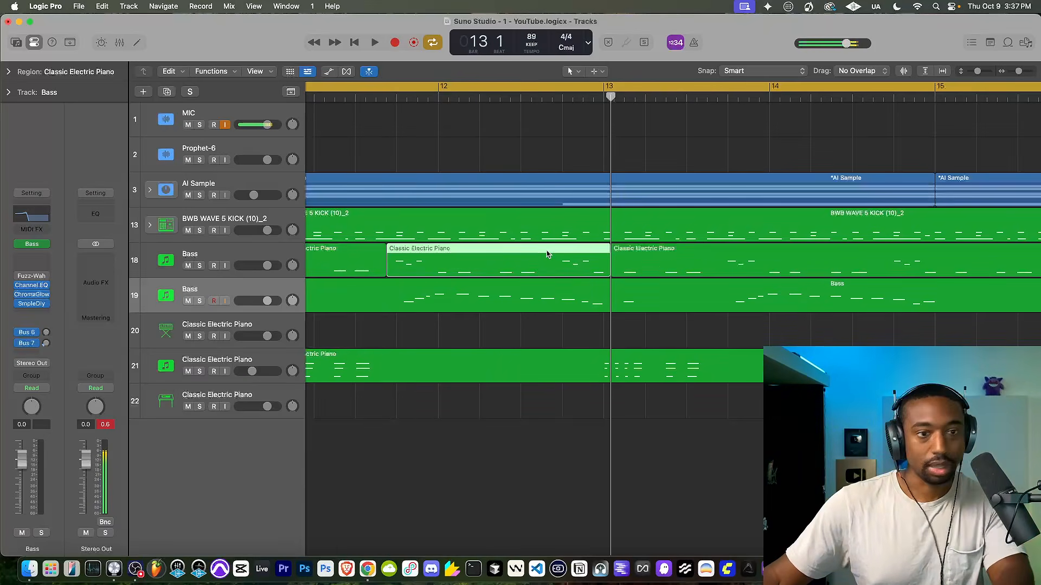
{"action": "key", "text": "Delete"}
Step: Play both bass tracks together from bar 11 into bar 13, following the deleted section
{"action": "scroll", "coordinate": [388, 146], "scroll_direction": "left", "scroll_amount": 2}
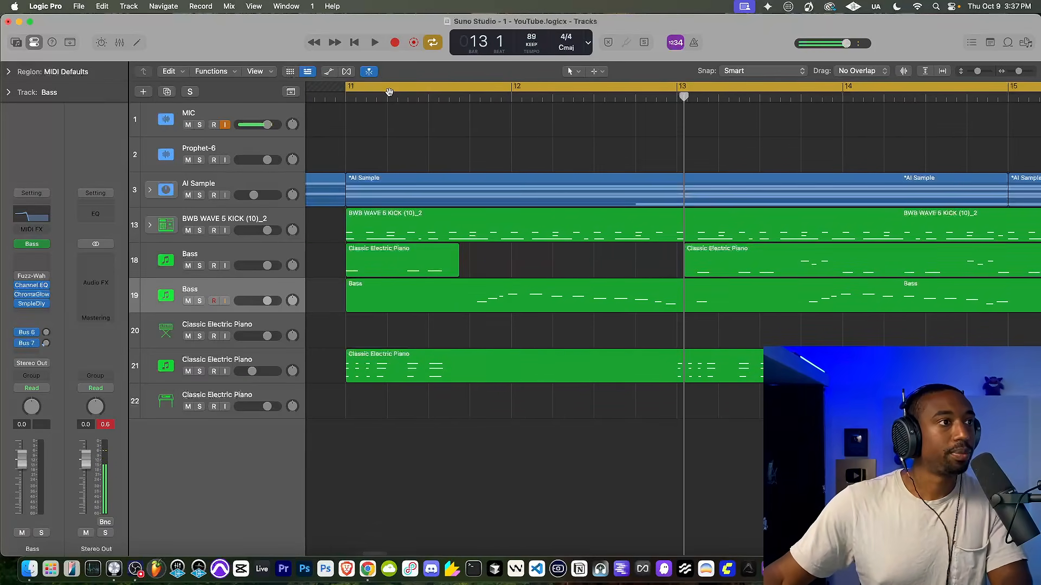
{"action": "left_click", "coordinate": [388, 95]}
{"action": "key", "text": "space"}
{"action": "scroll", "coordinate": [509, 173], "scroll_direction": "right", "scroll_amount": 5}
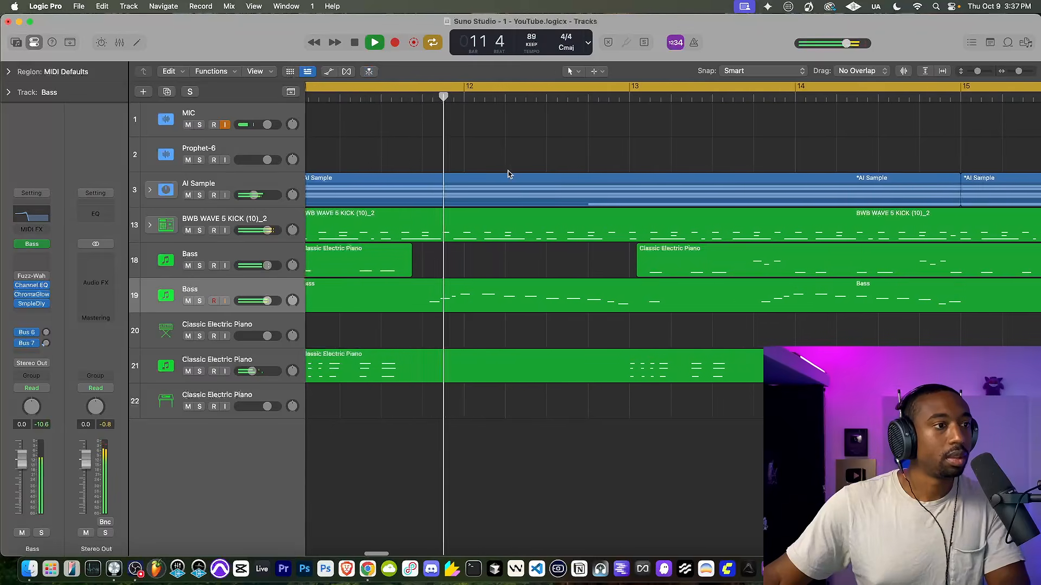
{"action": "scroll", "coordinate": [509, 173], "scroll_direction": "right", "scroll_amount": 2}
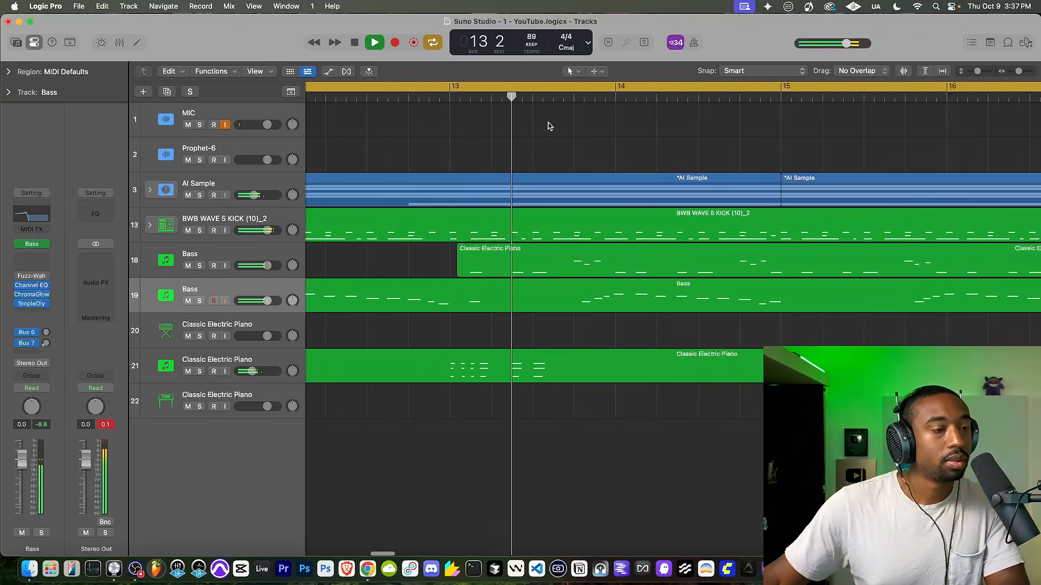
Step: Stop playback and split the long Classic Electric Piano region on track 18 at bar 13, beat 4, using the Split option for crossing notes
{"action": "key", "text": "space"}
{"action": "left_click_drag", "start_coordinate": [592, 94], "coordinate": [574, 97]}
{"action": "left_click", "coordinate": [575, 255]}
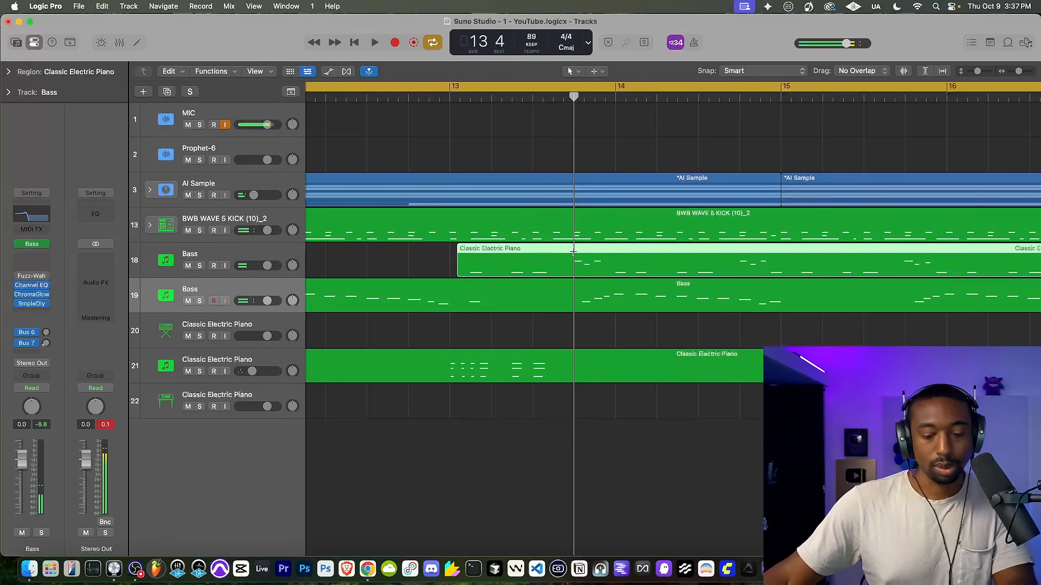
{"action": "key", "text": "super+t"}
{"action": "left_click", "coordinate": [592, 218]}
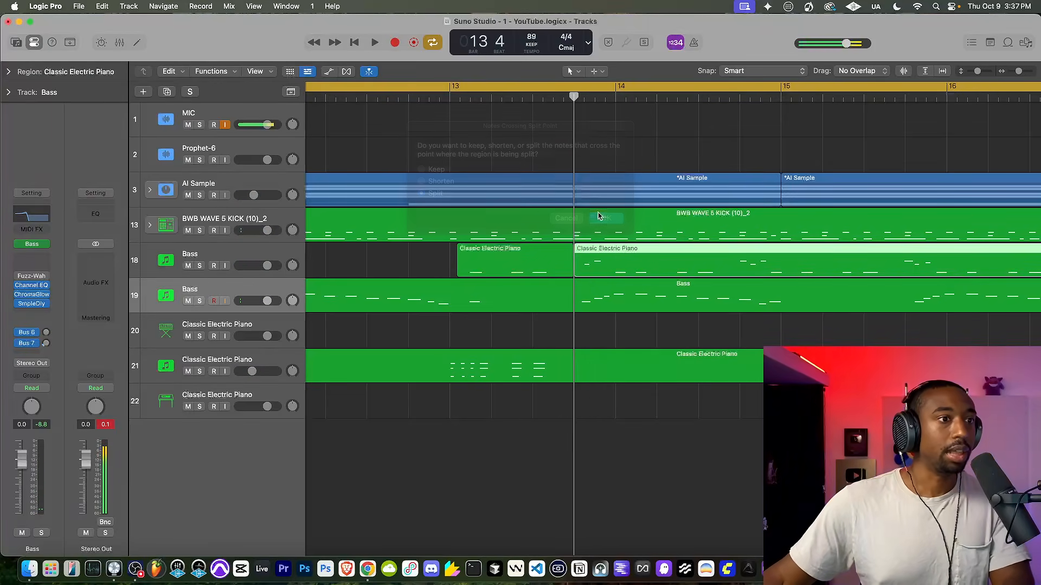
Step: Split the track 18 region at bar 15 with the Split option and delete the section between bar 13, beat 4 and bar 15
{"action": "scroll", "coordinate": [594, 135], "scroll_direction": "right", "scroll_amount": 5}
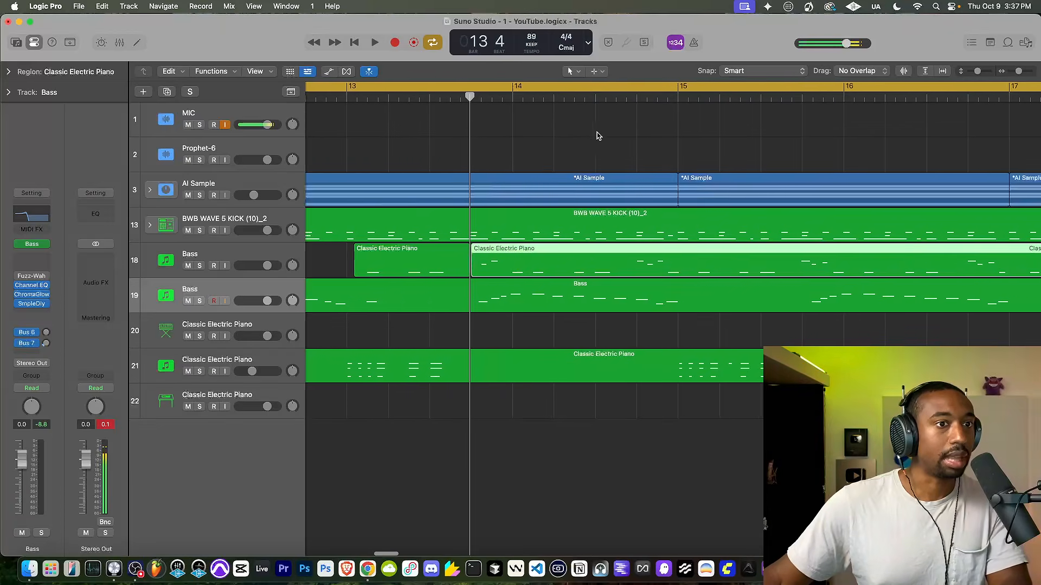
{"action": "left_click_drag", "start_coordinate": [465, 122], "coordinate": [673, 121]}
{"action": "key", "text": "super+t"}
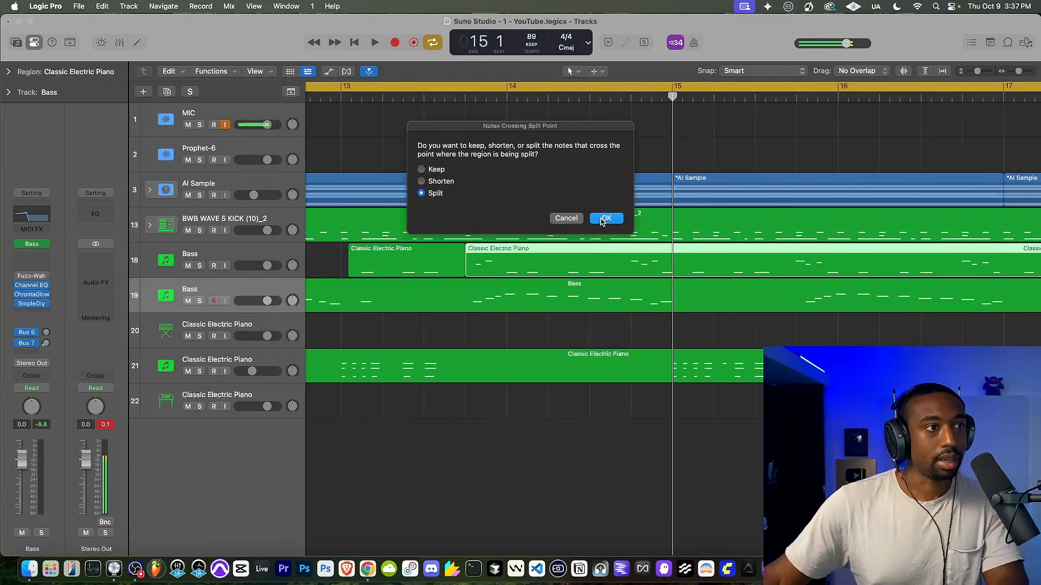
{"action": "left_click", "coordinate": [604, 216]}
{"action": "key", "text": "Delete"}
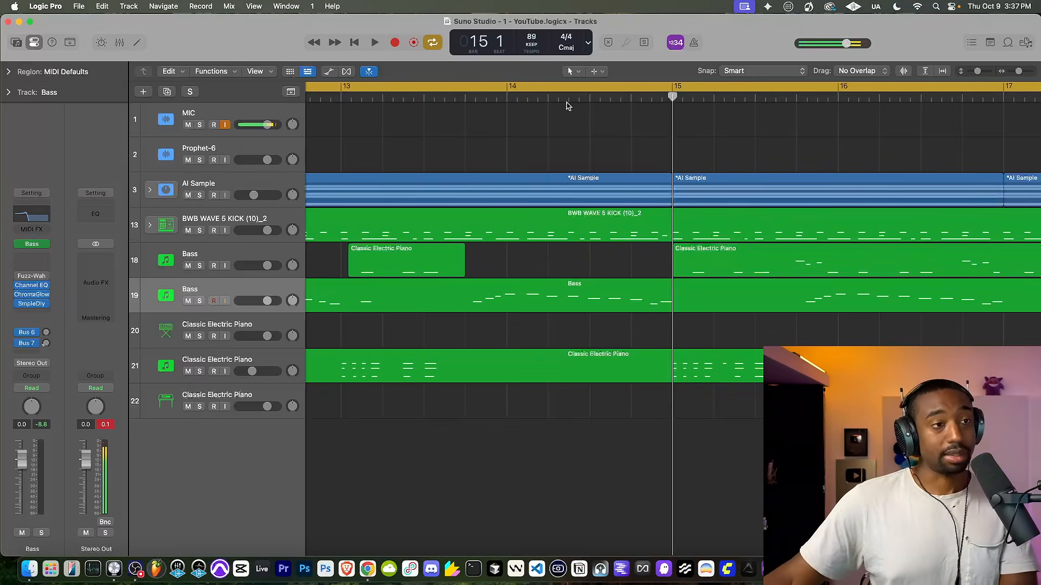
Step: Split the track 18 region at bar 15, beat 3 and at bar 17, and delete the section between the two cuts
{"action": "left_click_drag", "start_coordinate": [671, 97], "coordinate": [755, 97]}
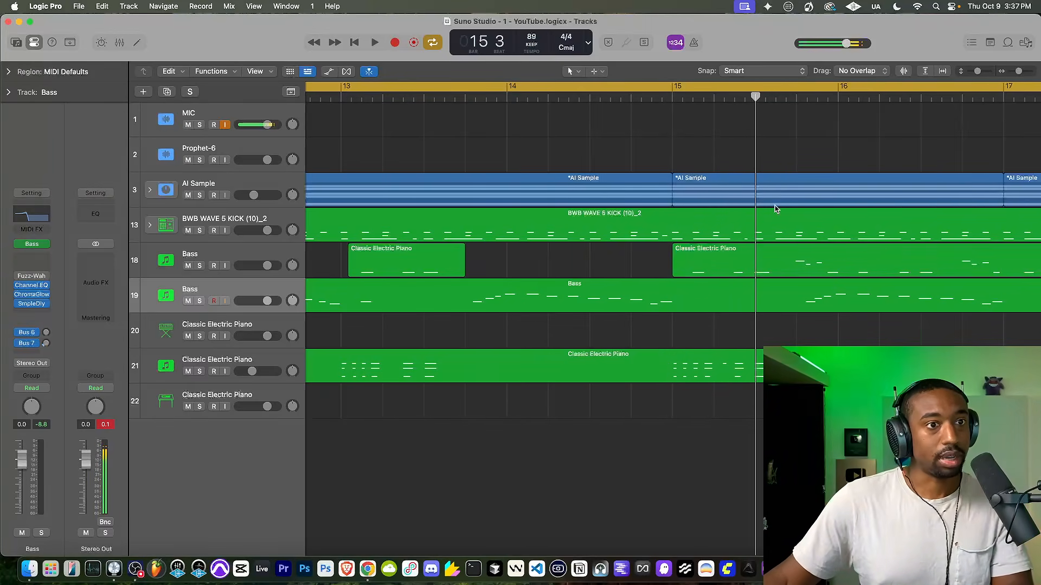
{"action": "scroll", "coordinate": [775, 209], "scroll_direction": "right", "scroll_amount": 5}
{"action": "left_click", "coordinate": [642, 256]}
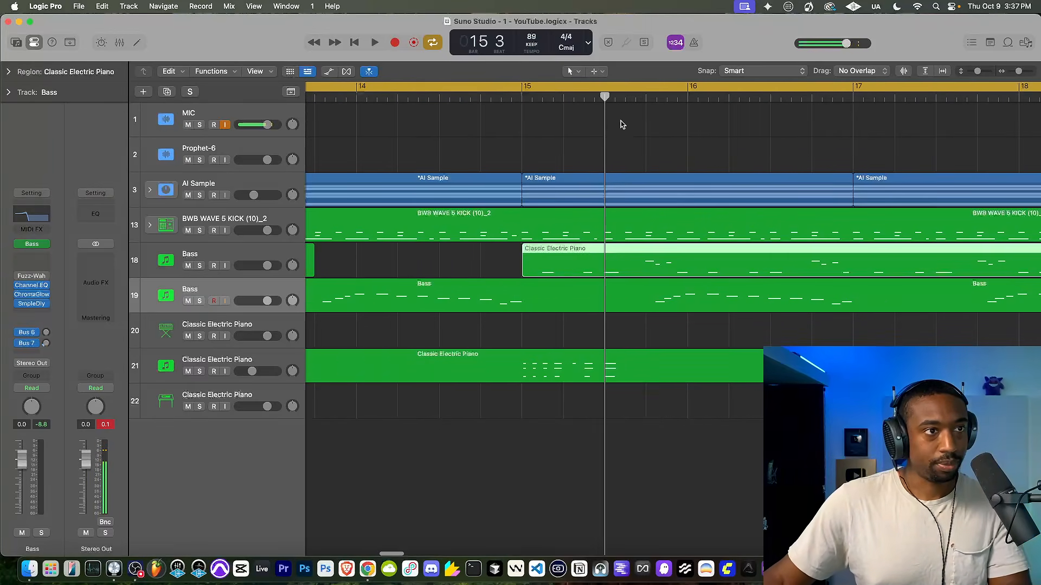
{"action": "key", "text": "space"}
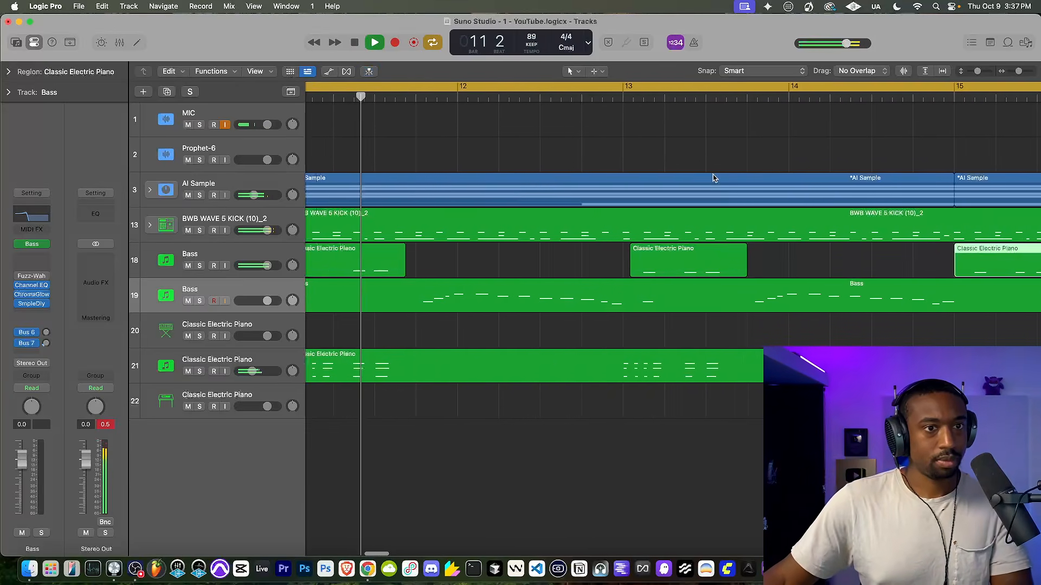
{"action": "key", "text": "space"}
{"action": "left_click", "coordinate": [757, 98]}
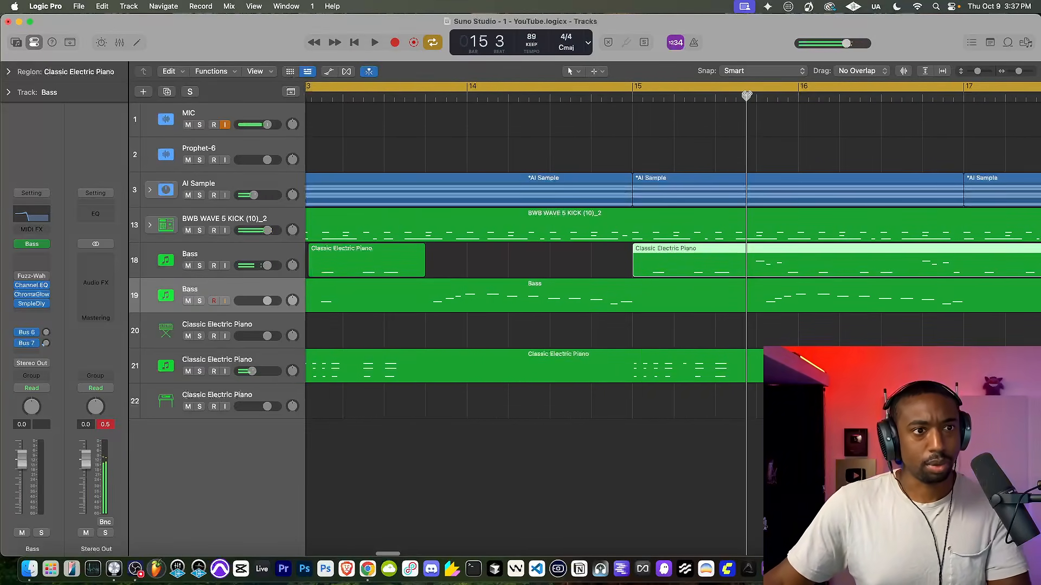
{"action": "left_click_drag", "start_coordinate": [748, 97], "coordinate": [912, 126]}
{"action": "key", "text": "super+t"}
{"action": "left_click", "coordinate": [829, 255]}
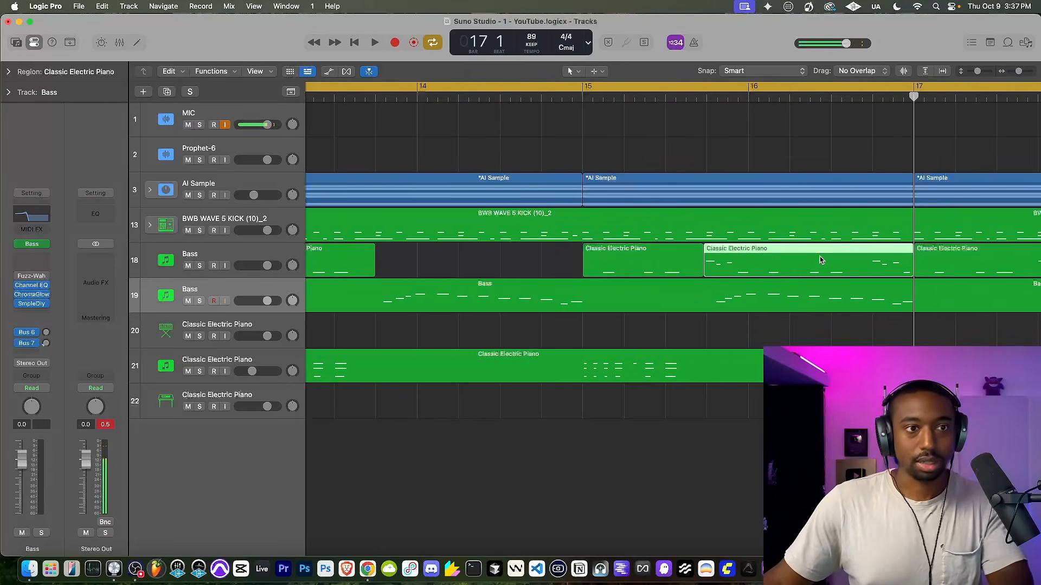
{"action": "key", "text": "Delete"}
Step: Split the track 18 region at bar 17, beat 3 and at bar 19, and delete the section between the two cuts
{"action": "scroll", "coordinate": [774, 242], "scroll_direction": "right", "scroll_amount": 5}
{"action": "scroll", "coordinate": [774, 242], "scroll_direction": "right", "scroll_amount": 5}
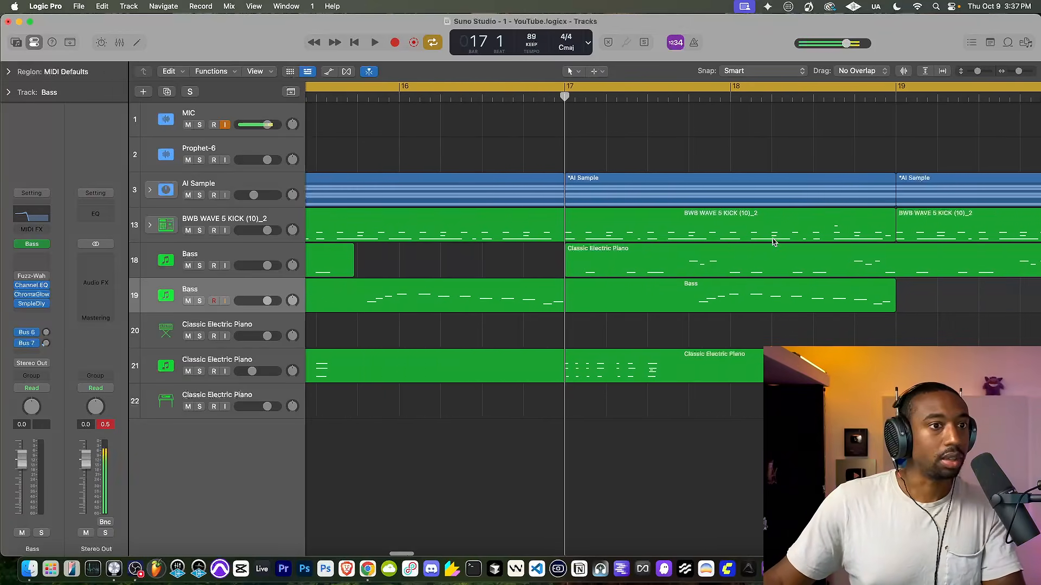
{"action": "left_click_drag", "start_coordinate": [532, 97], "coordinate": [650, 137]}
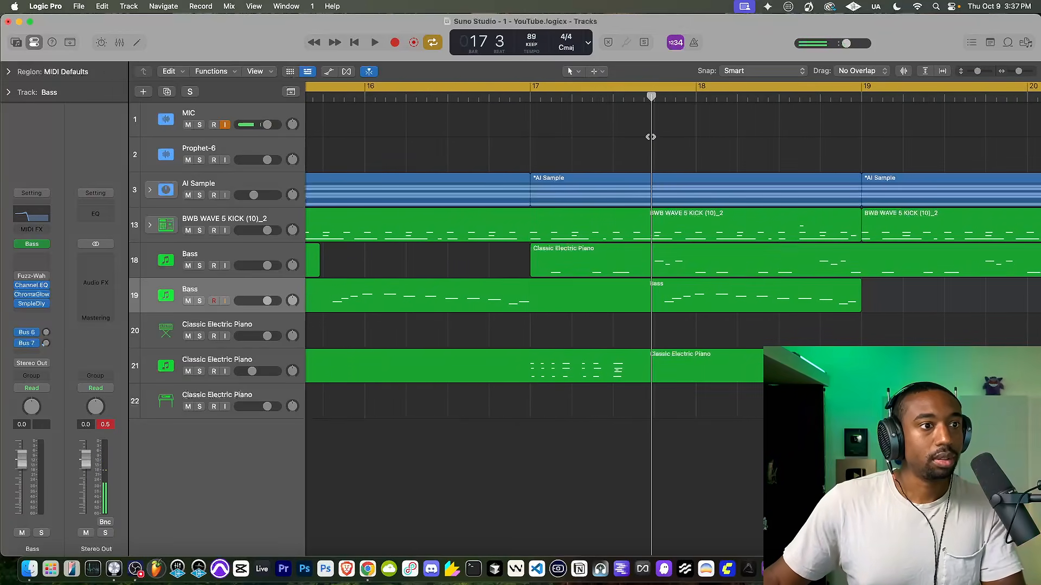
{"action": "left_click", "coordinate": [652, 261]}
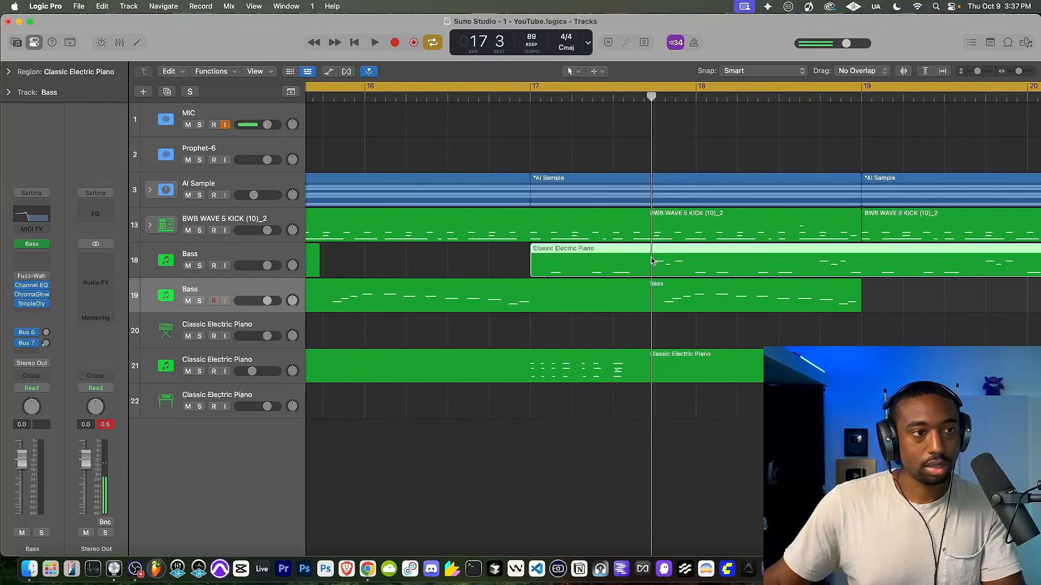
{"action": "key", "text": "cmd+t"}
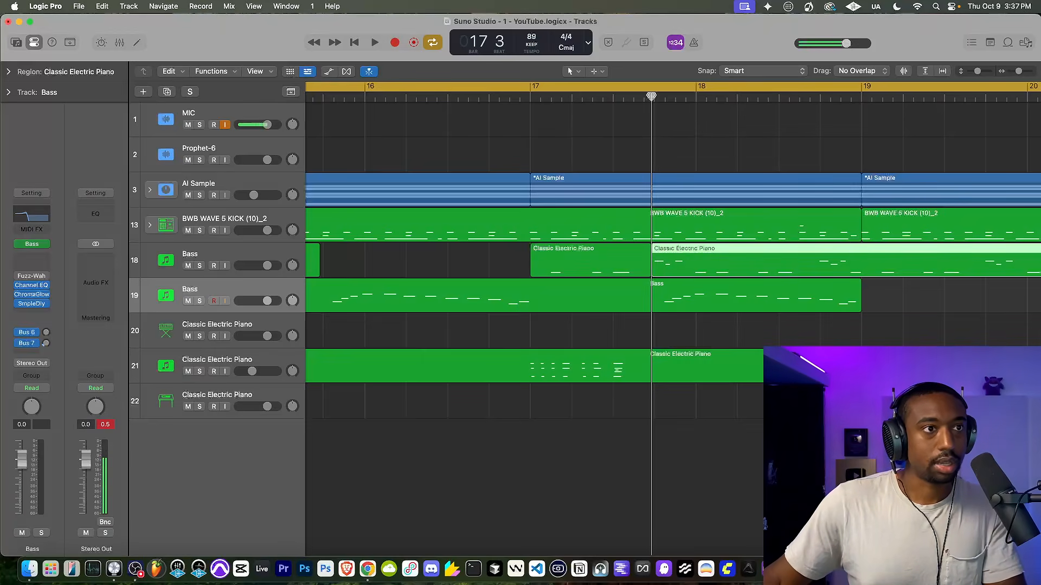
{"action": "key", "text": "super+t"}
{"action": "left_click", "coordinate": [807, 262]}
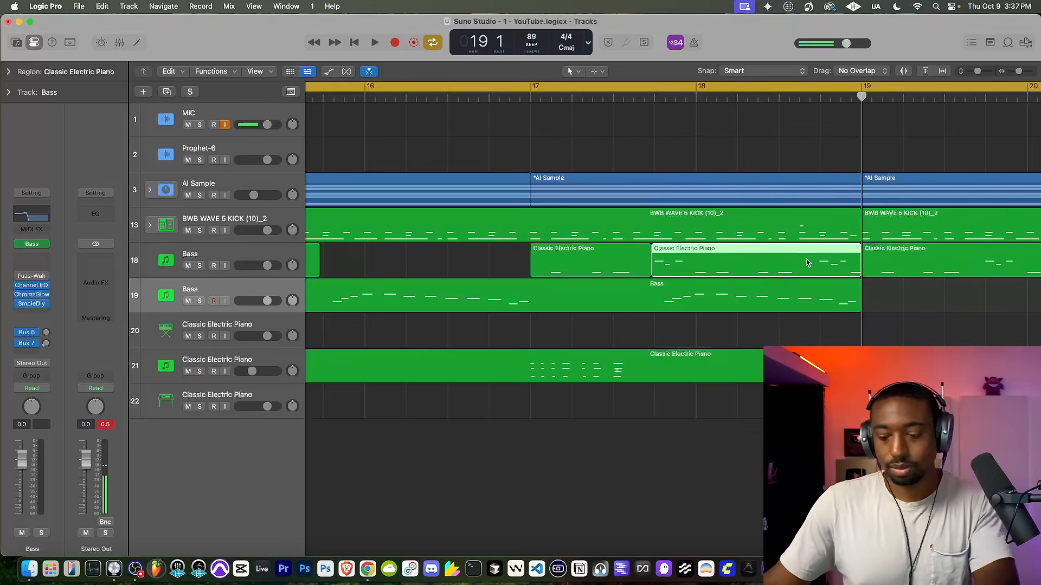
{"action": "key", "text": "Delete"}
Step: Play back the start of the cycle range from bar 11 to check the shortened regions on track 18
{"action": "key", "text": "z"}
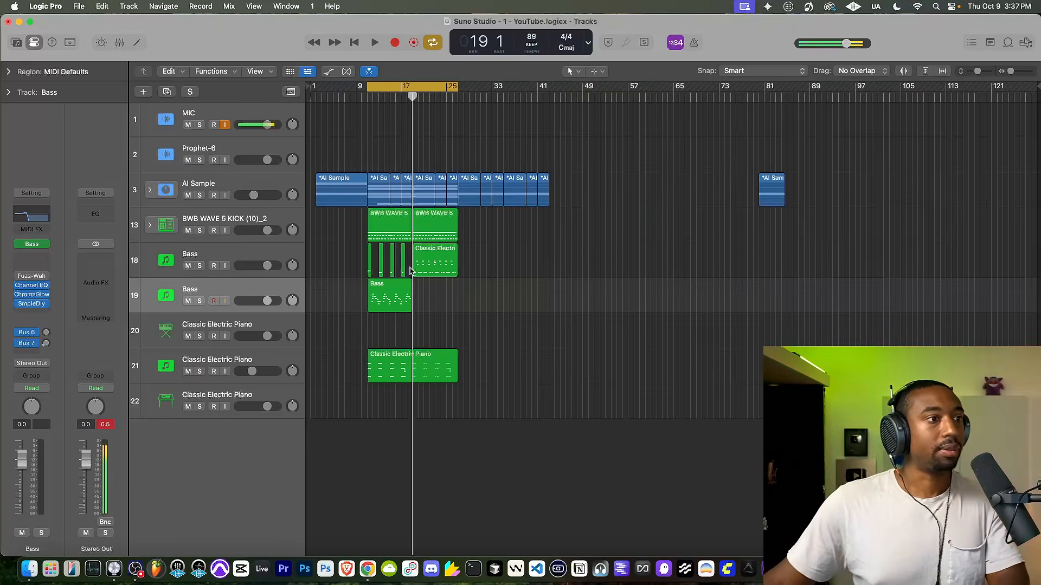
{"action": "key", "text": "z"}
{"action": "key", "text": "space"}
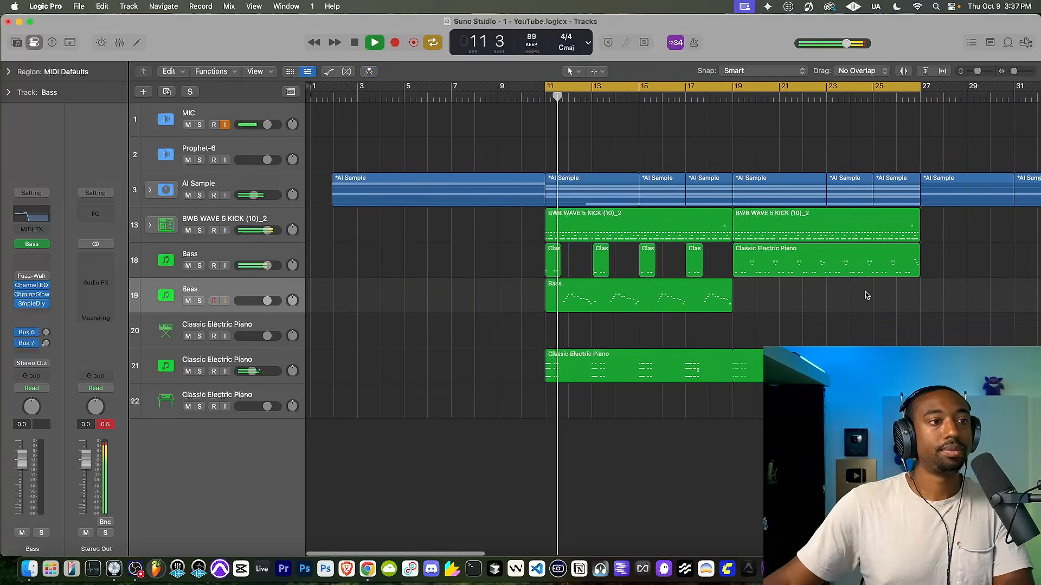
{"action": "left_click", "coordinate": [813, 271]}
{"action": "key", "text": "space"}
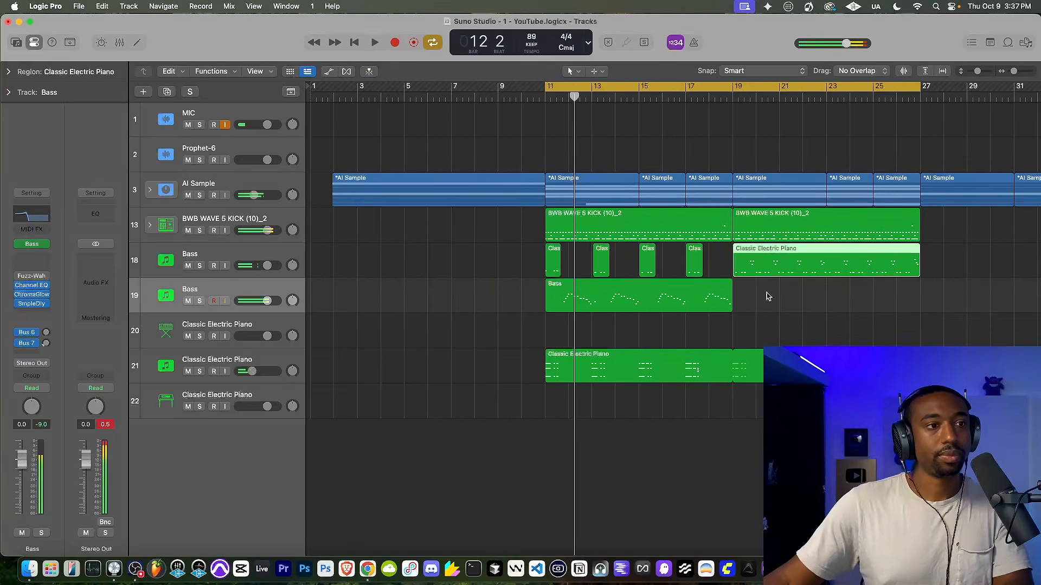
Step: Quantize all notes of the Bass region on track 19 to 1/16 notes in the Piano Roll, audition them and close the editor
{"action": "double_click", "coordinate": [607, 303]}
{"action": "key", "text": "super+a"}
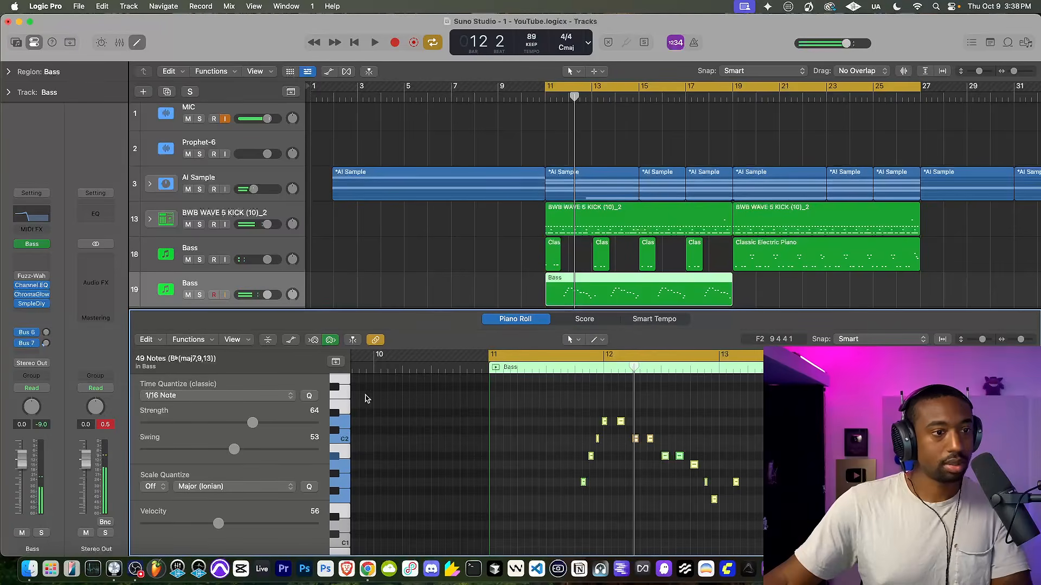
{"action": "key", "text": "space"}
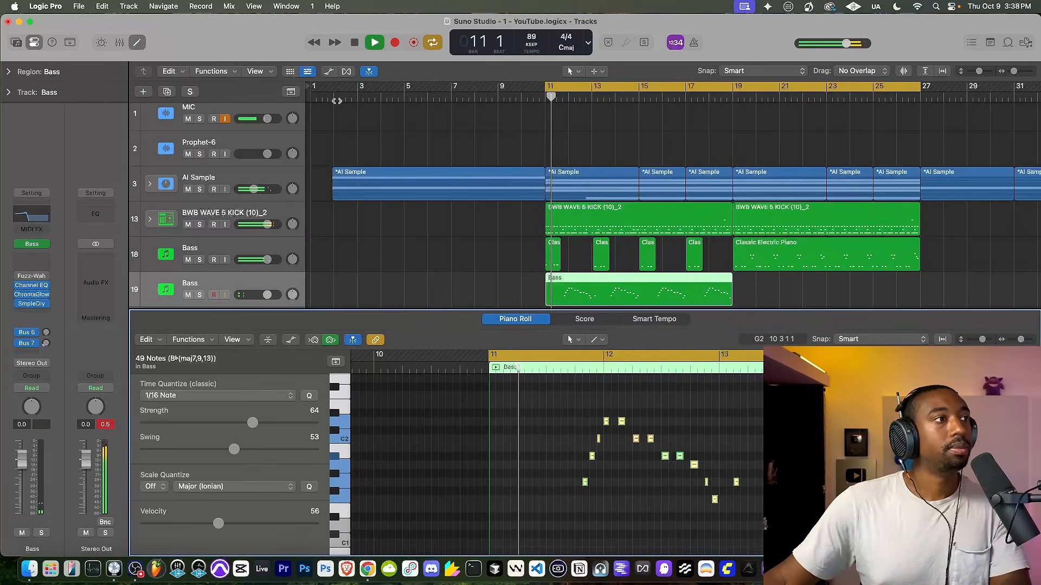
{"action": "left_click", "coordinate": [137, 43]}
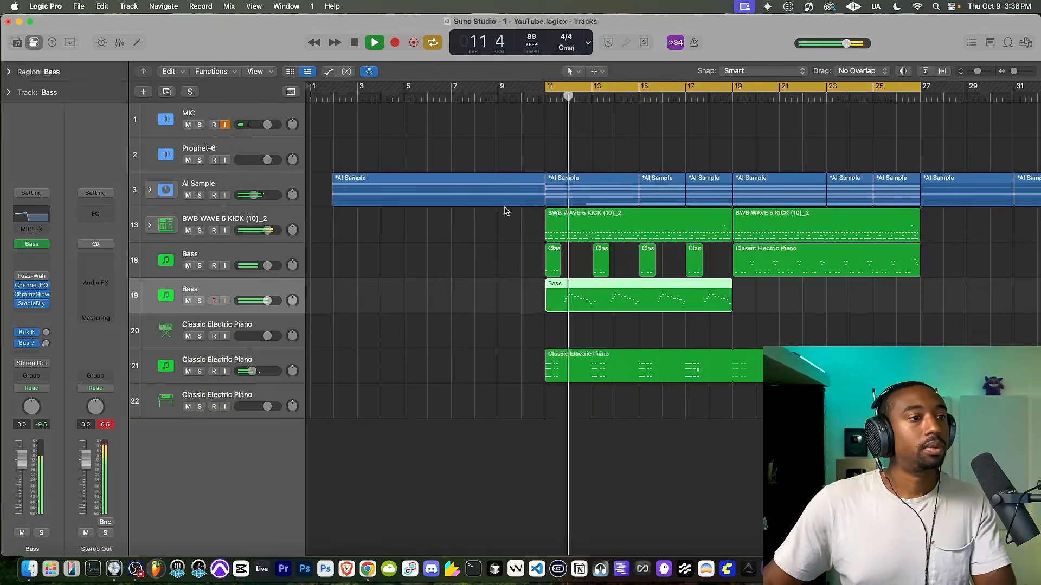
Step: Delete the track 18 region at bars 19 to 27 and repeat the regions of both Bass tracks from bar 11 into that range
{"action": "left_click", "coordinate": [792, 271]}
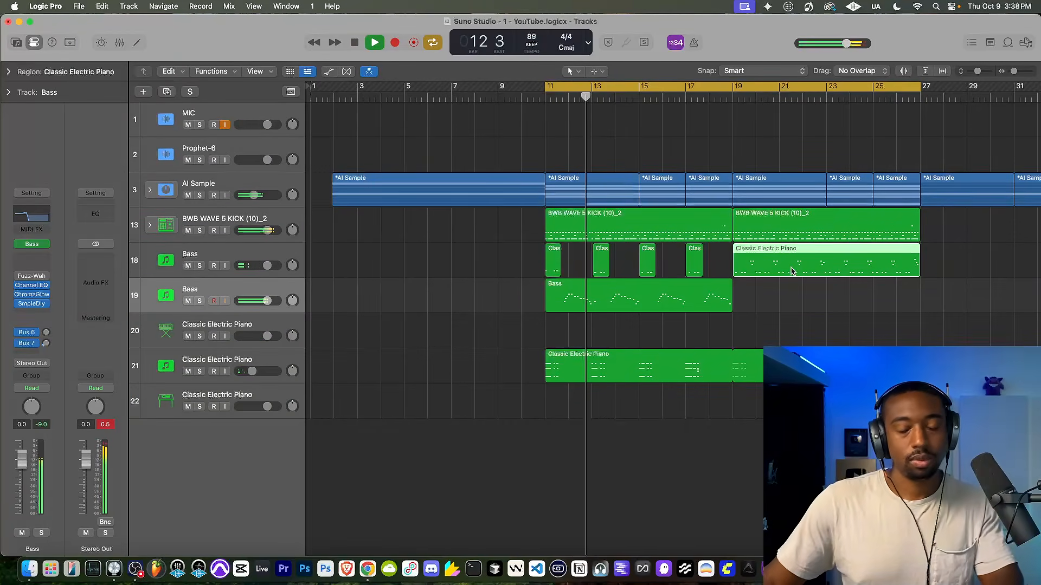
{"action": "key", "text": "Delete"}
{"action": "left_click_drag", "start_coordinate": [774, 308], "coordinate": [541, 266]}
{"action": "key", "text": "space"}
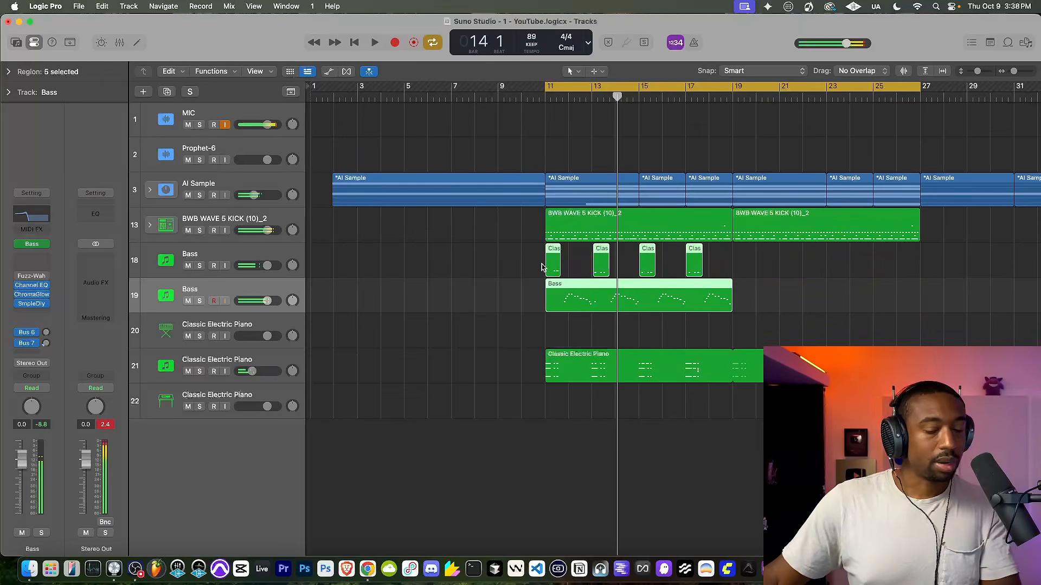
{"action": "key", "text": "super+r"}
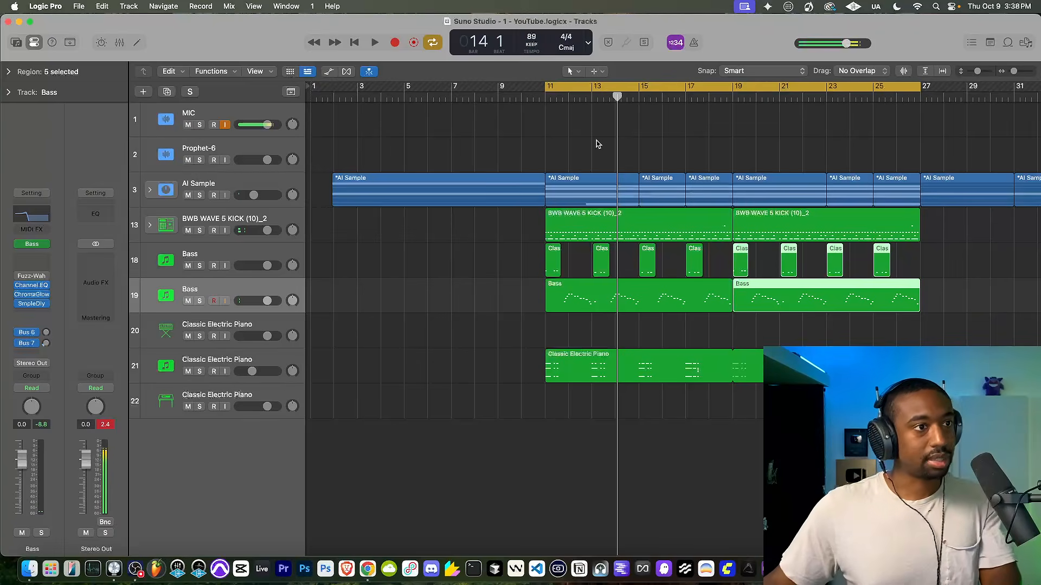
Step: Play the arrangement from bar 11 to hear both Bass tracks with the repeated regions
{"action": "left_click", "coordinate": [545, 97]}
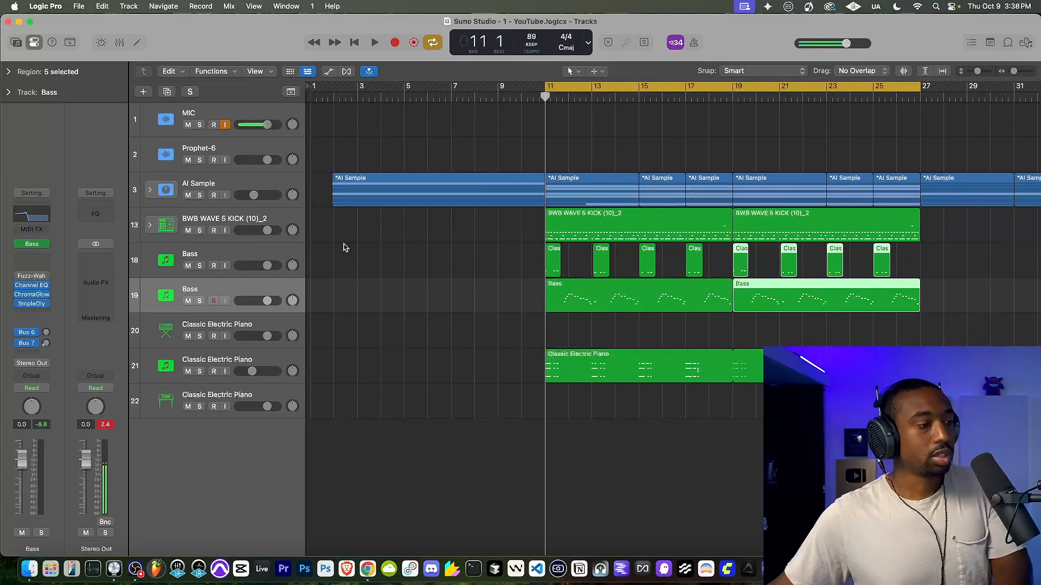
{"action": "left_click", "coordinate": [136, 569]}
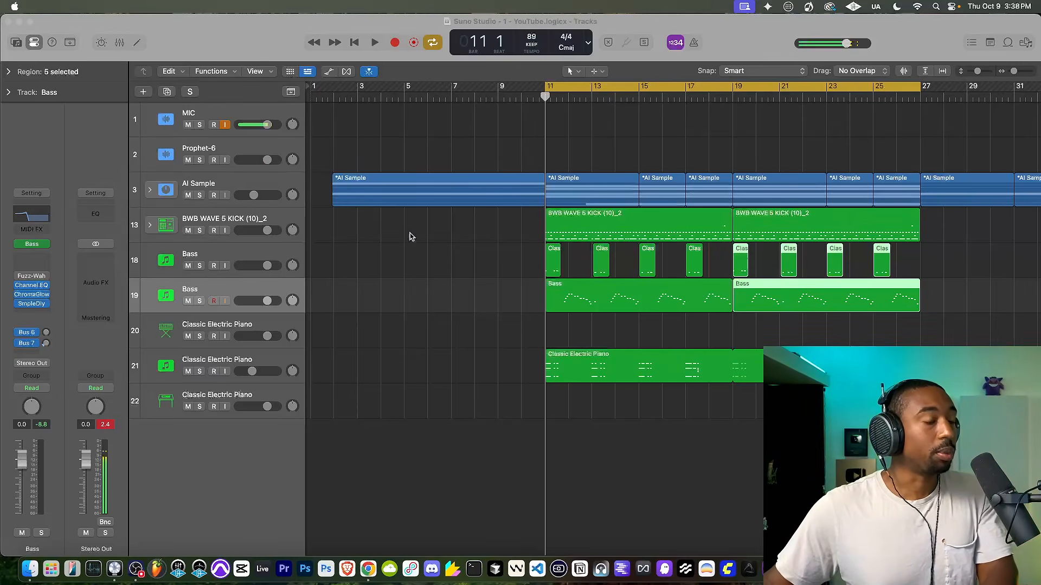
{"action": "left_click", "coordinate": [475, 154]}
{"action": "key", "text": "space"}
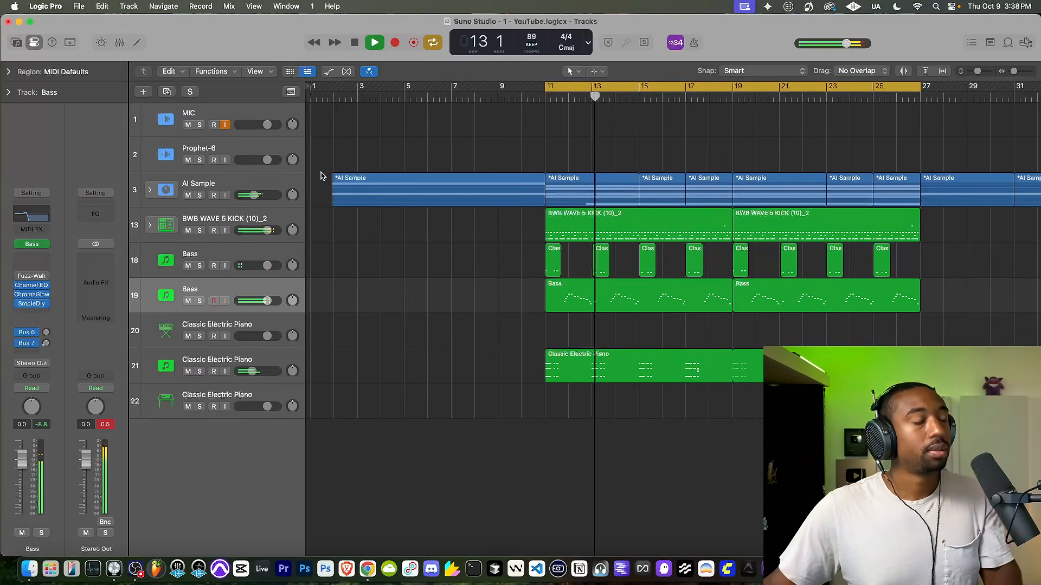
Step: Rename the BWB WAVE 5 KICK (10)_2 track as Drums
{"action": "left_click", "coordinate": [252, 220]}
{"action": "double_click", "coordinate": [252, 220]}
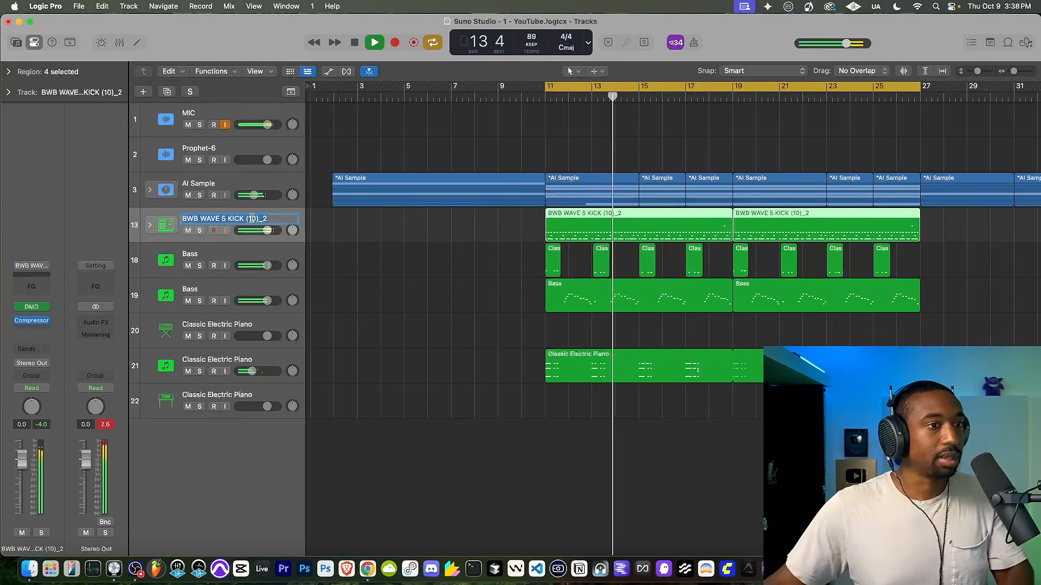
{"action": "type", "text": "Drums"}
{"action": "key", "text": "Return"}
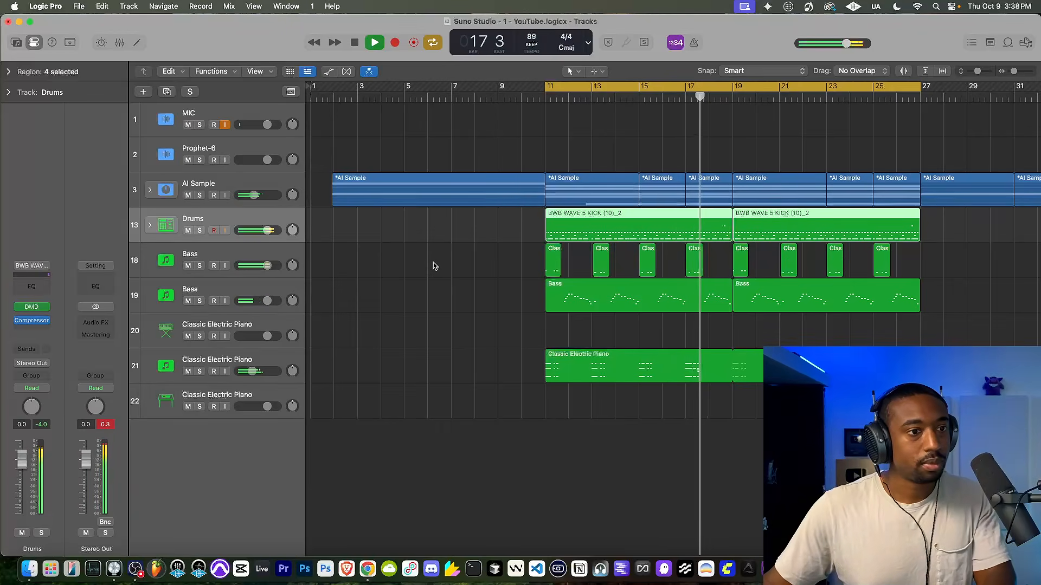
Step: Duplicate the Classic Electric Piano track 21 with its Piano instrument and set the duplicate's volume to -1.6 dB
{"action": "left_click", "coordinate": [239, 396]}
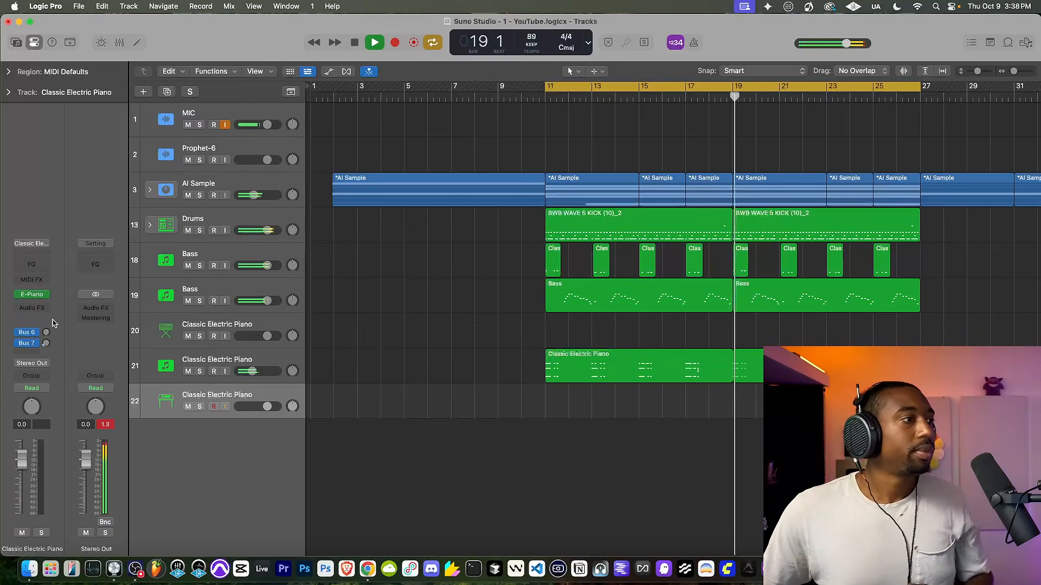
{"action": "right_click", "coordinate": [211, 367]}
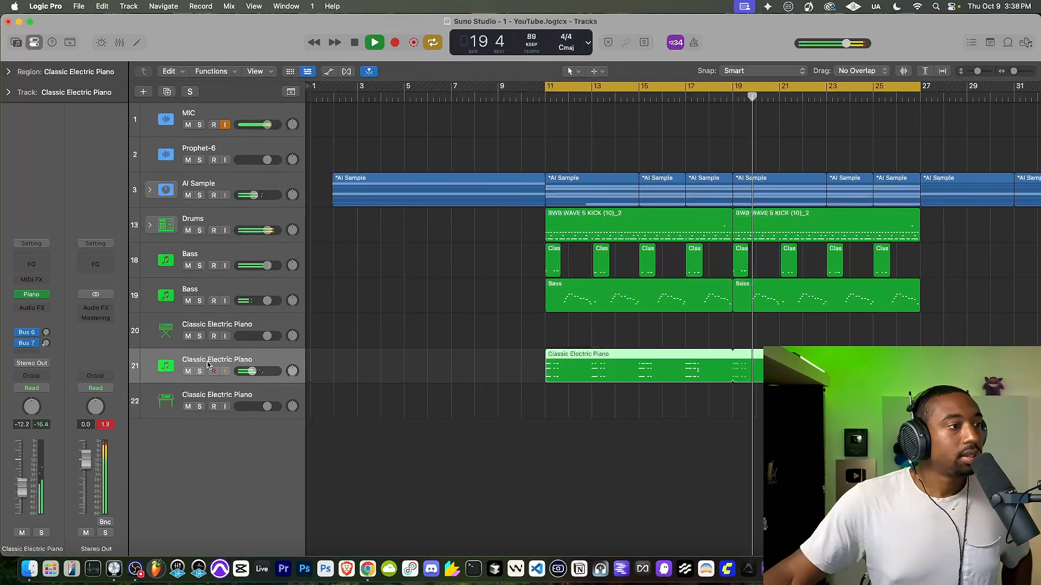
{"action": "left_click", "coordinate": [250, 330]}
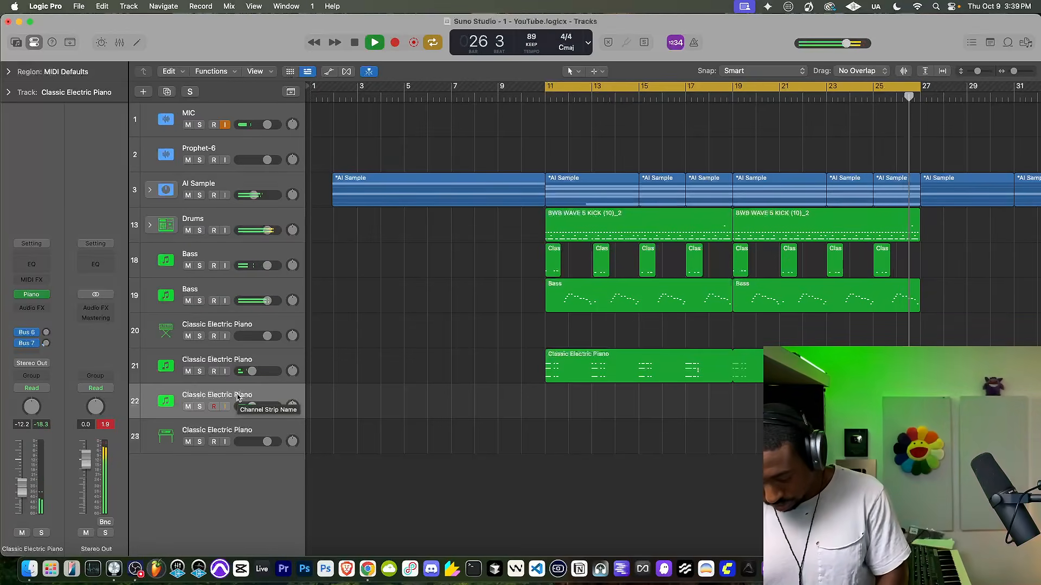
{"action": "left_click_drag", "start_coordinate": [251, 406], "coordinate": [264, 406]}
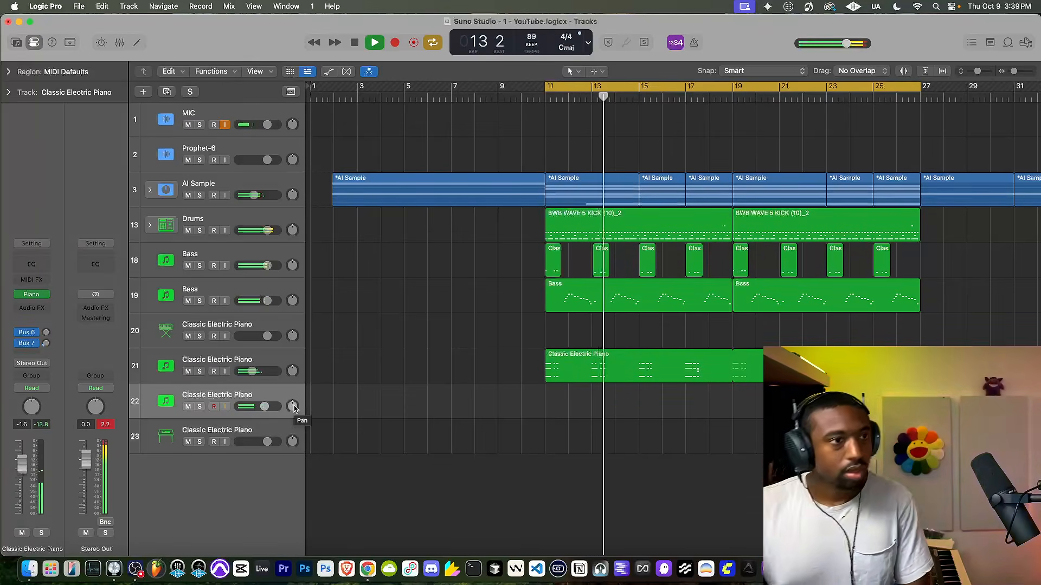
{"action": "left_click", "coordinate": [461, 96]}
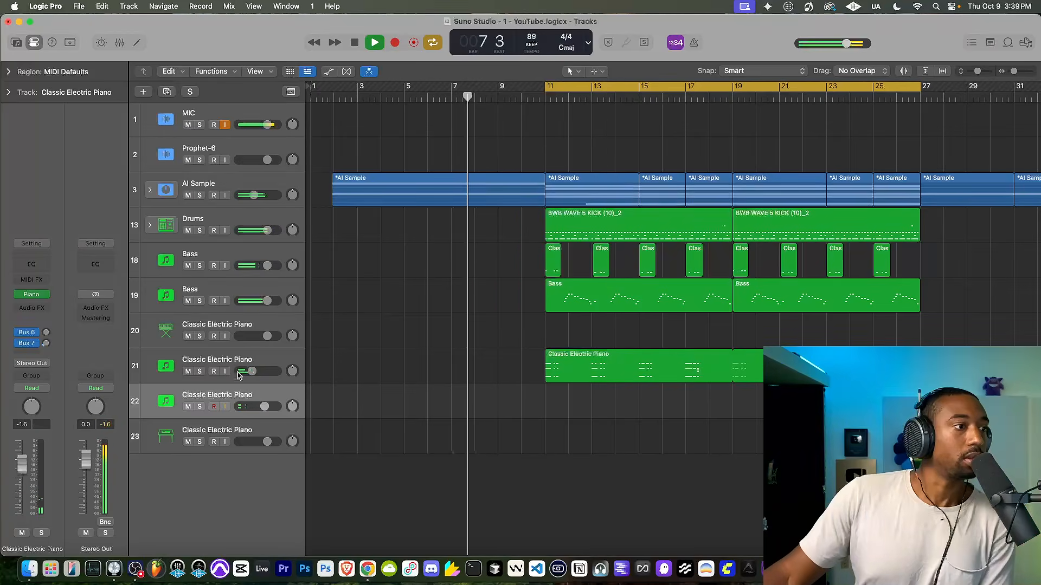
{"action": "key", "text": "r"}
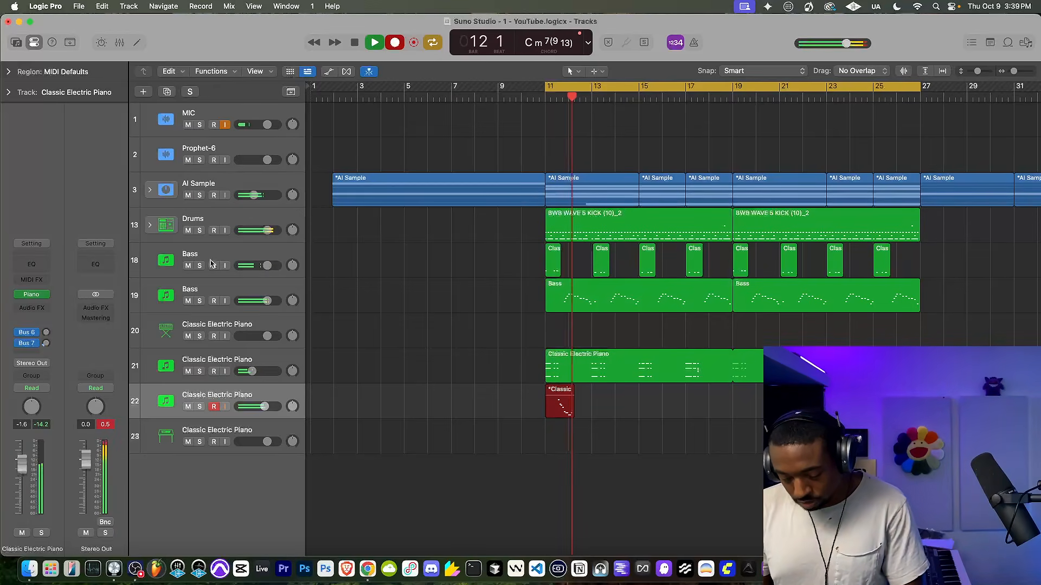
{"action": "key", "text": "space"}
{"action": "key", "text": "super+z"}
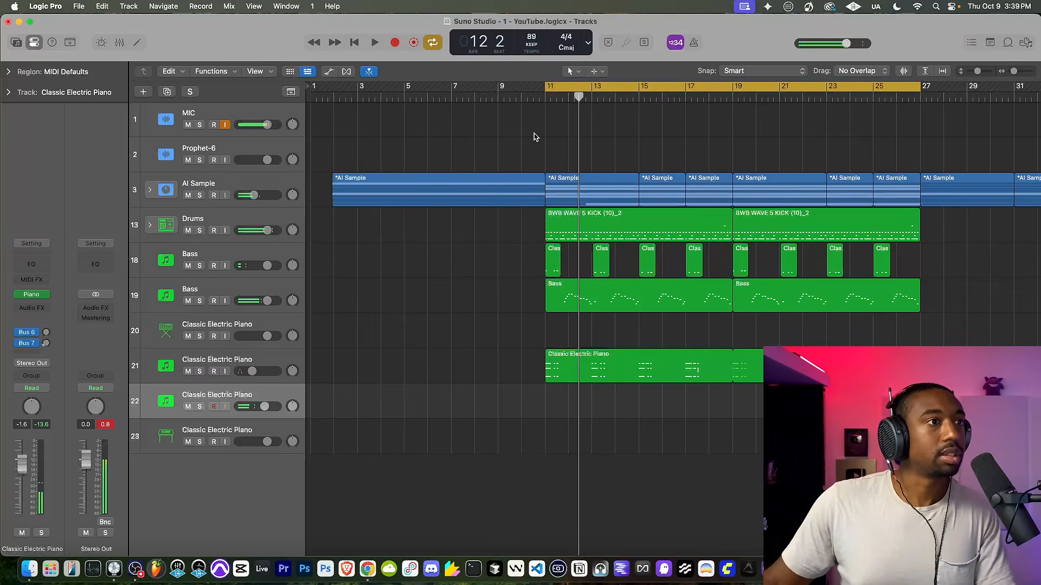
Step: Record a melody on the Classic Electric Piano track 22, starting playback at bar 9 and stopping around bar 19
{"action": "left_click", "coordinate": [499, 94]}
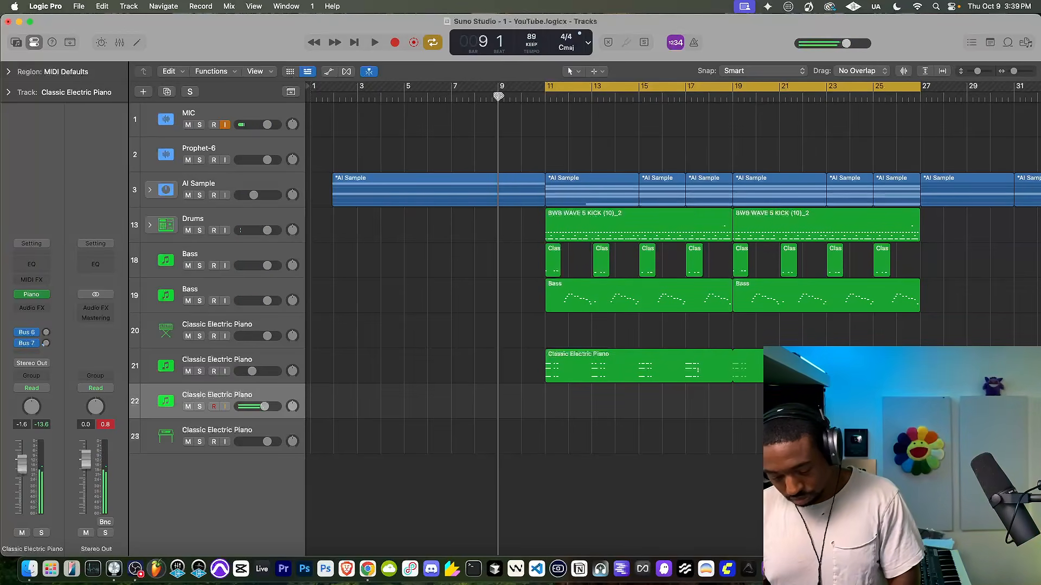
{"action": "key", "text": "r"}
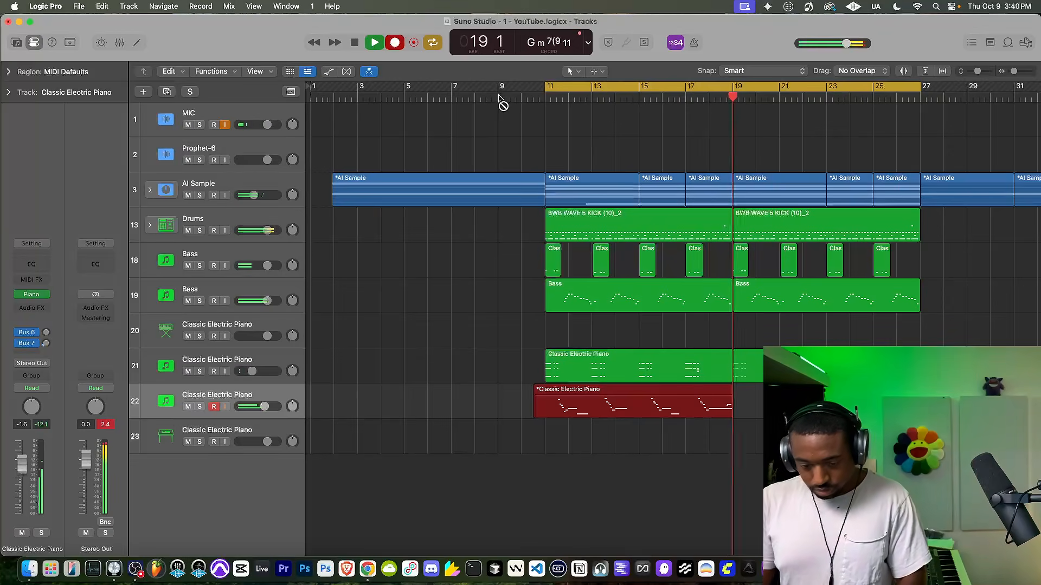
{"action": "key", "text": "space"}
Step: Play the arrangement from bar 11 and set the volume of the Classic Electric Piano track 22 to -11.4 dB
{"action": "left_click", "coordinate": [545, 96]}
{"action": "key", "text": "space"}
{"action": "left_click_drag", "start_coordinate": [265, 406], "coordinate": [252, 407]}
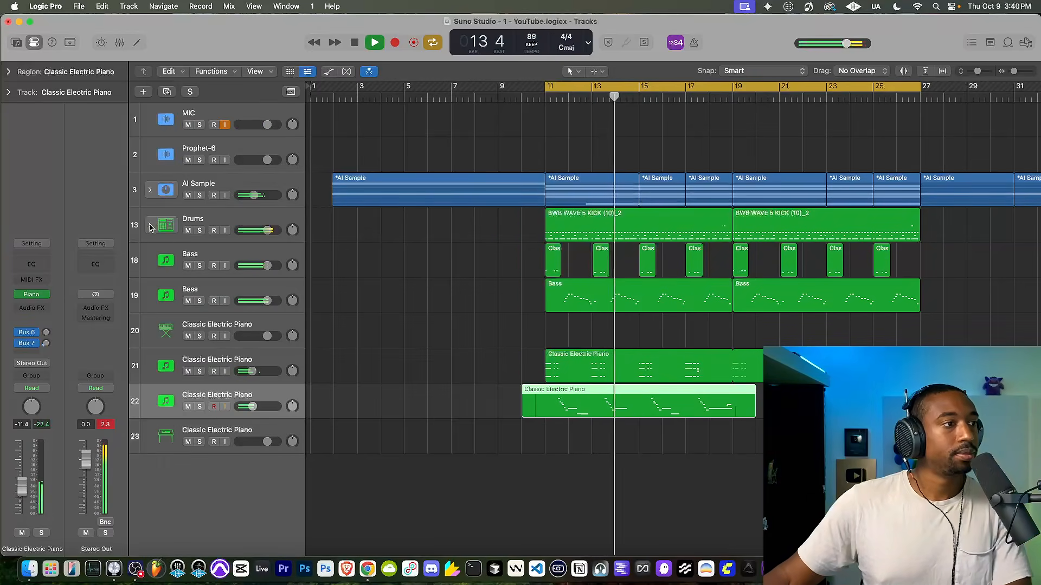
Step: Group the two Bass tracks into a summing stack
{"action": "left_click", "coordinate": [179, 295]}
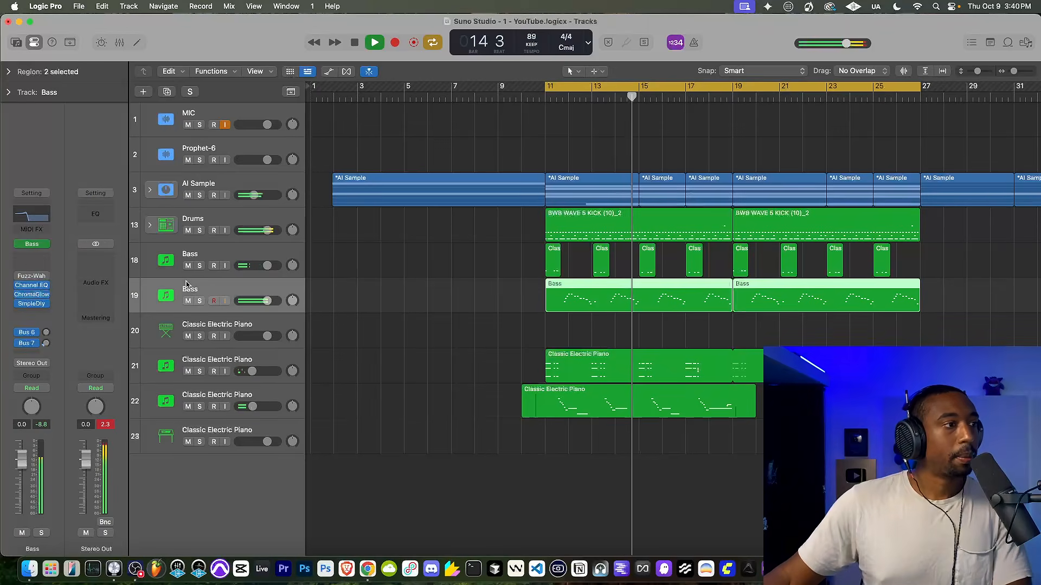
{"action": "left_click", "coordinate": [183, 254], "text": "shift"}
{"action": "right_click", "coordinate": [183, 251]}
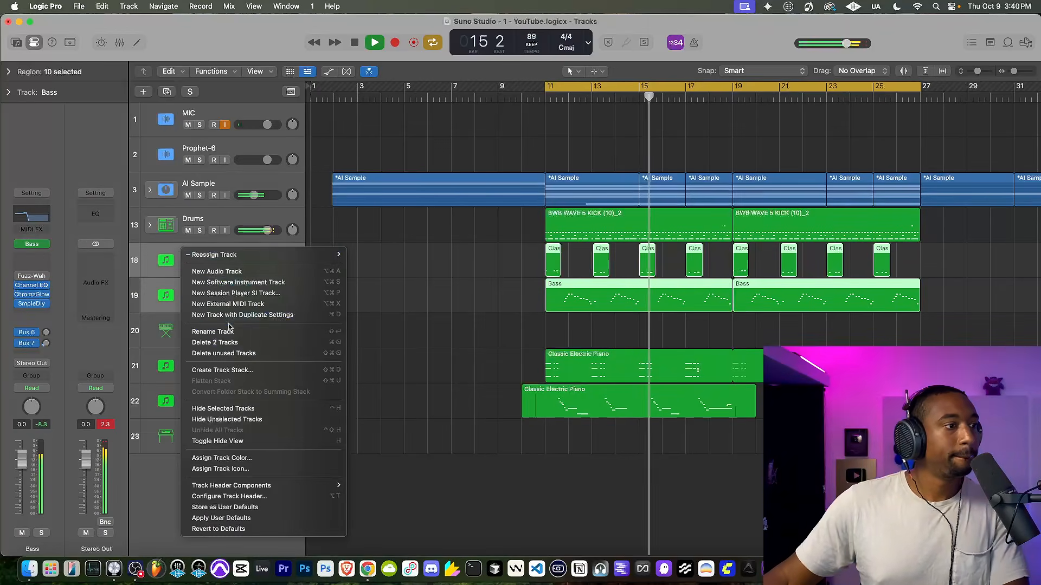
{"action": "key", "text": "Escape"}
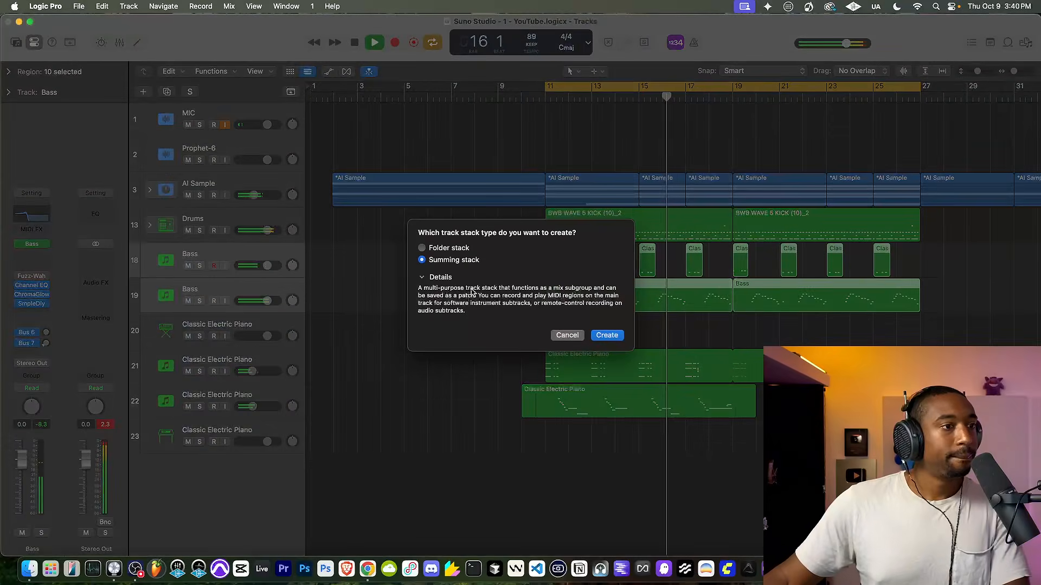
{"action": "left_click", "coordinate": [601, 334]}
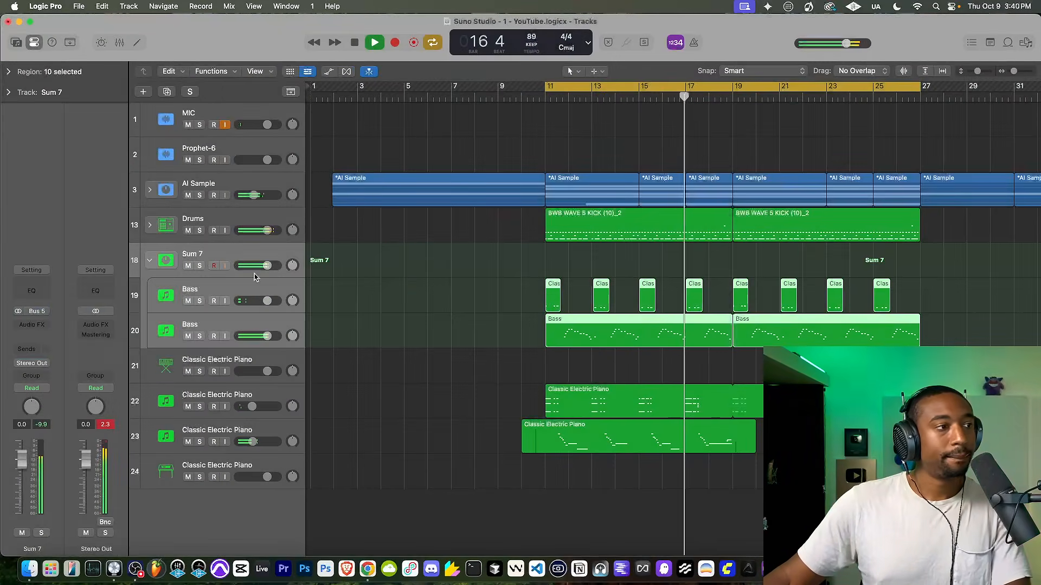
Step: Collapse the summing stack and rename it as Bass
{"action": "left_click", "coordinate": [150, 260]}
{"action": "double_click", "coordinate": [191, 253]}
{"action": "type", "text": "Bass"}
{"action": "key", "text": "Return"}
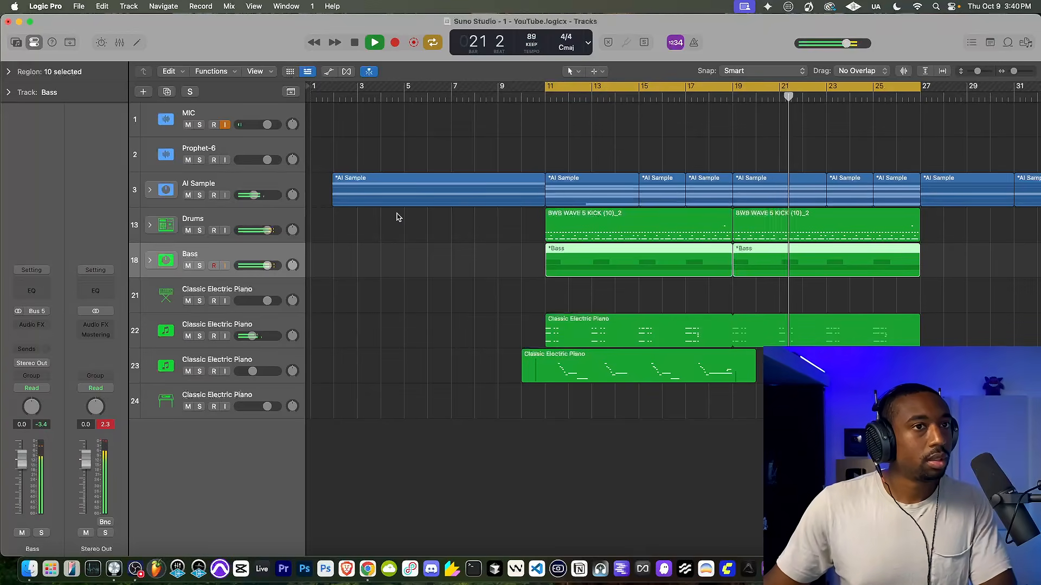
Step: Play the arrangement from bar 11 and load the Studio Bass instrument on the Classic Electric Piano track 24
{"action": "left_click", "coordinate": [547, 97]}
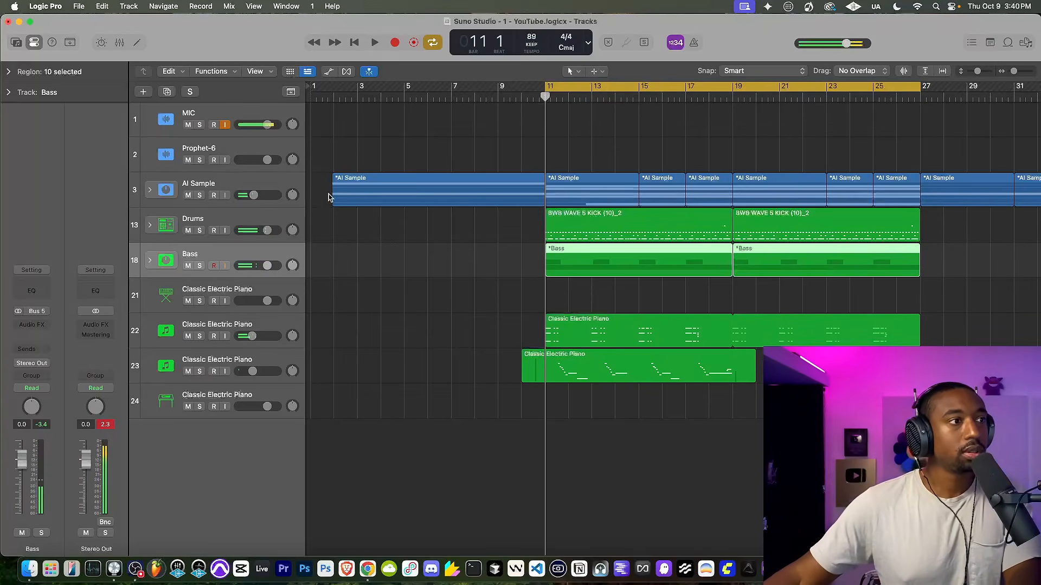
{"action": "key", "text": "space"}
{"action": "key", "text": "space"}
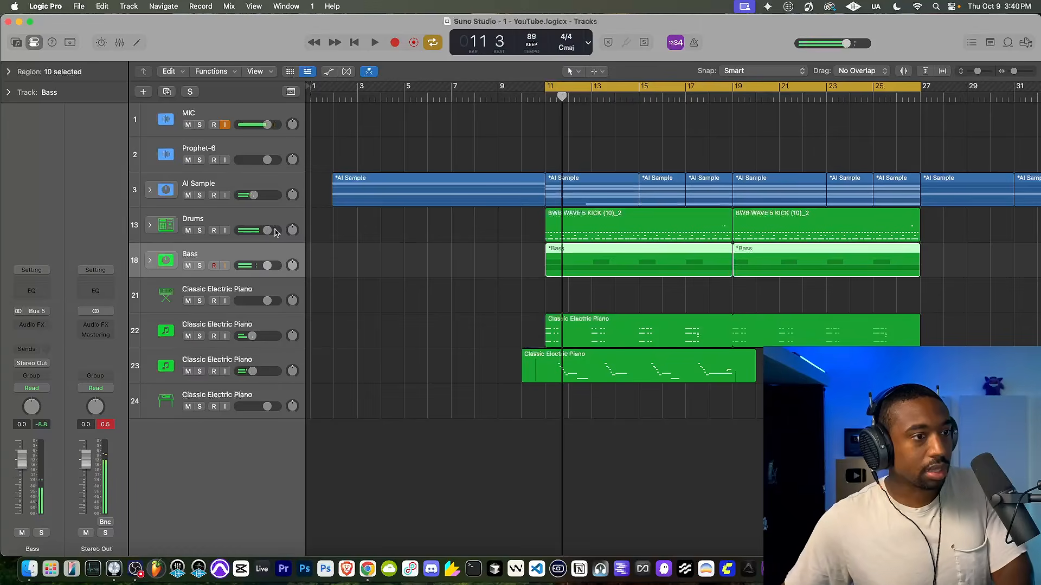
{"action": "key", "text": "space"}
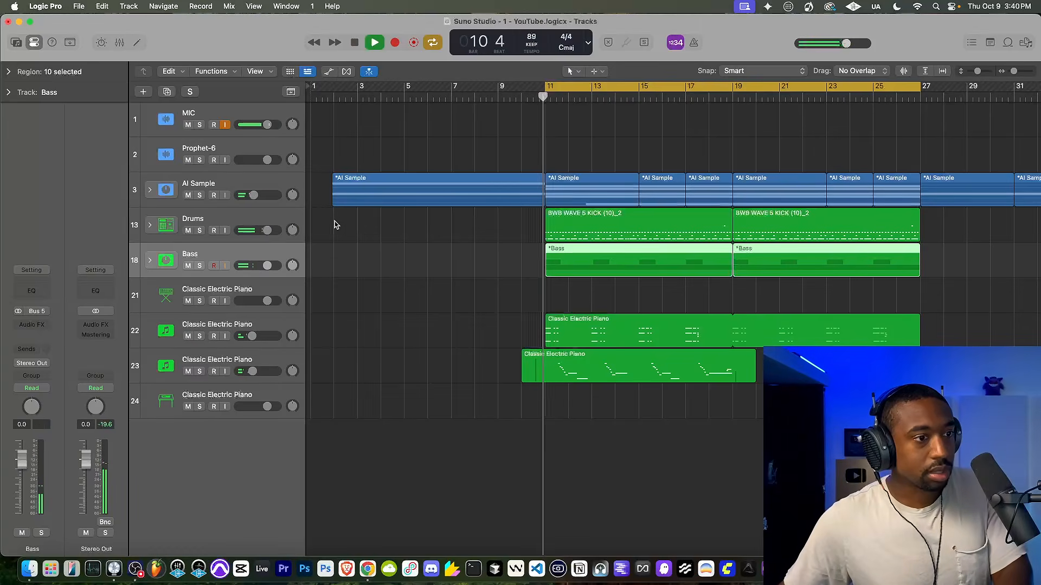
{"action": "left_click", "coordinate": [211, 392]}
{"action": "left_click", "coordinate": [32, 296]}
{"action": "mouse_move", "coordinate": [87, 457]}
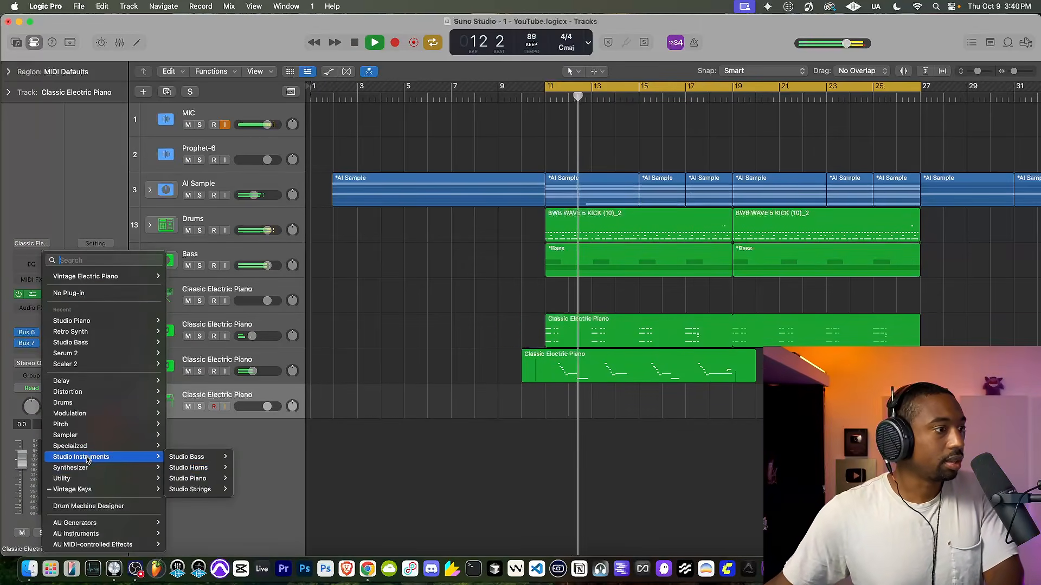
{"action": "left_click", "coordinate": [195, 461]}
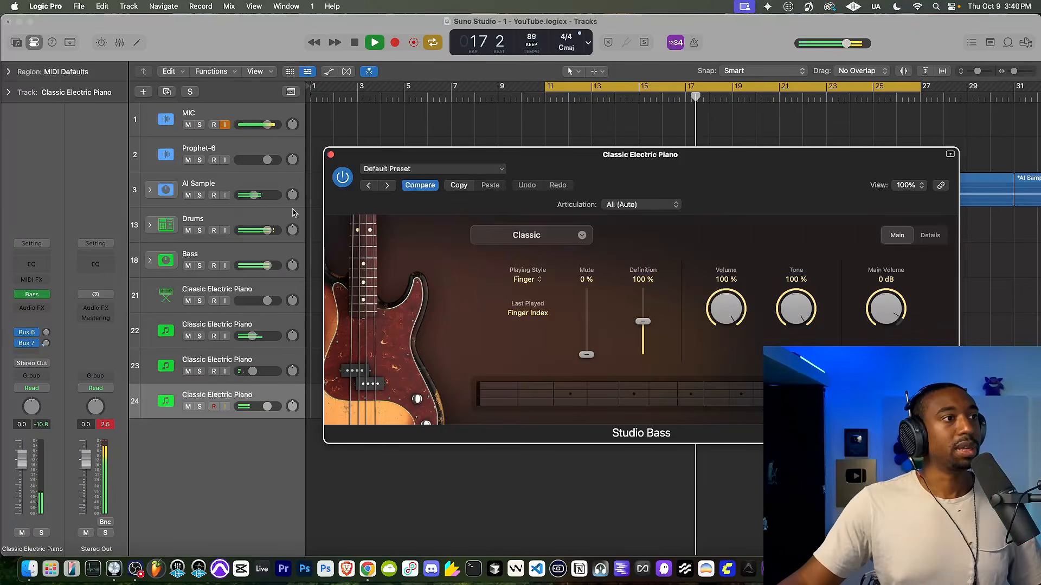
{"action": "left_click", "coordinate": [331, 155]}
Step: Record a Studio Bass part on track 24 up to about bar 19 and play it back from around bar 11
{"action": "left_click", "coordinate": [478, 97]}
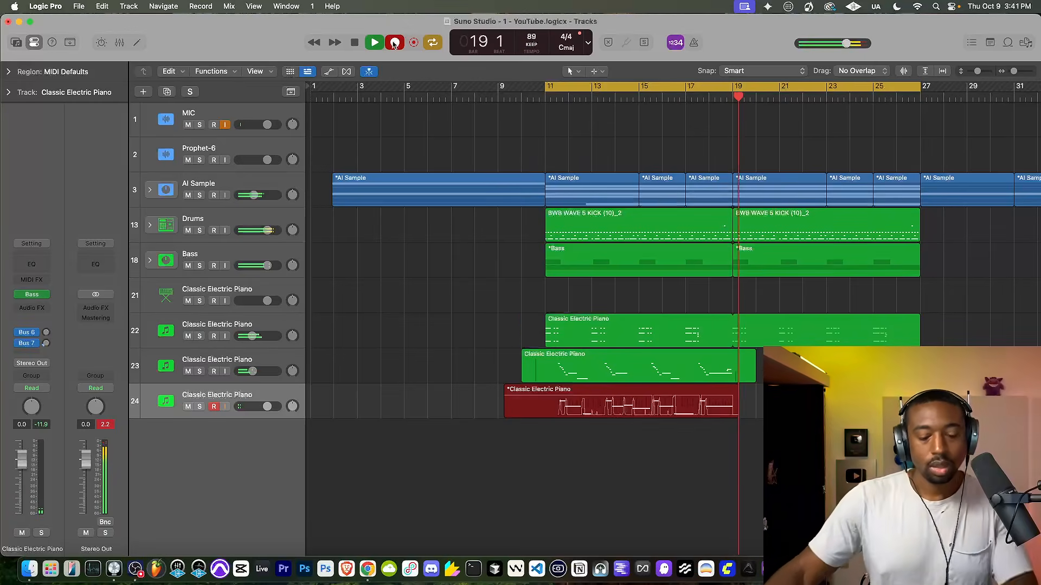
{"action": "key", "text": "space"}
{"action": "left_click", "coordinate": [540, 104]}
{"action": "double_click", "coordinate": [539, 98]}
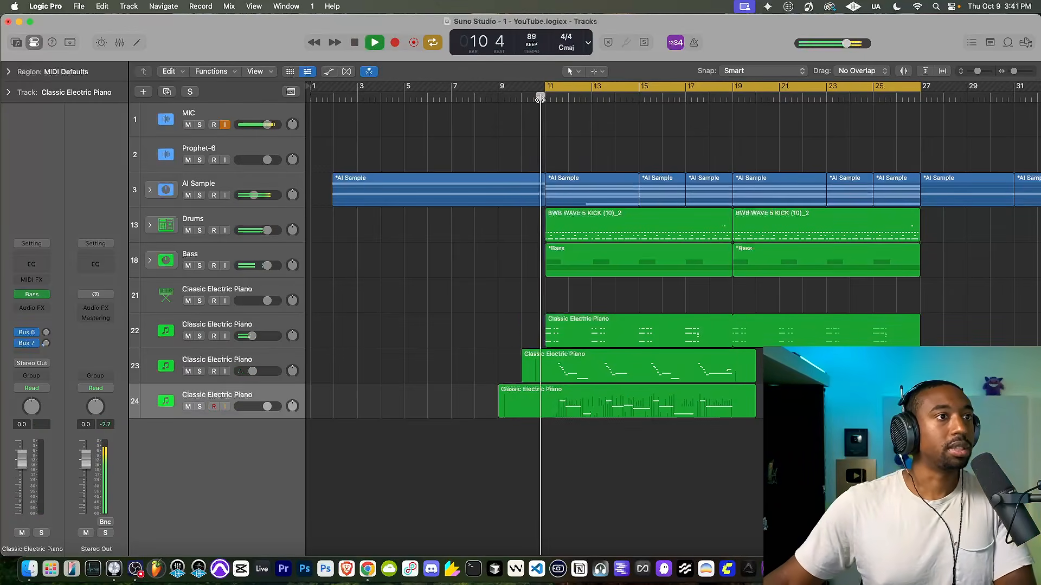
{"action": "key", "text": "space"}
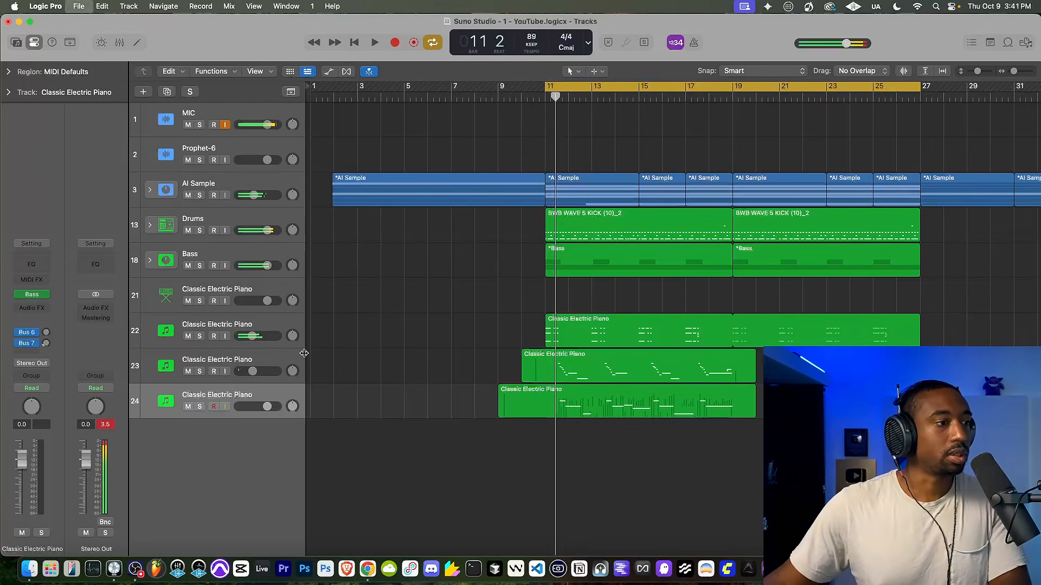
{"action": "key", "text": "space"}
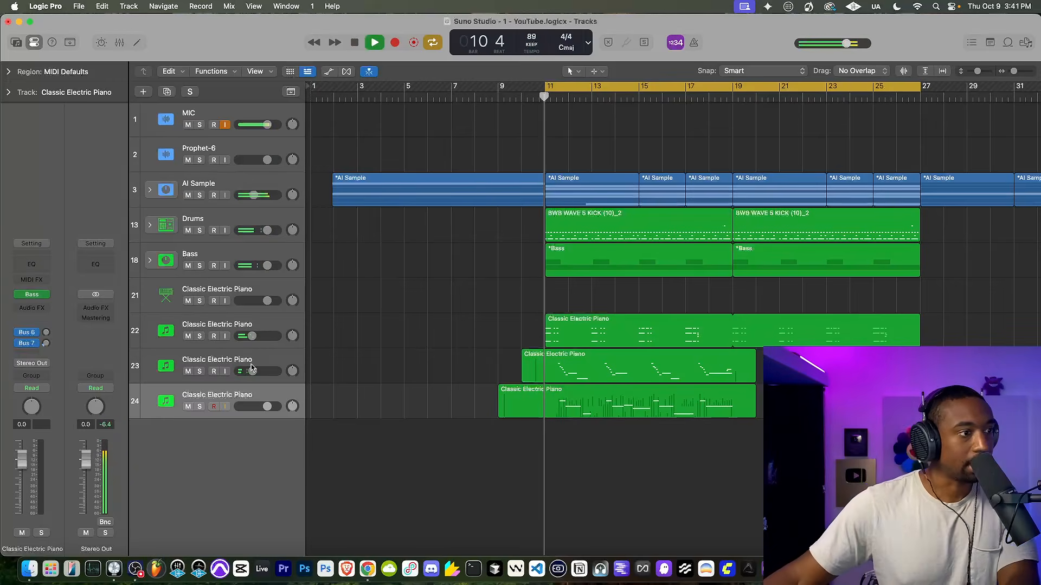
{"action": "key", "text": "space"}
Step: Add a new software instrument track below track 24 and load Retro Synth as its instrument
{"action": "right_click", "coordinate": [220, 430]}
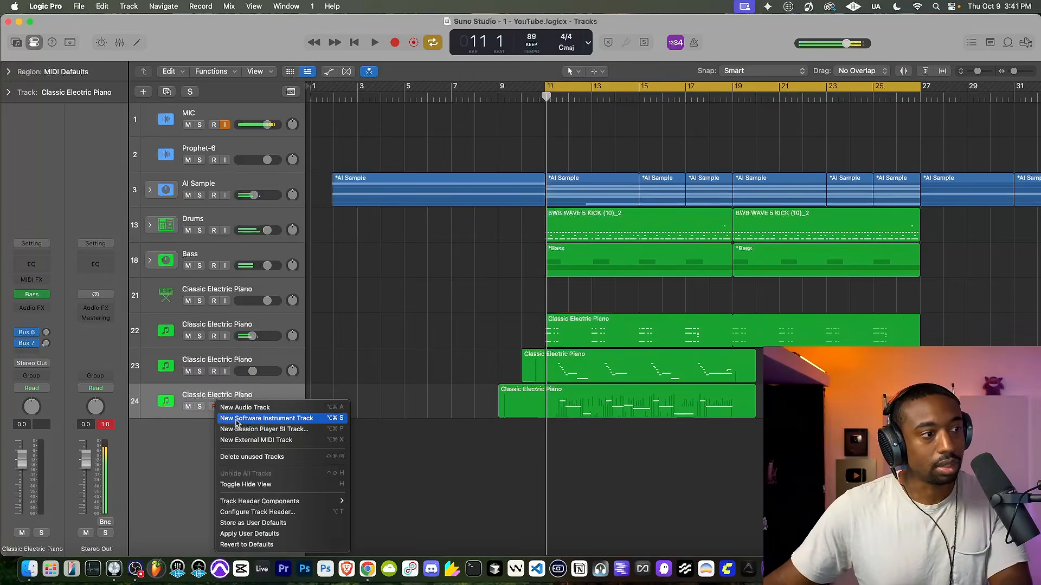
{"action": "left_click", "coordinate": [239, 421]}
{"action": "key", "text": "space"}
{"action": "left_click", "coordinate": [45, 294]}
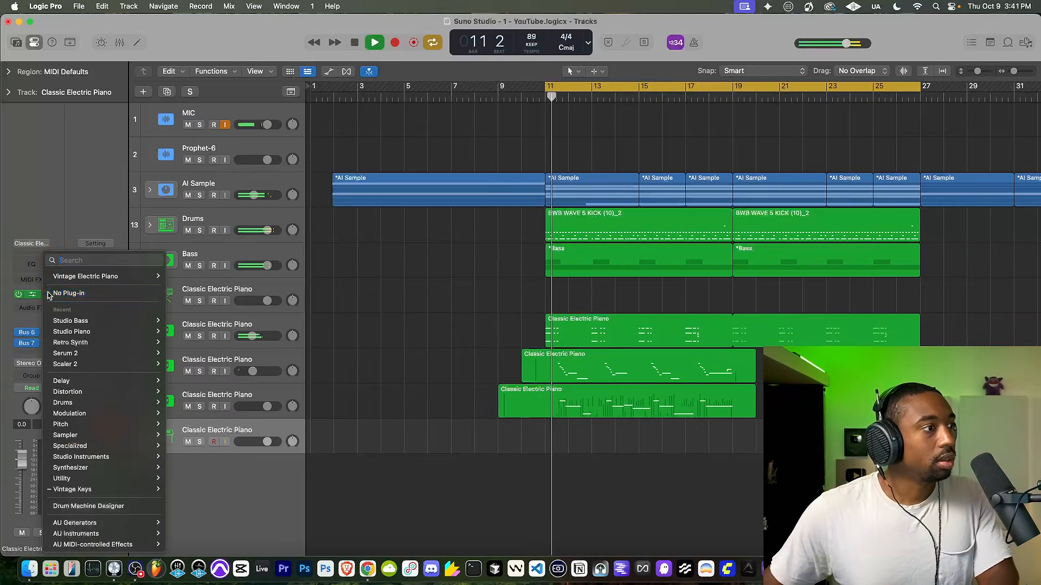
{"action": "mouse_move", "coordinate": [81, 467]}
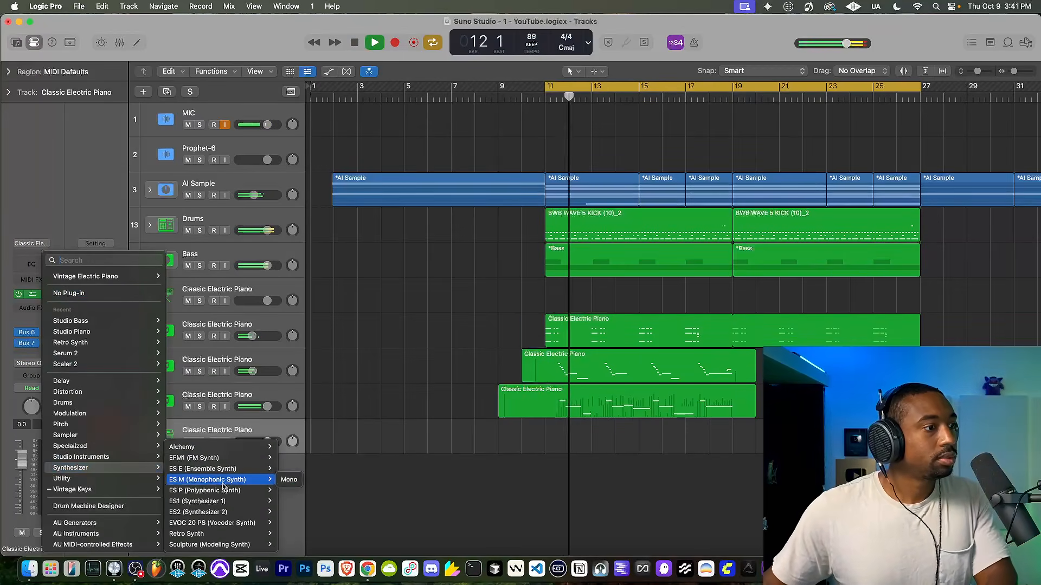
{"action": "mouse_move", "coordinate": [201, 535]}
{"action": "left_click", "coordinate": [290, 534]}
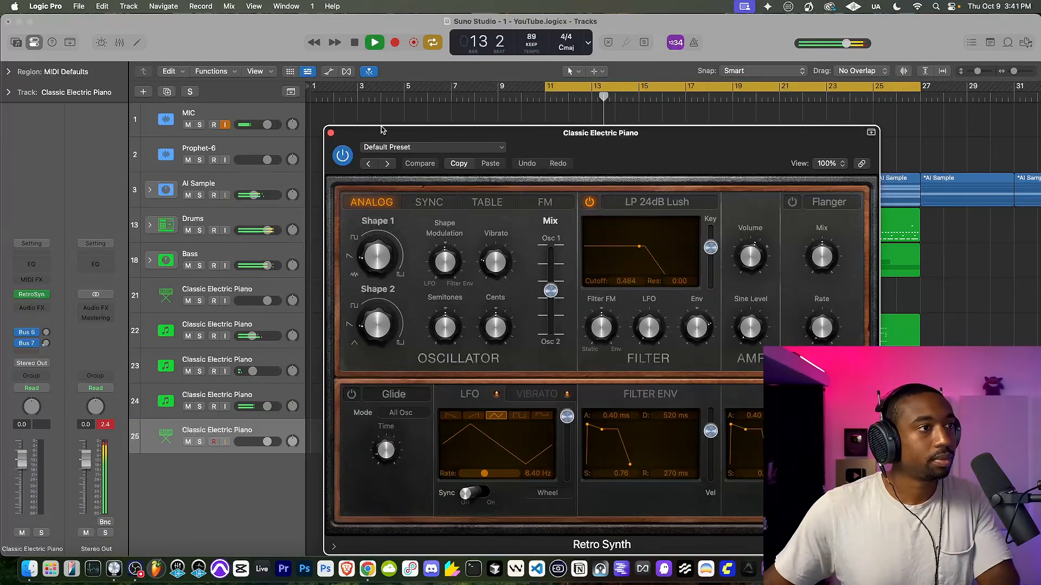
{"action": "left_click", "coordinate": [331, 133]}
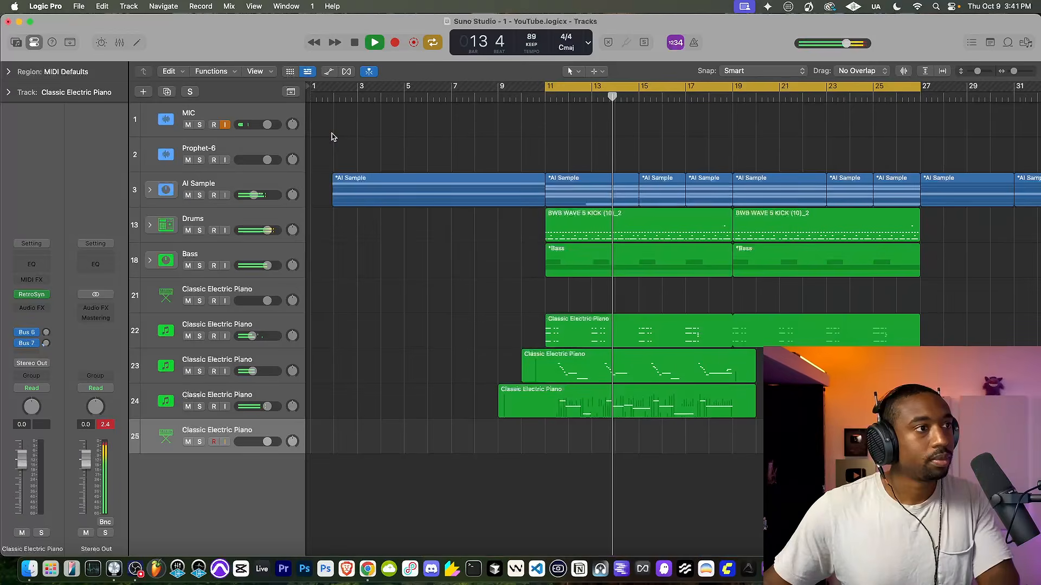
Step: Move the recorded region on track 24 so that it starts at bar 17
{"action": "left_click", "coordinate": [562, 391]}
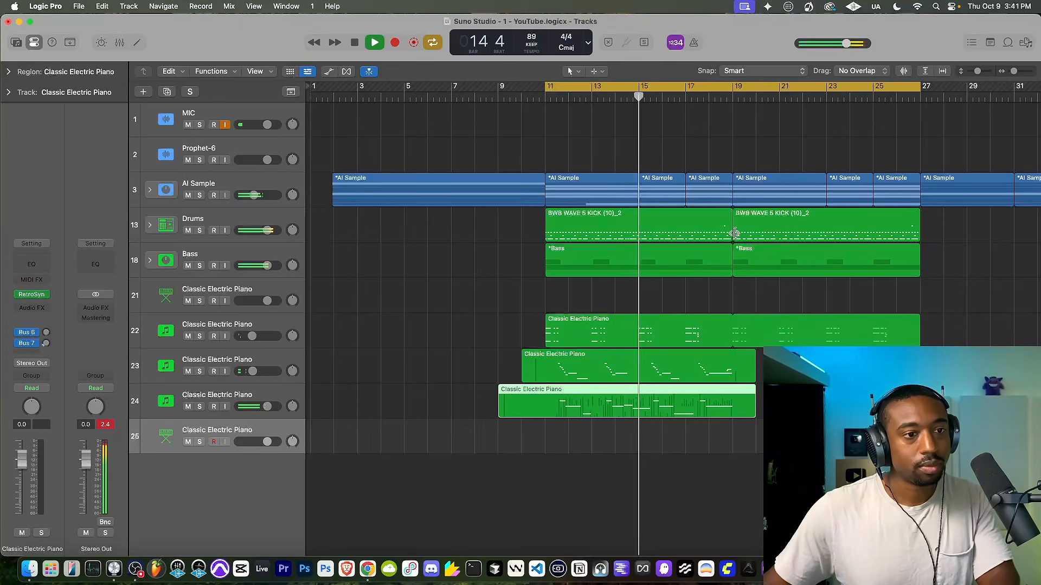
{"action": "left_click_drag", "start_coordinate": [662, 389], "coordinate": [849, 390]}
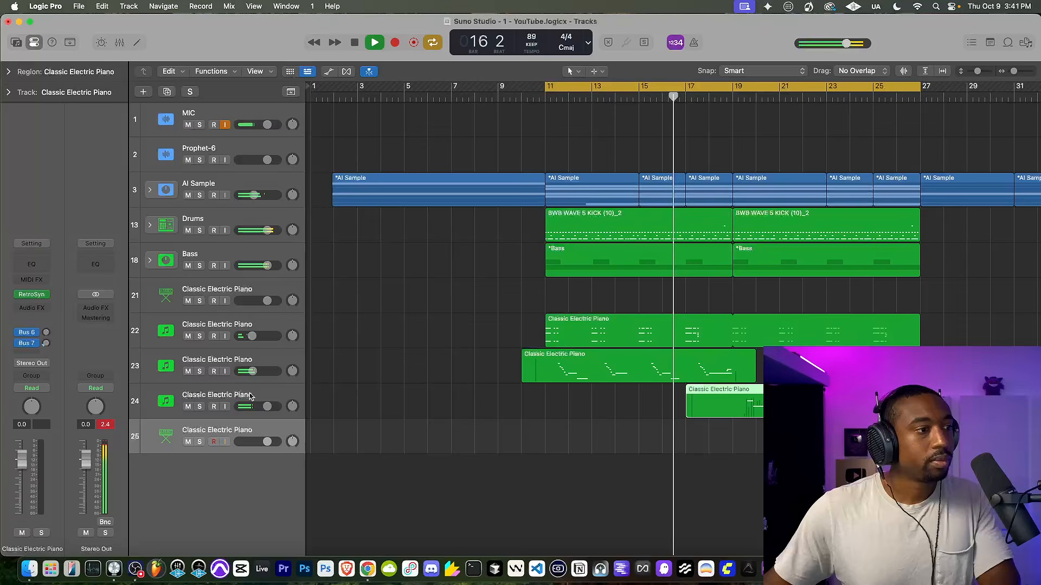
Step: Browse the Retro Synth presets on track 25, keep the Default Preset and set the filter cutoff to 0.718
{"action": "left_click", "coordinate": [31, 295]}
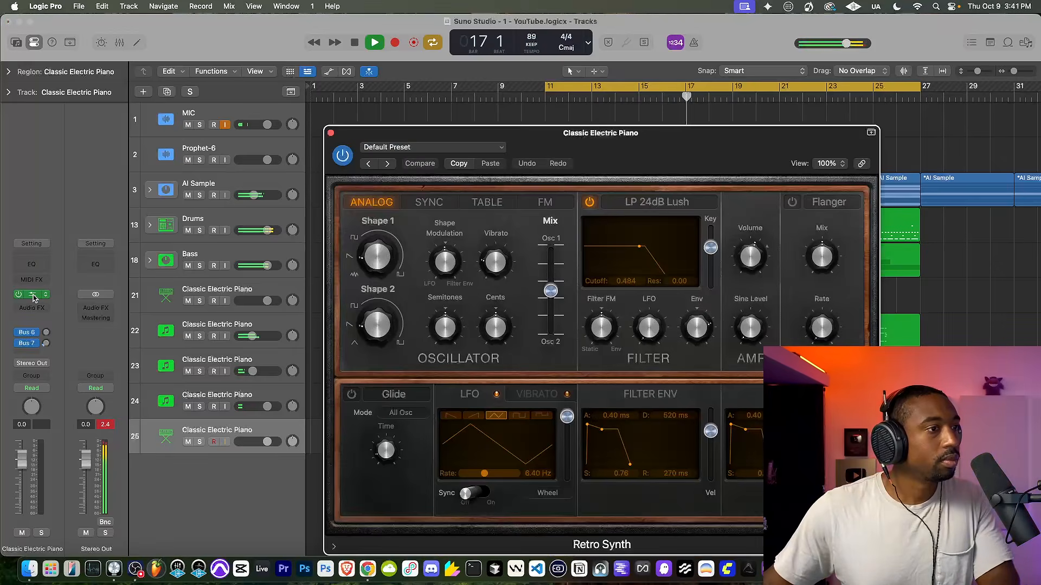
{"action": "left_click", "coordinate": [403, 147]}
{"action": "mouse_move", "coordinate": [421, 384]}
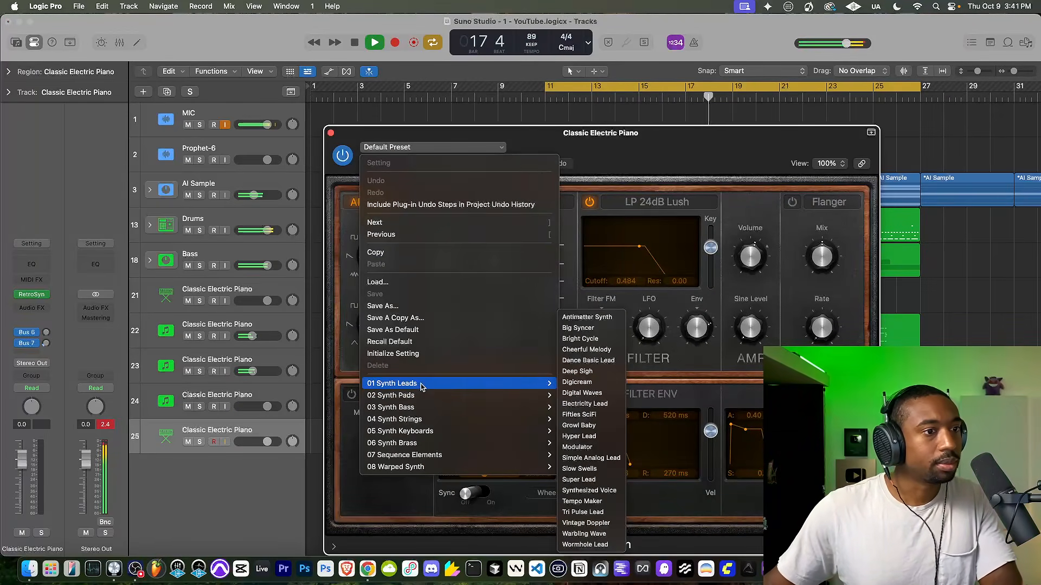
{"action": "left_click", "coordinate": [619, 163]}
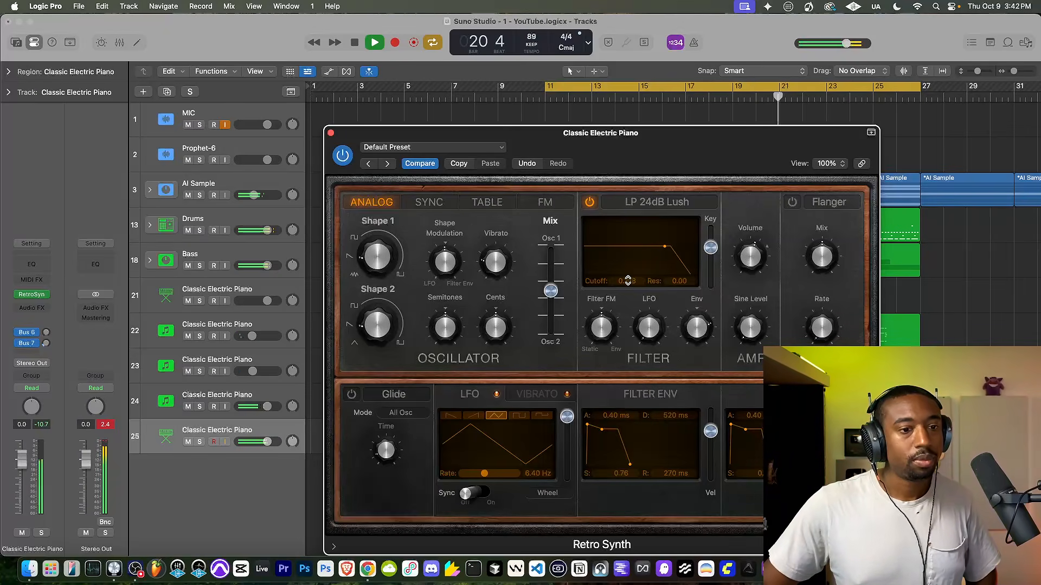
{"action": "left_click_drag", "start_coordinate": [597, 151], "coordinate": [465, 67]}
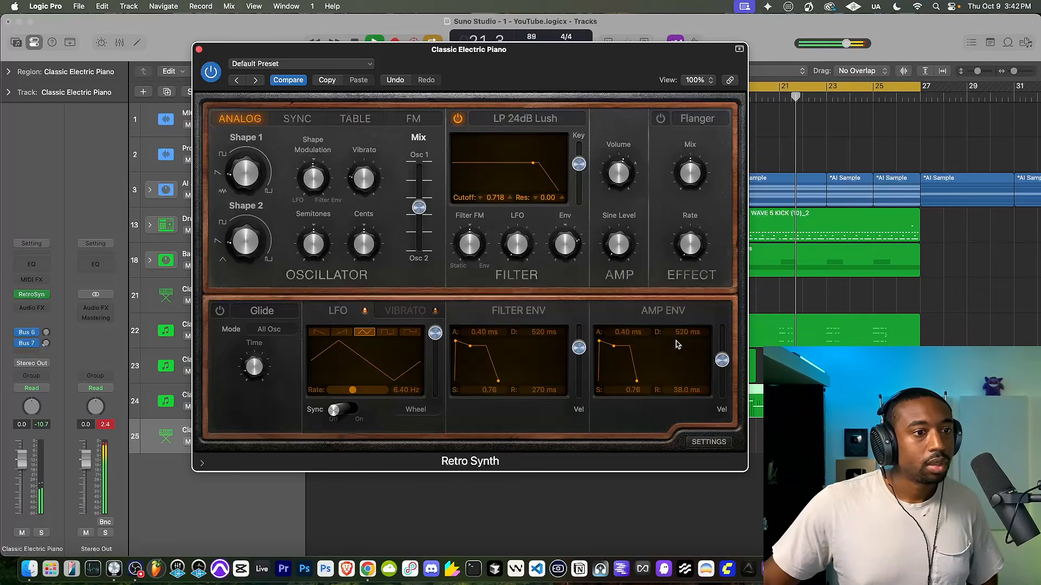
Step: Set the Retro Synth polyphony to Legato and enable Glide with a time of 110 ms
{"action": "left_click", "coordinate": [707, 440]}
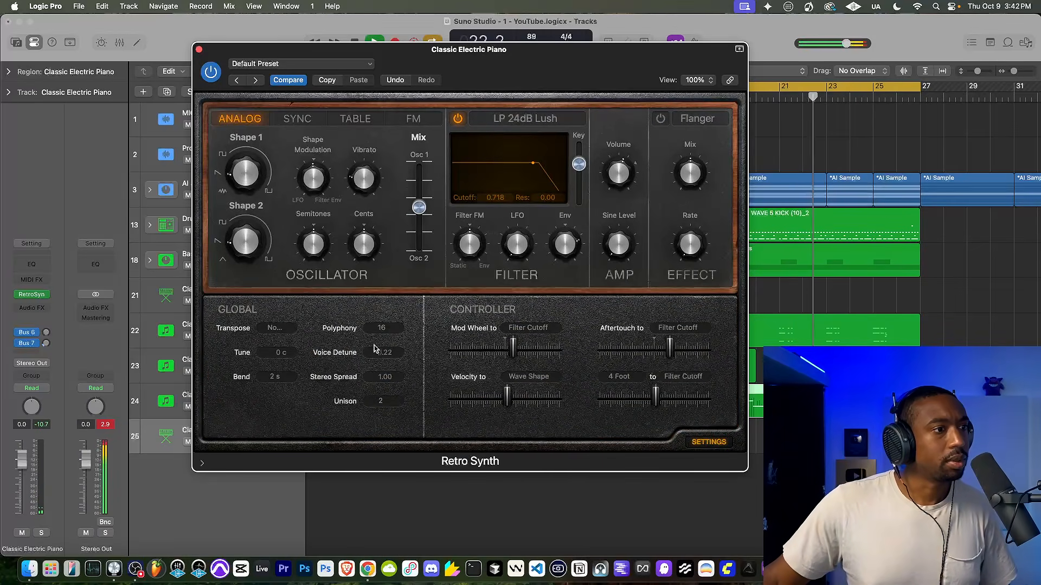
{"action": "left_click", "coordinate": [382, 328]}
{"action": "left_click", "coordinate": [381, 140]}
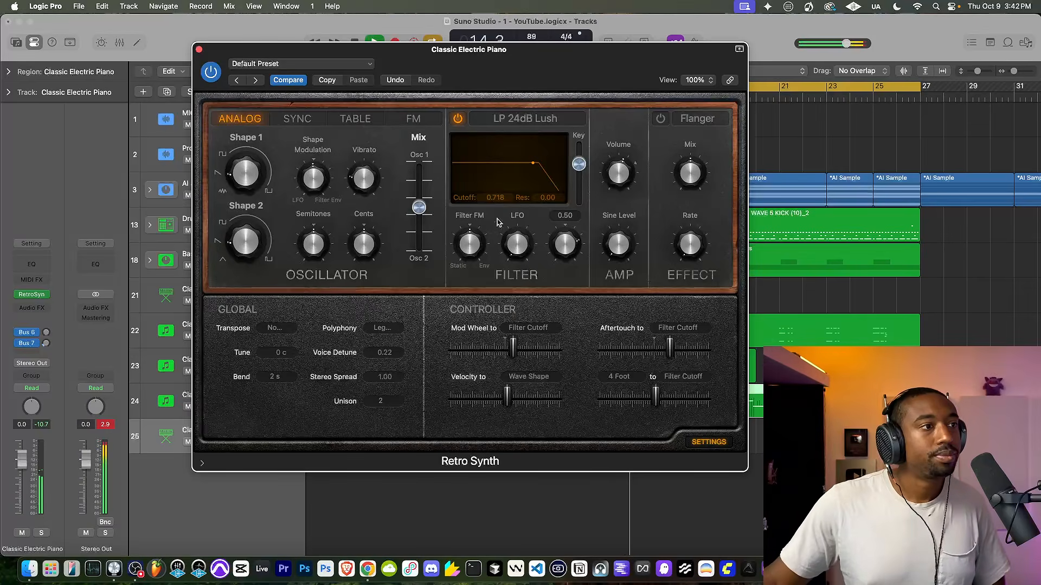
{"action": "left_click", "coordinate": [707, 442]}
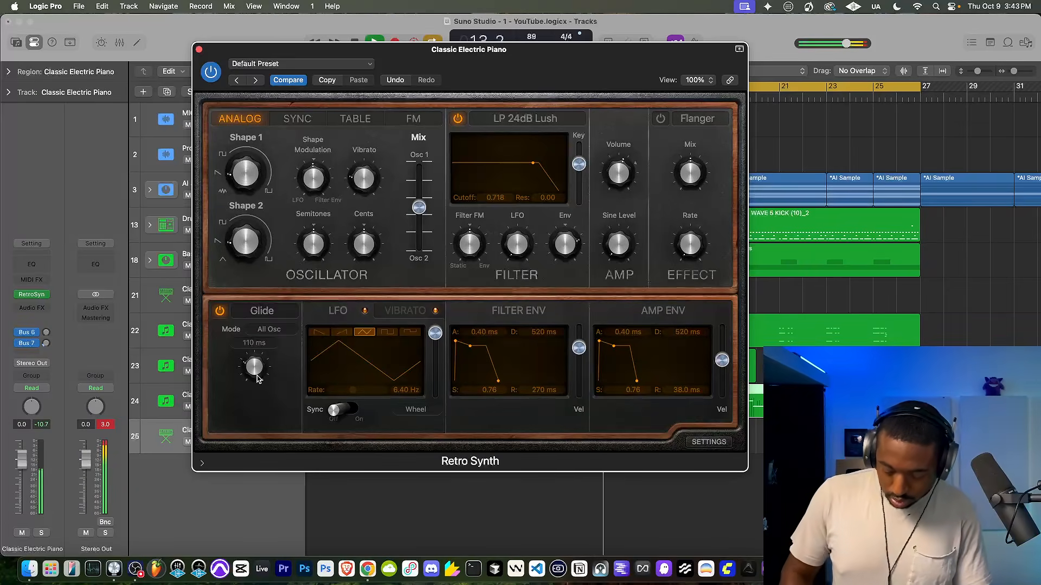
{"action": "left_click", "coordinate": [199, 50]}
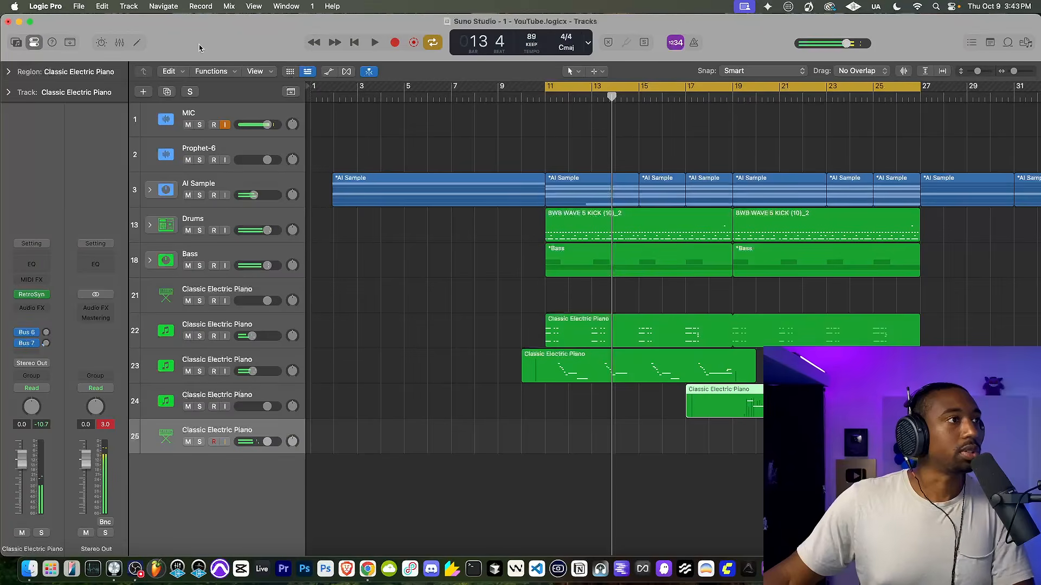
Step: Record a Retro Synth lead on track 25 from bar 10 to about bar 19
{"action": "left_click", "coordinate": [526, 100]}
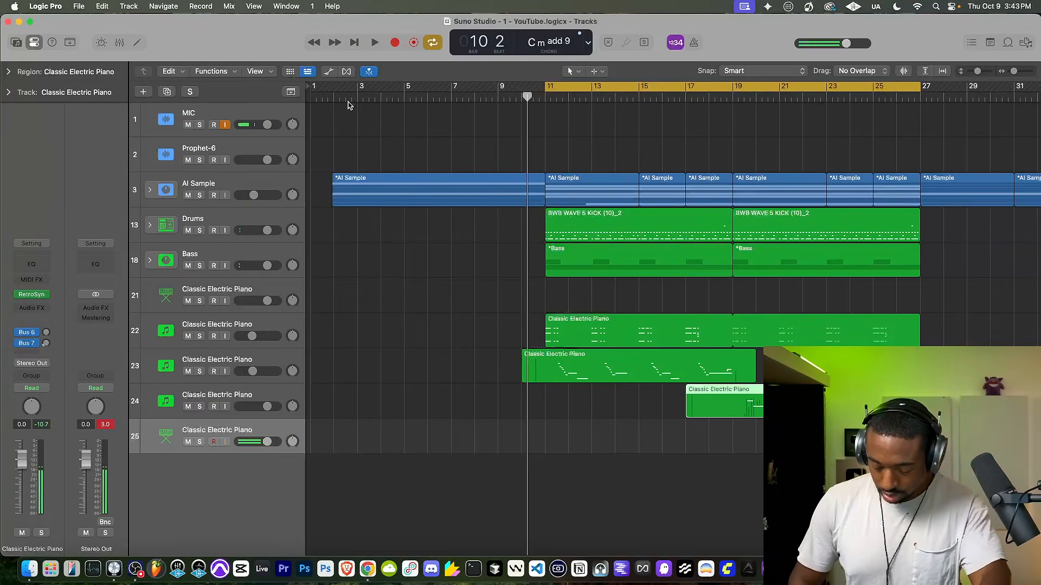
{"action": "key", "text": "r"}
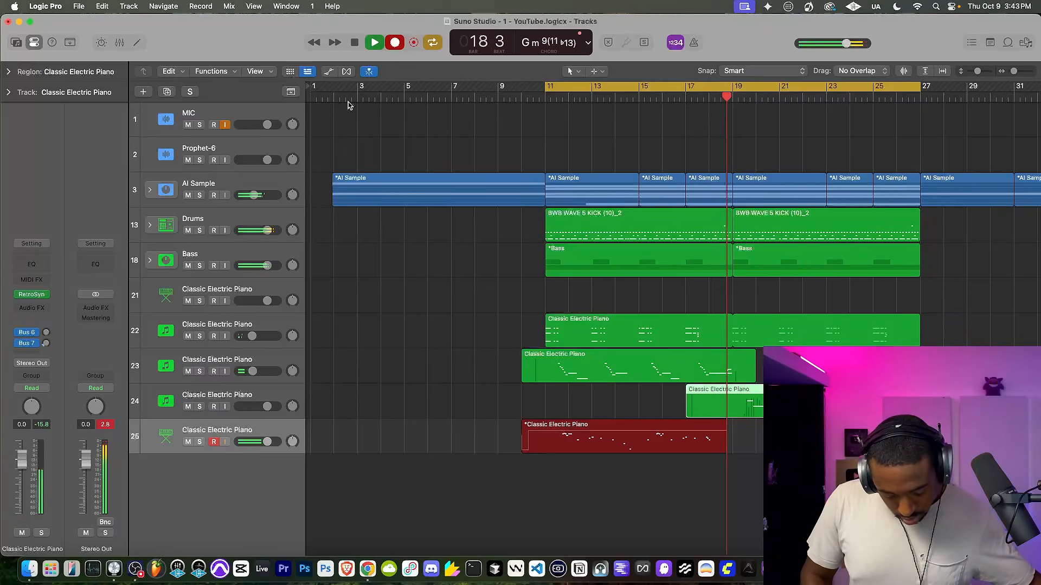
{"action": "key", "text": "space"}
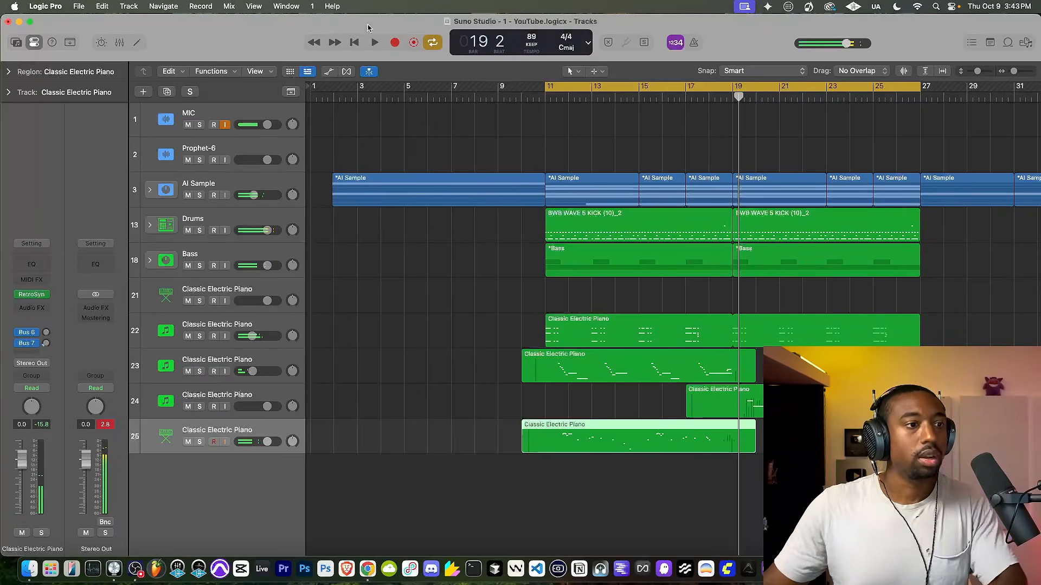
Step: Play back the section and lower the volume of track 25 to -8.0 dB
{"action": "key", "text": "space"}
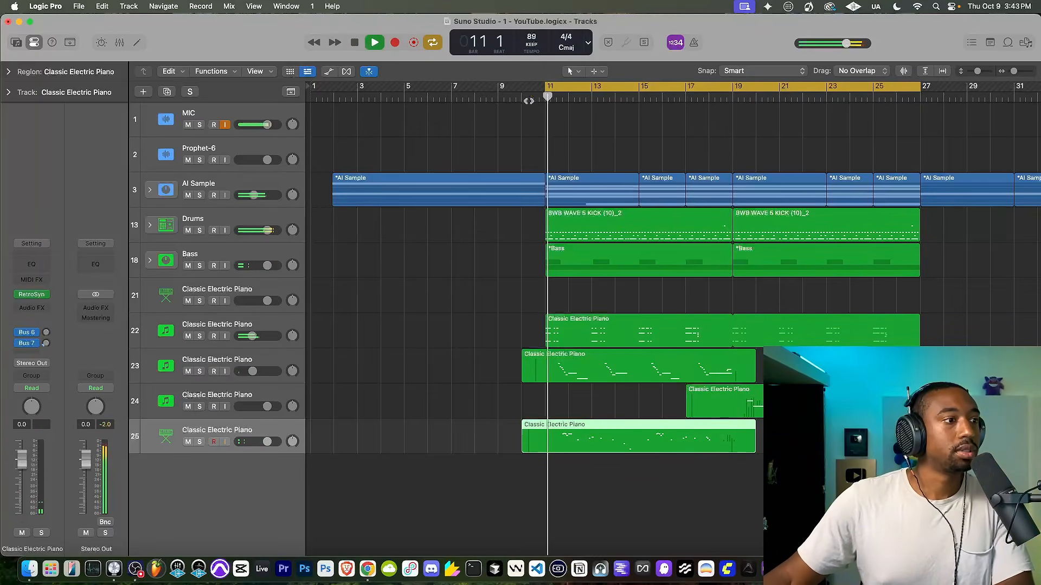
{"action": "left_click_drag", "start_coordinate": [267, 442], "coordinate": [258, 442]}
{"action": "left_click", "coordinate": [507, 339]}
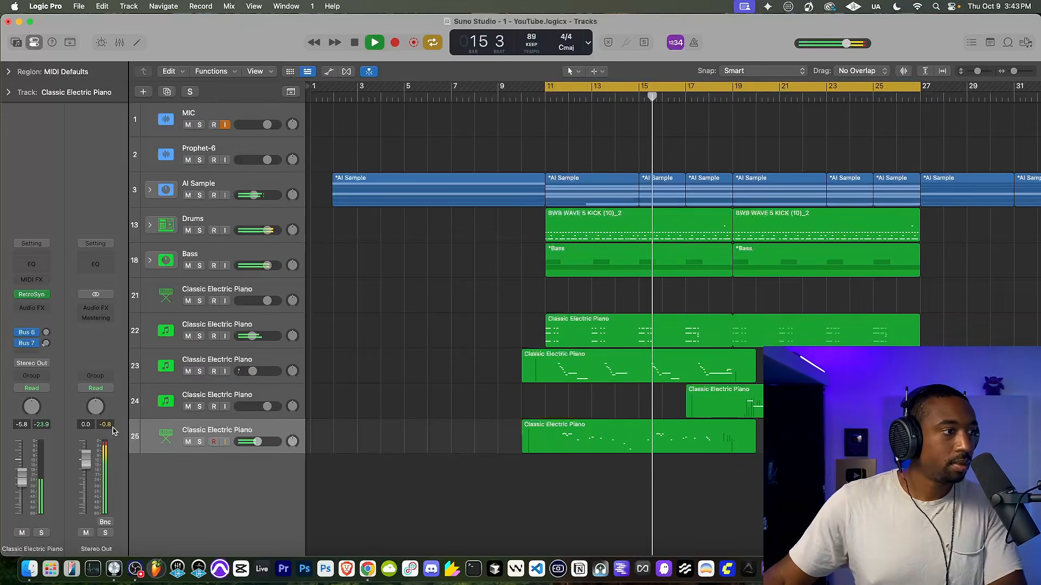
{"action": "left_click_drag", "start_coordinate": [258, 442], "coordinate": [256, 442]}
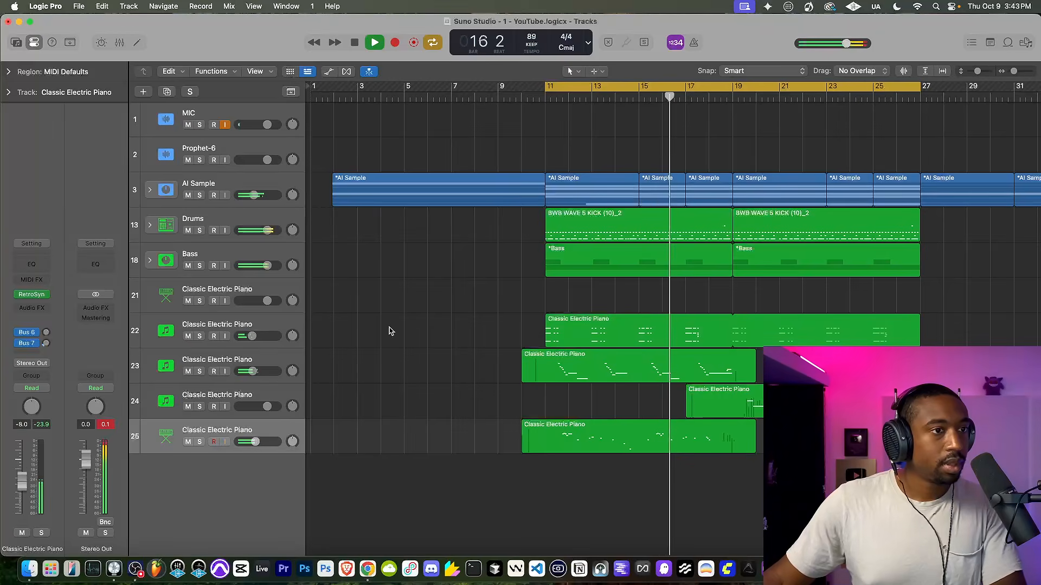
{"action": "key", "text": "space"}
Step: Expand the AI Sample stack and listen to the Synth stem soloed from bar 11
{"action": "left_click", "coordinate": [149, 190]}
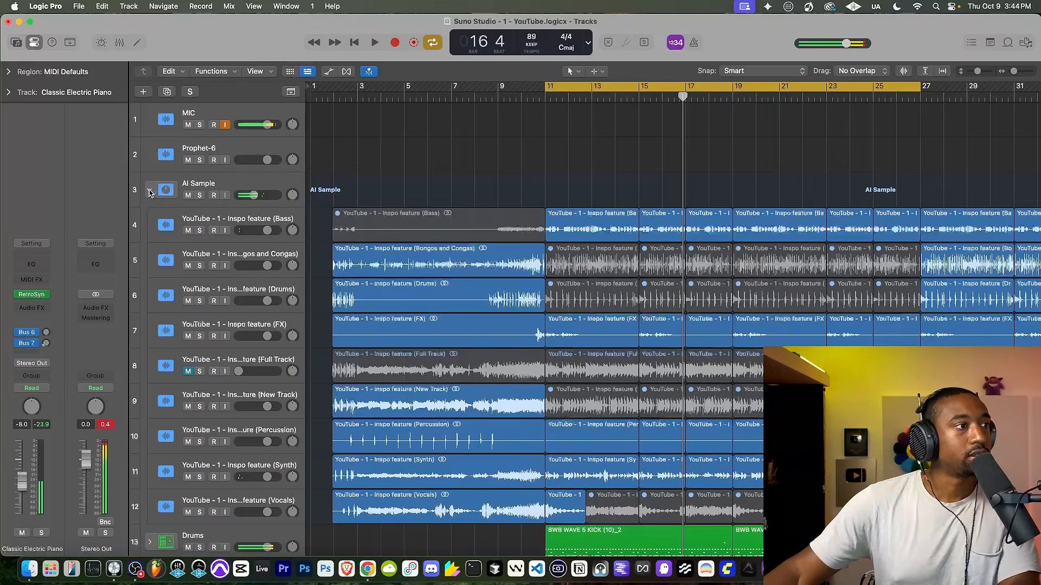
{"action": "scroll", "coordinate": [635, 231], "scroll_direction": "down", "scroll_amount": 5}
{"action": "scroll", "coordinate": [583, 146], "scroll_direction": "up", "scroll_amount": 1}
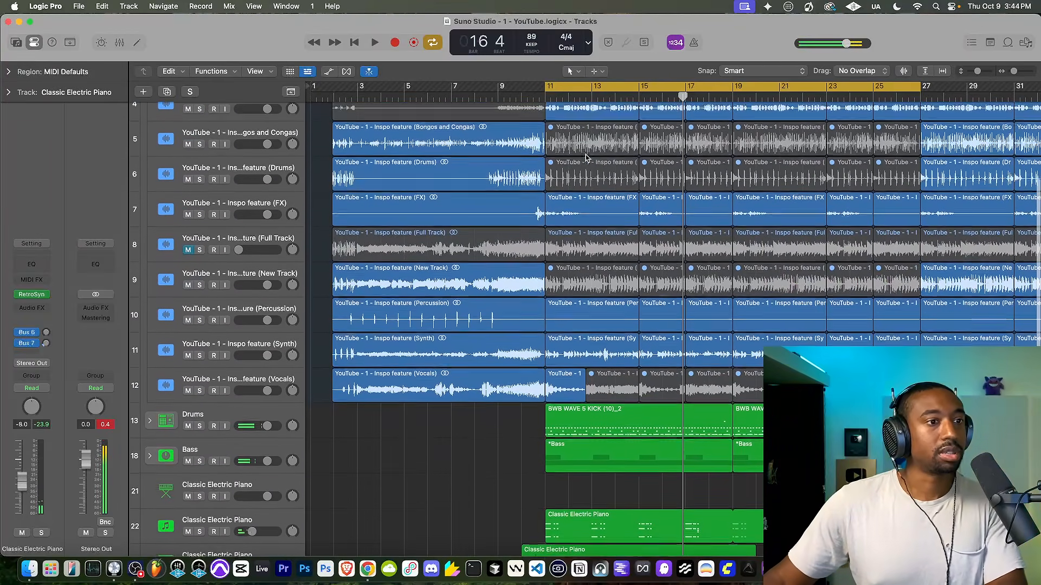
{"action": "left_click", "coordinate": [545, 97]}
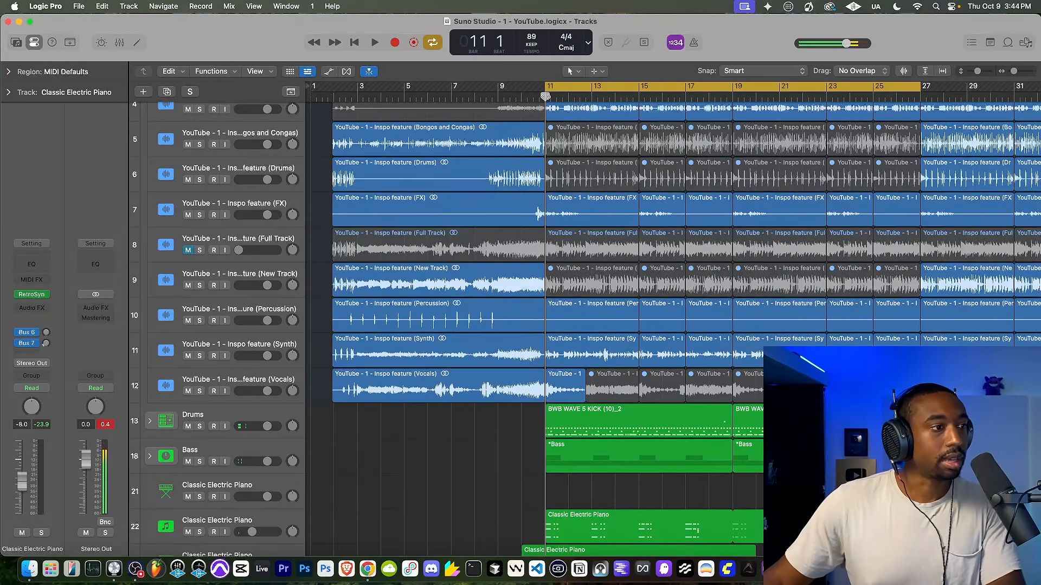
{"action": "left_click", "coordinate": [199, 356]}
{"action": "key", "text": "space"}
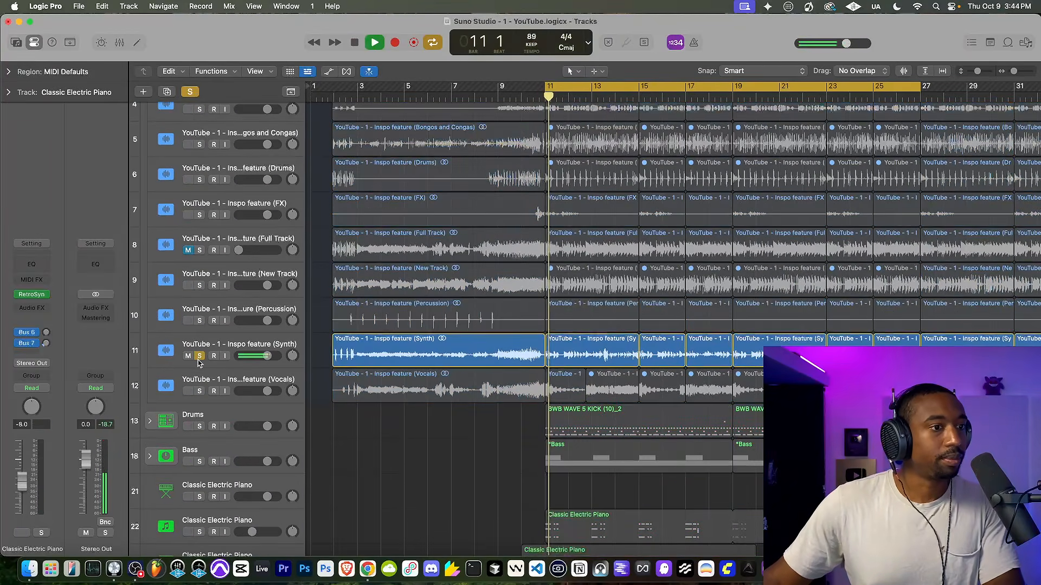
{"action": "left_click", "coordinate": [199, 356]}
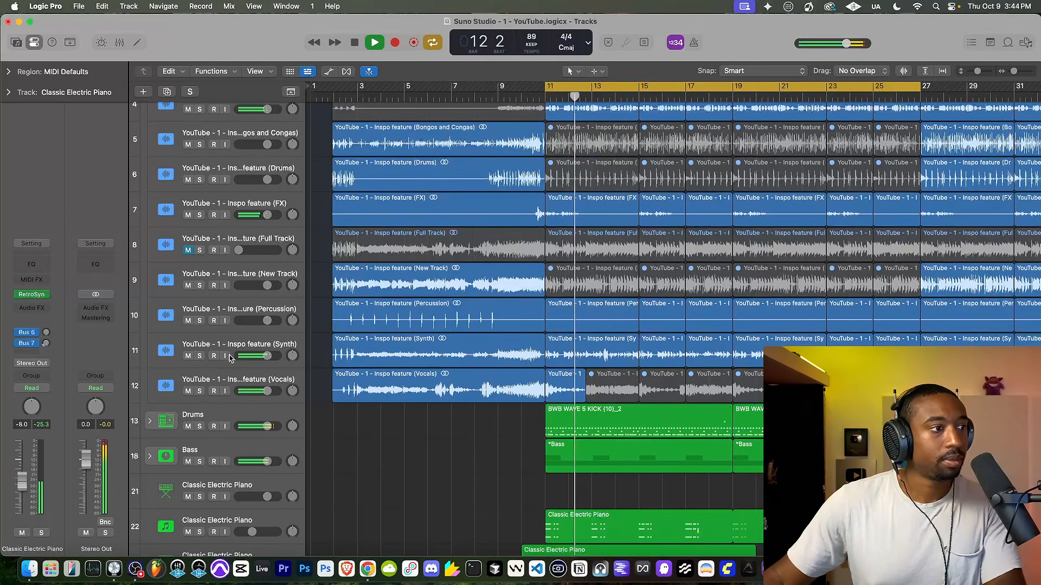
Step: Mute the three Synth stem regions on track 11 between bars 11 and 19
{"action": "right_click", "coordinate": [615, 352]}
{"action": "left_click", "coordinate": [656, 350]}
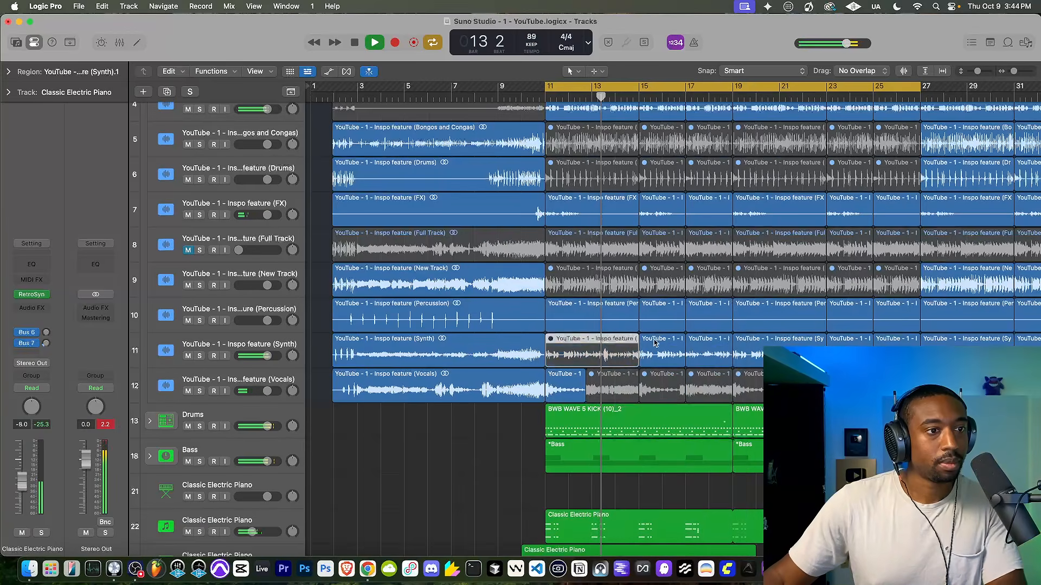
{"action": "right_click", "coordinate": [658, 350]}
{"action": "left_click", "coordinate": [686, 315]}
{"action": "right_click", "coordinate": [697, 350]}
{"action": "left_click", "coordinate": [724, 315]}
Step: Try muting the Synth stem region that starts at bar 19 and restore it
{"action": "right_click", "coordinate": [759, 351]}
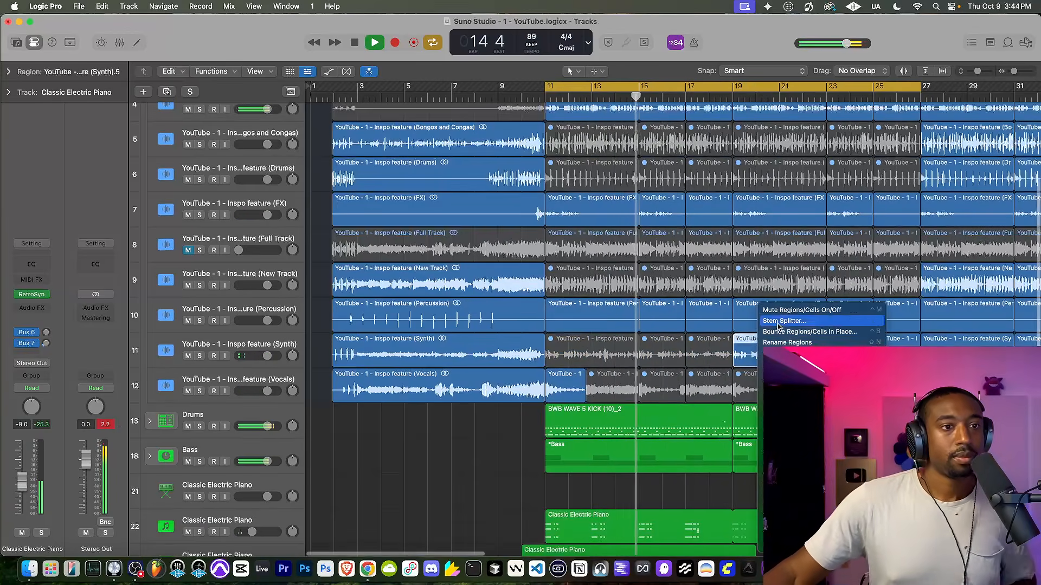
{"action": "left_click", "coordinate": [783, 312]}
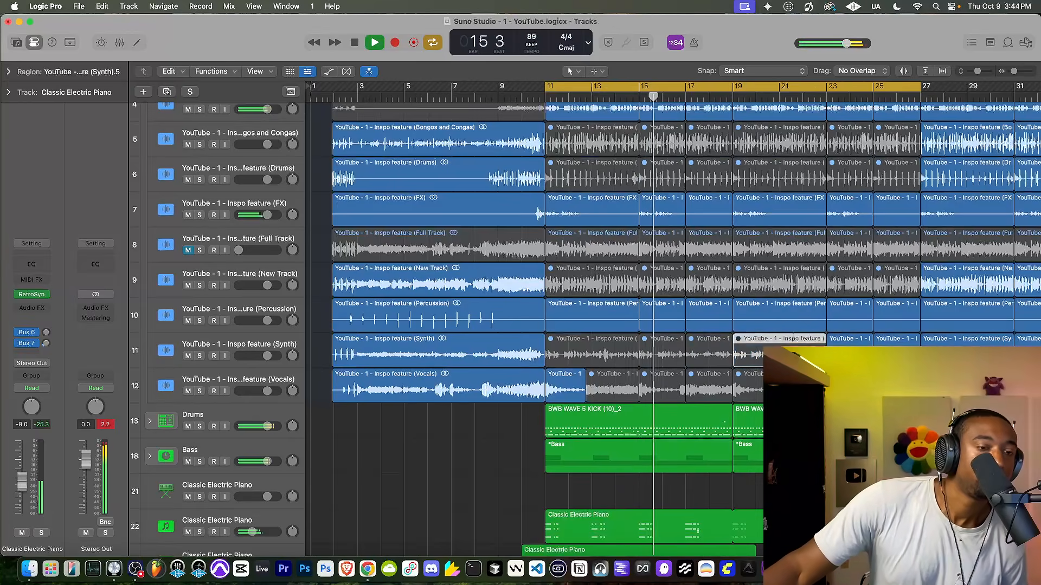
{"action": "right_click", "coordinate": [765, 352]}
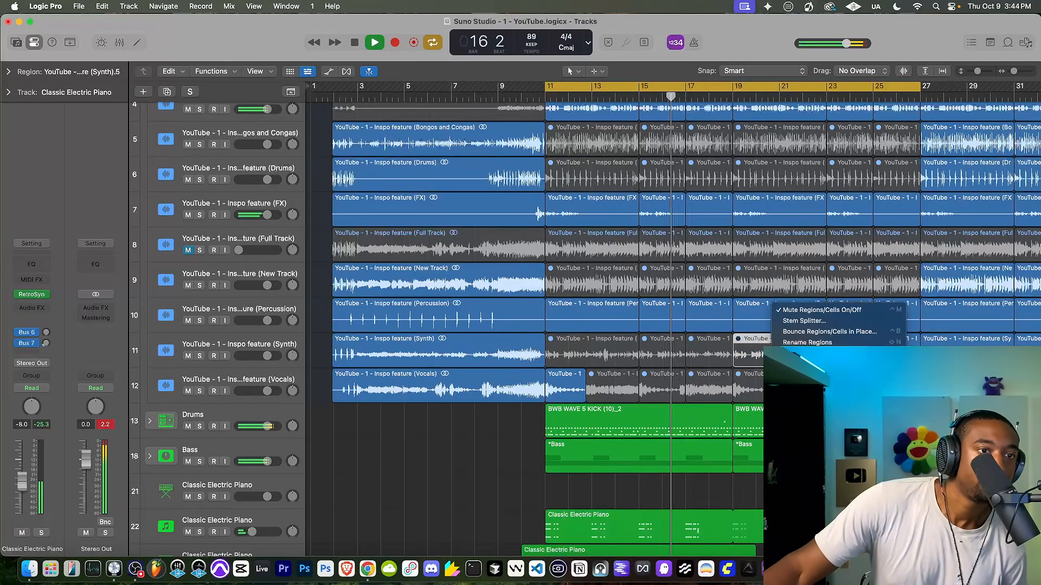
{"action": "left_click", "coordinate": [796, 310]}
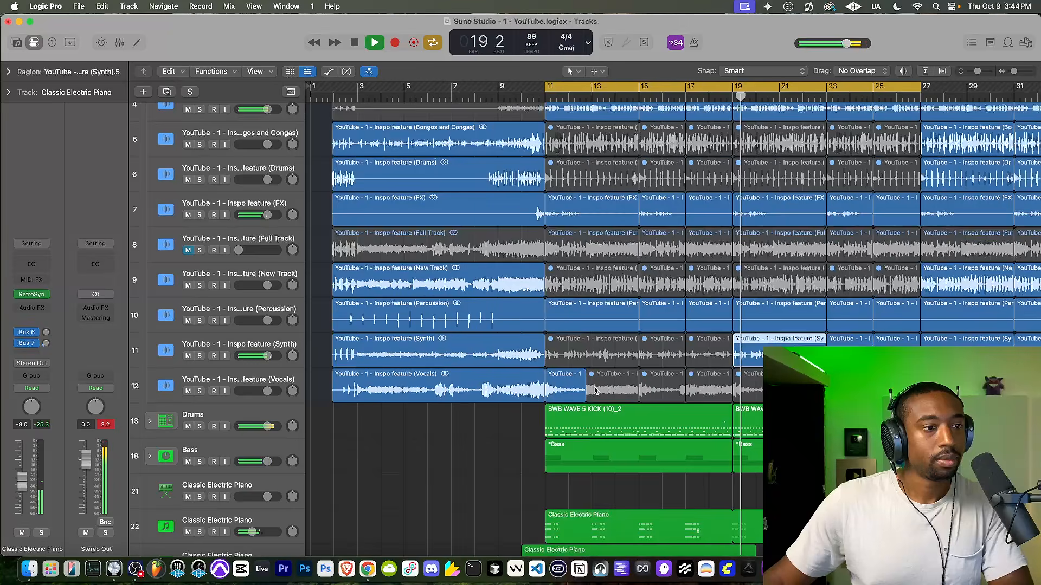
Step: Delete the muted Vocals regions on track 12 after the short opening phrase, up to bar 19
{"action": "left_click", "coordinate": [570, 386]}
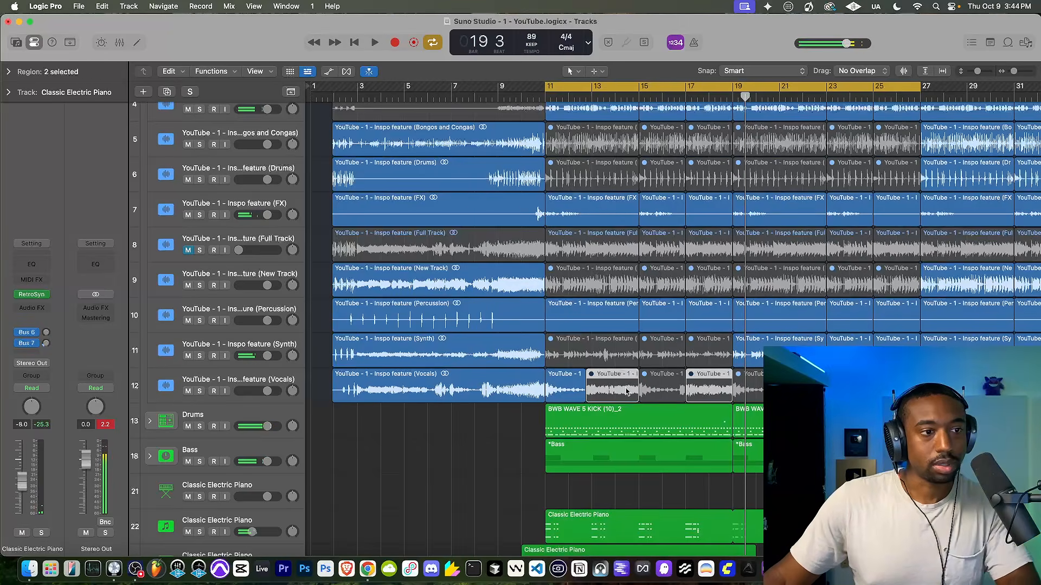
{"action": "key", "text": "Delete"}
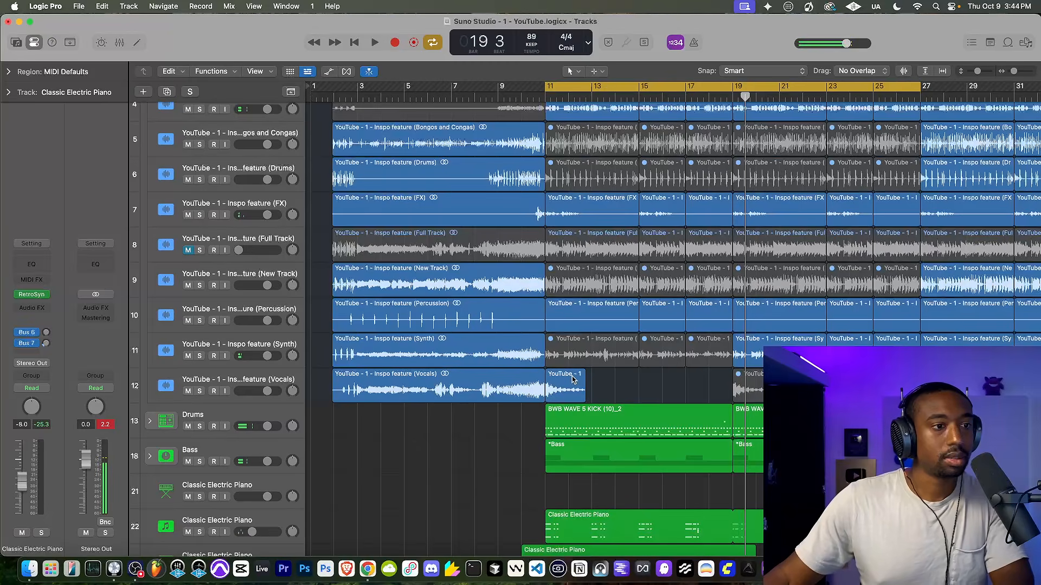
Step: Copy the short Vocals region at bar 11 and paste it on track 12 at bars 13, 15 and 17
{"action": "mouse_move", "coordinate": [584, 391]}
{"action": "left_mouse_down"}
{"action": "mouse_move", "coordinate": [596, 391]}
{"action": "mouse_move", "coordinate": [584, 391]}
{"action": "left_mouse_up"}
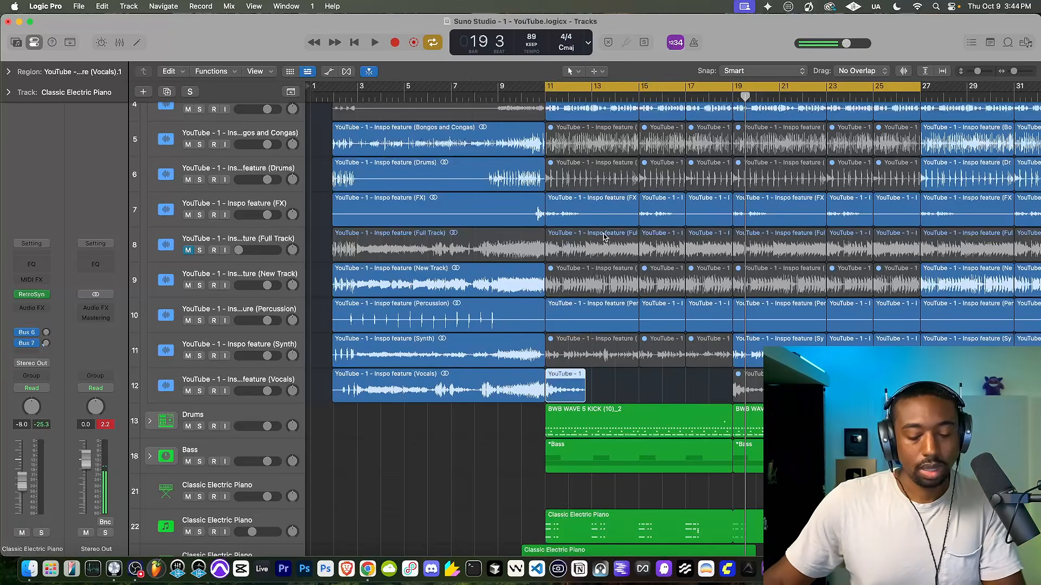
{"action": "left_click", "coordinate": [548, 101]}
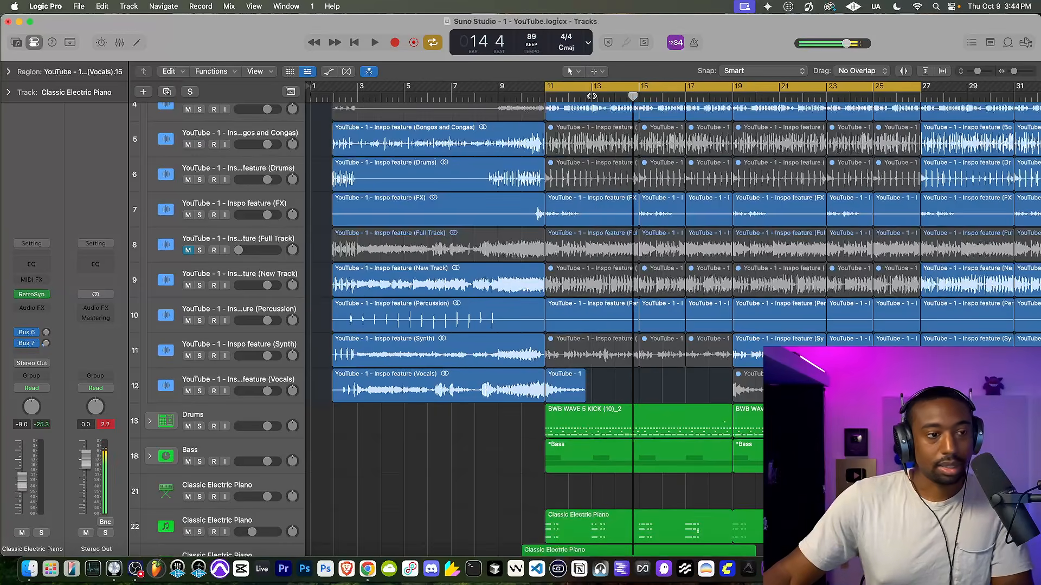
{"action": "key", "text": "super+z"}
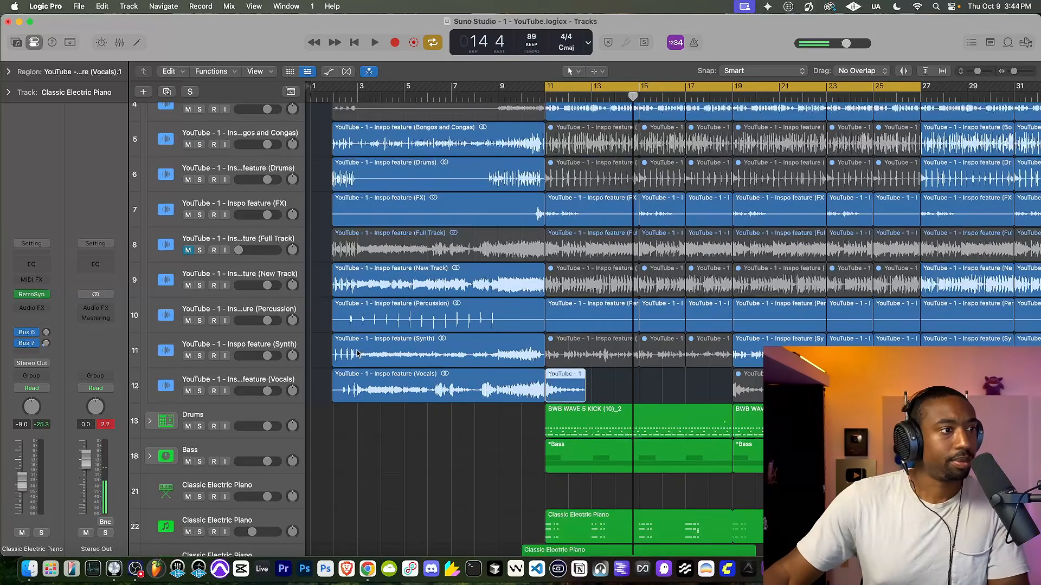
{"action": "left_click", "coordinate": [275, 381]}
{"action": "left_click", "coordinate": [589, 98]}
{"action": "key", "text": "super+v"}
{"action": "left_click", "coordinate": [640, 97]}
{"action": "key", "text": "super+v"}
{"action": "left_click", "coordinate": [687, 99]}
{"action": "key", "text": "super+v"}
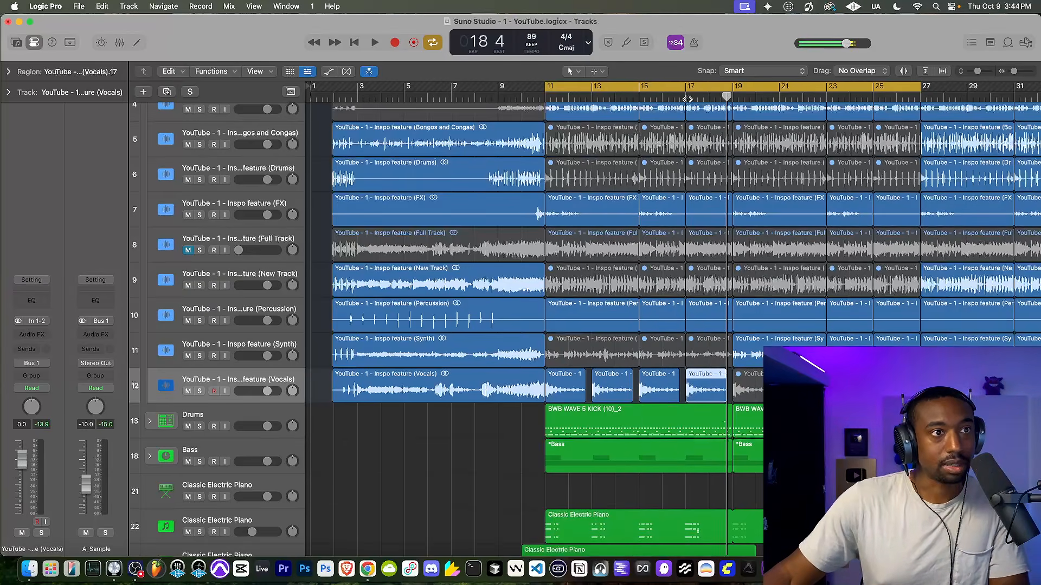
Step: Play from bar 11 and lower the Vocals track volume to -6.2 dB
{"action": "left_click", "coordinate": [543, 100]}
{"action": "key", "text": "space"}
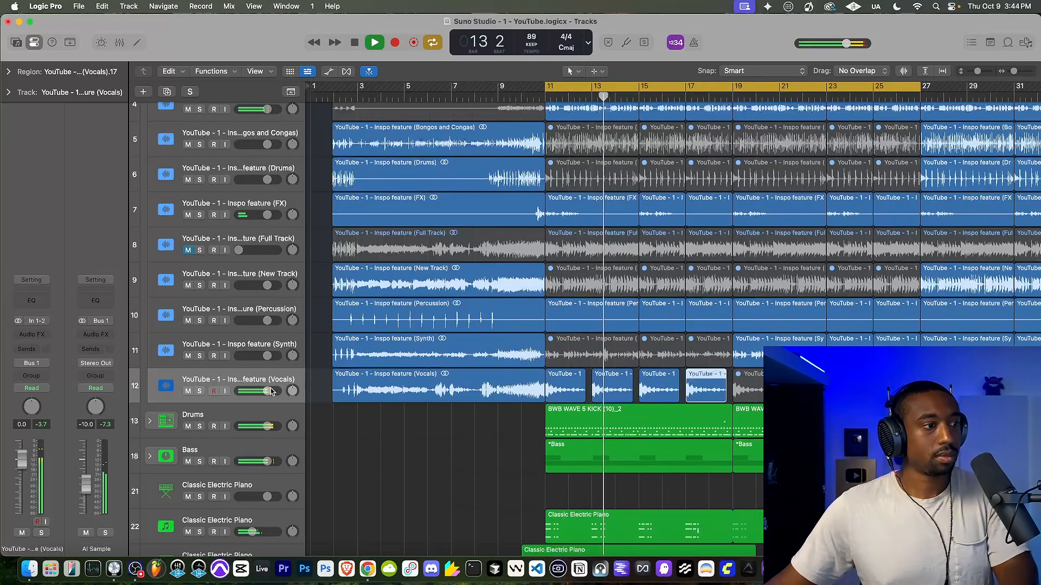
{"action": "left_click_drag", "start_coordinate": [267, 392], "coordinate": [257, 391]}
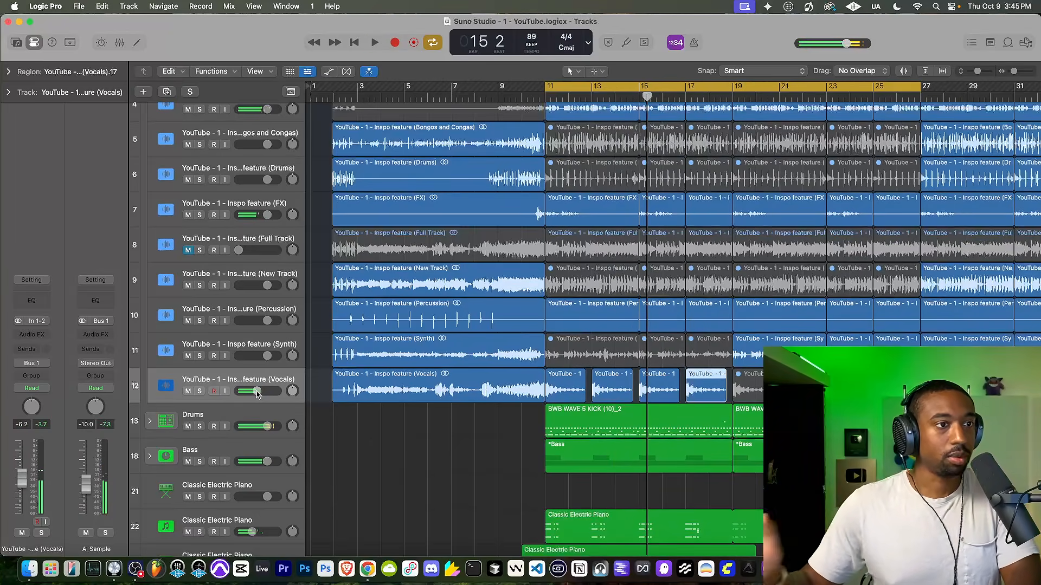
Step: Compare playback from bar 11 with the FX track soloed and with it muted, restoring it to normal
{"action": "key", "text": "space"}
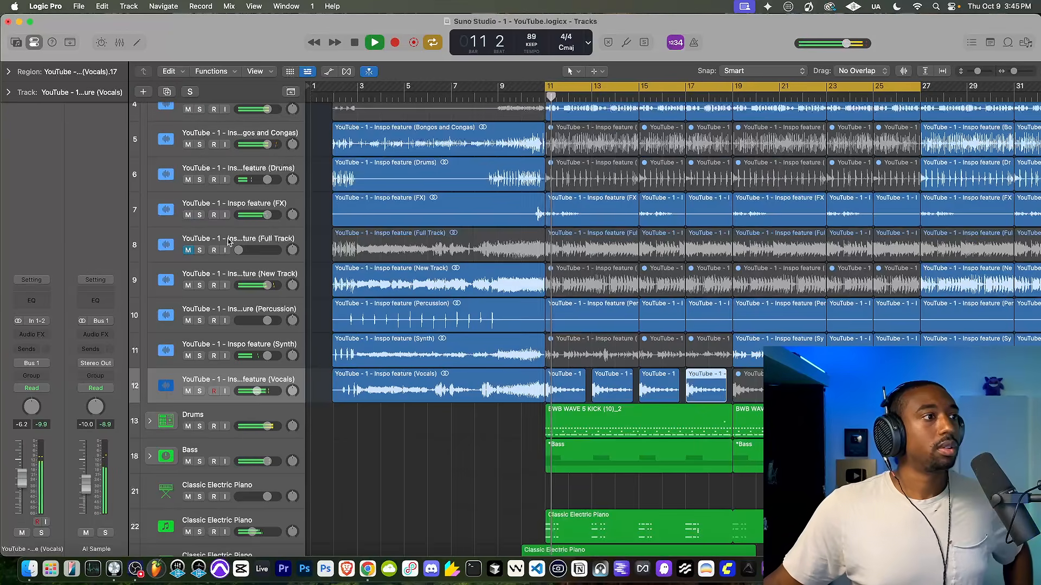
{"action": "left_click", "coordinate": [200, 216]}
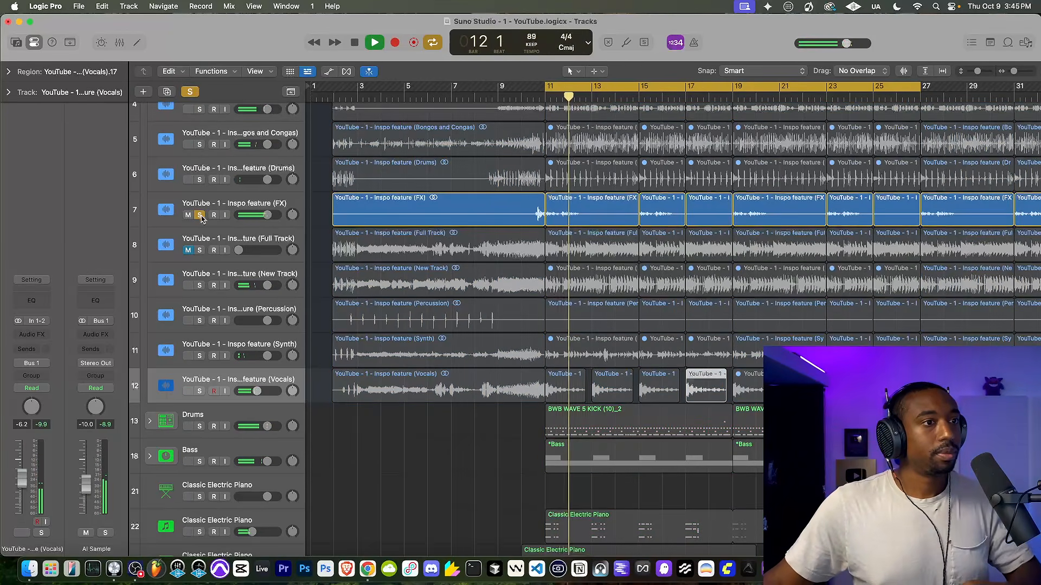
{"action": "left_click", "coordinate": [200, 215]}
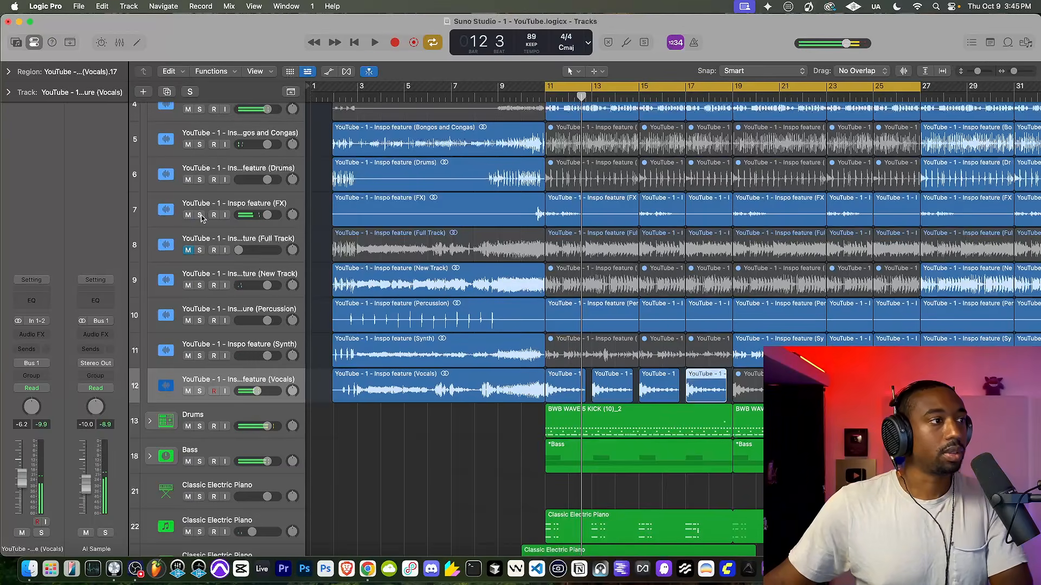
{"action": "key", "text": "space"}
{"action": "key", "text": "space"}
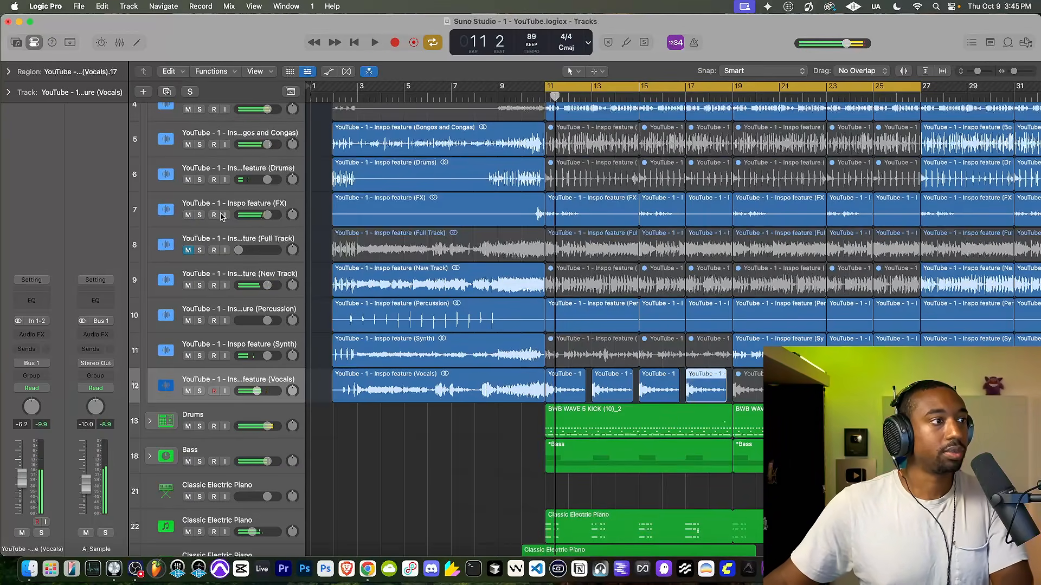
{"action": "left_click", "coordinate": [188, 216]}
{"action": "key", "text": "space"}
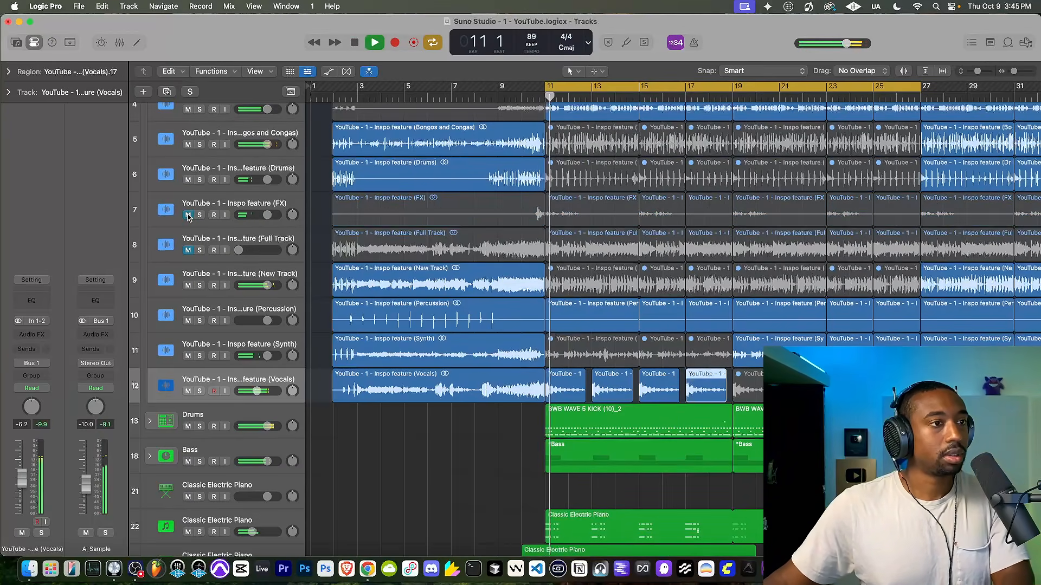
{"action": "left_click", "coordinate": [188, 216]}
Step: Mute the six FX regions on track 7 between bars 11 and 27
{"action": "right_click", "coordinate": [606, 210]}
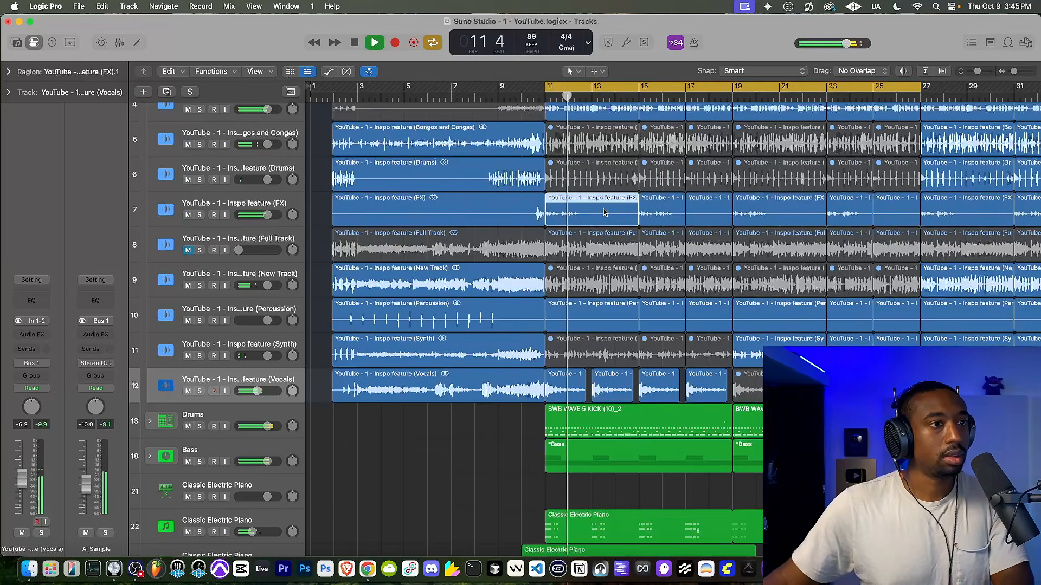
{"action": "left_click", "coordinate": [634, 214]}
{"action": "right_click", "coordinate": [642, 210]}
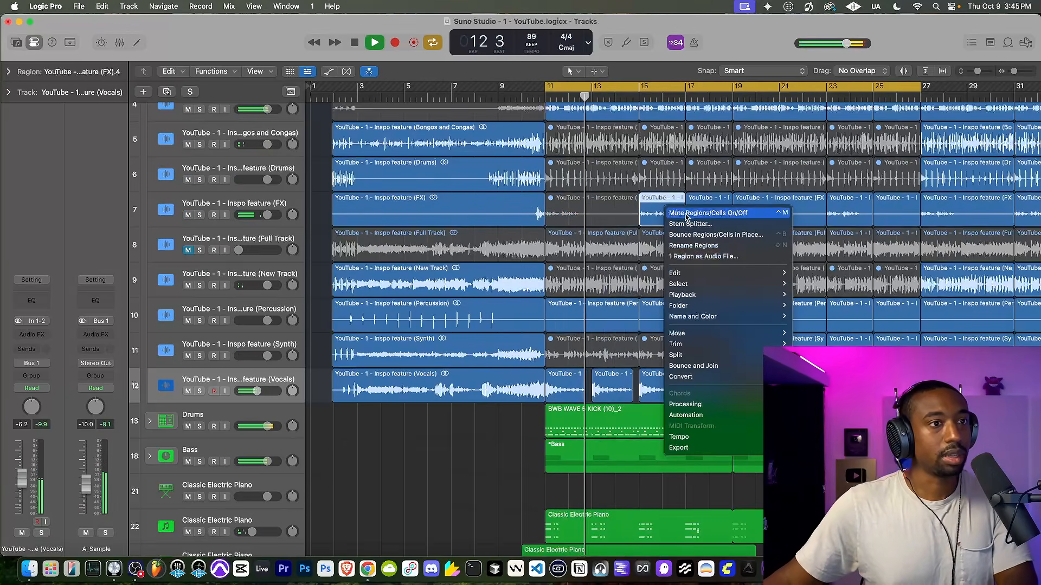
{"action": "left_click", "coordinate": [711, 213]}
{"action": "right_click", "coordinate": [709, 209]}
{"action": "left_click", "coordinate": [750, 215]}
{"action": "right_click", "coordinate": [754, 210]}
{"action": "left_click", "coordinate": [767, 216]}
{"action": "scroll", "coordinate": [699, 207], "scroll_direction": "up", "scroll_amount": 1}
{"action": "right_click", "coordinate": [852, 218]}
{"action": "left_click", "coordinate": [869, 224]}
{"action": "right_click", "coordinate": [883, 221]}
{"action": "left_click", "coordinate": [900, 225]}
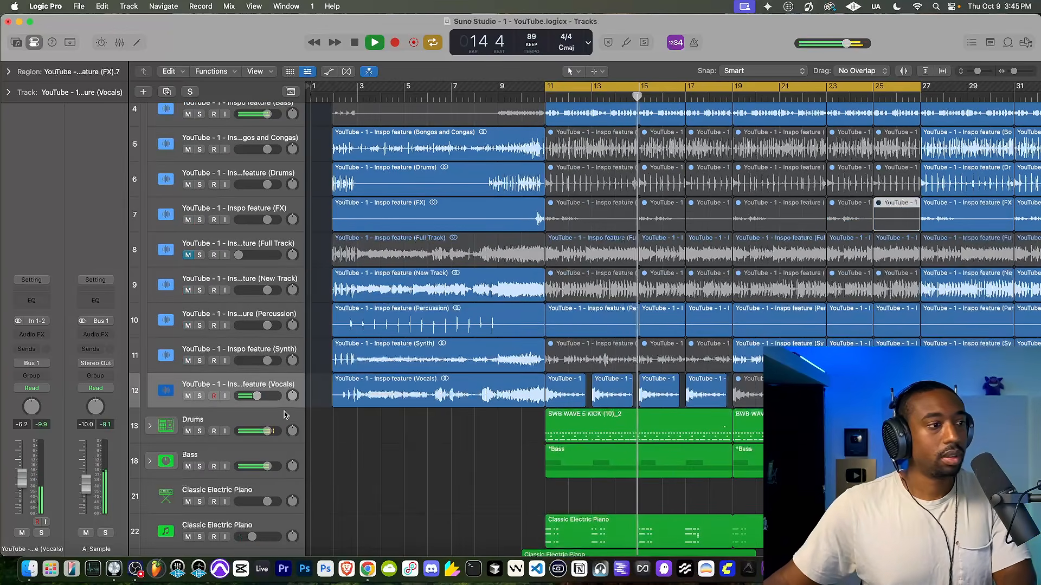
Step: Listen briefly without the Drums stack, unmute it and return the playhead to just before bar 11
{"action": "left_click", "coordinate": [188, 432]}
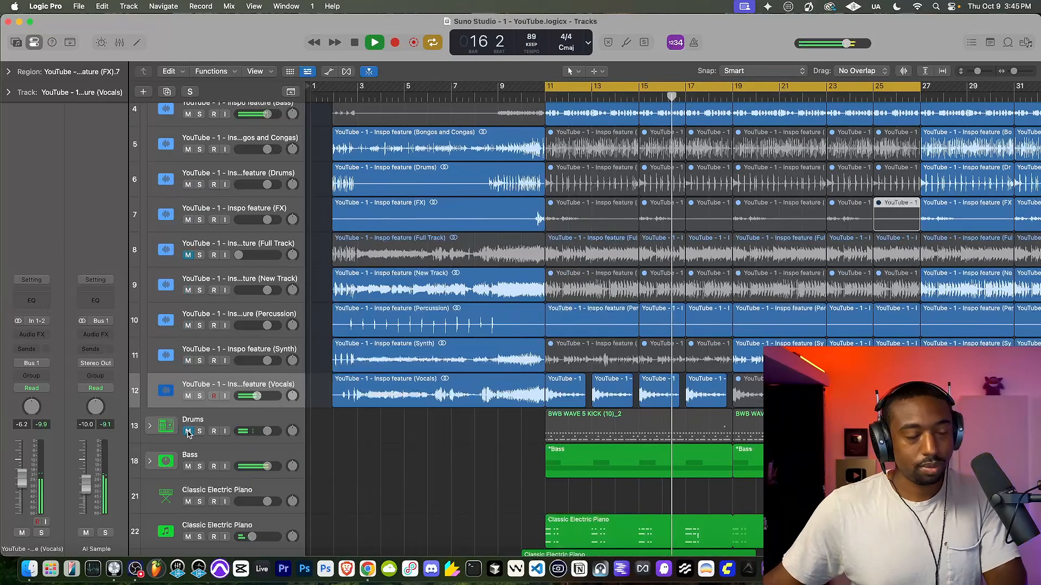
{"action": "left_click", "coordinate": [187, 431]}
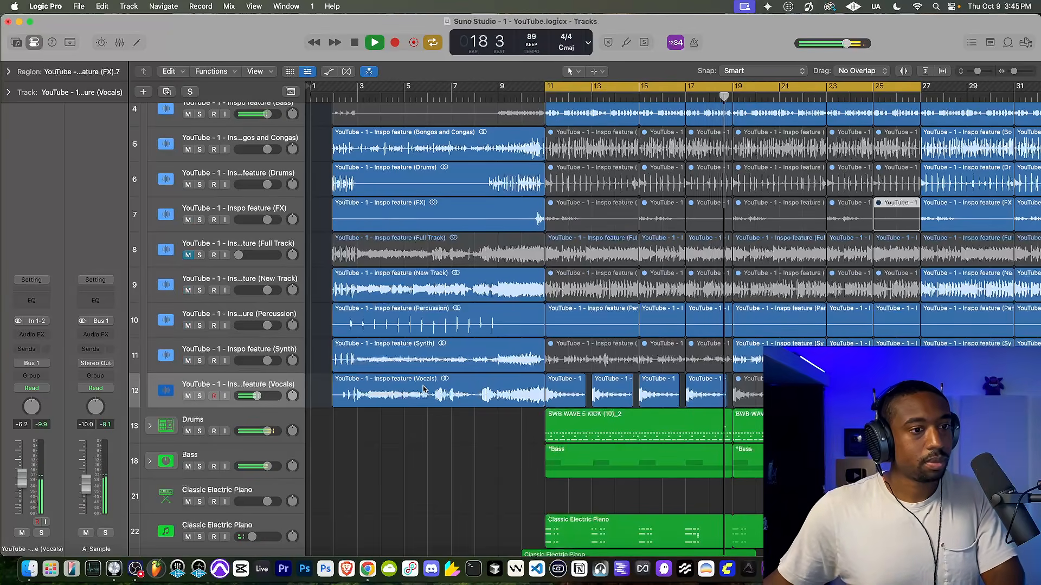
{"action": "left_click", "coordinate": [538, 93]}
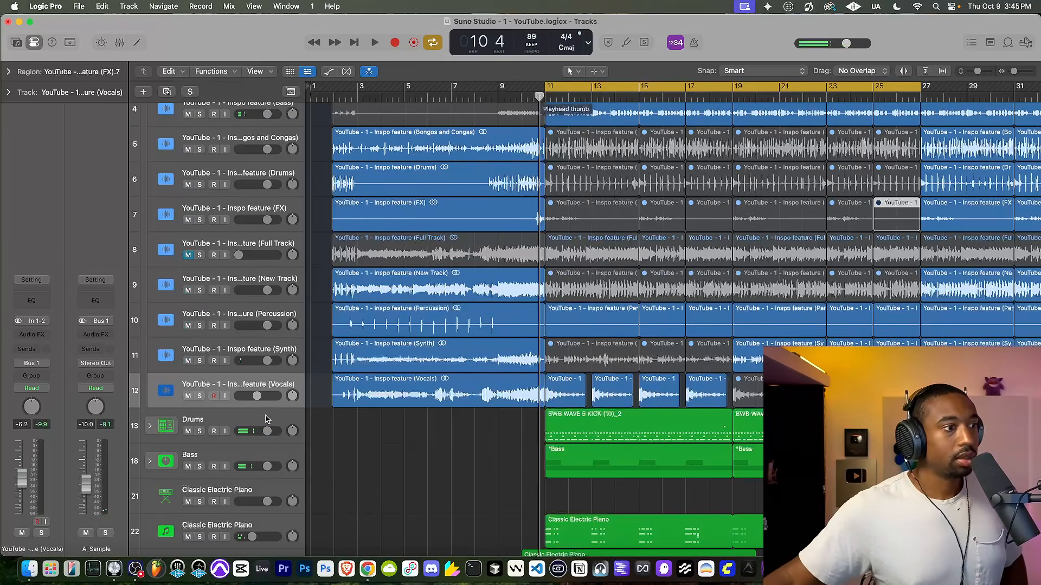
Step: Expand the Drums stack, open its MIDI region starting at bar 11 and delete all its kick notes
{"action": "left_click", "coordinate": [240, 419]}
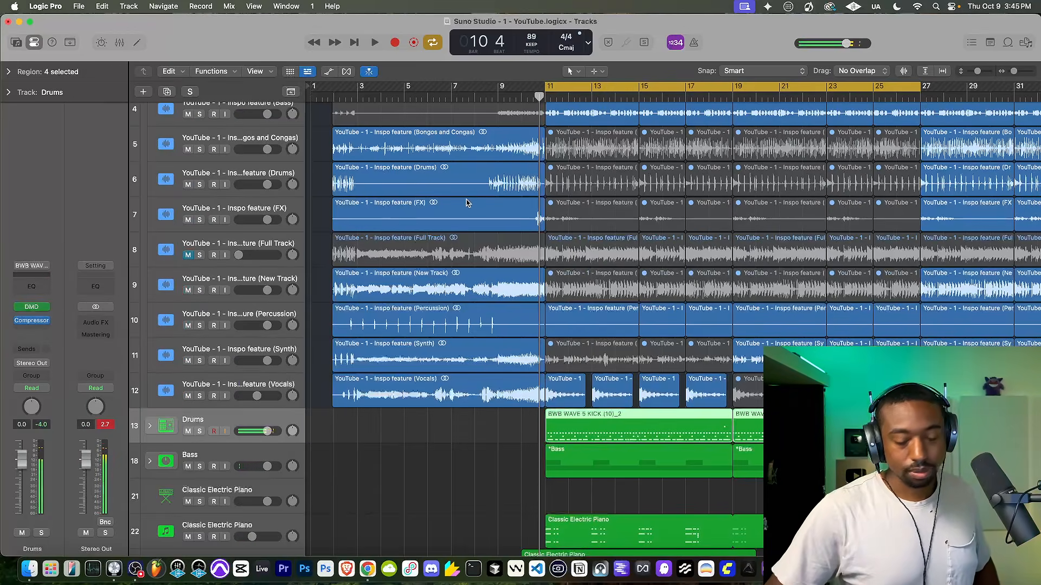
{"action": "key", "text": "space"}
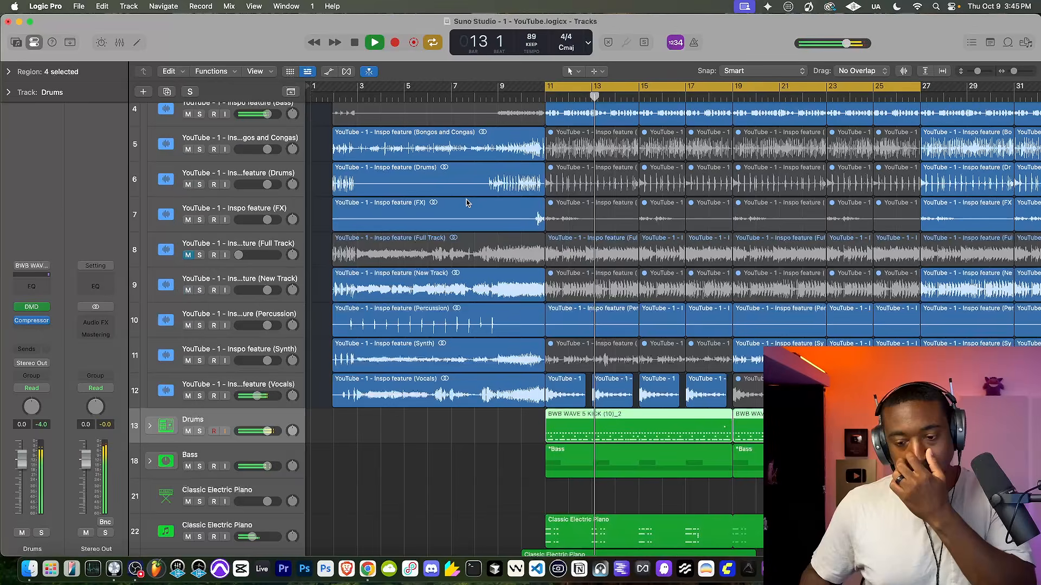
{"action": "left_click", "coordinate": [150, 426]}
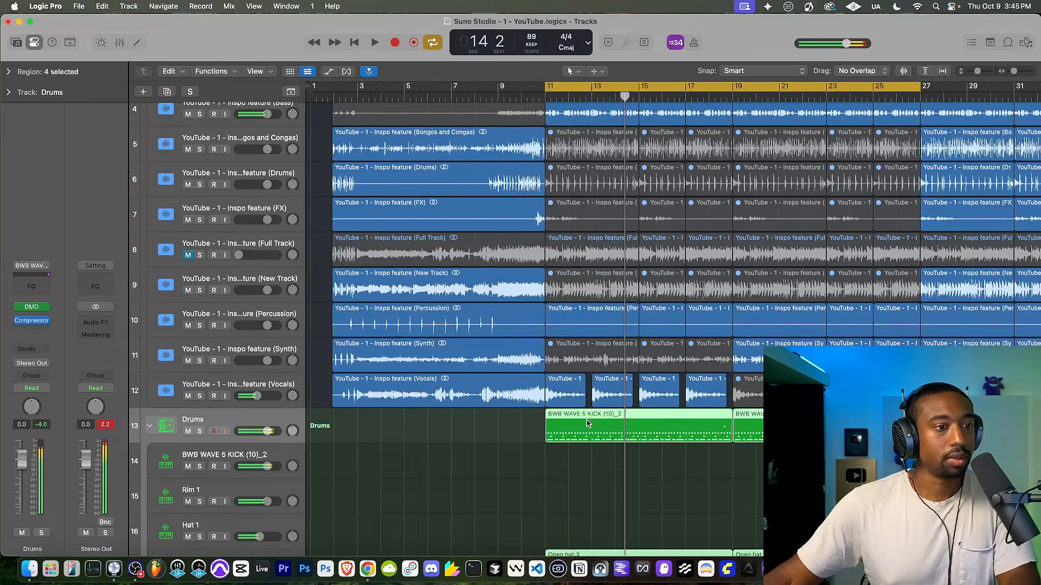
{"action": "scroll", "coordinate": [587, 423], "scroll_direction": "down", "scroll_amount": 2}
{"action": "double_click", "coordinate": [570, 404]}
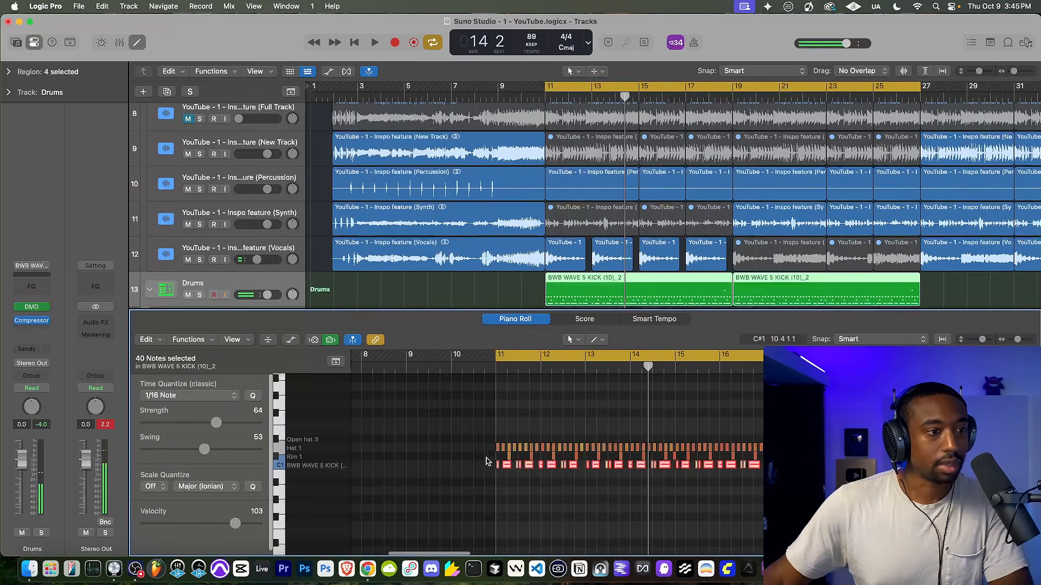
{"action": "key", "text": "Delete"}
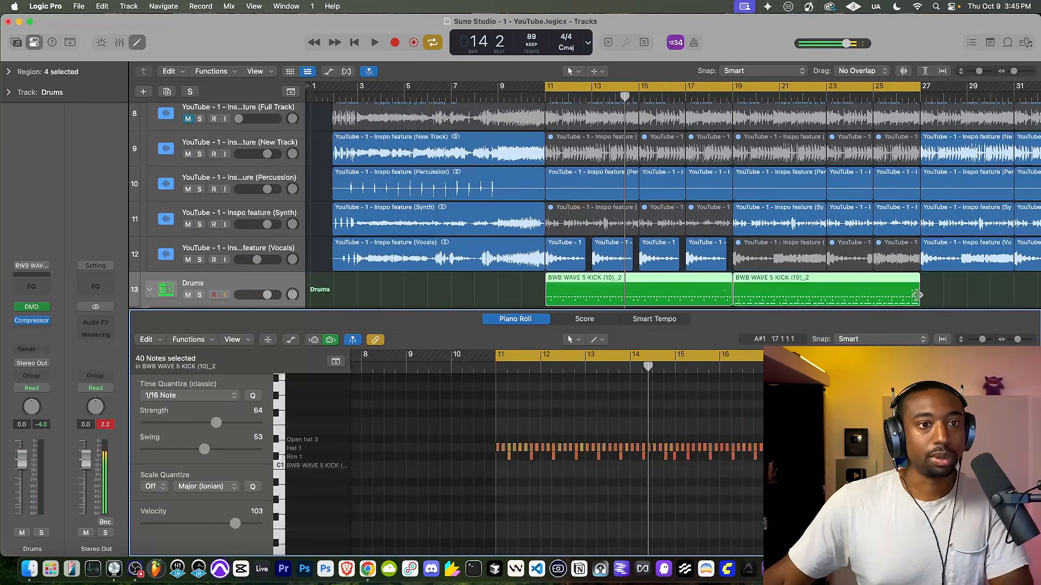
Step: Shorten the cycle range to bars 11 through 19, play from between bars 7 and 8, and close the editor
{"action": "left_click_drag", "start_coordinate": [917, 97], "coordinate": [733, 98]}
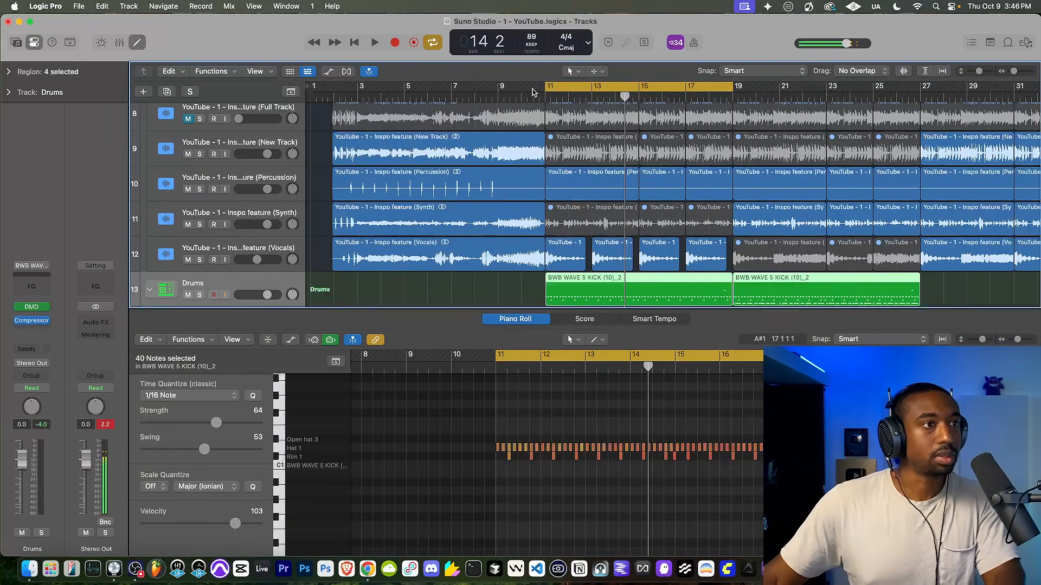
{"action": "left_click", "coordinate": [494, 106]}
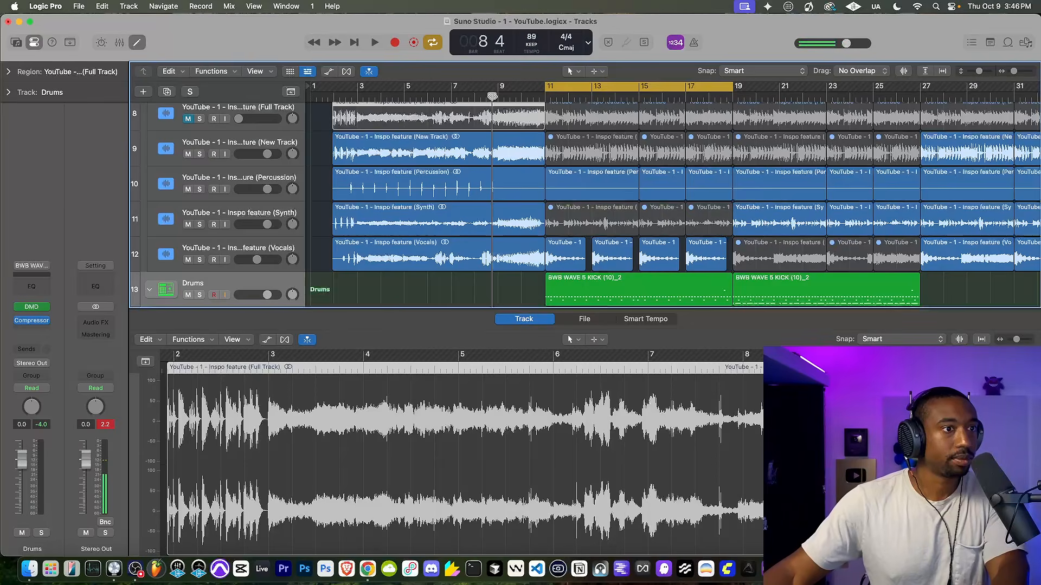
{"action": "key", "text": "space"}
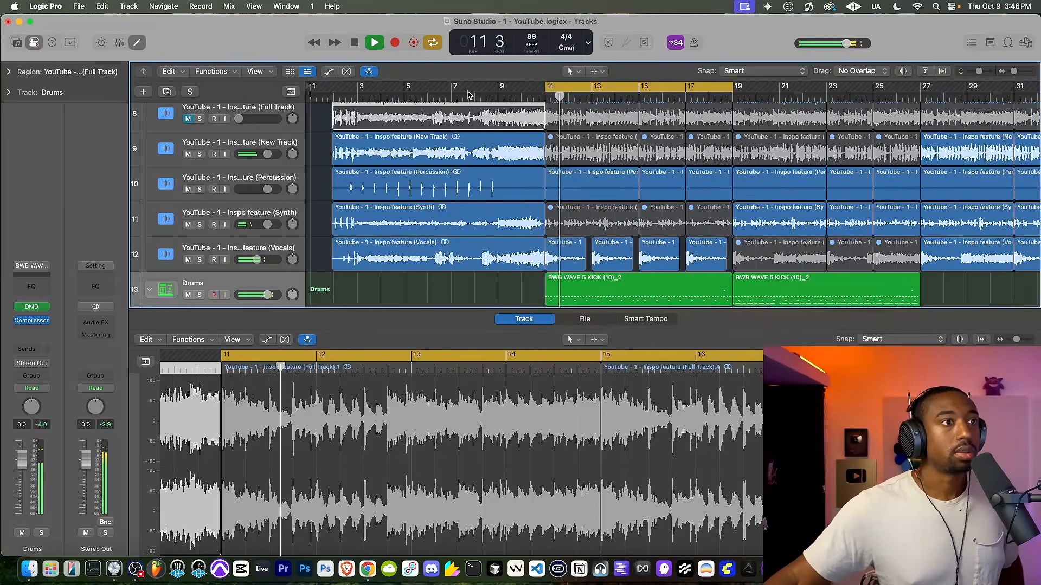
{"action": "left_click", "coordinate": [468, 95]}
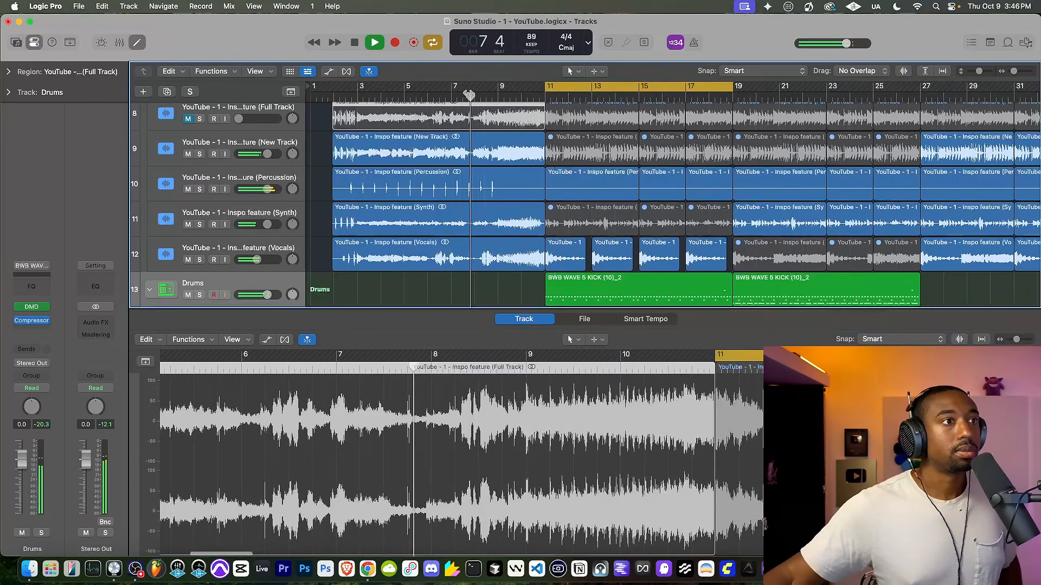
{"action": "left_click", "coordinate": [137, 39]}
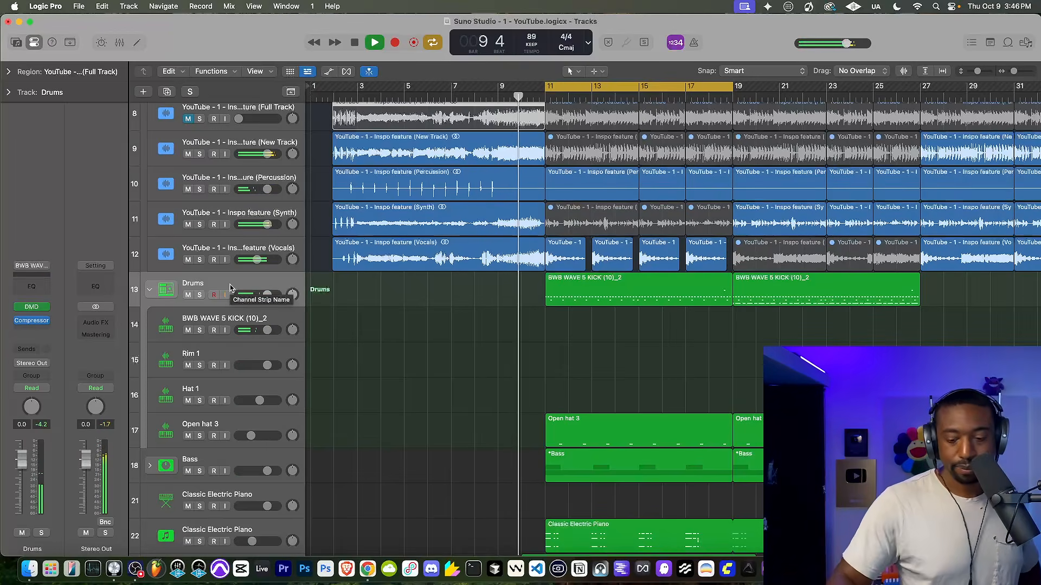
Step: Try two takes of a new kick pattern on the Drums track, starting each from bar 8 or later
{"action": "key", "text": "r"}
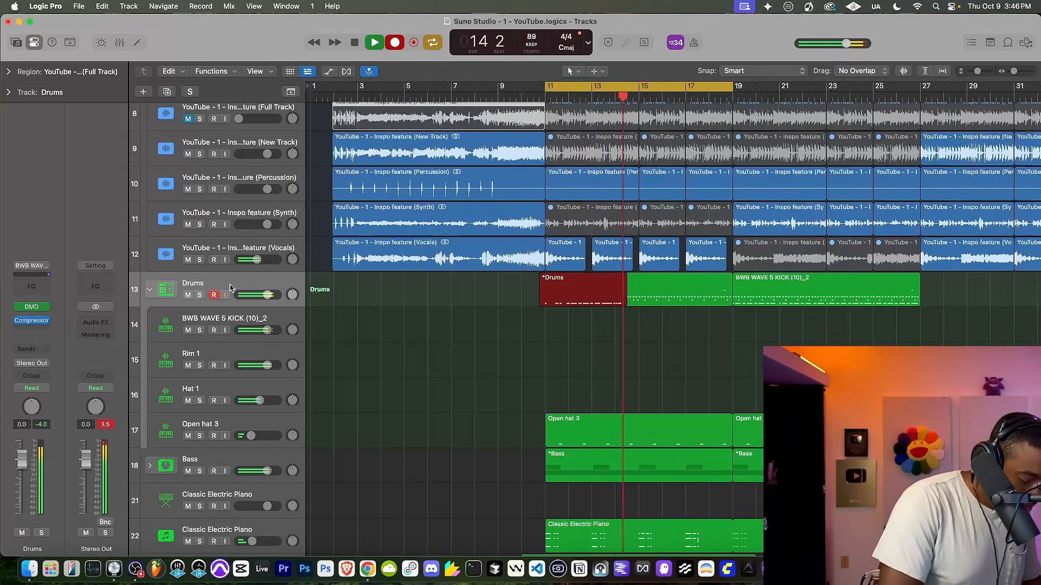
{"action": "key", "text": "space"}
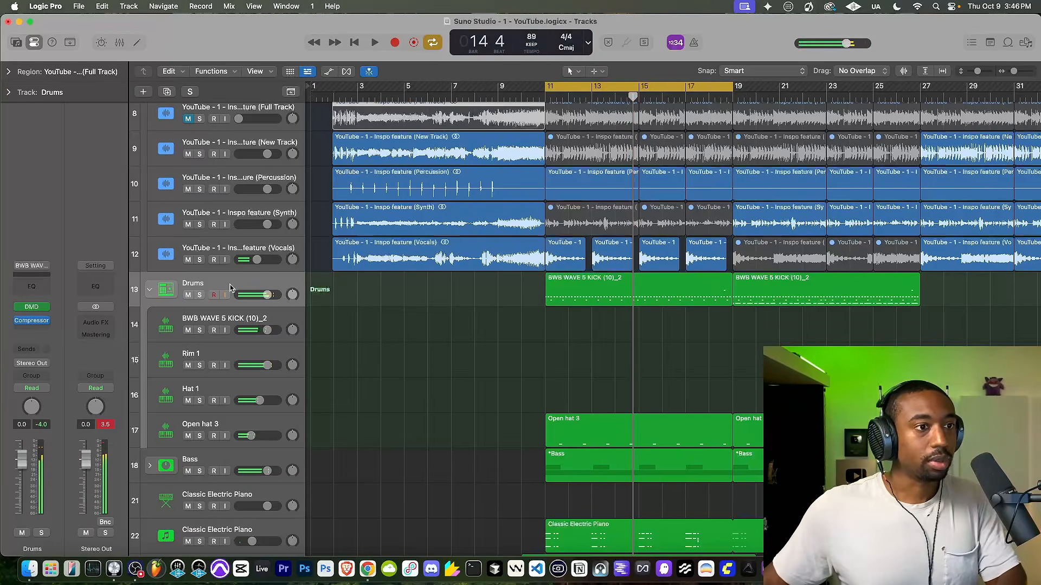
{"action": "left_click", "coordinate": [493, 95]}
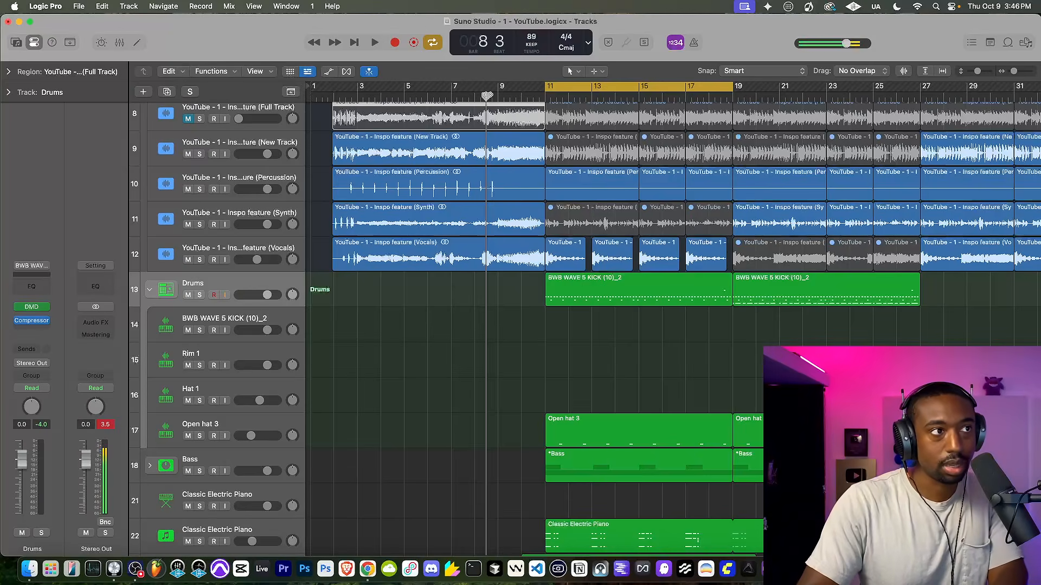
{"action": "key", "text": "r"}
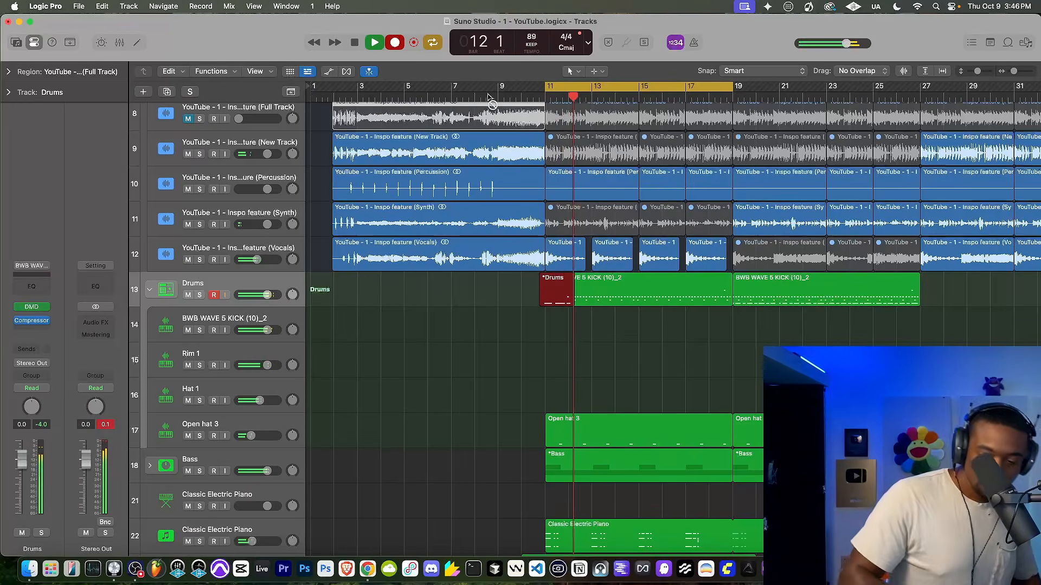
{"action": "key", "text": "space"}
{"action": "left_click", "coordinate": [491, 95]}
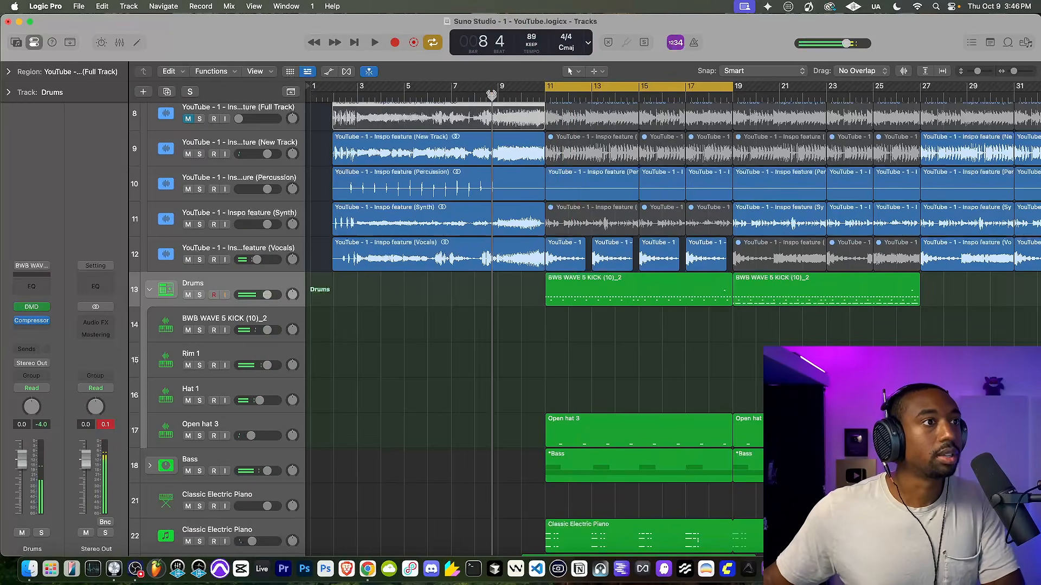
Step: Record a new kick pattern on the Drums track over bars 11 to 19 and open the region in the Piano Roll
{"action": "key", "text": "r"}
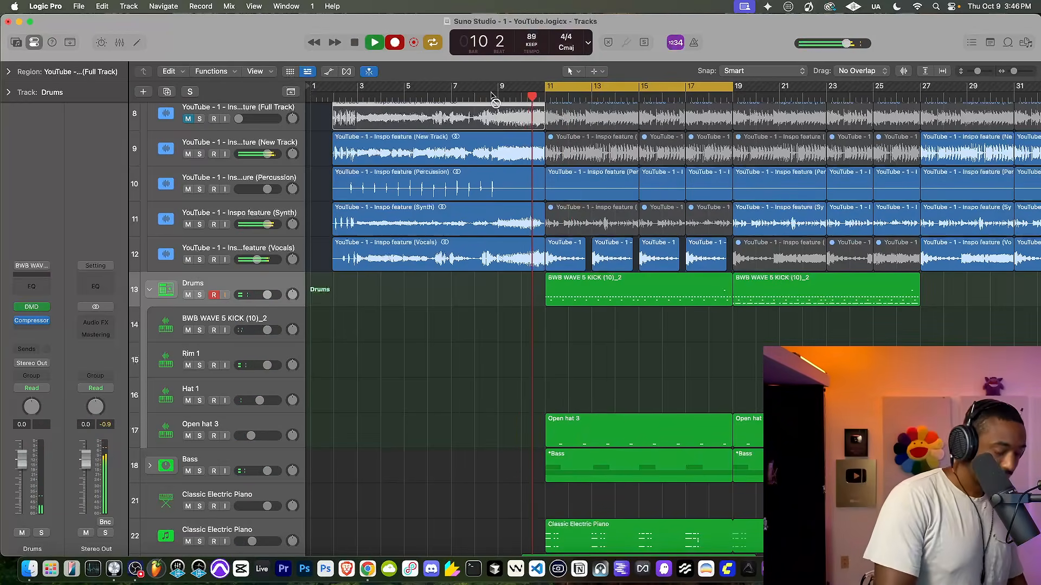
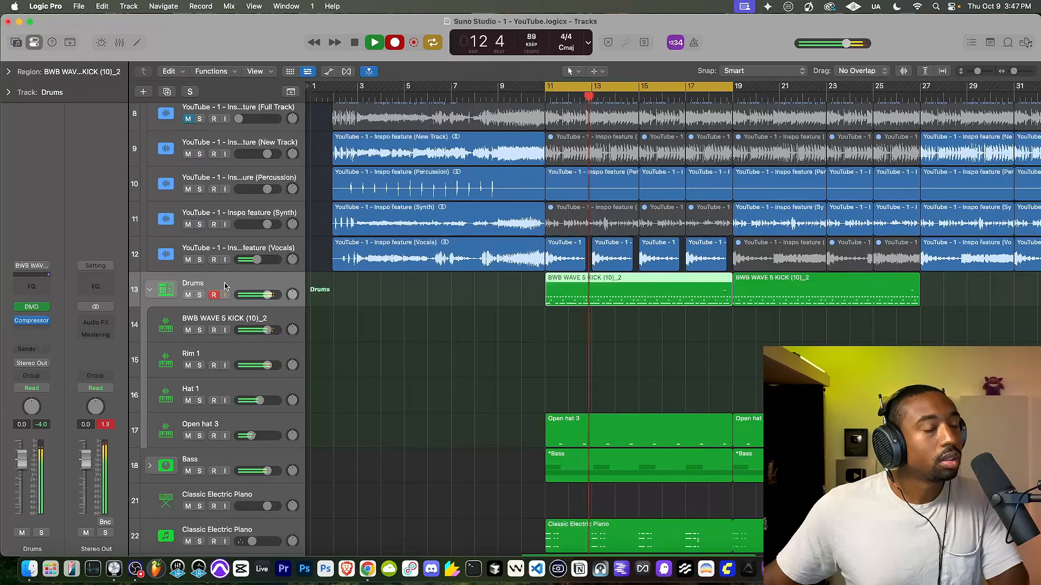
{"action": "double_click", "coordinate": [575, 286]}
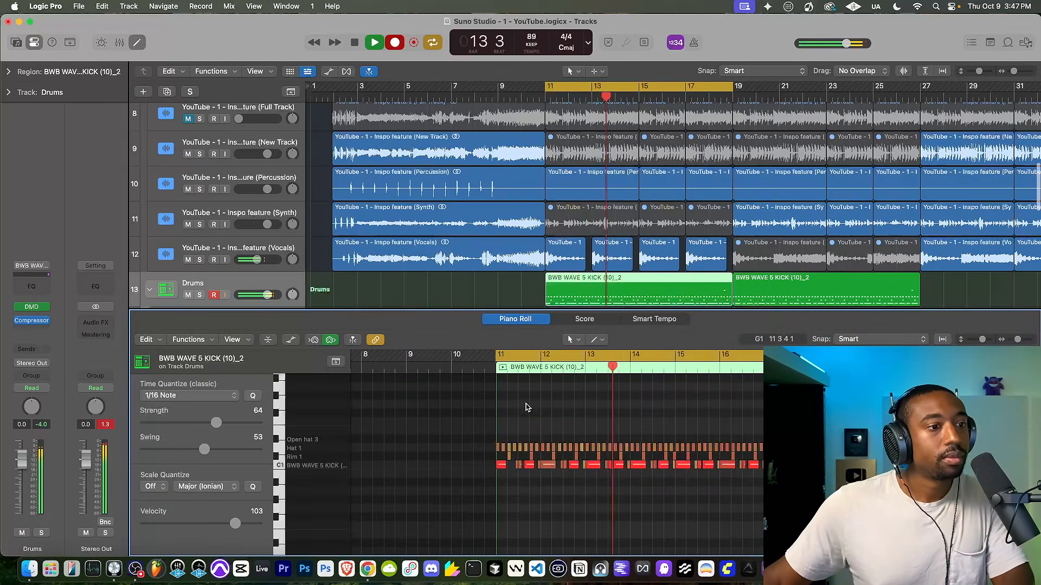
{"action": "key", "text": "space"}
Step: Set the quantize swing of all the new kick notes to 43, play from just before bar 11 and close the editor
{"action": "left_click", "coordinate": [333, 466]}
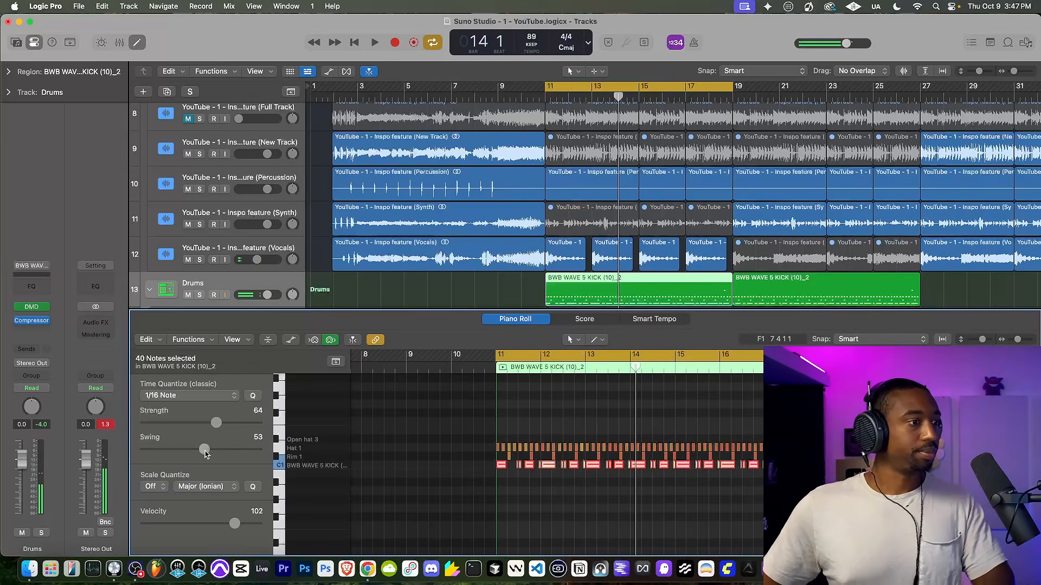
{"action": "key", "text": "space"}
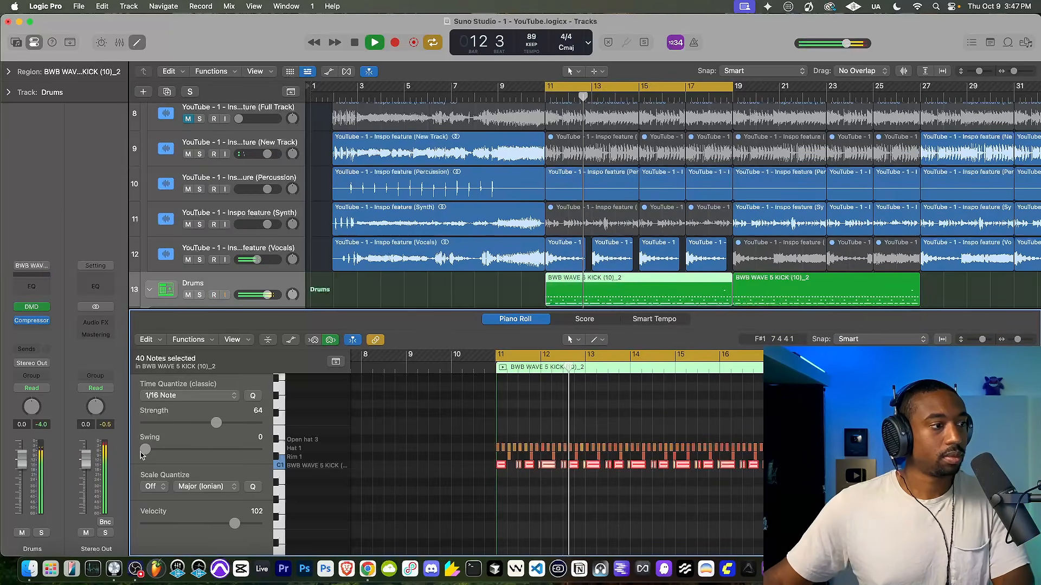
{"action": "left_click_drag", "start_coordinate": [145, 449], "coordinate": [192, 449]}
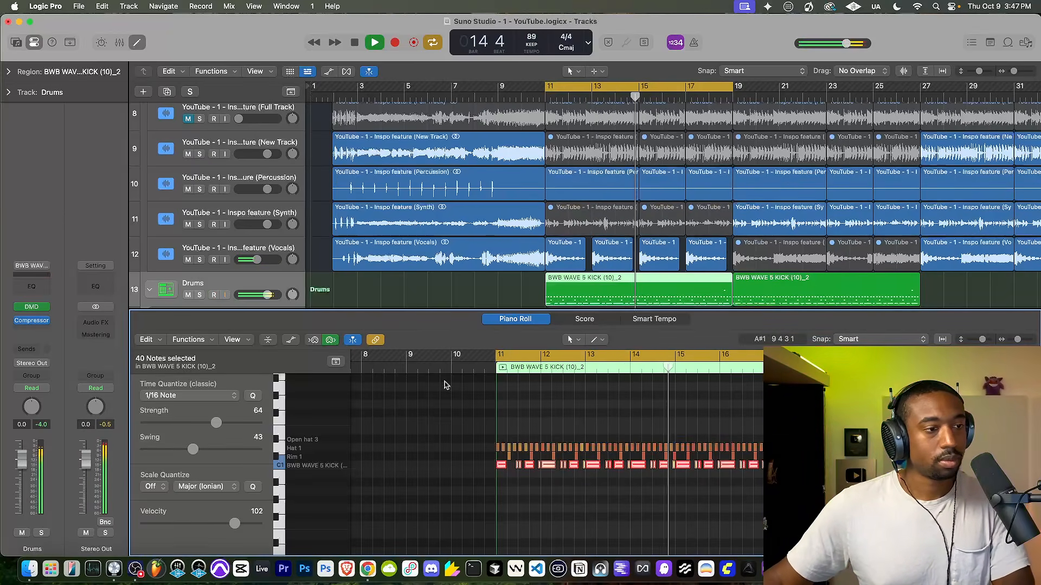
{"action": "left_click", "coordinate": [490, 369]}
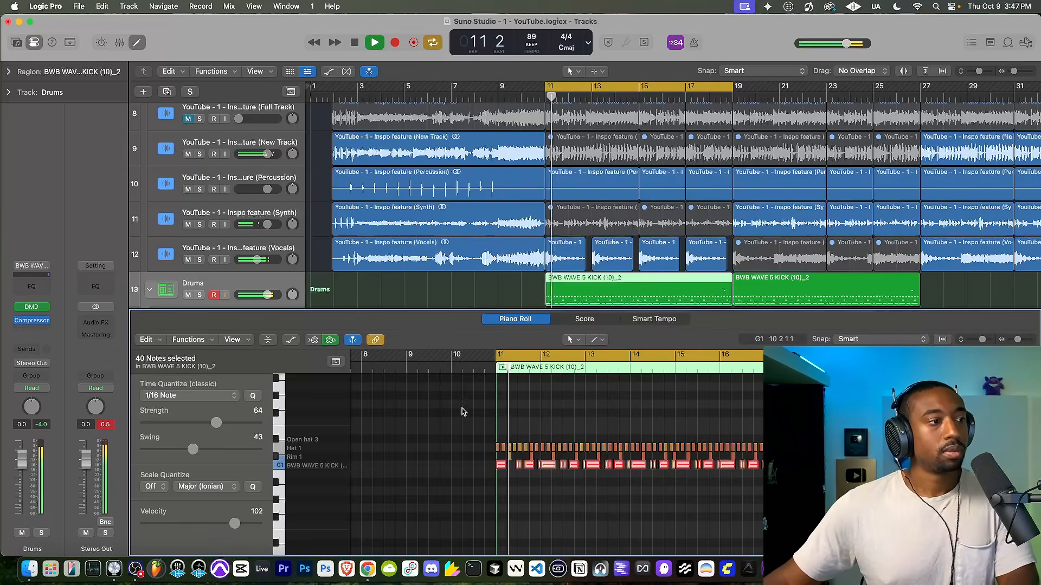
{"action": "left_click", "coordinate": [136, 44]}
{"action": "scroll", "coordinate": [464, 367], "scroll_direction": "down", "scroll_amount": 5}
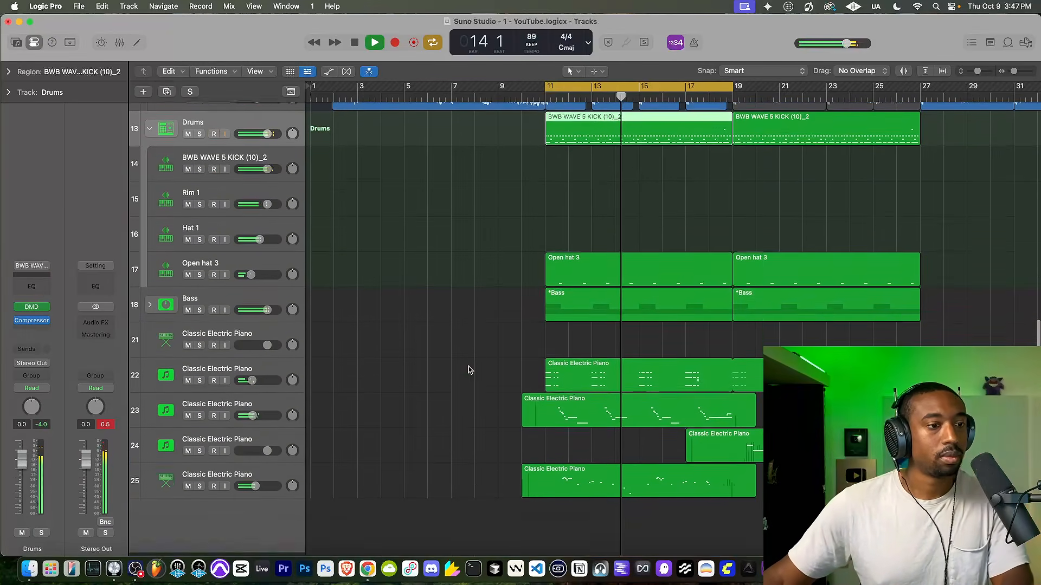
{"action": "scroll", "coordinate": [499, 375], "scroll_direction": "up", "scroll_amount": 1}
{"action": "right_click", "coordinate": [499, 374]}
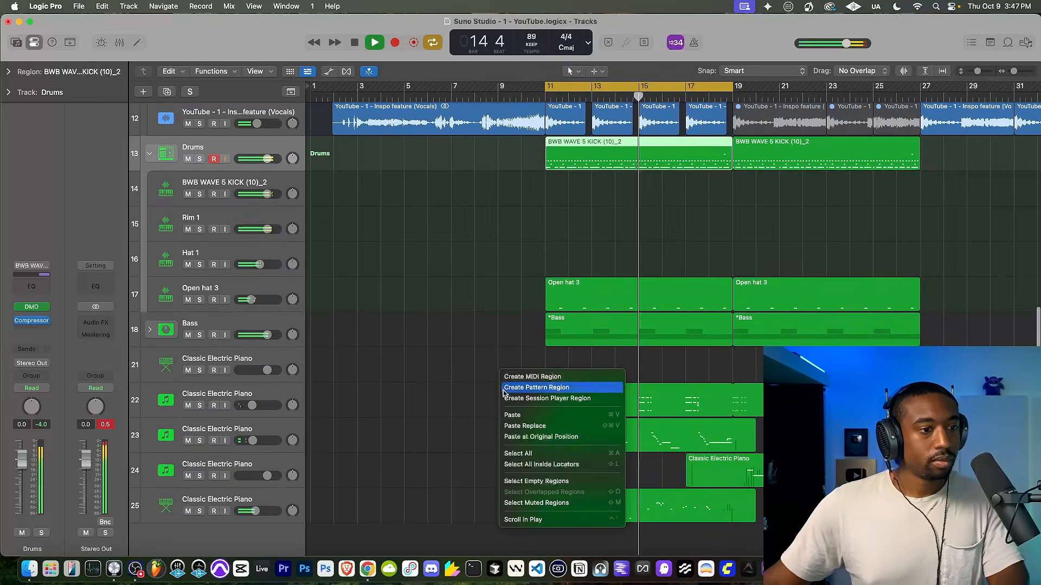
{"action": "left_click", "coordinate": [437, 413]}
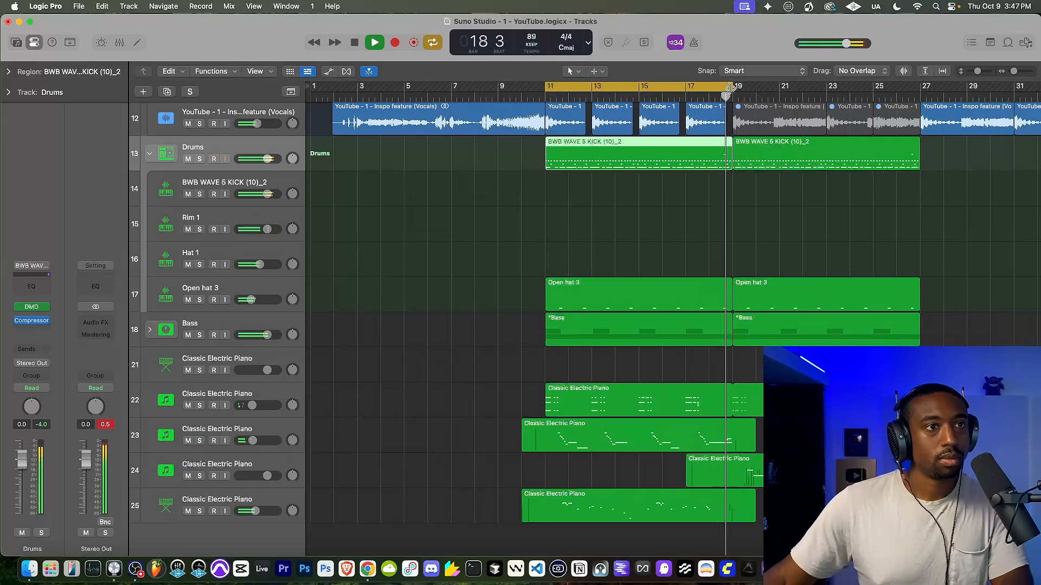
Step: Extend the cycle range from just before bar 9 to bar 27, play it and collapse the Drums stack
{"action": "left_click_drag", "start_coordinate": [731, 89], "coordinate": [920, 88]}
{"action": "left_click_drag", "start_coordinate": [542, 91], "coordinate": [492, 89]}
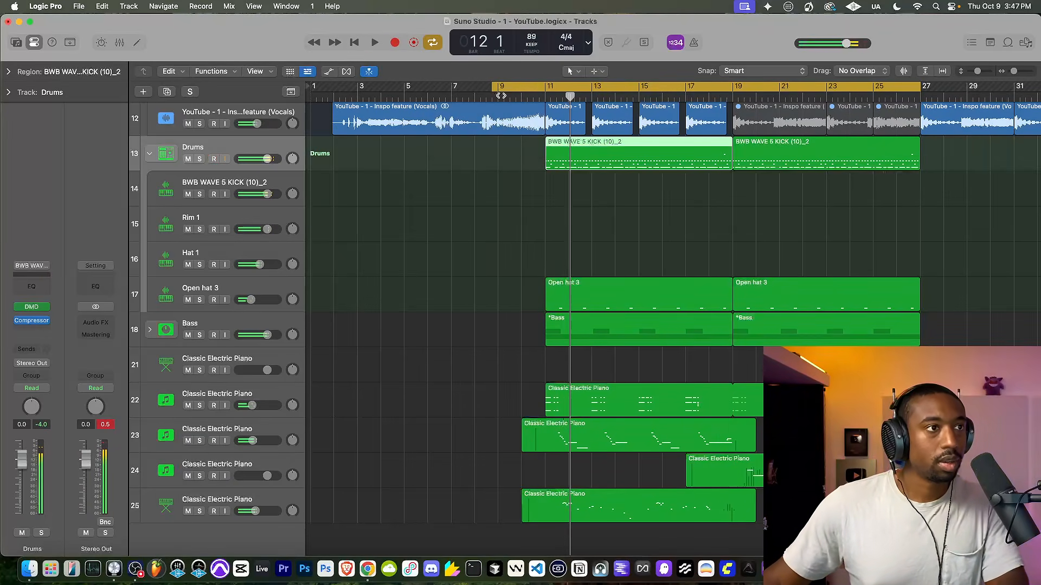
{"action": "key", "text": "space"}
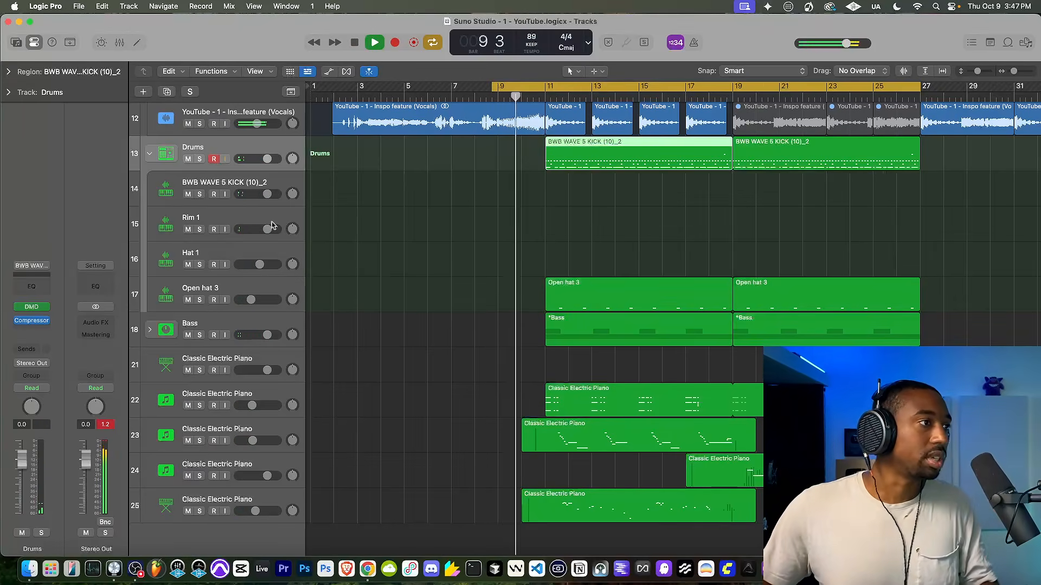
{"action": "left_click", "coordinate": [150, 154]}
Step: Listen to the beat with the AI sample's Bass track muted, and restore that track
{"action": "scroll", "coordinate": [439, 257], "scroll_direction": "up", "scroll_amount": 5}
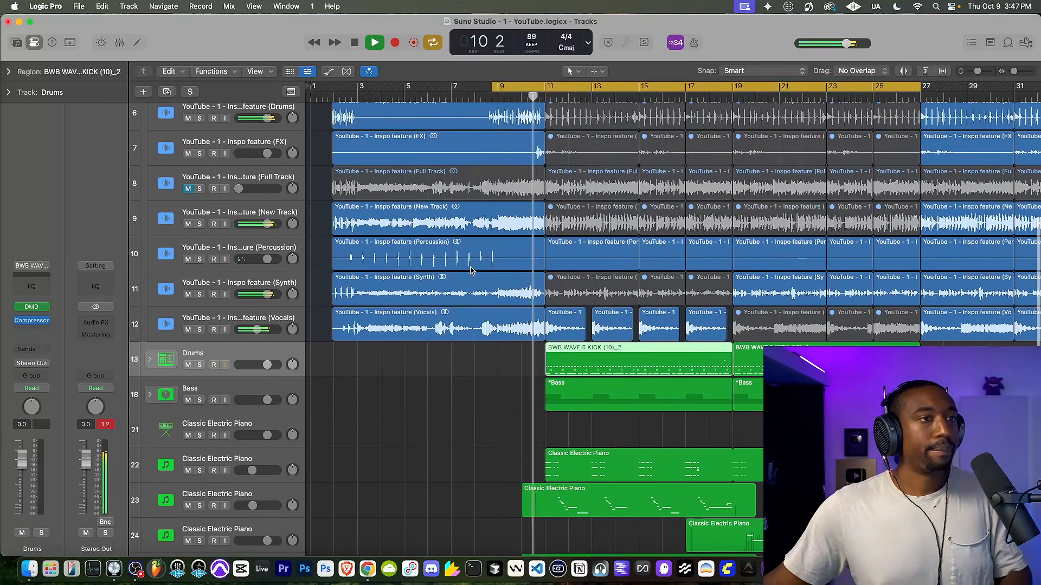
{"action": "scroll", "coordinate": [470, 271], "scroll_direction": "up", "scroll_amount": 4}
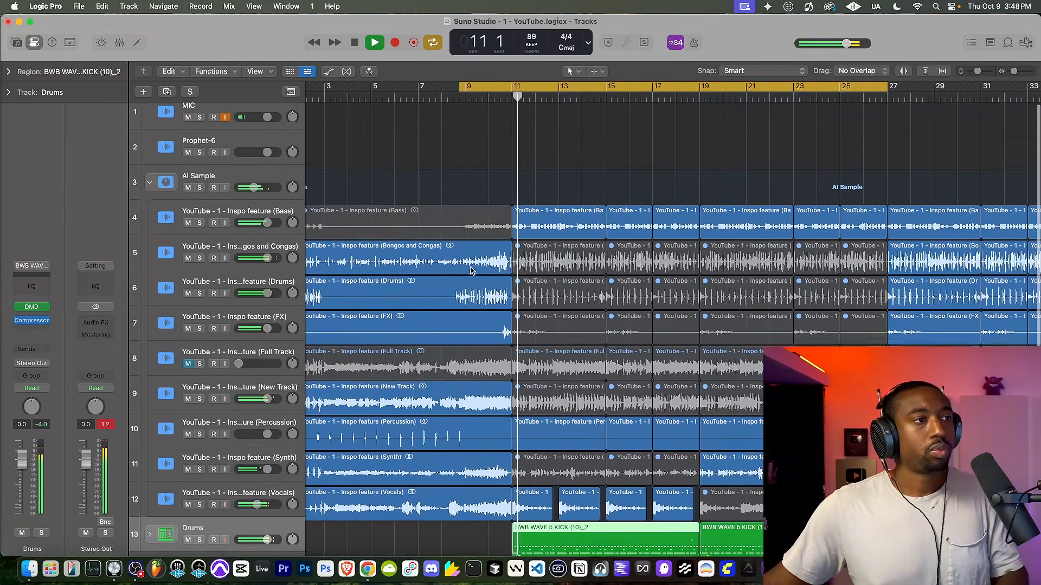
{"action": "scroll", "coordinate": [470, 271], "scroll_direction": "down", "scroll_amount": 1}
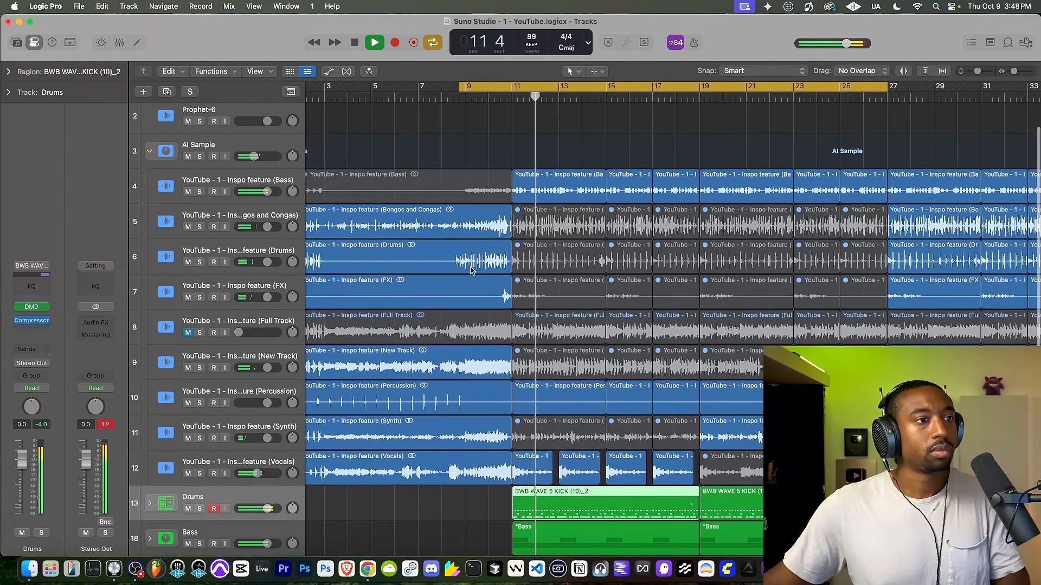
{"action": "left_click", "coordinate": [188, 192]}
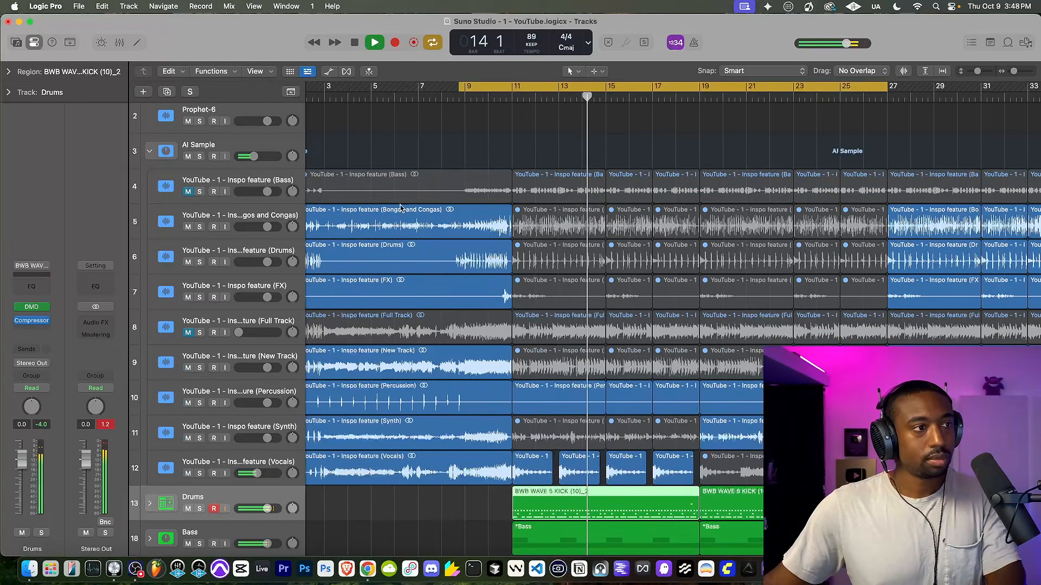
{"action": "scroll", "coordinate": [360, 222], "scroll_direction": "down", "scroll_amount": 5}
{"action": "scroll", "coordinate": [342, 271], "scroll_direction": "down", "scroll_amount": 3}
{"action": "scroll", "coordinate": [341, 239], "scroll_direction": "up", "scroll_amount": 2}
{"action": "left_click", "coordinate": [193, 167]}
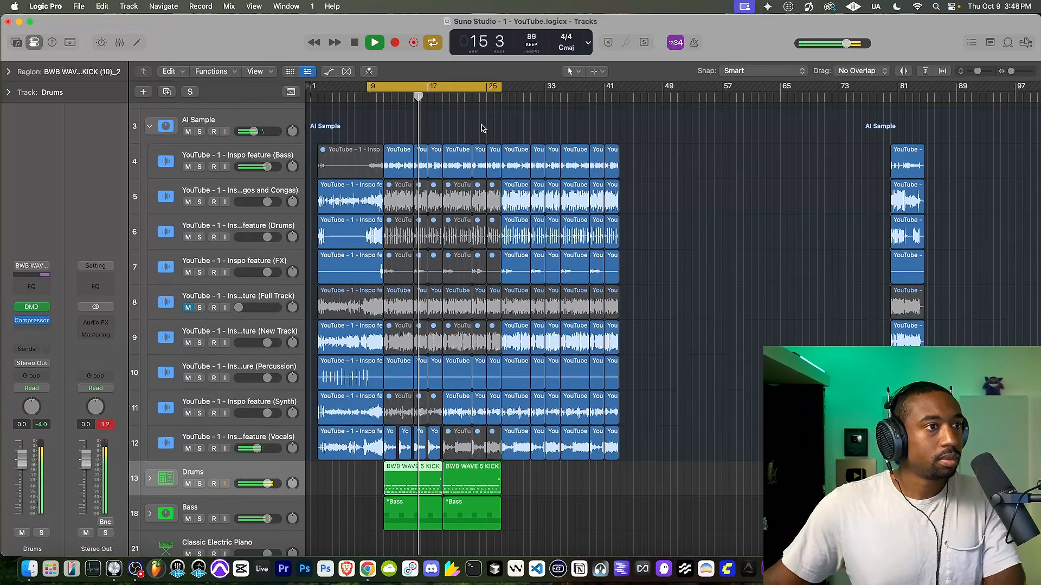
Step: Mute the six Bass regions on track 4 between bars 11 and 27 and stop playback
{"action": "left_click_drag", "start_coordinate": [499, 132], "coordinate": [393, 164]}
{"action": "right_click", "coordinate": [392, 161]}
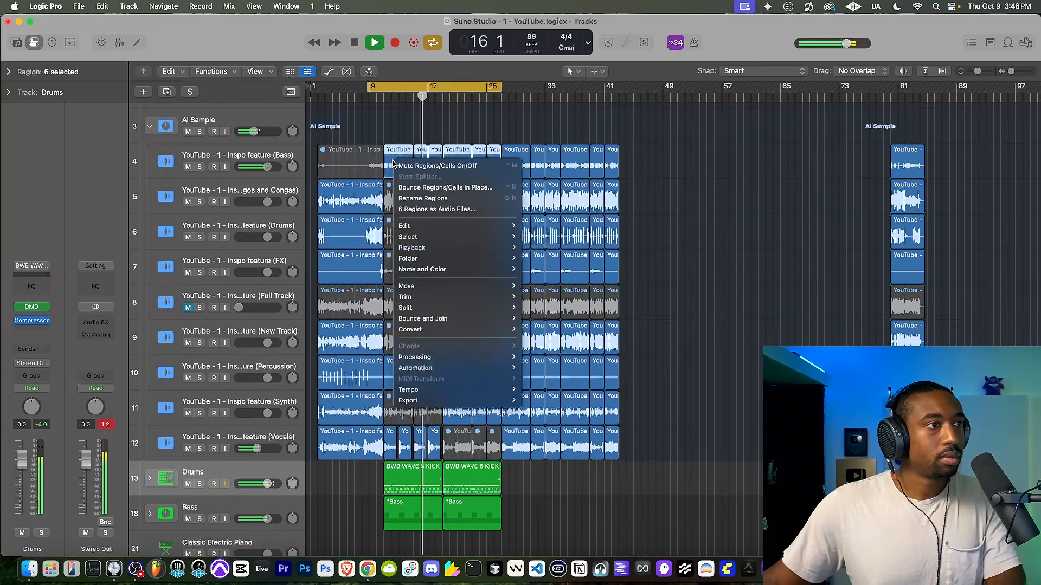
{"action": "left_click", "coordinate": [422, 164]}
{"action": "key", "text": "space"}
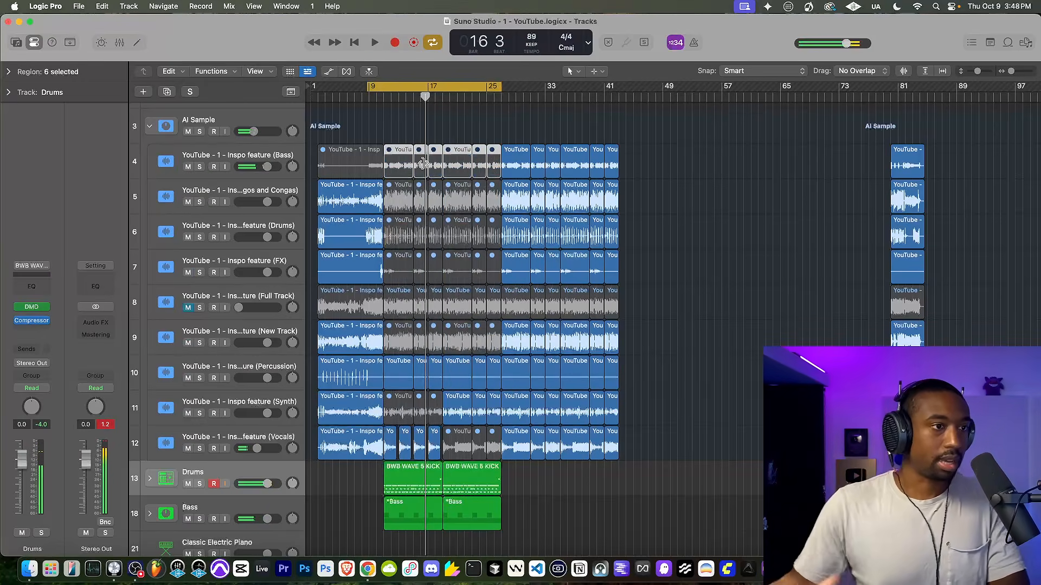
Step: Move the nine AI Sample regions near bar 80 back to bar 43, directly after the other sample regions
{"action": "left_click_drag", "start_coordinate": [759, 121], "coordinate": [965, 336]}
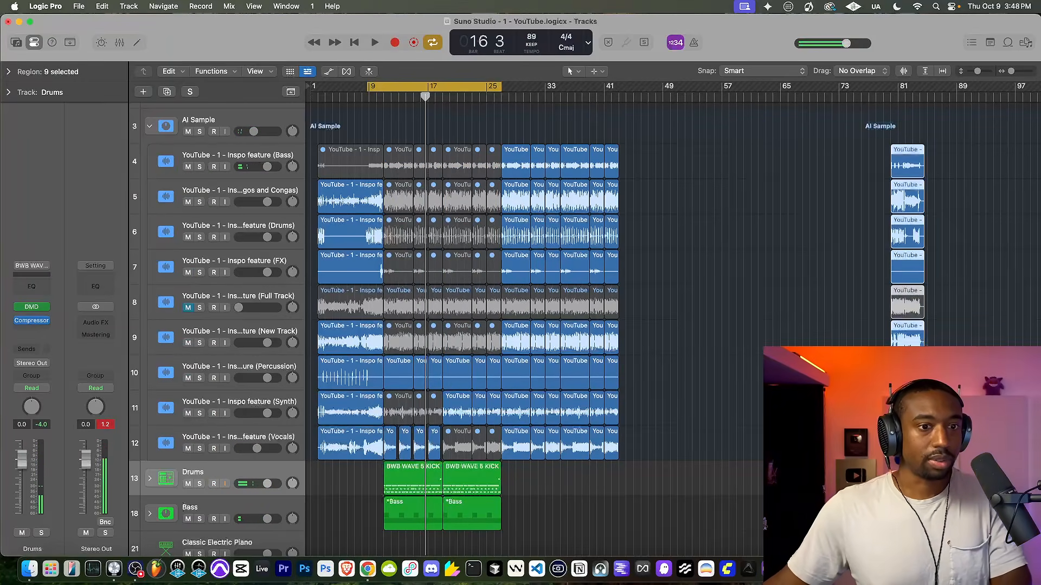
{"action": "left_click_drag", "start_coordinate": [908, 451], "coordinate": [638, 459]}
{"action": "scroll", "coordinate": [638, 459], "scroll_direction": "up", "scroll_amount": 8}
{"action": "scroll", "coordinate": [460, 242], "scroll_direction": "down", "scroll_amount": 10}
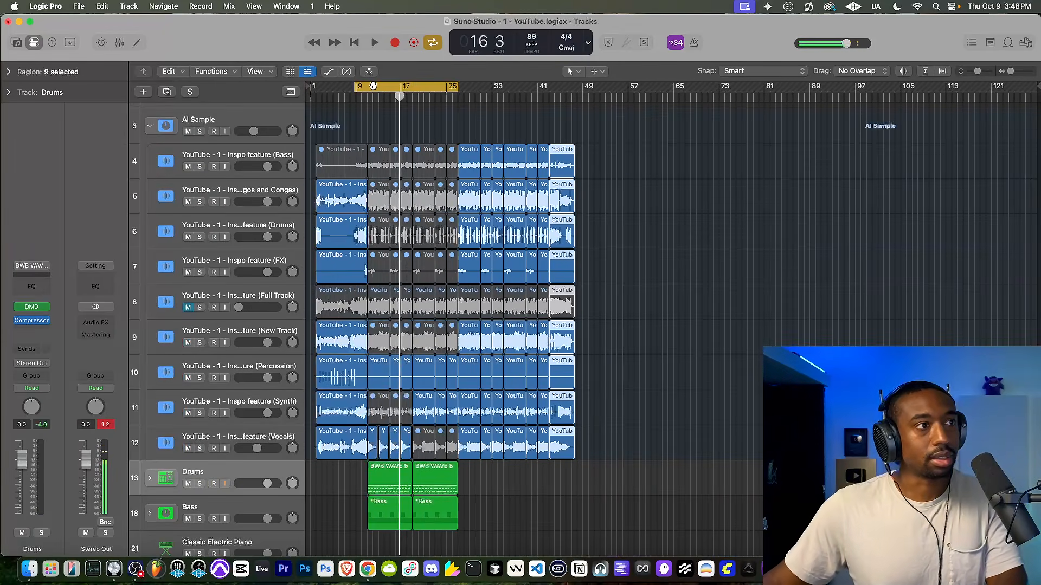
Step: Turn off cycle mode and play the song from the beginning
{"action": "left_click", "coordinate": [373, 85]}
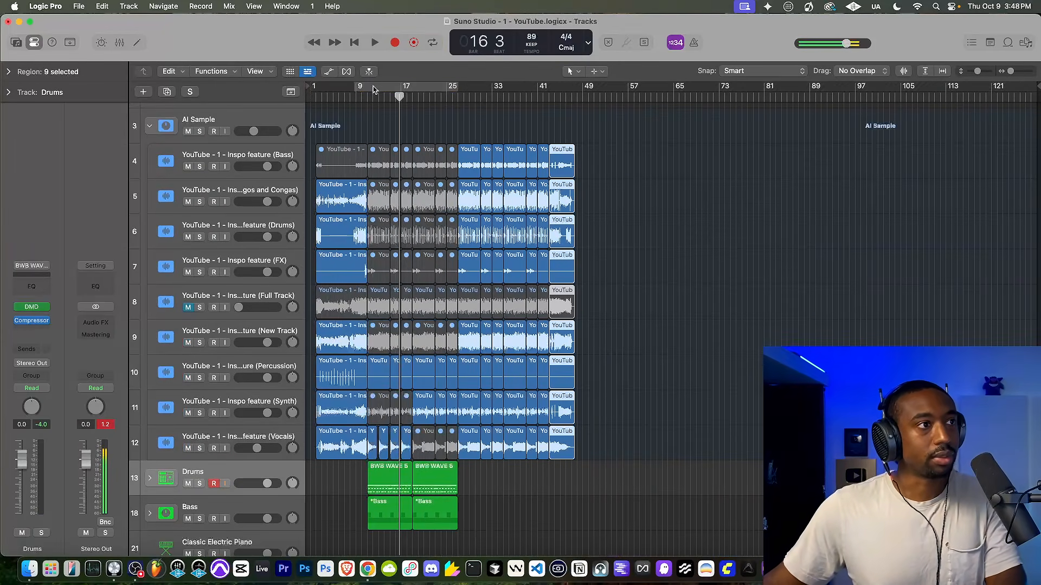
{"action": "left_click", "coordinate": [355, 43]}
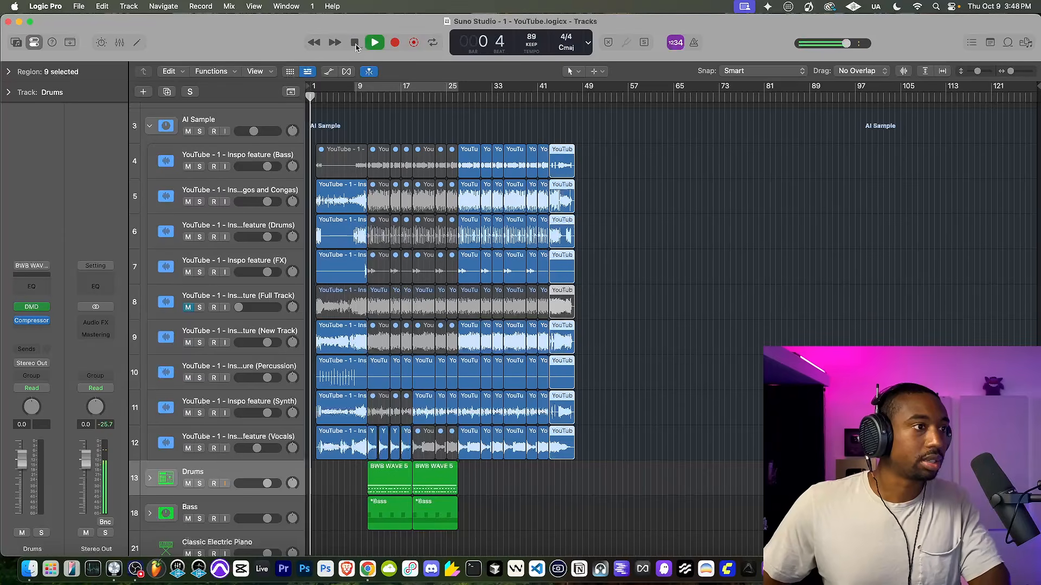
{"action": "scroll", "coordinate": [362, 163], "scroll_direction": "up", "scroll_amount": 10}
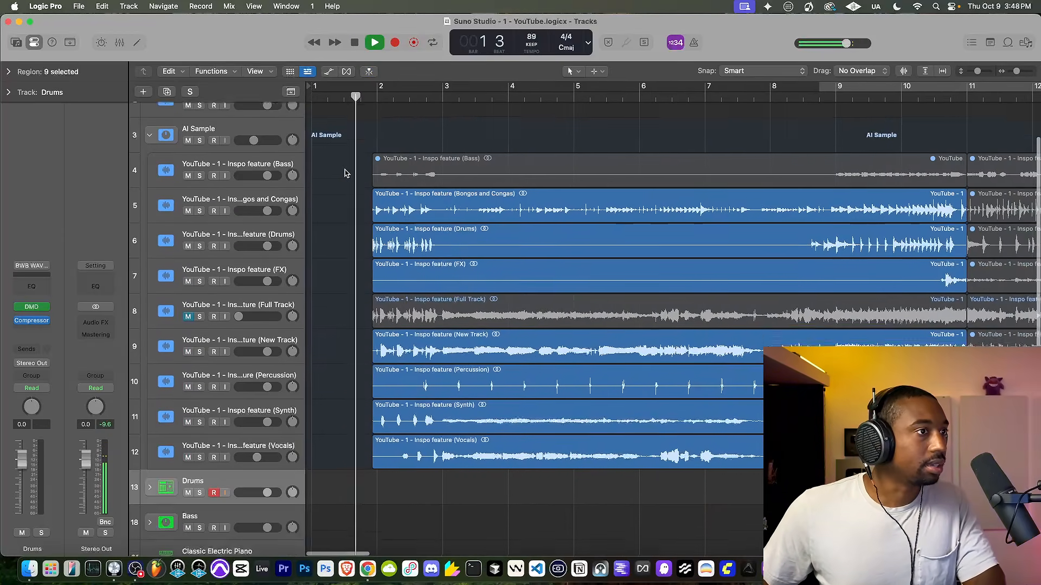
Step: Turn off input monitoring on the MIC track and collapse the AI Sample stack
{"action": "scroll", "coordinate": [346, 176], "scroll_direction": "down", "scroll_amount": 3}
{"action": "scroll", "coordinate": [302, 160], "scroll_direction": "up", "scroll_amount": 3}
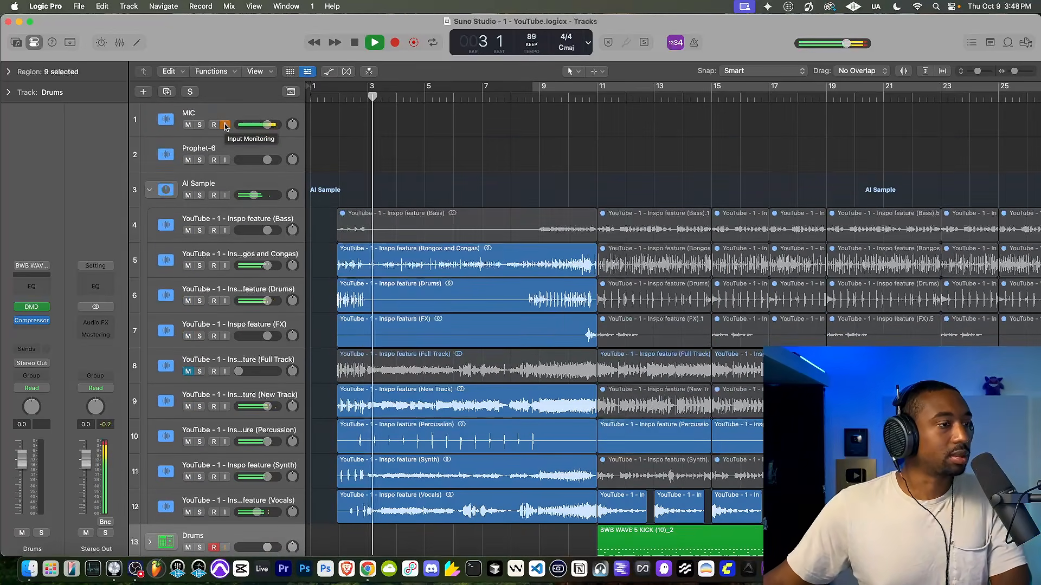
{"action": "left_click", "coordinate": [225, 125]}
{"action": "left_click", "coordinate": [149, 189]}
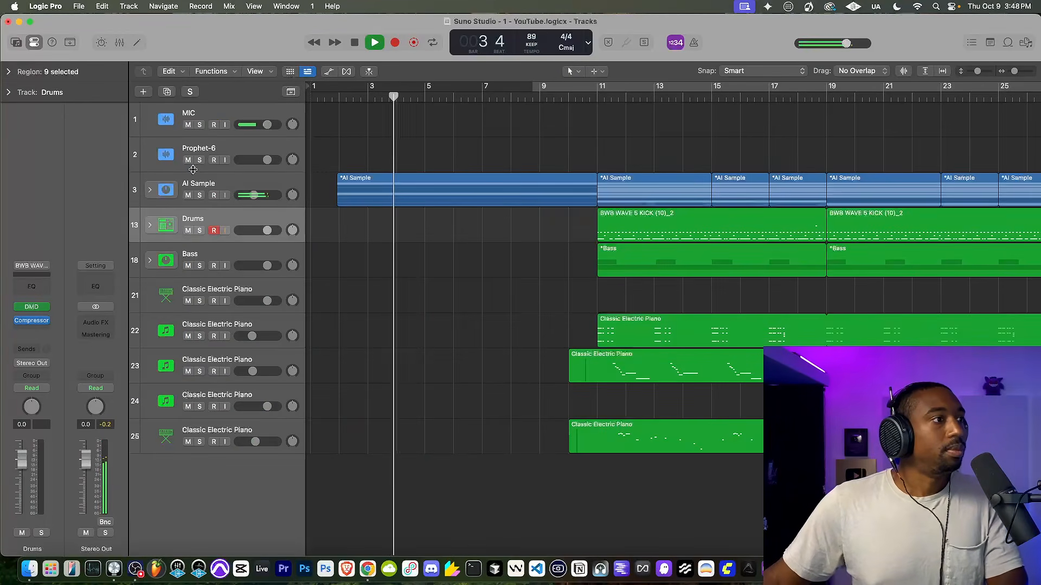
Step: Insert the HiFAL plug-in on the AI Sample stack
{"action": "left_click", "coordinate": [111, 325]}
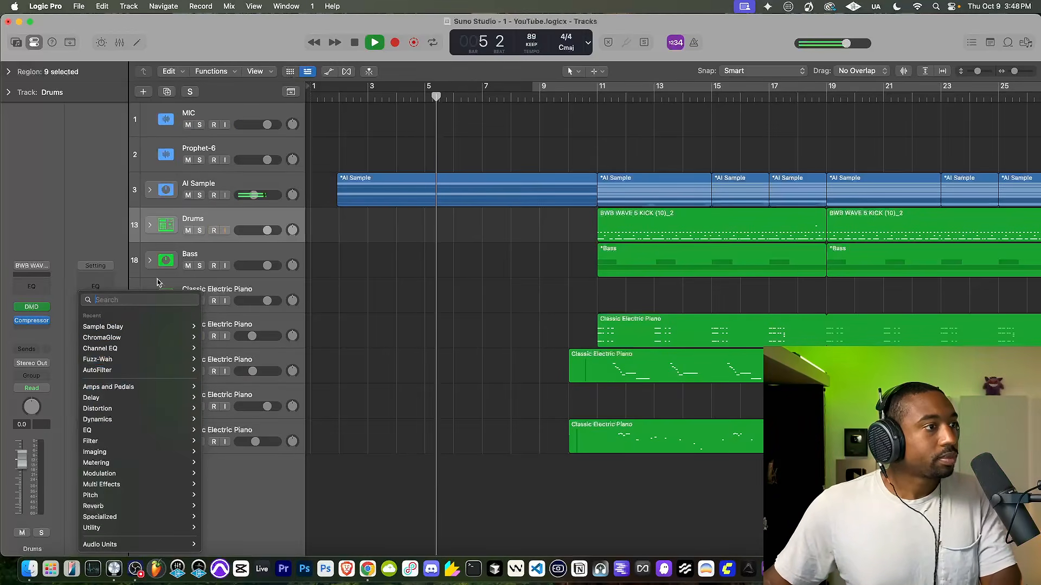
{"action": "left_click", "coordinate": [211, 189]}
{"action": "left_click", "coordinate": [211, 189]}
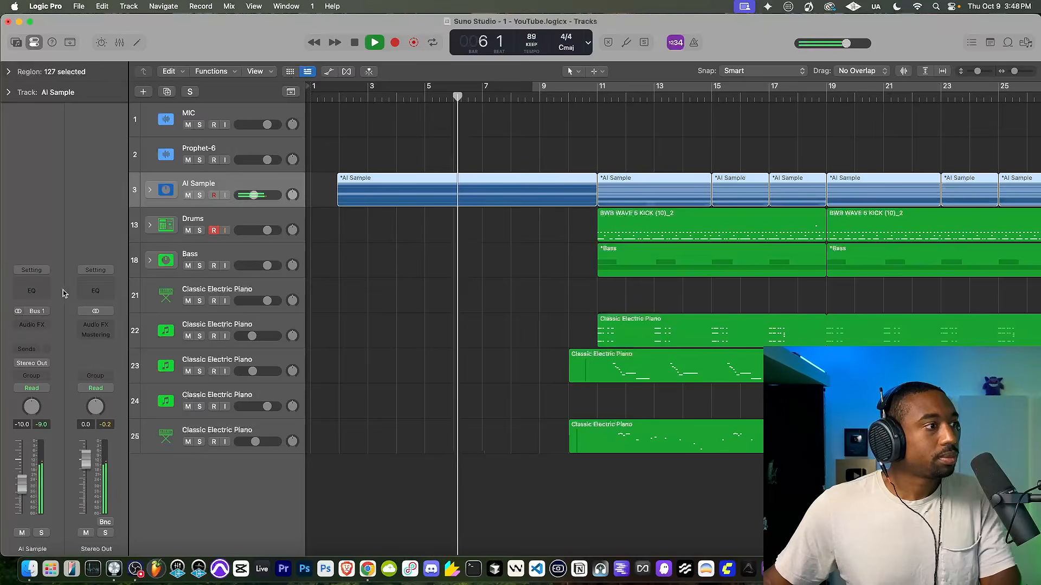
{"action": "left_click", "coordinate": [42, 326]}
{"action": "type", "text": "hifal"}
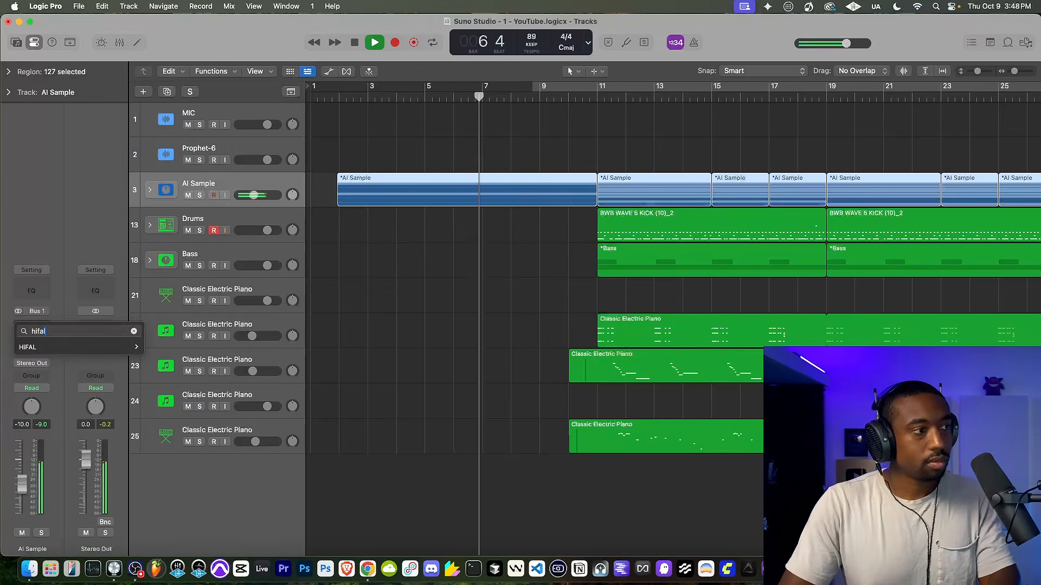
{"action": "left_click", "coordinate": [41, 349]}
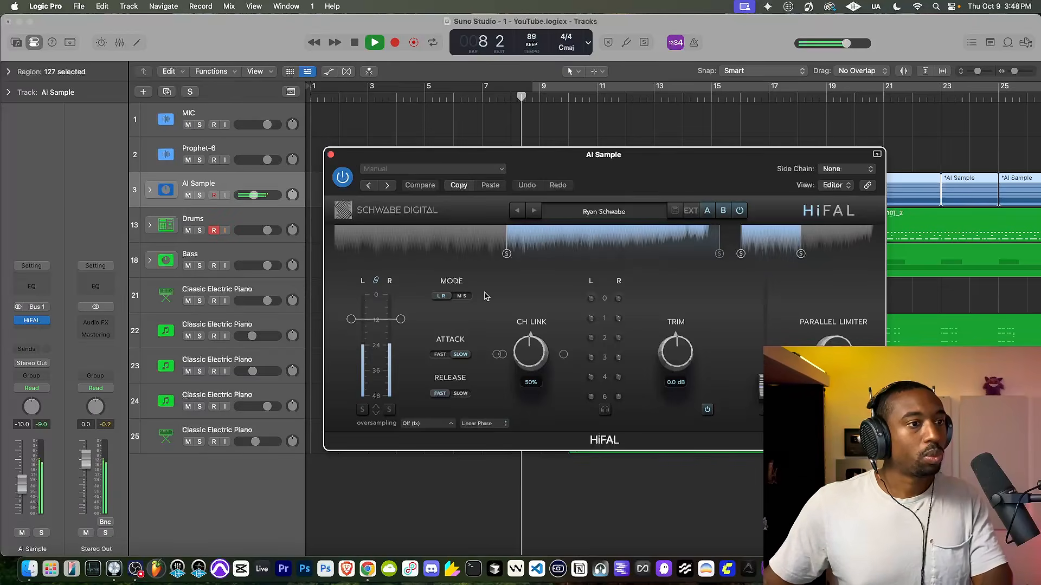
Step: In HiFAL, use the slow attack, lower the threshold to about -18 dB with a 2.8 dB trim, and close the plug-in
{"action": "left_click", "coordinate": [460, 355]}
{"action": "mouse_move", "coordinate": [379, 326]}
{"action": "left_mouse_down"}
{"action": "mouse_move", "coordinate": [379, 356]}
{"action": "mouse_move", "coordinate": [382, 335]}
{"action": "left_mouse_up"}
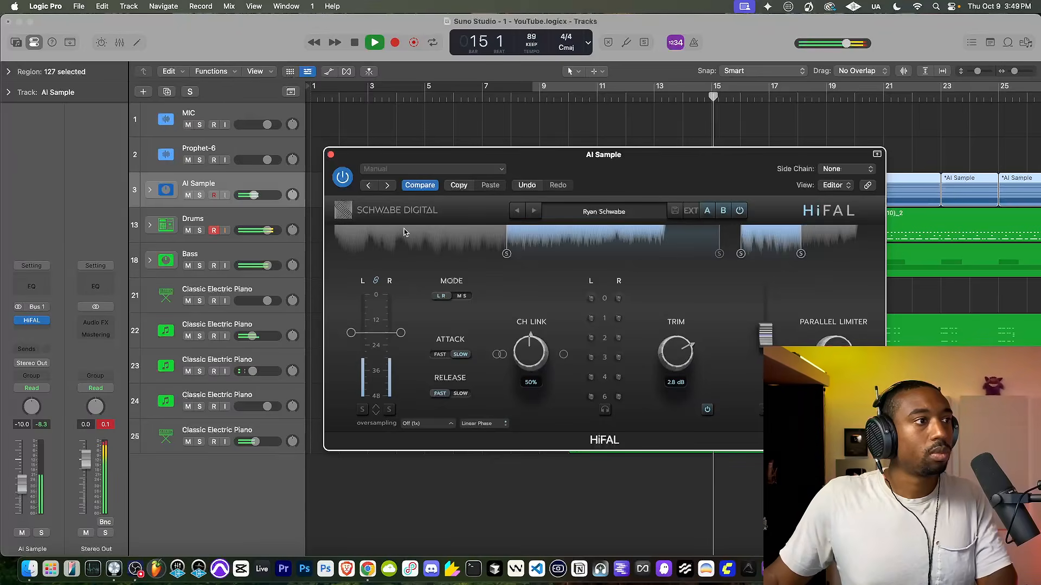
{"action": "left_click", "coordinate": [331, 155]}
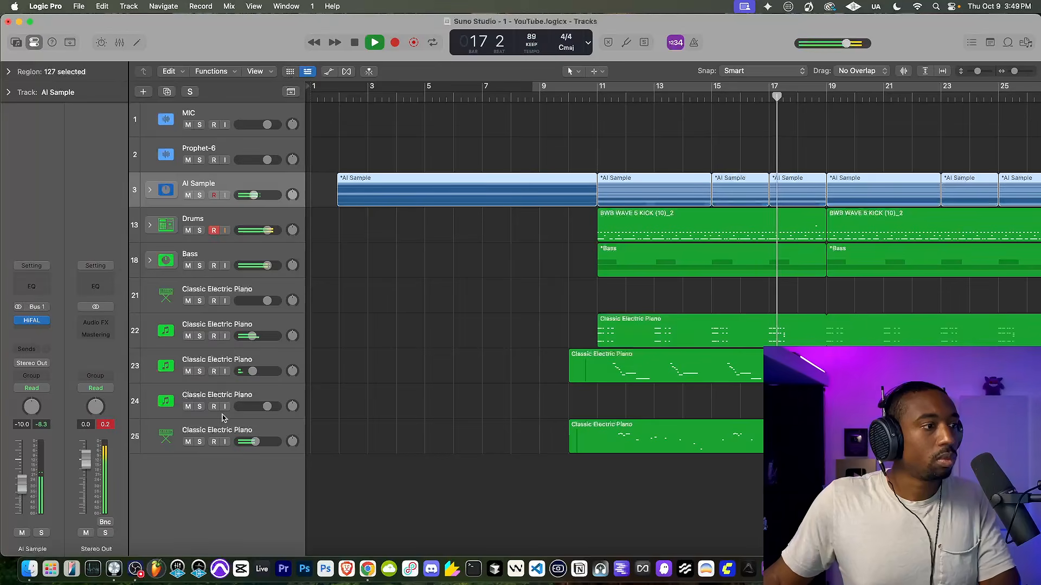
Step: Review the arrangement around bars 9 to 47 during playback and disarm the Drums stack for recording
{"action": "key", "text": "super+Left"}
{"action": "key", "text": "super+Left"}
{"action": "key", "text": "super+Left"}
{"action": "key", "text": "super+Left"}
{"action": "key", "text": "super+Left"}
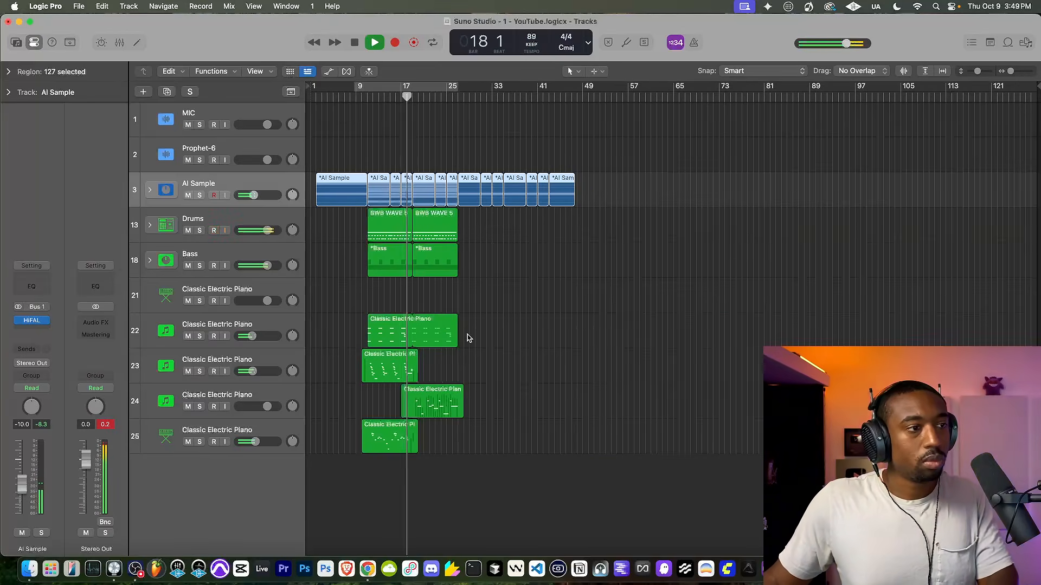
{"action": "scroll", "coordinate": [365, 277], "scroll_direction": "up", "scroll_amount": 8}
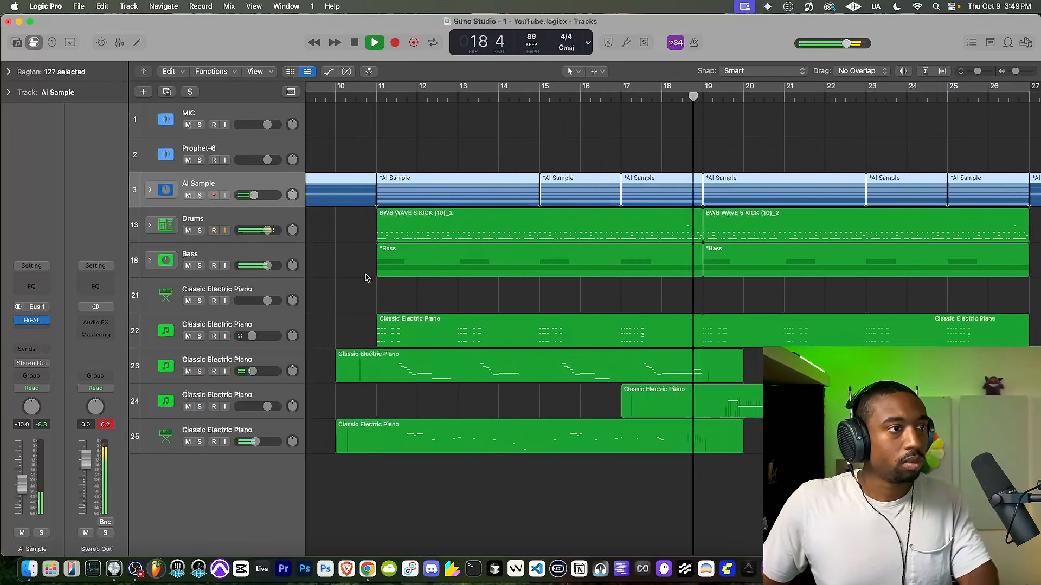
{"action": "scroll", "coordinate": [334, 252], "scroll_direction": "down", "scroll_amount": 4}
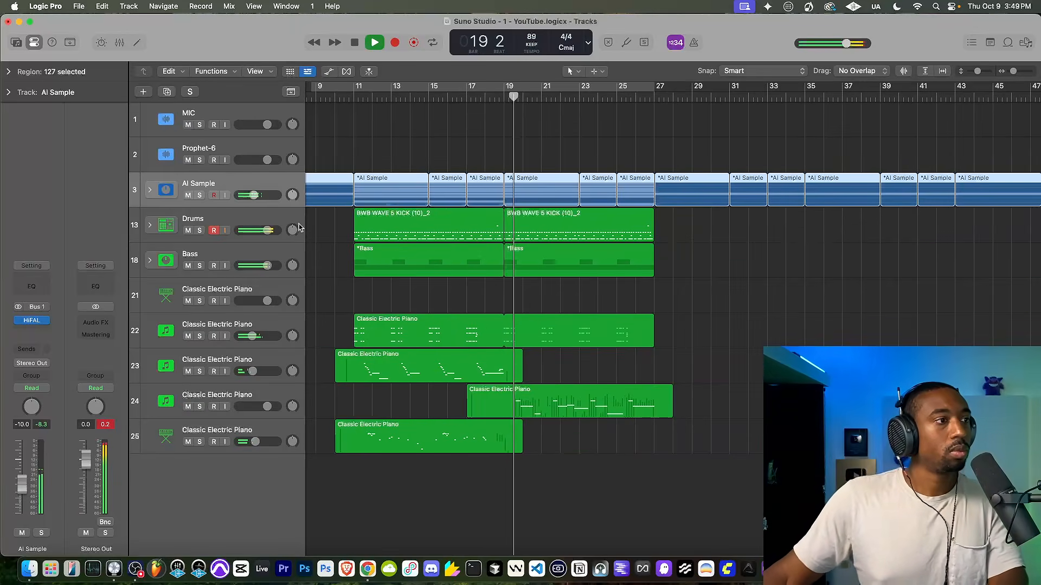
{"action": "left_click", "coordinate": [215, 231]}
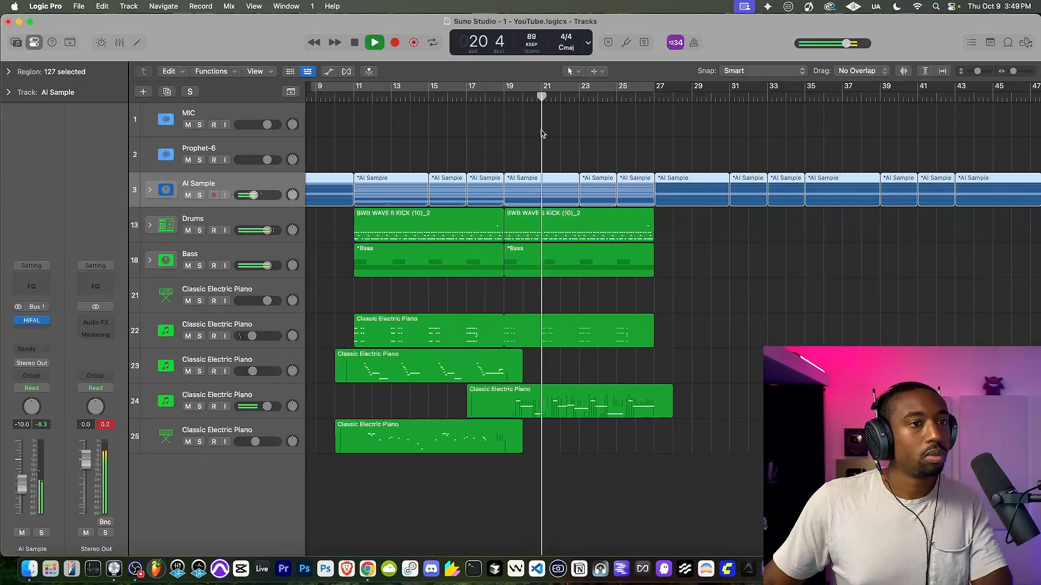
{"action": "left_click", "coordinate": [150, 190]}
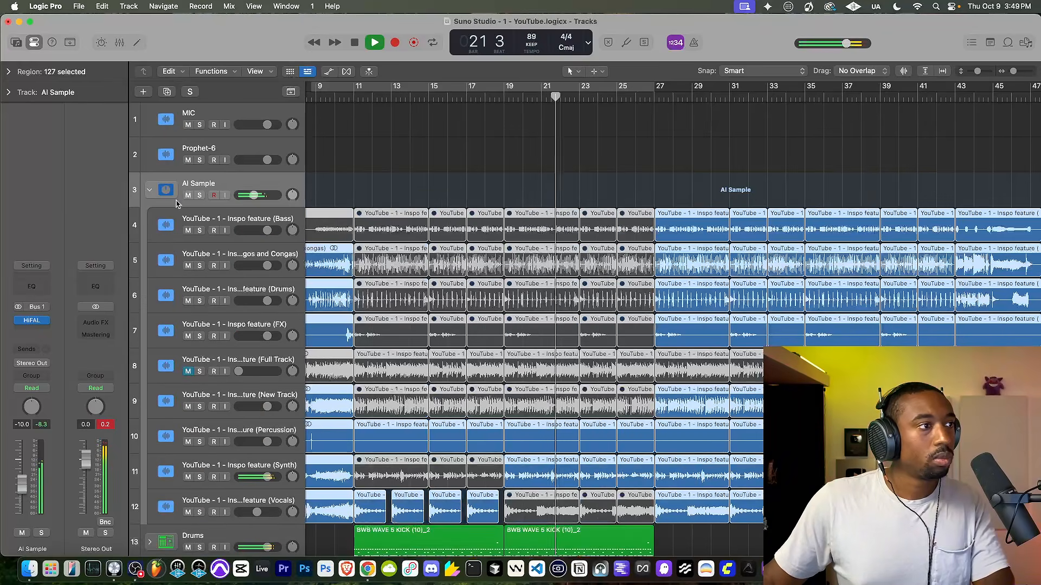
{"action": "left_click", "coordinate": [149, 189]}
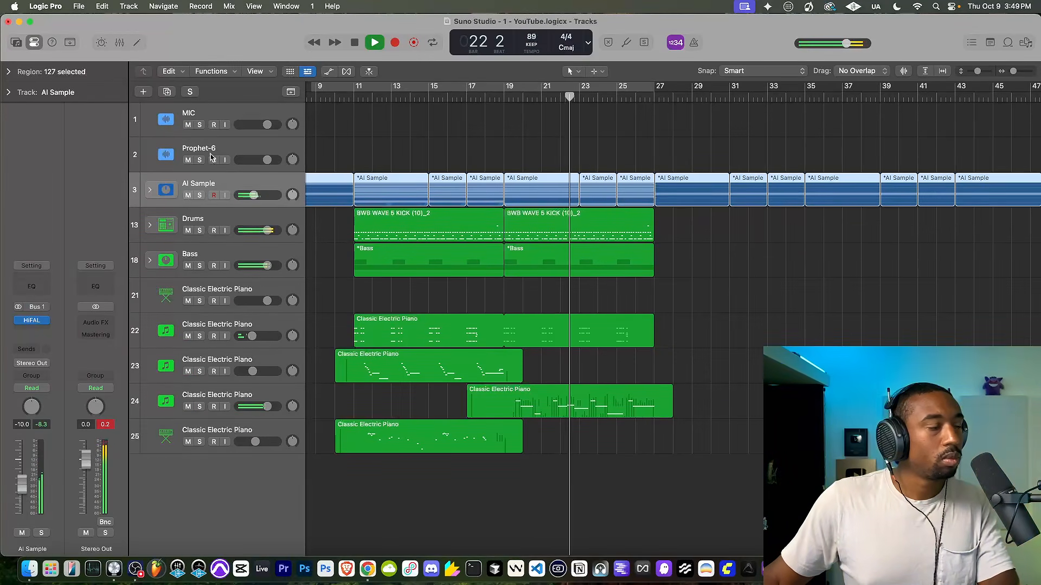
{"action": "left_click", "coordinate": [98, 323]}
{"action": "mouse_move", "coordinate": [93, 327]}
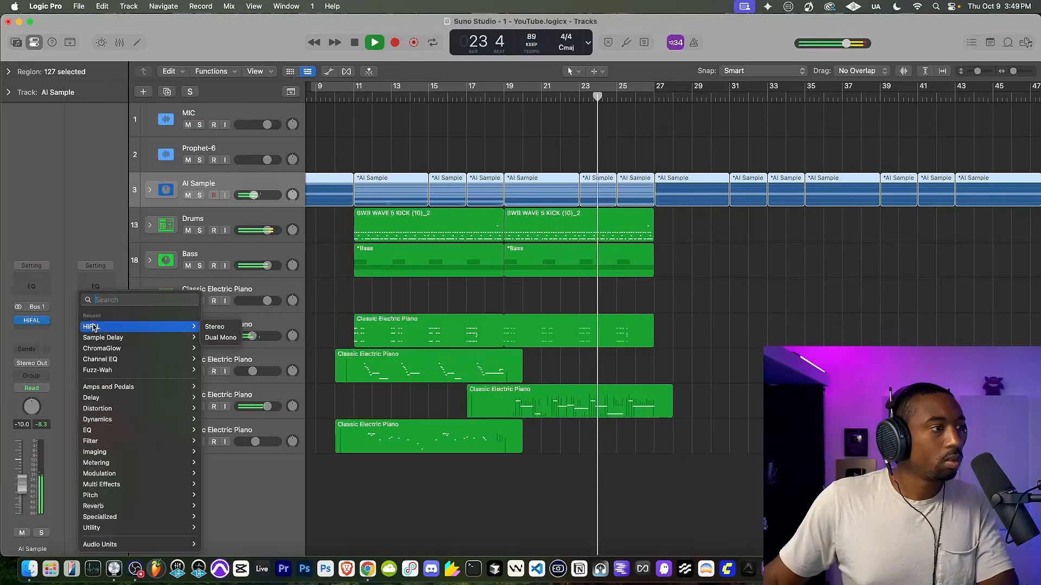
{"action": "left_click", "coordinate": [577, 234]}
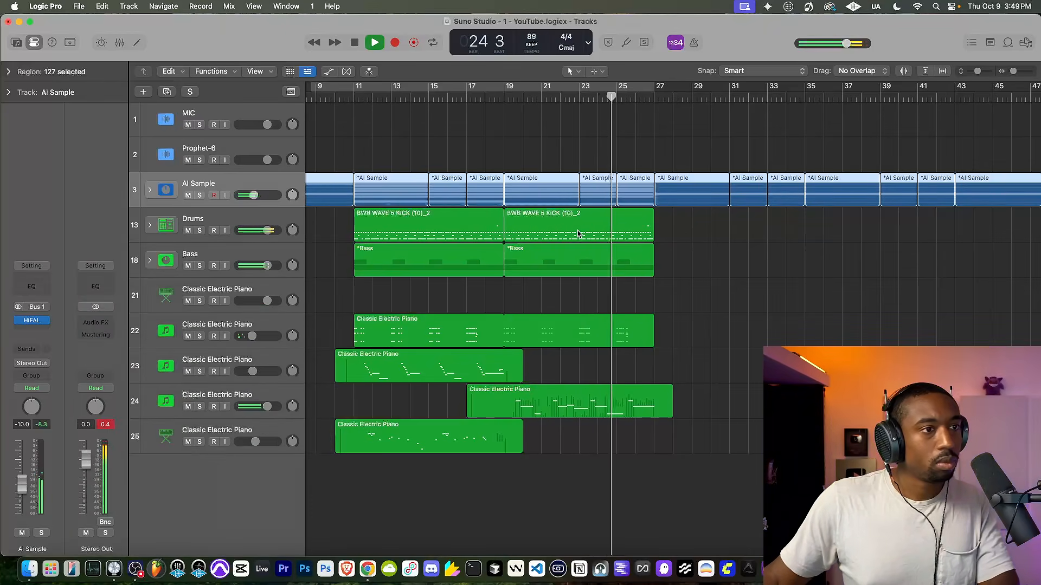
Step: Replace the second Drums region at bar 19 with a repeat of the first one, and play from bar 11
{"action": "left_click", "coordinate": [577, 234]}
{"action": "key", "text": "Delete"}
{"action": "left_click", "coordinate": [464, 220]}
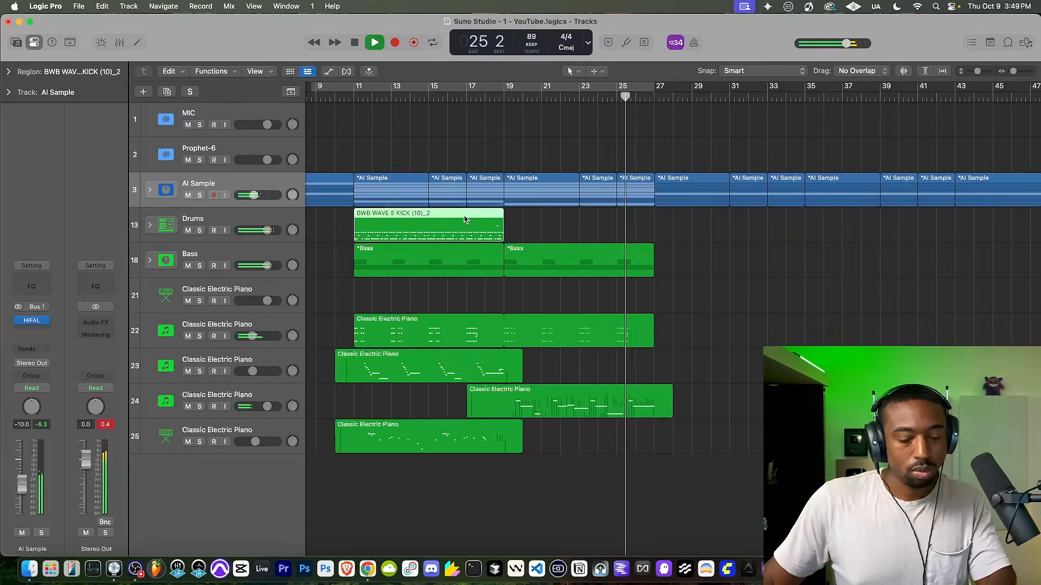
{"action": "key", "text": "super+r"}
{"action": "left_click", "coordinate": [354, 99]}
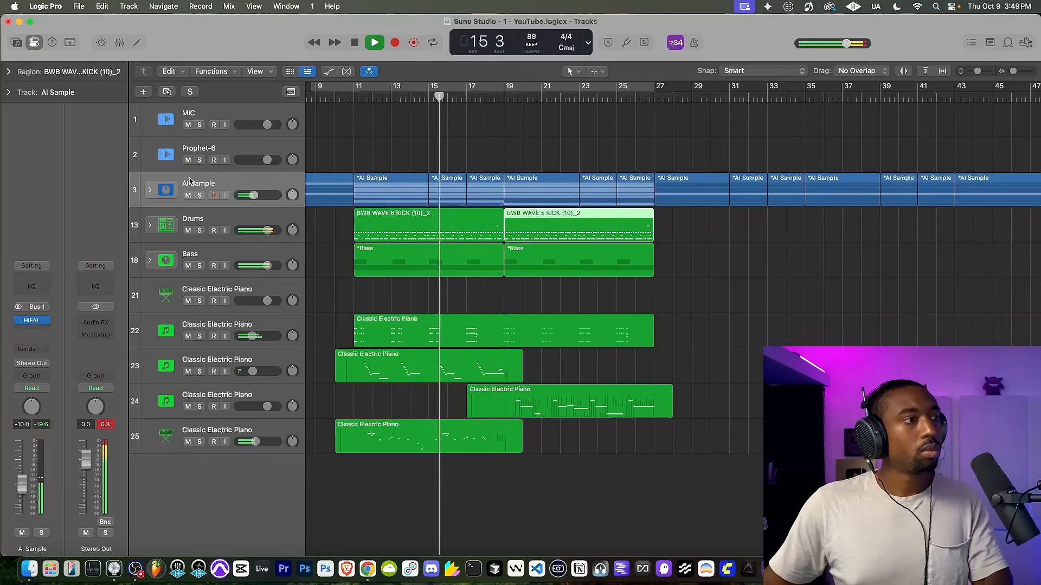
Step: Insert a Compressor on the Stereo Out channel, switch it to the Studio FET model and close its window
{"action": "left_click", "coordinate": [106, 327]}
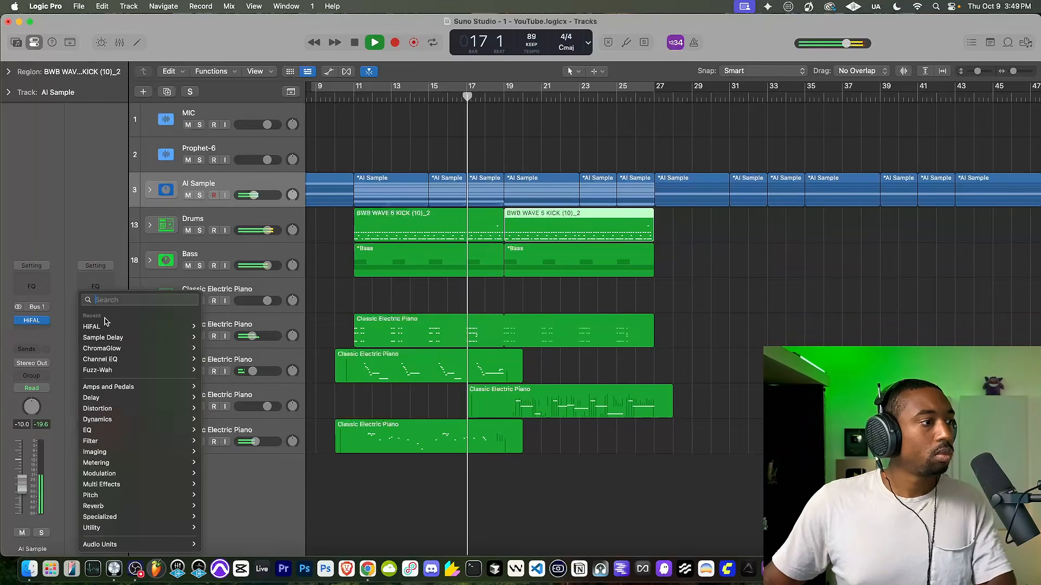
{"action": "mouse_move", "coordinate": [118, 421]}
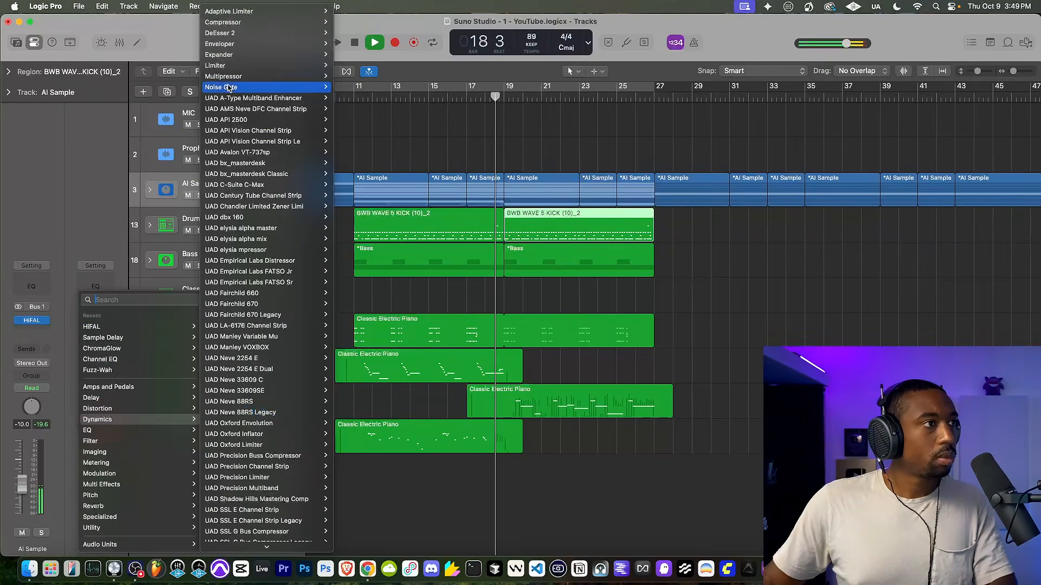
{"action": "left_click", "coordinate": [234, 23]}
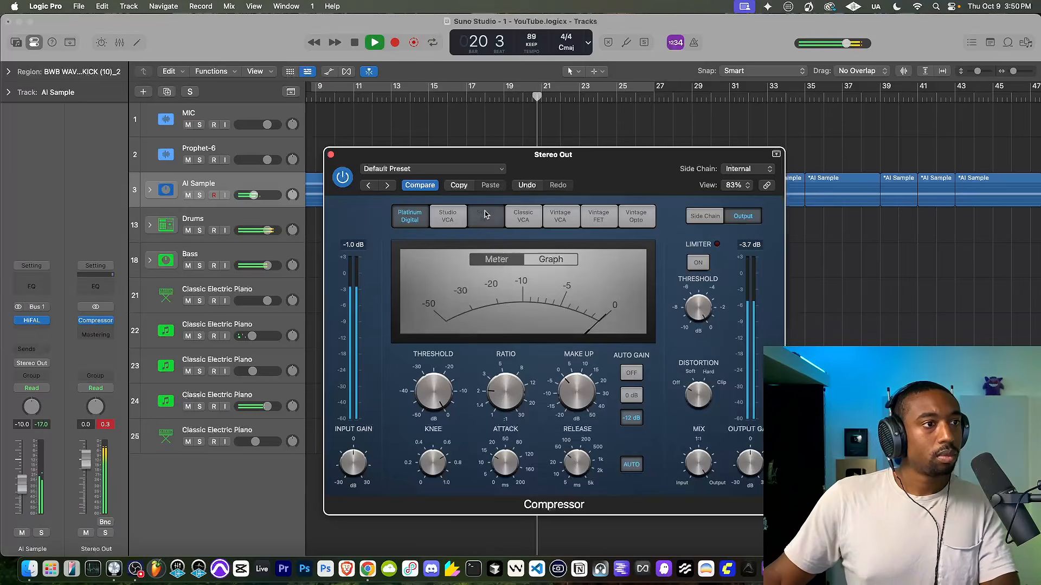
{"action": "left_click", "coordinate": [485, 215]}
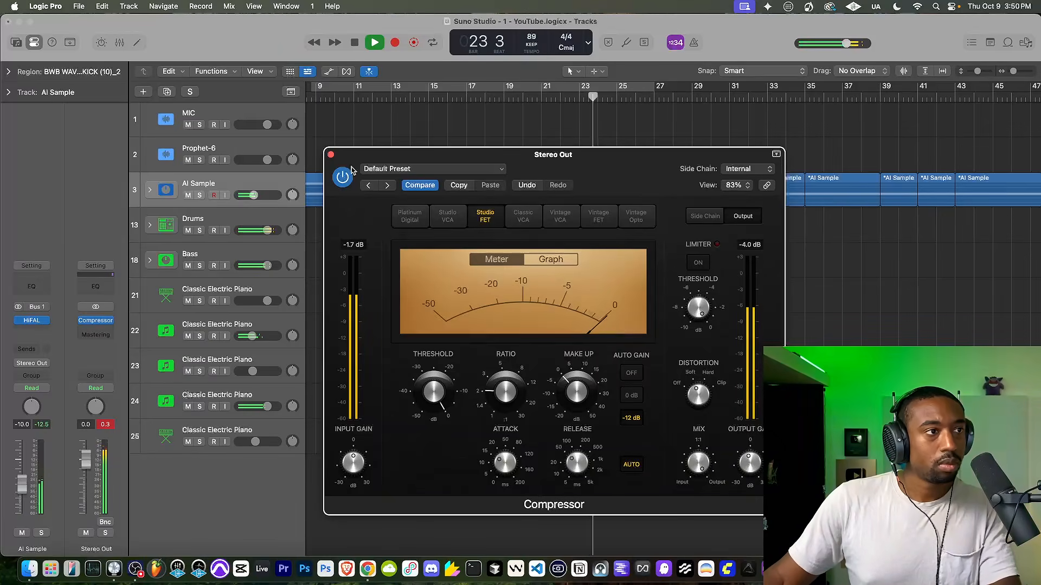
{"action": "left_click", "coordinate": [331, 155]}
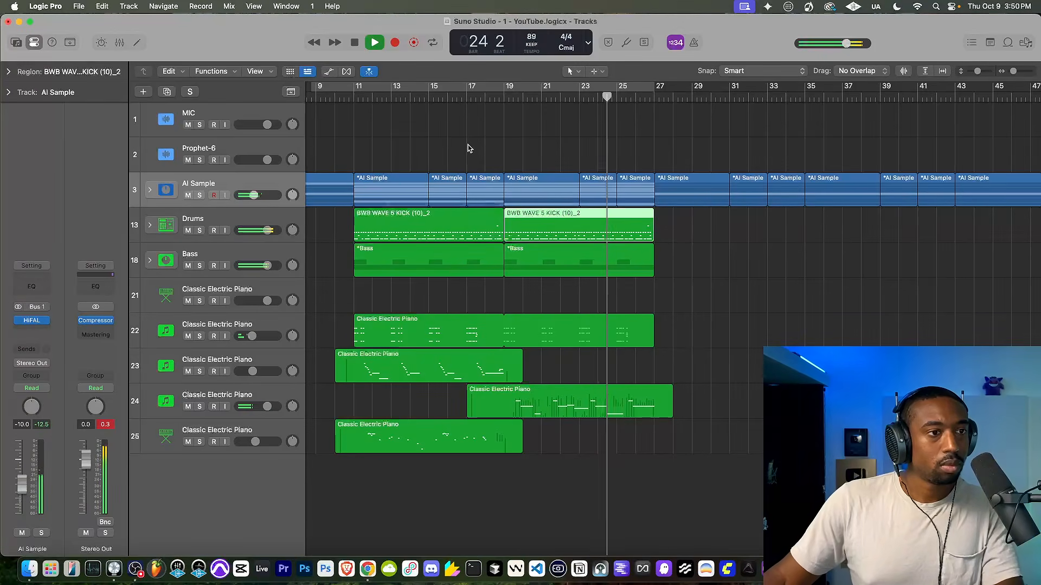
Step: Reset the AI Sample stack's volume to 0 dB
{"action": "scroll", "coordinate": [470, 151], "scroll_direction": "down", "scroll_amount": 5}
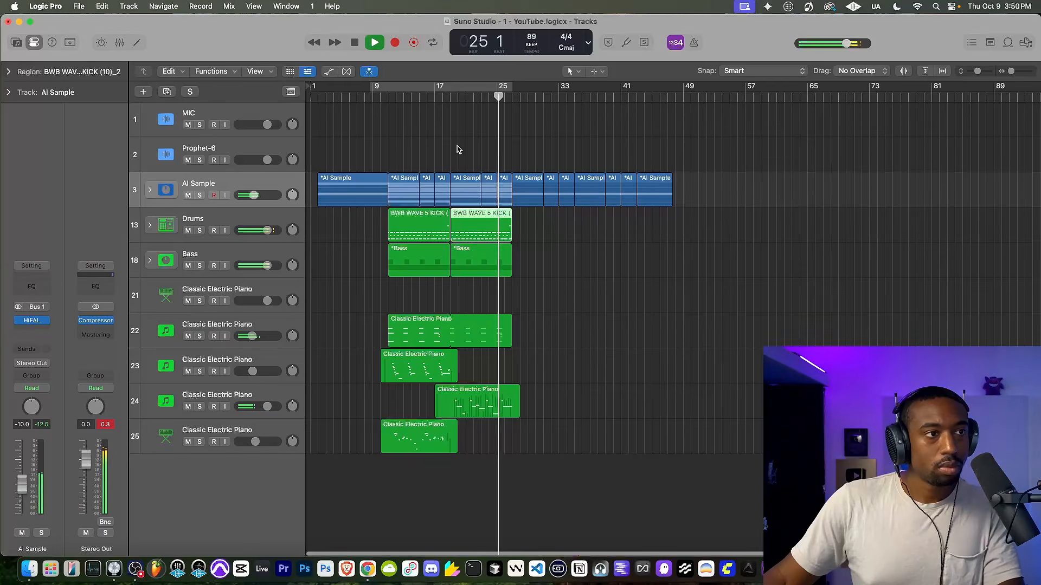
{"action": "scroll", "coordinate": [457, 150], "scroll_direction": "up", "scroll_amount": 3}
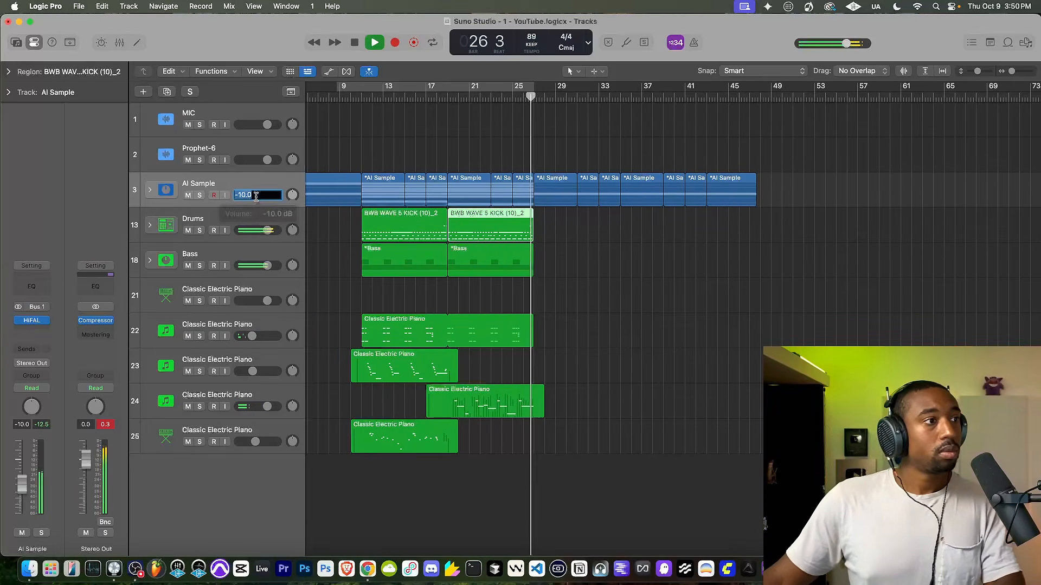
{"action": "left_click", "coordinate": [259, 196], "text": "alt"}
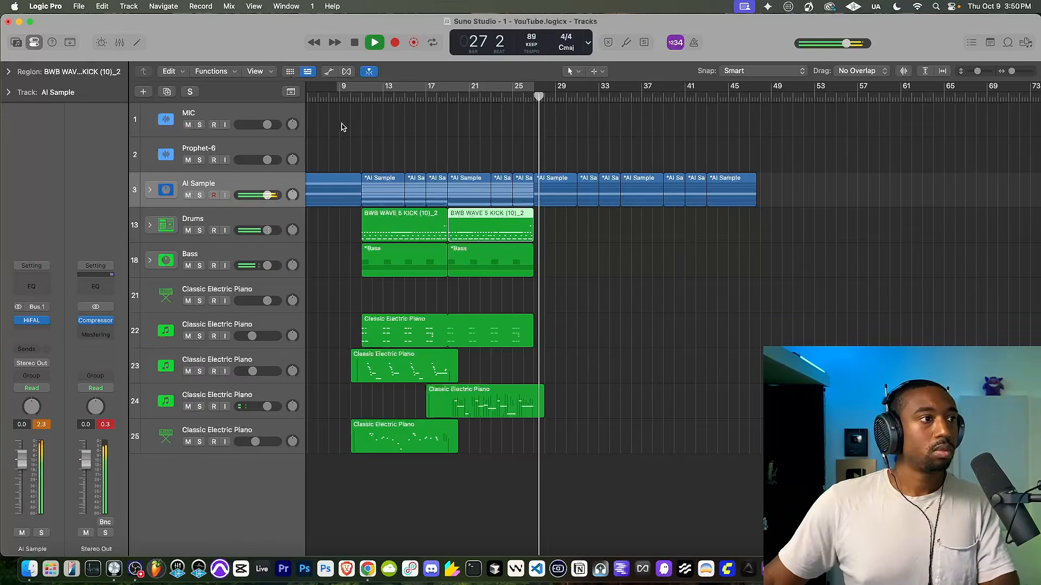
Step: Stop playback, turn on the MIC track's input monitoring, and restart playback from just after bar 9
{"action": "key", "text": "space"}
{"action": "left_click", "coordinate": [226, 125]}
{"action": "left_click", "coordinate": [349, 97]}
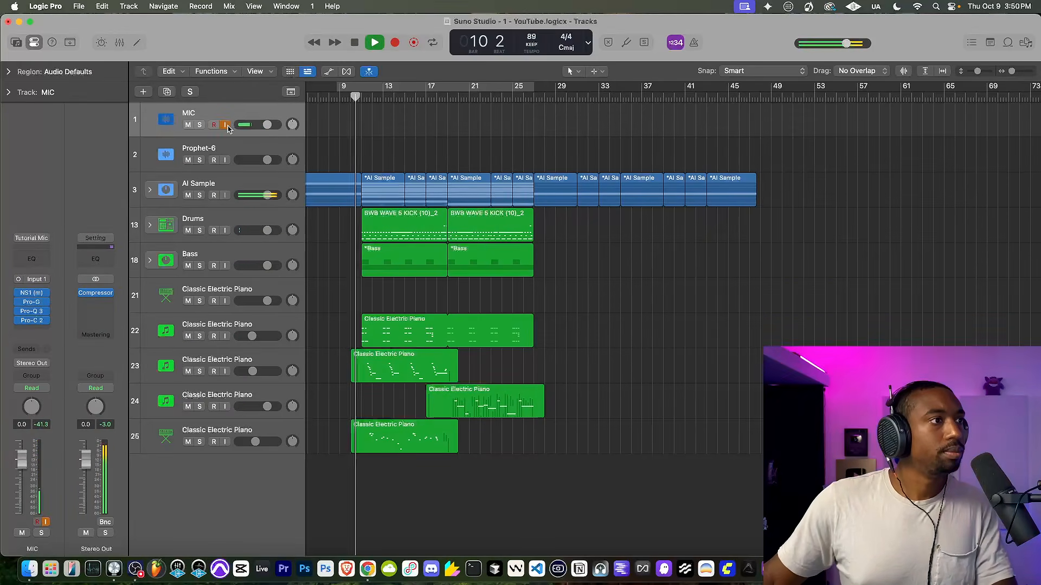
Step: Lower the threshold of the AI Sample stack's HiFAL plug-in to about -41 dB and close the plug-in
{"action": "left_click", "coordinate": [249, 186]}
{"action": "left_click", "coordinate": [33, 322]}
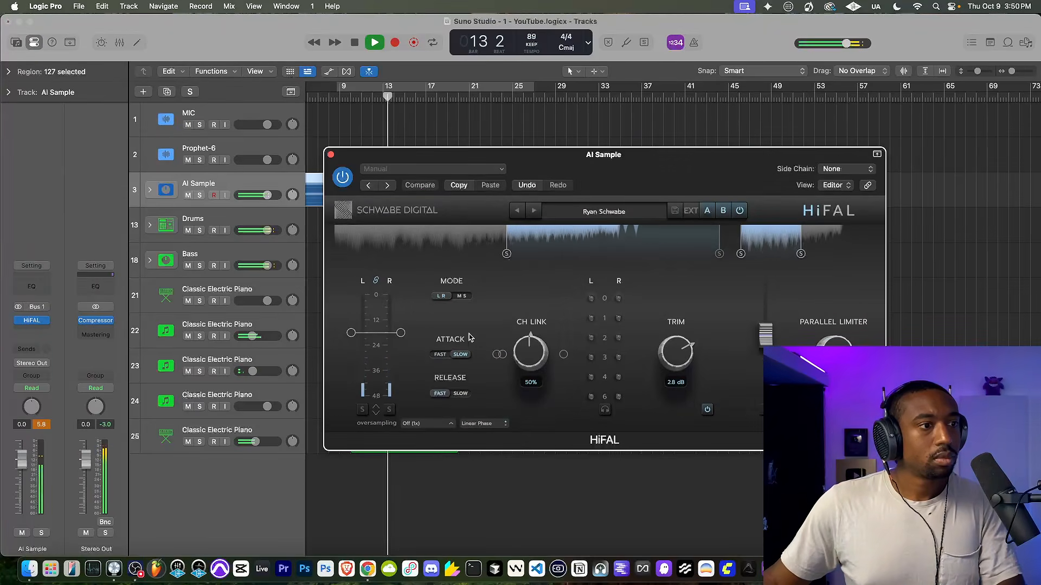
{"action": "left_click_drag", "start_coordinate": [400, 332], "coordinate": [376, 384]}
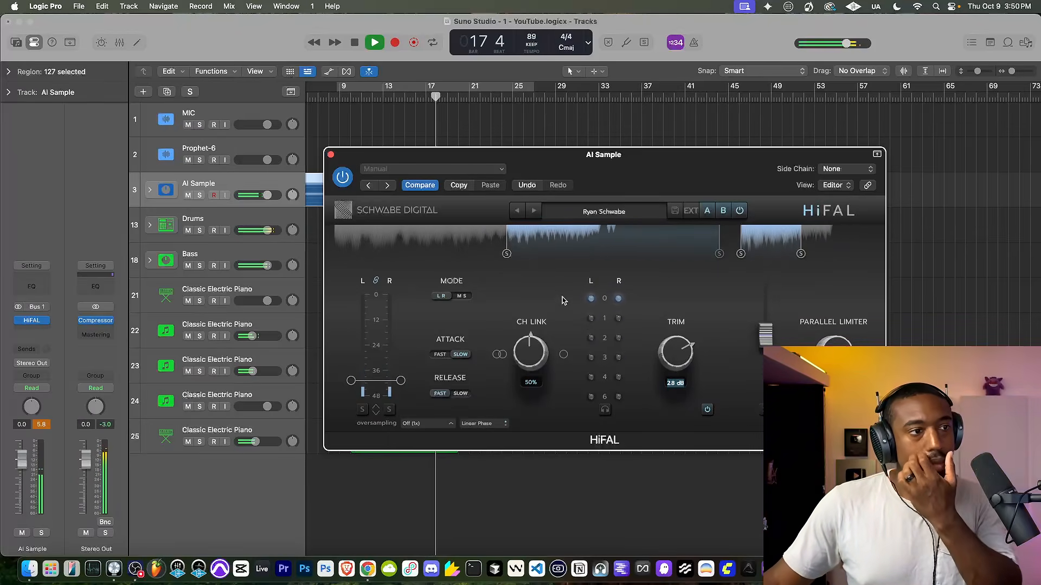
{"action": "left_click", "coordinate": [331, 155]}
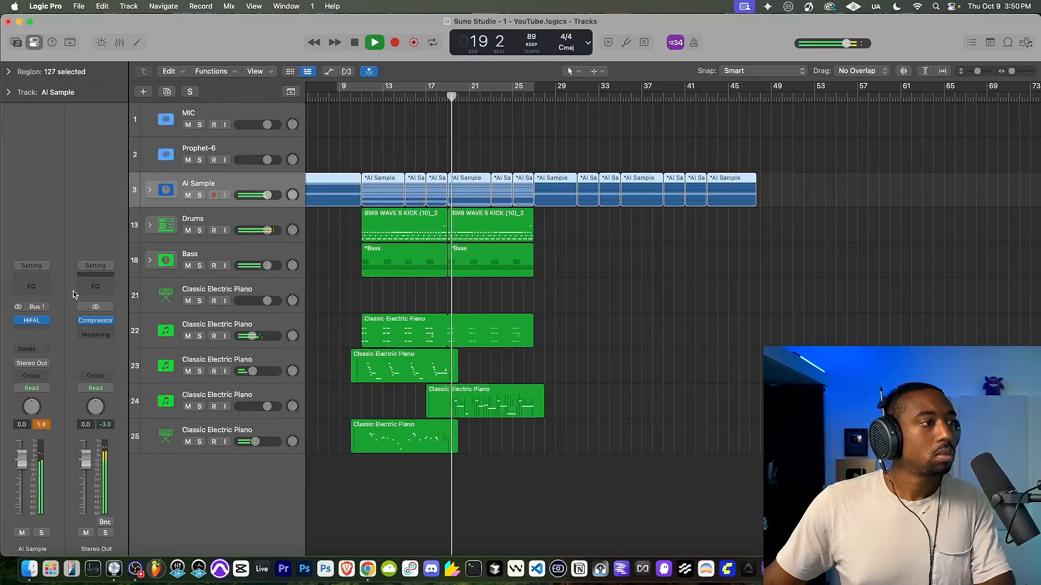
Step: Compare the AI Sample stack's sound with its HiFAL plug-in bypassed and active, then close the plug-in window
{"action": "left_click", "coordinate": [34, 321]}
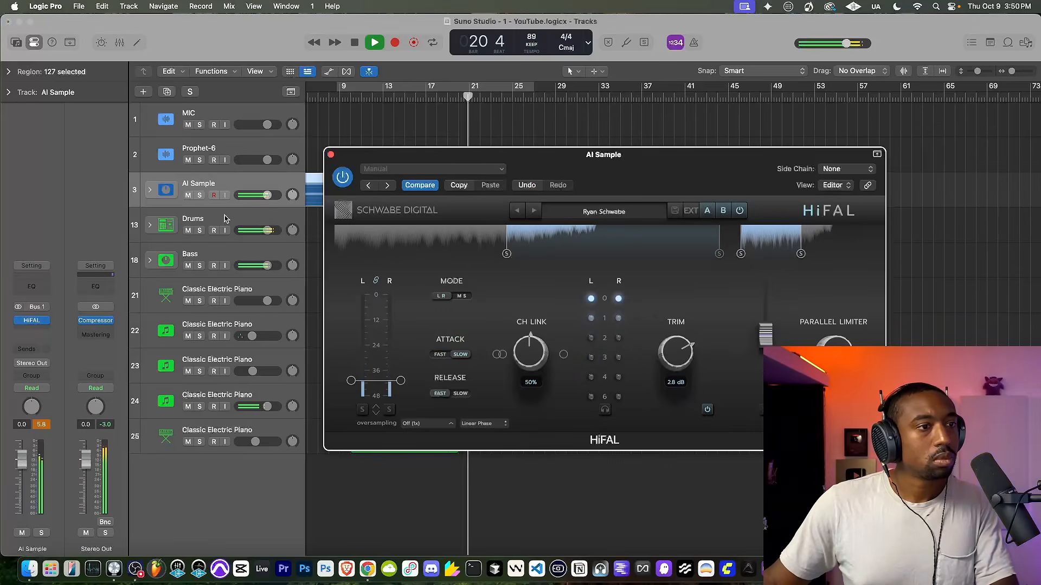
{"action": "left_click", "coordinate": [343, 179]}
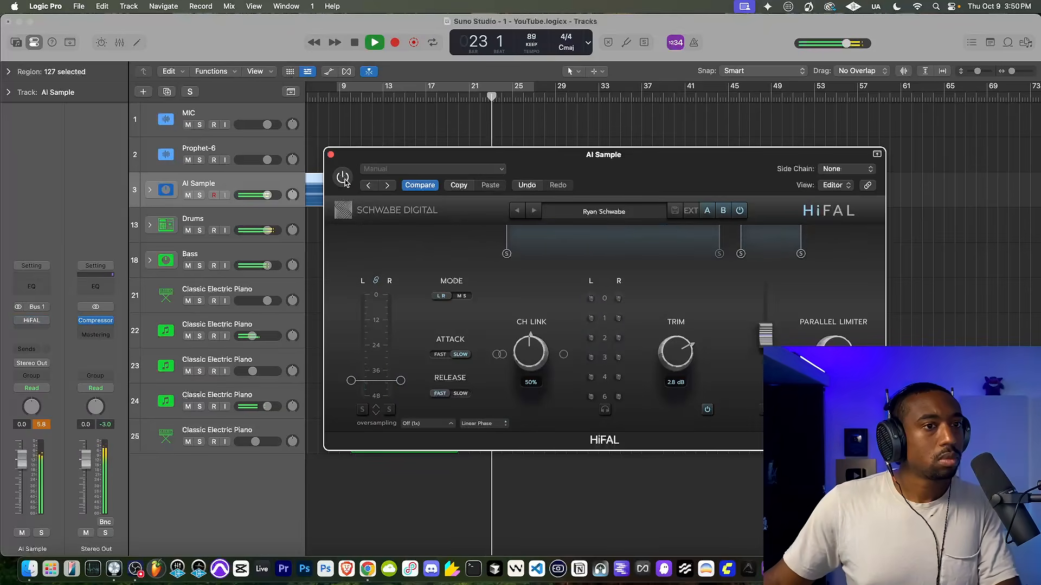
{"action": "left_click", "coordinate": [330, 155]}
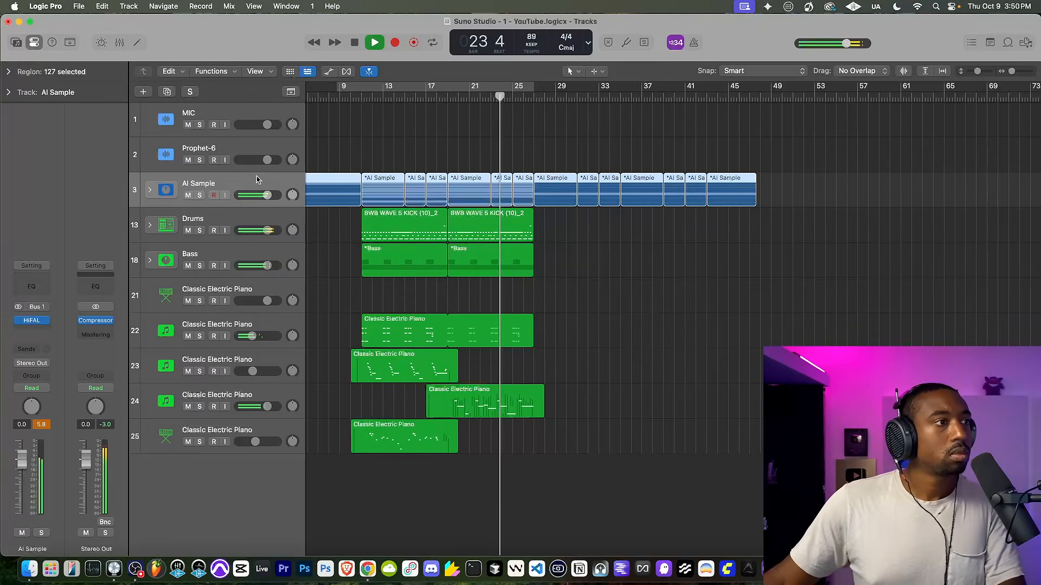
Step: Select the Synth stem inside the AI Sample stack, stop playback and turn on the MIC track's input monitoring
{"action": "left_click", "coordinate": [151, 190]}
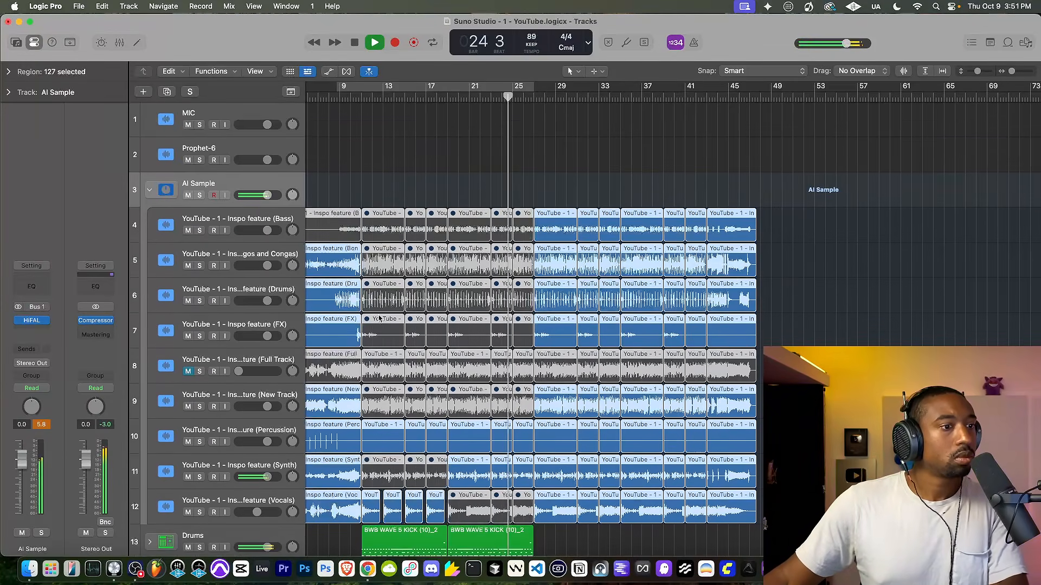
{"action": "scroll", "coordinate": [379, 320], "scroll_direction": "down", "scroll_amount": 3}
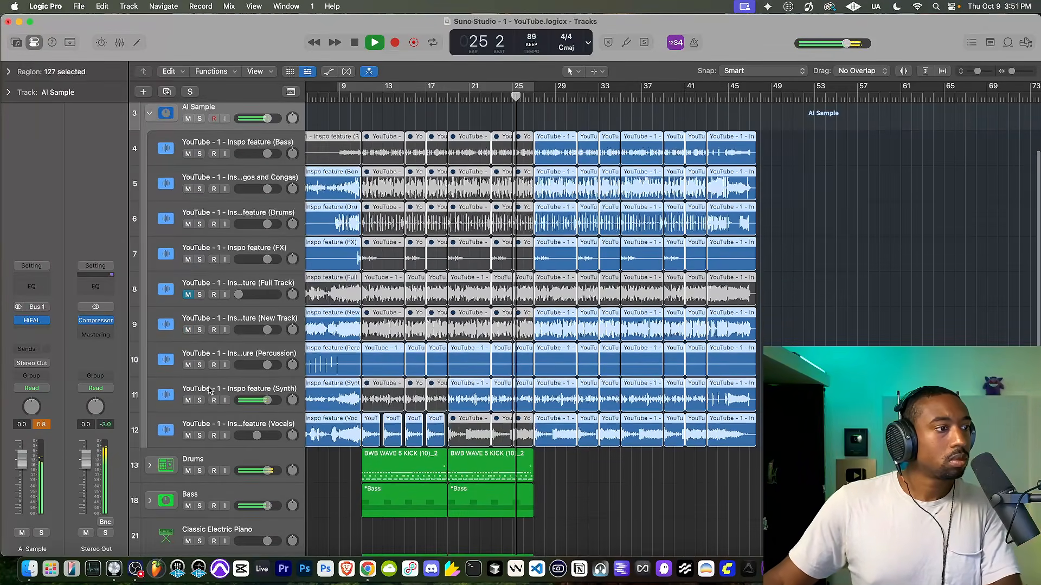
{"action": "left_click", "coordinate": [260, 393]}
{"action": "scroll", "coordinate": [187, 139], "scroll_direction": "up", "scroll_amount": 3}
{"action": "key", "text": "space"}
{"action": "left_click", "coordinate": [200, 126]}
{"action": "left_click", "coordinate": [200, 125]}
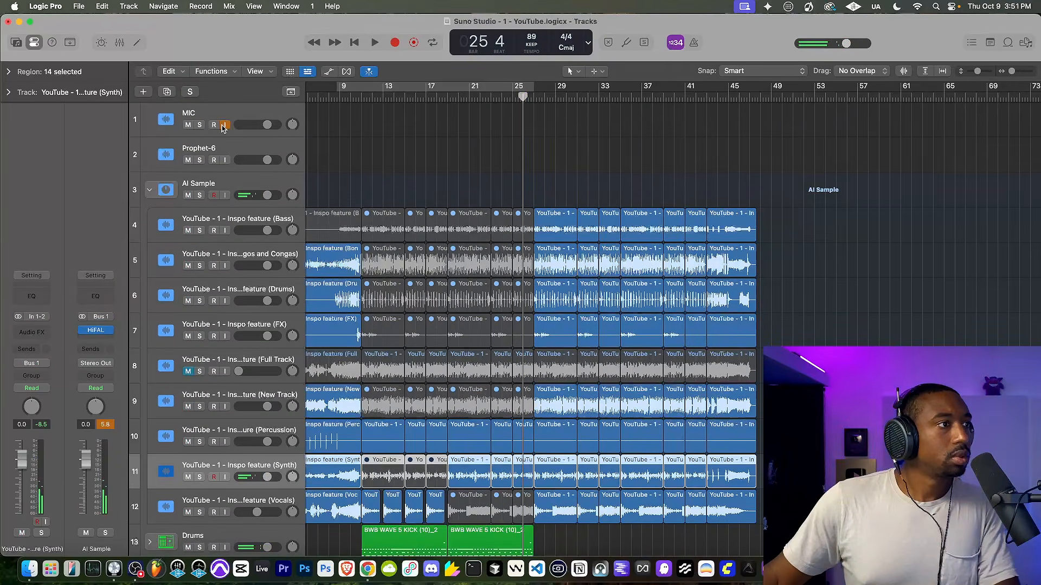
Step: Solo the Synth stem along with the MIC track and play the stem from bar 19
{"action": "left_click", "coordinate": [361, 96]}
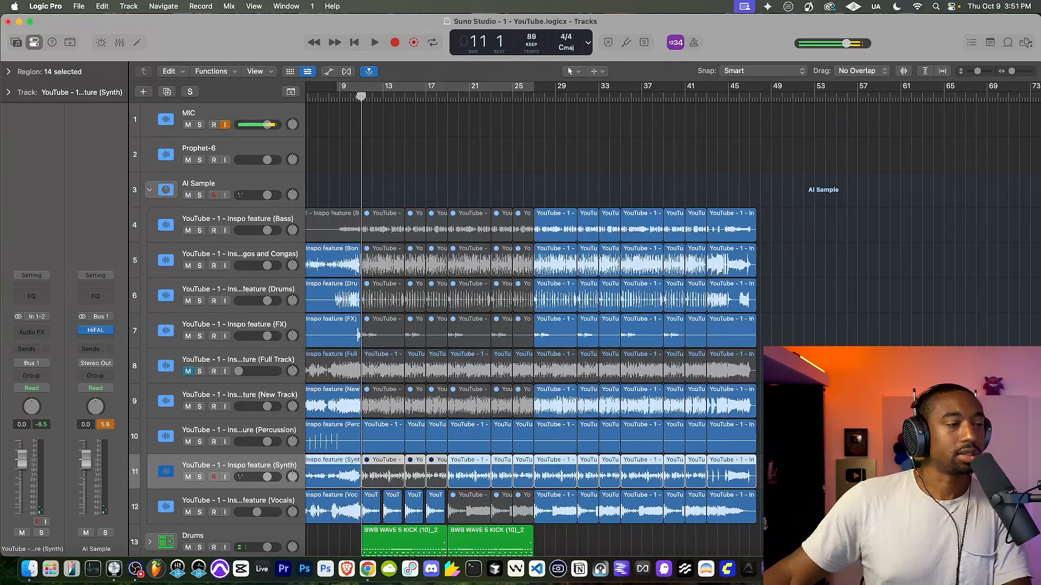
{"action": "key", "text": "space"}
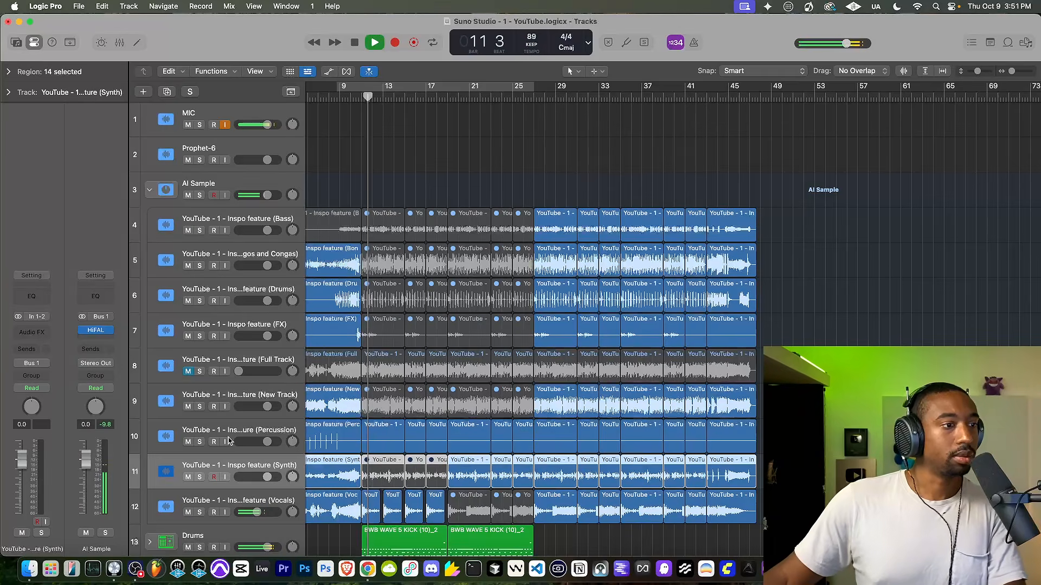
{"action": "left_click", "coordinate": [446, 98]}
{"action": "key", "text": "space"}
{"action": "left_click", "coordinate": [199, 477]}
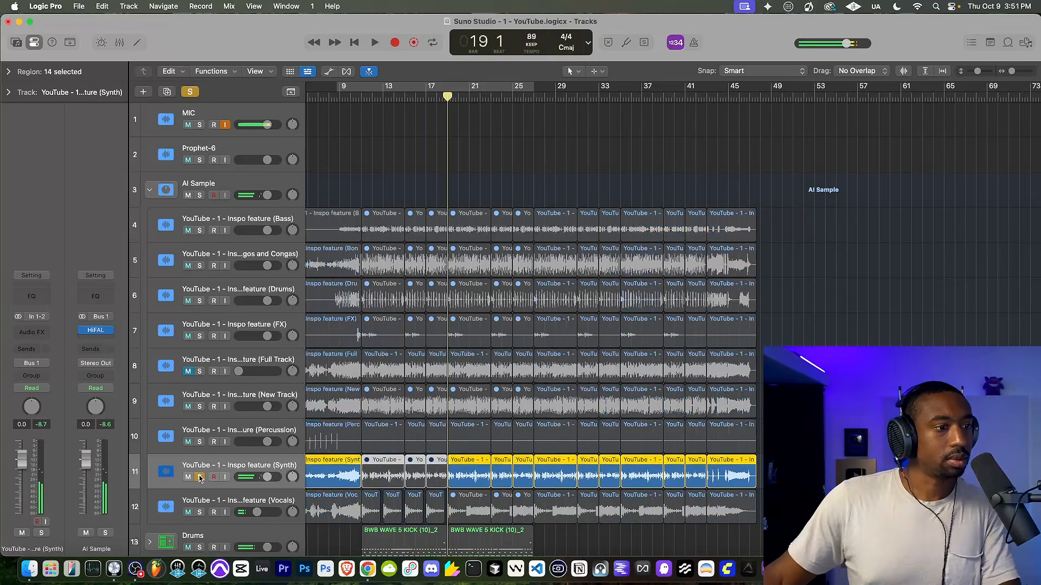
{"action": "key", "text": "space"}
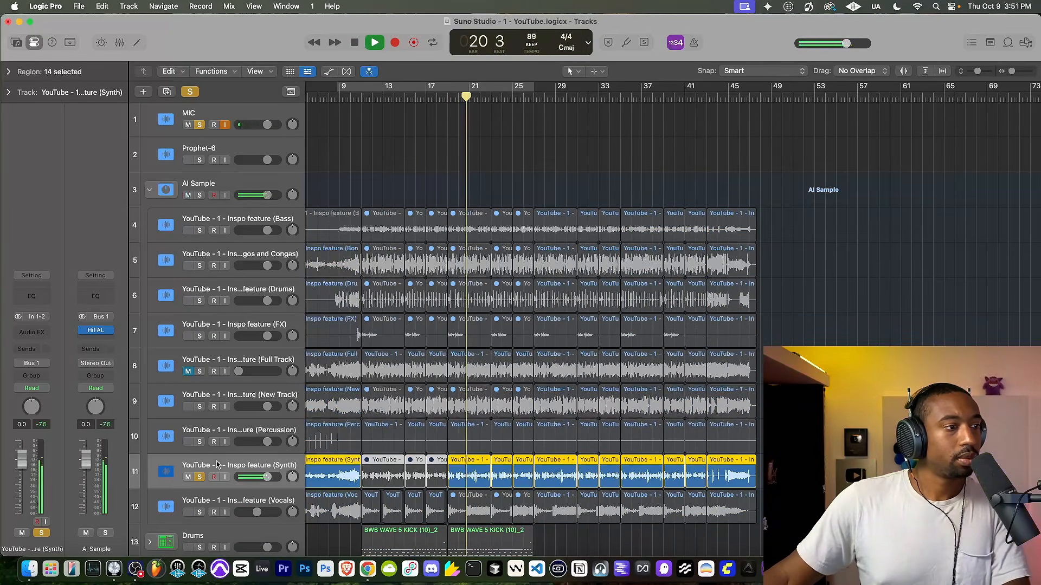
Step: Insert a Compressor on the Synth stem and close its window
{"action": "left_click", "coordinate": [45, 333]}
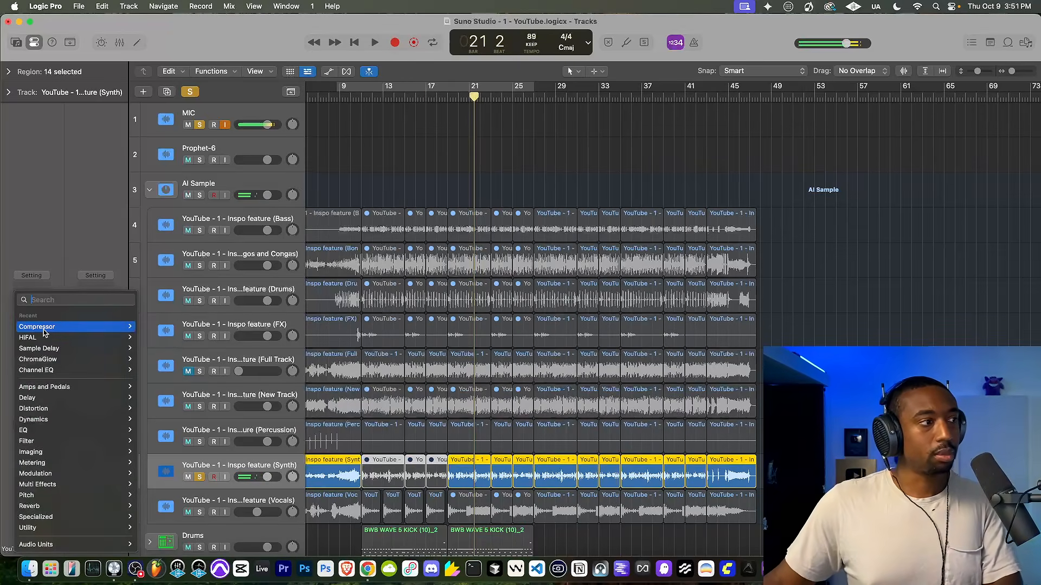
{"action": "left_click", "coordinate": [43, 329]}
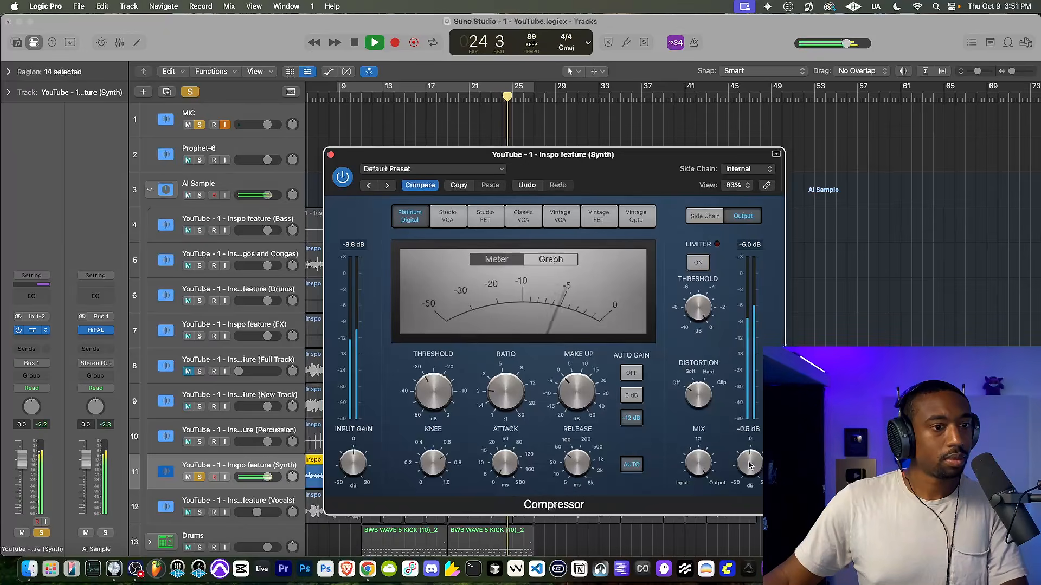
{"action": "left_click", "coordinate": [331, 155]}
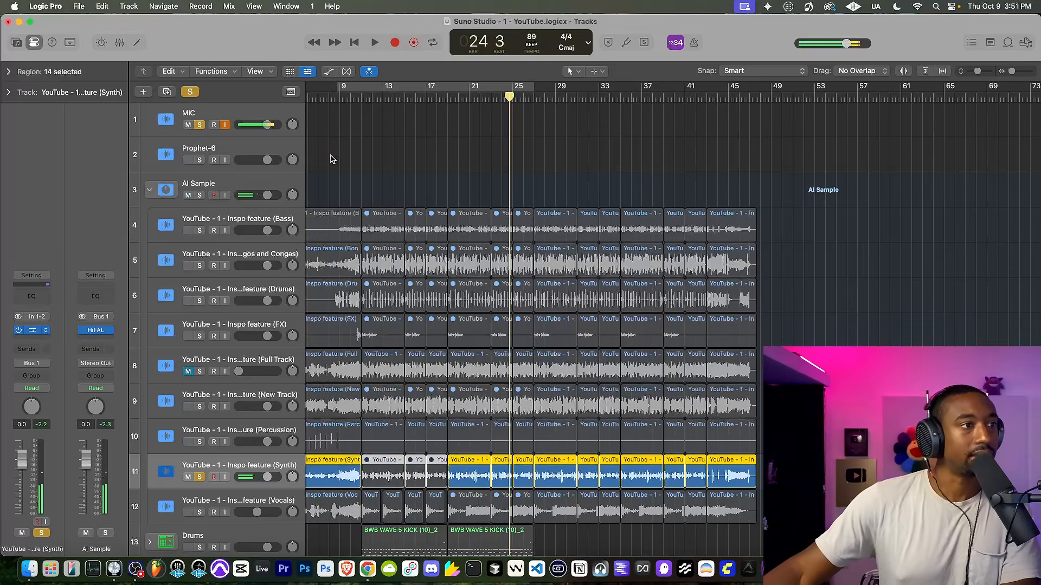
Step: Add a Sample Delay after the Synth stem's Compressor, with the right channel delayed by about 1304 samples
{"action": "key", "text": "space"}
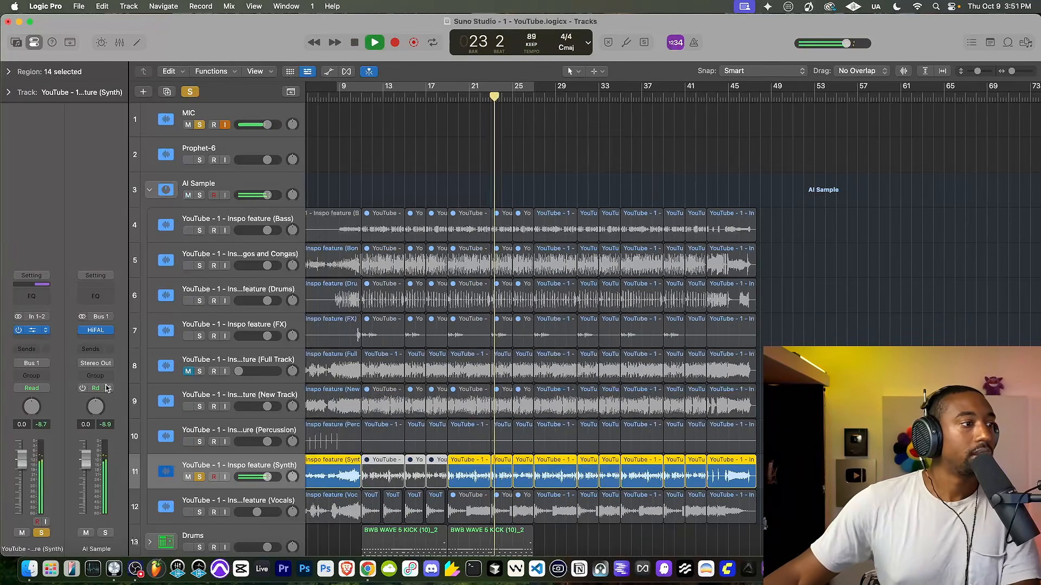
{"action": "left_click", "coordinate": [37, 340]}
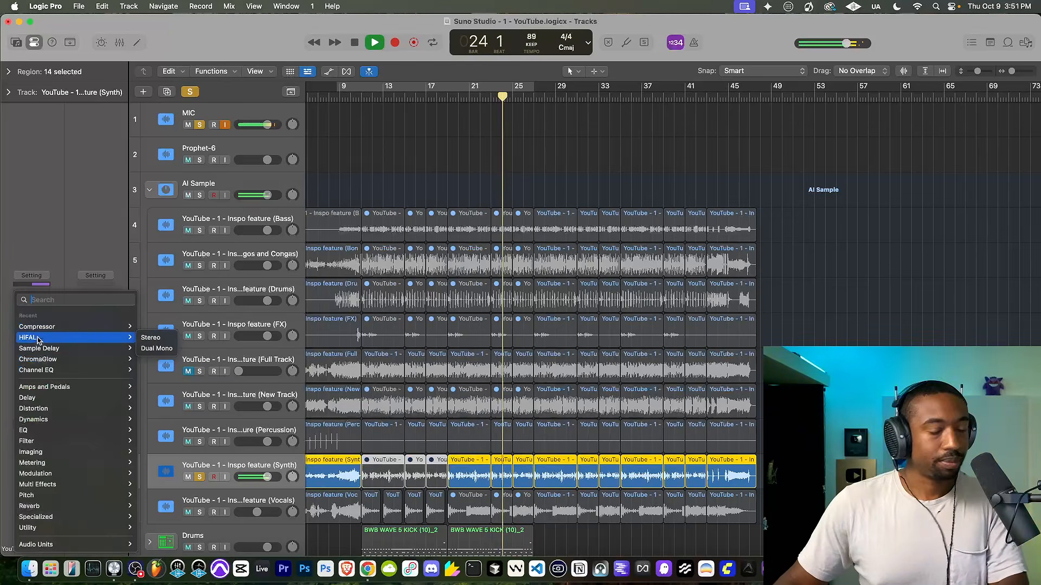
{"action": "left_click", "coordinate": [38, 338]}
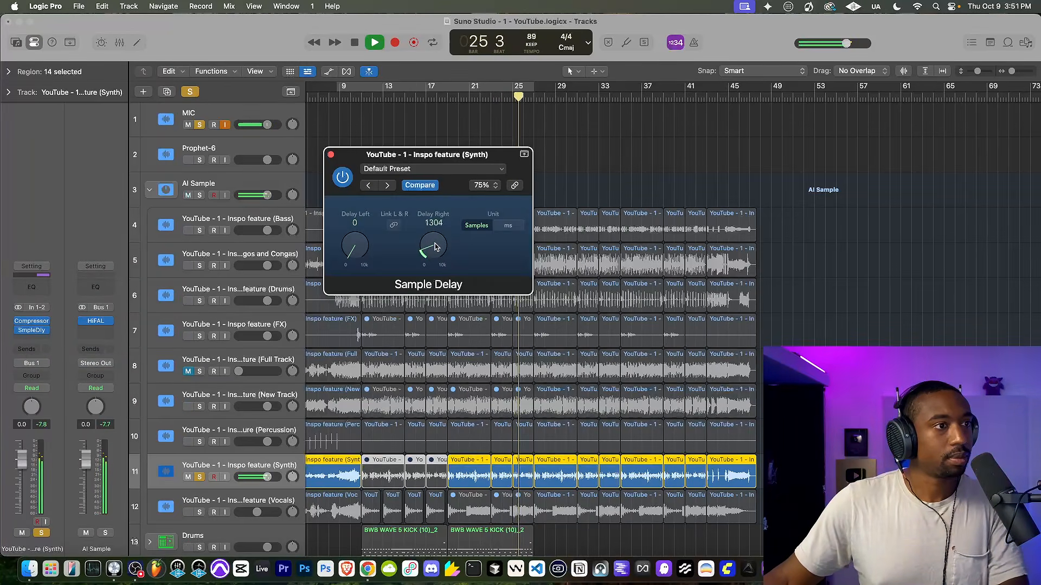
{"action": "left_click", "coordinate": [331, 155]}
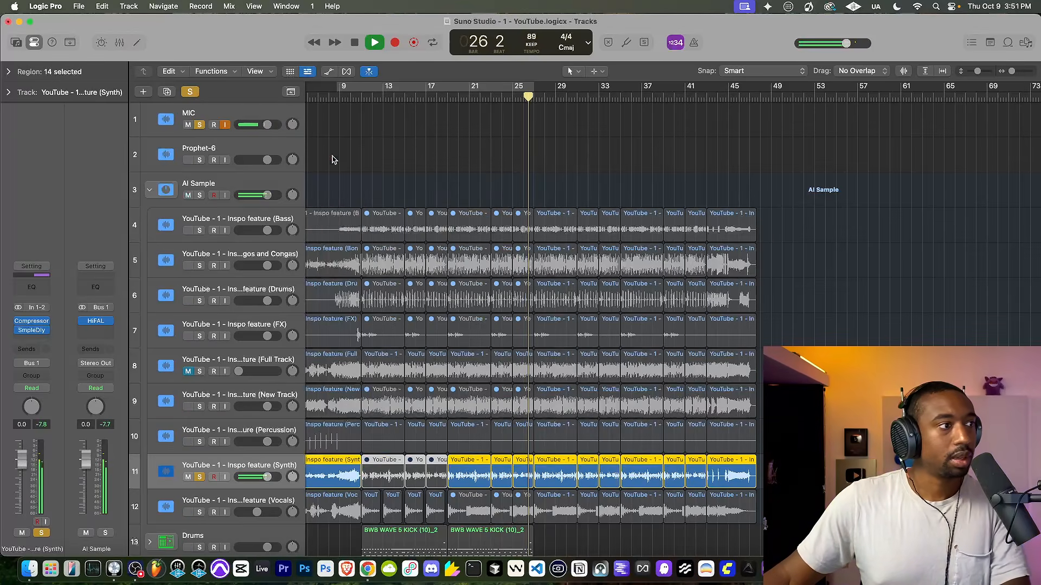
Step: Insert HiFAL after the Synth stem's Sample Delay and lower its threshold to about -38.9 dB
{"action": "left_click", "coordinate": [33, 337]}
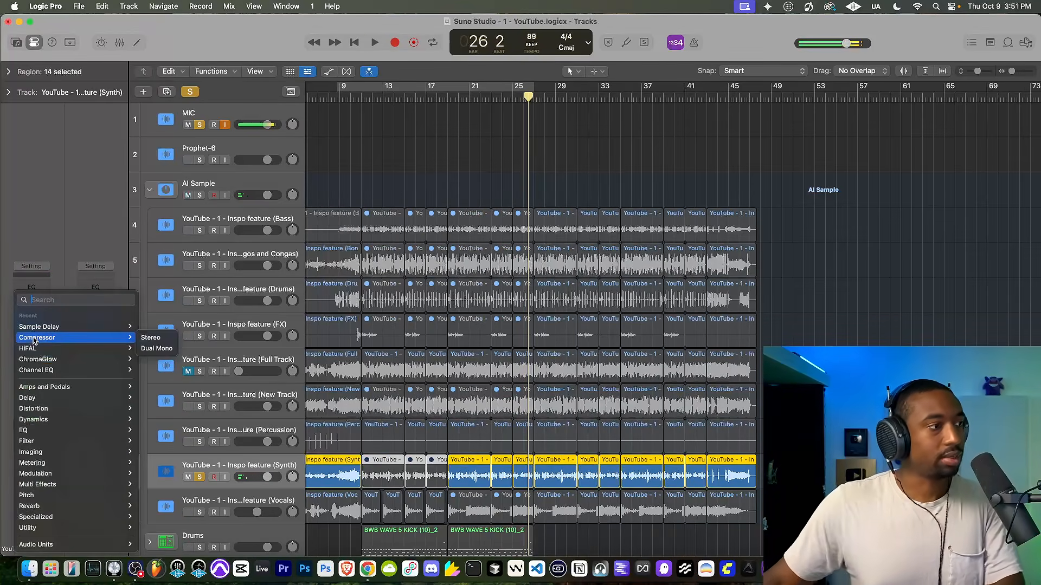
{"action": "left_click", "coordinate": [154, 349]}
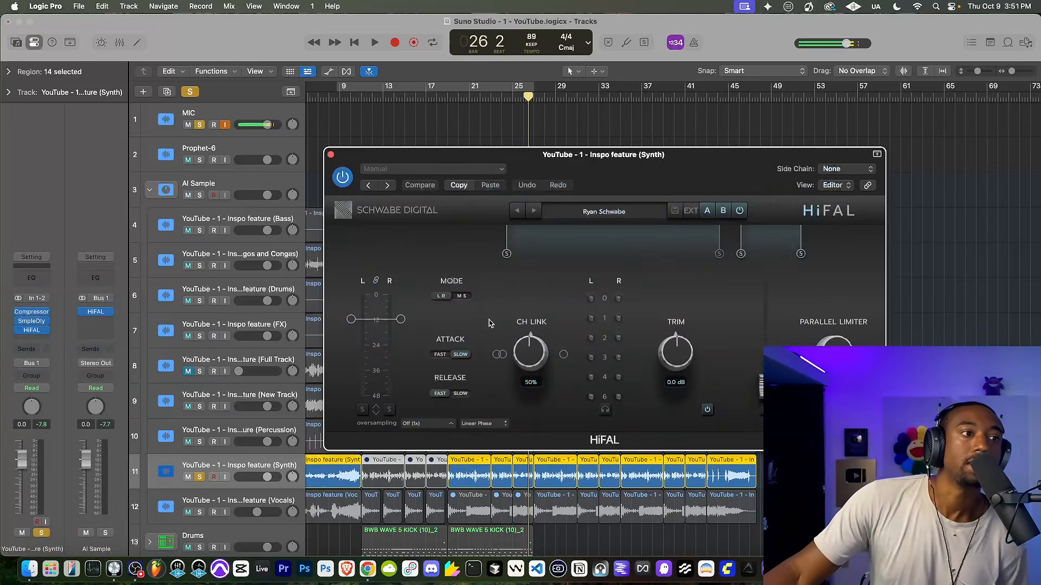
{"action": "key", "text": "space"}
{"action": "left_click_drag", "start_coordinate": [376, 347], "coordinate": [380, 386]}
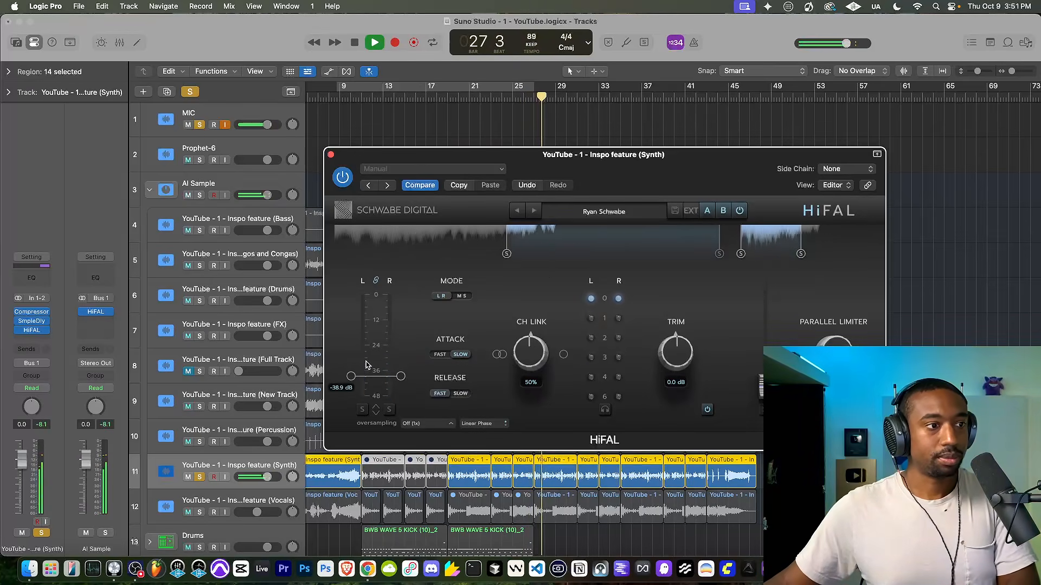
{"action": "left_click", "coordinate": [331, 155]}
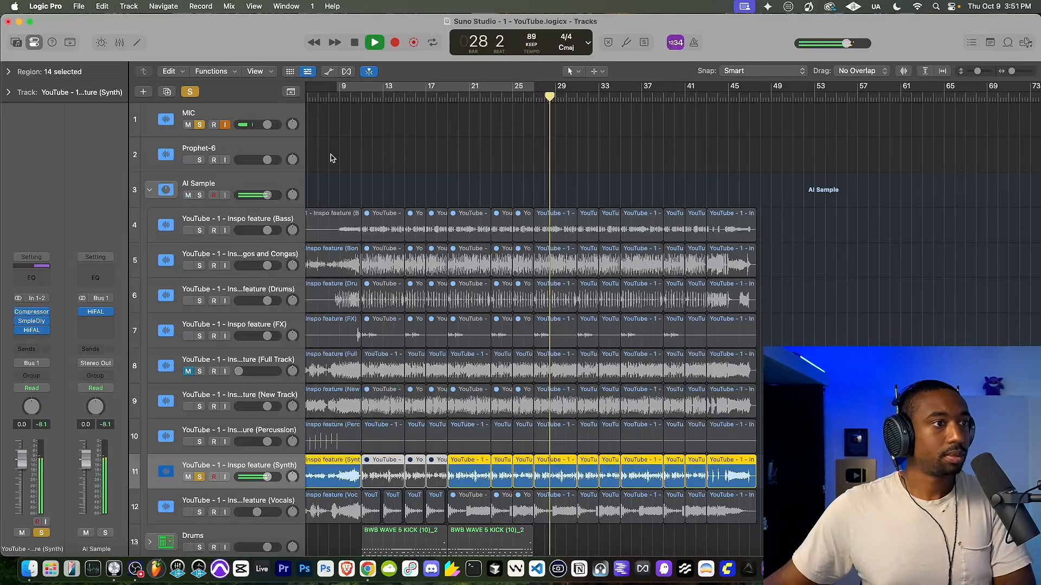
Step: Select the AI Sample stack, stop playback and turn off solo on the Synth stem and the MIC track
{"action": "left_click", "coordinate": [195, 188]}
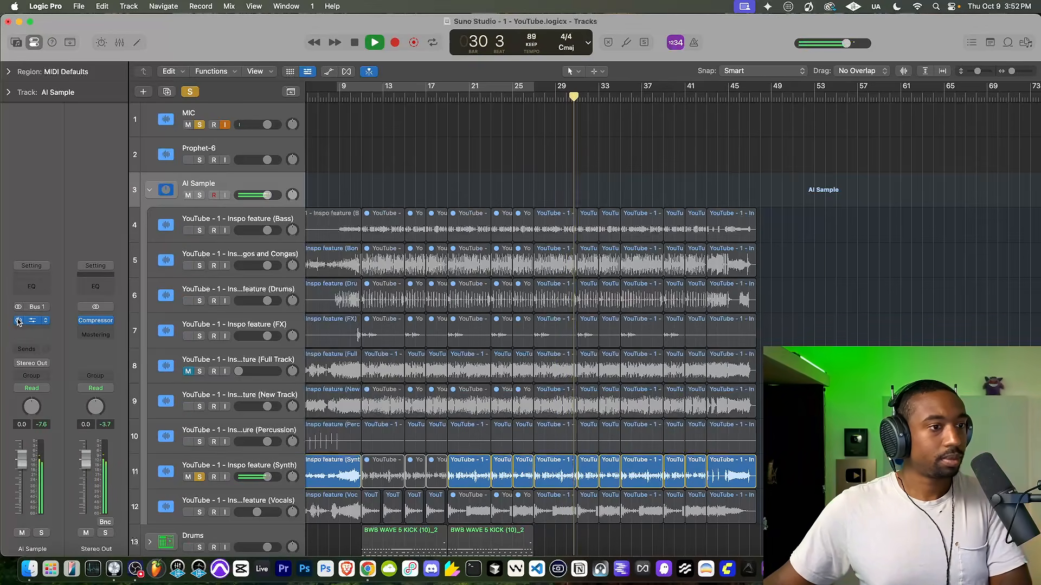
{"action": "scroll", "coordinate": [200, 380], "scroll_direction": "down", "scroll_amount": 2}
{"action": "scroll", "coordinate": [200, 380], "scroll_direction": "left", "scroll_amount": 1}
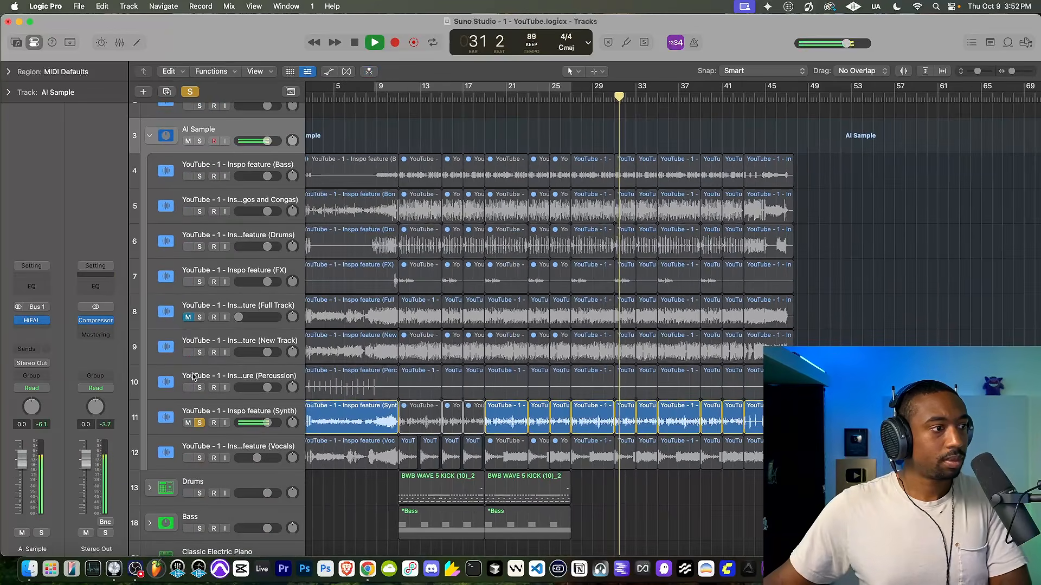
{"action": "left_click", "coordinate": [200, 423]}
{"action": "key", "text": "space"}
{"action": "scroll", "coordinate": [199, 163], "scroll_direction": "up", "scroll_amount": 2}
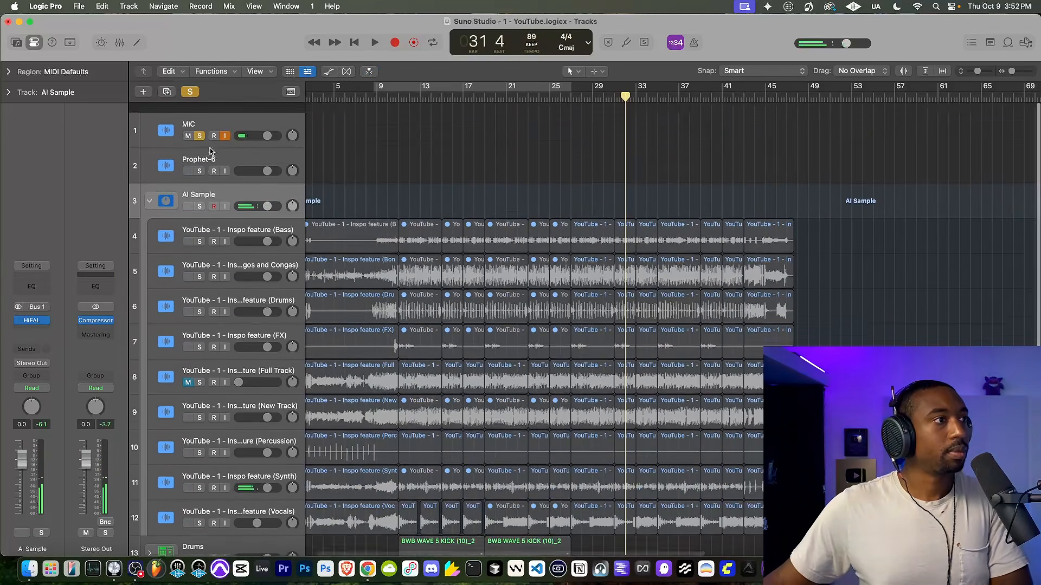
{"action": "left_click", "coordinate": [199, 125]}
{"action": "left_click", "coordinate": [199, 125]}
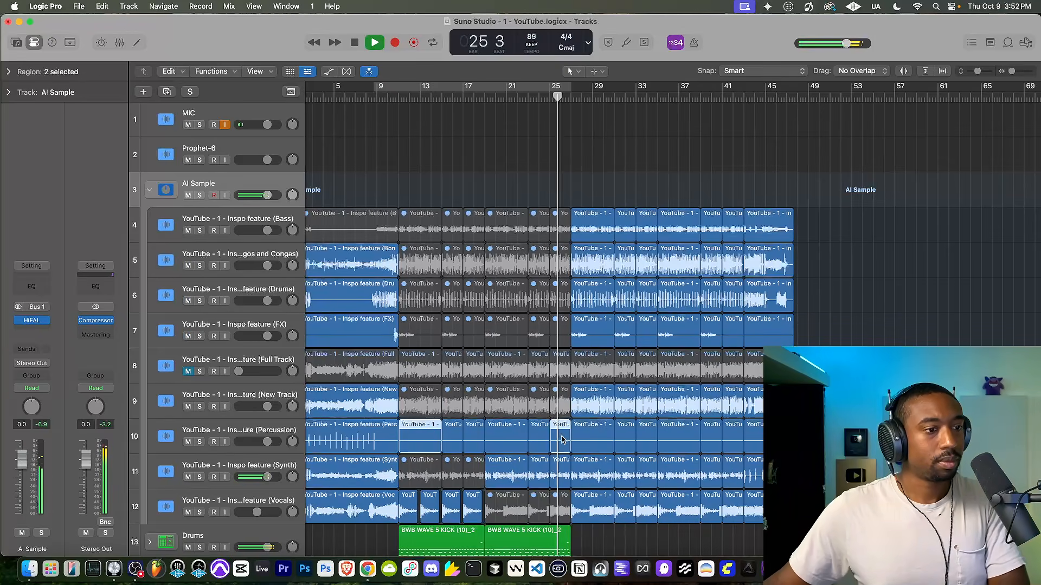
Step: Delete the Percussion stem's regions between bars 11 and 27
{"action": "key", "text": "Delete"}
{"action": "scroll", "coordinate": [455, 442], "scroll_direction": "down", "scroll_amount": 5}
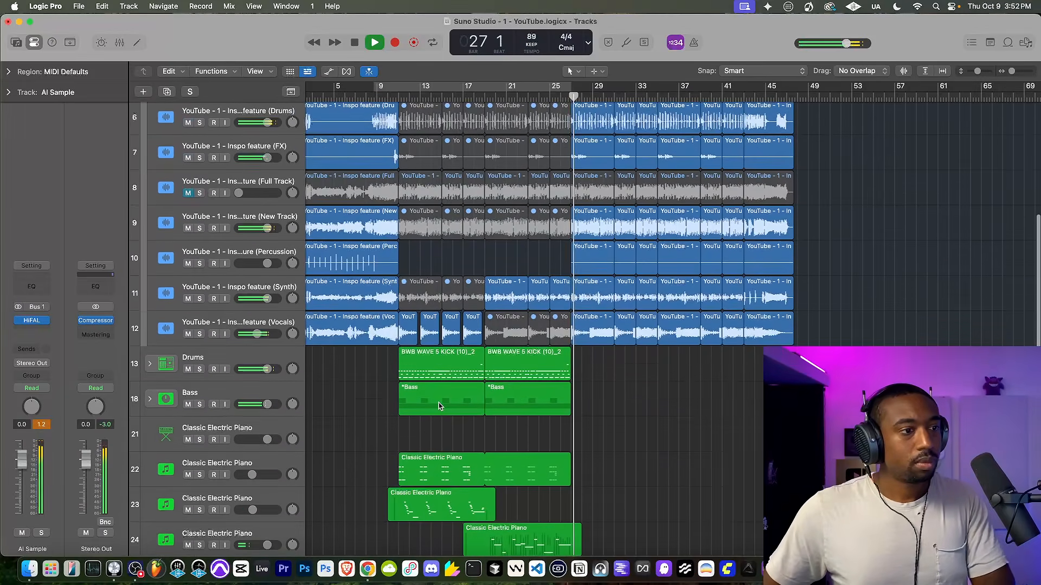
{"action": "scroll", "coordinate": [450, 428], "scroll_direction": "down", "scroll_amount": 2}
{"action": "scroll", "coordinate": [439, 405], "scroll_direction": "up", "scroll_amount": 3}
{"action": "scroll", "coordinate": [439, 405], "scroll_direction": "up", "scroll_amount": 3}
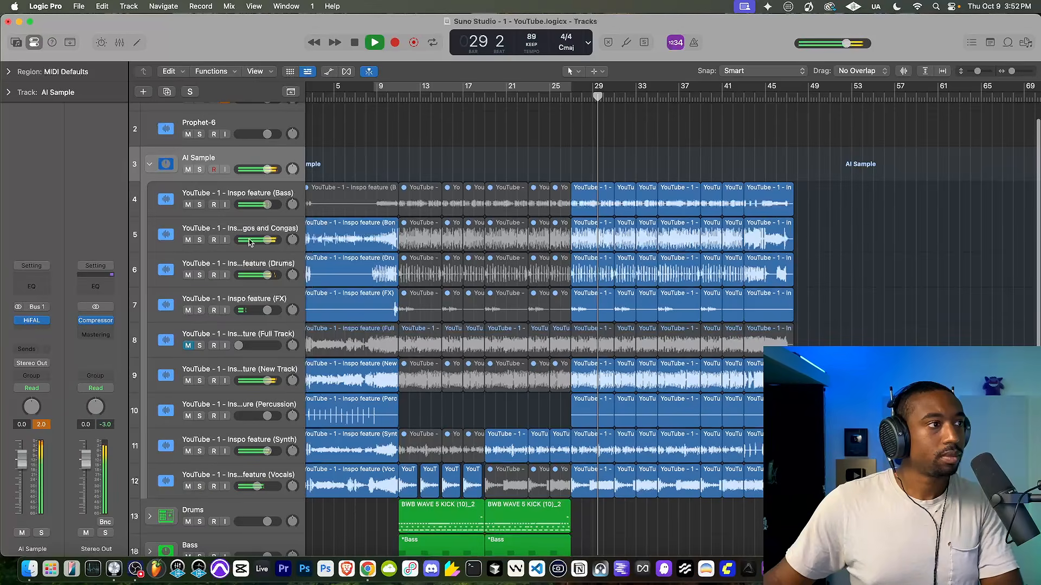
Step: Bypass the AI Sample stack's HiFAL plug-in and lower the stack's volume to -4.6 dB
{"action": "mouse_move", "coordinate": [20, 323]}
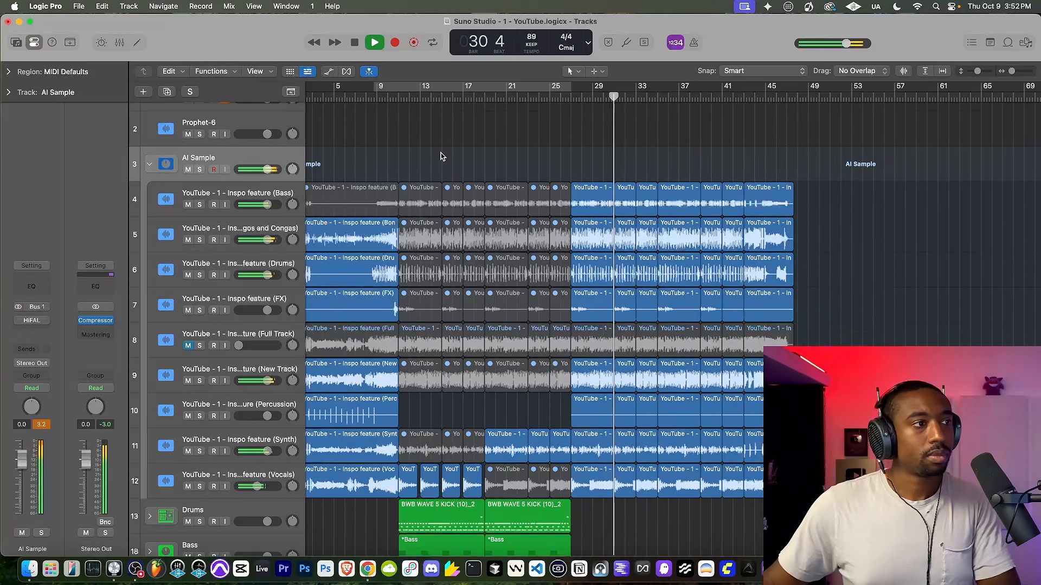
{"action": "scroll", "coordinate": [407, 203], "scroll_direction": "up", "scroll_amount": 1}
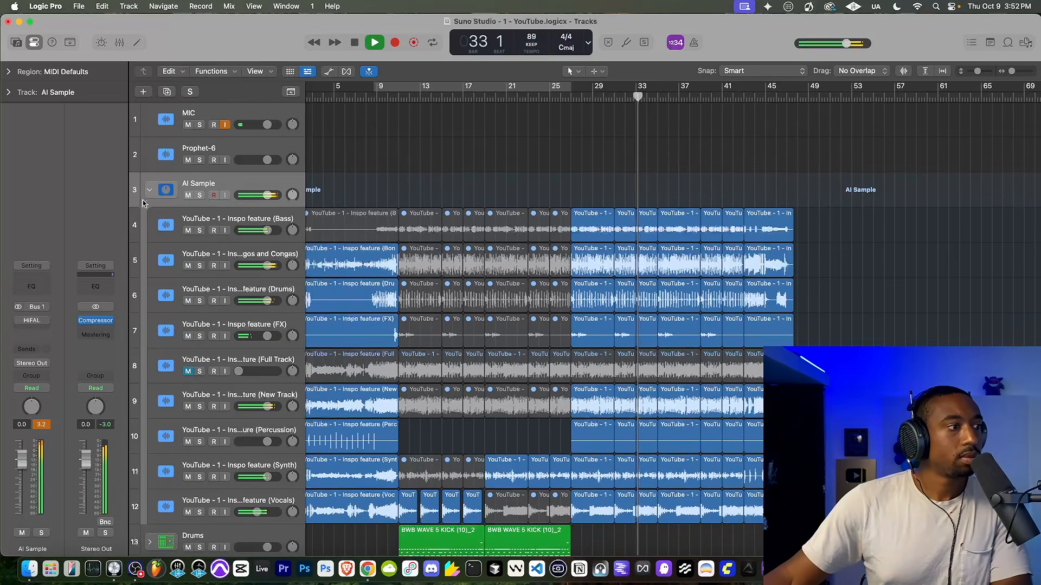
{"action": "left_click", "coordinate": [46, 425]}
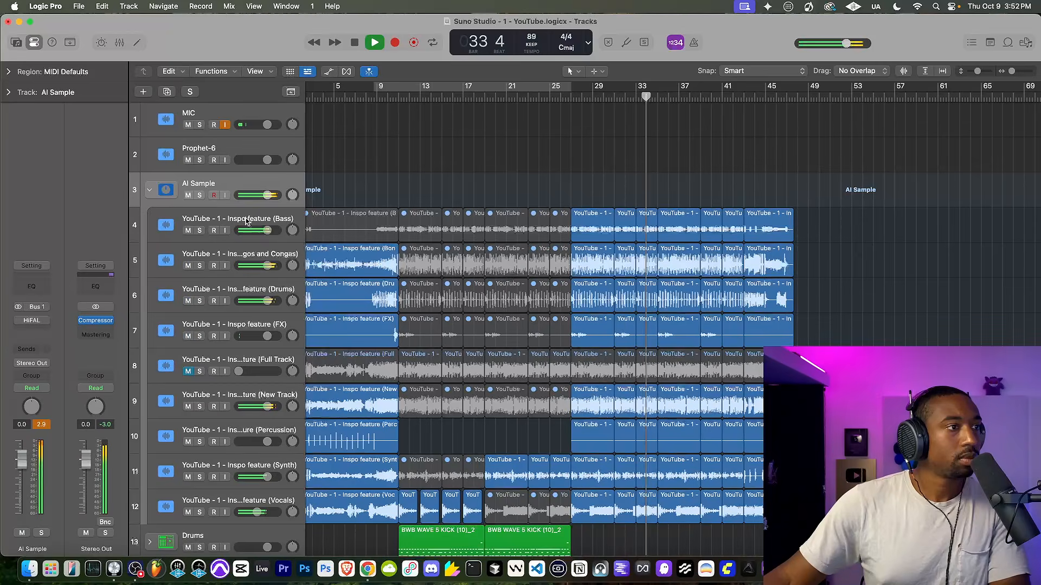
{"action": "left_click_drag", "start_coordinate": [22, 464], "coordinate": [21, 467]}
{"action": "left_click_drag", "start_coordinate": [261, 195], "coordinate": [260, 195]}
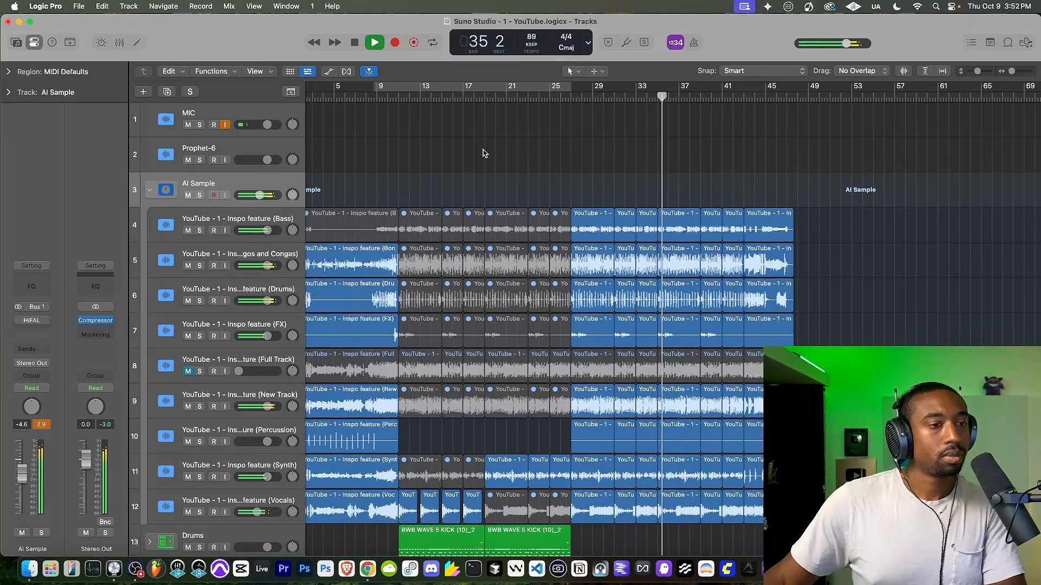
Step: Stop playback and listen to the arrangement's intro from about bar 4
{"action": "scroll", "coordinate": [488, 127], "scroll_direction": "left", "scroll_amount": 2}
{"action": "key", "text": "space"}
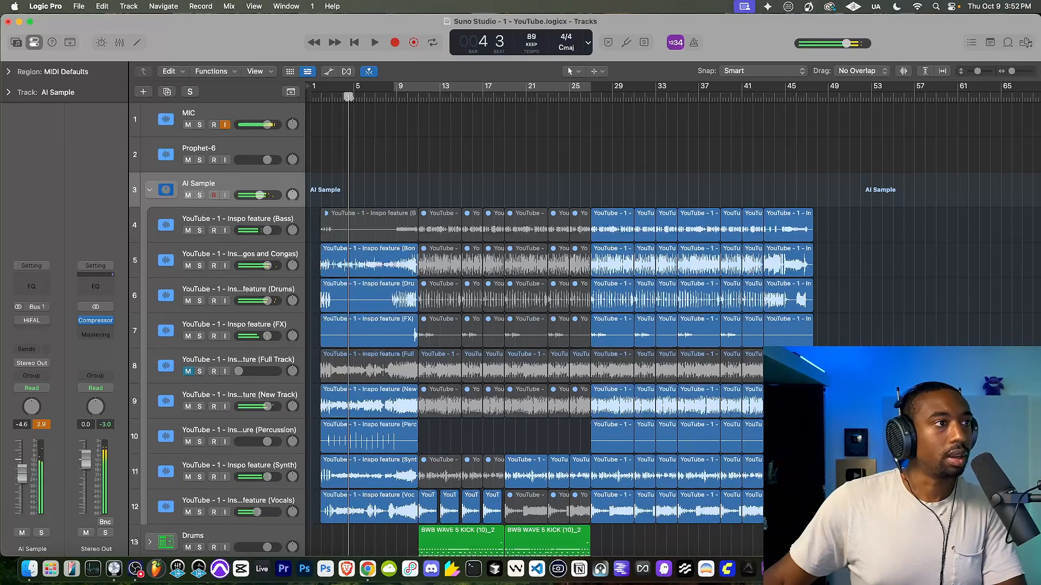
{"action": "left_click", "coordinate": [352, 45]}
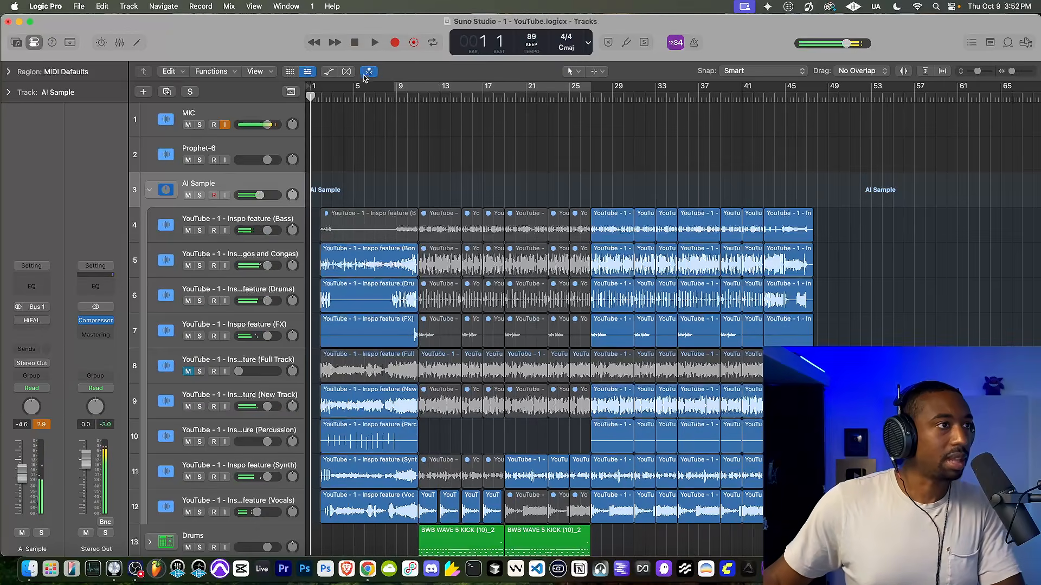
{"action": "left_click", "coordinate": [343, 96]}
{"action": "key", "text": "space"}
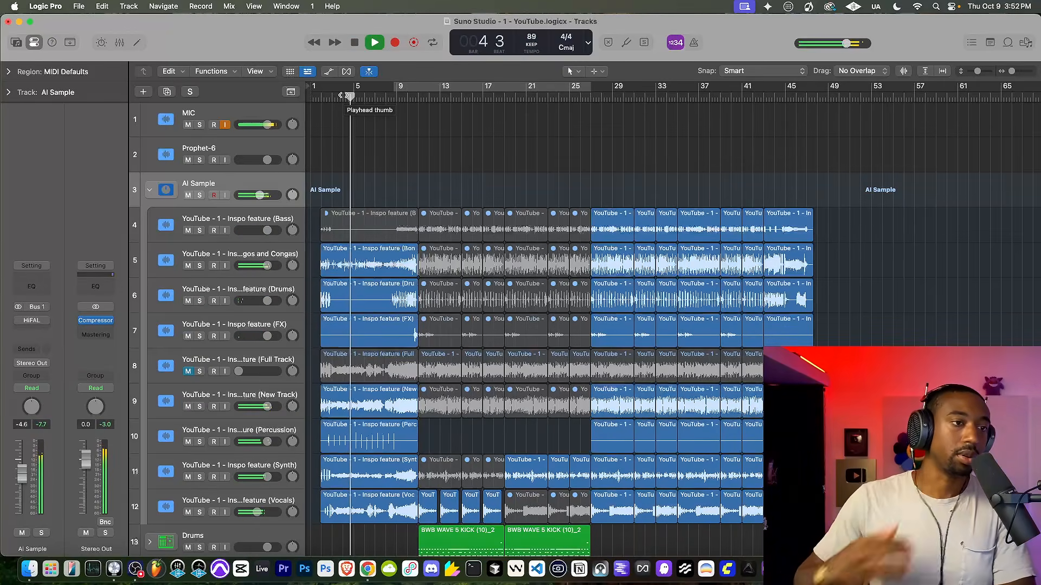
{"action": "scroll", "coordinate": [492, 179], "scroll_direction": "down", "scroll_amount": 3}
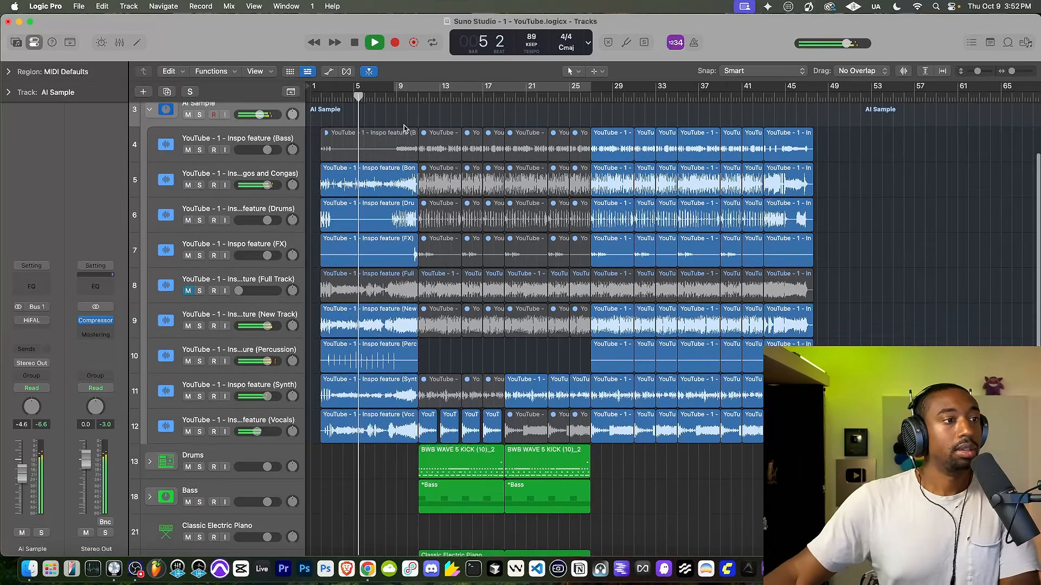
Step: Insert a Channel EQ on the AI Sample's Drums stem and slightly boost its low shelf around 74.5 Hz
{"action": "scroll", "coordinate": [584, 230], "scroll_direction": "down", "scroll_amount": 1}
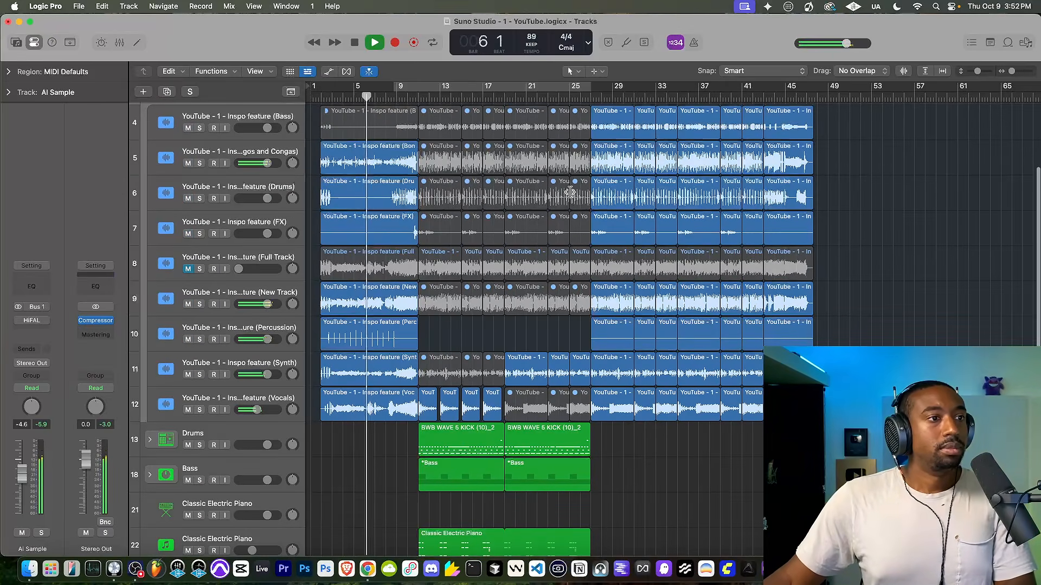
{"action": "scroll", "coordinate": [439, 205], "scroll_direction": "up", "scroll_amount": 1}
{"action": "scroll", "coordinate": [439, 205], "scroll_direction": "up", "scroll_amount": 1}
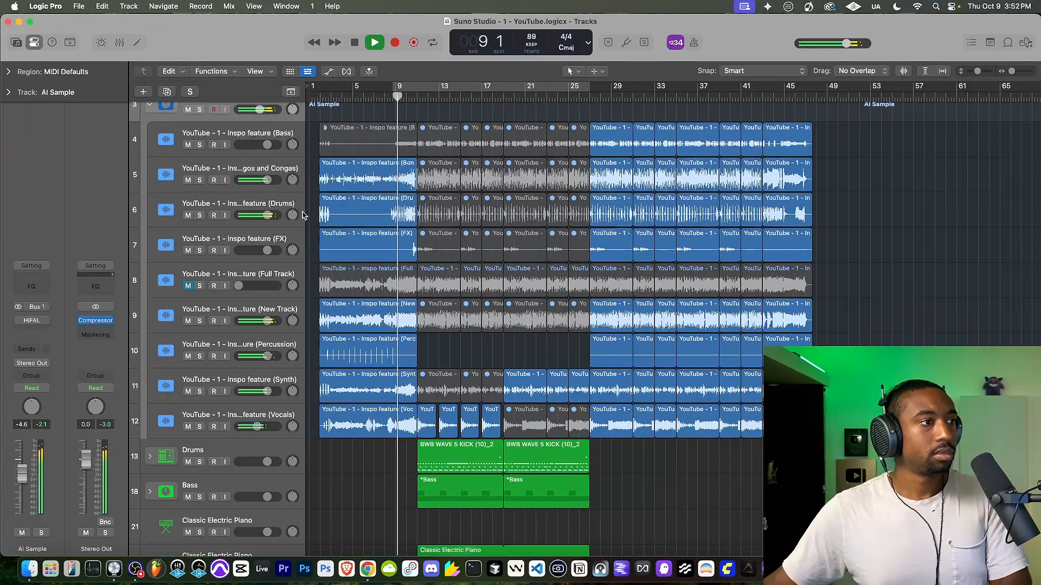
{"action": "left_click", "coordinate": [266, 216]}
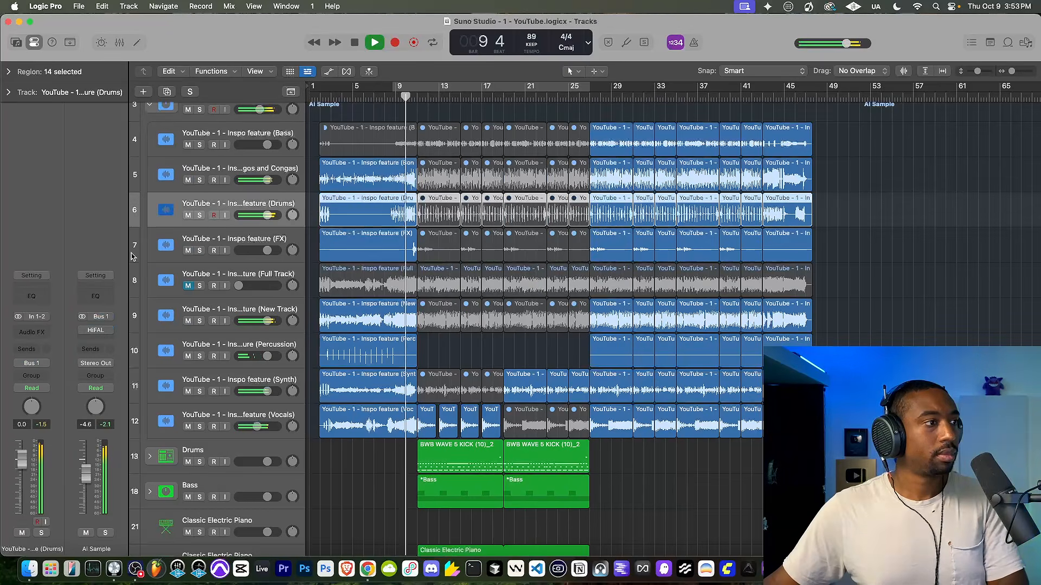
{"action": "left_click", "coordinate": [32, 297]}
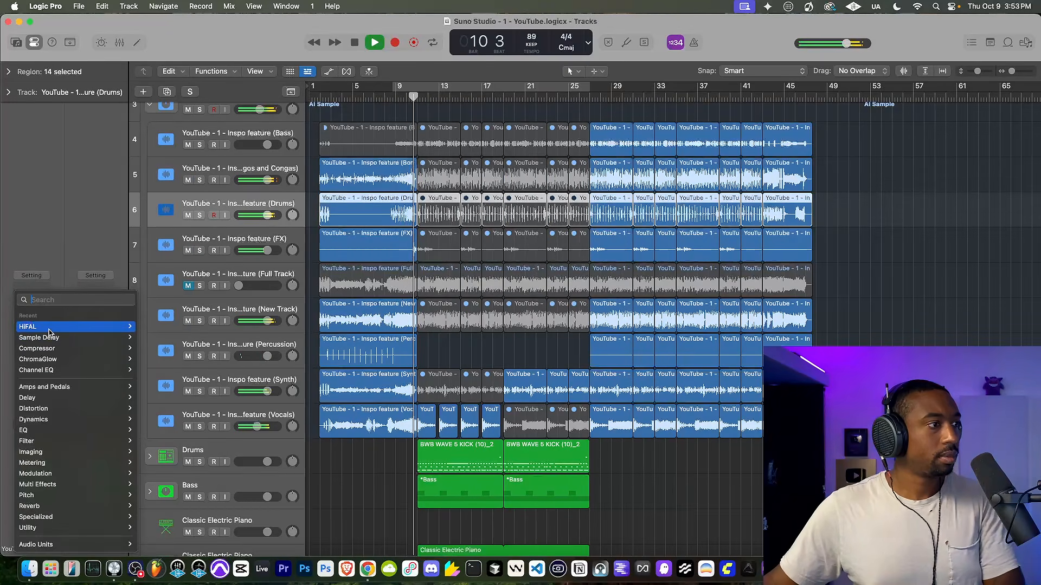
{"action": "left_click", "coordinate": [366, 284]}
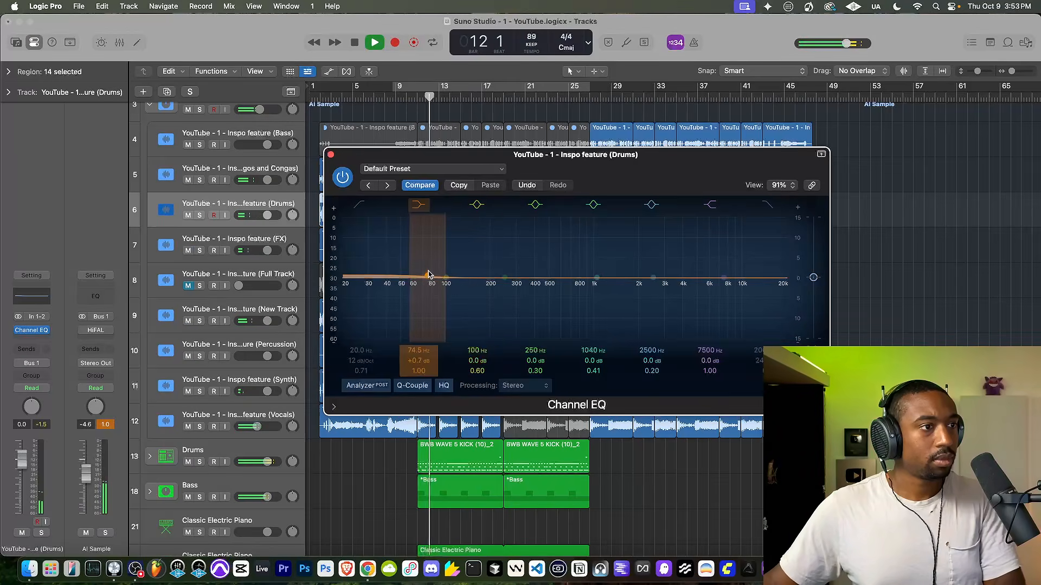
{"action": "left_click_drag", "start_coordinate": [429, 271], "coordinate": [429, 270]}
{"action": "left_click", "coordinate": [331, 156]}
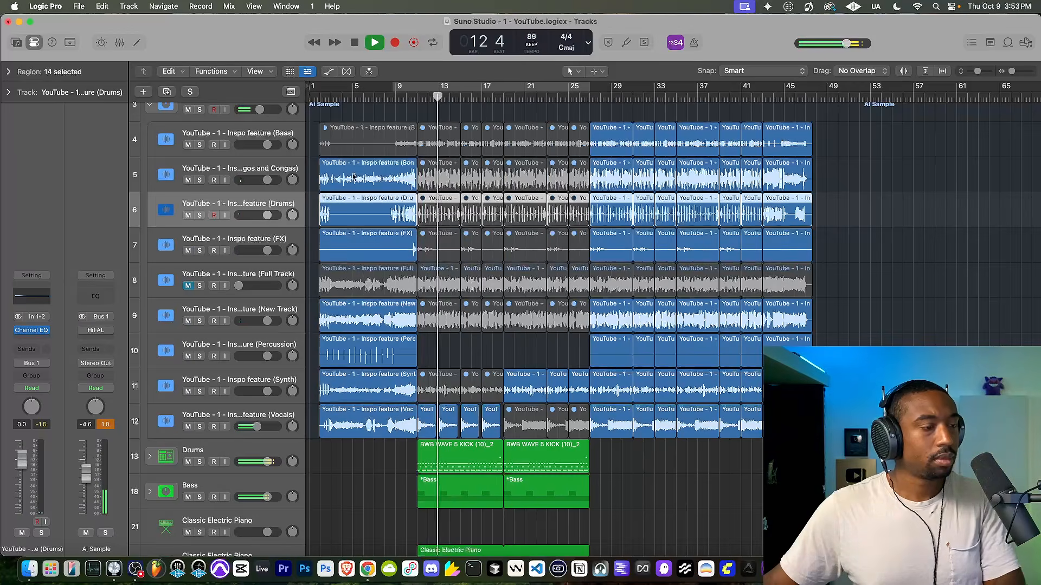
Step: Expand the Drums stack to adjust the Open hat 3 volume, and check the notes of its first region in the Piano Roll
{"action": "scroll", "coordinate": [412, 336], "scroll_direction": "up", "scroll_amount": 1}
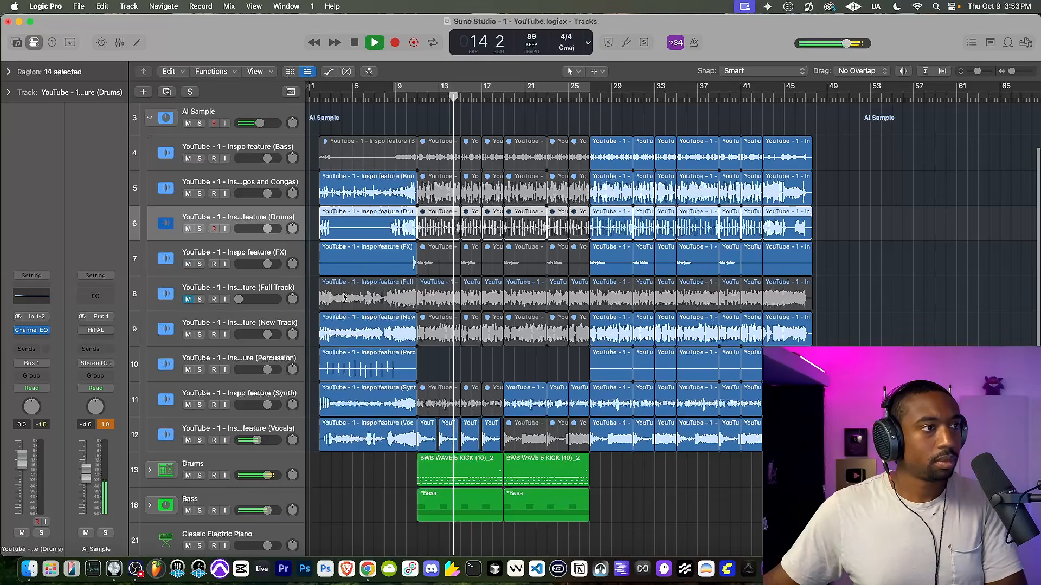
{"action": "scroll", "coordinate": [352, 407], "scroll_direction": "down", "scroll_amount": 5}
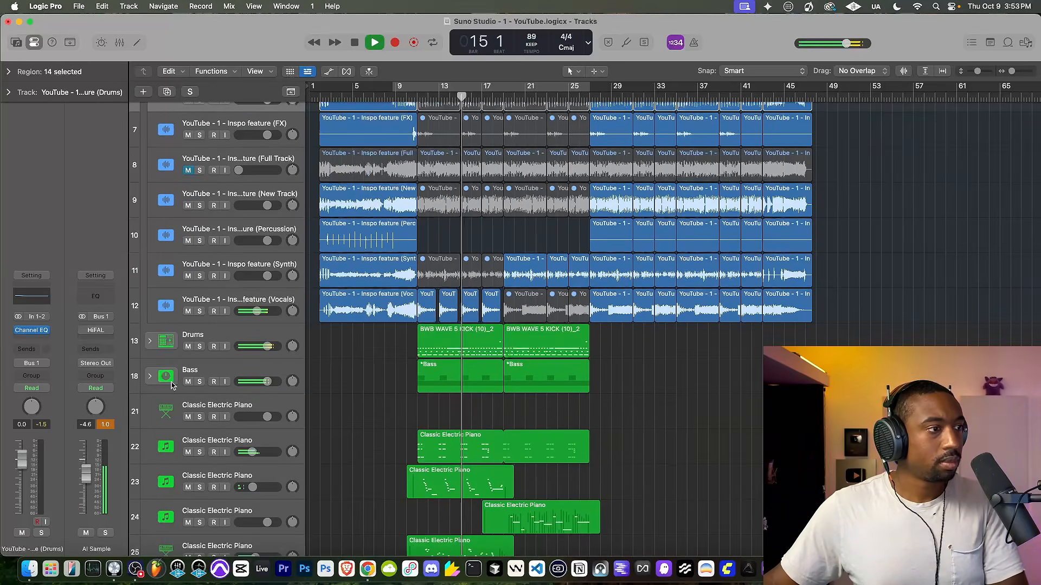
{"action": "left_click", "coordinate": [149, 341]}
{"action": "left_click_drag", "start_coordinate": [250, 488], "coordinate": [251, 490]}
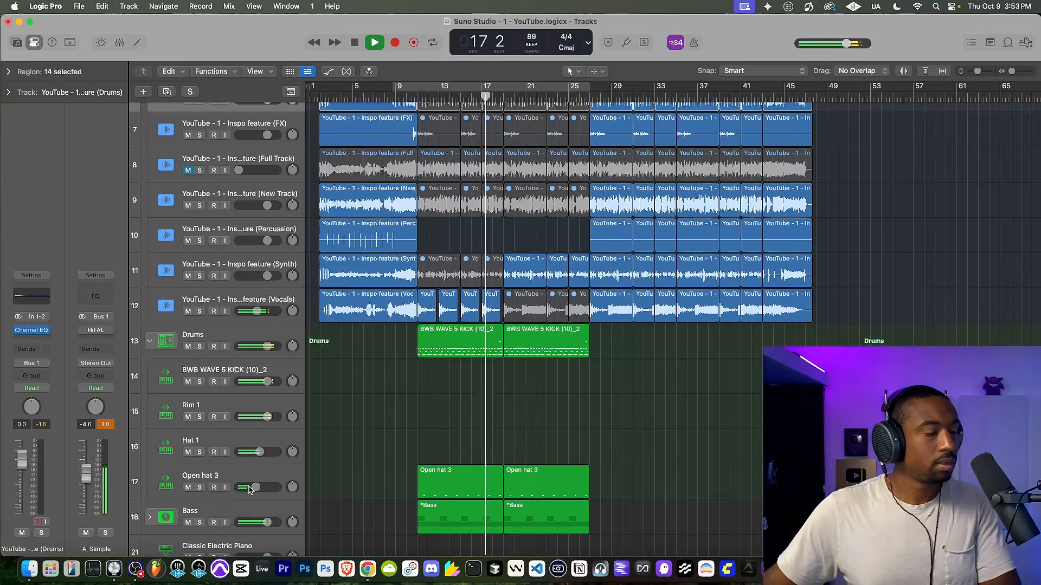
{"action": "double_click", "coordinate": [447, 480]}
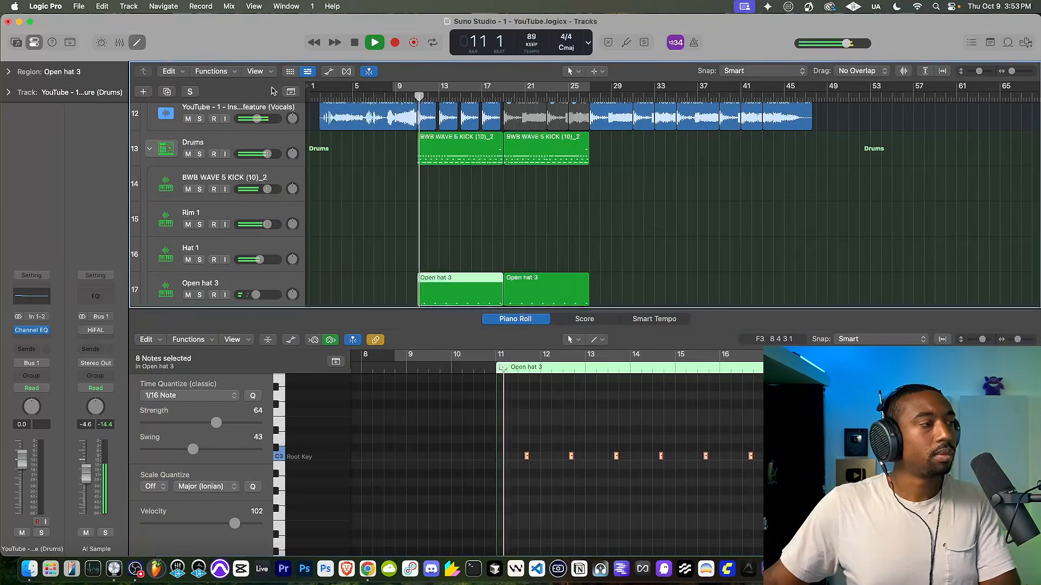
{"action": "left_click", "coordinate": [137, 43]}
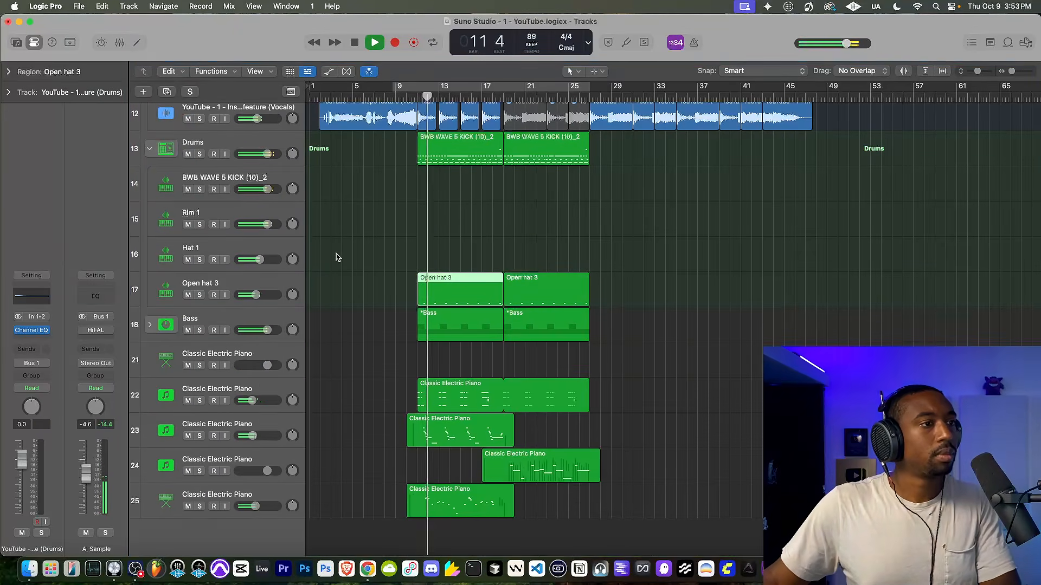
Step: Collapse the AI Sample stack to hide its stem tracks
{"action": "scroll", "coordinate": [319, 266], "scroll_direction": "up", "scroll_amount": 5}
{"action": "scroll", "coordinate": [325, 277], "scroll_direction": "up", "scroll_amount": 8}
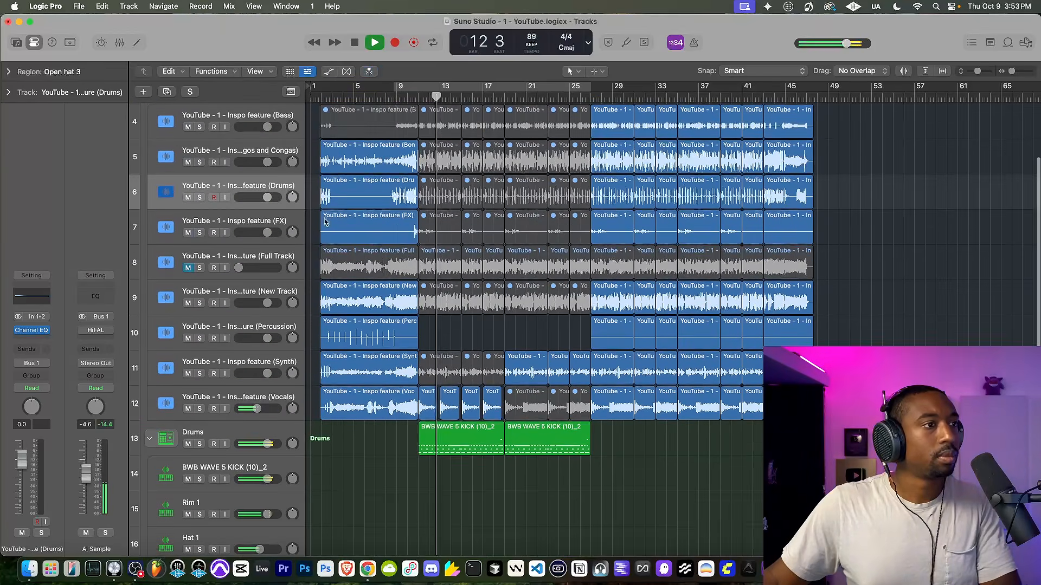
{"action": "scroll", "coordinate": [325, 271], "scroll_direction": "down", "scroll_amount": 5}
{"action": "scroll", "coordinate": [314, 249], "scroll_direction": "up", "scroll_amount": 3}
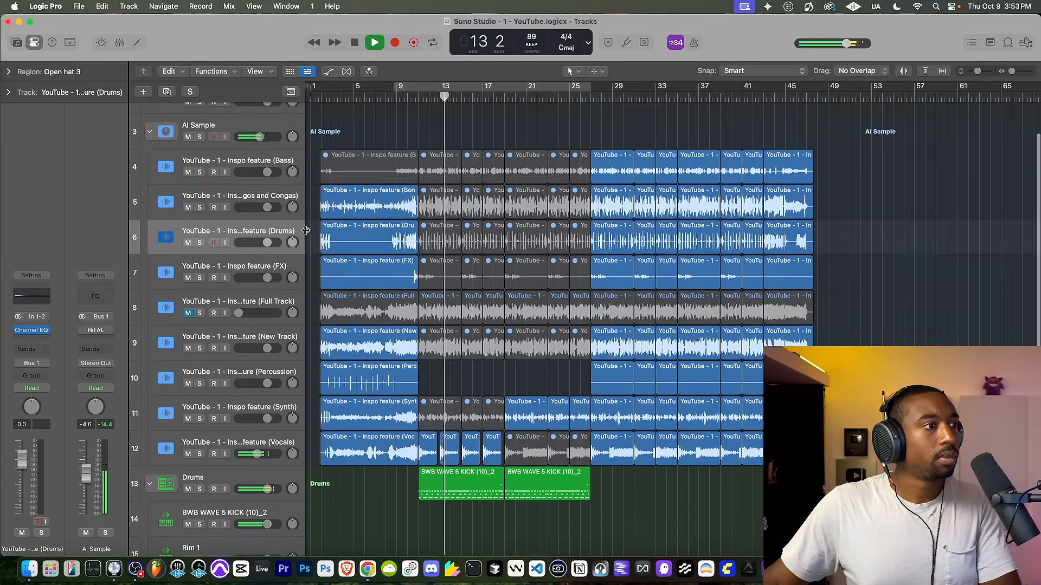
{"action": "left_click", "coordinate": [149, 131]}
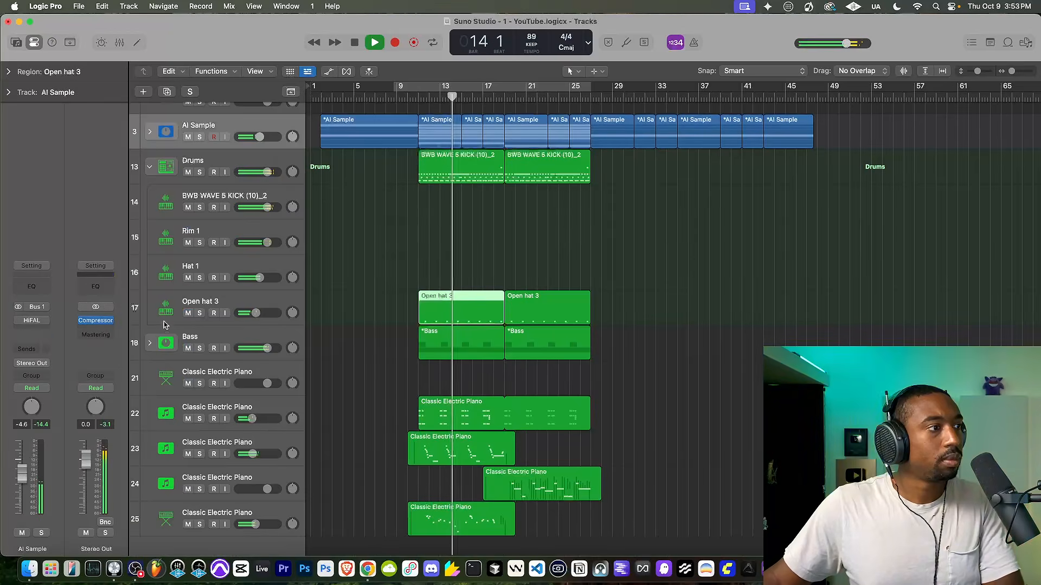
Step: Add a stereo Channel EQ to the Stereo Out with the low shelf at 89.5 Hz, +1.4 dB, and raise the high shelf
{"action": "left_click", "coordinate": [92, 329]}
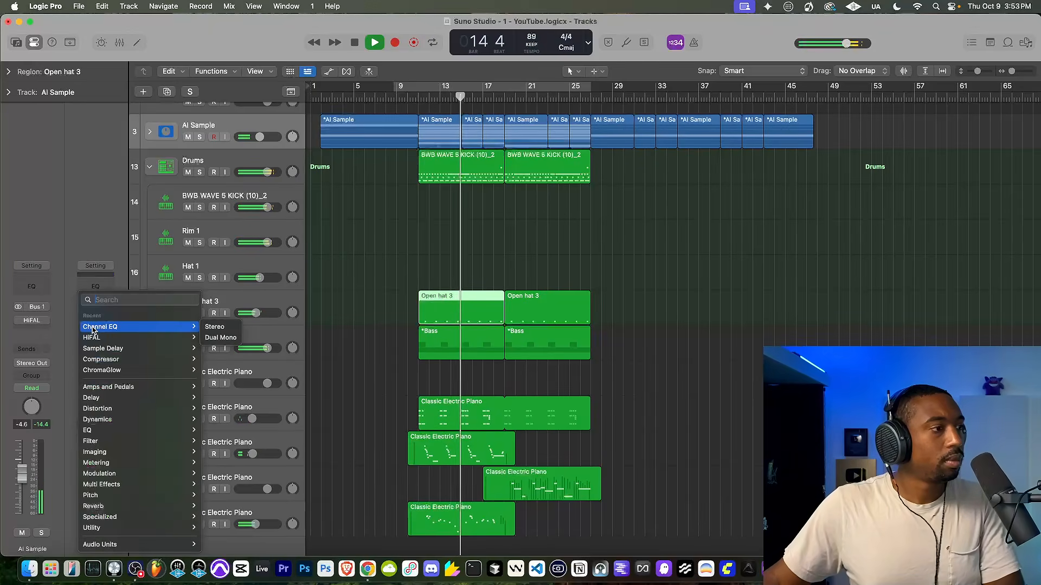
{"action": "left_click", "coordinate": [97, 327]}
{"action": "left_click_drag", "start_coordinate": [427, 278], "coordinate": [439, 275]}
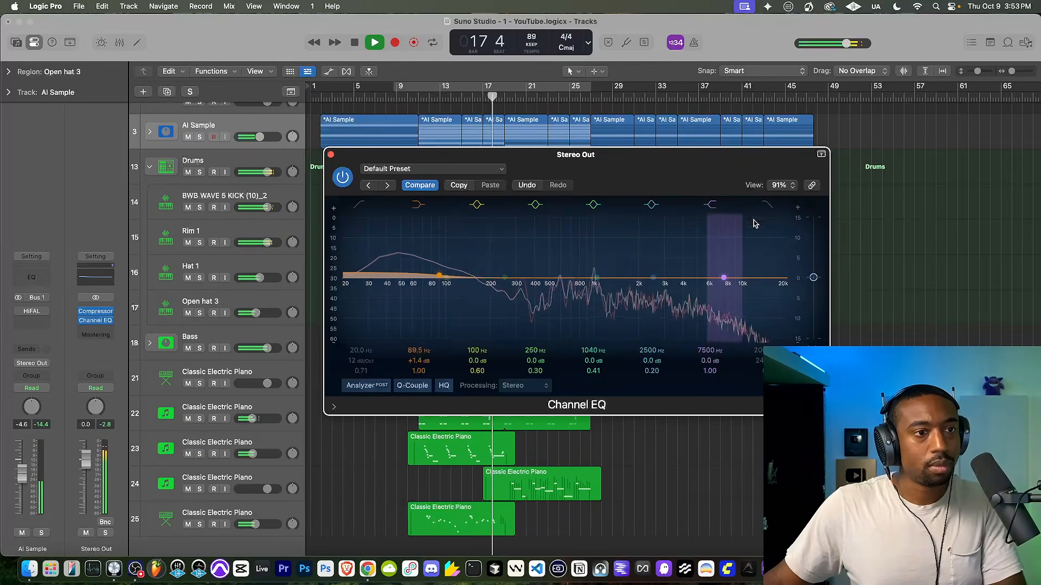
{"action": "left_click_drag", "start_coordinate": [736, 279], "coordinate": [714, 272]}
{"action": "left_click", "coordinate": [331, 154]}
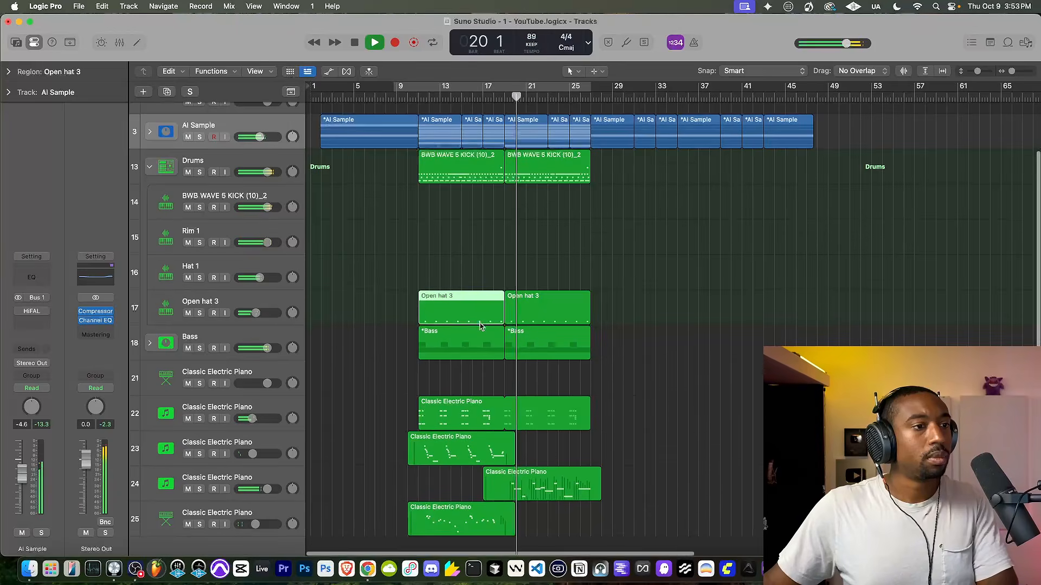
Step: Expand the Bass stack and lower the Classic Electric Piano on track 24 to -10.6 dB
{"action": "scroll", "coordinate": [244, 298], "scroll_direction": "down", "scroll_amount": 1}
{"action": "left_click", "coordinate": [148, 322]}
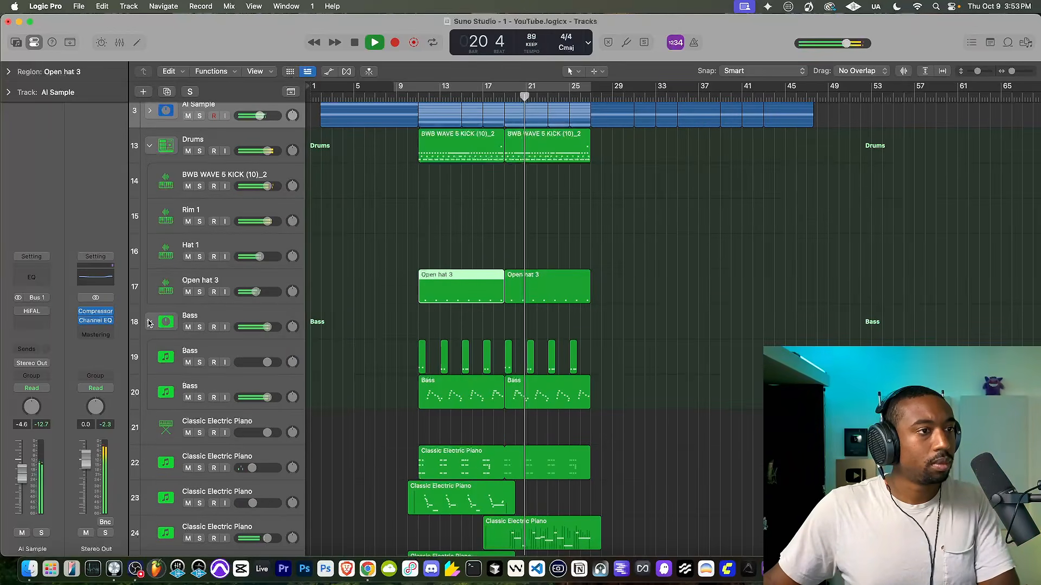
{"action": "scroll", "coordinate": [457, 310], "scroll_direction": "down", "scroll_amount": 4}
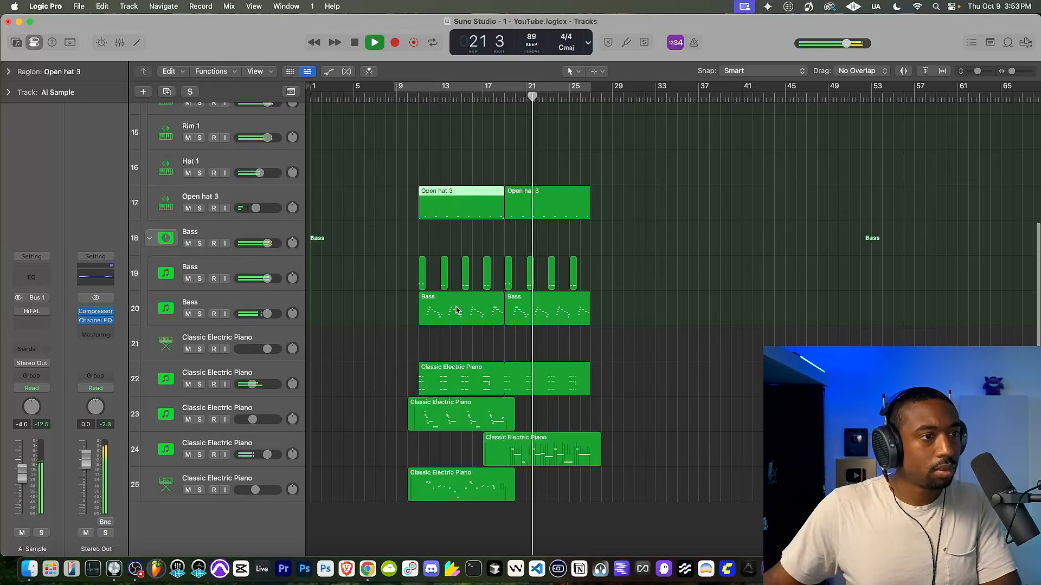
{"action": "scroll", "coordinate": [435, 308], "scroll_direction": "up", "scroll_amount": 1}
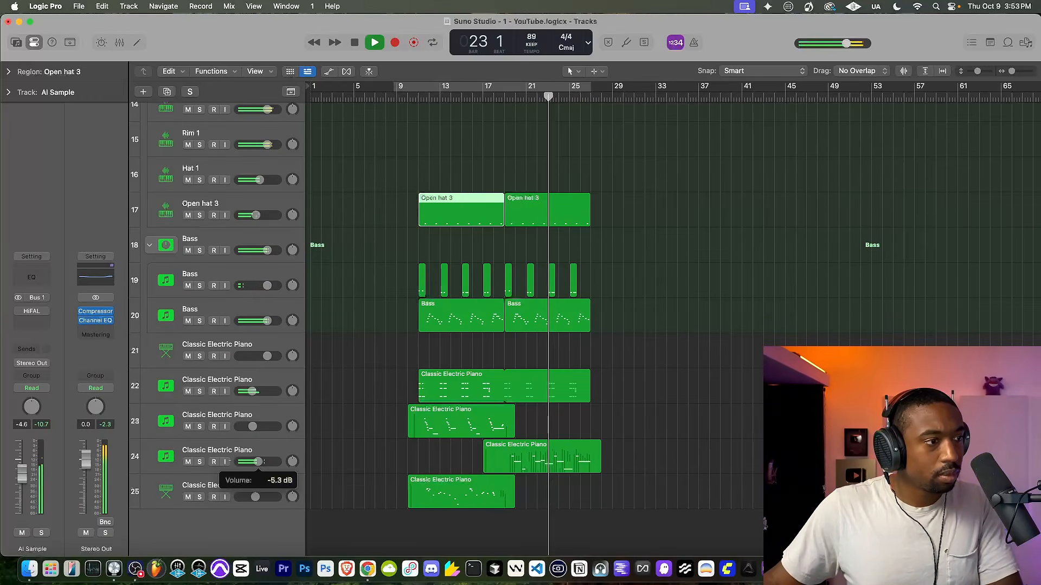
{"action": "left_click", "coordinate": [200, 453]}
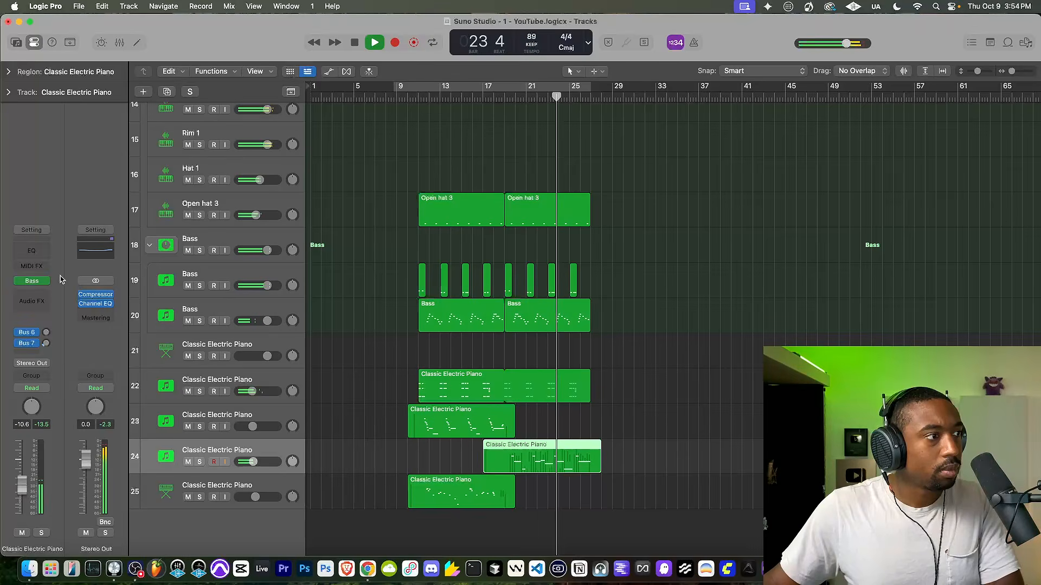
Step: Insert a Sample Delay on the Classic Electric Piano on track 24 with the right delay at 3028 samples
{"action": "left_click", "coordinate": [34, 300]}
{"action": "type", "text": "samp"}
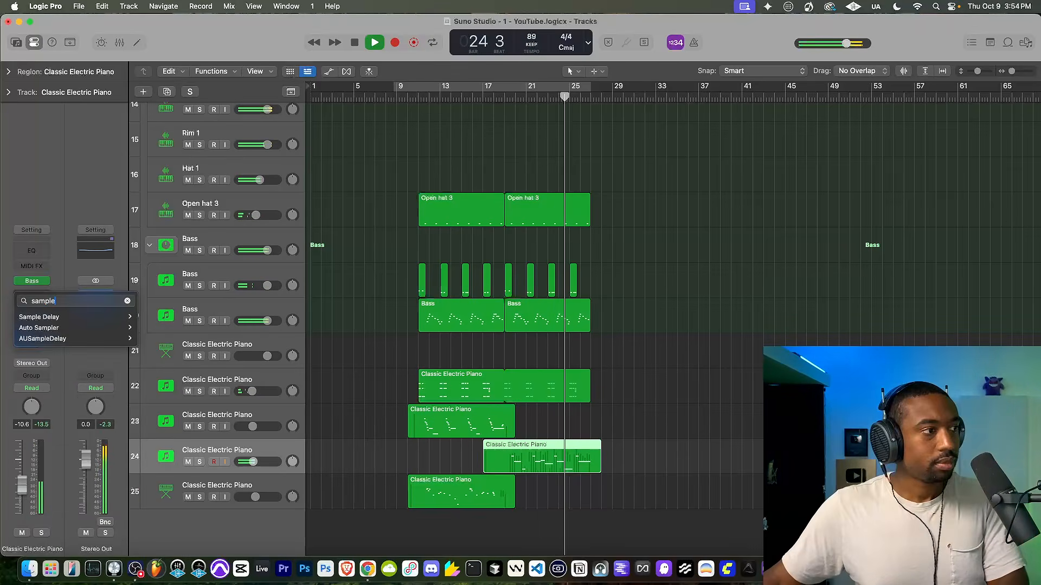
{"action": "type", "text": "le"}
{"action": "key", "text": "Down"}
{"action": "key", "text": "Return"}
{"action": "left_click_drag", "start_coordinate": [437, 210], "coordinate": [491, 101]}
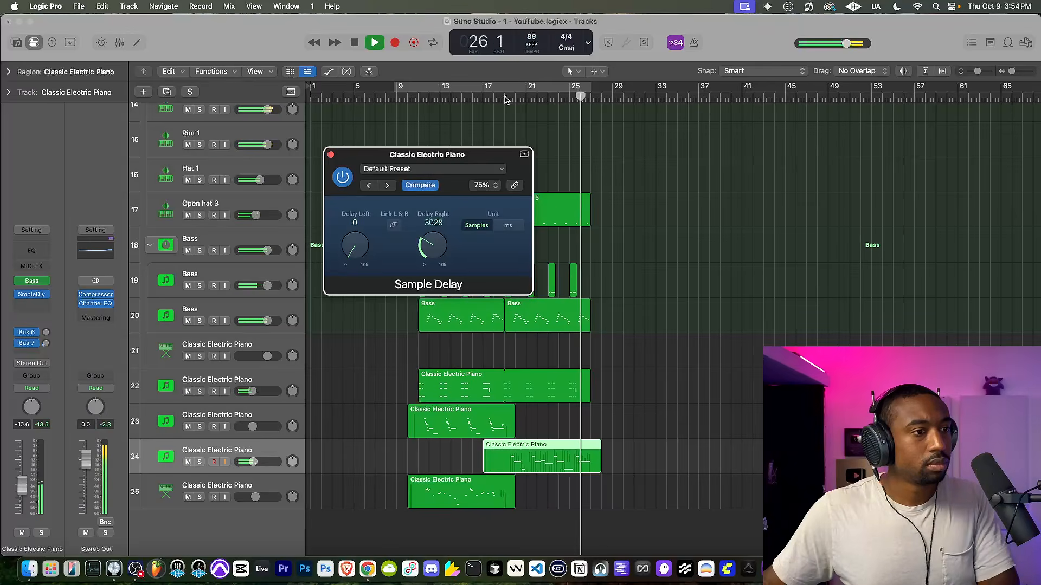
Step: Replay from about bar 19, add a Chorus after track 24's Sample Delay and close both plug-in windows
{"action": "left_click", "coordinate": [507, 97]}
{"action": "left_click", "coordinate": [44, 305]}
{"action": "type", "text": "chorus"}
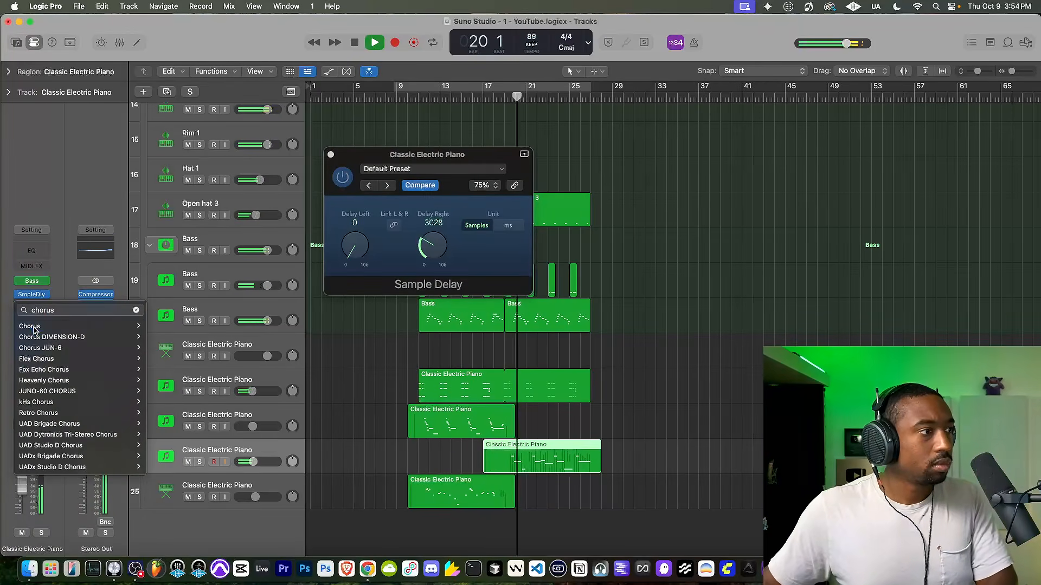
{"action": "left_click", "coordinate": [180, 321]}
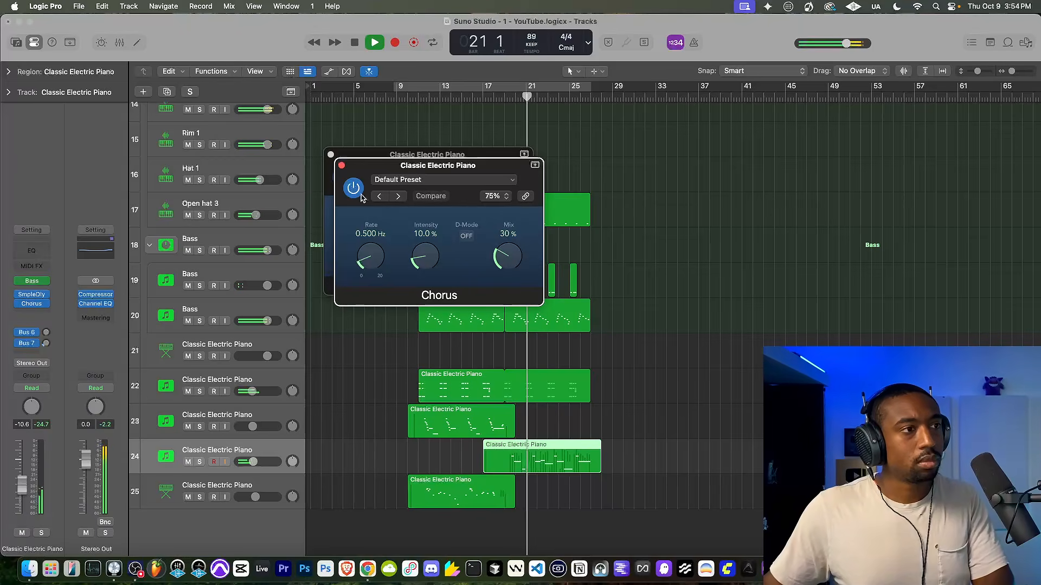
{"action": "left_click", "coordinate": [342, 165]}
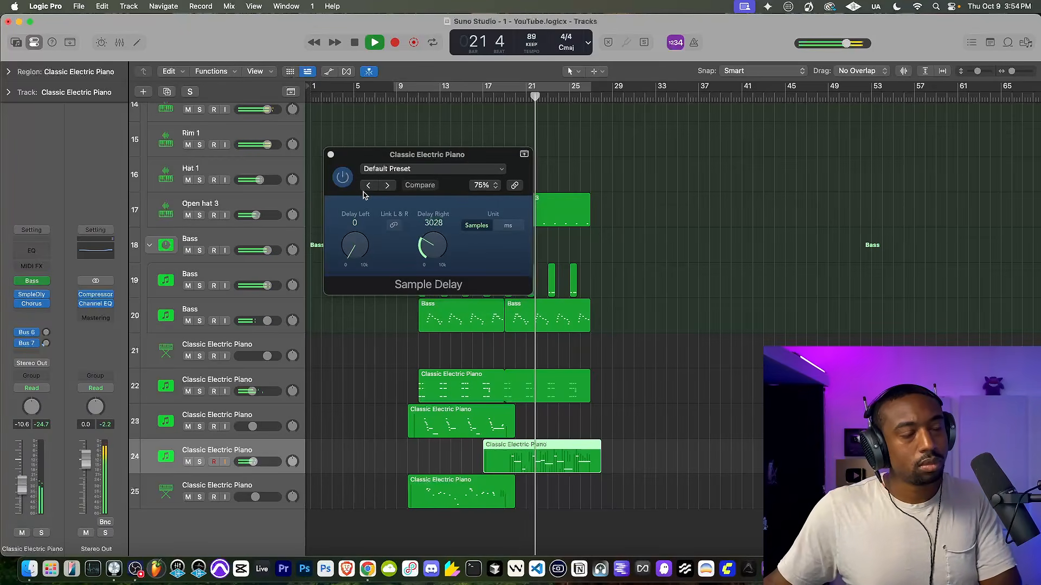
{"action": "left_click", "coordinate": [331, 154]}
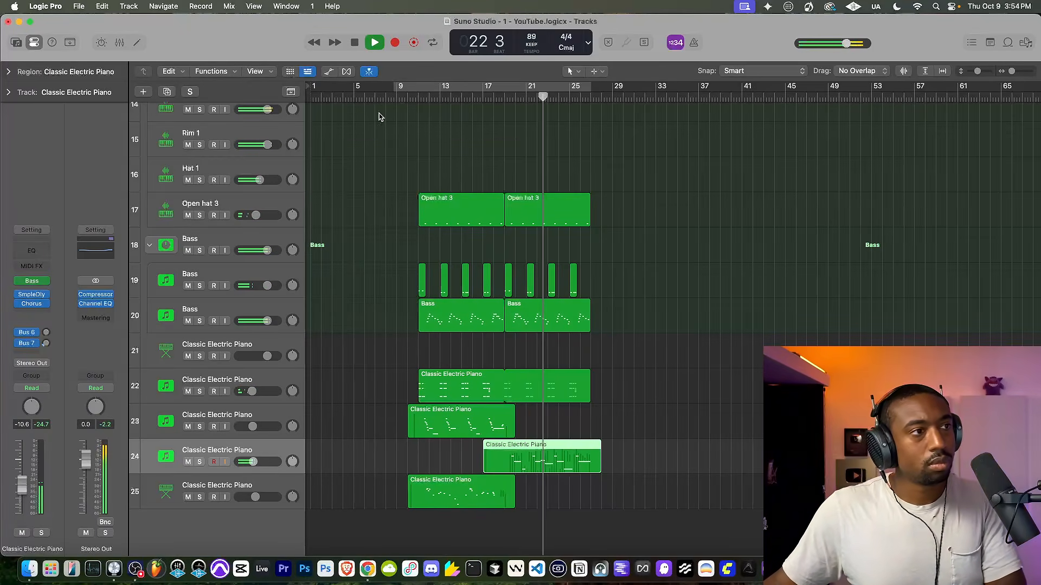
Step: Play the arrangement from about bar 9 and collapse the Drums stack
{"action": "left_click", "coordinate": [397, 97]}
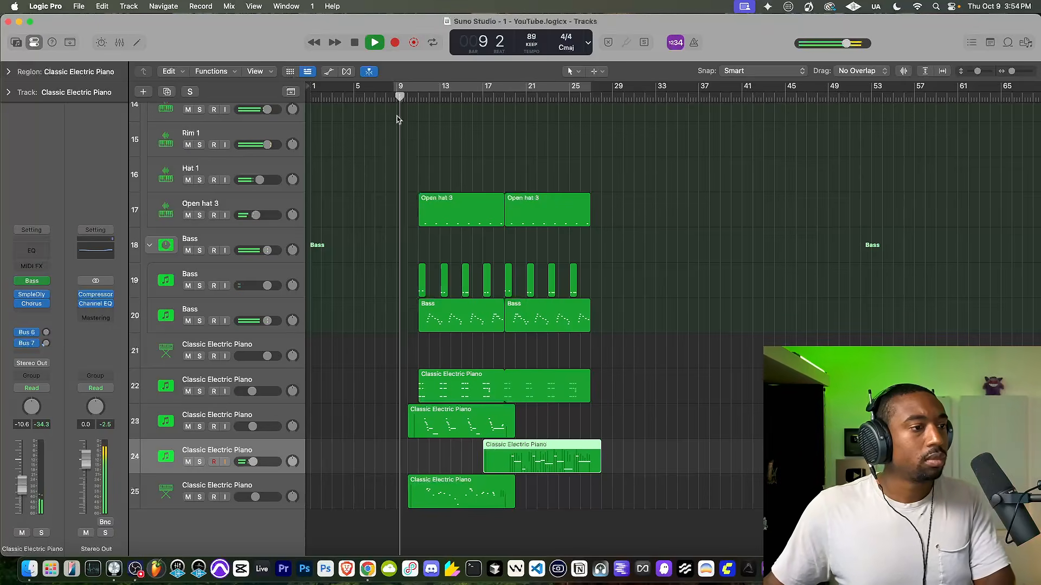
{"action": "scroll", "coordinate": [425, 272], "scroll_direction": "up", "scroll_amount": 8}
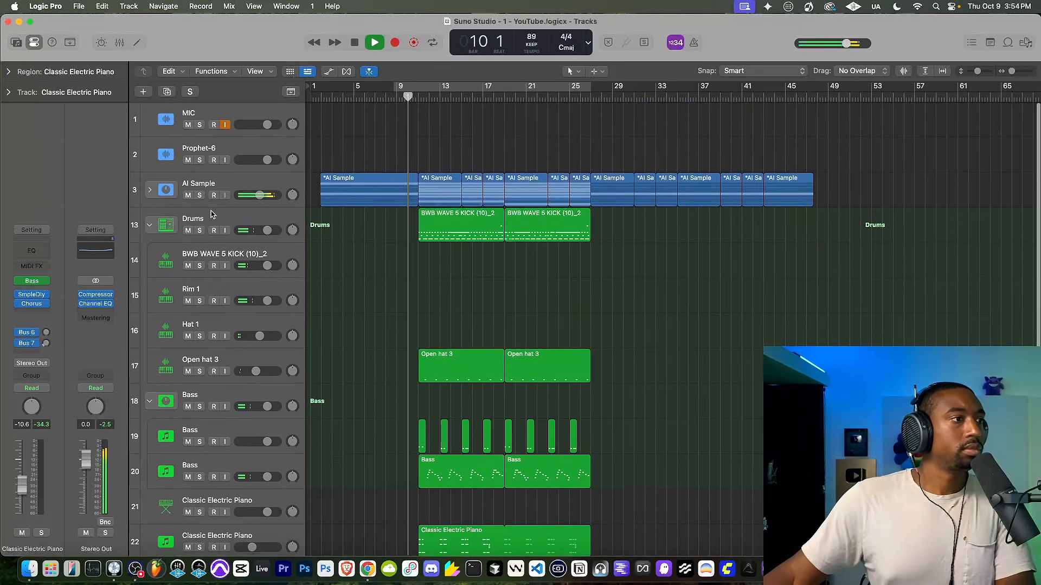
{"action": "left_click", "coordinate": [148, 224]}
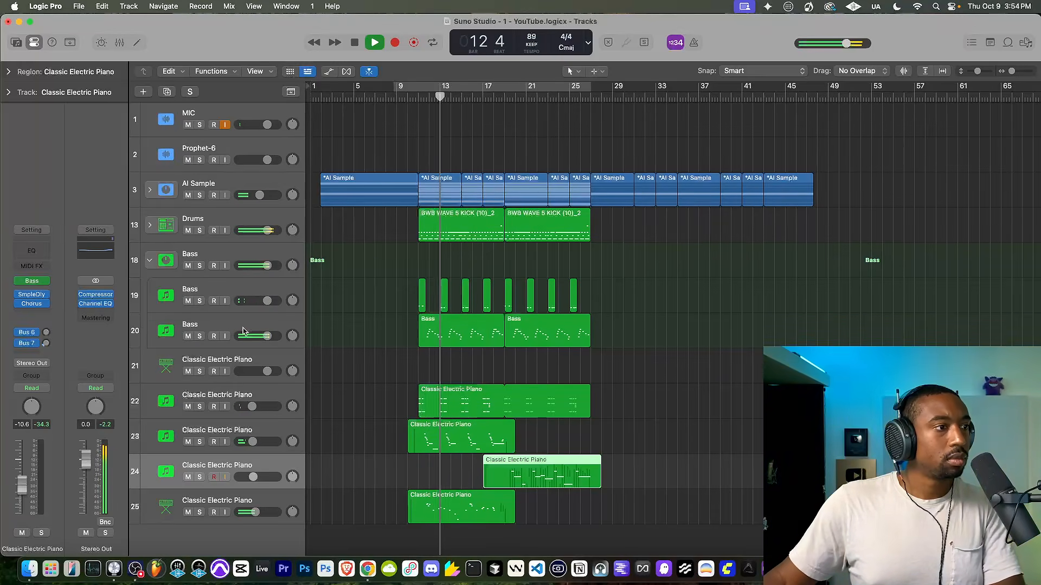
Step: Collapse the Bass stack and set its volume to -3.7 dB
{"action": "left_click", "coordinate": [260, 293]}
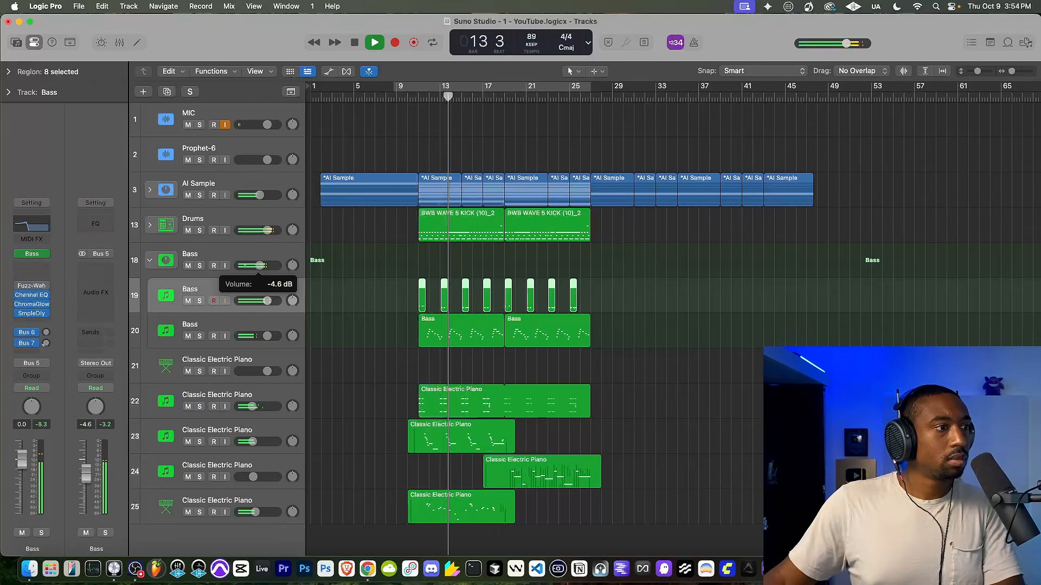
{"action": "left_click", "coordinate": [151, 261]}
{"action": "left_click_drag", "start_coordinate": [251, 262], "coordinate": [255, 263]}
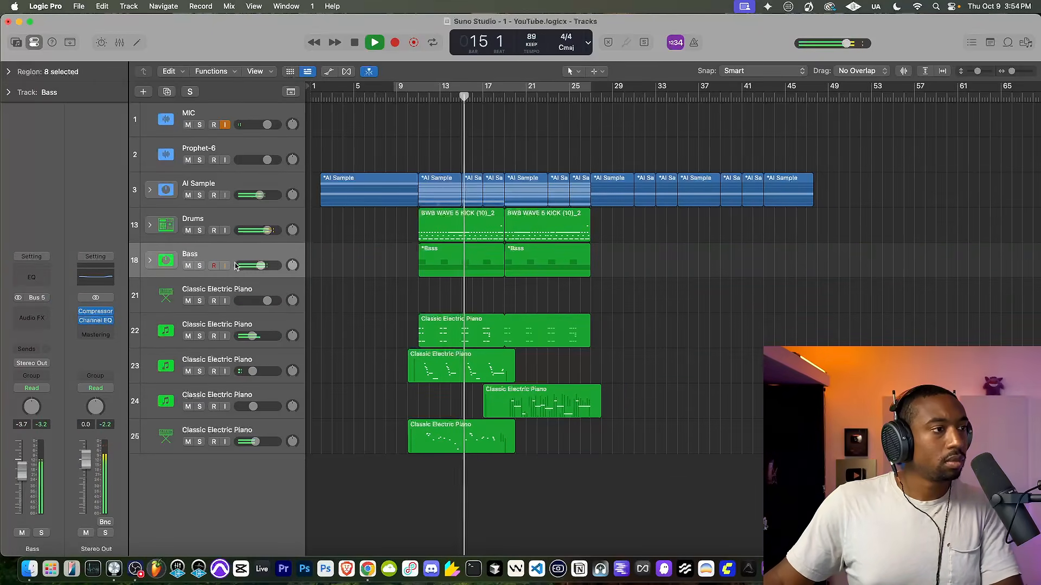
Step: Insert an Expander after the Channel EQ on the Stereo Out, set its threshold to -16 dB and close its window
{"action": "left_click", "coordinate": [105, 331]}
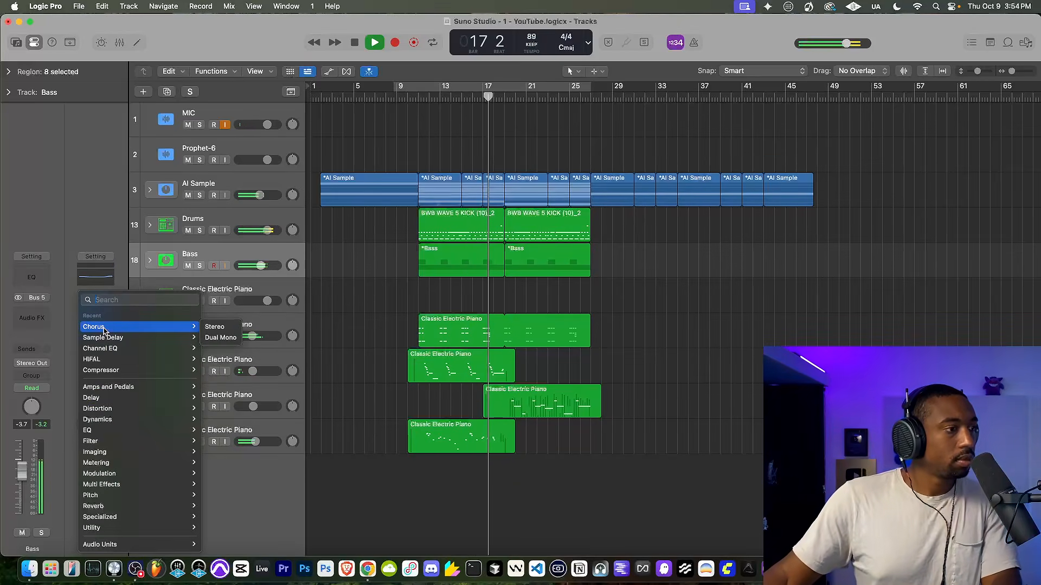
{"action": "left_click", "coordinate": [287, 490]}
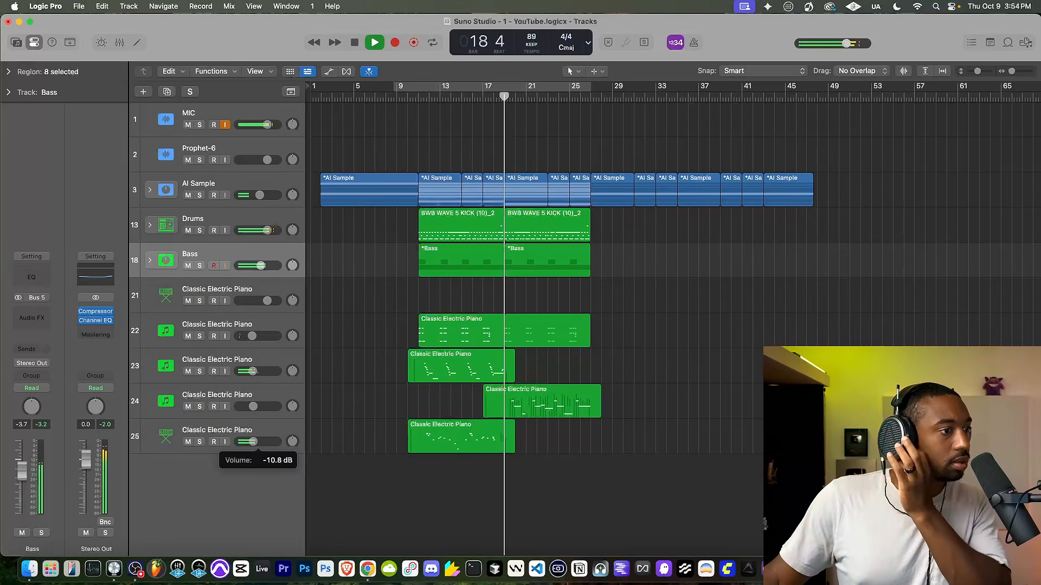
{"action": "left_click", "coordinate": [103, 327]}
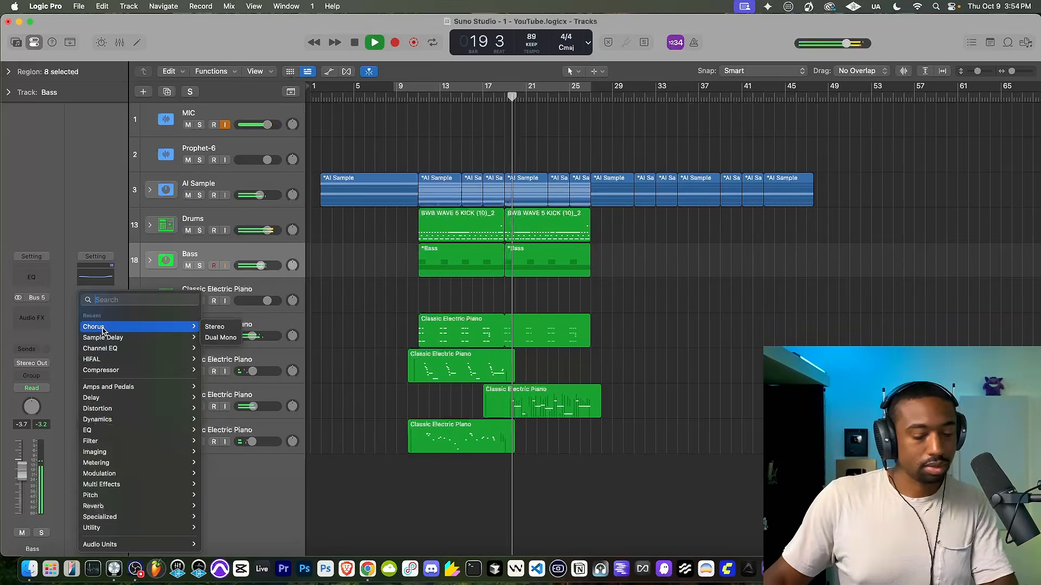
{"action": "type", "text": "ex"}
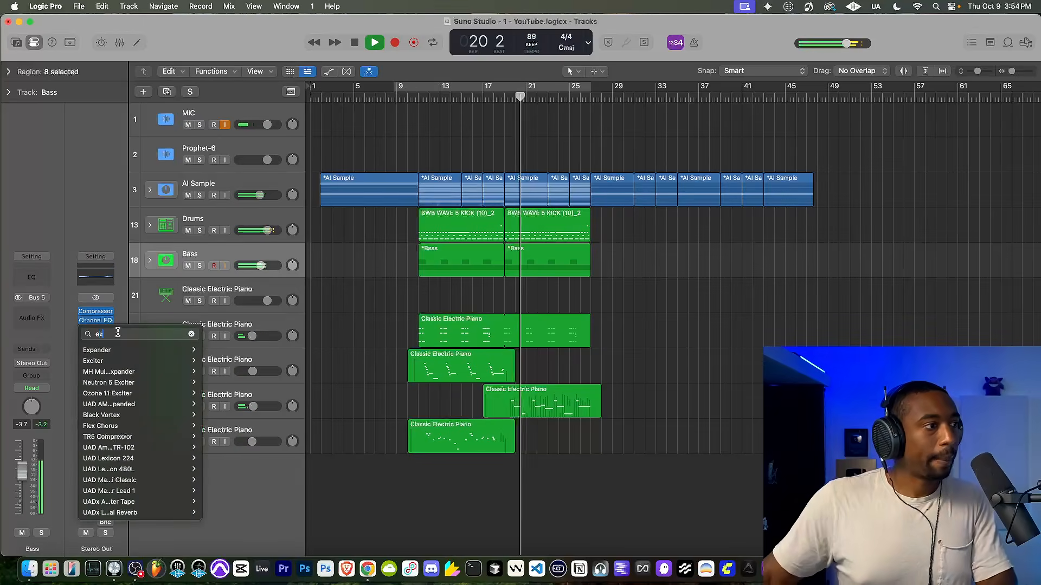
{"action": "left_click", "coordinate": [97, 350]}
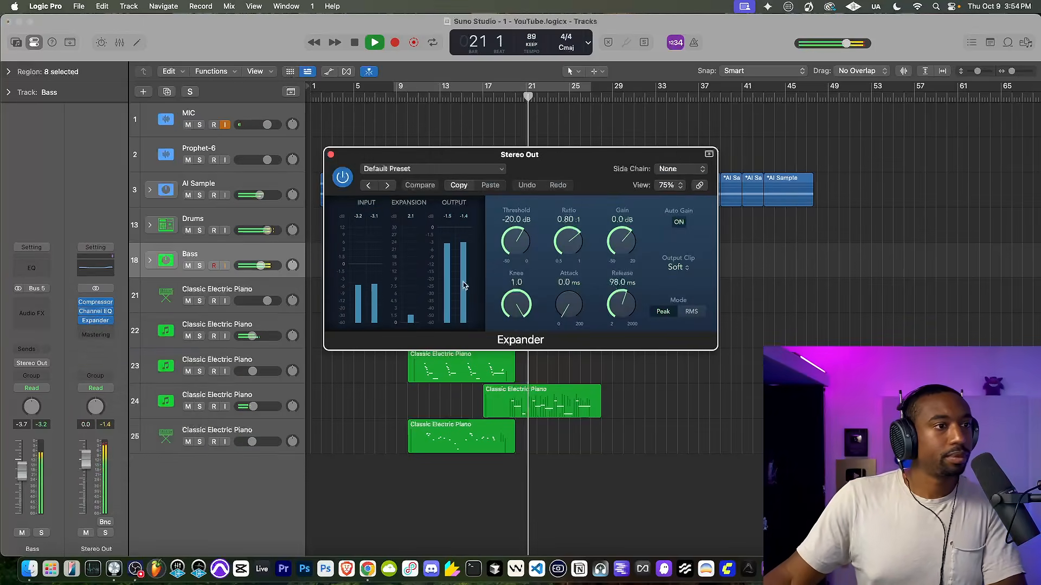
{"action": "left_click_drag", "start_coordinate": [514, 249], "coordinate": [519, 237]}
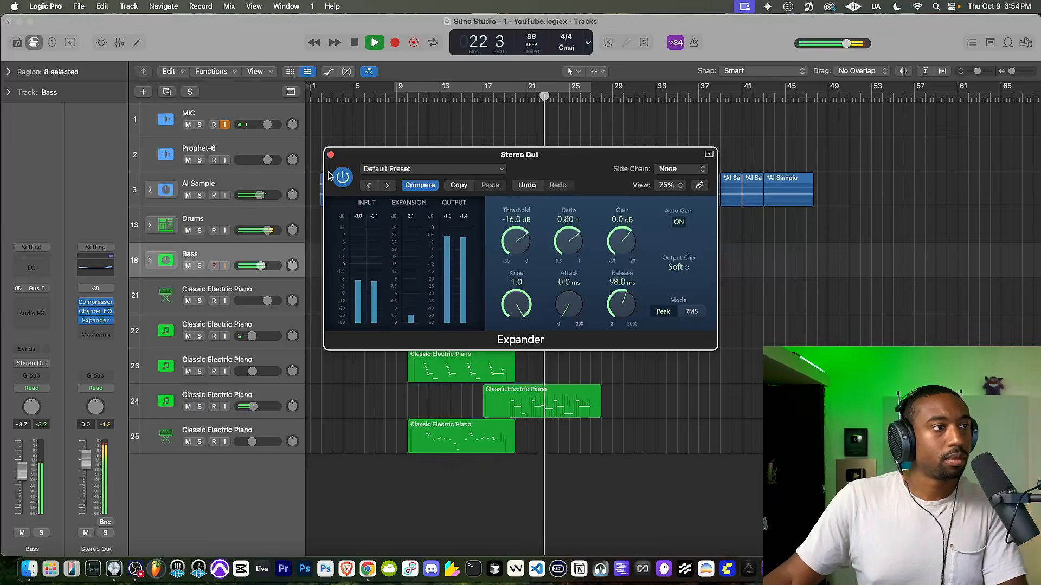
{"action": "left_click", "coordinate": [331, 155]}
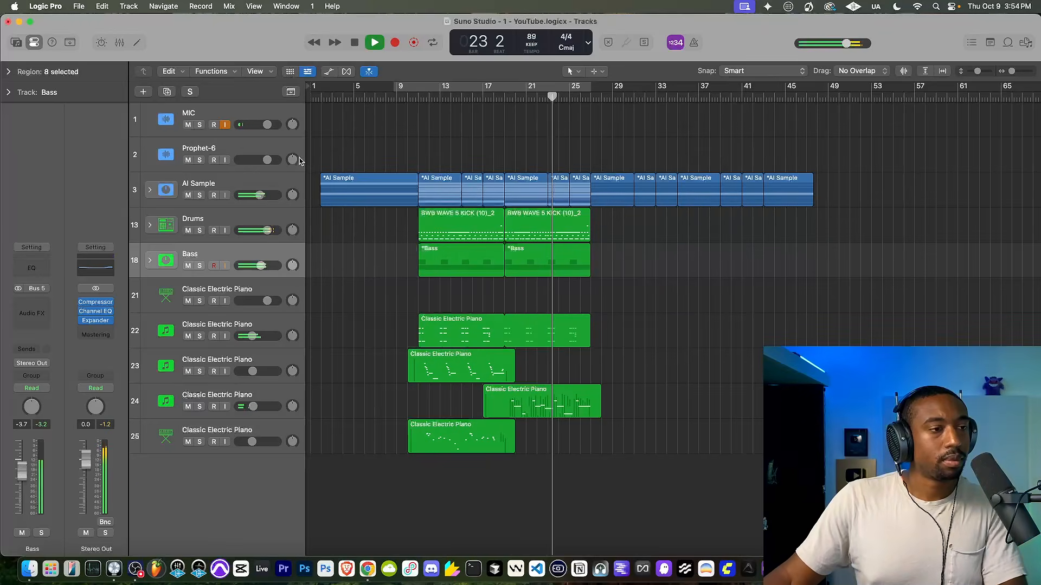
Step: Expand the Drums stack, remove the stray note near the end of bar 26 in the Piano Roll, close the editor and stop playback
{"action": "left_click", "coordinate": [181, 223]}
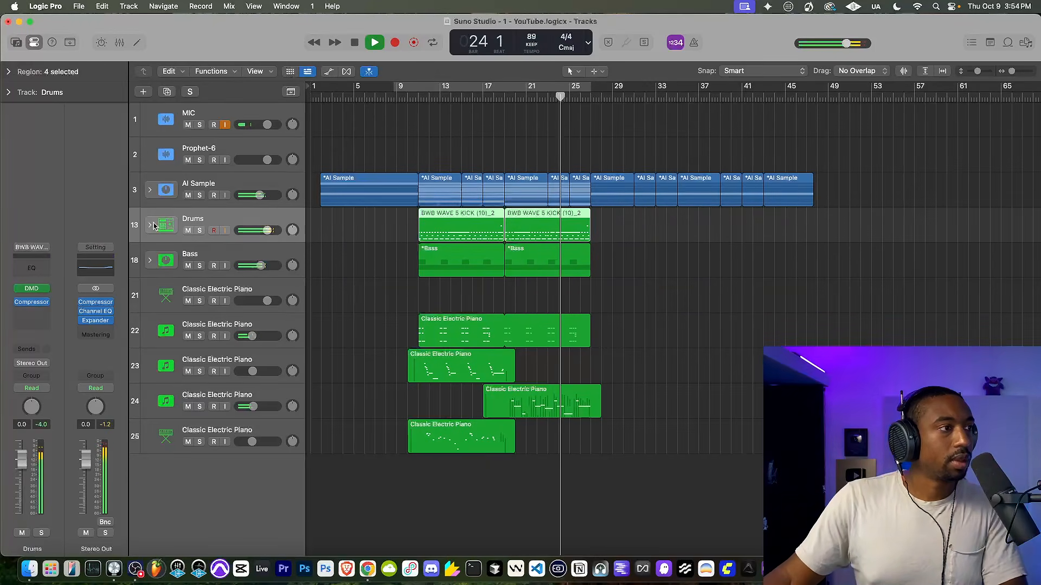
{"action": "left_click", "coordinate": [149, 224]}
{"action": "key", "text": "p"}
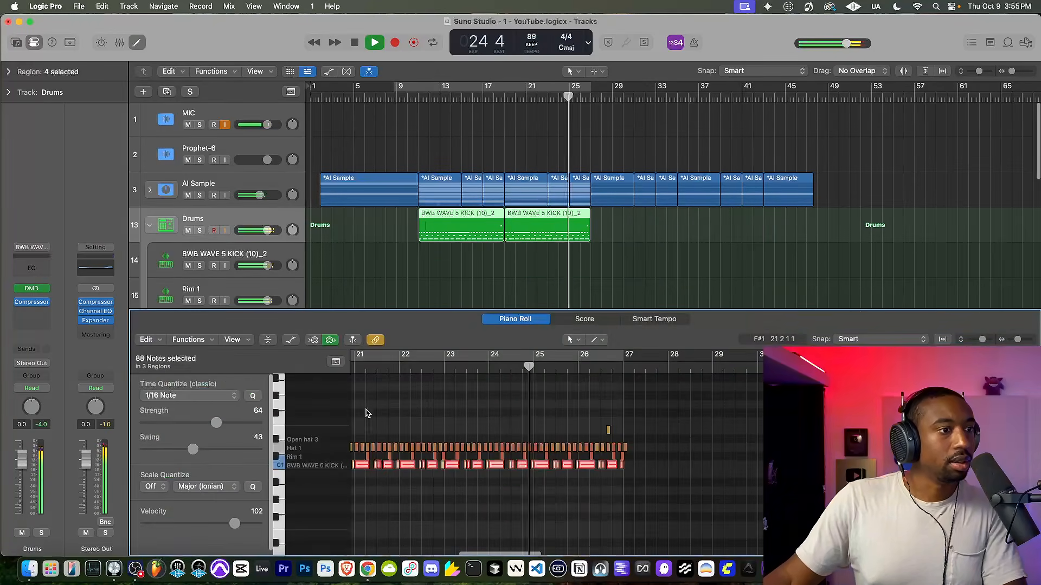
{"action": "left_click", "coordinate": [310, 449]}
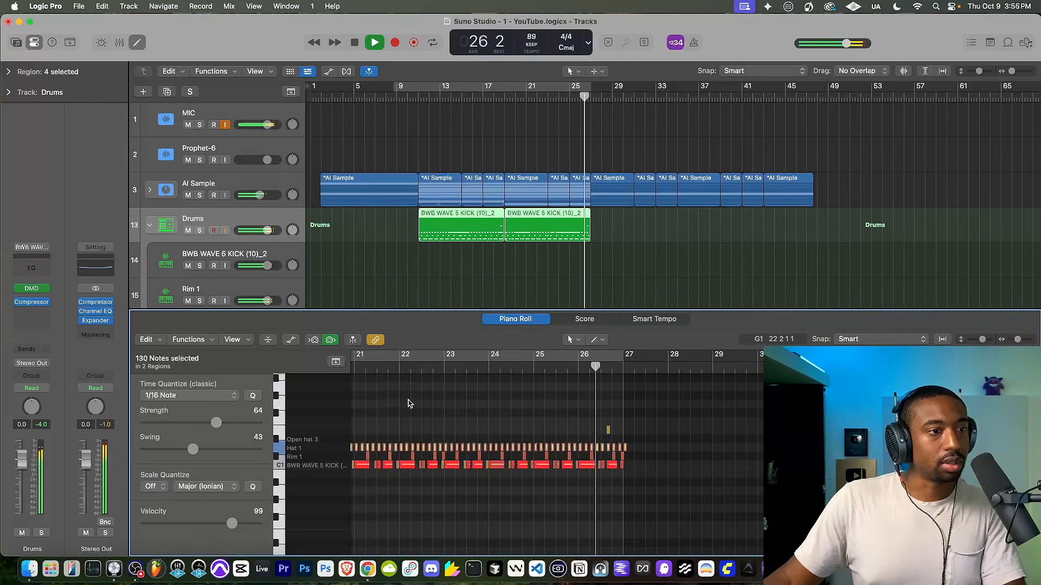
{"action": "left_click", "coordinate": [608, 430]}
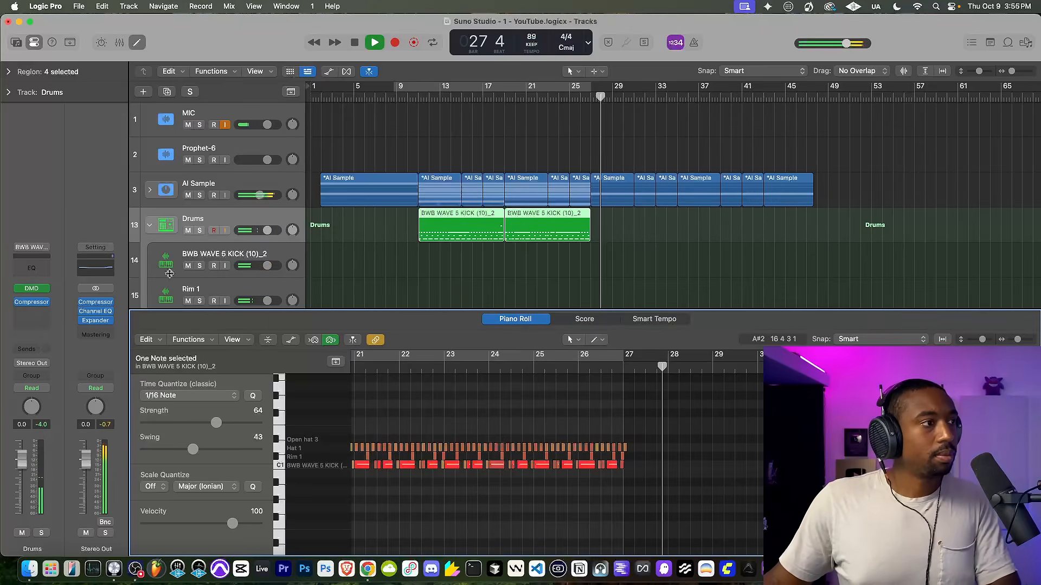
{"action": "left_click", "coordinate": [137, 42]}
{"action": "key", "text": "space"}
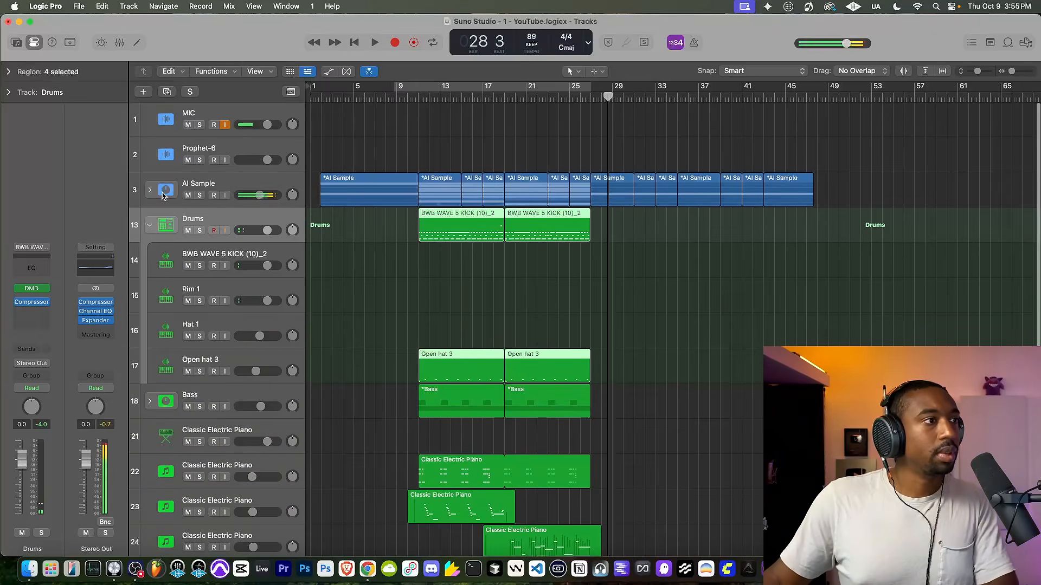
Step: Expand the AI Sample stack, enable its HiFAL plug-in, raise the threshold to -10.2 dB and close the window
{"action": "left_click", "coordinate": [150, 190]}
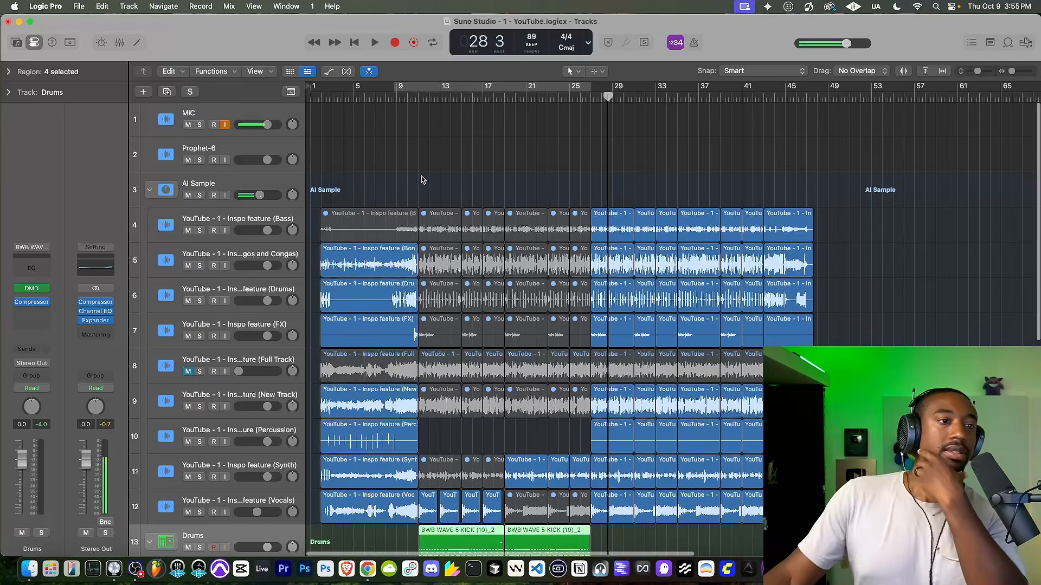
{"action": "left_click", "coordinate": [228, 205]}
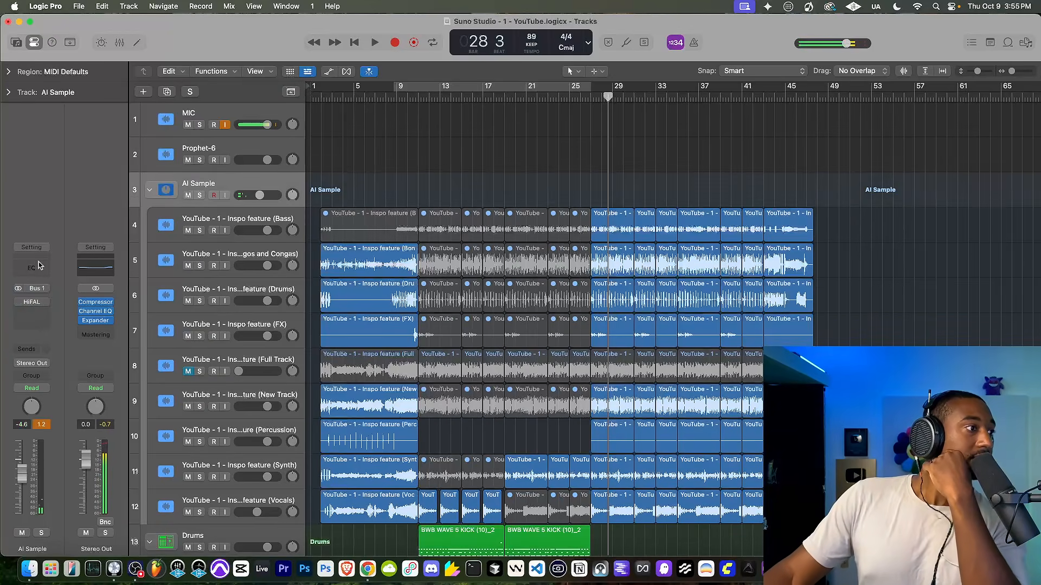
{"action": "left_click", "coordinate": [28, 304]}
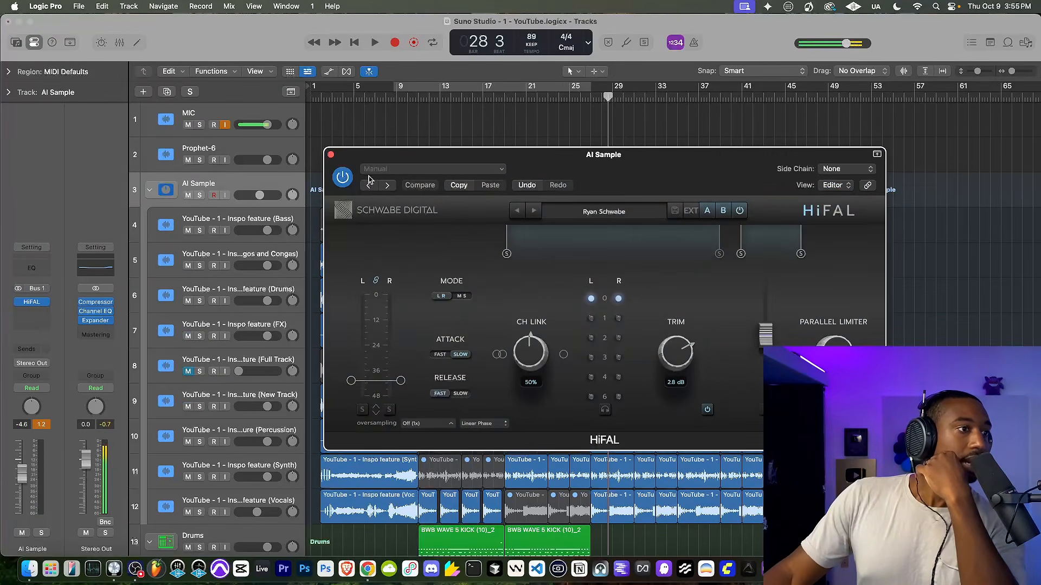
{"action": "left_click_drag", "start_coordinate": [374, 383], "coordinate": [369, 300]}
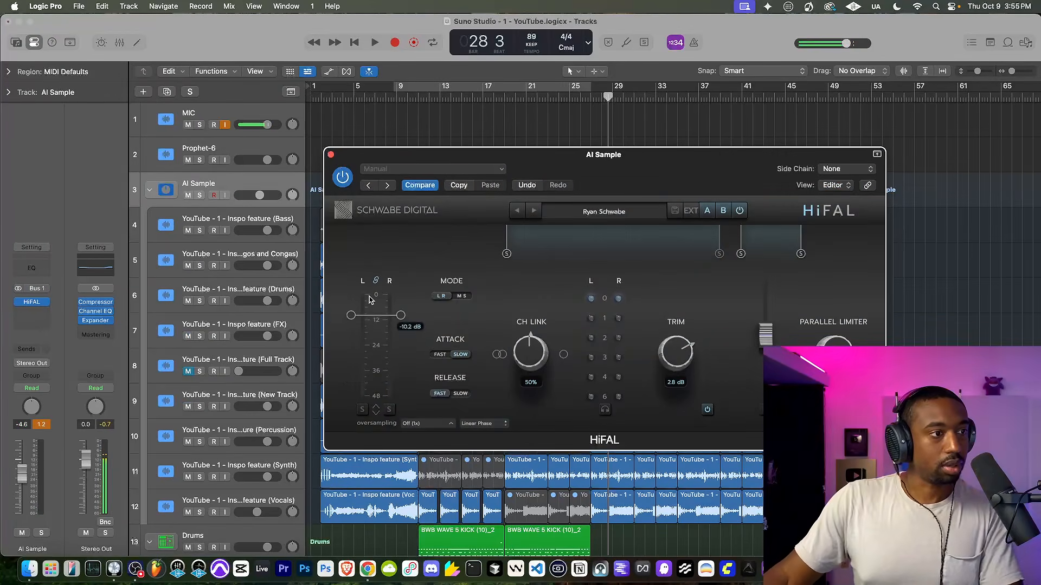
{"action": "left_click", "coordinate": [331, 156]}
Step: Replay from about bar 26 and set AI Sample's HiFAL to Fast attack, 0.0 dB trim and a threshold of about -21 dB
{"action": "double_click", "coordinate": [587, 93]}
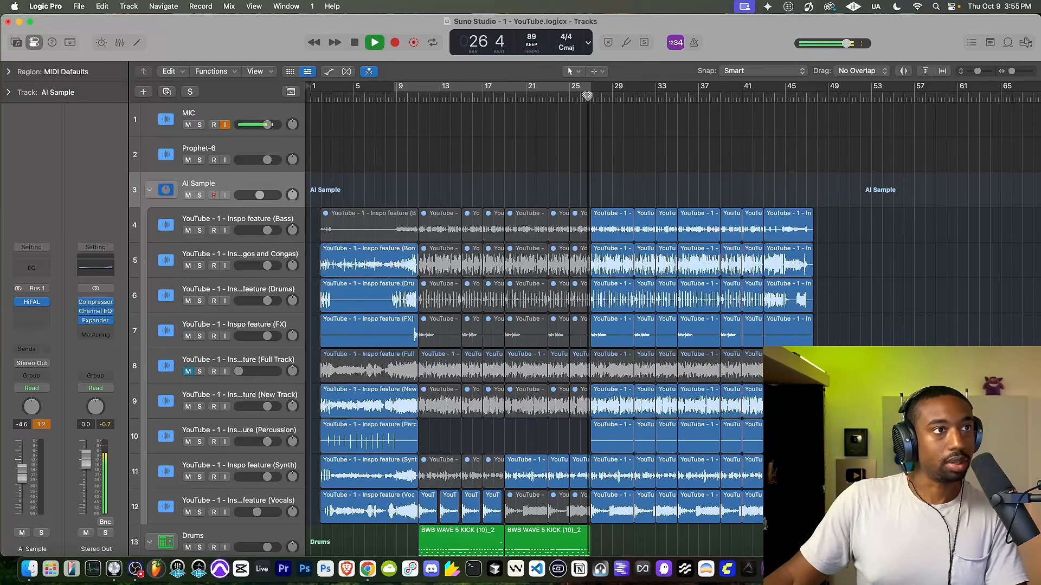
{"action": "left_click", "coordinate": [39, 302]}
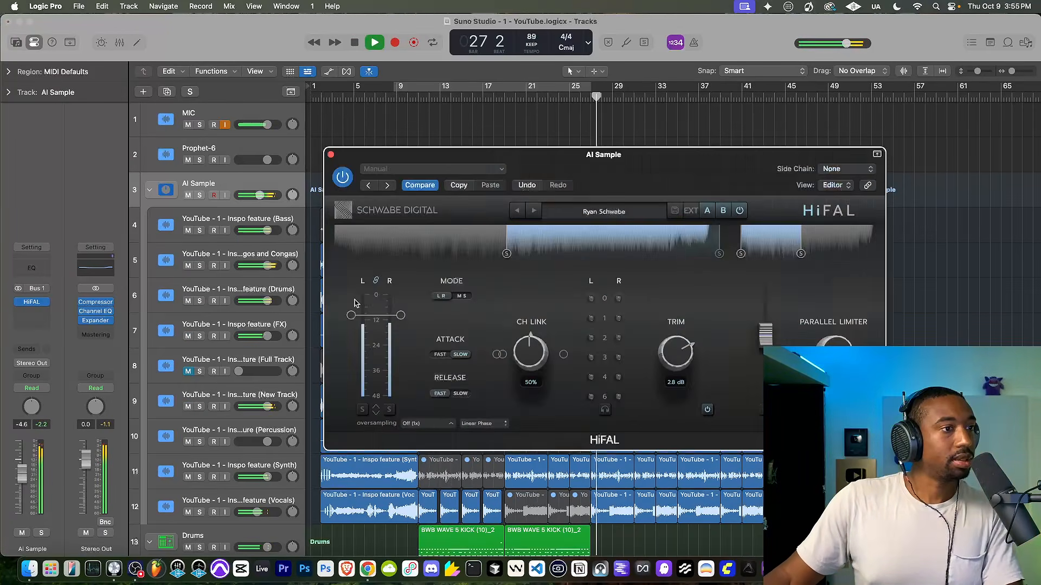
{"action": "left_click_drag", "start_coordinate": [397, 314], "coordinate": [373, 353]}
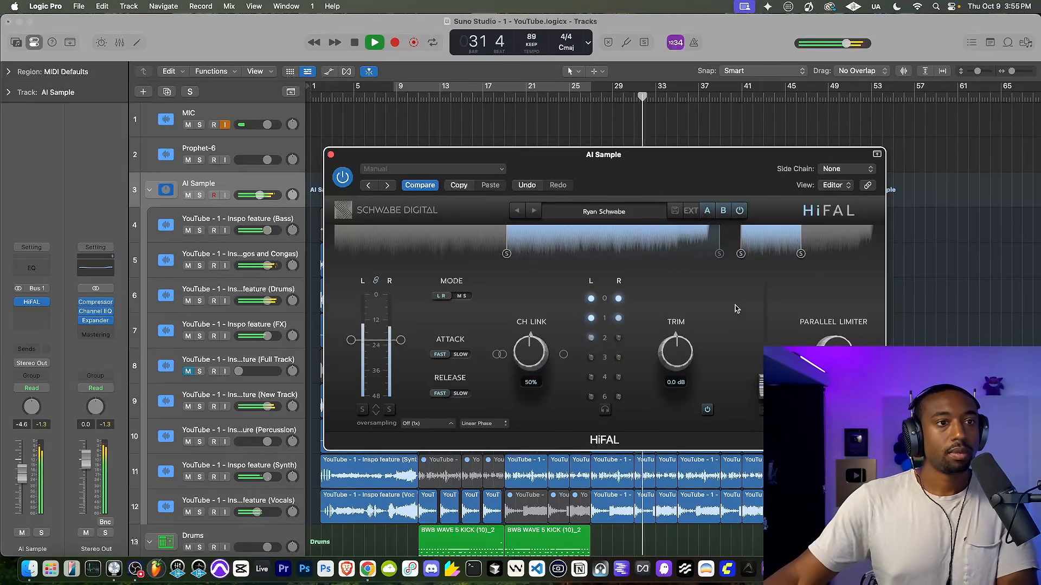
{"action": "left_click", "coordinate": [330, 155]}
Step: Set the trim of AI Sample's HiFAL to 1.2 dB, raise the fader beside it and close the plug-in window
{"action": "key", "text": "super+Left"}
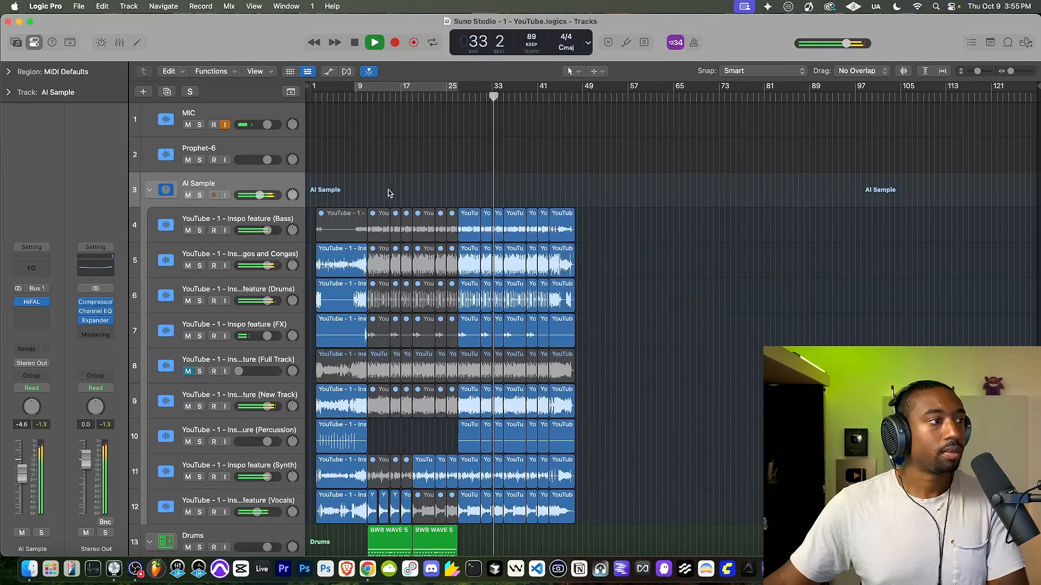
{"action": "key", "text": "super+Right"}
{"action": "mouse_move", "coordinate": [20, 305]}
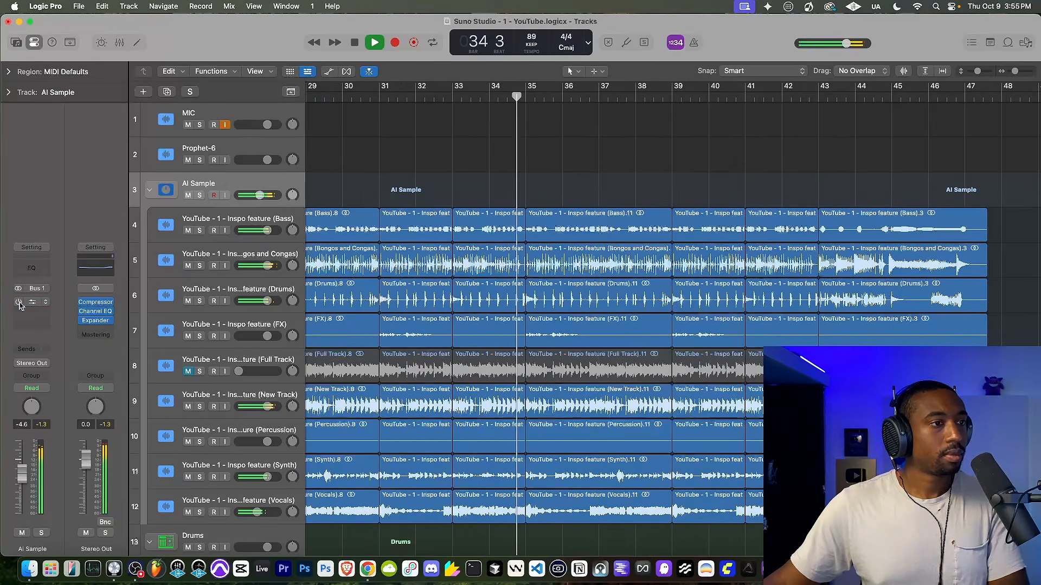
{"action": "left_click", "coordinate": [31, 302]}
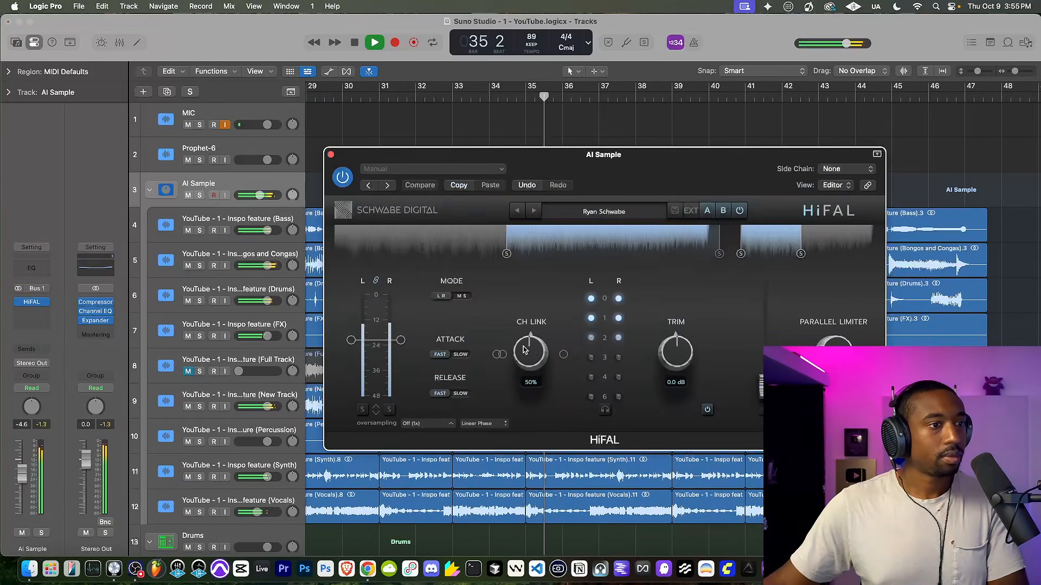
{"action": "mouse_move", "coordinate": [662, 369]}
{"action": "left_mouse_down"}
{"action": "mouse_move", "coordinate": [666, 346]}
{"action": "mouse_move", "coordinate": [662, 355]}
{"action": "left_mouse_up"}
{"action": "left_click_drag", "start_coordinate": [760, 380], "coordinate": [758, 345]}
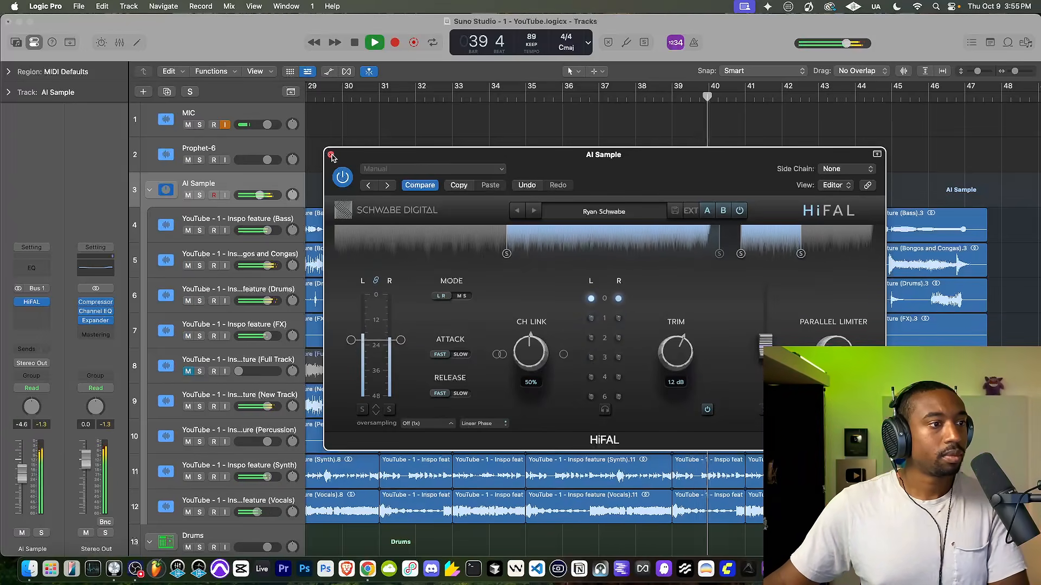
{"action": "left_click", "coordinate": [424, 423]}
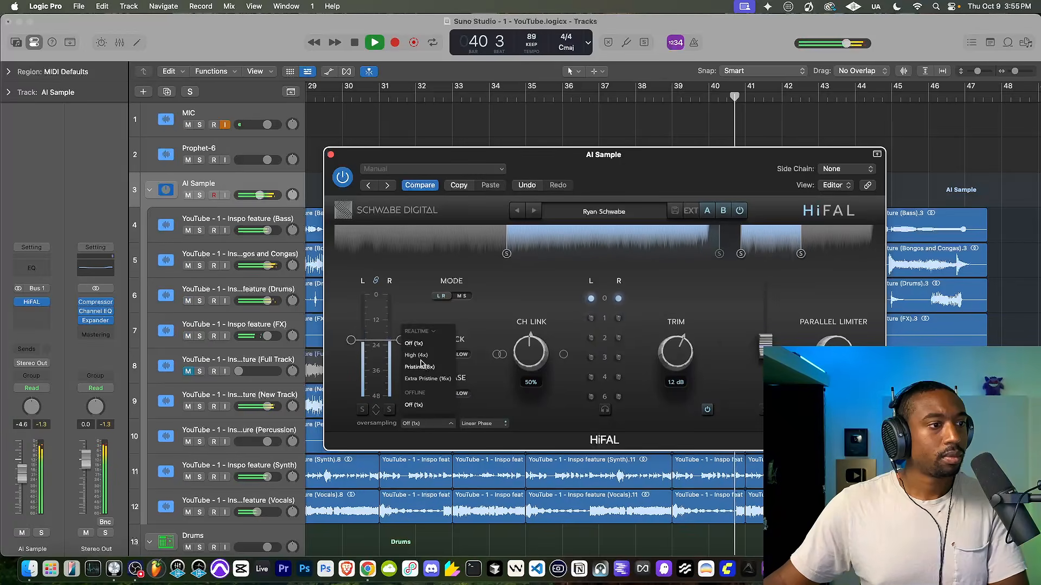
{"action": "left_click", "coordinate": [330, 155]}
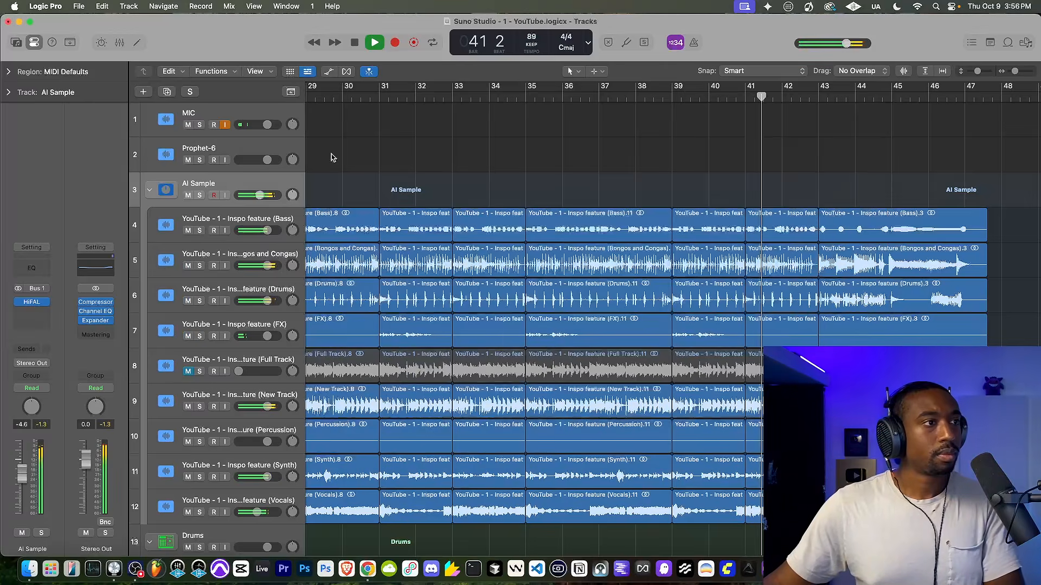
Step: Stop playback, replay the project from bar 1 and turn off input monitoring on the MIC track
{"action": "scroll", "coordinate": [400, 175], "scroll_direction": "down", "scroll_amount": 10}
{"action": "key", "text": "space"}
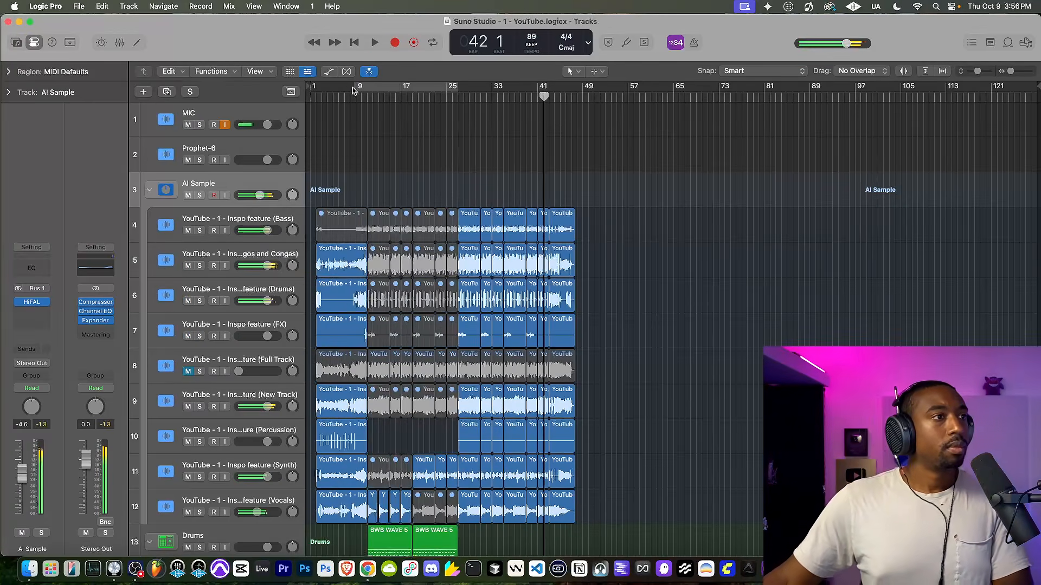
{"action": "left_click", "coordinate": [360, 44]}
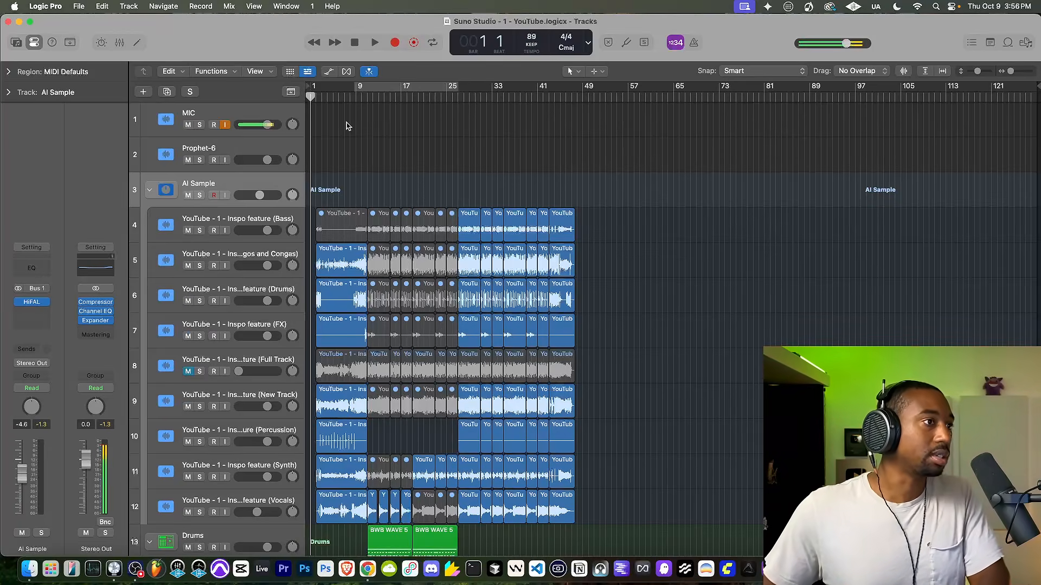
{"action": "key", "text": "space"}
{"action": "left_click", "coordinate": [225, 125]}
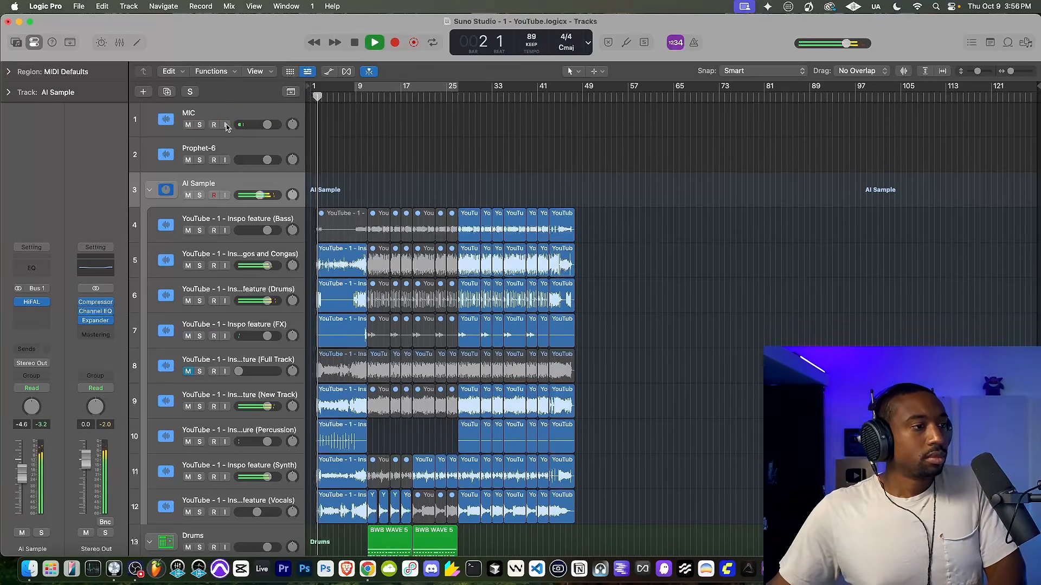
Step: Examine the Channel EQ settings on the AI Sample's Drums stem and close the plug-in window
{"action": "left_click", "coordinate": [238, 296]}
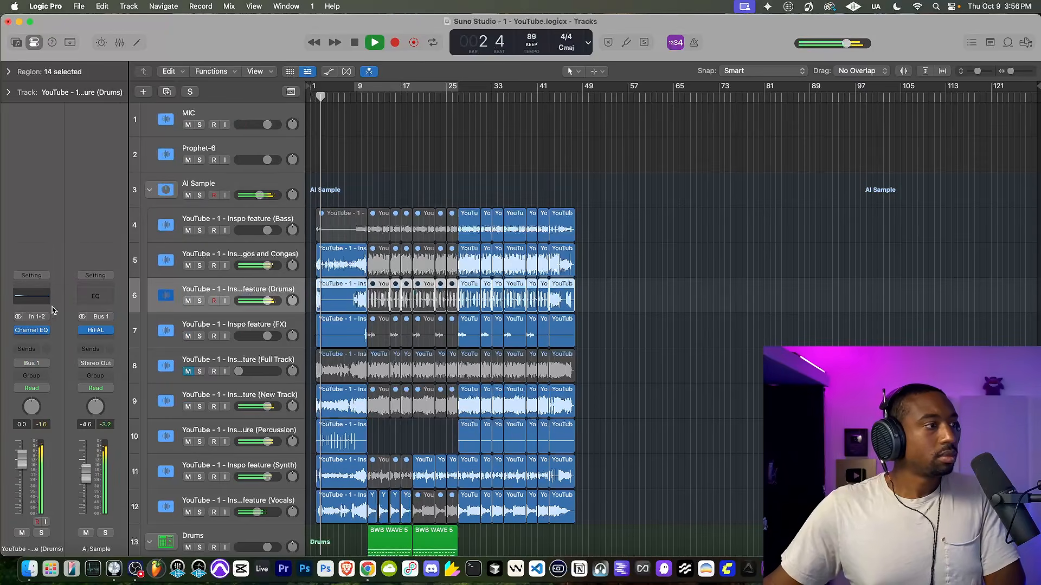
{"action": "left_click", "coordinate": [33, 332]}
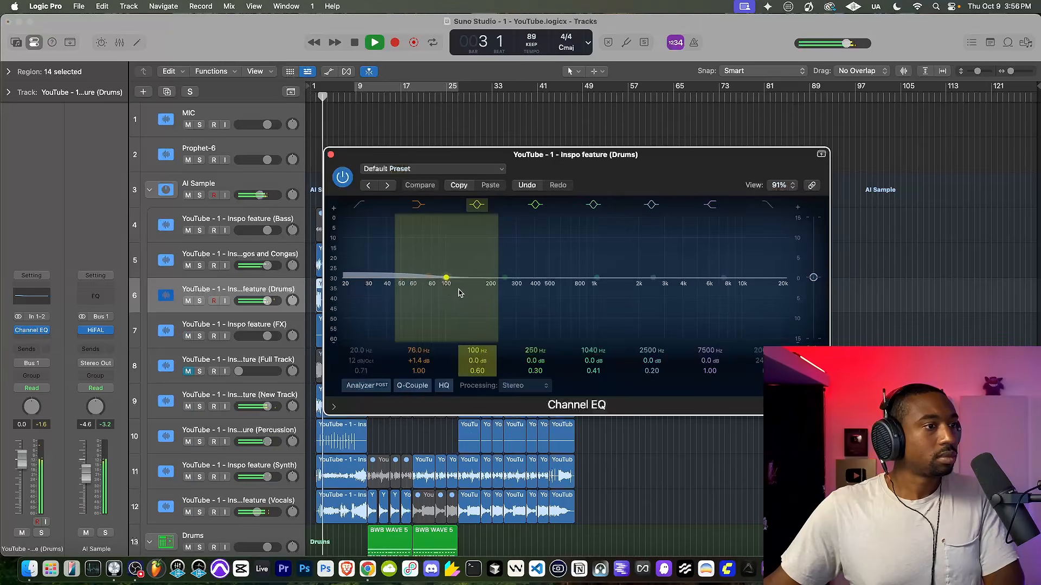
{"action": "left_click", "coordinate": [331, 155]}
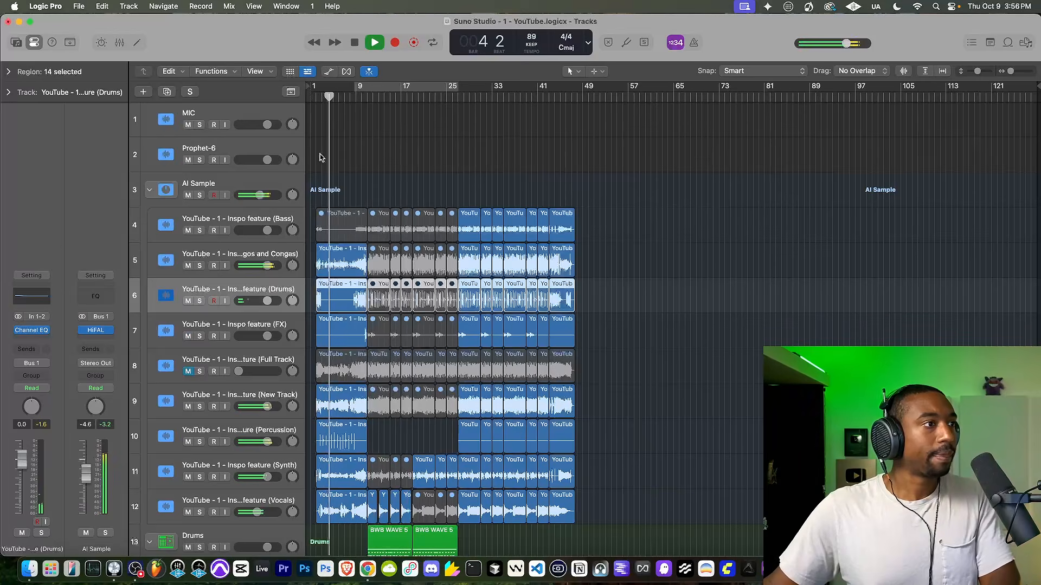
Step: Collapse the AI Sample stack and add a Channel EQ after HiFAL, processing Side Only with a +3.7 dB boost at 129 Hz
{"action": "left_click", "coordinate": [149, 190]}
{"action": "left_click", "coordinate": [32, 313]}
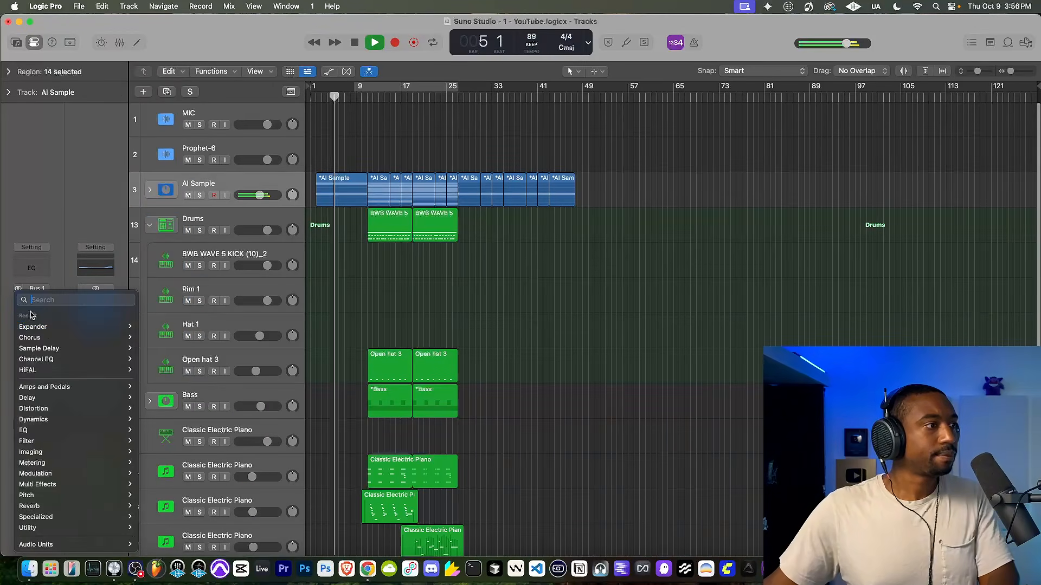
{"action": "left_click", "coordinate": [55, 362]}
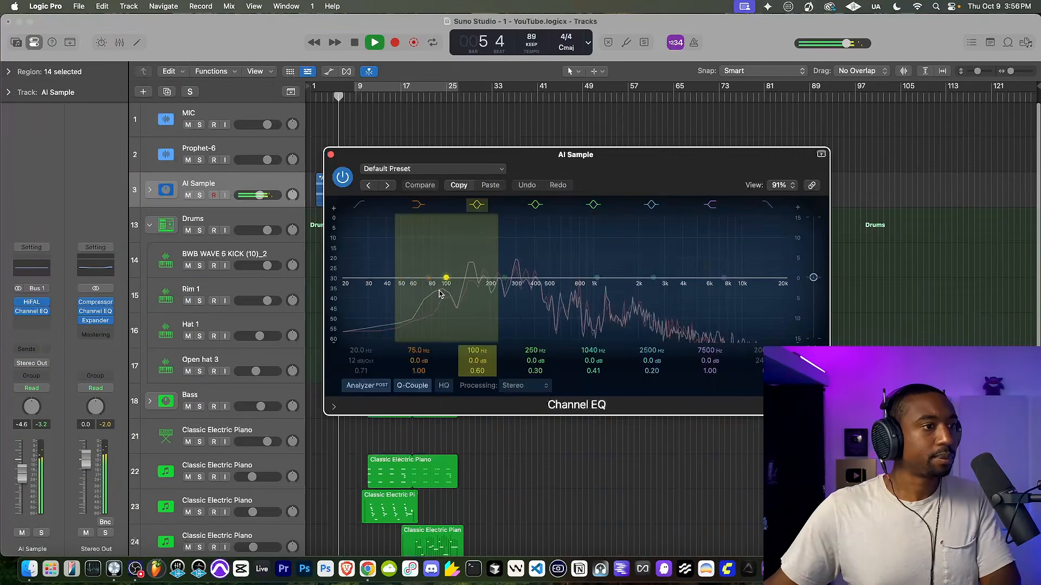
{"action": "left_click", "coordinate": [518, 385]}
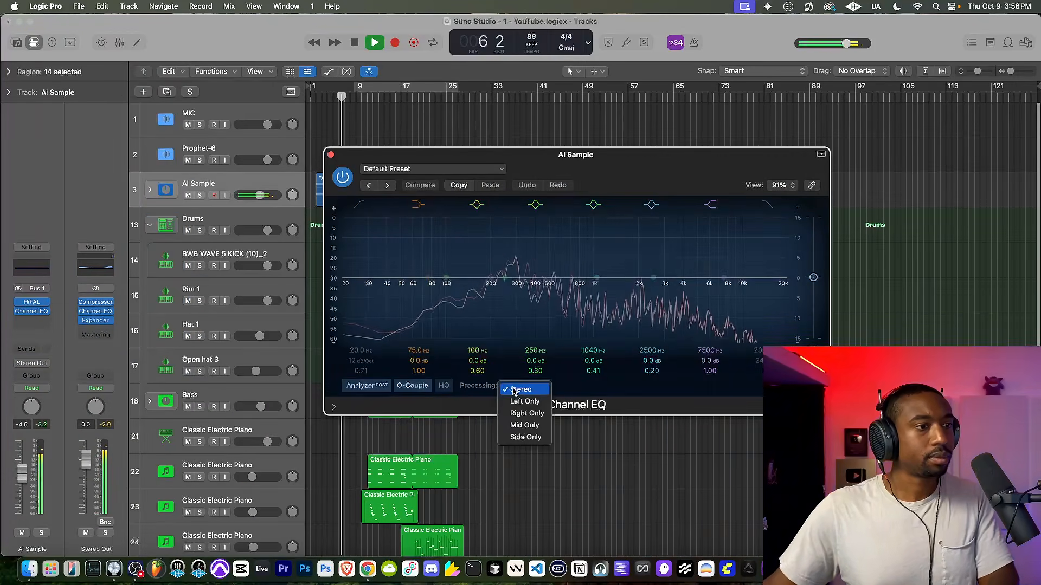
{"action": "left_click", "coordinate": [524, 437]}
{"action": "left_click_drag", "start_coordinate": [505, 279], "coordinate": [463, 263]}
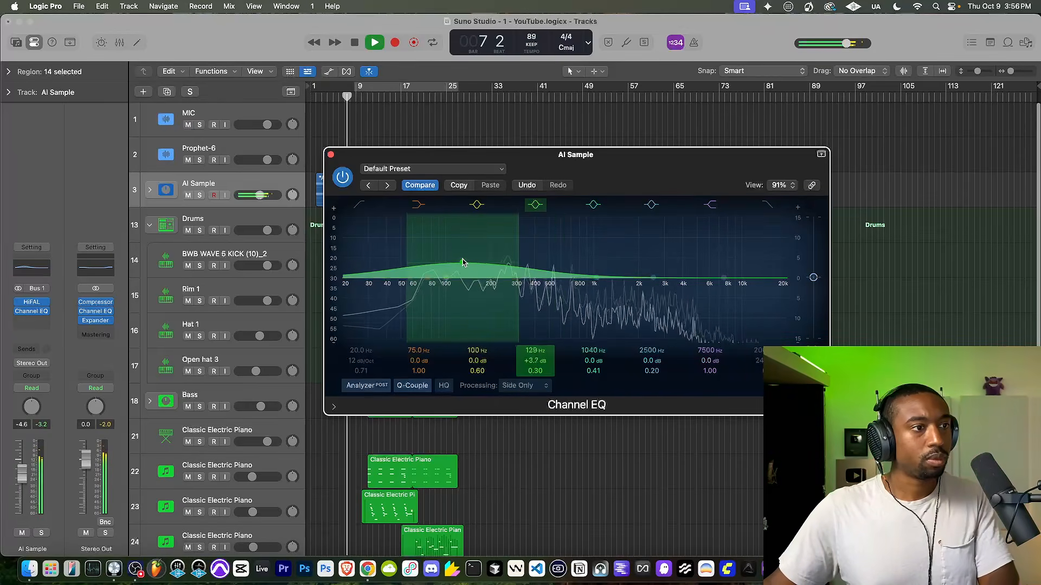
Step: Reshape the AI Sample Channel EQ's boost to +2.2 dB at 177 Hz with a Q of 0.88 and close the plug-in window
{"action": "scroll", "coordinate": [474, 267], "scroll_direction": "up", "scroll_amount": 5}
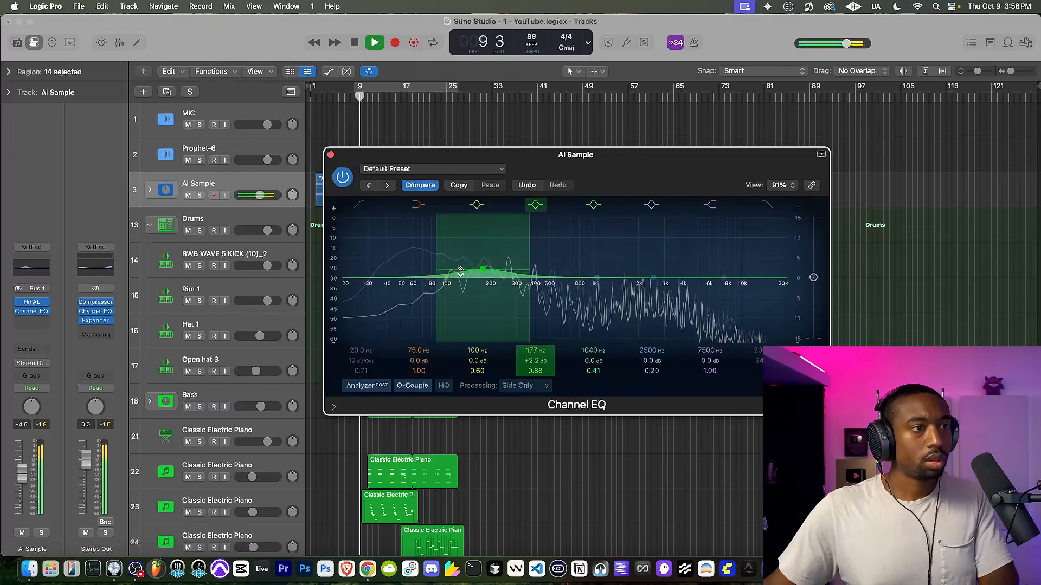
{"action": "left_click", "coordinate": [522, 387]}
{"action": "left_click", "coordinate": [569, 389]}
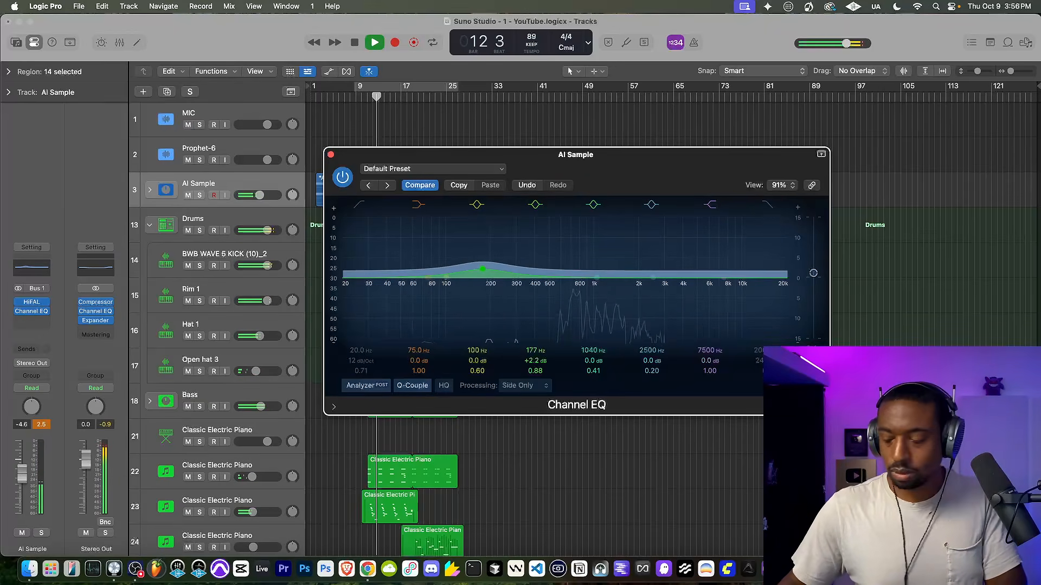
{"action": "left_click", "coordinate": [331, 155]}
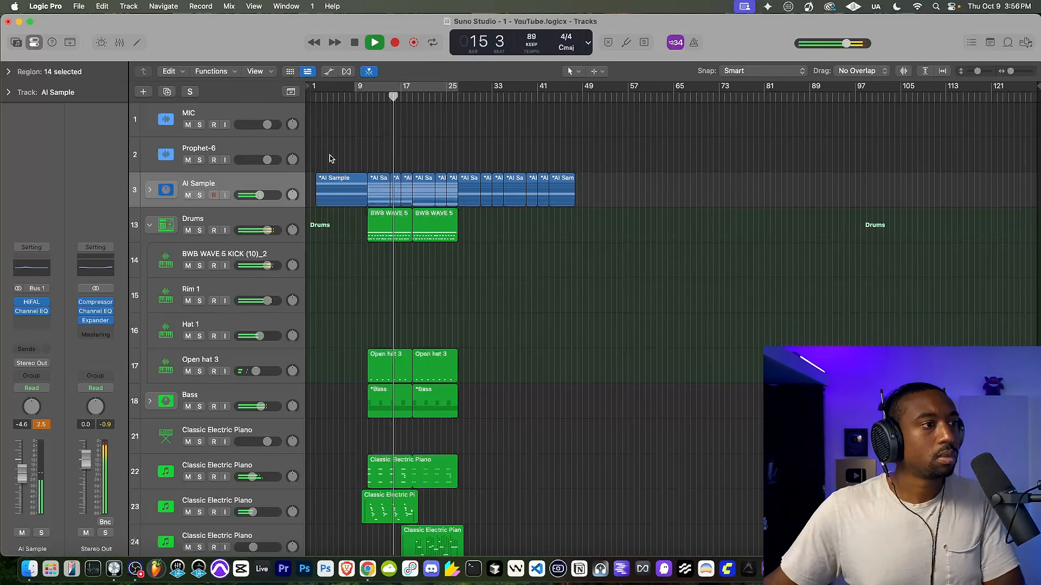
Step: Add a Sample Delay to the Hat 1 track, link both channels at 398 samples and close the plug-in window
{"action": "left_click", "coordinate": [380, 220]}
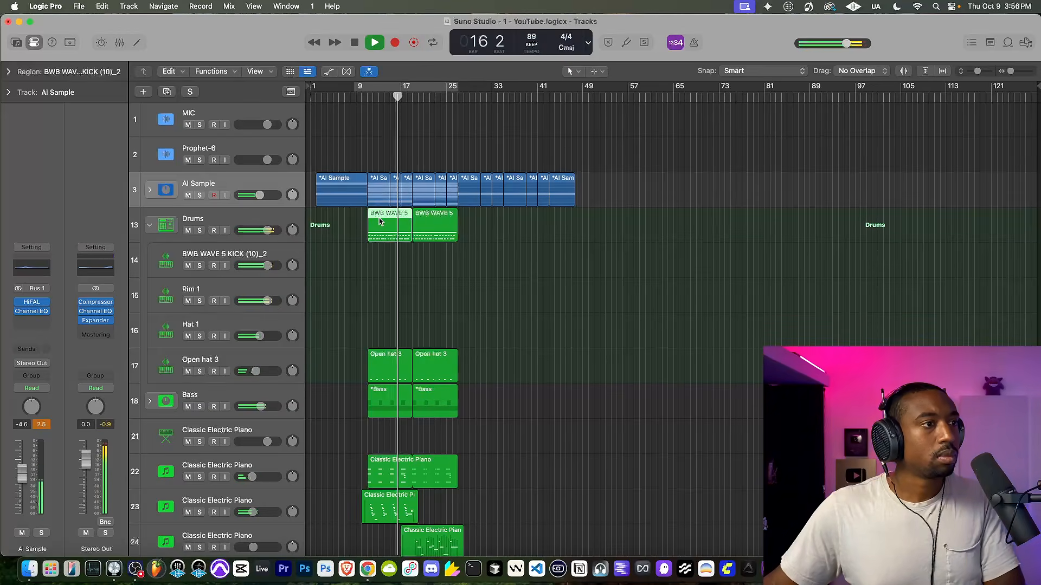
{"action": "left_click", "coordinate": [150, 225]}
{"action": "left_click", "coordinate": [150, 225]}
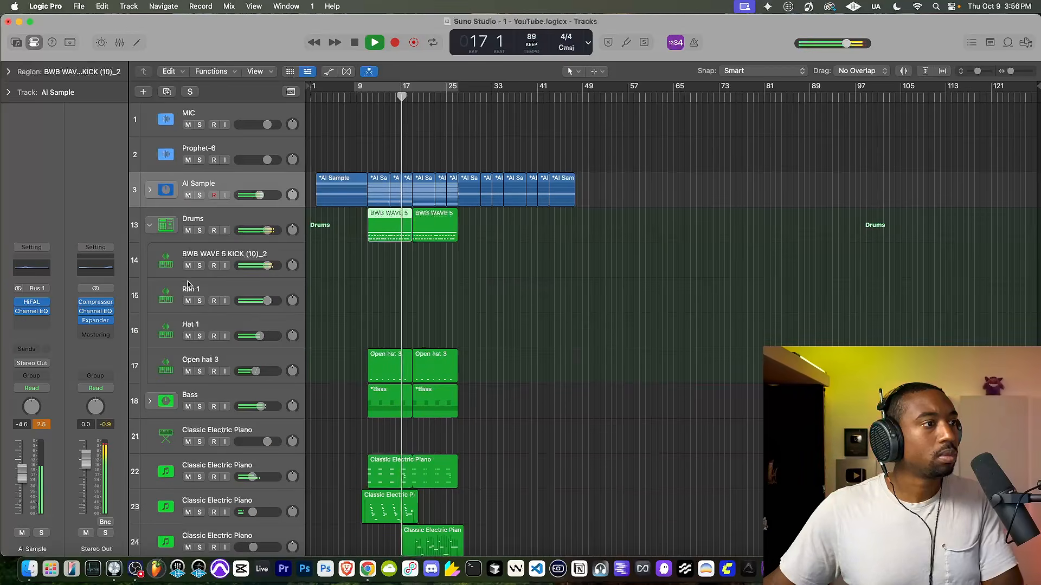
{"action": "left_click", "coordinate": [198, 326]}
{"action": "left_click", "coordinate": [42, 315]}
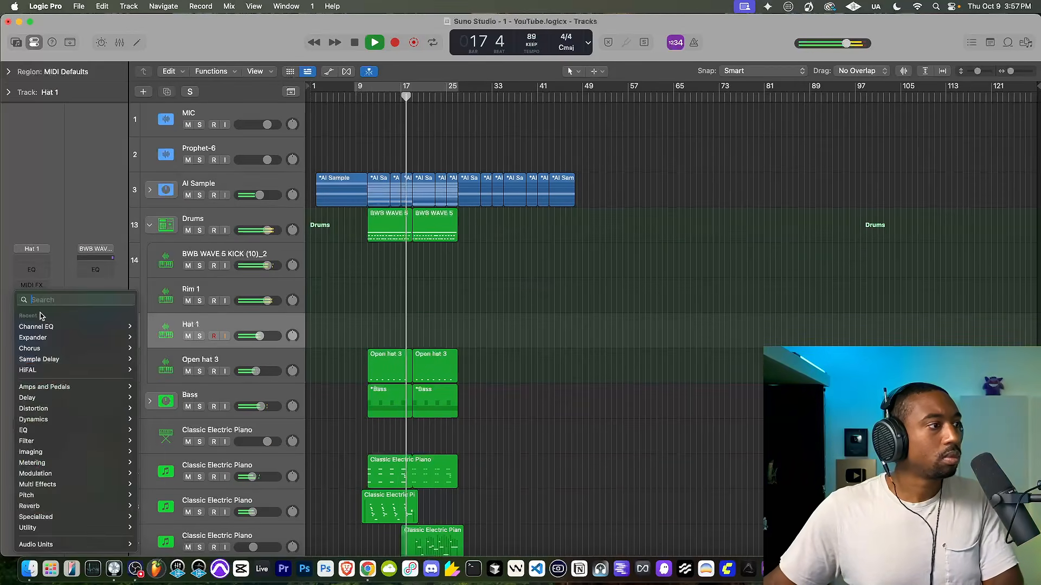
{"action": "type", "text": "sampl"}
{"action": "left_click", "coordinate": [286, 277]}
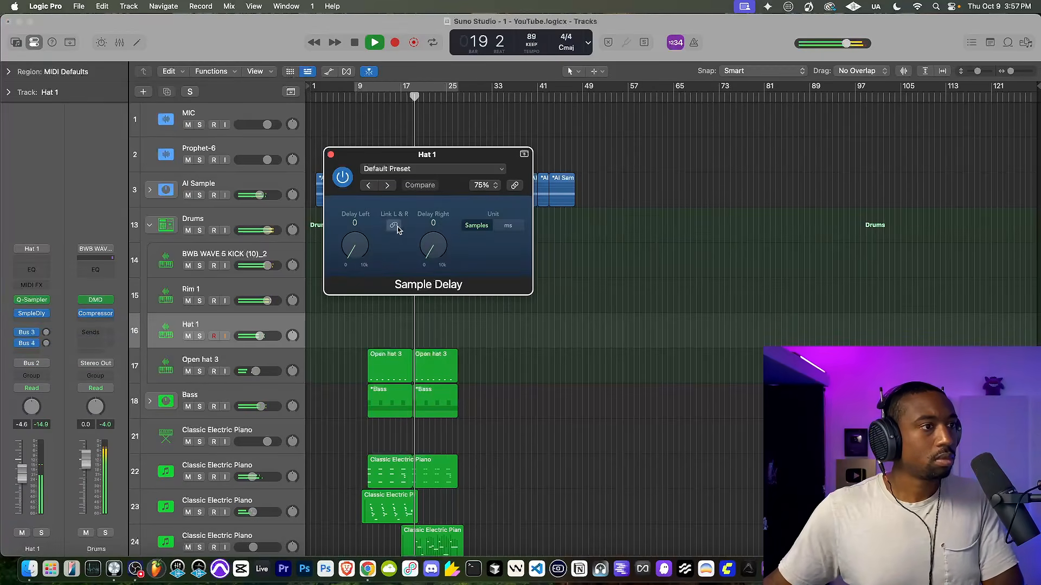
{"action": "left_click_drag", "start_coordinate": [432, 247], "coordinate": [431, 242]}
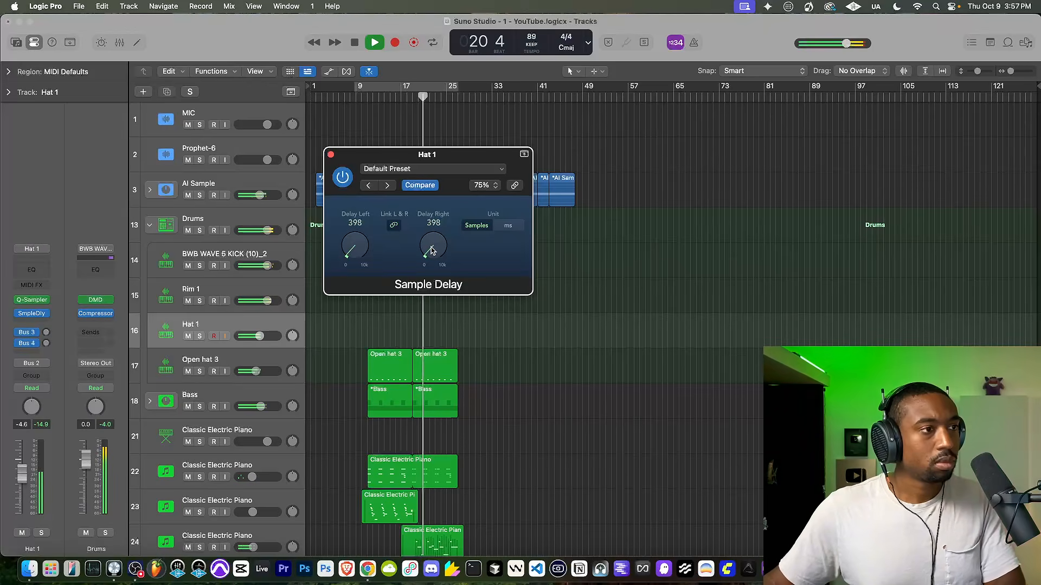
{"action": "left_click", "coordinate": [331, 155]}
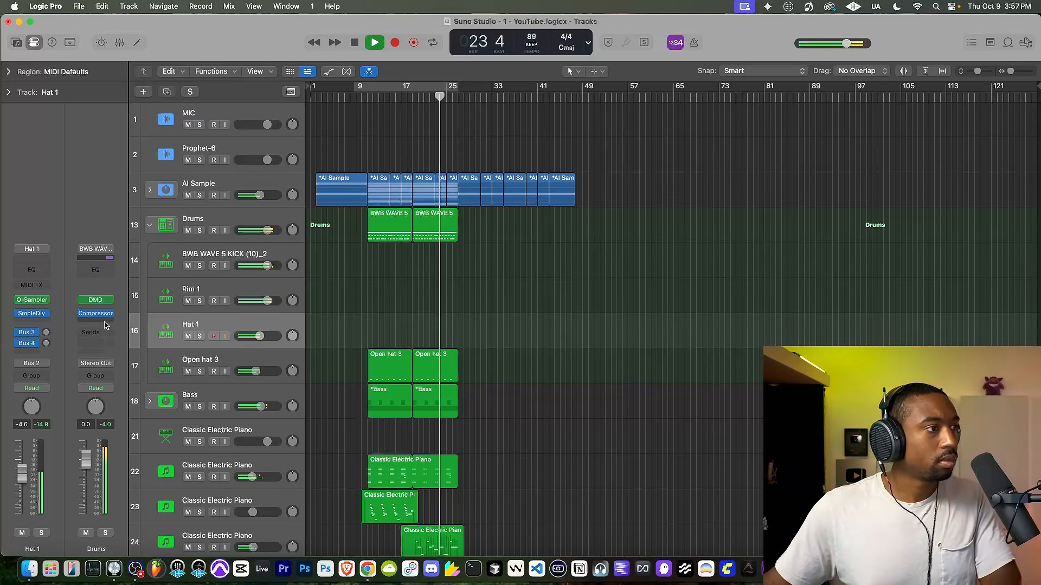
Step: Add a Limiter after the Expander on Stereo Out, set its gain to +0.9 dB and close the plug-in window
{"action": "left_click", "coordinate": [149, 185]}
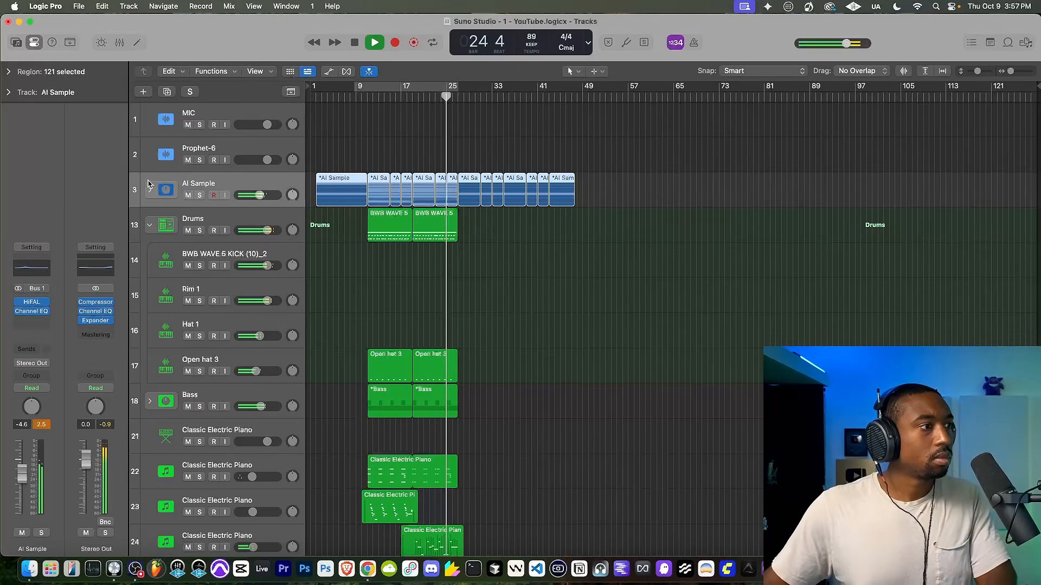
{"action": "left_click", "coordinate": [98, 330]}
{"action": "mouse_move", "coordinate": [99, 329]}
{"action": "type", "text": "lim"}
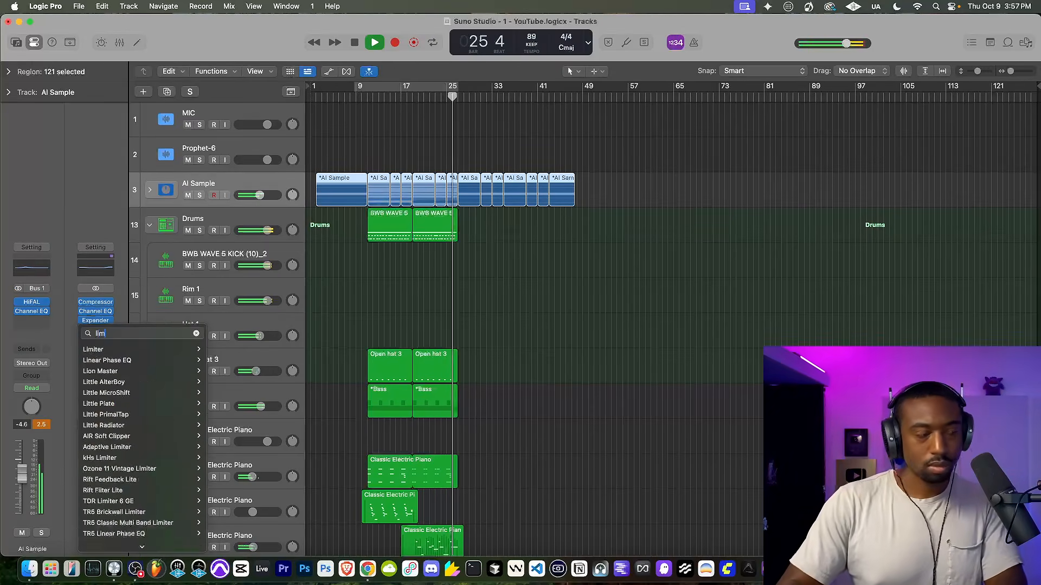
{"action": "left_click", "coordinate": [100, 351]}
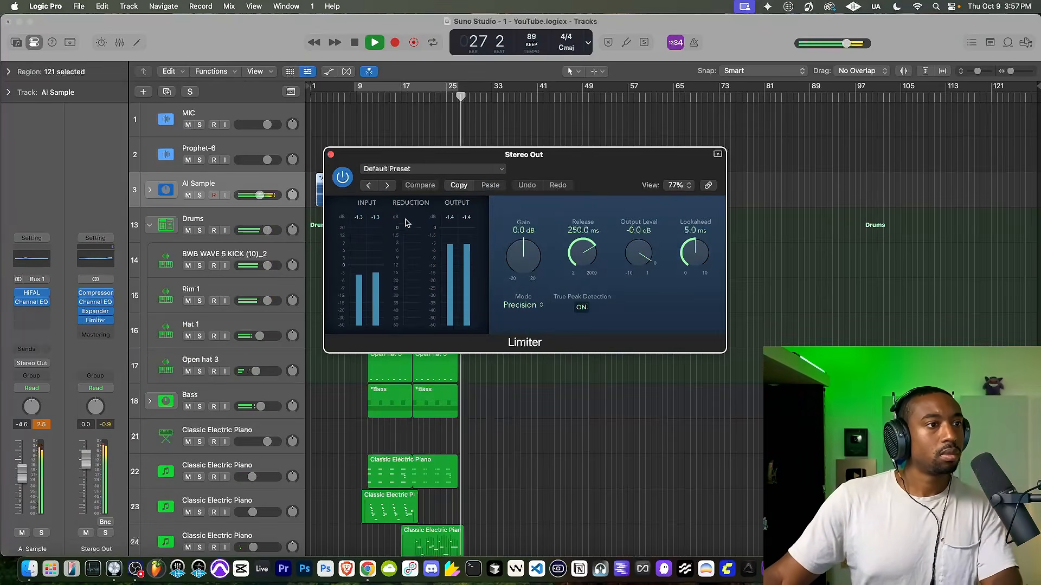
{"action": "left_click_drag", "start_coordinate": [529, 261], "coordinate": [529, 257]}
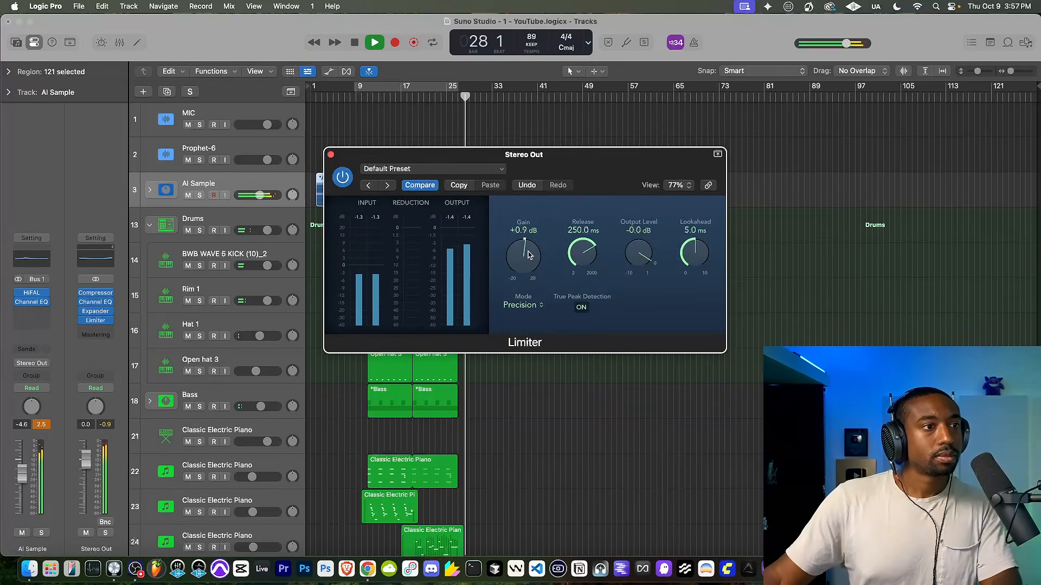
{"action": "left_click", "coordinate": [330, 154]}
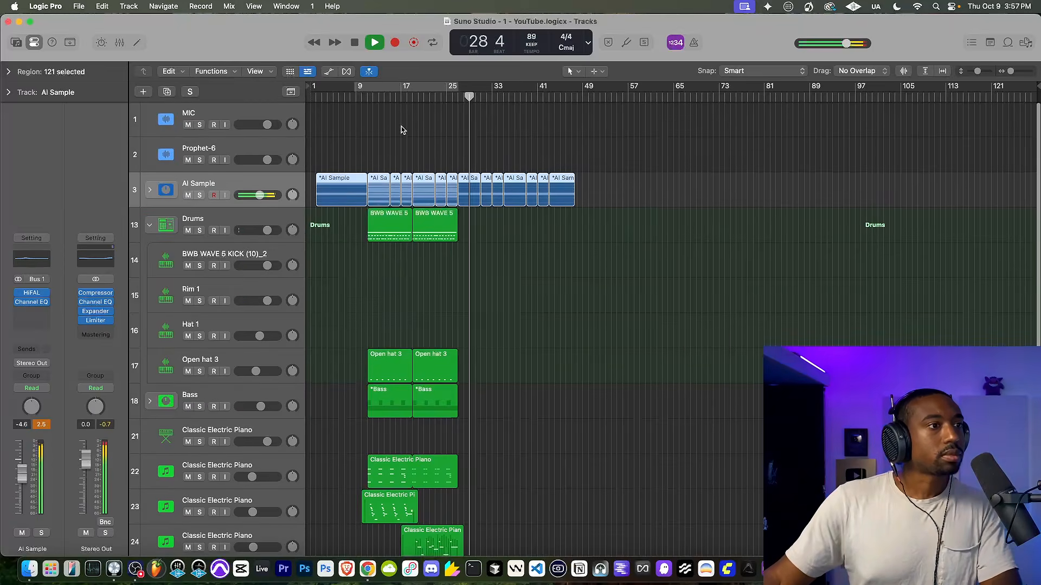
Step: Lower the AI Sample stack's volume to -5.9 dB and bypass its Channel EQ
{"action": "left_click_drag", "start_coordinate": [533, 158], "coordinate": [472, 198]}
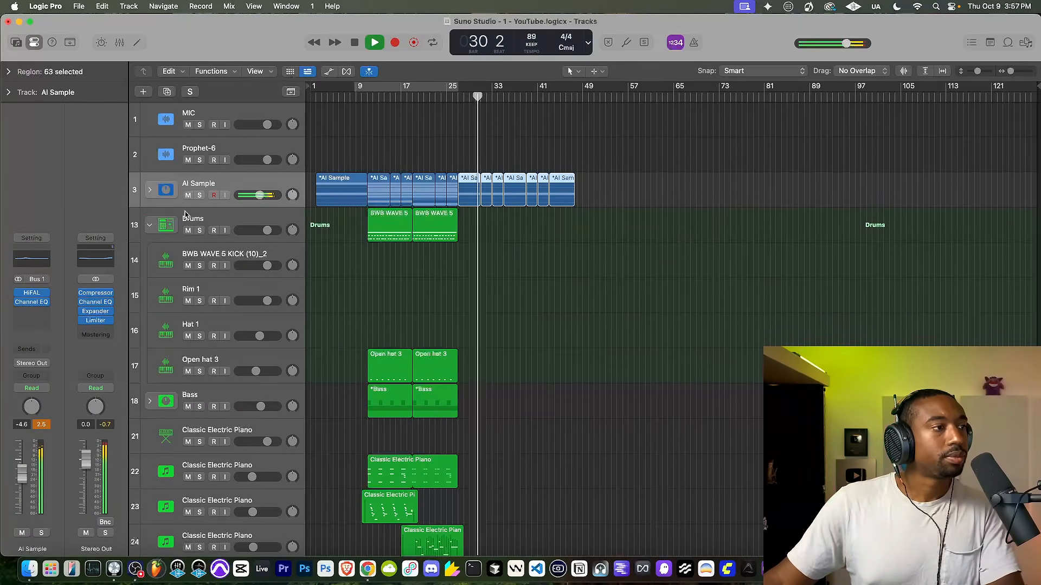
{"action": "left_click", "coordinate": [151, 189]}
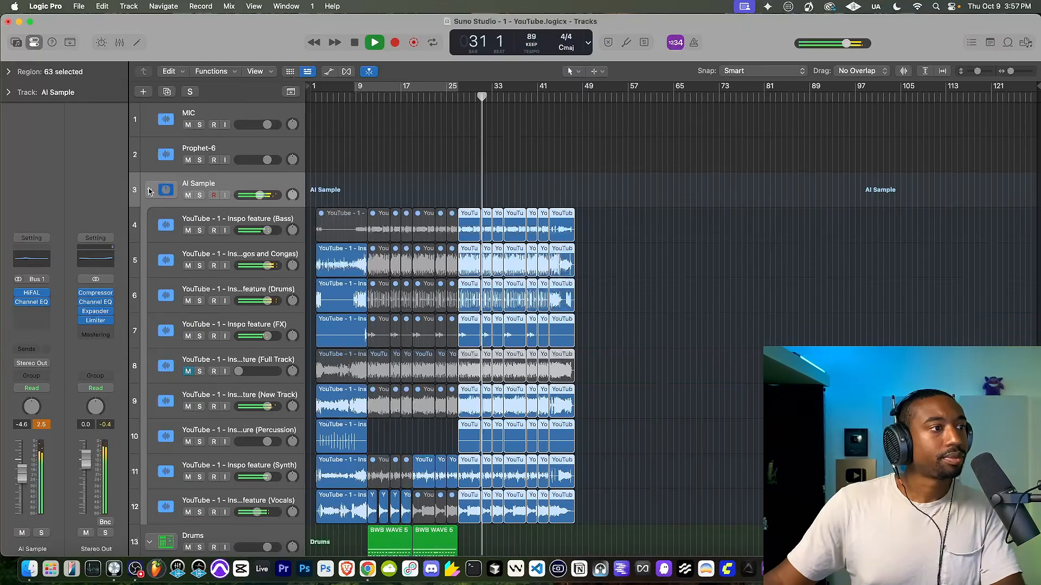
{"action": "left_click", "coordinate": [150, 191]}
{"action": "left_click_drag", "start_coordinate": [257, 195], "coordinate": [257, 195]}
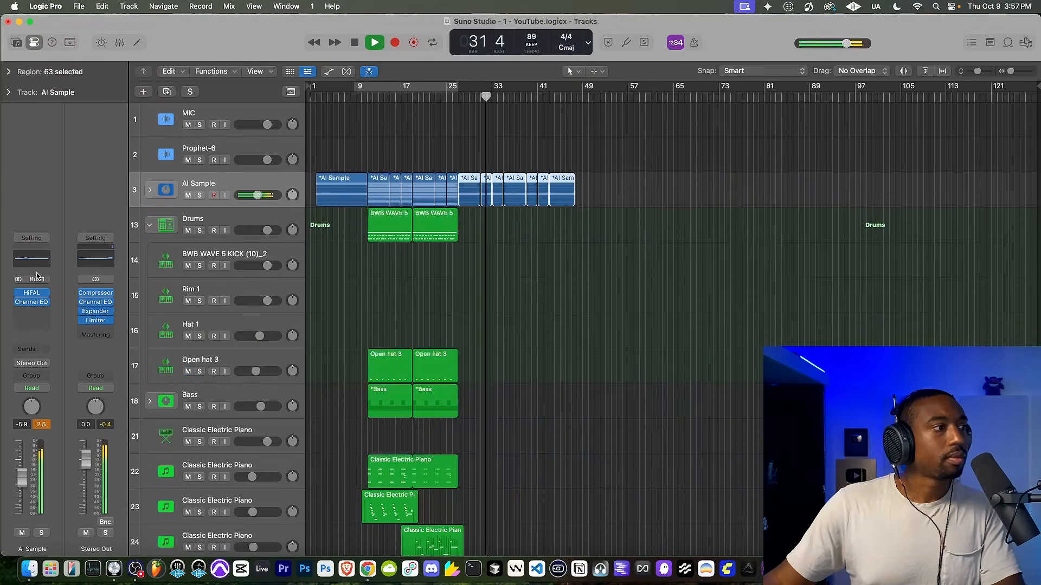
{"action": "left_click", "coordinate": [33, 302]}
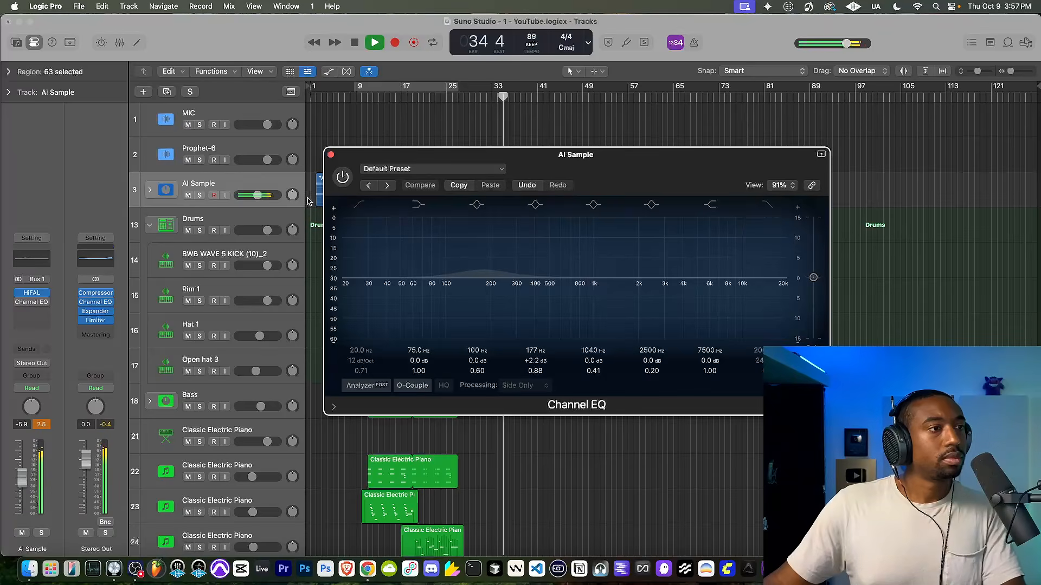
{"action": "left_click", "coordinate": [330, 155]}
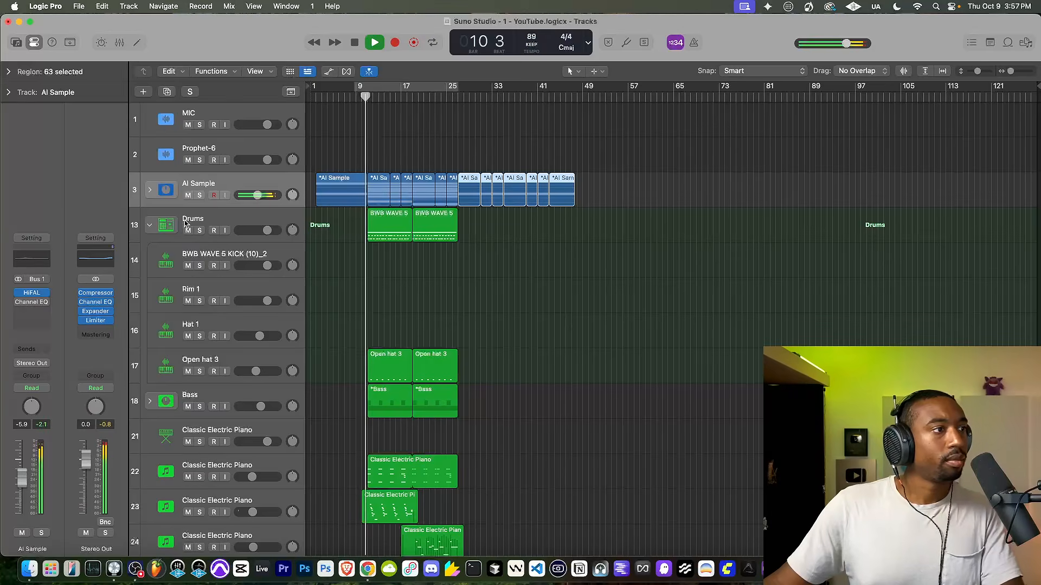
Step: Add a Sample Delay to the BWB WAVE 5 KICK track with both channels linked at 246 samples, and collapse the Drums stack
{"action": "left_click", "coordinate": [151, 224]}
{"action": "left_click", "coordinate": [194, 222]}
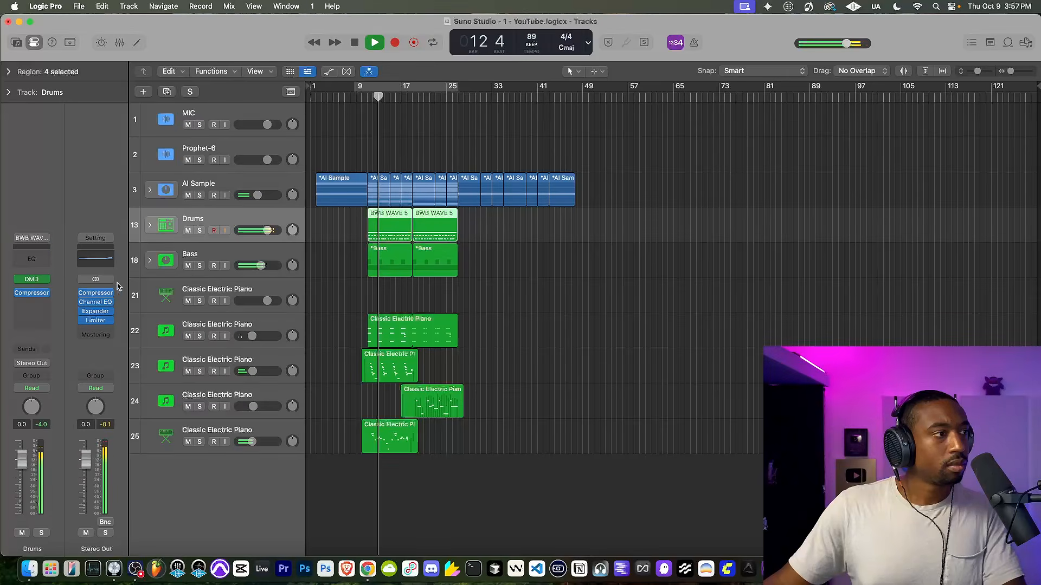
{"action": "left_click", "coordinate": [150, 226]}
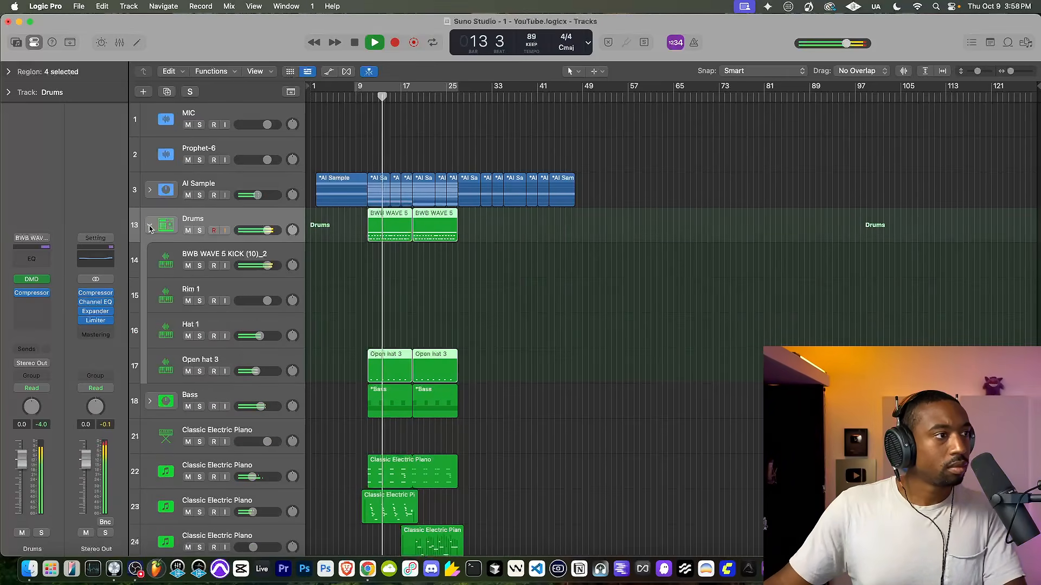
{"action": "left_click", "coordinate": [136, 276]}
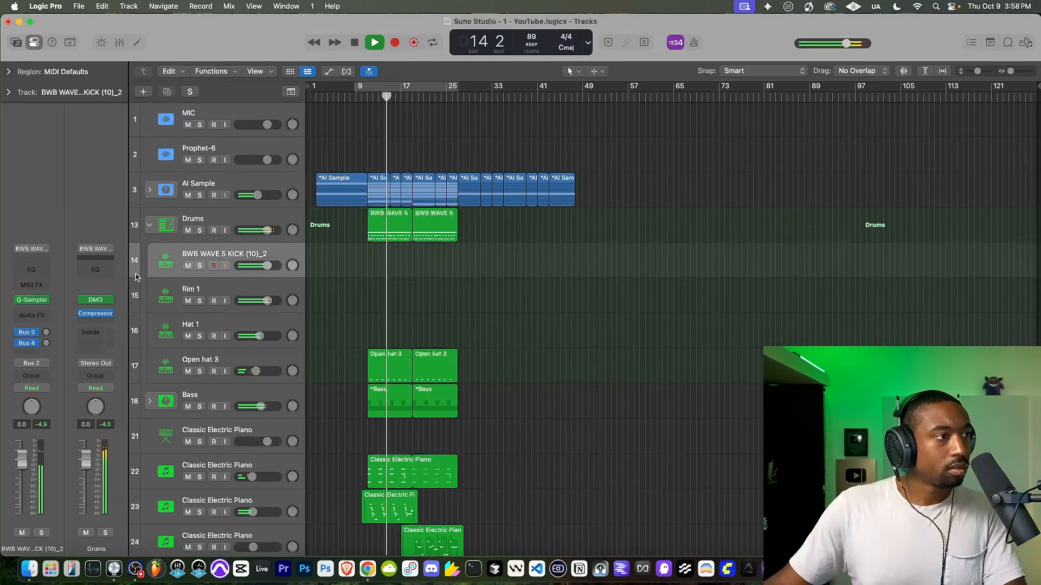
{"action": "left_click", "coordinate": [33, 312]}
{"action": "type", "text": "sampl"}
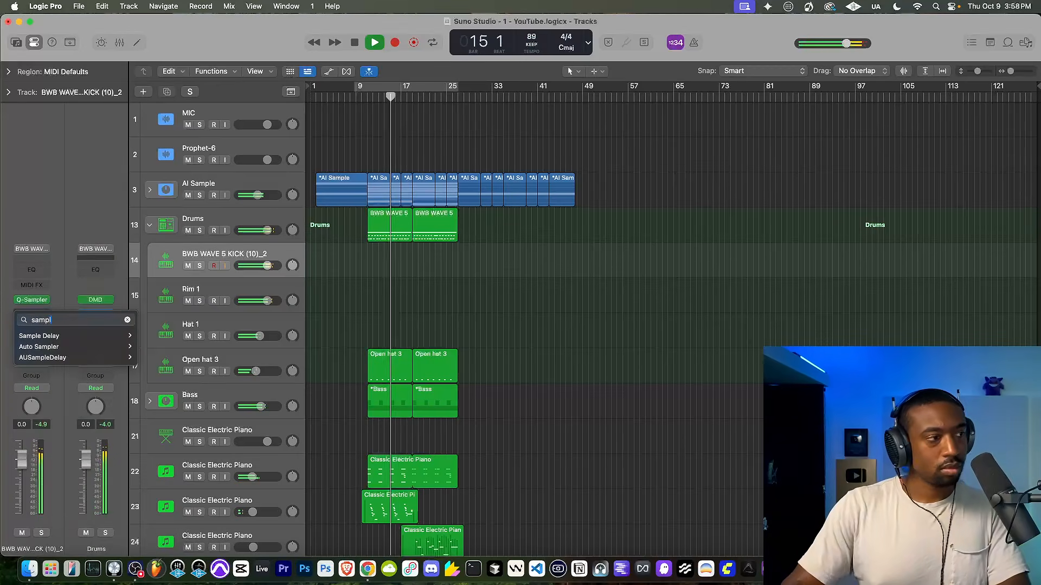
{"action": "left_click", "coordinate": [36, 336]}
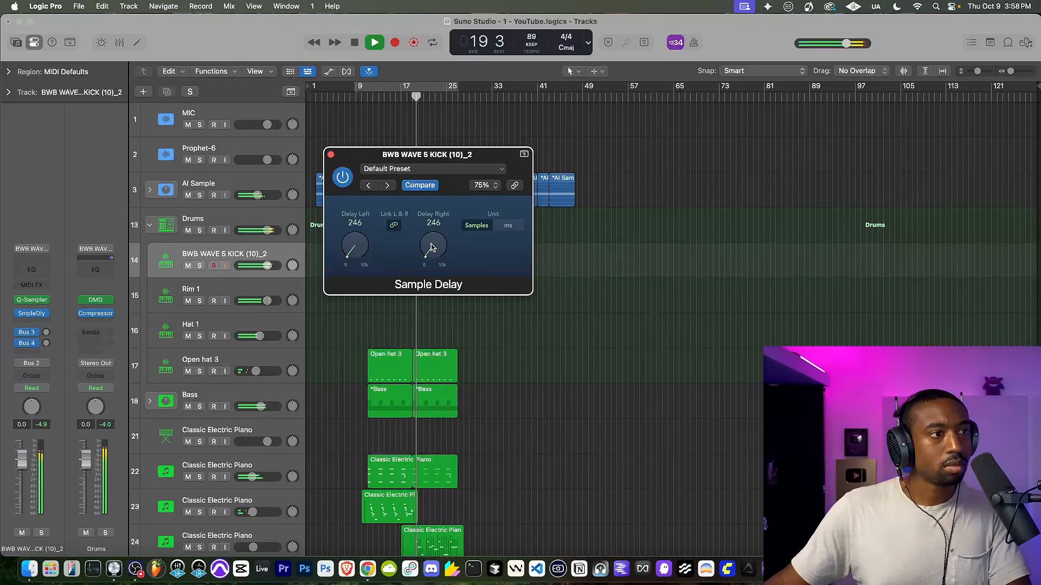
{"action": "left_click", "coordinate": [330, 155]}
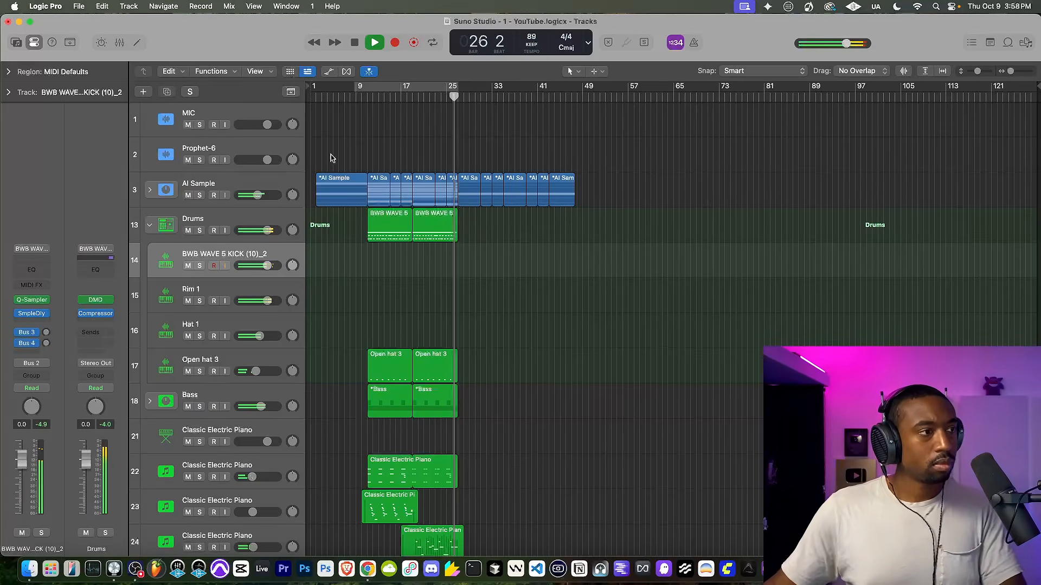
{"action": "left_click", "coordinate": [150, 225]}
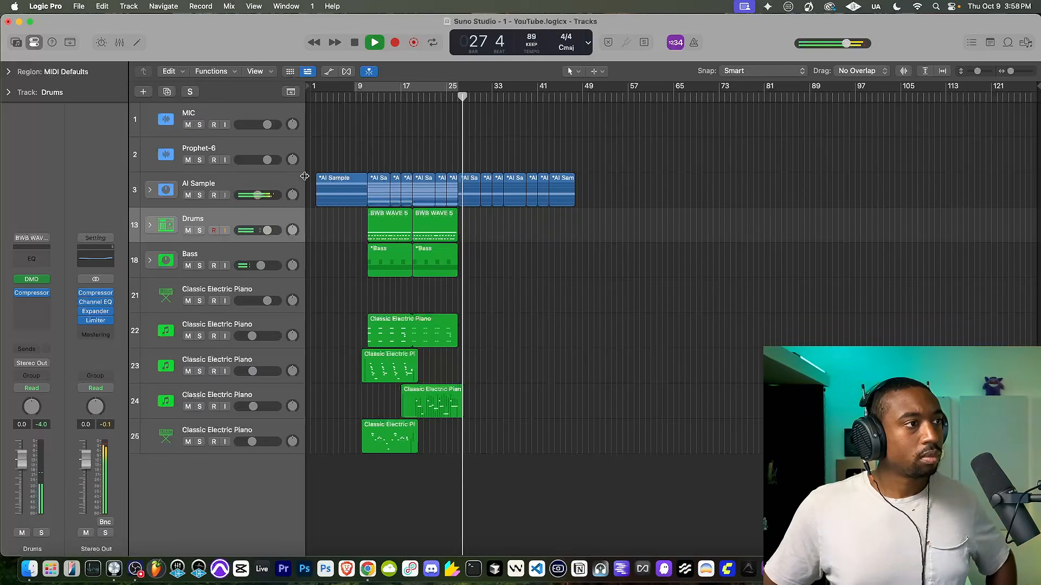
Step: Create a new track with the AI Sample stack's duplicate settings and toggle the original stack's mute on and off
{"action": "left_click", "coordinate": [201, 180]}
{"action": "right_click", "coordinate": [201, 180]}
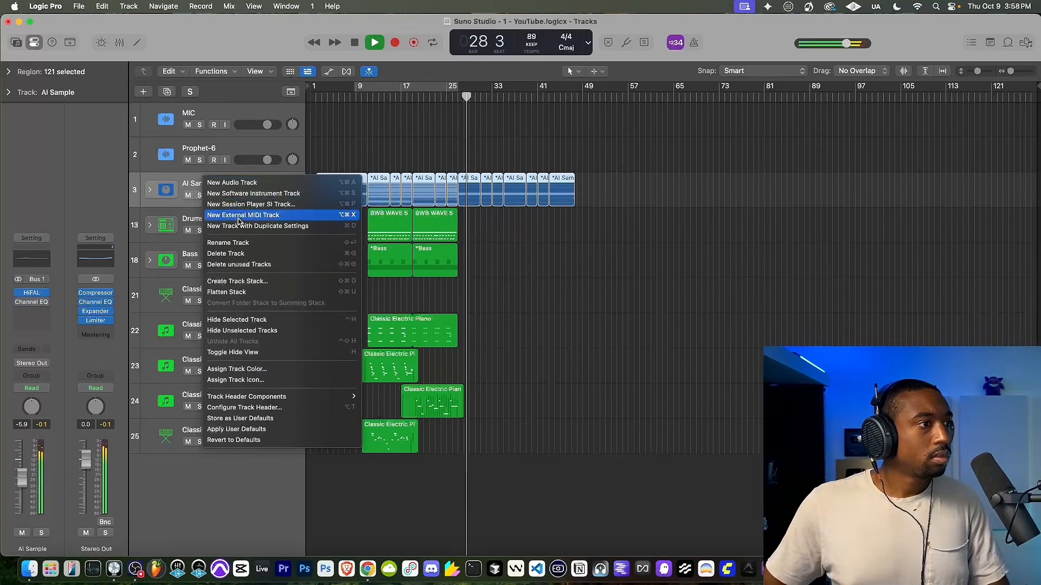
{"action": "left_click", "coordinate": [247, 225]}
{"action": "left_click", "coordinate": [188, 195]}
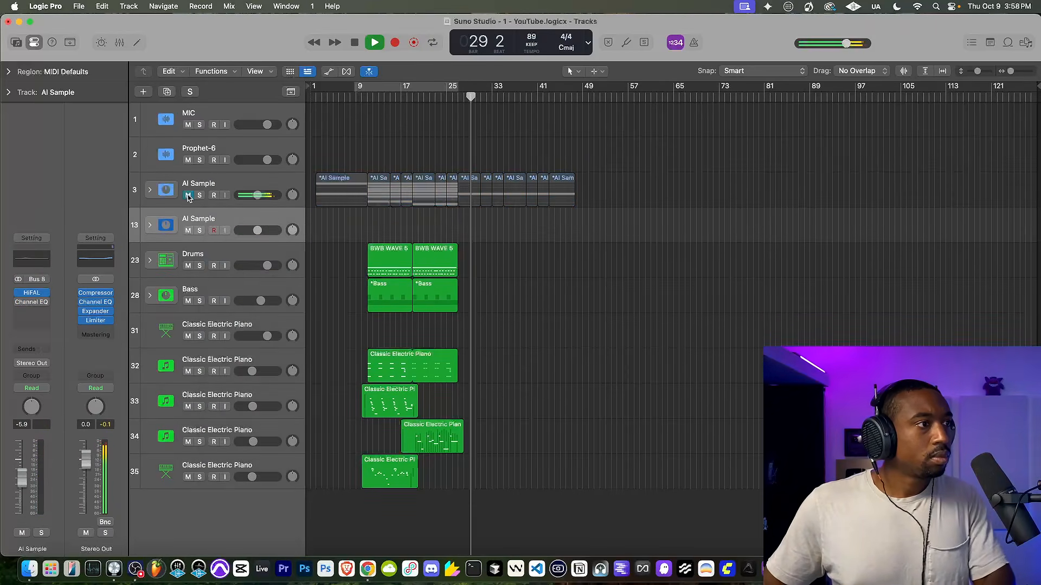
{"action": "left_click", "coordinate": [188, 195]}
Step: Try to move the AI Sample regions from bar 27 onward to the duplicate stack, and remove the duplicate
{"action": "scroll", "coordinate": [534, 187], "scroll_direction": "up", "scroll_amount": 8}
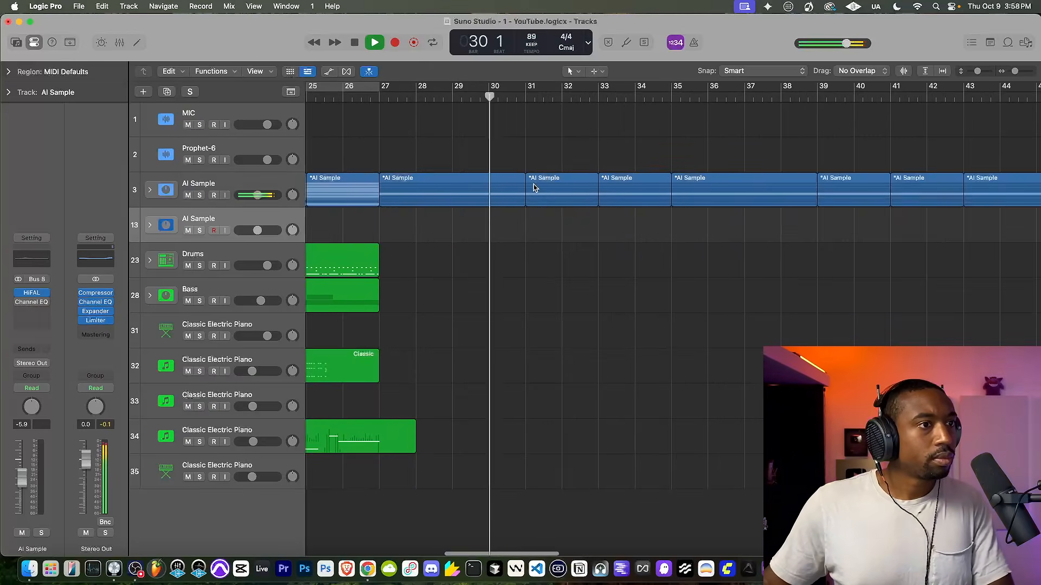
{"action": "scroll", "coordinate": [532, 186], "scroll_direction": "down", "scroll_amount": 7}
{"action": "left_click_drag", "start_coordinate": [706, 190], "coordinate": [471, 253]}
{"action": "scroll", "coordinate": [504, 196], "scroll_direction": "up", "scroll_amount": 8}
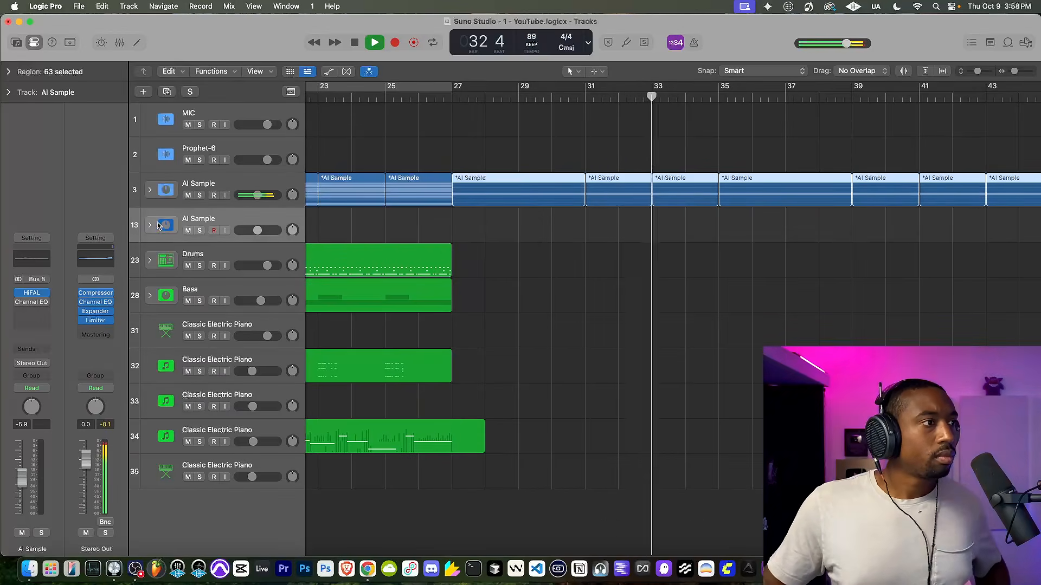
{"action": "left_click_drag", "start_coordinate": [459, 183], "coordinate": [455, 229]}
{"action": "key", "text": "super+z"}
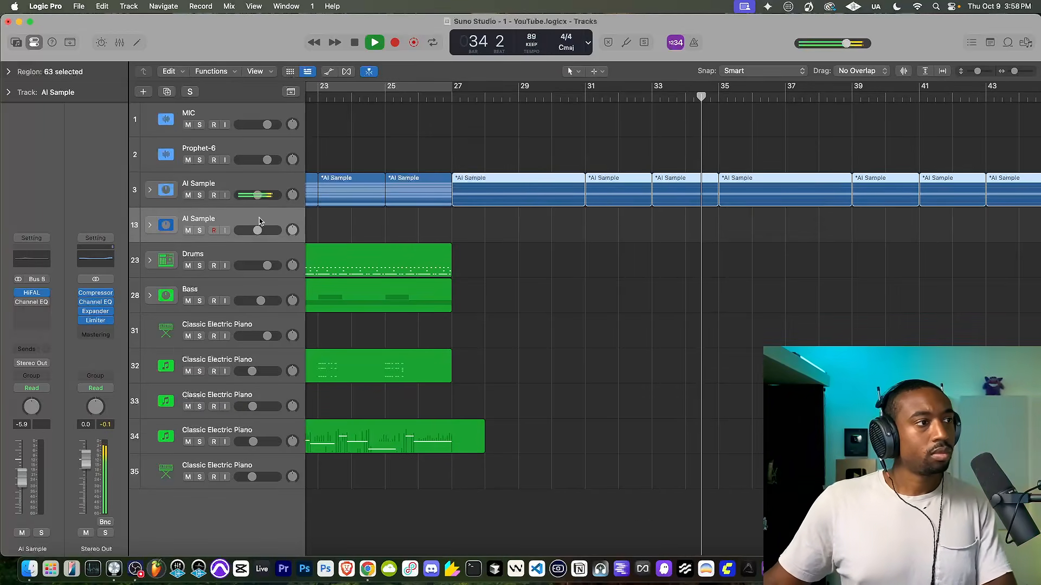
{"action": "key", "text": "super+BackSpace"}
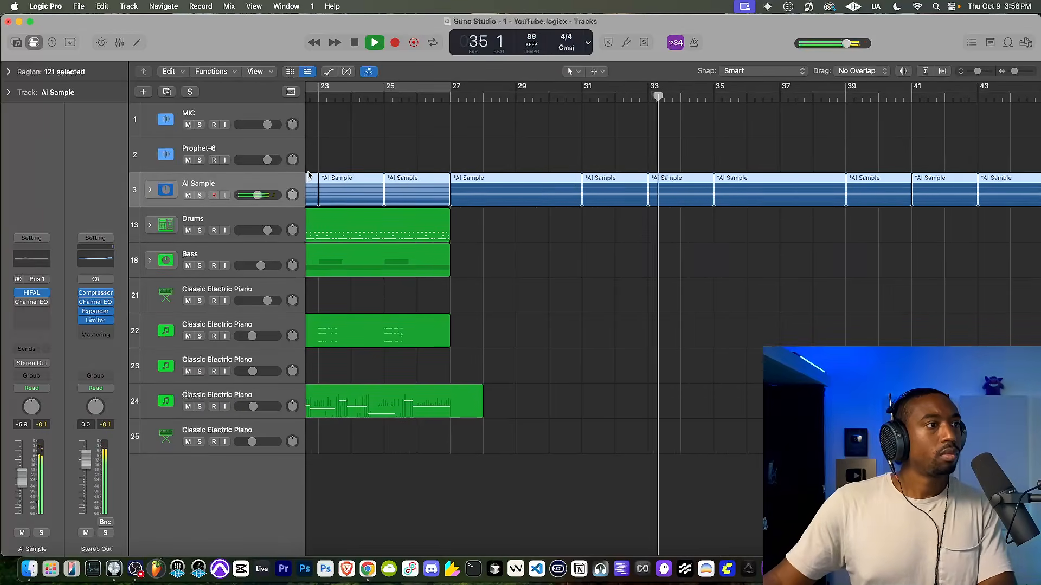
Step: Stop playback, toggle input monitoring on the MIC track and replay the project from about bar 10
{"action": "key", "text": "super+Left"}
{"action": "key", "text": "super+Left"}
{"action": "key", "text": "super+Left"}
{"action": "key", "text": "space"}
{"action": "left_click", "coordinate": [224, 127]}
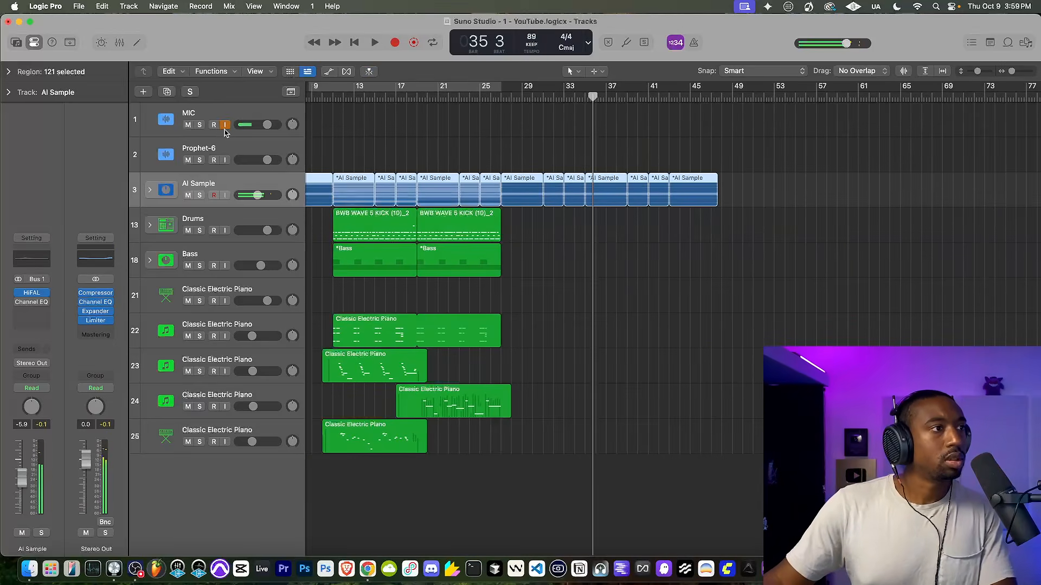
{"action": "key", "text": "space"}
{"action": "left_click", "coordinate": [330, 98]}
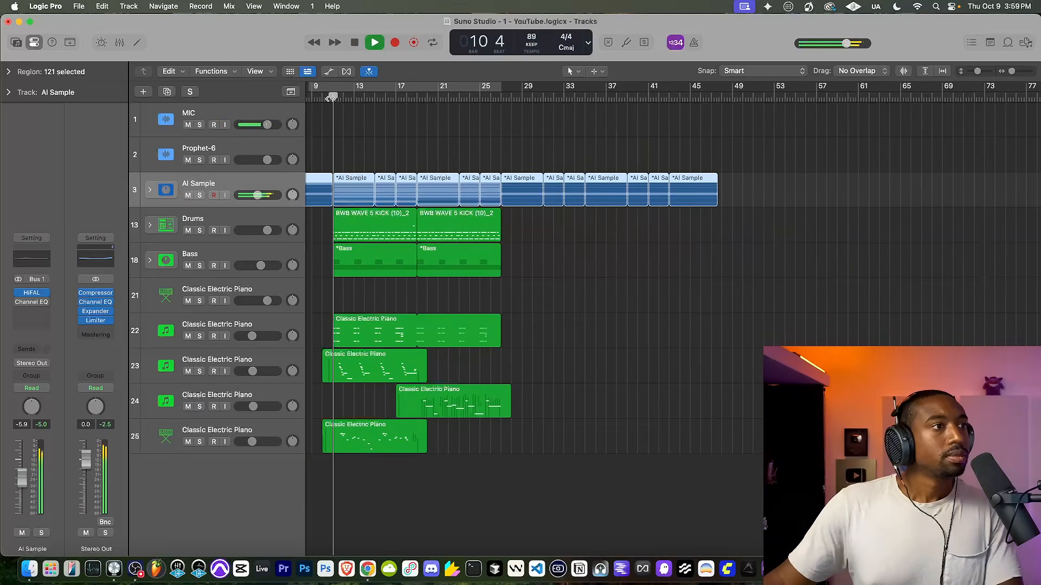
{"action": "key", "text": "space"}
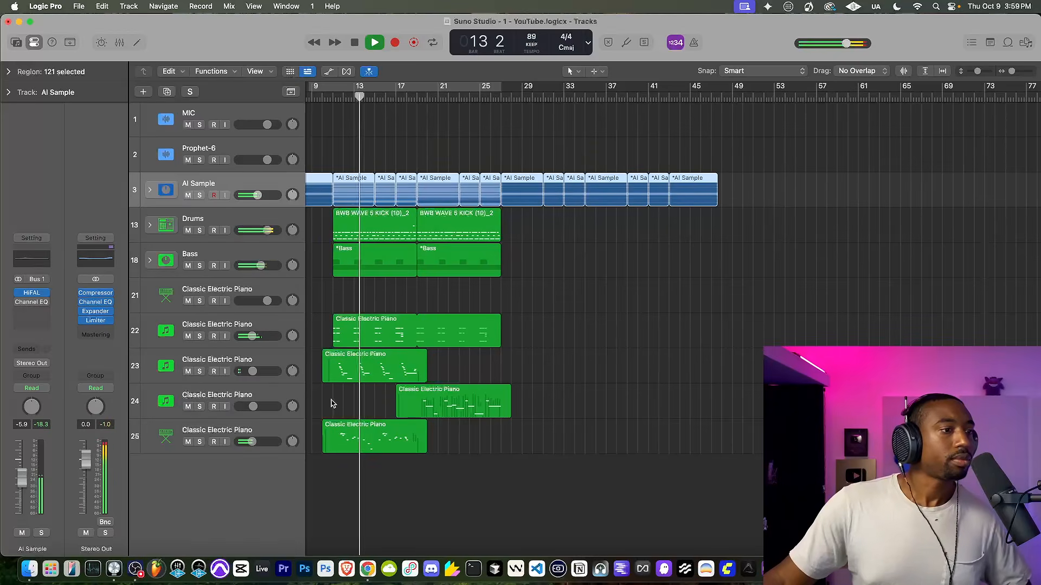
Step: Add a Sample Delay to the Classic Electric Piano on track 22 with both channels linked at 443 samples
{"action": "left_click", "coordinate": [301, 328]}
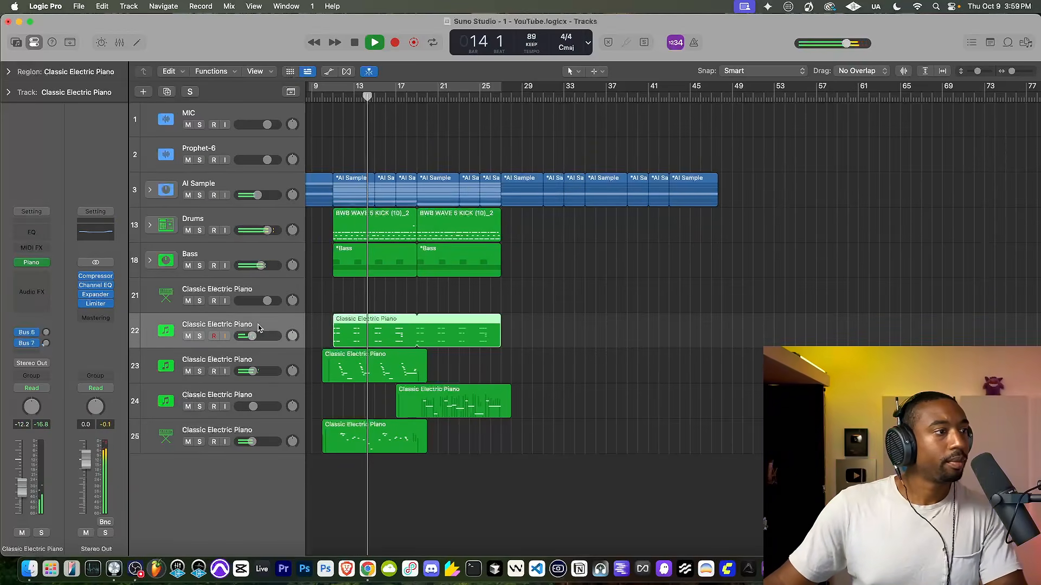
{"action": "left_click", "coordinate": [42, 281]}
{"action": "type", "text": "sample"}
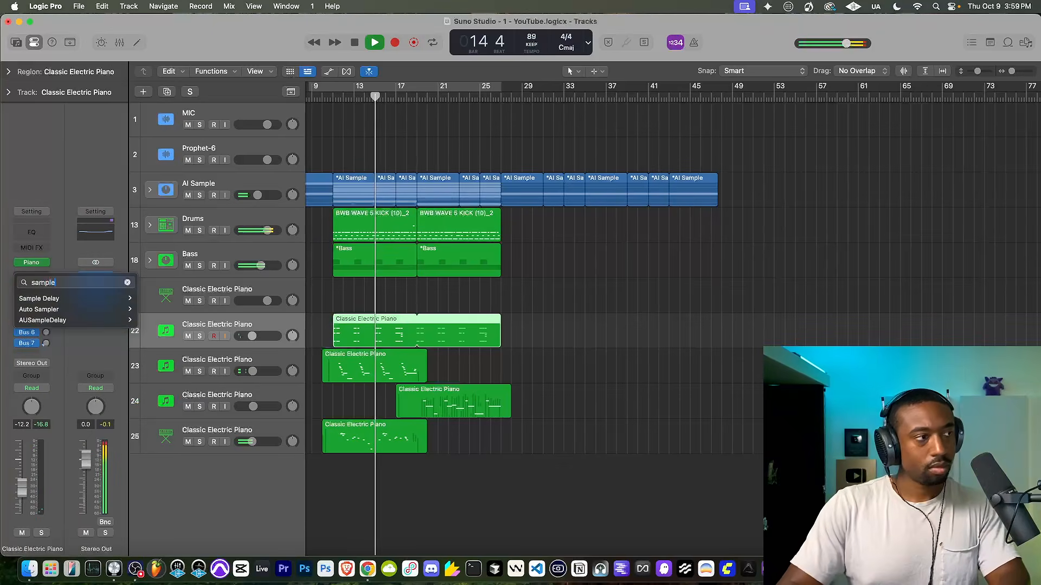
{"action": "mouse_move", "coordinate": [59, 298]}
{"action": "left_click", "coordinate": [155, 298]}
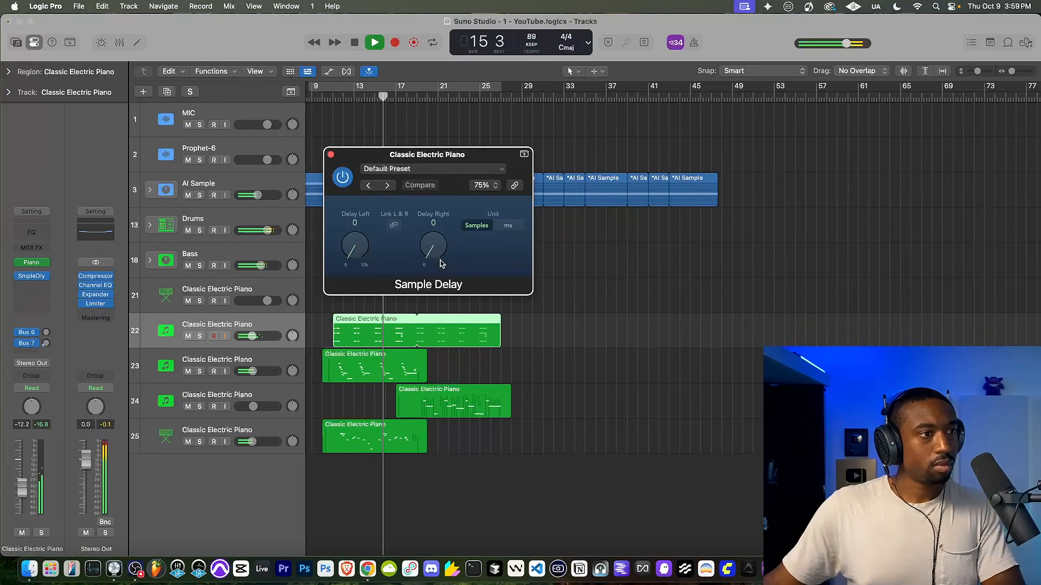
{"action": "left_click", "coordinate": [394, 226]}
{"action": "left_click_drag", "start_coordinate": [434, 253], "coordinate": [440, 246]}
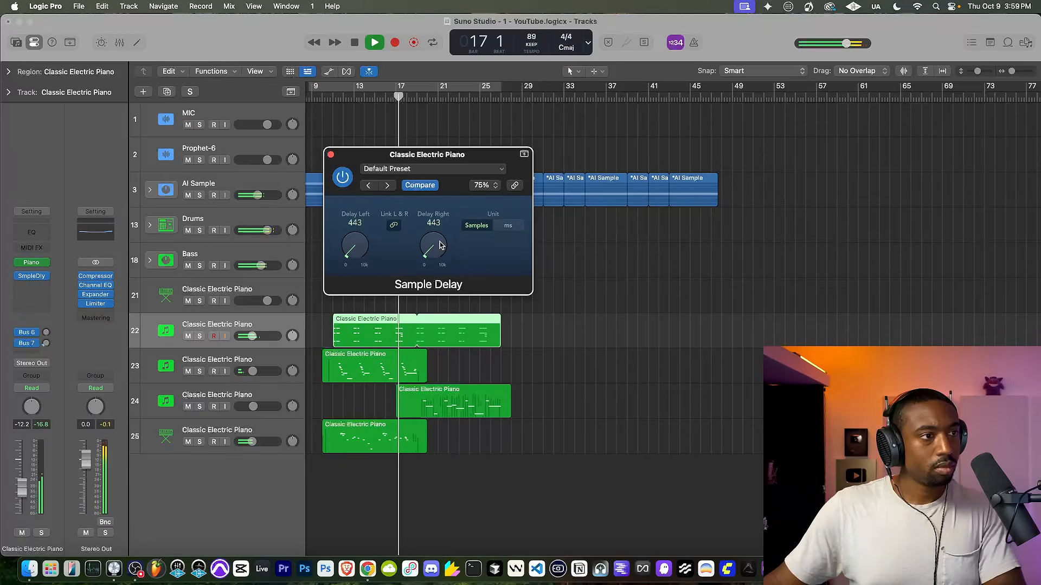
{"action": "left_click", "coordinate": [331, 156]}
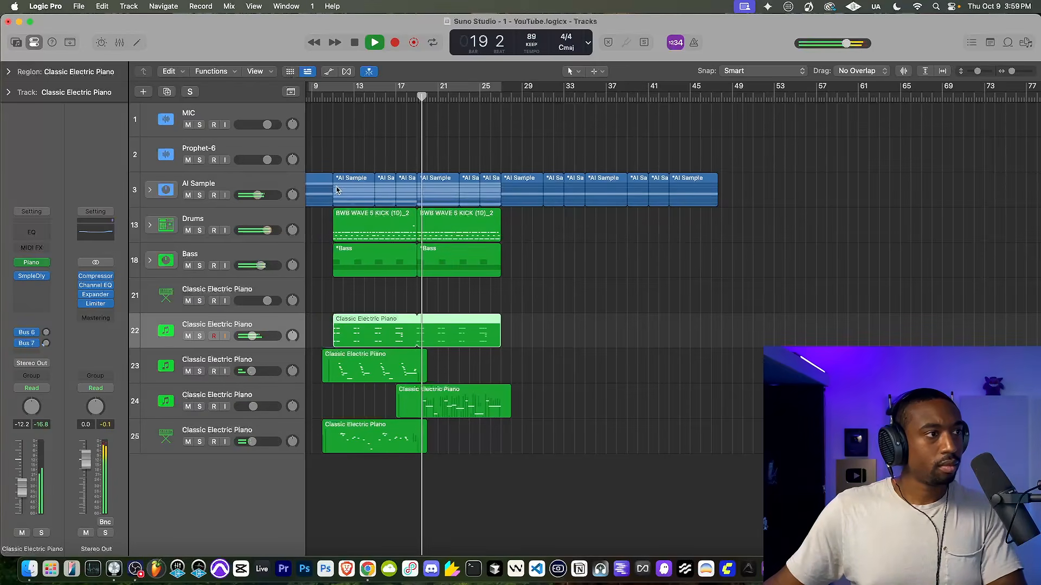
Step: Stop playback, enable input monitoring on the MIC track and set the cycle range from about bar 2 to bar 48
{"action": "scroll", "coordinate": [380, 195], "scroll_direction": "left", "scroll_amount": 2}
{"action": "key", "text": "space"}
{"action": "left_click", "coordinate": [225, 126]}
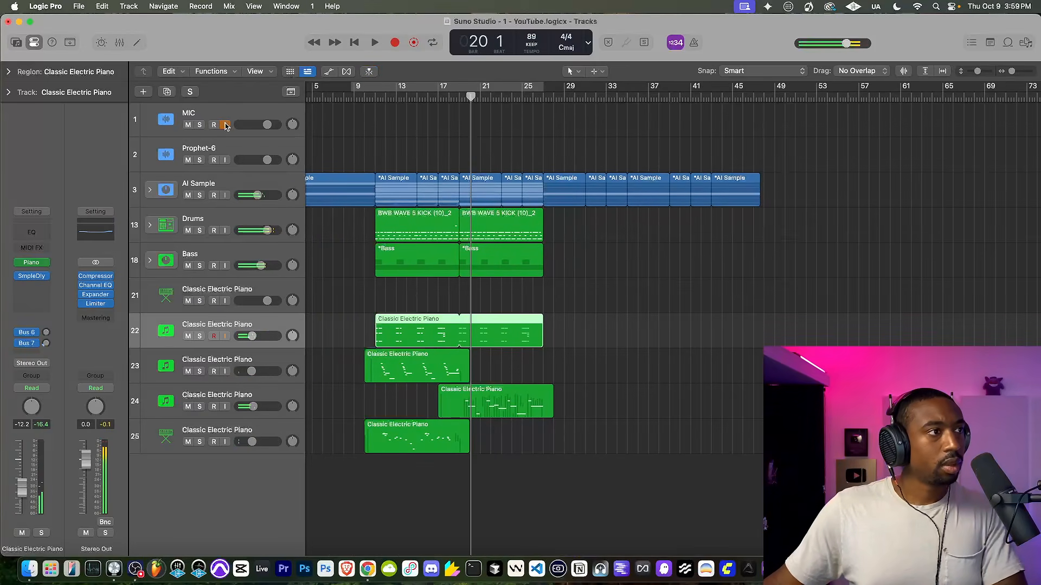
{"action": "left_click", "coordinate": [365, 88]}
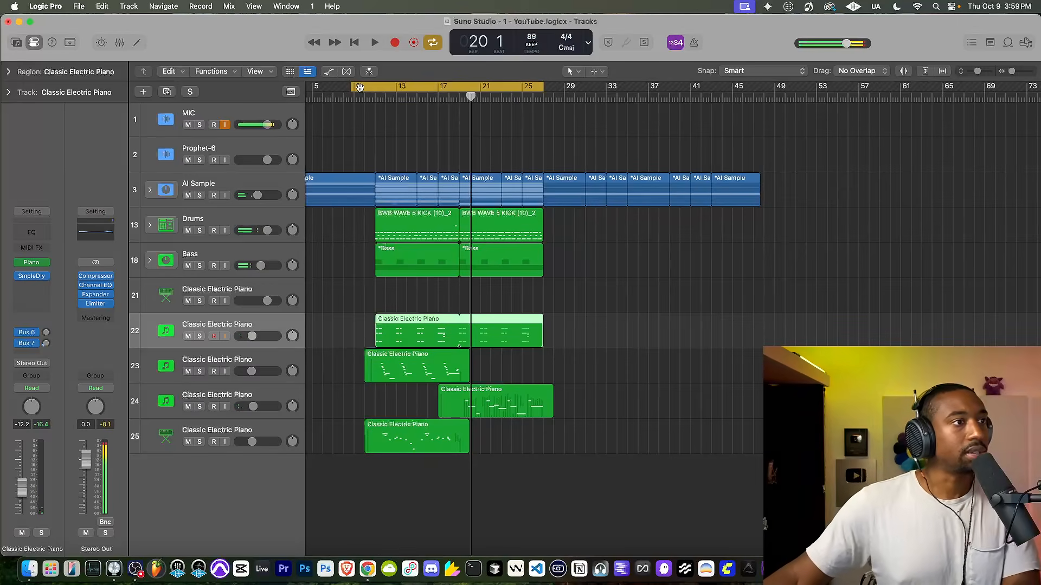
{"action": "scroll", "coordinate": [373, 142], "scroll_direction": "down", "scroll_amount": 3}
{"action": "left_click_drag", "start_coordinate": [359, 82], "coordinate": [322, 90]}
{"action": "left_click_drag", "start_coordinate": [415, 85], "coordinate": [572, 90]}
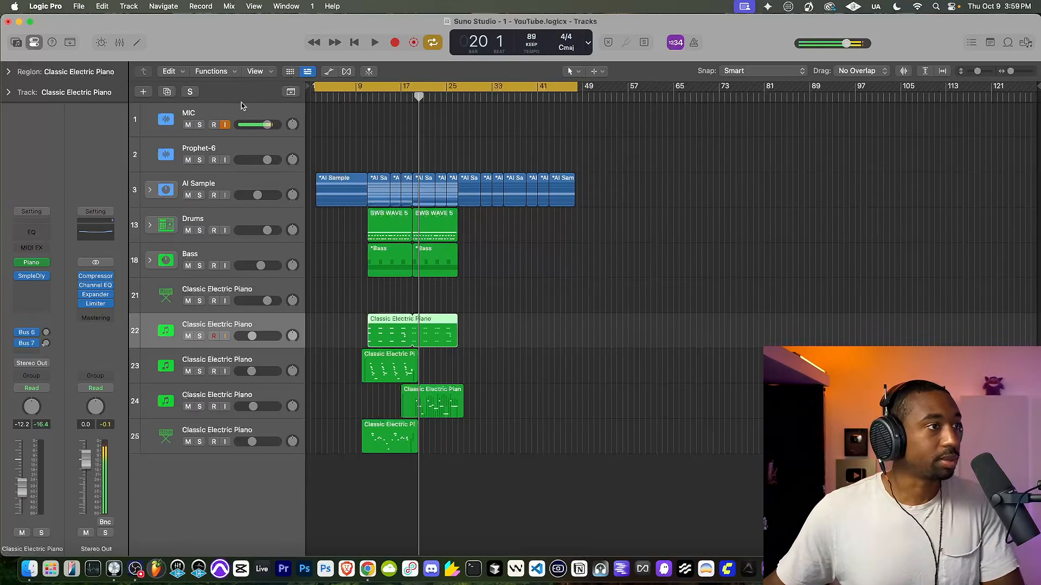
Step: Play from the start of the cycle range and raise the AI Sample stack's volume to -4.7 dB
{"action": "left_click", "coordinate": [354, 43]}
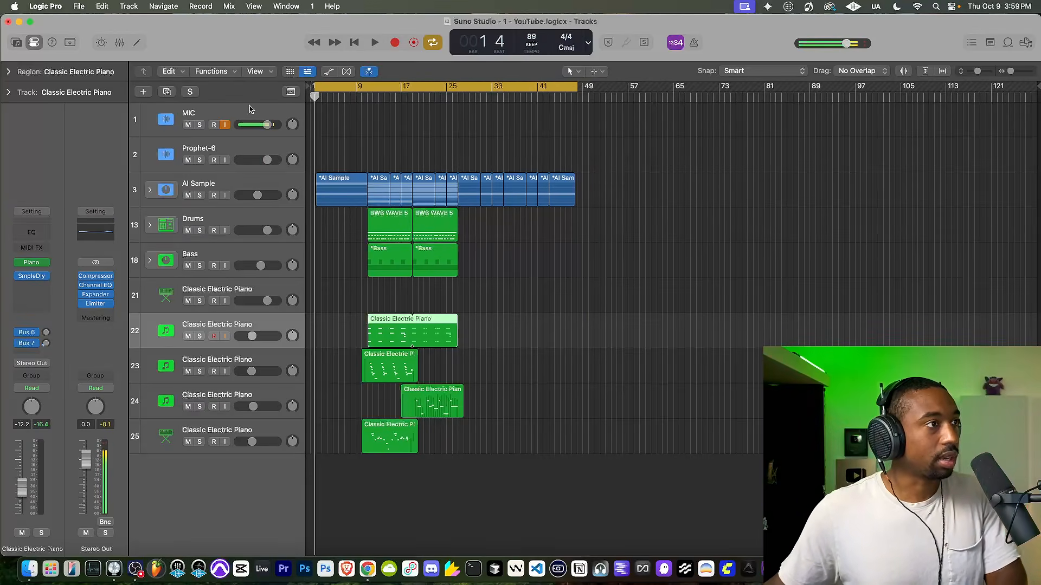
{"action": "key", "text": "space"}
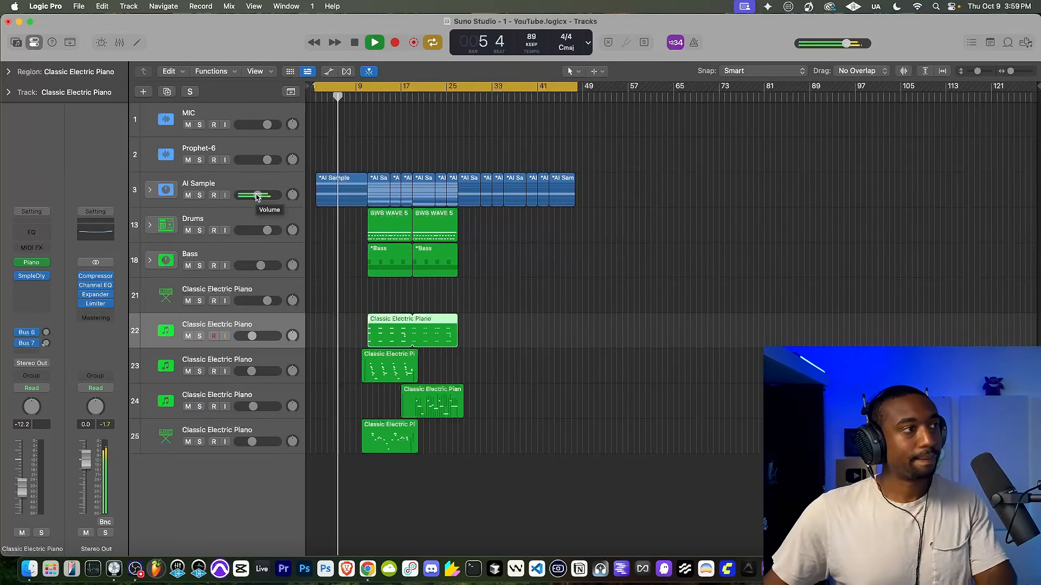
{"action": "scroll", "coordinate": [375, 217], "scroll_direction": "up", "scroll_amount": 3}
{"action": "scroll", "coordinate": [374, 217], "scroll_direction": "up", "scroll_amount": 2}
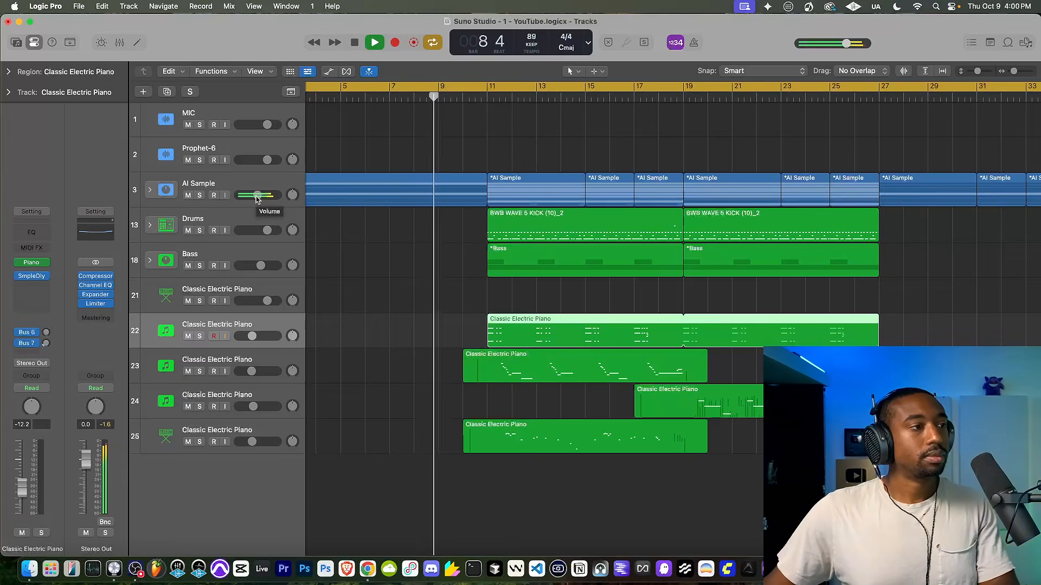
{"action": "left_click_drag", "start_coordinate": [257, 199], "coordinate": [259, 195]}
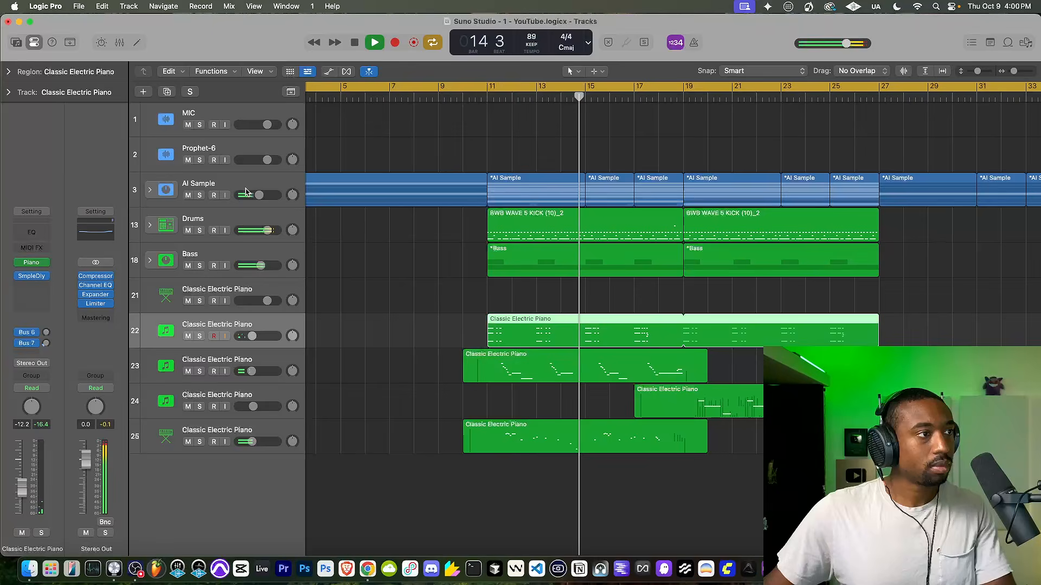
{"action": "left_click", "coordinate": [218, 202]}
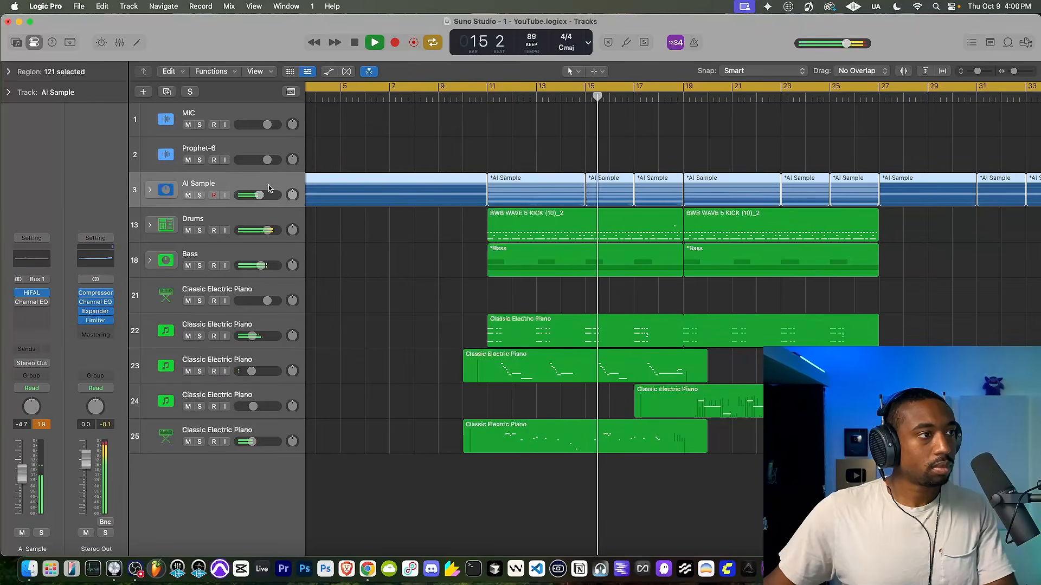
Step: Select the drum region starting at bar 19 and lower the AI Sample stack's volume to -7.6 dB
{"action": "scroll", "coordinate": [427, 206], "scroll_direction": "right", "scroll_amount": 3}
{"action": "scroll", "coordinate": [427, 206], "scroll_direction": "right", "scroll_amount": 5}
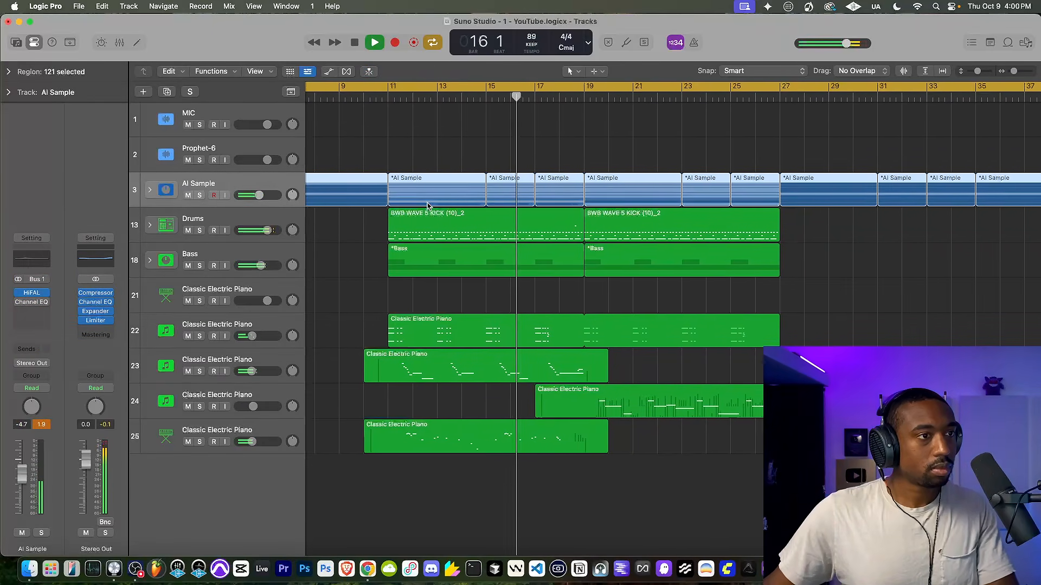
{"action": "scroll", "coordinate": [427, 206], "scroll_direction": "right", "scroll_amount": 1}
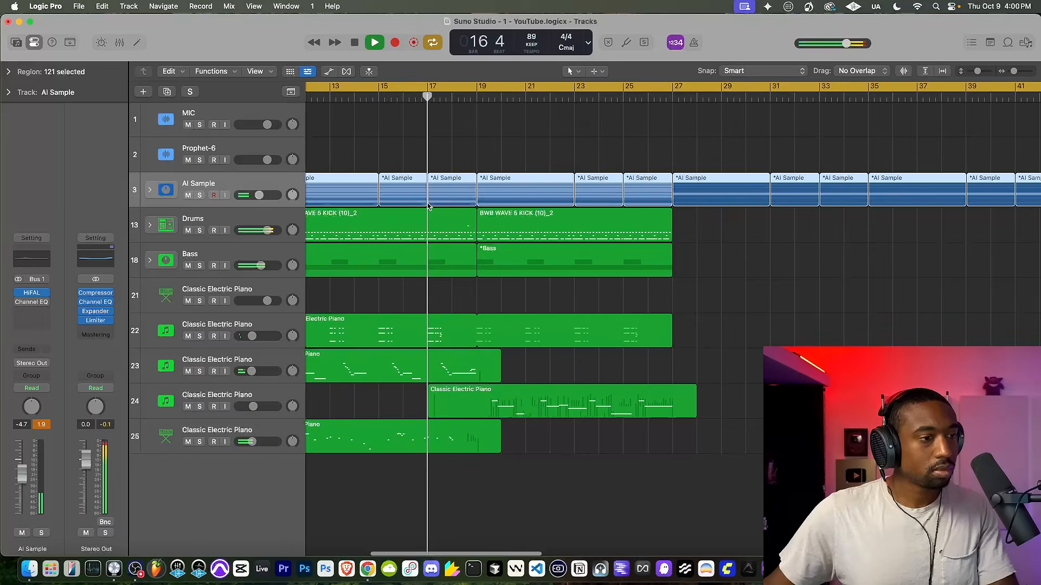
{"action": "scroll", "coordinate": [401, 211], "scroll_direction": "right", "scroll_amount": 2}
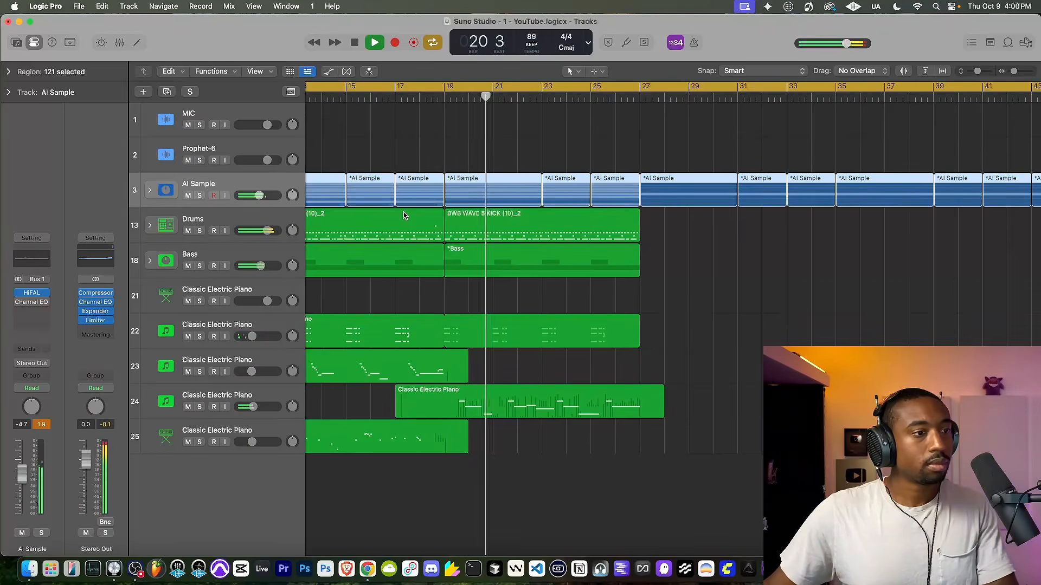
{"action": "left_click", "coordinate": [410, 229]}
{"action": "key", "text": "Right"}
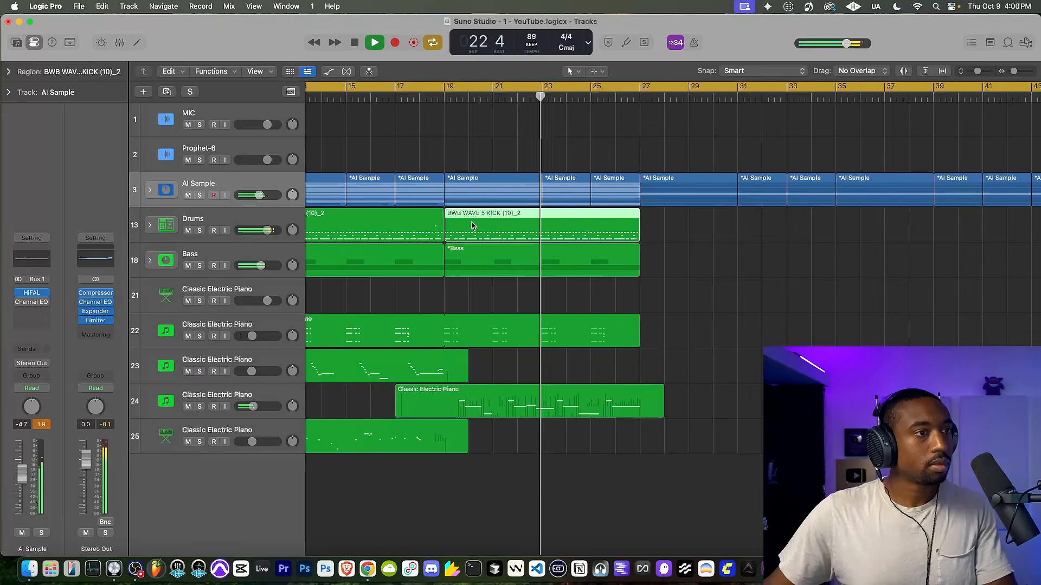
{"action": "scroll", "coordinate": [477, 225], "scroll_direction": "right", "scroll_amount": 10}
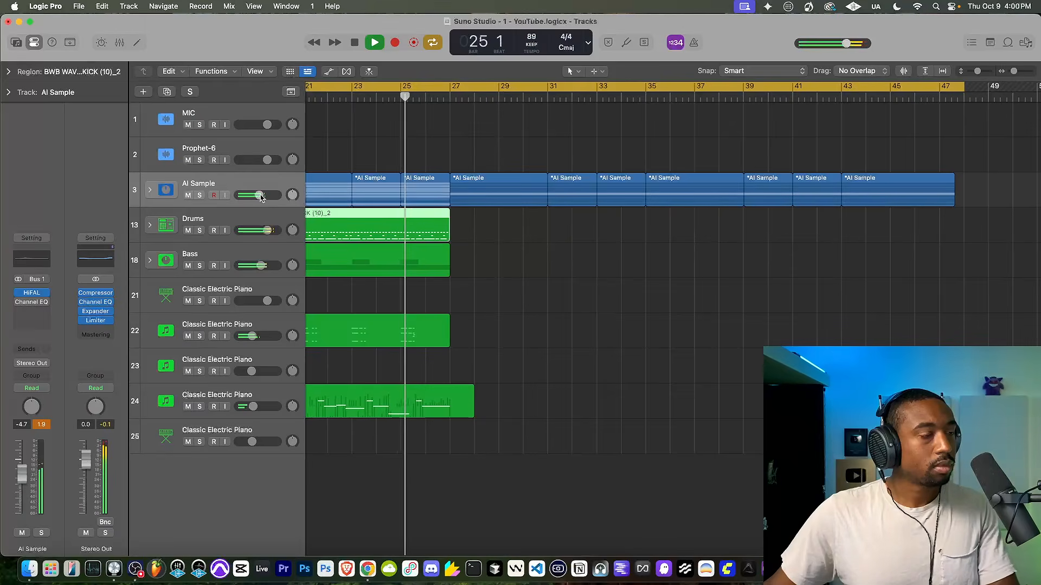
{"action": "left_click_drag", "start_coordinate": [260, 200], "coordinate": [253, 195]}
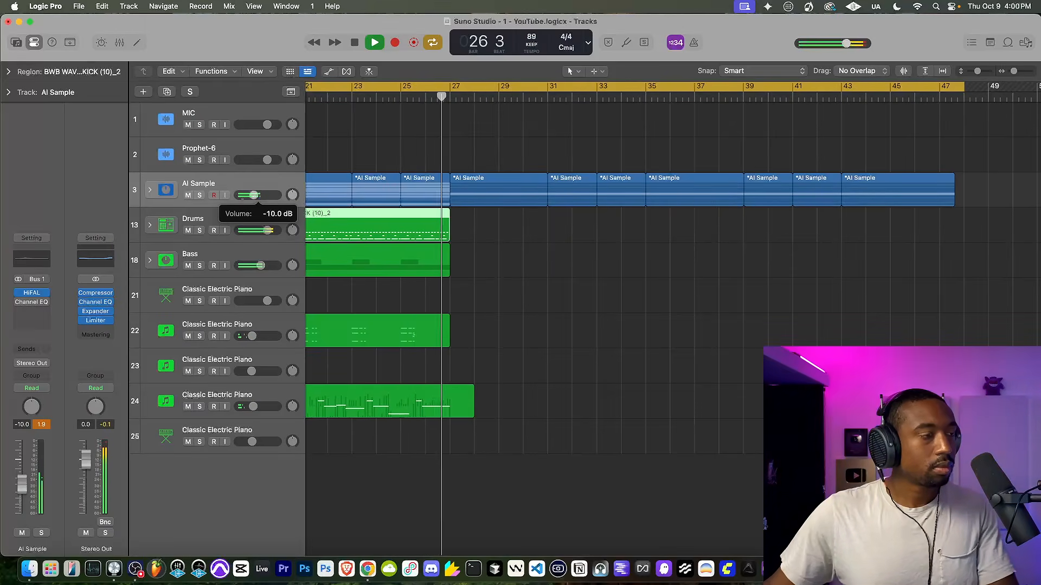
{"action": "left_click_drag", "start_coordinate": [253, 195], "coordinate": [256, 195]}
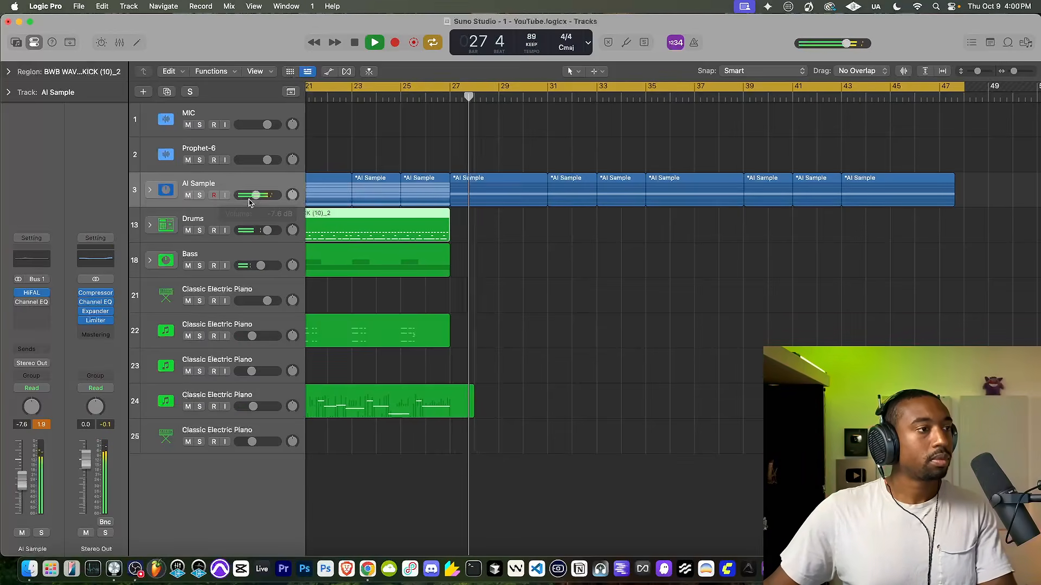
Step: Open the drum region at bar 19 in the Piano Roll and set the swing of all its notes to 62
{"action": "double_click", "coordinate": [356, 236]}
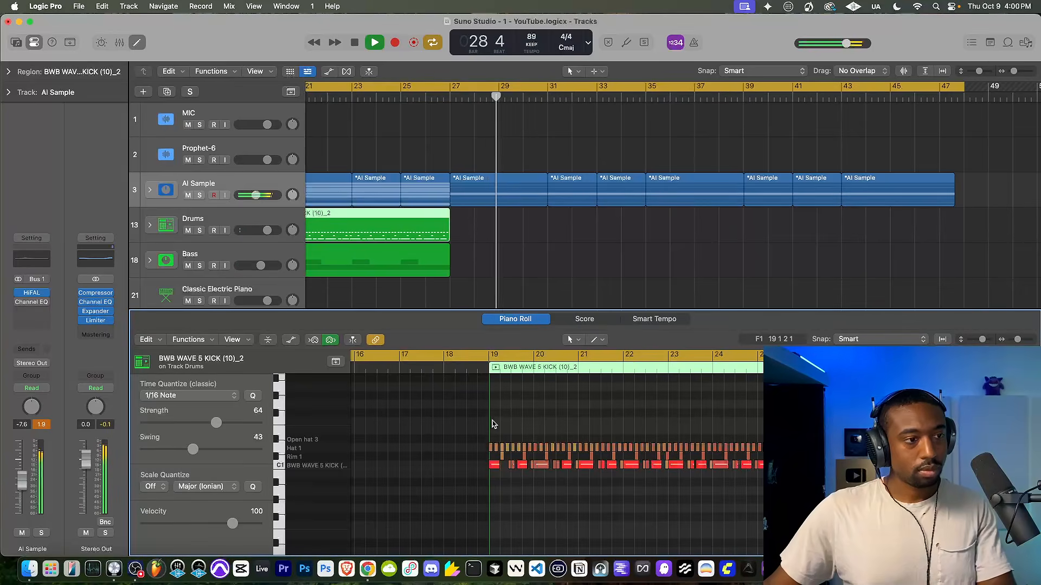
{"action": "key", "text": "super+a"}
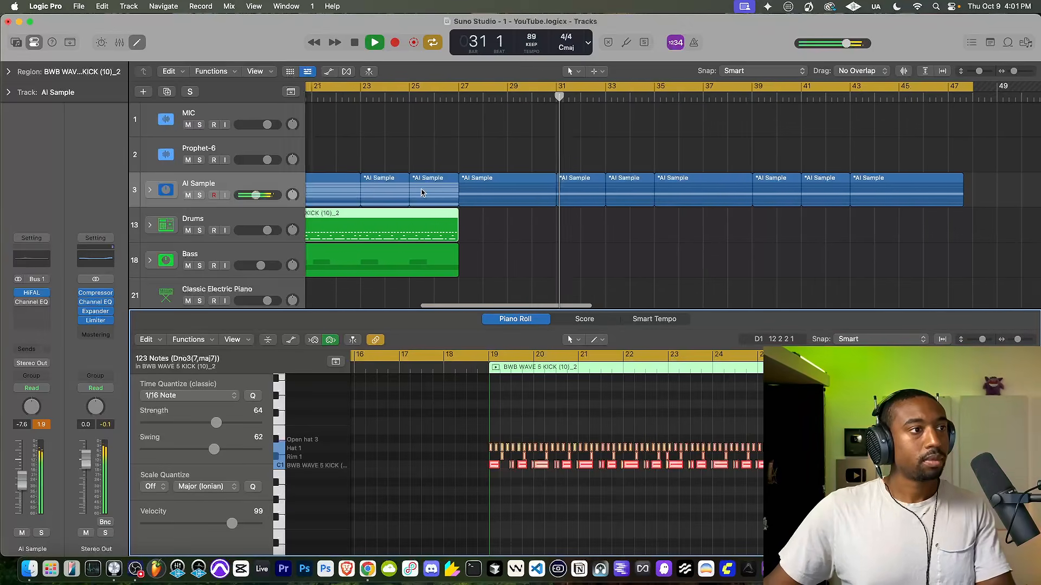
{"action": "scroll", "coordinate": [361, 163], "scroll_direction": "left", "scroll_amount": 5}
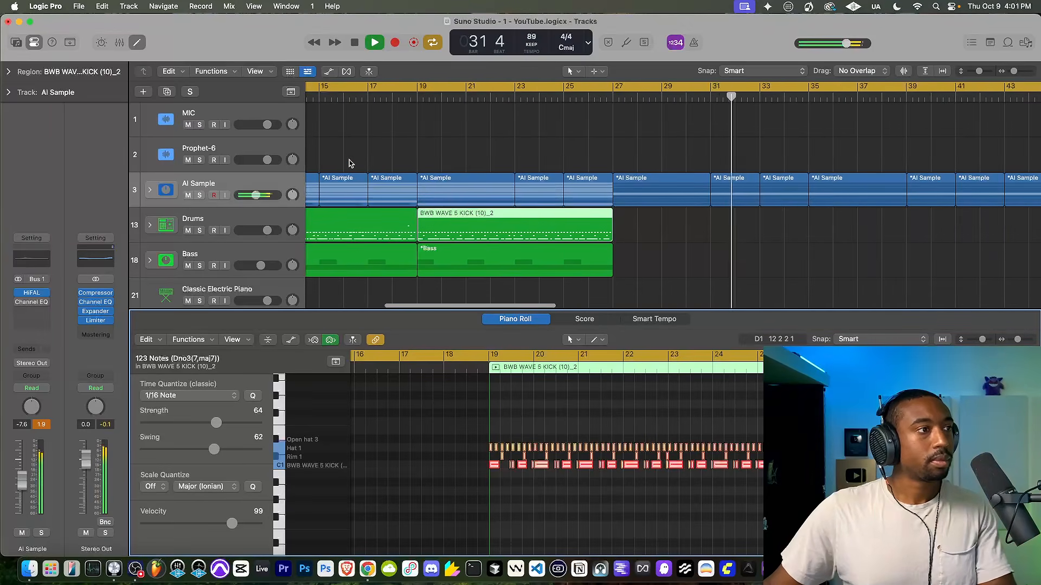
{"action": "scroll", "coordinate": [349, 163], "scroll_direction": "down", "scroll_amount": 5}
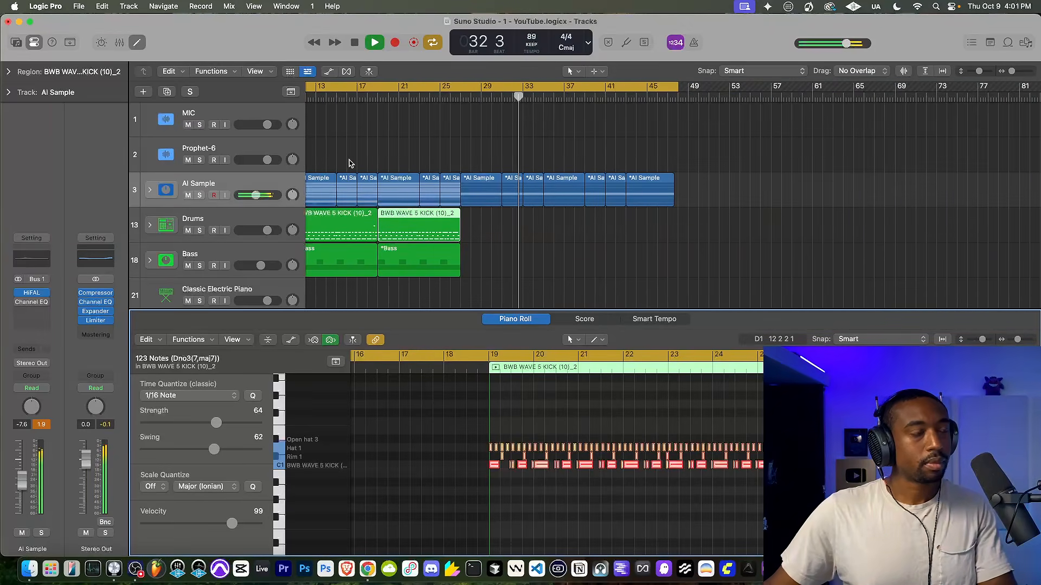
{"action": "scroll", "coordinate": [349, 163], "scroll_direction": "left", "scroll_amount": 2}
Step: Enable input monitoring on the MIC track and restart playback from about bar 19
{"action": "left_click", "coordinate": [225, 124]}
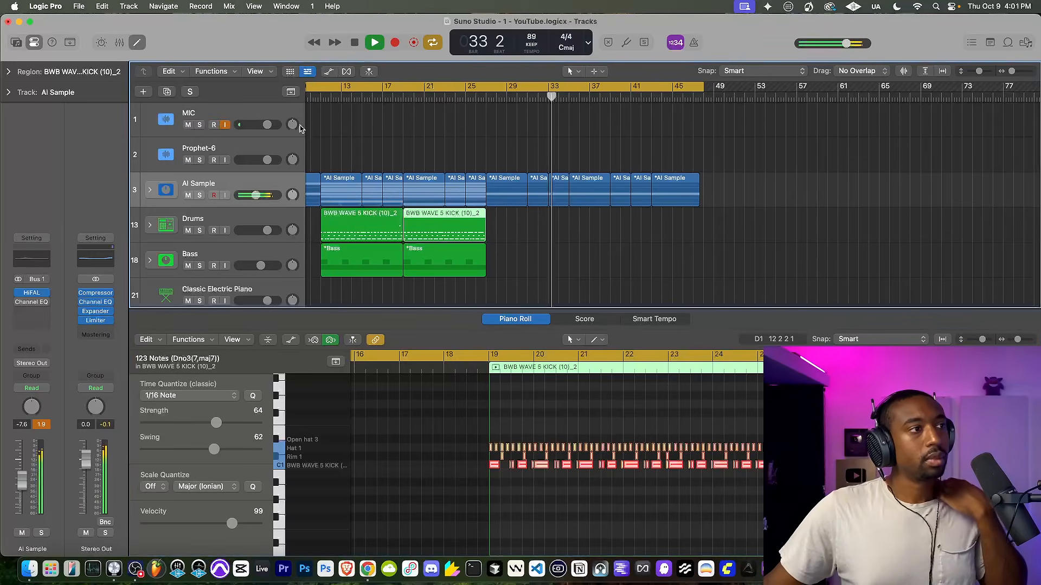
{"action": "key", "text": "space"}
{"action": "left_click", "coordinate": [400, 96]}
{"action": "key", "text": "space"}
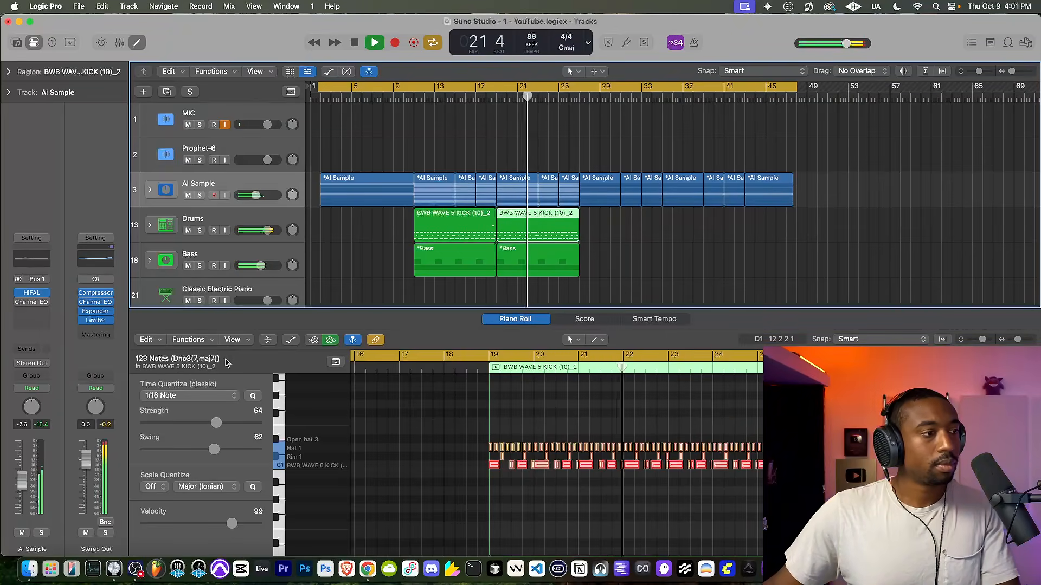
Step: Set the swing of the bar 19 drum notes to 61 and audition the section from bar 19
{"action": "mouse_move", "coordinate": [213, 450]}
{"action": "left_mouse_down"}
{"action": "mouse_move", "coordinate": [224, 450]}
{"action": "mouse_move", "coordinate": [213, 449]}
{"action": "left_mouse_up"}
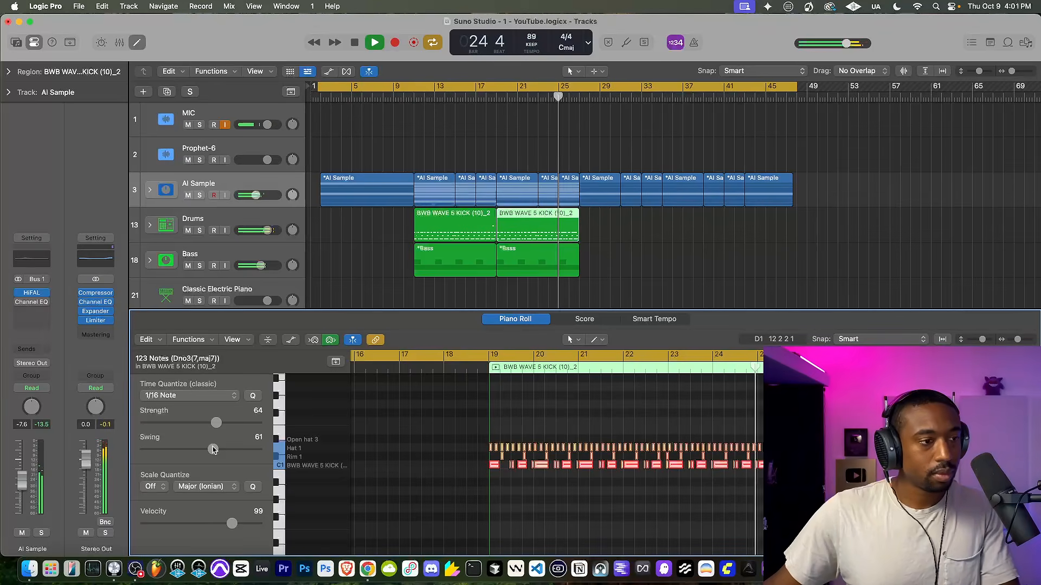
{"action": "double_click", "coordinate": [495, 97]}
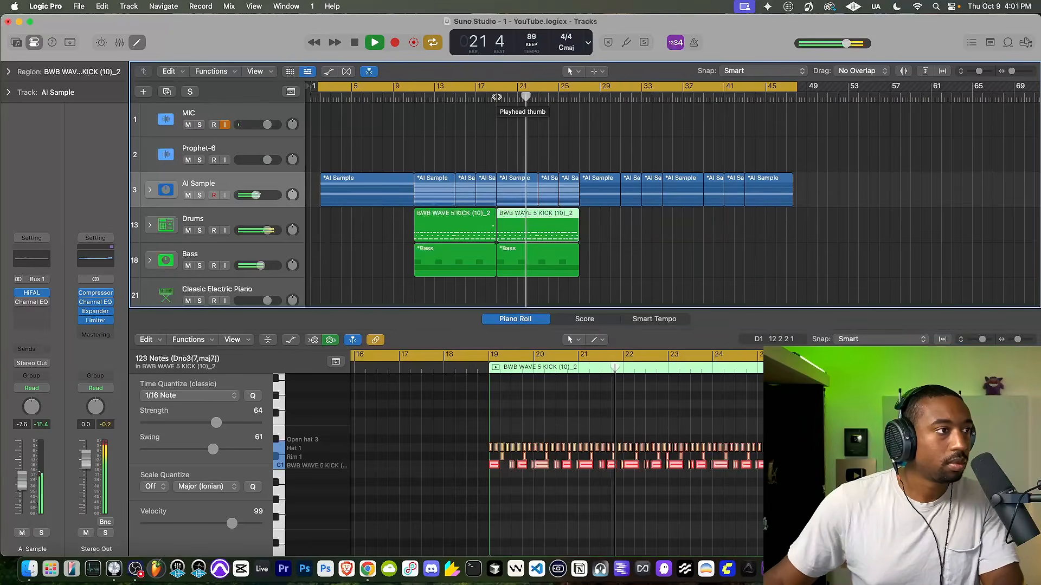
{"action": "key", "text": "space"}
Step: Select all notes of the drum region starting at bar 11 in the Piano Roll
{"action": "left_click", "coordinate": [458, 224]}
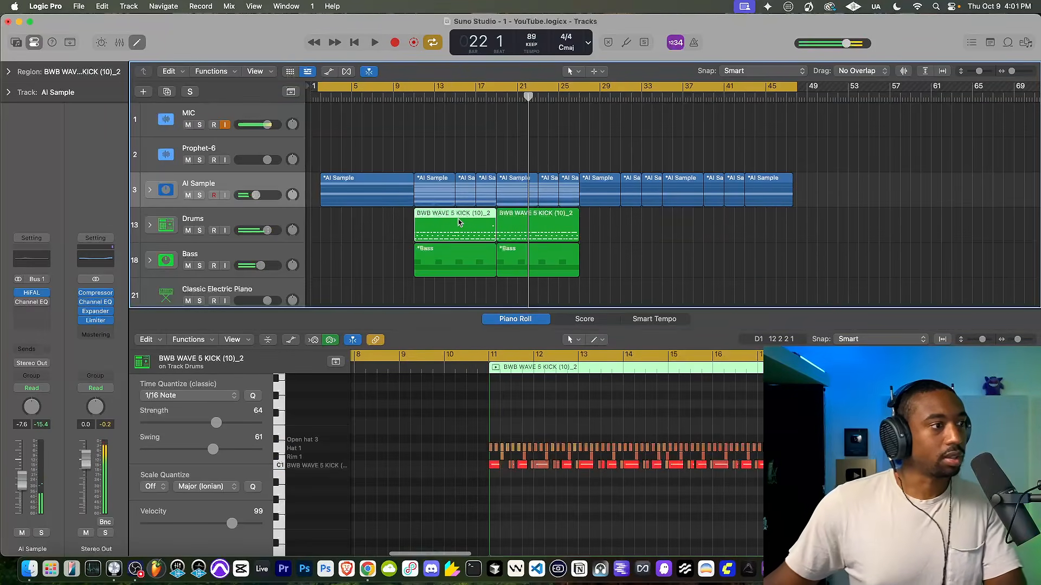
{"action": "left_click", "coordinate": [474, 227]}
{"action": "left_click", "coordinate": [487, 409]}
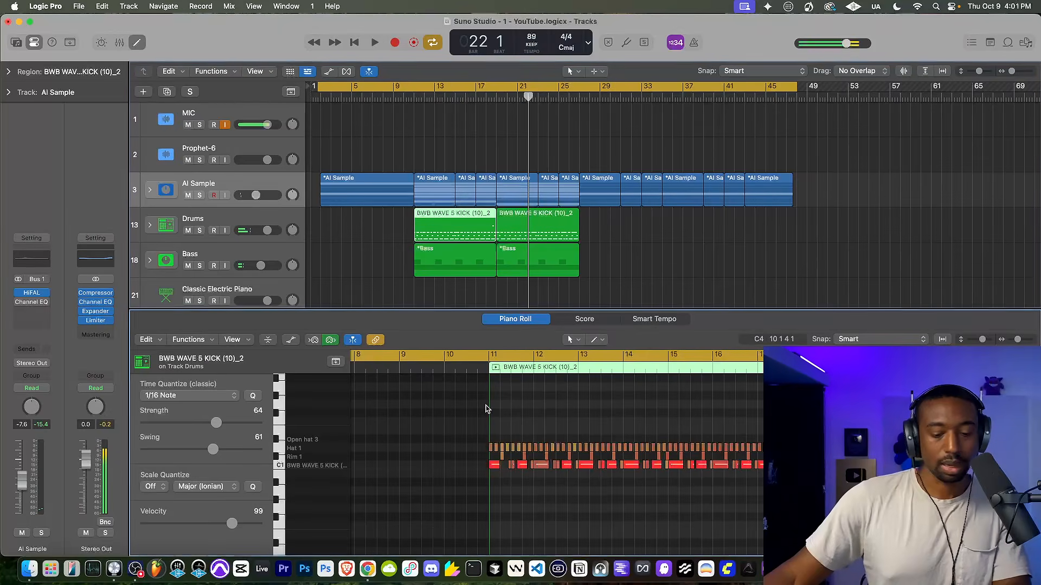
{"action": "key", "text": "super+a"}
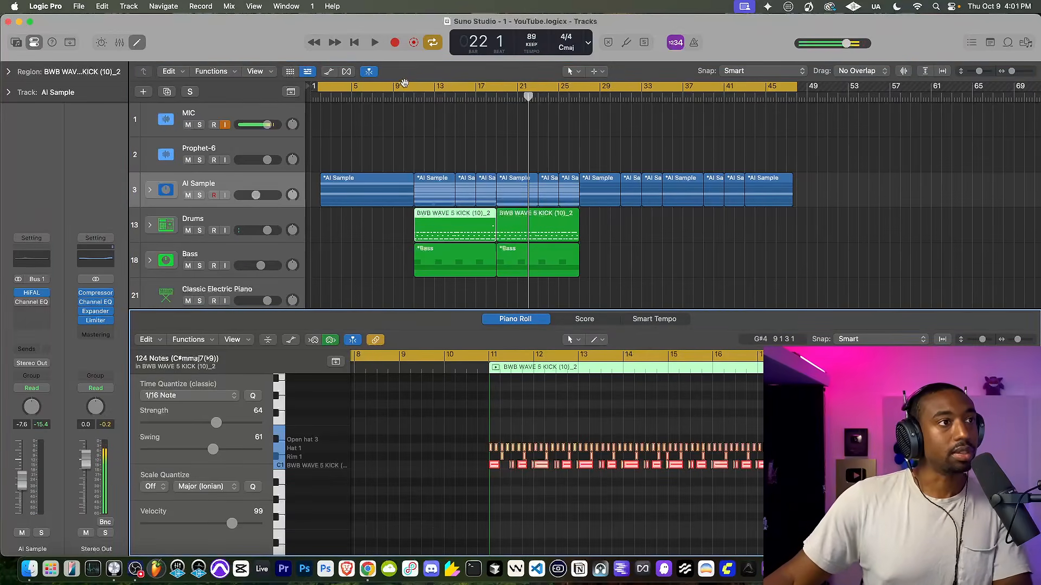
Step: Play the project from bar 2 with the AI Sample stack's volume raised to -4.8 dB, and close the Piano Roll
{"action": "left_click", "coordinate": [318, 99]}
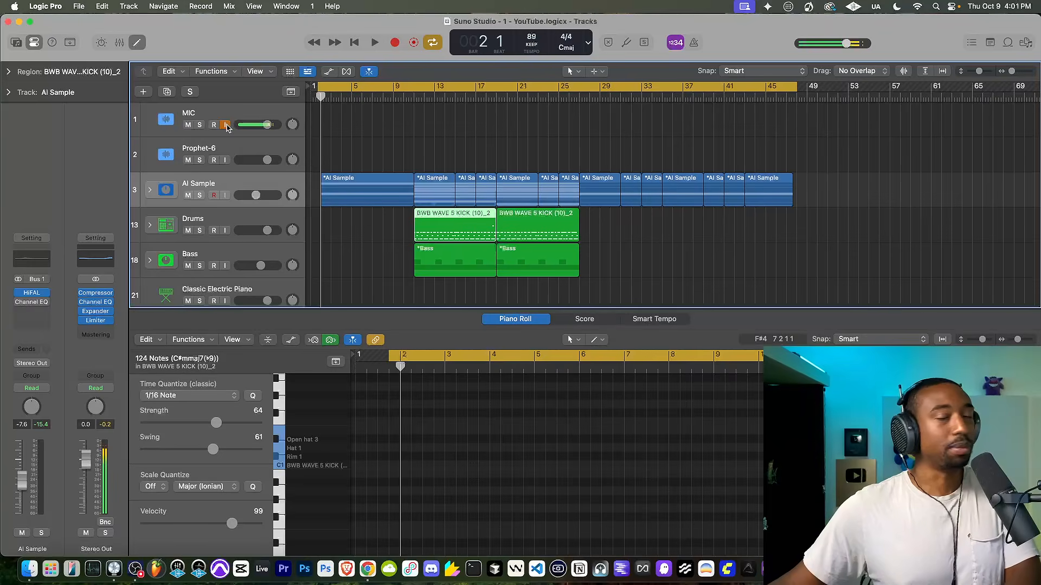
{"action": "key", "text": "space"}
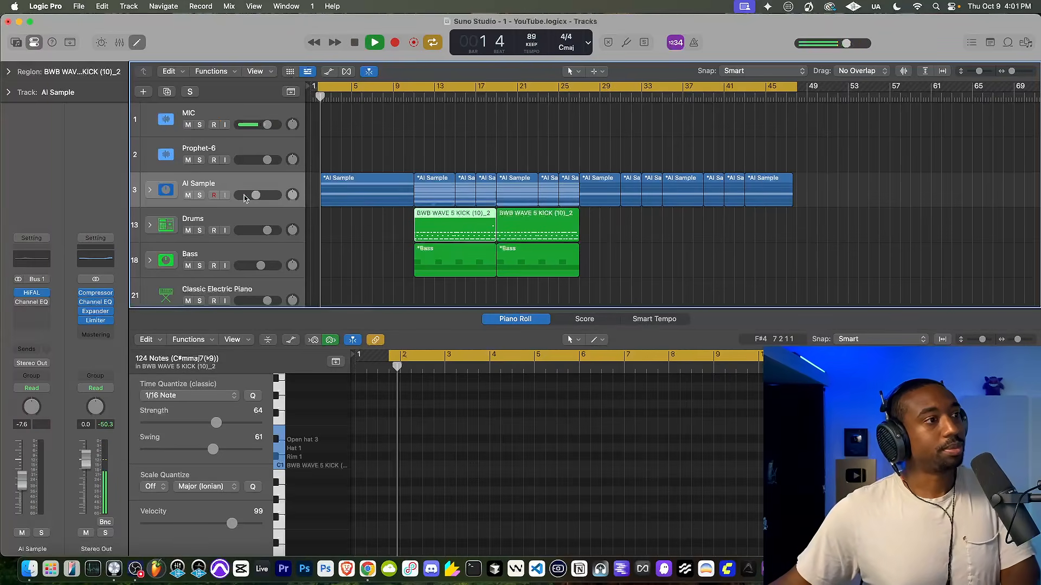
{"action": "left_click_drag", "start_coordinate": [255, 197], "coordinate": [259, 196]}
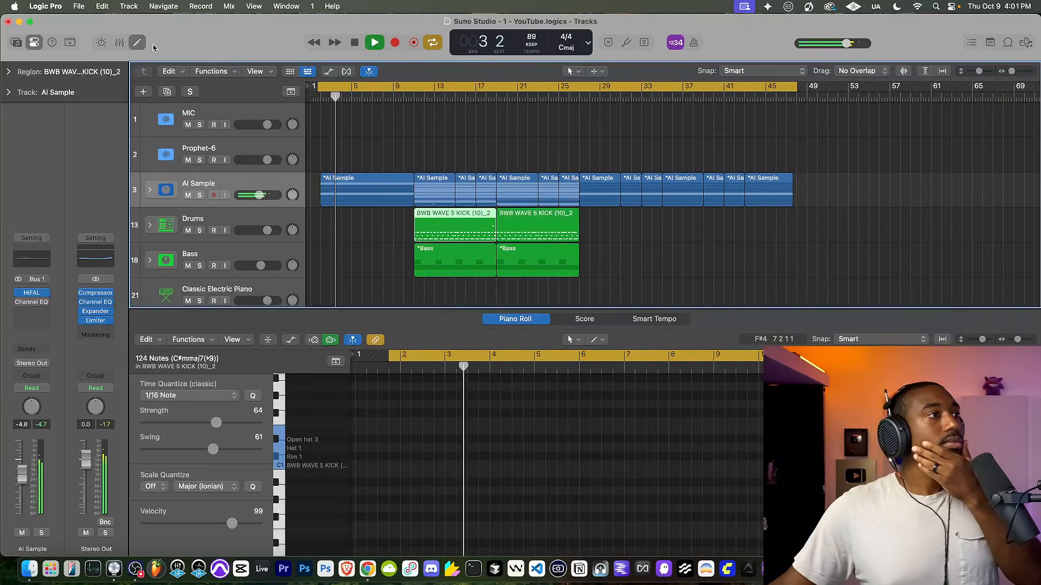
{"action": "key", "text": "e"}
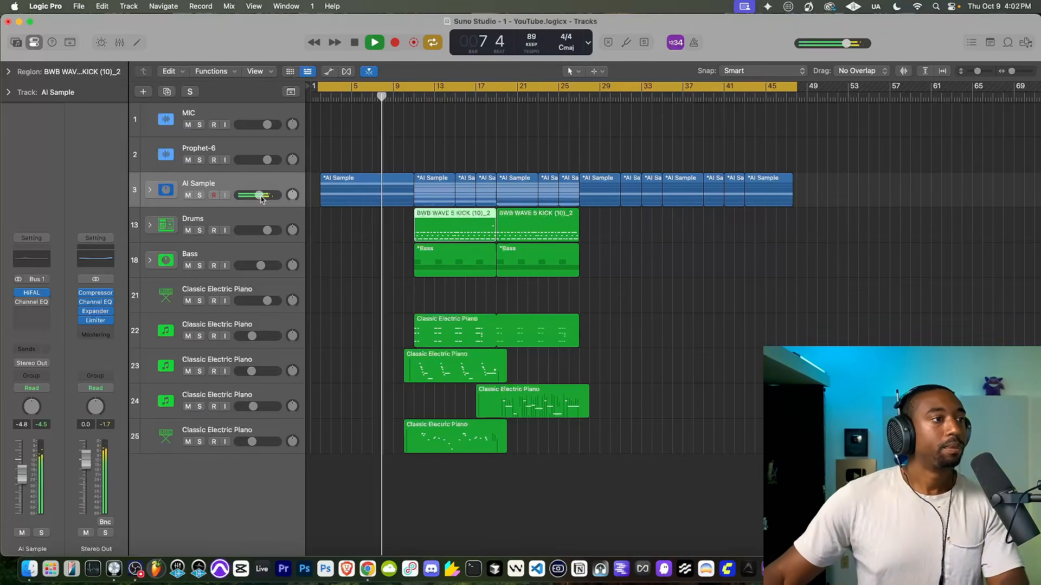
Step: Raise the AI Sample stack's volume to -3.3 dB while the project plays
{"action": "mouse_move", "coordinate": [261, 198]}
{"action": "left_click_drag", "start_coordinate": [260, 195], "coordinate": [262, 195]}
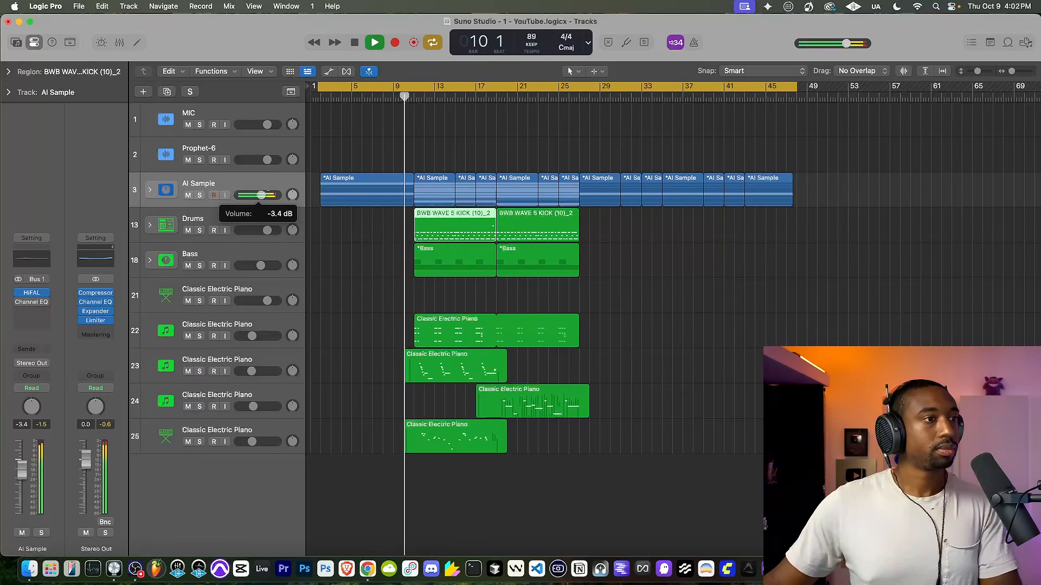
{"action": "left_click_drag", "start_coordinate": [261, 195], "coordinate": [261, 195]}
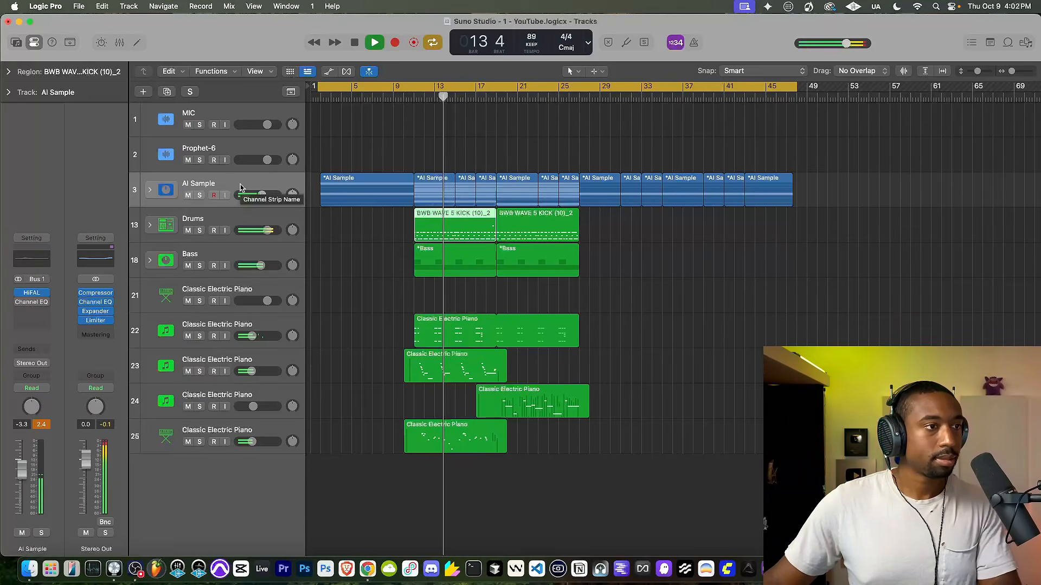
Step: Open the Bass regions starting at bar 11 in the Piano Roll, and close the editor
{"action": "left_click", "coordinate": [451, 268]}
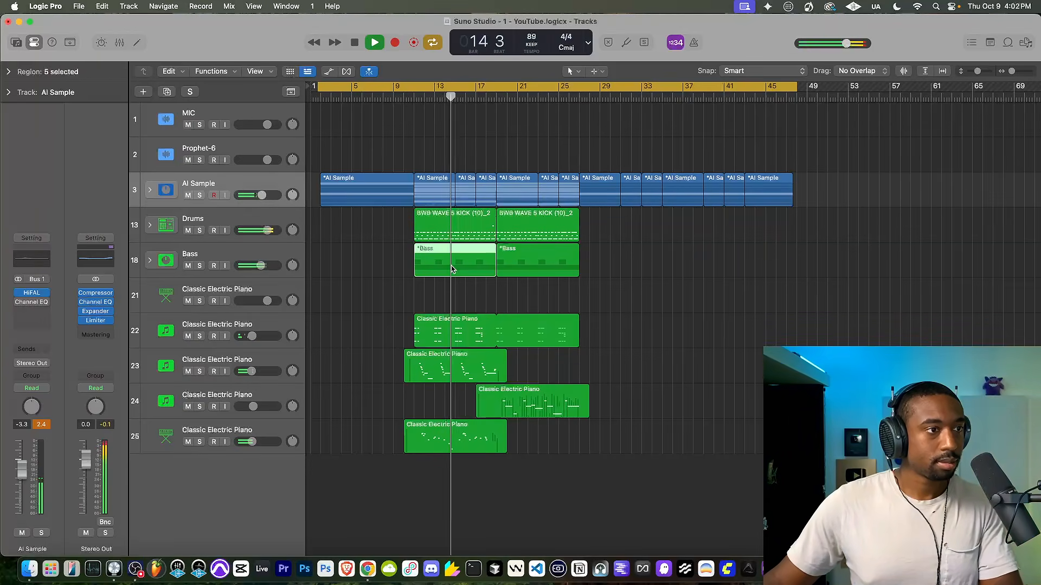
{"action": "double_click", "coordinate": [452, 269]}
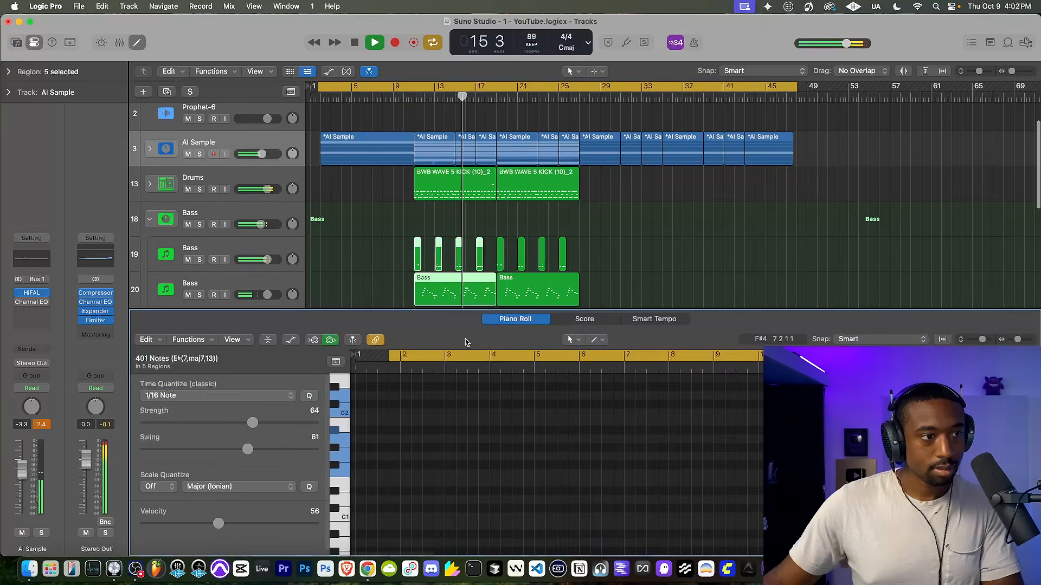
{"action": "double_click", "coordinate": [465, 342]}
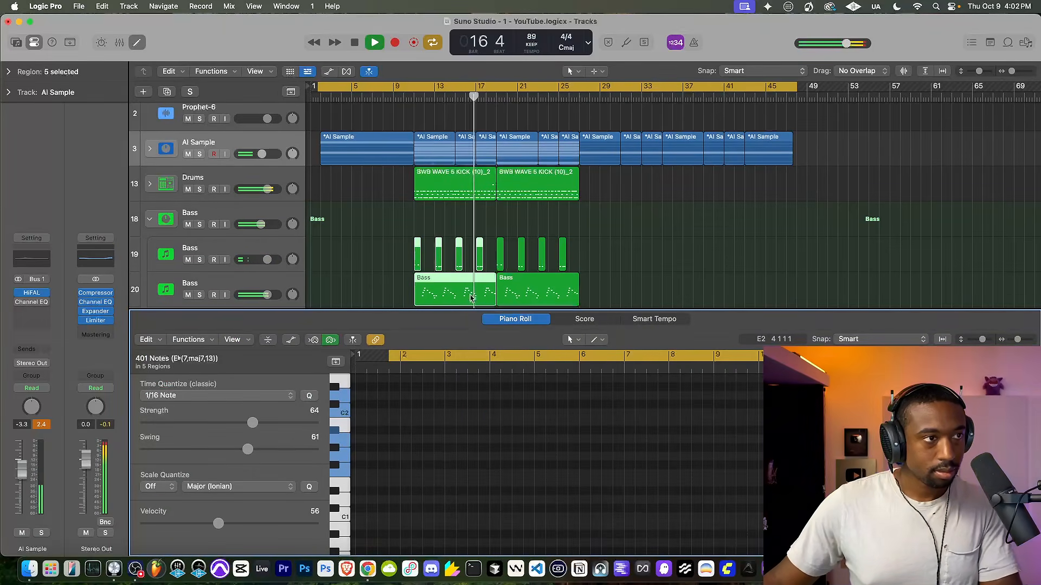
{"action": "left_click", "coordinate": [137, 42]}
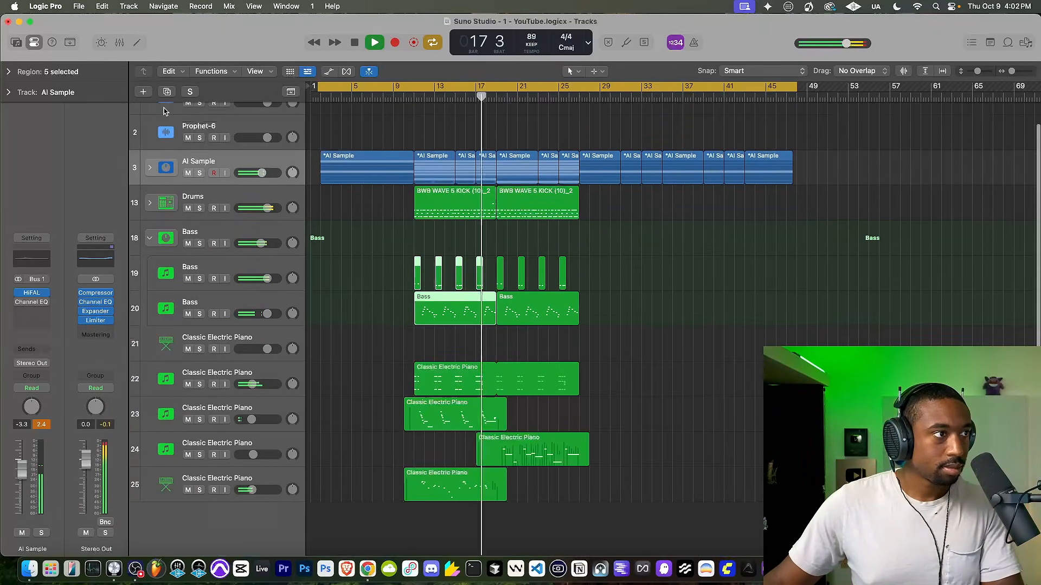
{"action": "scroll", "coordinate": [455, 232], "scroll_direction": "up", "scroll_amount": 2}
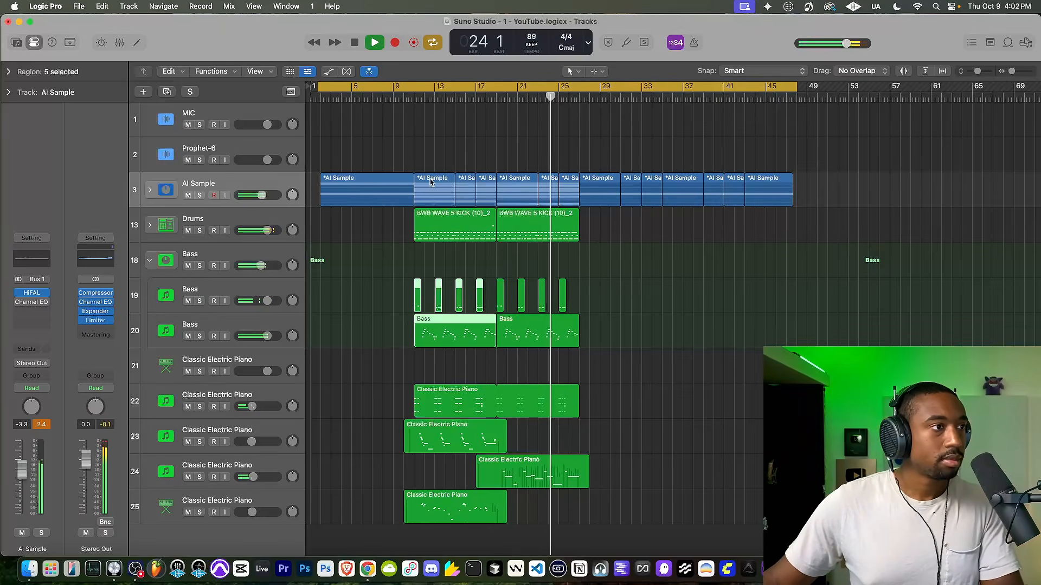
Step: Show the Flex controls, expand the AI Sample stack, and enable Flex on its Bass, Bongos and Congas, Drums and FX stems
{"action": "left_click", "coordinate": [347, 72]}
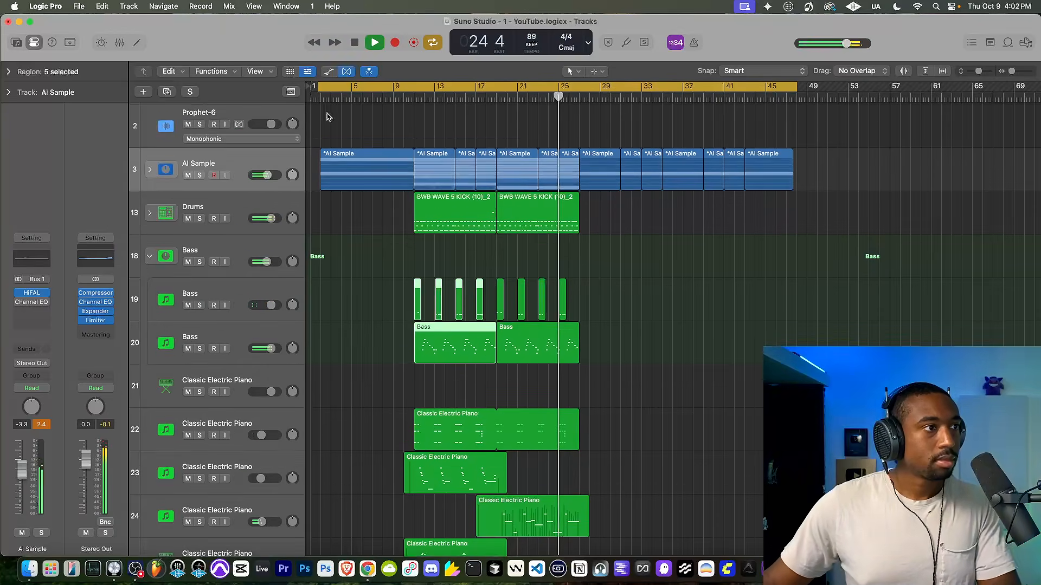
{"action": "left_click", "coordinate": [149, 171]}
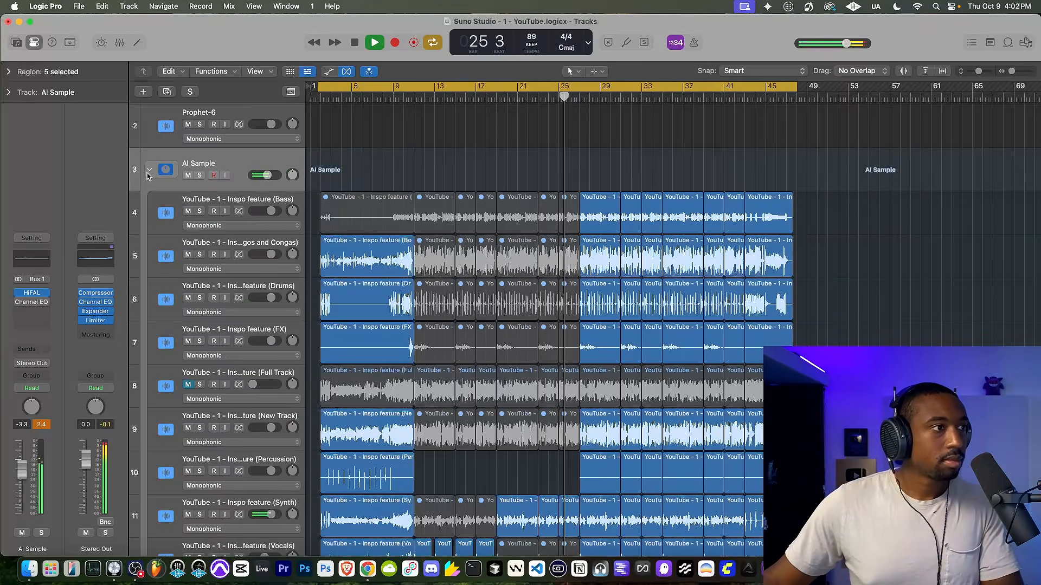
{"action": "left_click", "coordinate": [239, 211]}
{"action": "left_click", "coordinate": [239, 254]}
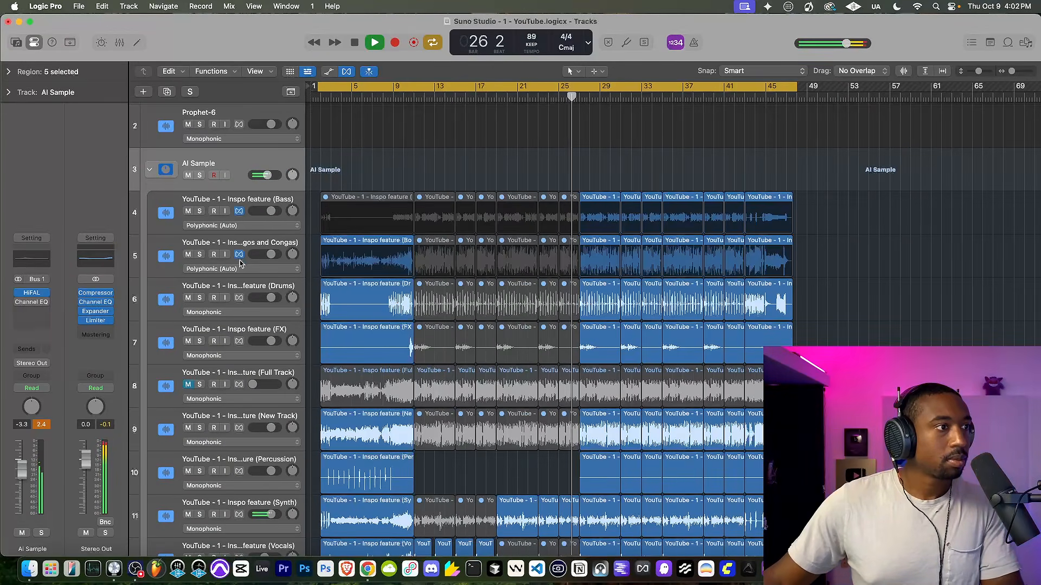
{"action": "left_click", "coordinate": [239, 297]}
{"action": "left_click", "coordinate": [239, 341]}
Step: Enable Flex on the Full Track stem and lower the AI Sample stack's volume to -8.6 dB
{"action": "scroll", "coordinate": [239, 340], "scroll_direction": "down", "scroll_amount": 2}
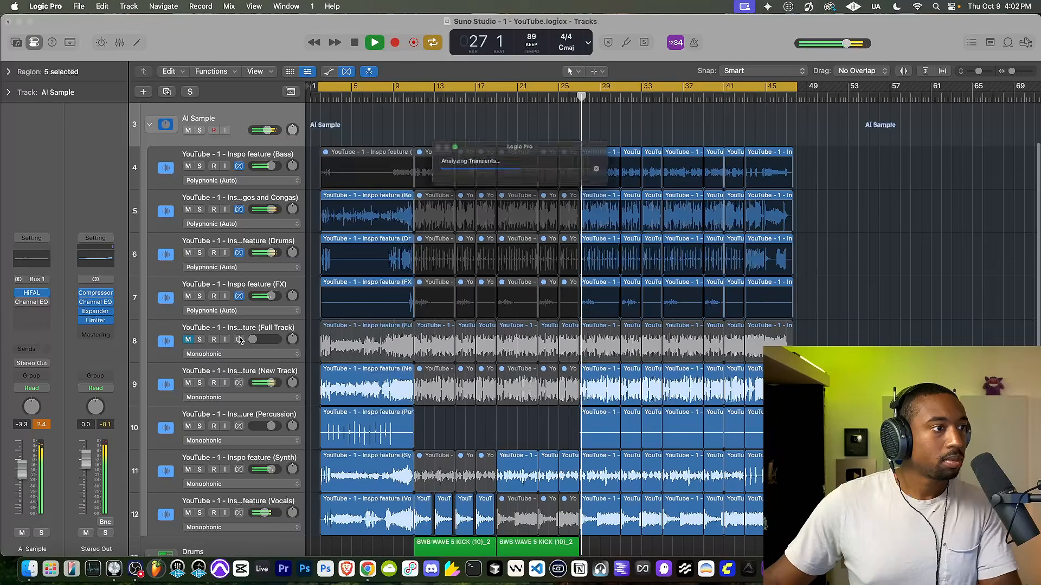
{"action": "left_click", "coordinate": [239, 340]}
{"action": "left_click_drag", "start_coordinate": [267, 130], "coordinate": [263, 130]}
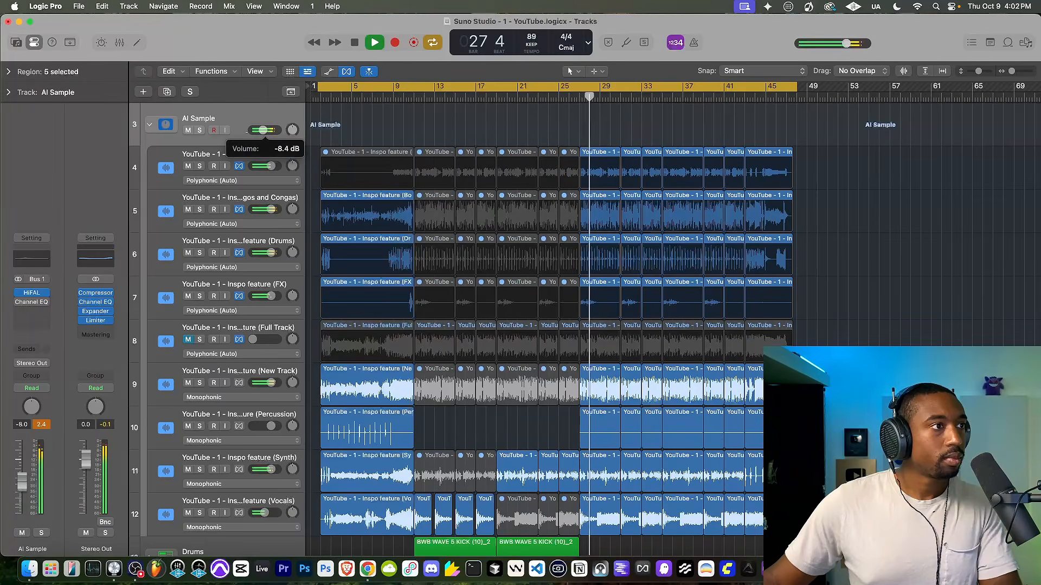
Step: Enable Flex on the New Track, Percussion, Synth and Vocals stems of the AI Sample stack
{"action": "left_click", "coordinate": [239, 383]}
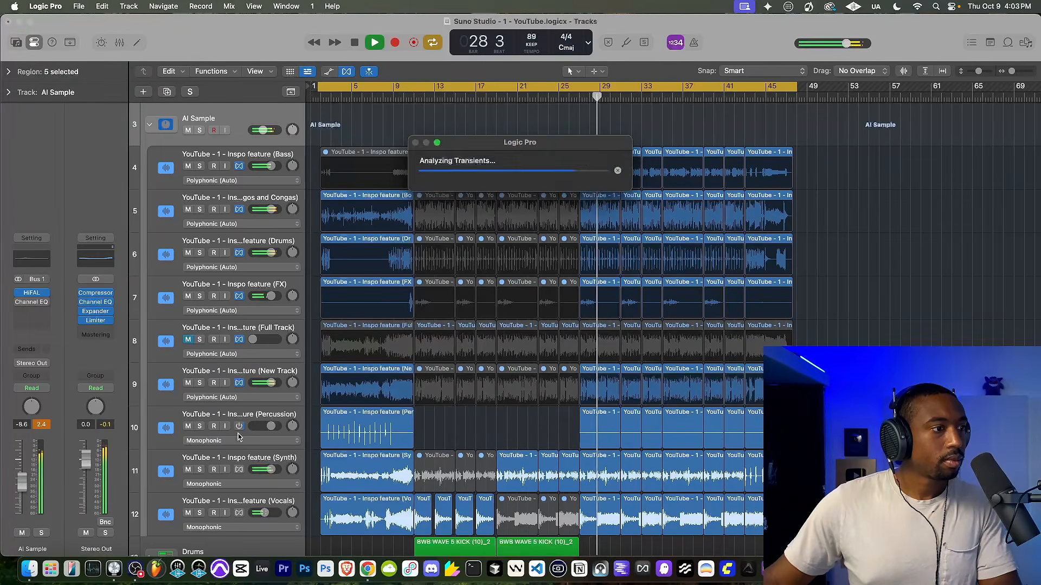
{"action": "left_click", "coordinate": [239, 428]}
{"action": "left_click", "coordinate": [239, 470]}
{"action": "scroll", "coordinate": [239, 467], "scroll_direction": "down", "scroll_amount": 3}
{"action": "left_click", "coordinate": [239, 457]}
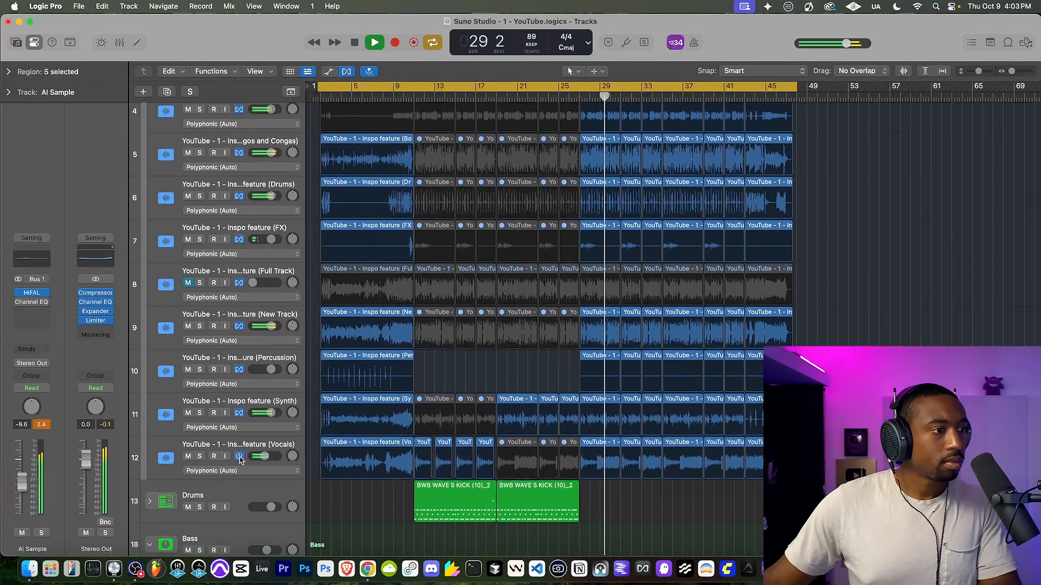
Step: Set the project tempo to 93 BPM with the AI Sample stack collapsed, and play from bar 11
{"action": "scroll", "coordinate": [240, 460], "scroll_direction": "up", "scroll_amount": 6}
{"action": "left_click", "coordinate": [152, 213]}
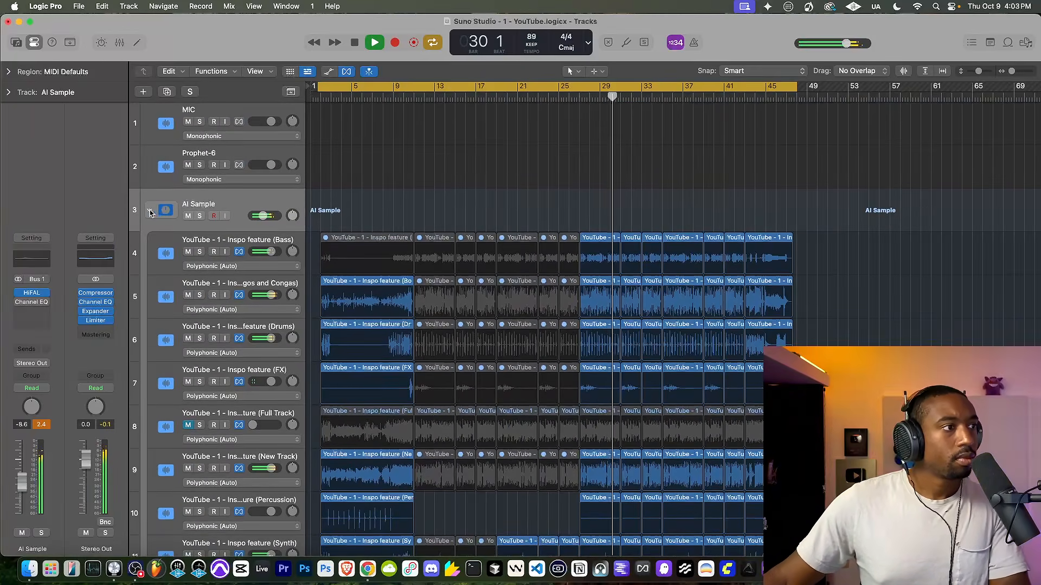
{"action": "left_click", "coordinate": [151, 212]}
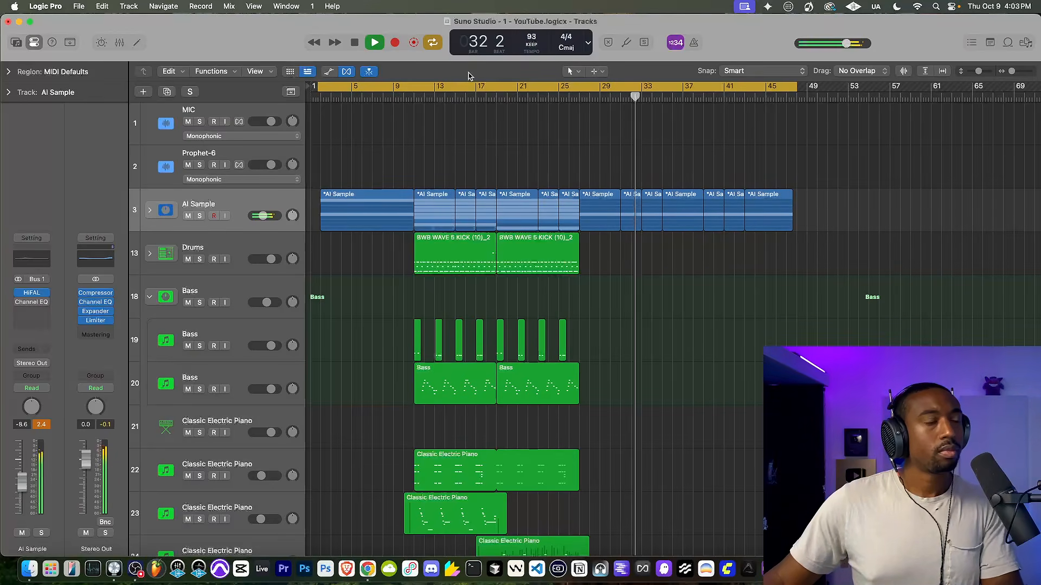
{"action": "left_click", "coordinate": [414, 98]}
{"action": "key", "text": "space"}
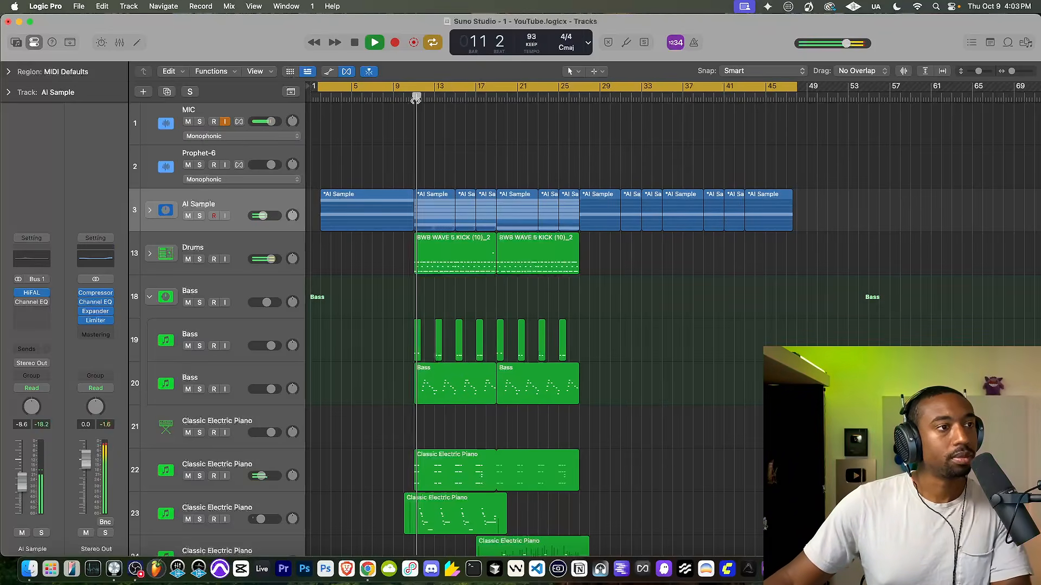